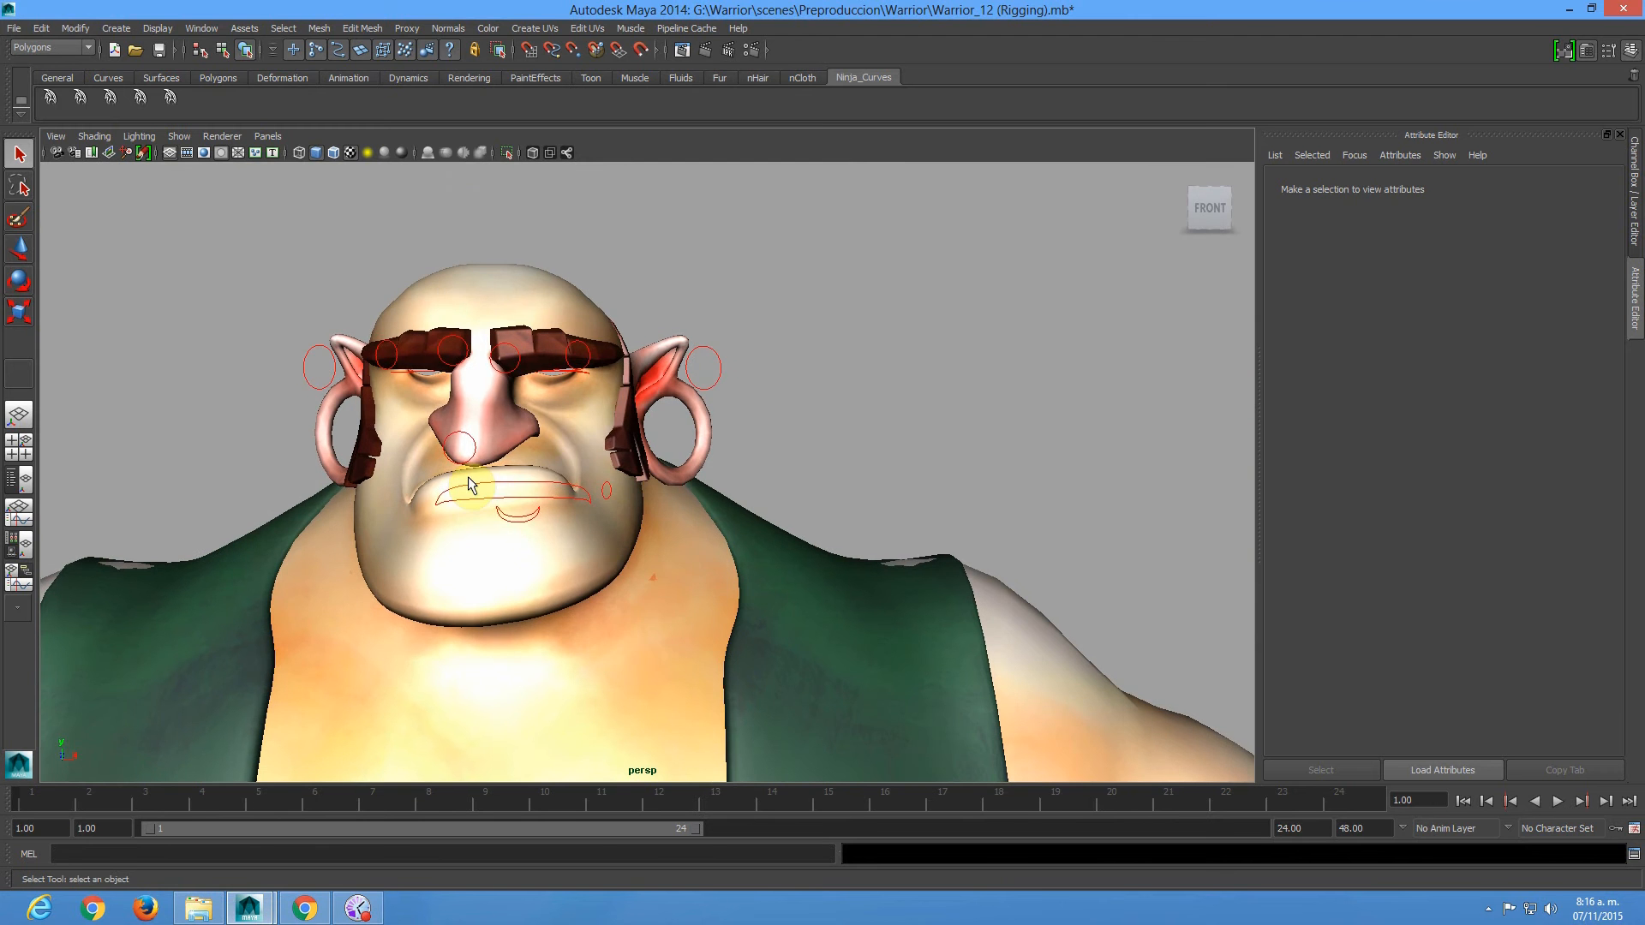
# Create a display layer from the row of blend shape body copies and set it to Template.
pyautogui.keyDown('alt'); pyautogui.moveTo(790, 517); pyautogui.dragTo(190, 317, button='right'); pyautogui.keyUp('alt')
pyautogui.keyDown('alt'); pyautogui.moveTo(830, 554); pyautogui.dragTo(355, 420, button='middle'); pyautogui.keyUp('alt')
pyautogui.keyDown('alt'); pyautogui.moveTo(496, 409); pyautogui.dragTo(197, 343, button='right'); pyautogui.keyUp('alt')
pyautogui.keyDown('alt'); pyautogui.moveTo(828, 392); pyautogui.dragTo(841, 454); pyautogui.keyUp('alt')
pyautogui.keyDown('alt'); pyautogui.moveTo(681, 414); pyautogui.dragTo(1205, 371); pyautogui.keyUp('alt')
pyautogui.moveTo(404, 701); pyautogui.dragTo(420, 702)
pyautogui.click(1636, 210)
pyautogui.click(1610, 652)
pyautogui.click(1467, 673)
# Rename the new display layer BlandShapes and hide it.
pyautogui.doubleClick(1503, 673)
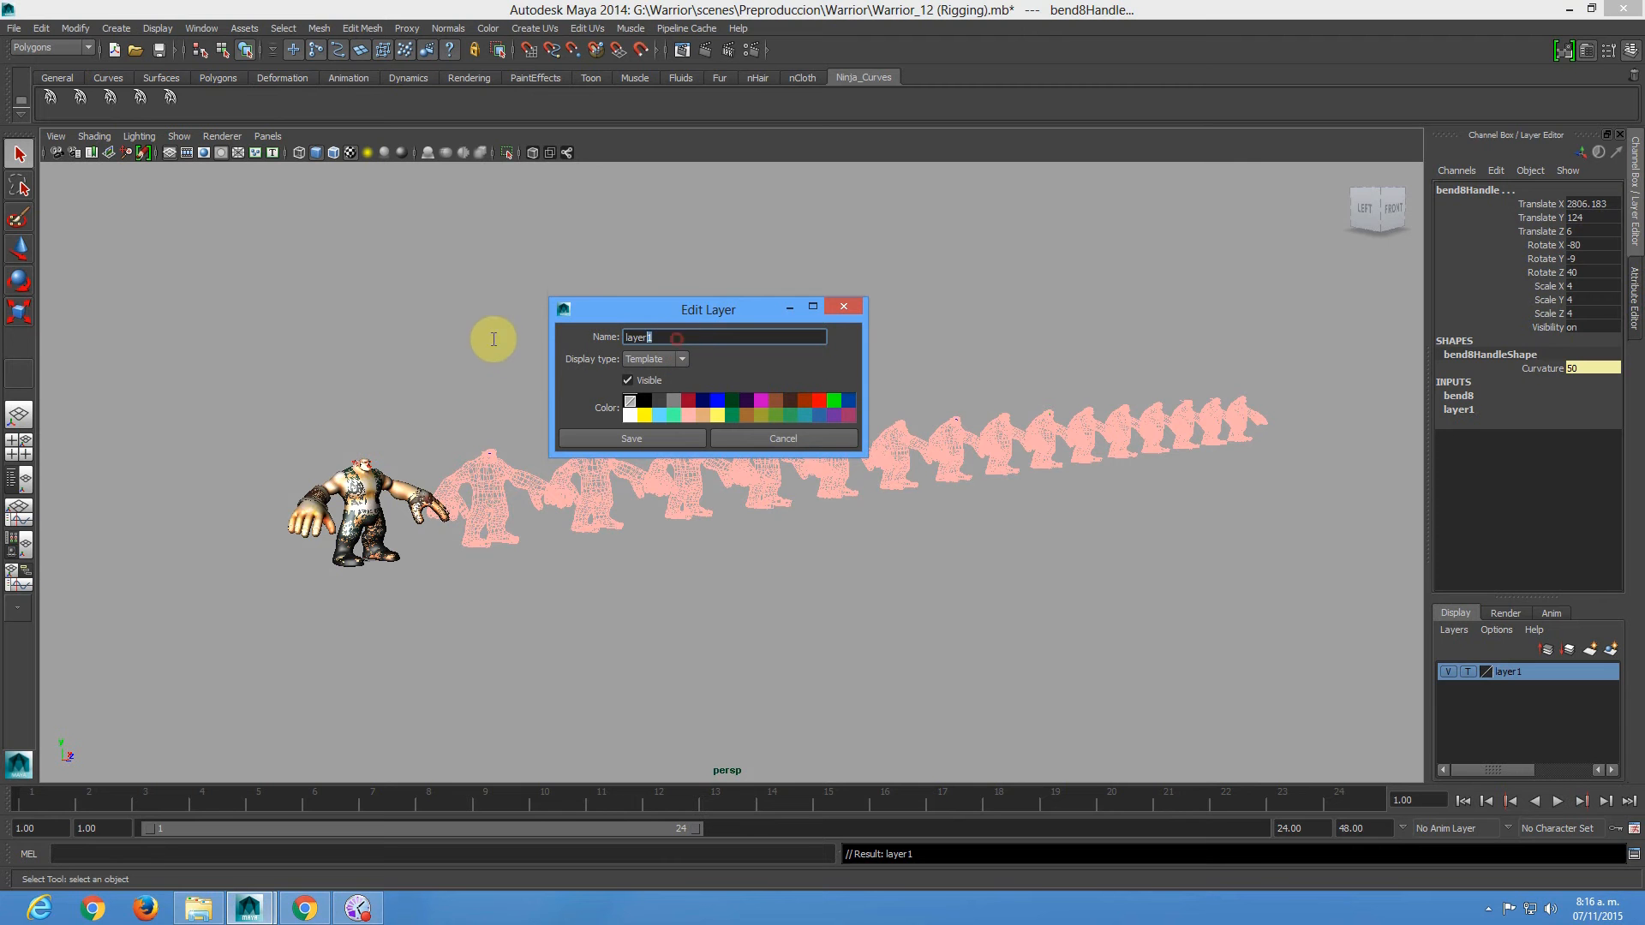
pyautogui.write('BlandShapes')
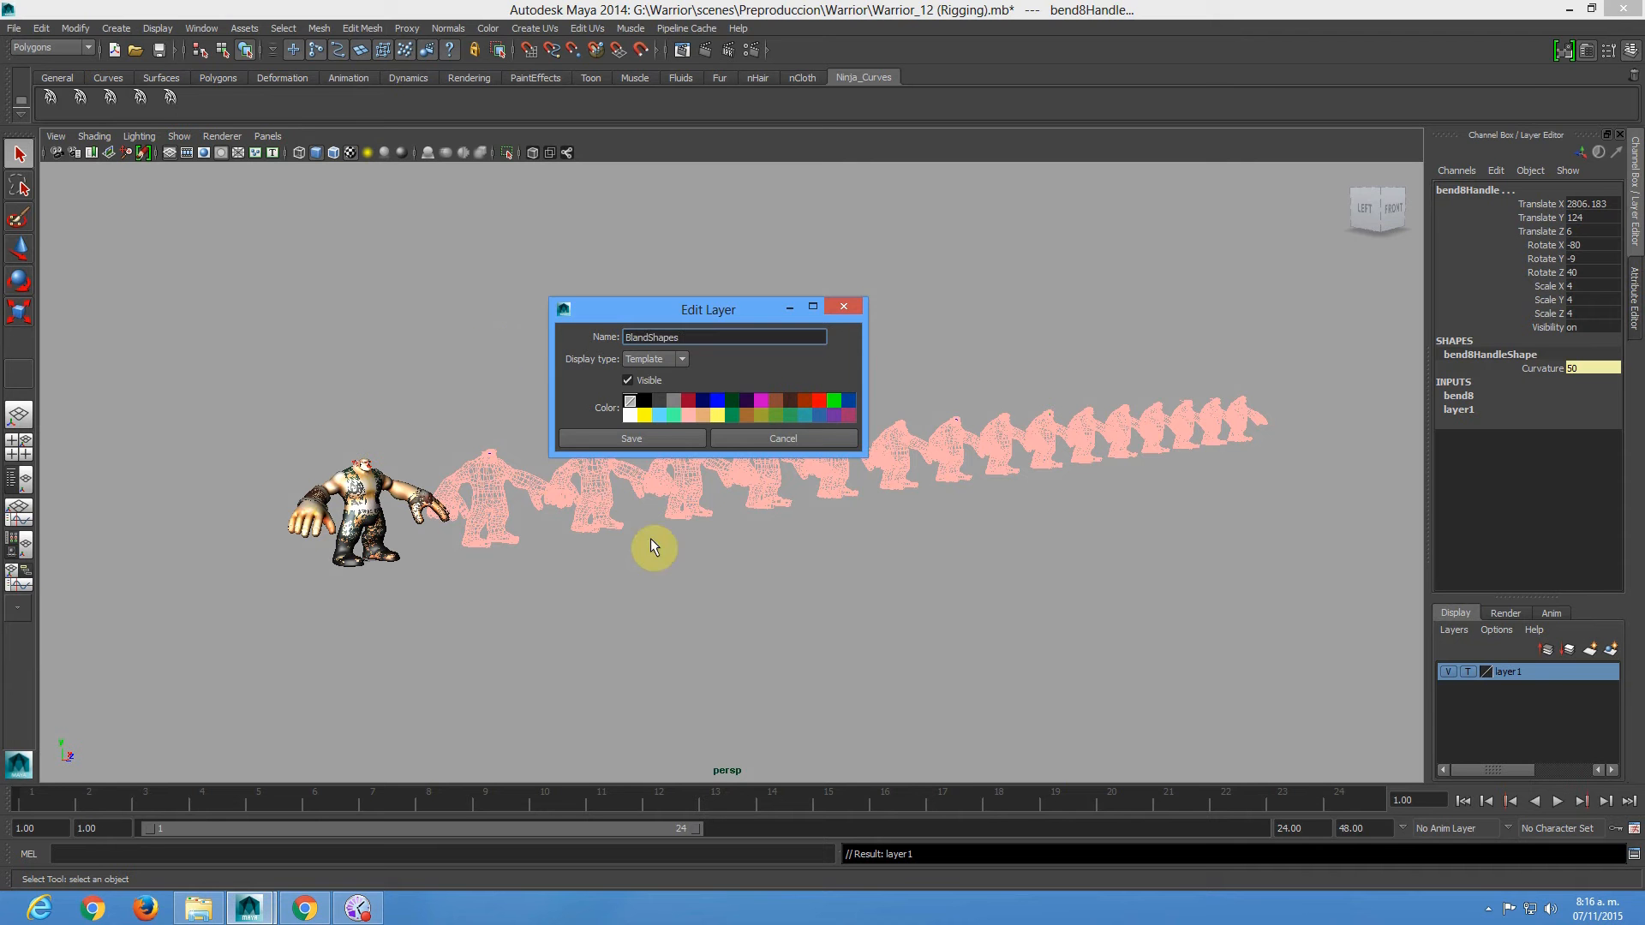
pyautogui.click(668, 440)
pyautogui.click(1450, 671)
# Examine the remaining character from the front, its full body and its face with the facial controls up close.
pyautogui.moveTo(735, 444); pyautogui.dragTo(237, 625)
pyautogui.press('f')
pyautogui.keyDown('alt'); pyautogui.moveTo(499, 451); pyautogui.dragTo(678, 523, button='right'); pyautogui.keyUp('alt')
pyautogui.keyDown('alt'); pyautogui.moveTo(678, 522); pyautogui.dragTo(542, 522); pyautogui.keyUp('alt')
pyautogui.click(550, 495)
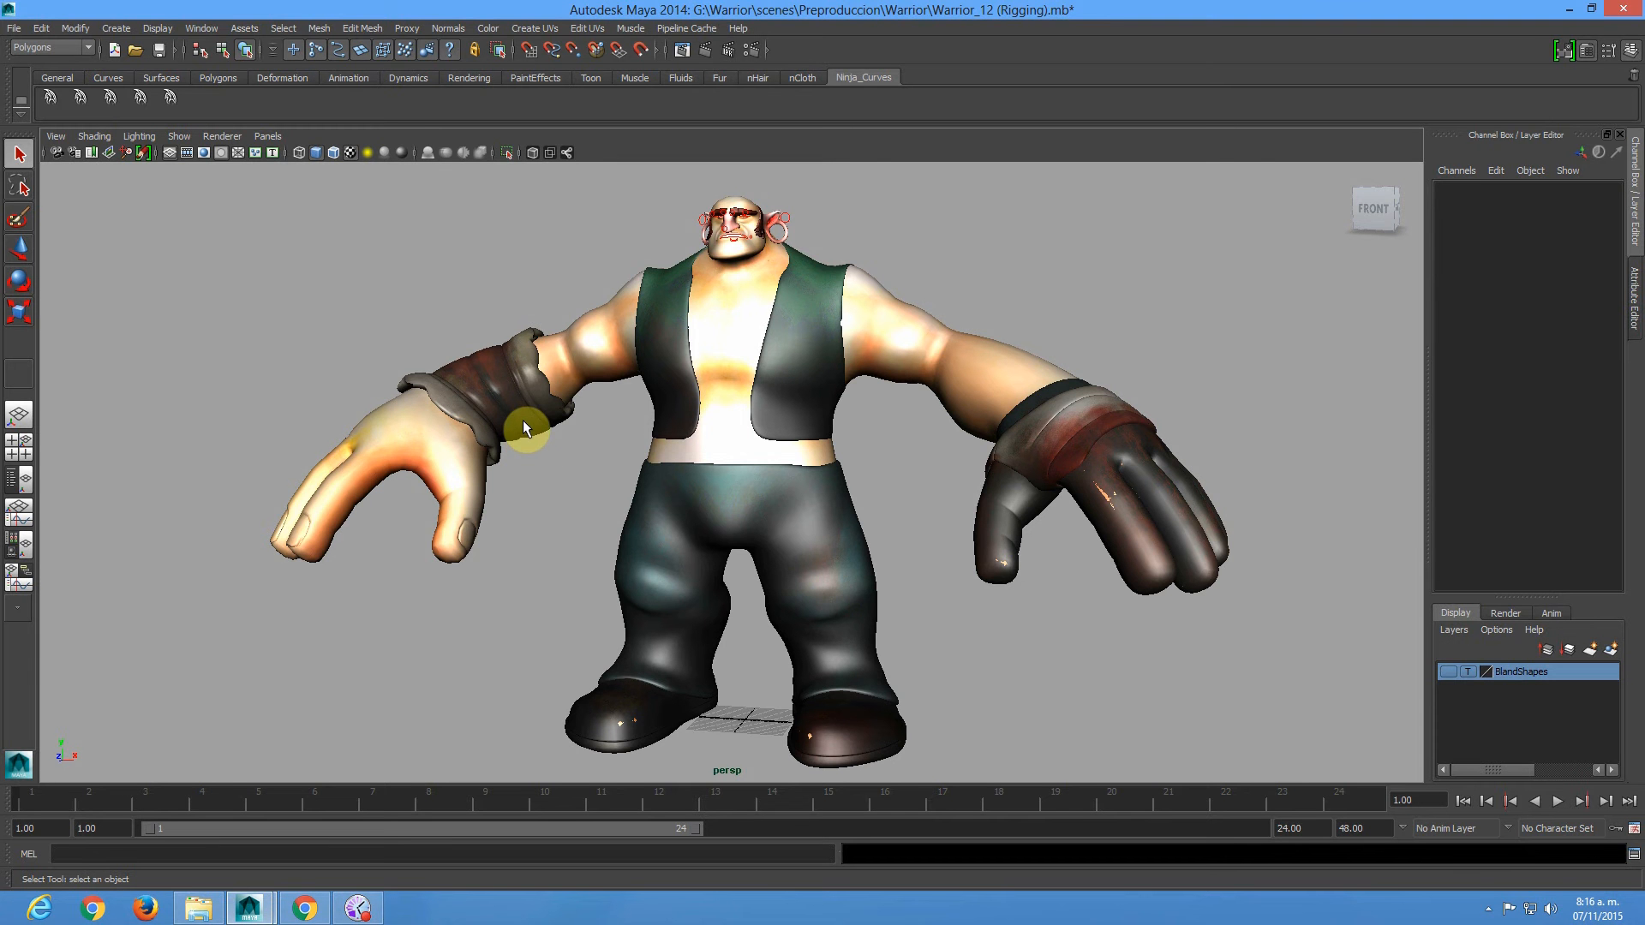
pyautogui.keyDown('alt'); pyautogui.moveTo(429, 305); pyautogui.dragTo(701, 445, button='right'); pyautogui.keyUp('alt')
pyautogui.keyDown('alt'); pyautogui.moveTo(784, 432); pyautogui.dragTo(717, 583, button='middle'); pyautogui.keyUp('alt')
pyautogui.keyDown('alt'); pyautogui.moveTo(508, 357); pyautogui.dragTo(754, 515, button='right'); pyautogui.keyUp('alt')
pyautogui.keyDown('alt'); pyautogui.moveTo(660, 452); pyautogui.dragTo(754, 463, button='right'); pyautogui.keyUp('alt')
pyautogui.keyDown('alt'); pyautogui.moveTo(748, 352); pyautogui.dragTo(748, 525, button='middle'); pyautogui.keyUp('alt')
pyautogui.keyDown('alt'); pyautogui.moveTo(908, 489); pyautogui.dragTo(242, 280, button='right'); pyautogui.keyUp('alt')
pyautogui.keyDown('alt'); pyautogui.moveTo(912, 564); pyautogui.dragTo(742, 422, button='right'); pyautogui.keyUp('alt')
pyautogui.keyDown('alt'); pyautogui.moveTo(742, 422); pyautogui.dragTo(769, 499, button='middle'); pyautogui.keyUp('alt')
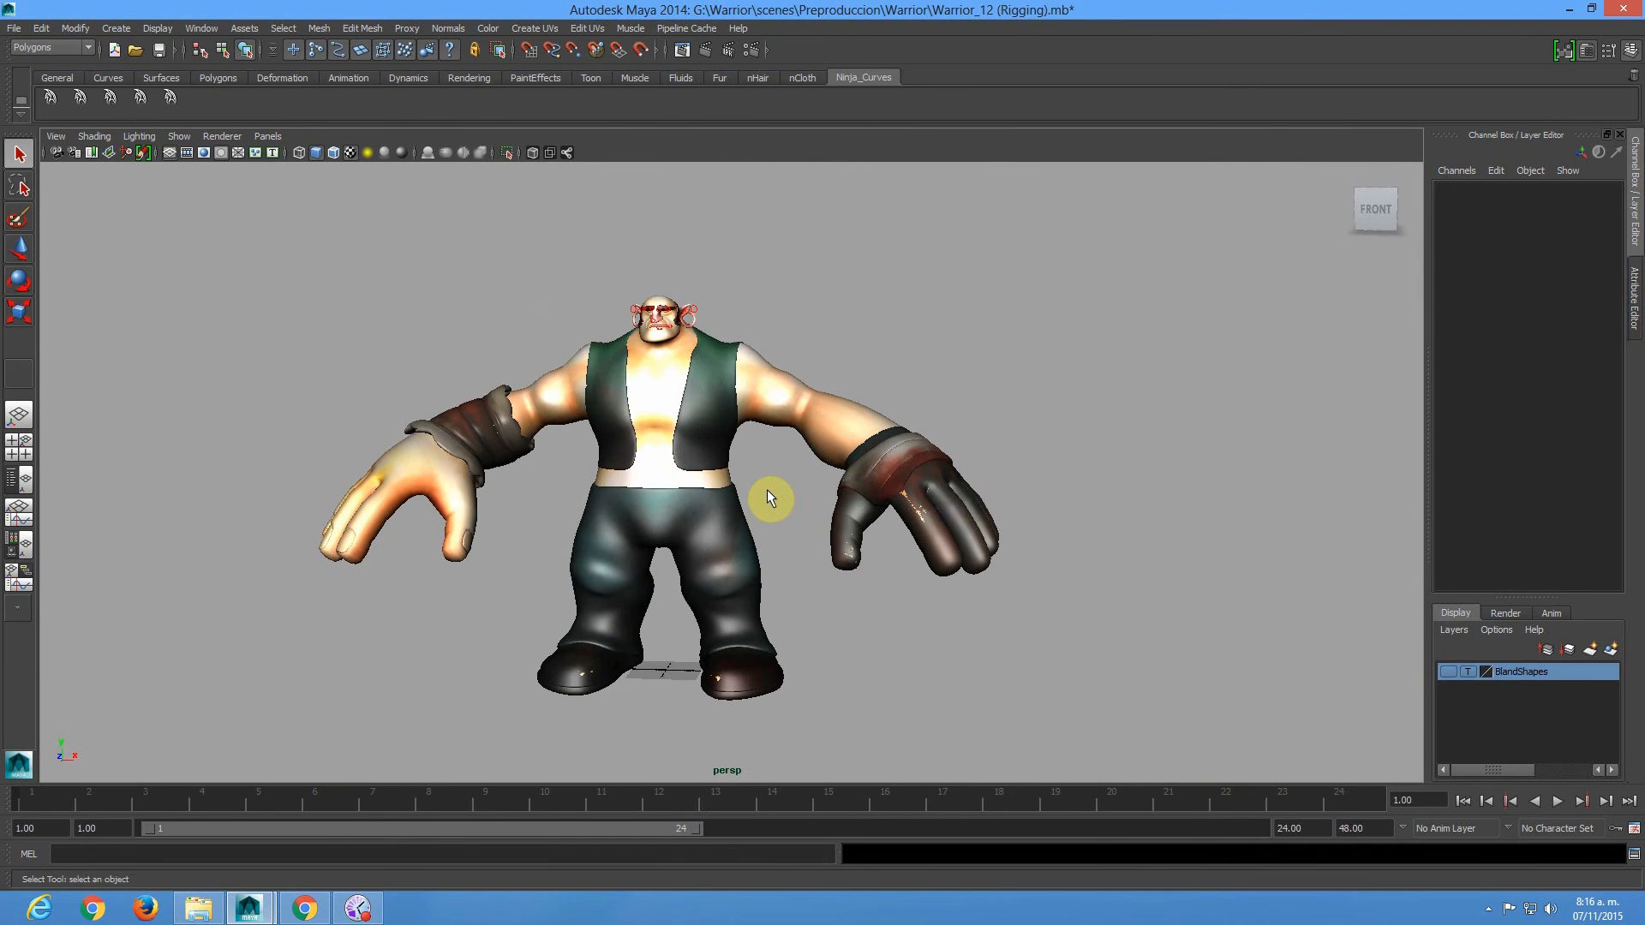
# Turn on X-ray display in the perspective view and examine the body, hands and feet beneath the clothing.
pyautogui.click(533, 154)
pyautogui.keyDown('alt'); pyautogui.moveTo(594, 367); pyautogui.dragTo(611, 361); pyautogui.keyUp('alt')
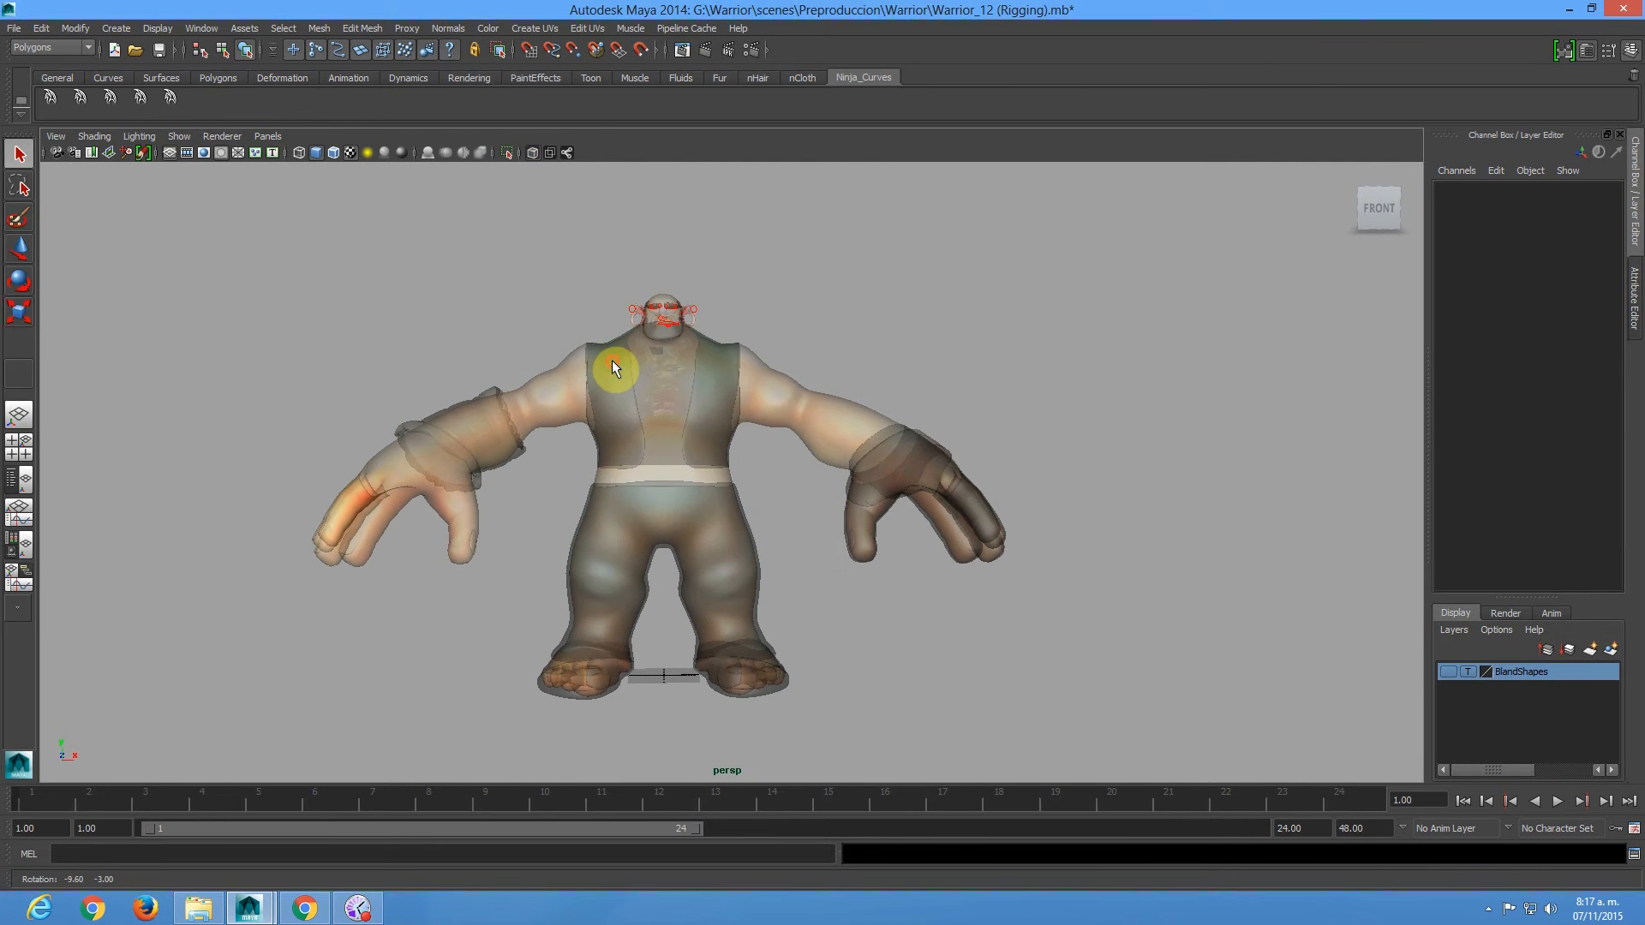
pyautogui.keyDown('alt'); pyautogui.moveTo(613, 379); pyautogui.dragTo(615, 389); pyautogui.keyUp('alt')
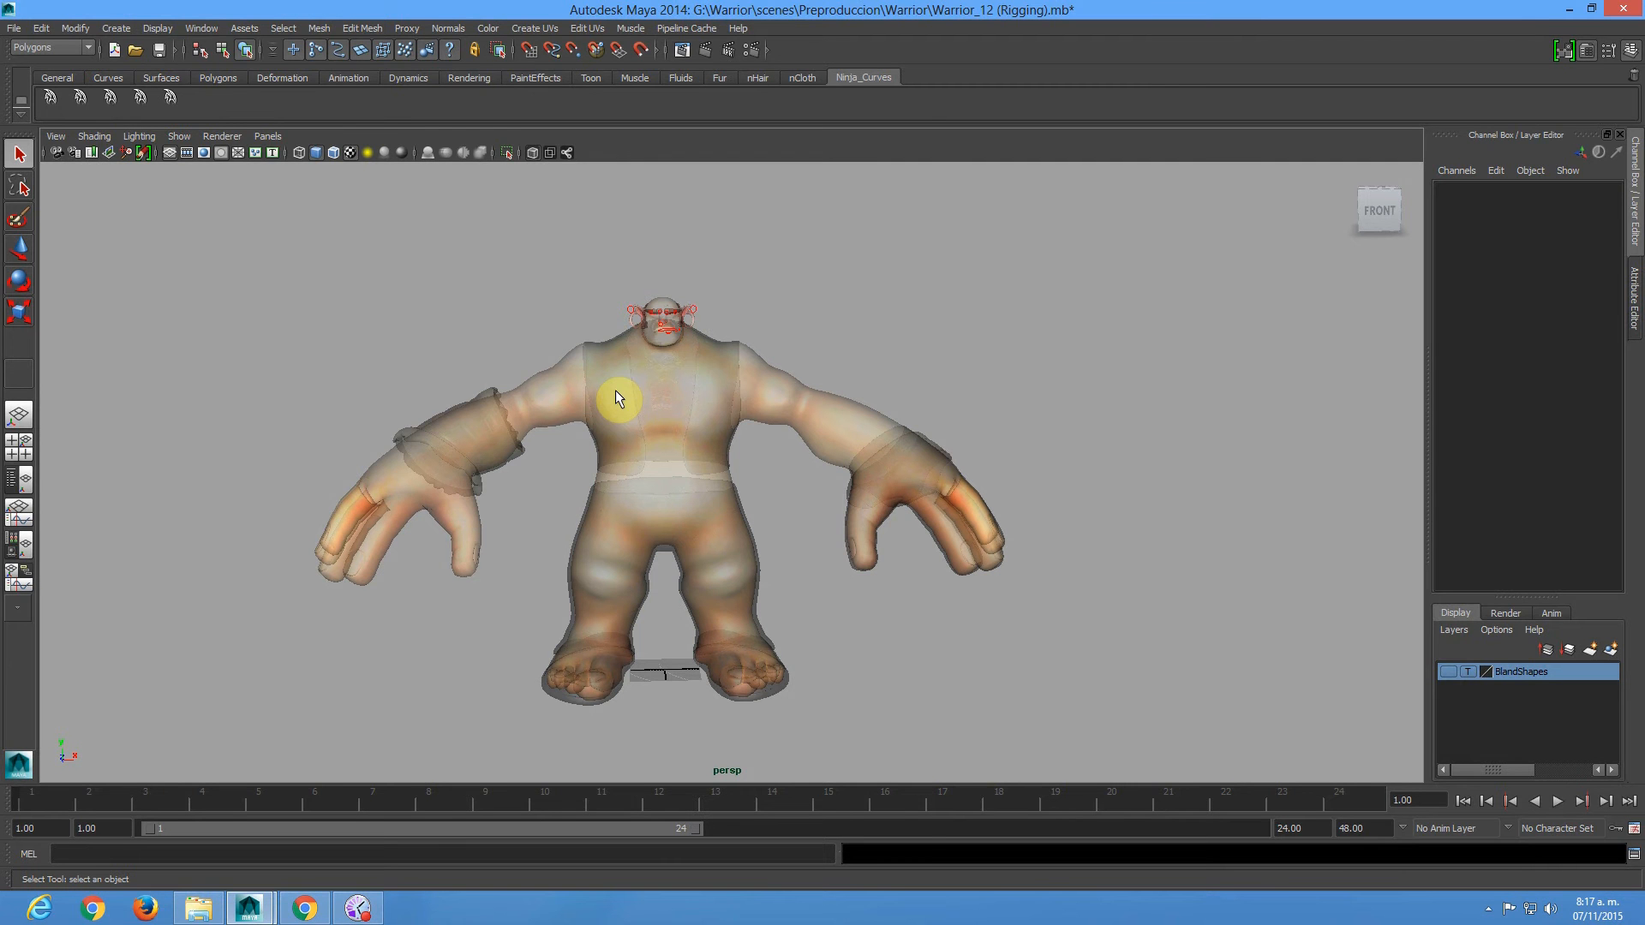
pyautogui.keyDown('alt'); pyautogui.moveTo(705, 422); pyautogui.dragTo(531, 428); pyautogui.keyUp('alt')
pyautogui.keyDown('alt'); pyautogui.moveTo(531, 428); pyautogui.dragTo(711, 507, button='right'); pyautogui.keyUp('alt')
pyautogui.keyDown('alt'); pyautogui.moveTo(712, 506); pyautogui.dragTo(642, 429, button='middle'); pyautogui.keyUp('alt')
pyautogui.keyDown('alt'); pyautogui.moveTo(642, 429); pyautogui.dragTo(653, 251); pyautogui.keyUp('alt')
pyautogui.keyDown('alt'); pyautogui.moveTo(702, 468); pyautogui.dragTo(692, 512); pyautogui.keyUp('alt')
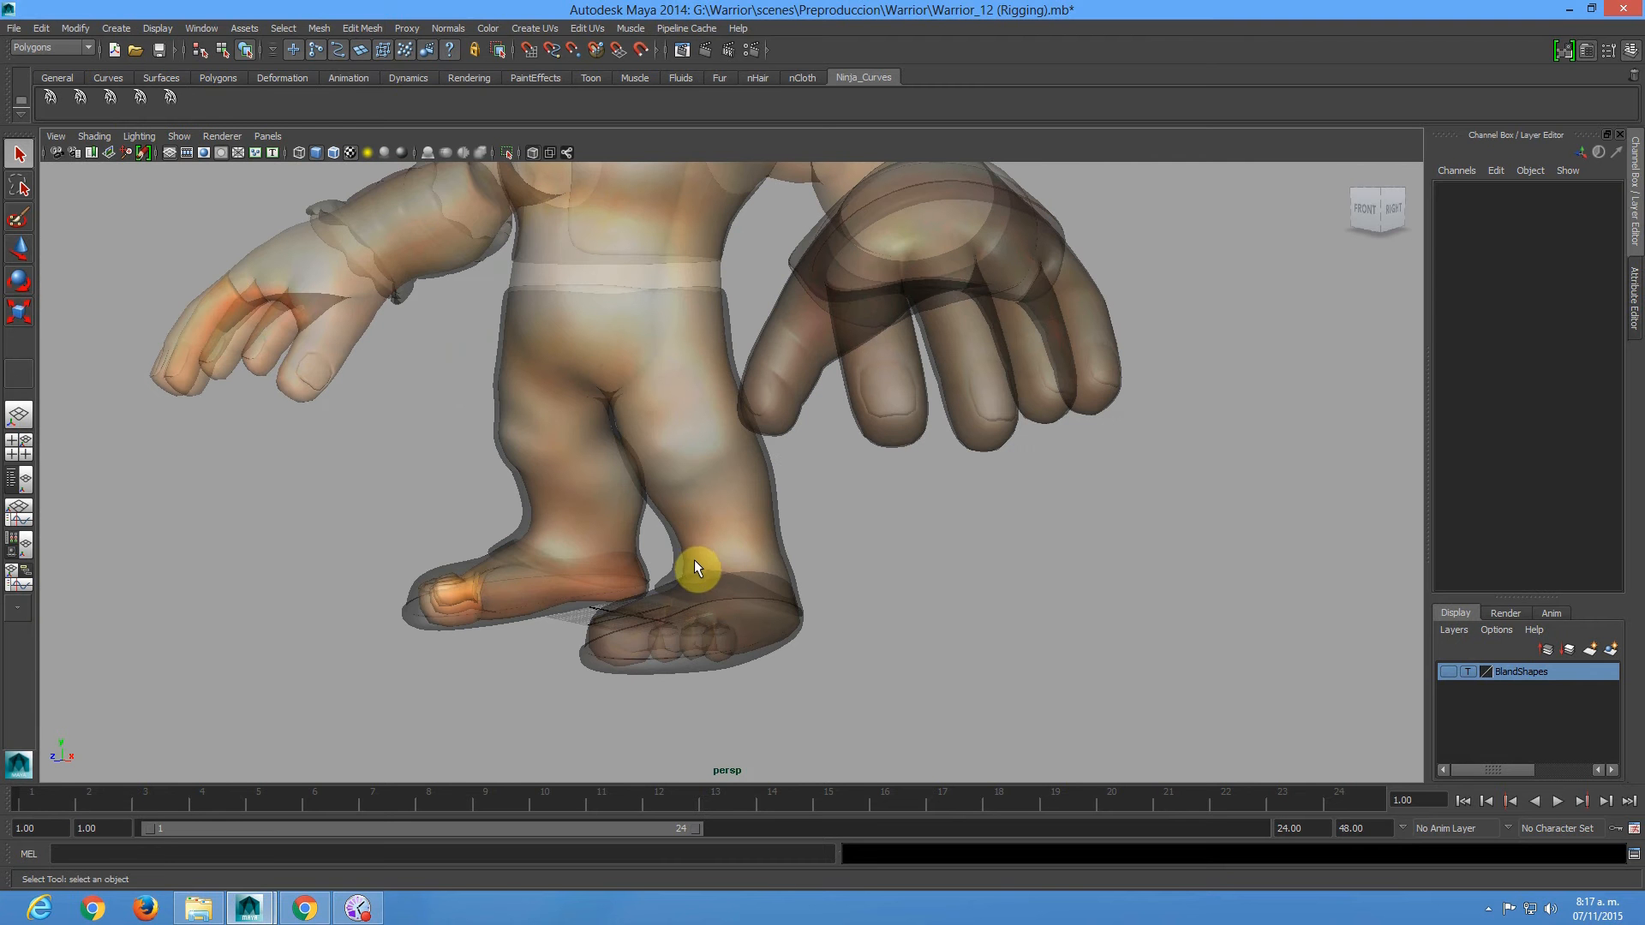
# Switch to Chrome and search the web for angryanimator in a new tab.
pyautogui.click(304, 908)
pyautogui.click(680, 11)
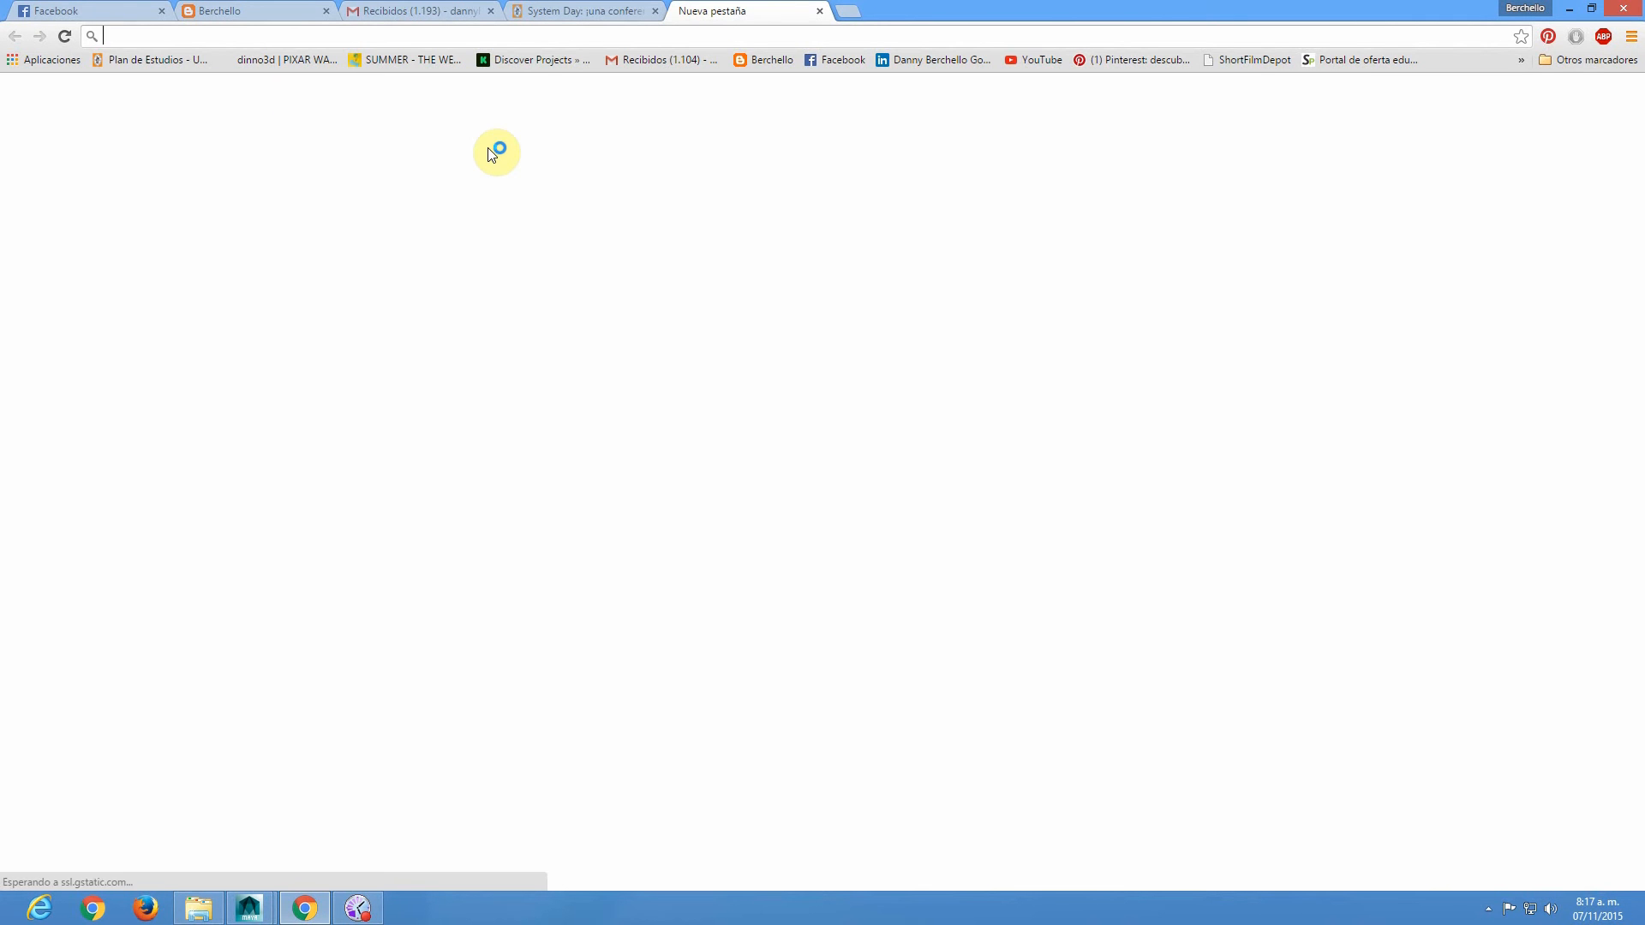
pyautogui.write('ang')
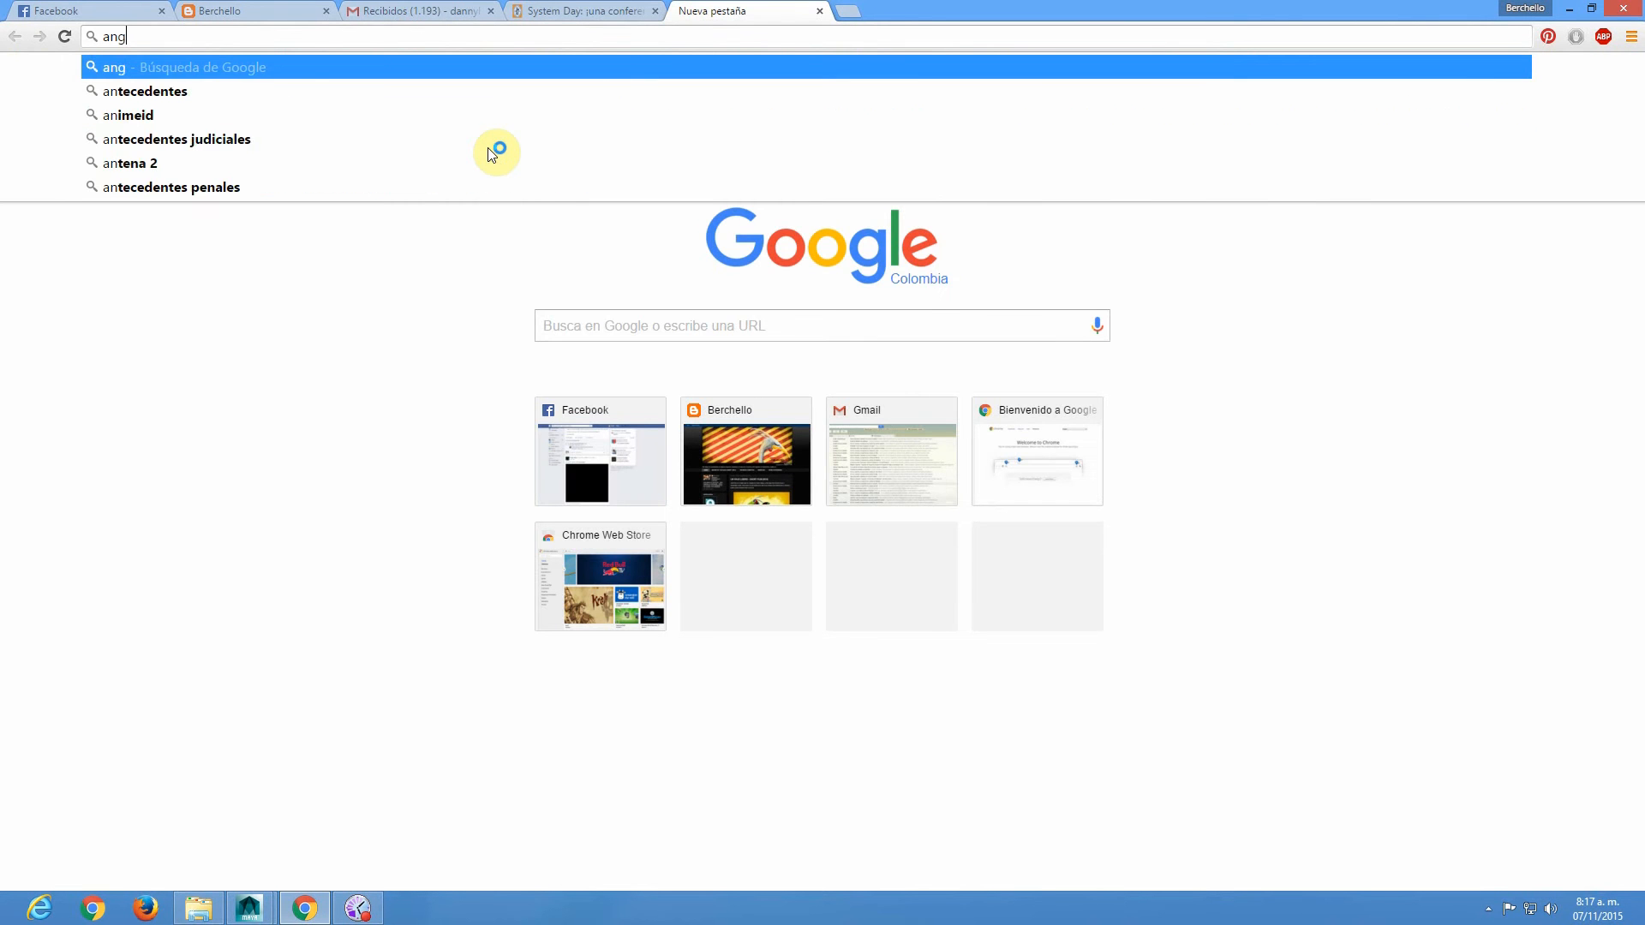
pyautogui.write('ryanimator')
pyautogui.press('Return')
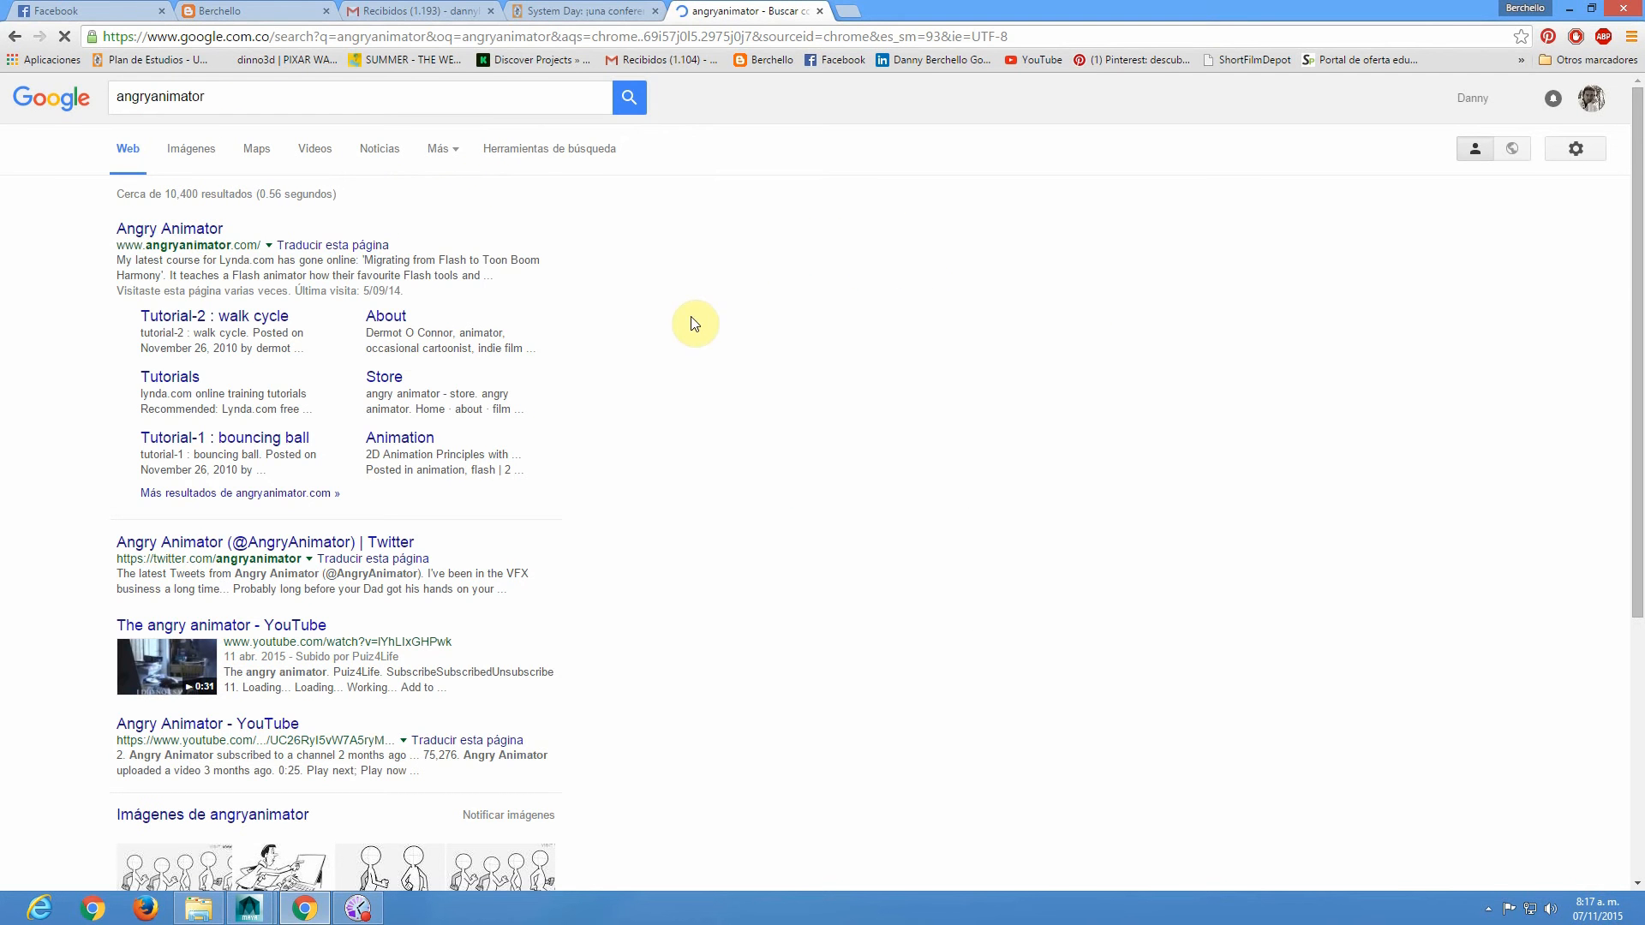
# Open the Angry Animator walk cycle tutorial and view its four-pose walk cycle image enlarged in a separate tab.
pyautogui.click(268, 317)
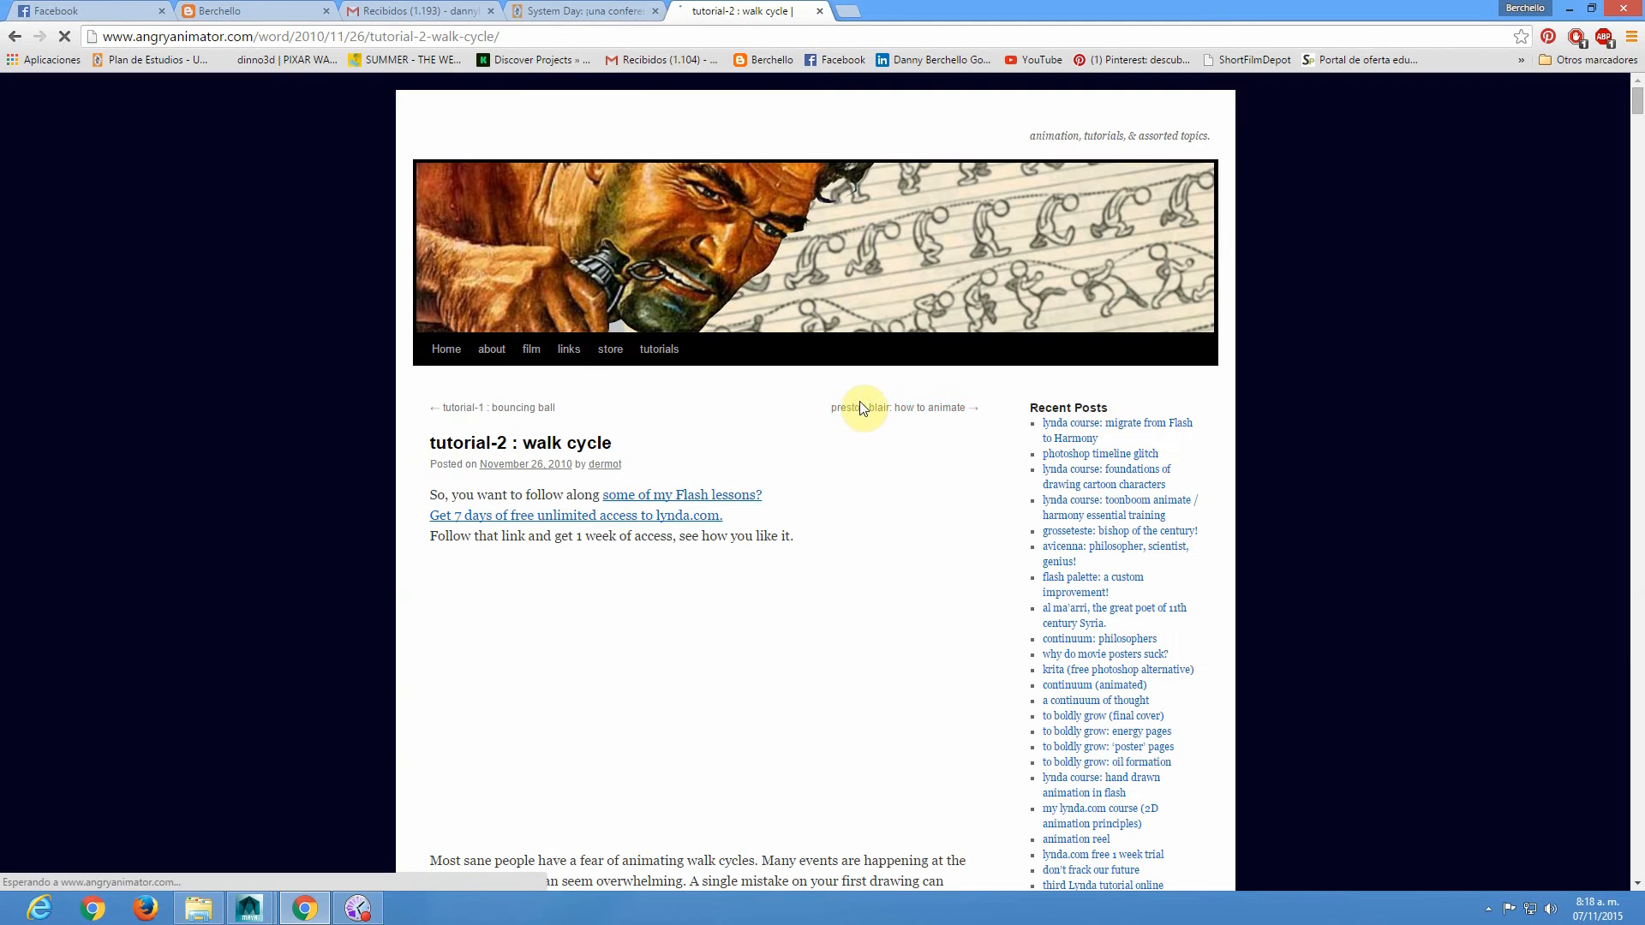
pyautogui.scroll(-8, 723, 429)
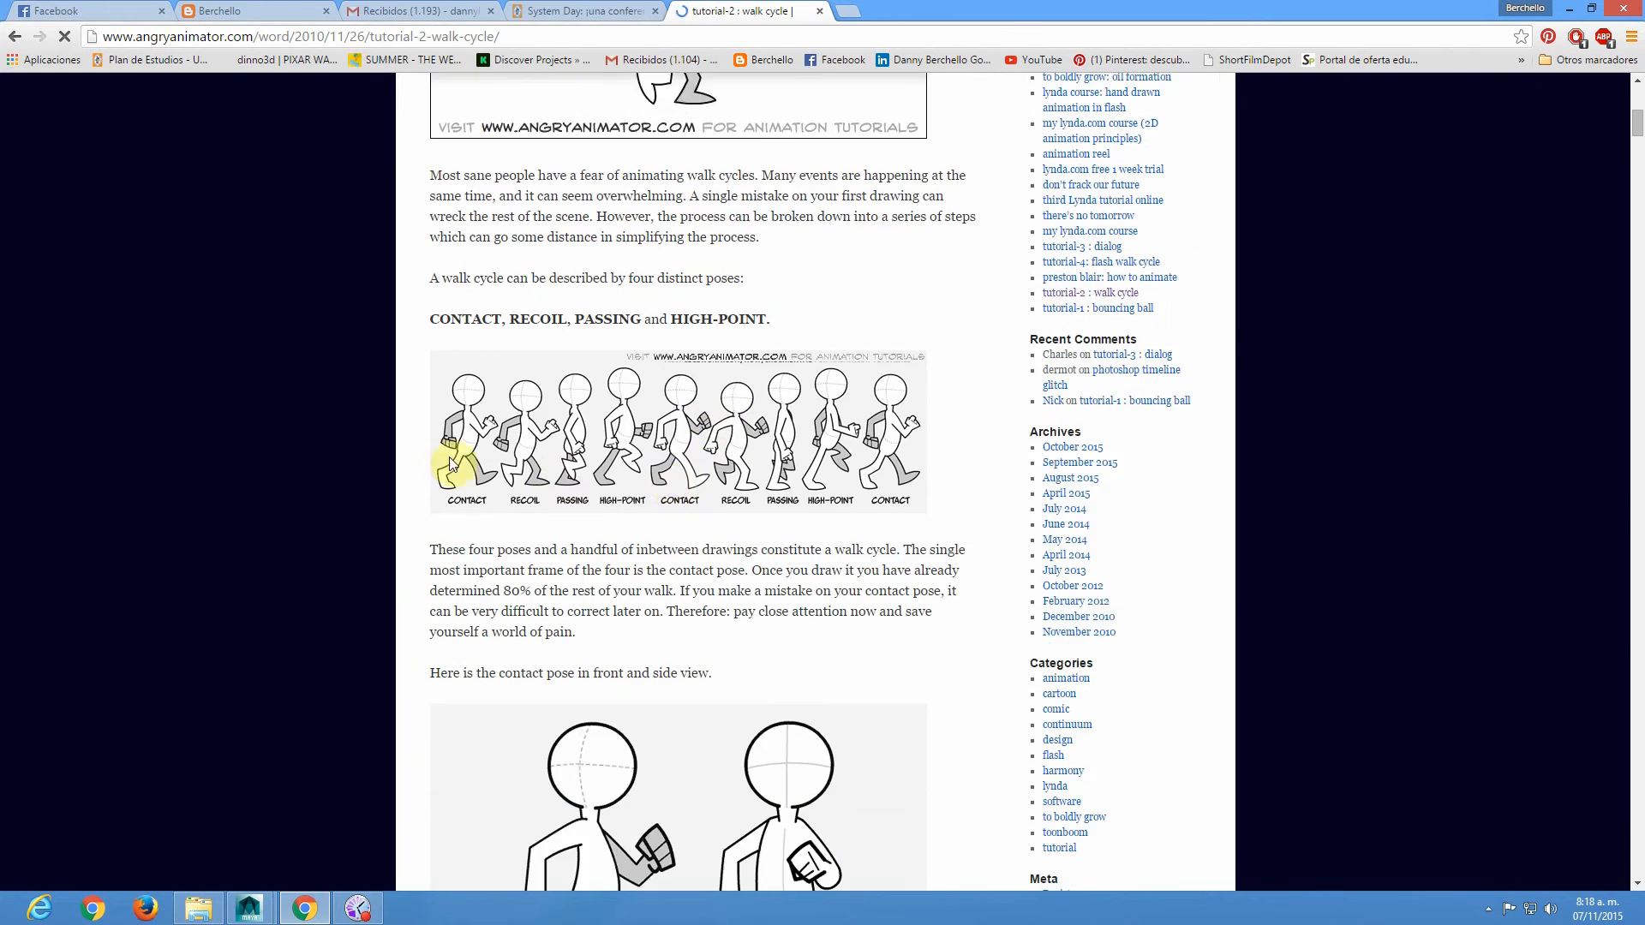
pyautogui.rightClick(705, 446)
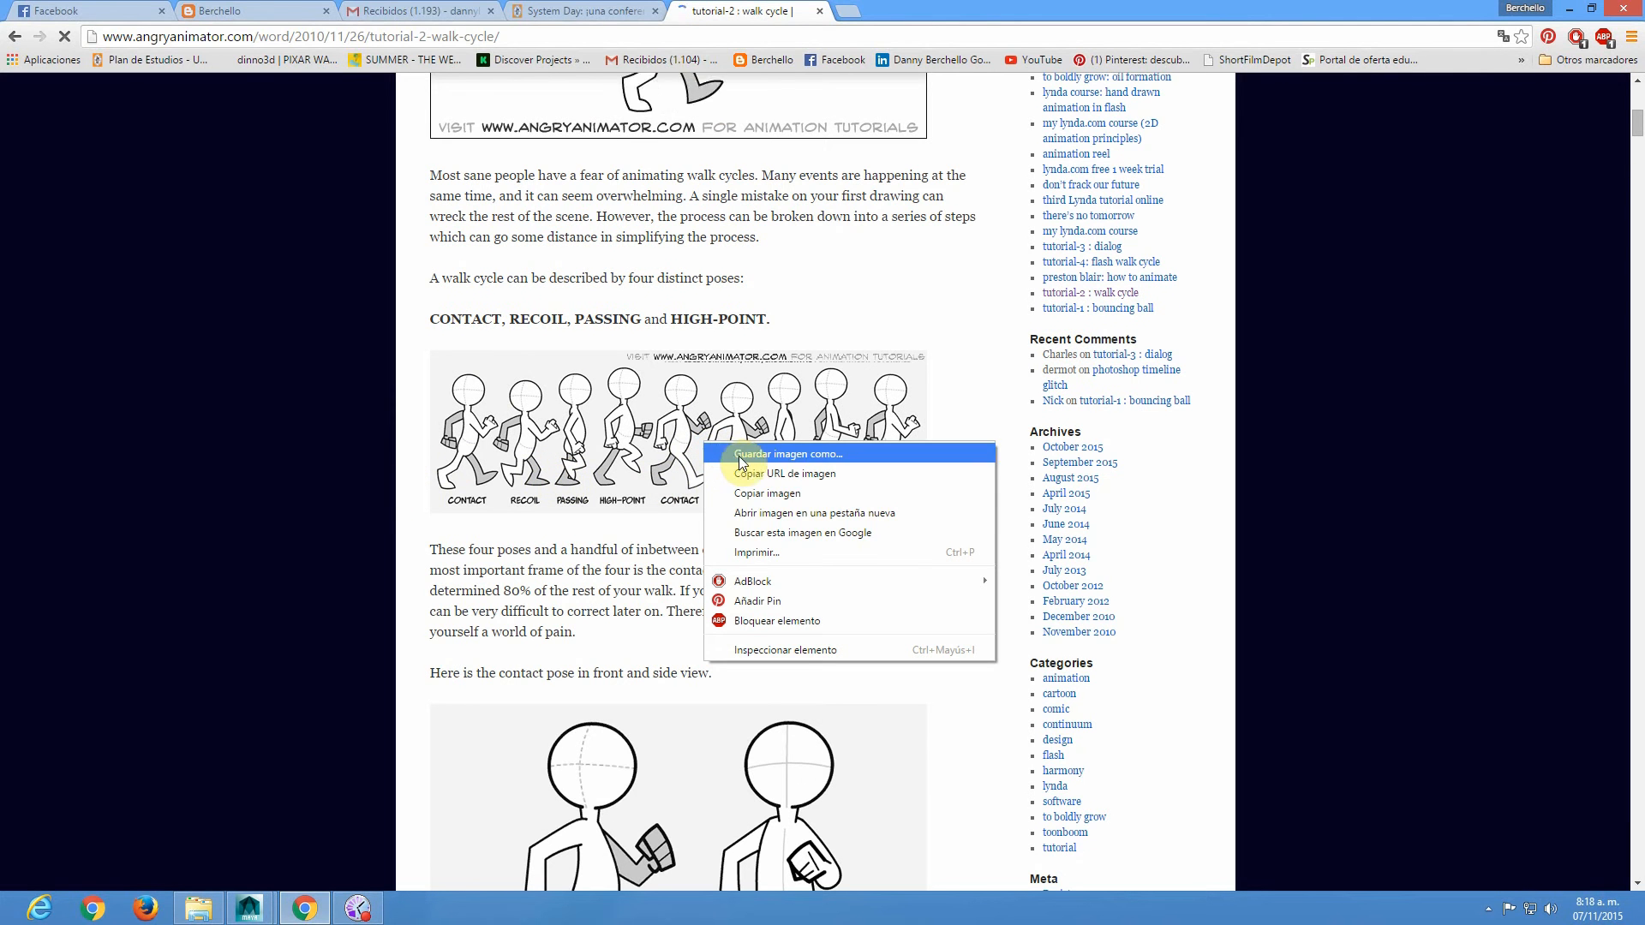
pyautogui.click(787, 513)
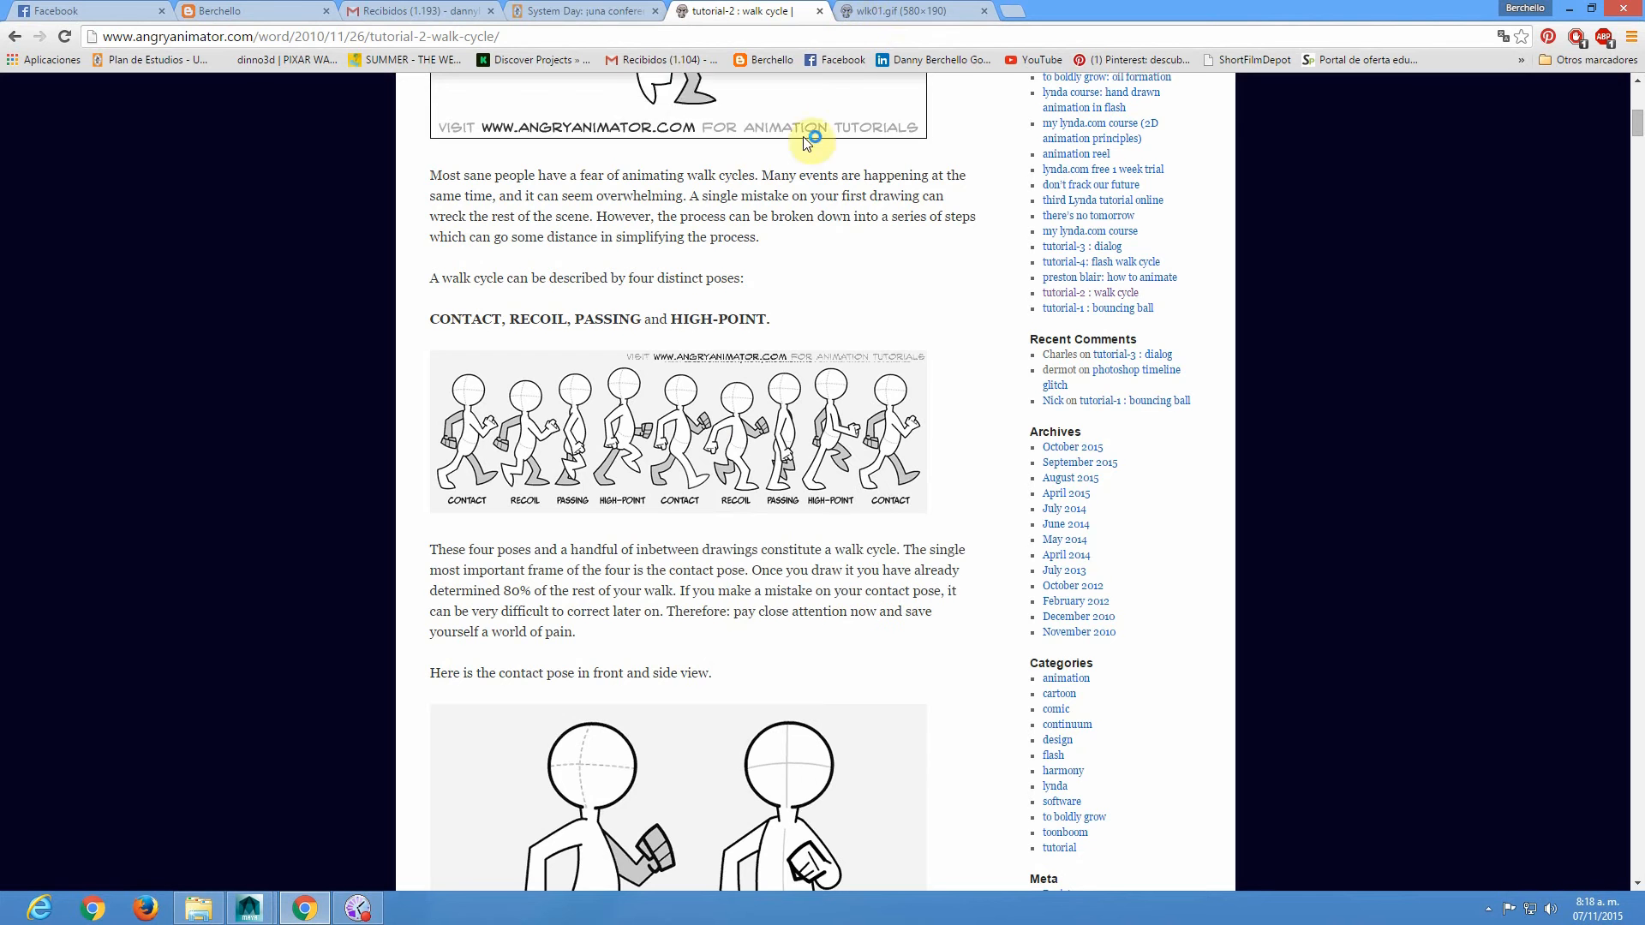
pyautogui.click(903, 10)
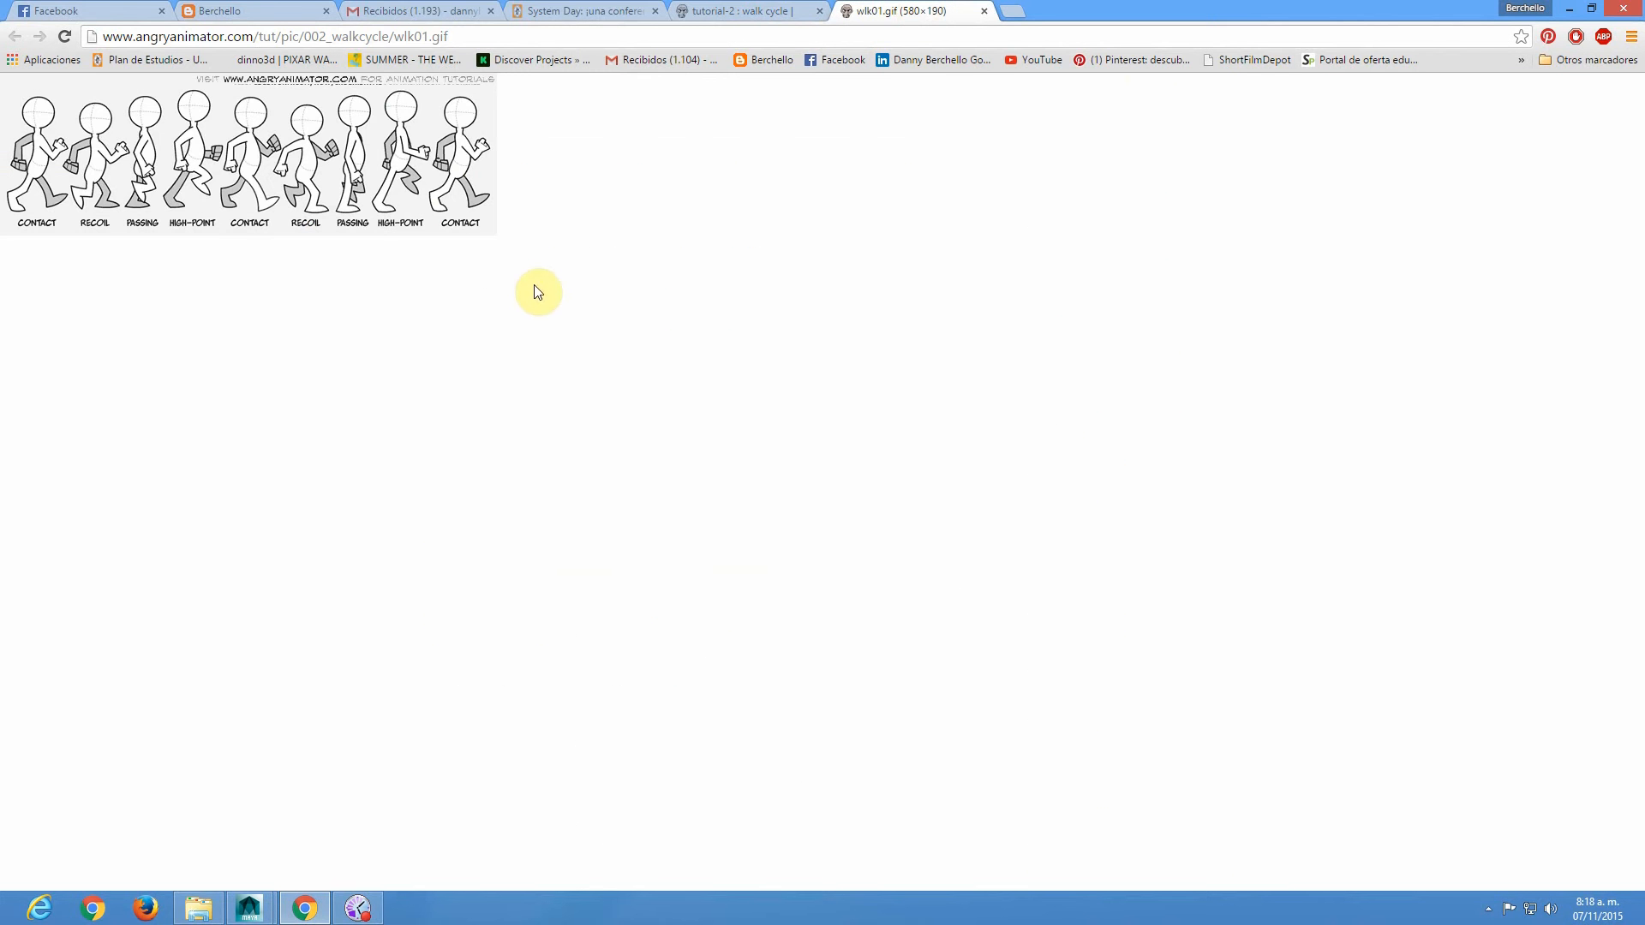
pyautogui.keyDown('ctrl'); pyautogui.scroll(7, 545, 300); pyautogui.keyUp('ctrl')
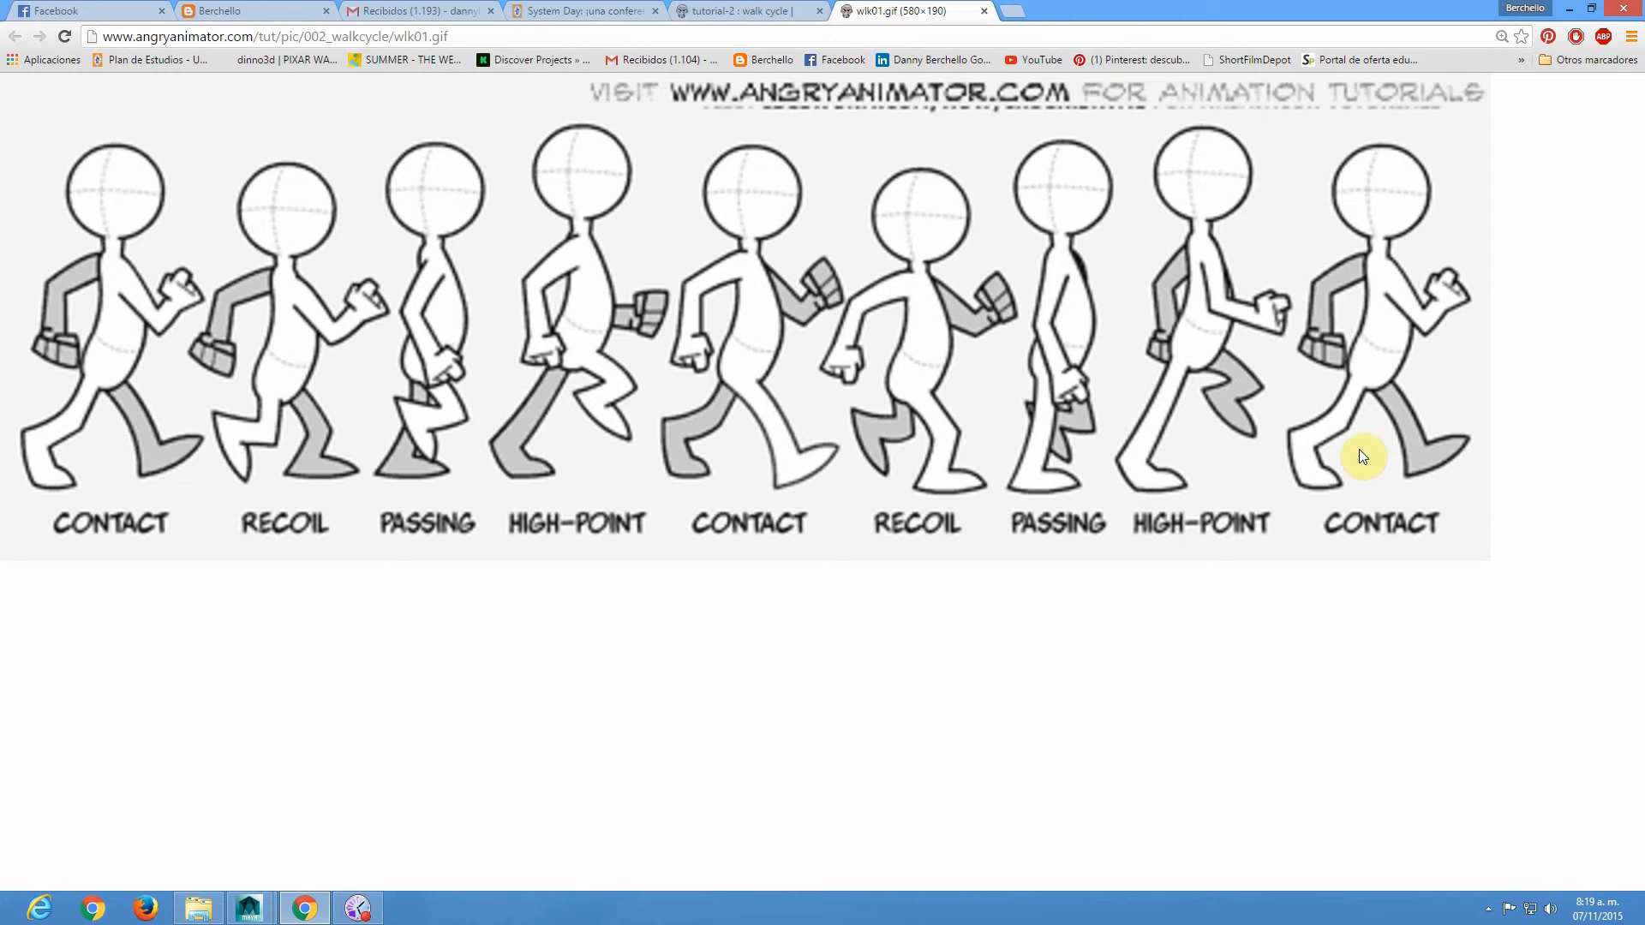
# Return to Maya, create a display layer from the whole character with its facial controls, and set it to Template.
pyautogui.click(1569, 12)
pyautogui.keyDown('alt'); pyautogui.moveTo(807, 565); pyautogui.dragTo(1162, 607); pyautogui.keyUp('alt')
pyautogui.keyDown('alt'); pyautogui.moveTo(1162, 608); pyautogui.dragTo(833, 485, button='right'); pyautogui.keyUp('alt')
pyautogui.keyDown('alt'); pyautogui.moveTo(887, 485); pyautogui.dragTo(848, 474); pyautogui.keyUp('alt')
pyautogui.keyDown('alt'); pyautogui.moveTo(899, 473); pyautogui.dragTo(906, 538, button='middle'); pyautogui.keyUp('alt')
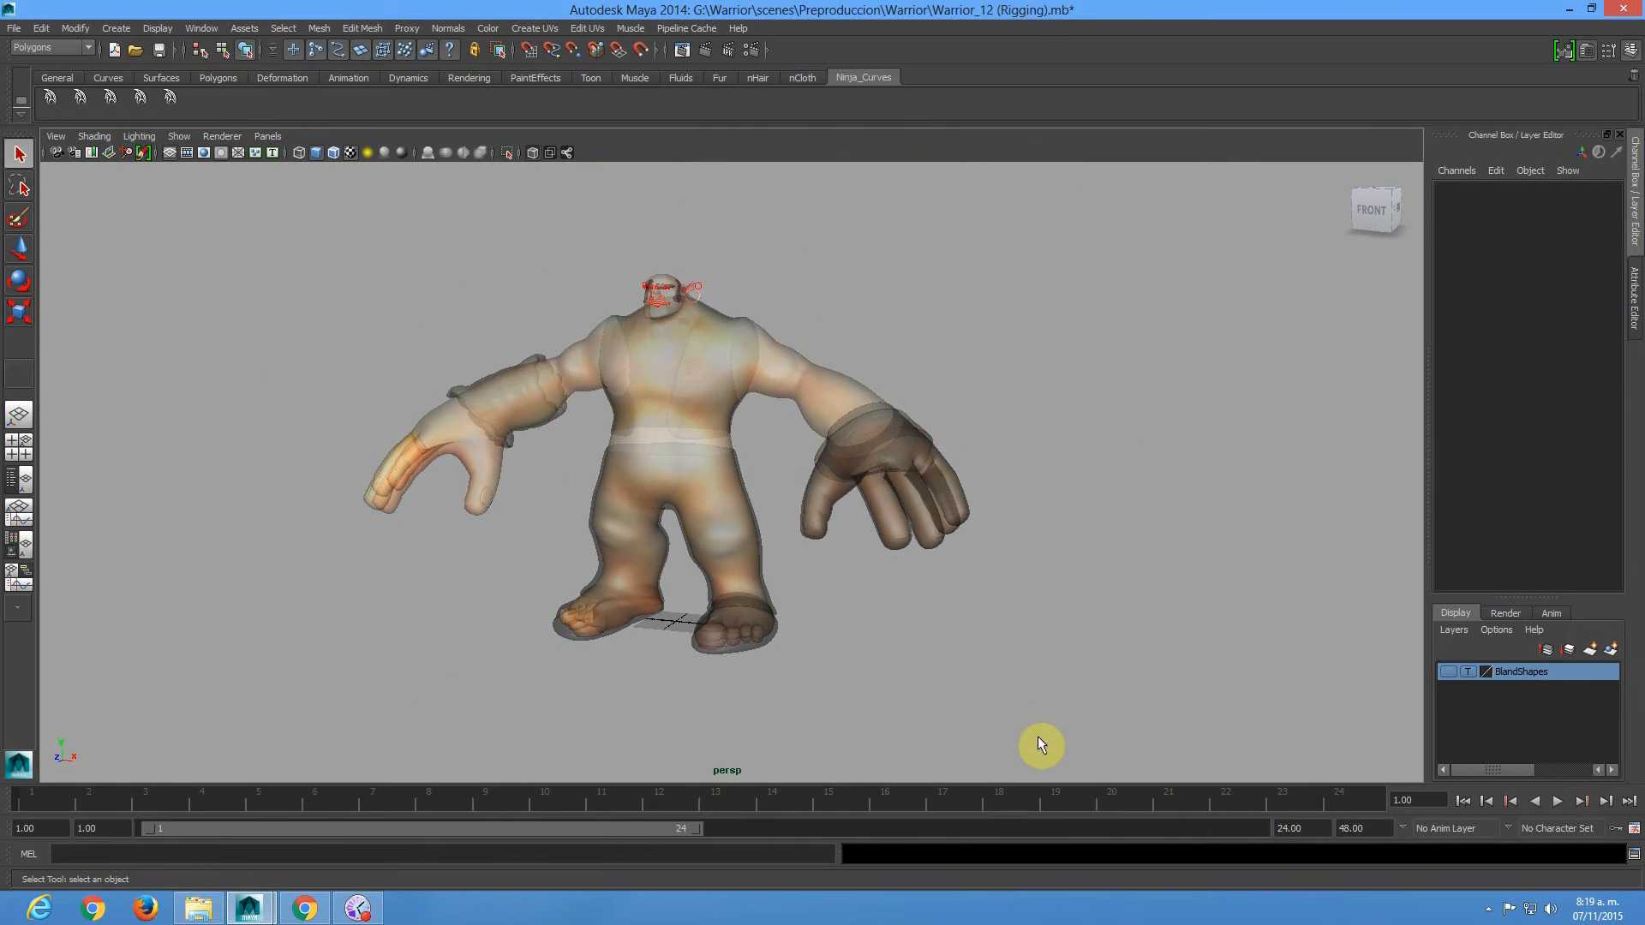
pyautogui.moveTo(1099, 740); pyautogui.dragTo(138, 187)
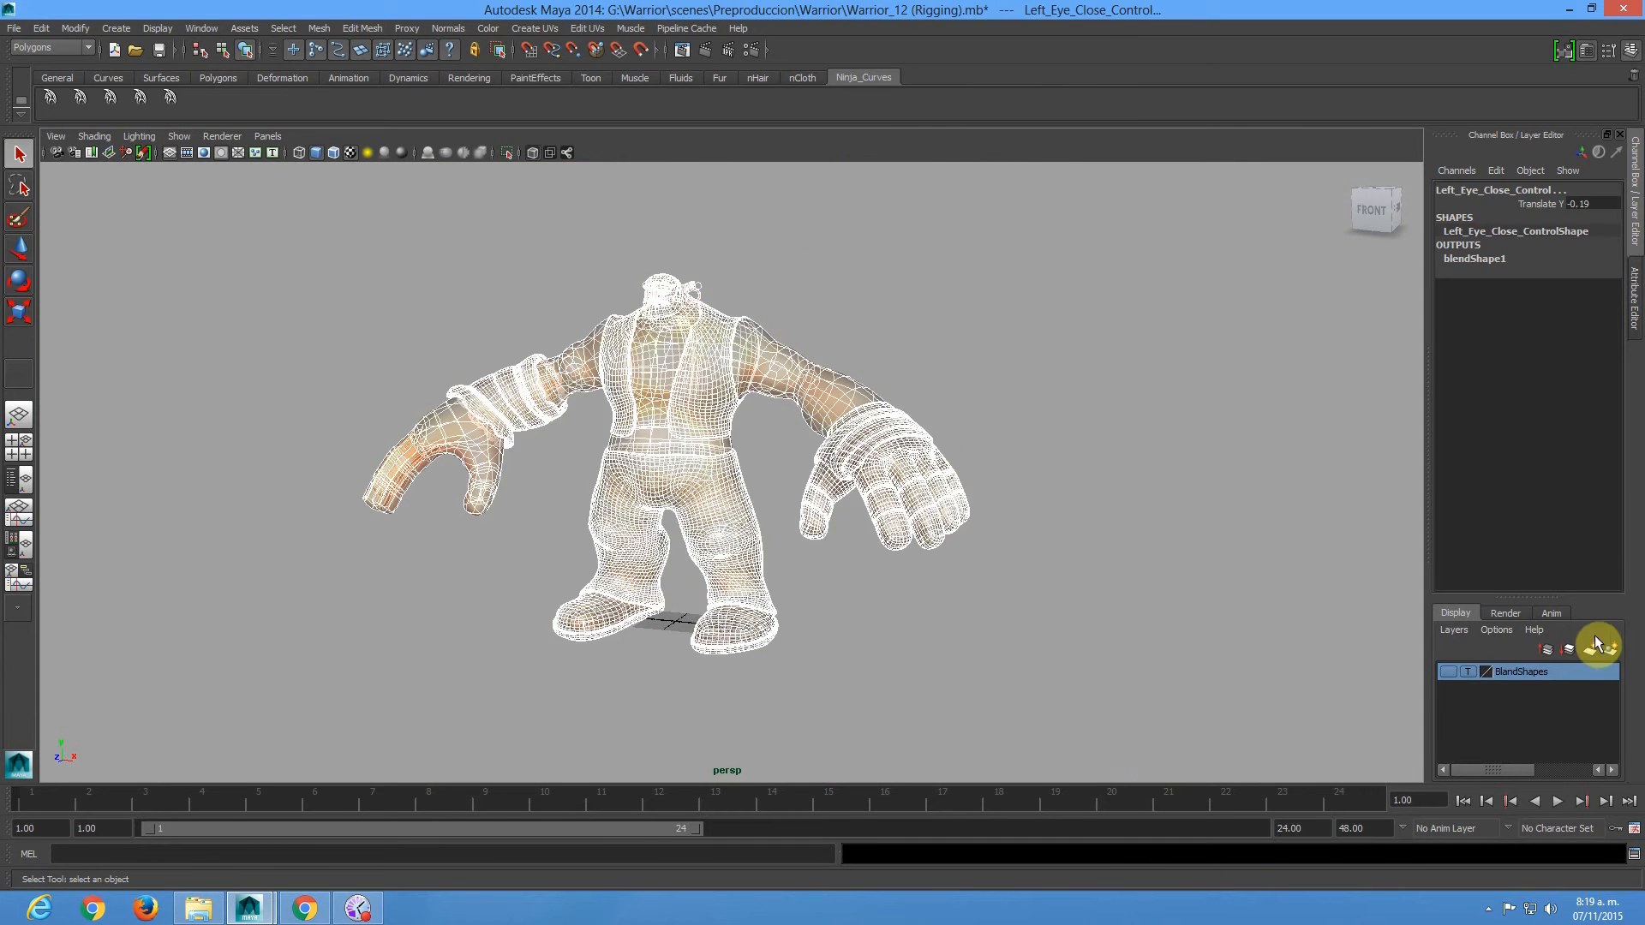
pyautogui.click(1608, 651)
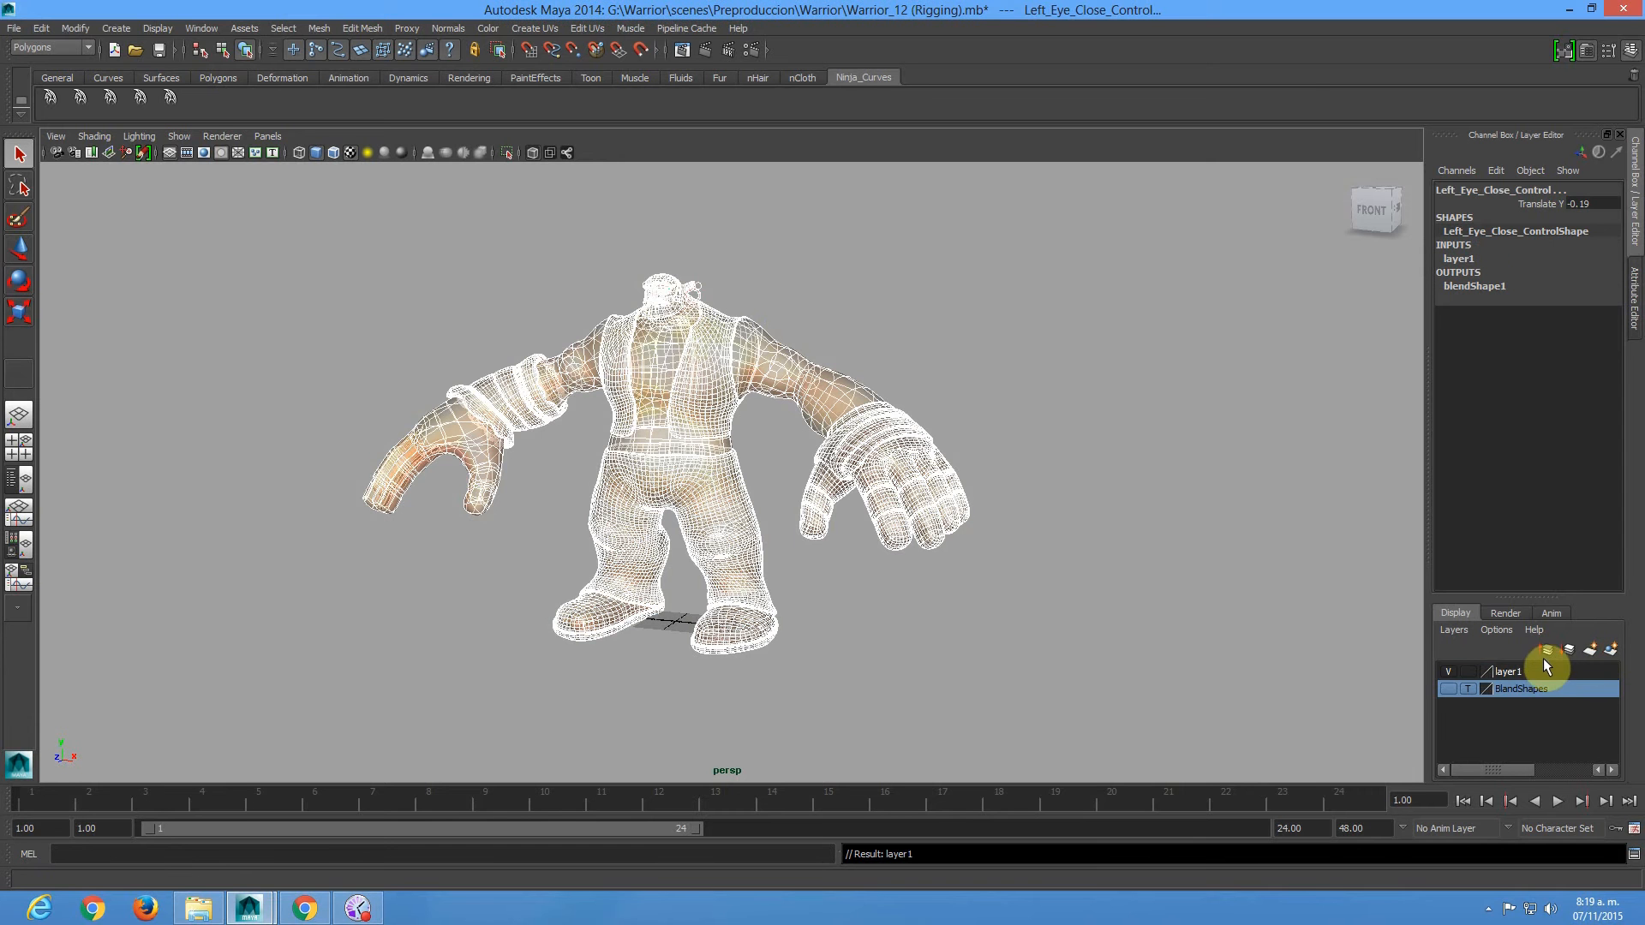
pyautogui.click(1465, 672)
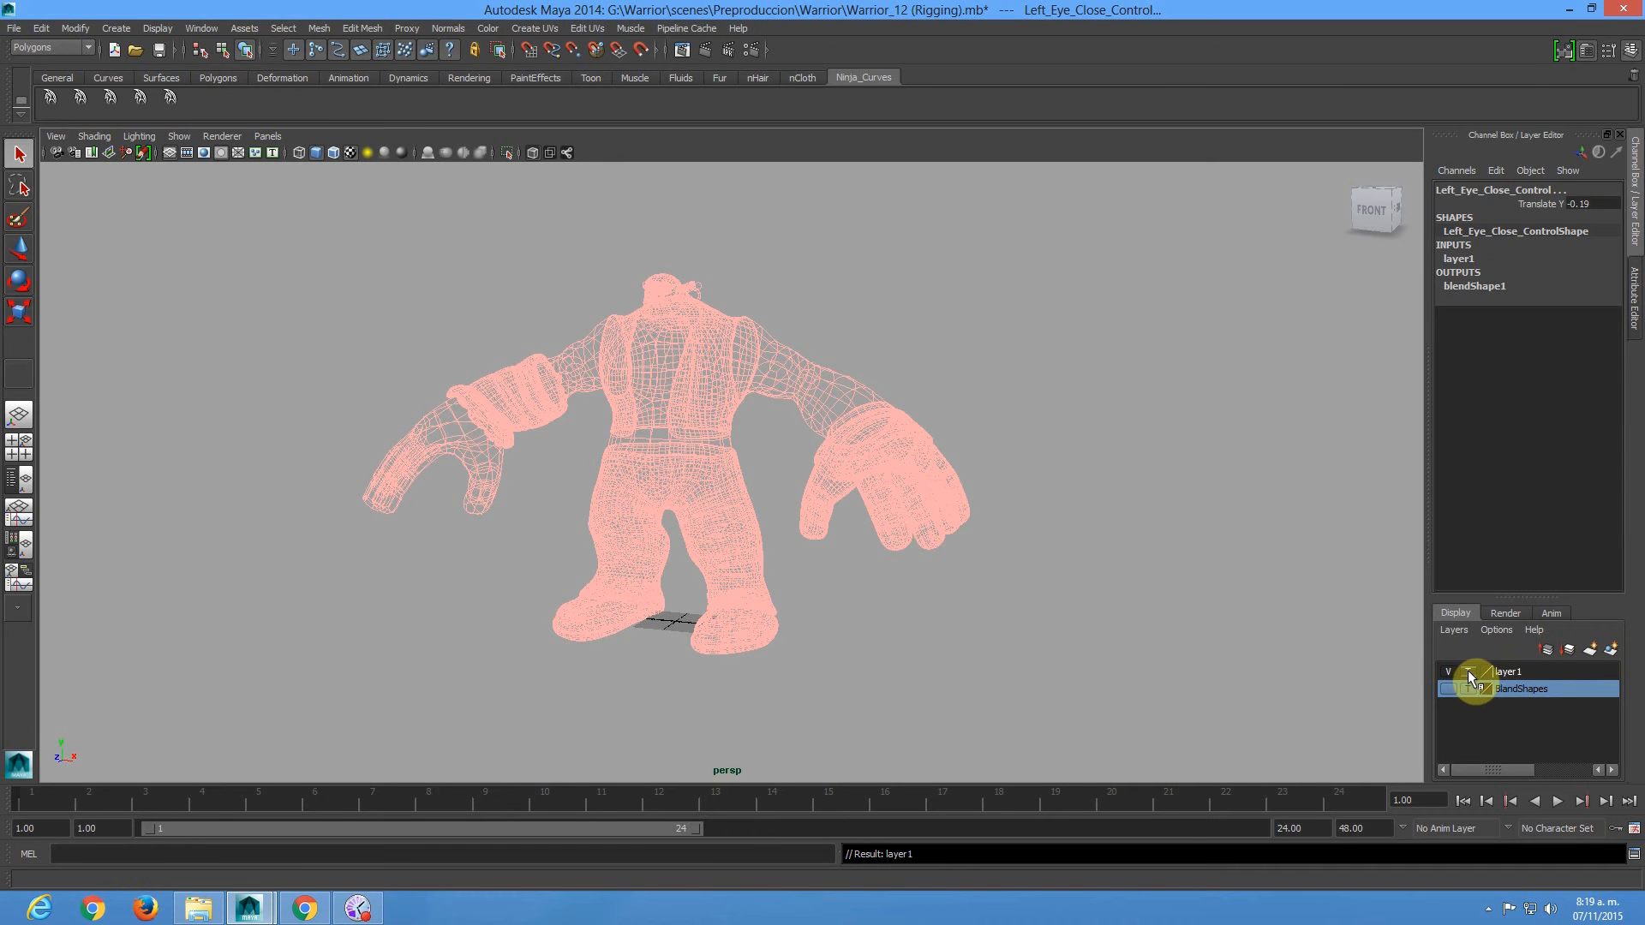
# Rename the character's display layer Geometry_Facial and clear the selection.
pyautogui.doubleClick(1503, 670)
pyautogui.moveTo(726, 336); pyautogui.dragTo(441, 332)
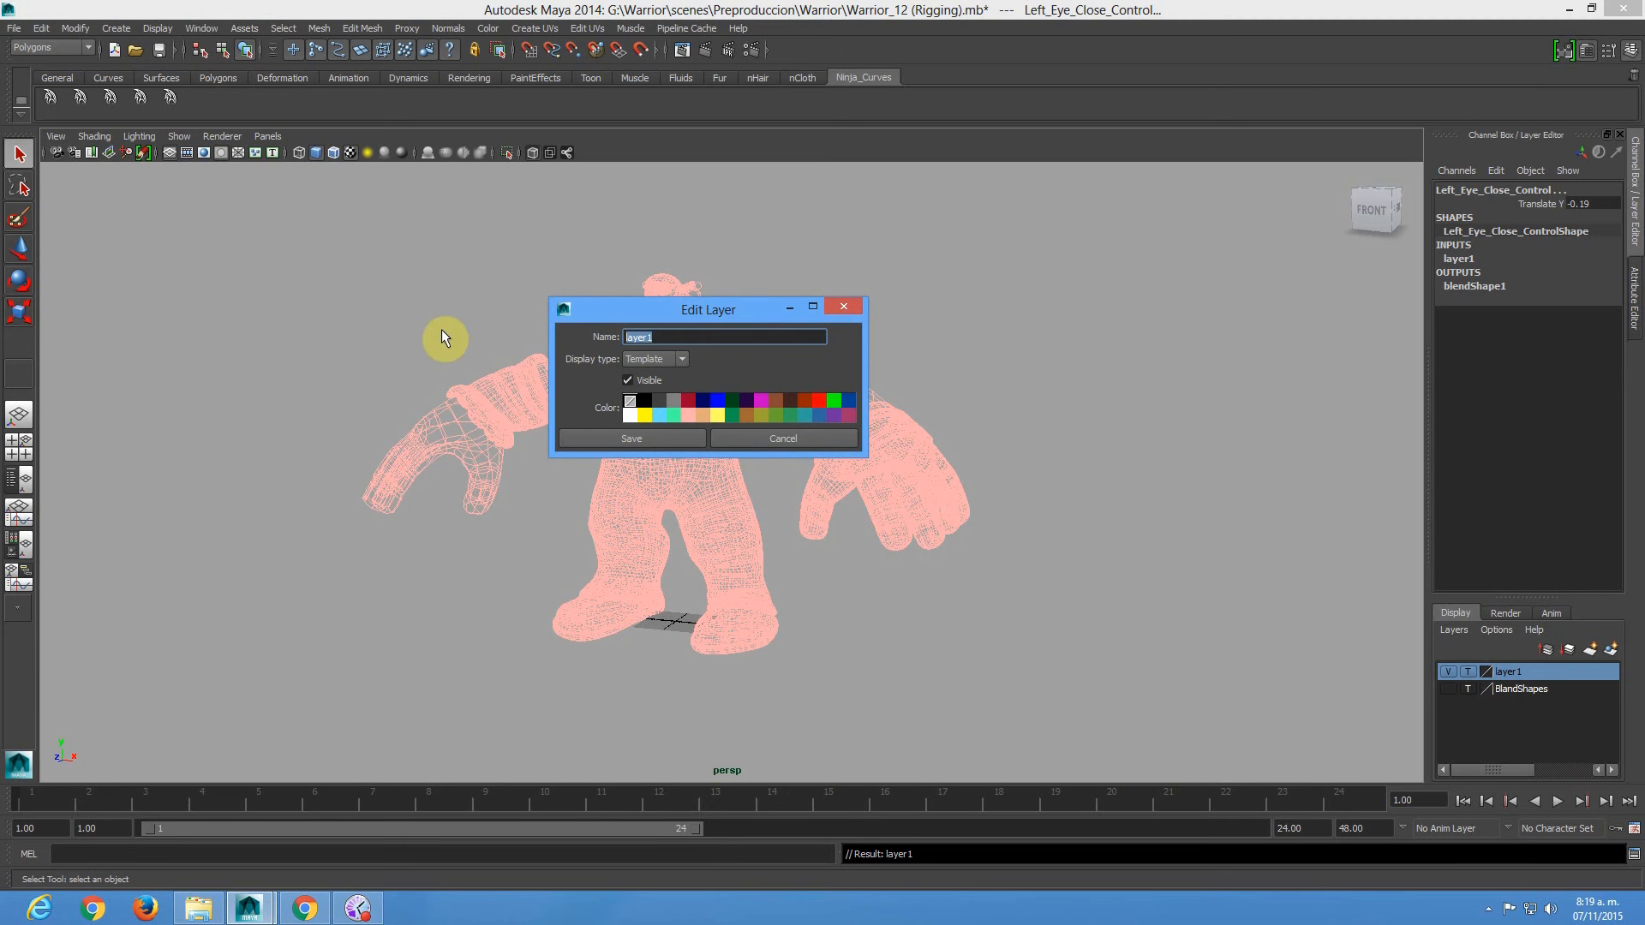
pyautogui.write('Geometry')
pyautogui.write('_Facial')
pyautogui.click(626, 438)
pyautogui.click(1296, 602)
# Switch to a full-size side view framed on the character's leg and hand.
pyautogui.keyDown('alt'); pyautogui.moveTo(315, 189); pyautogui.dragTo(660, 373, button='right'); pyautogui.keyUp('alt')
pyautogui.keyDown('alt'); pyautogui.moveTo(660, 373); pyautogui.dragTo(751, 399); pyautogui.keyUp('alt')
pyautogui.keyDown('alt'); pyautogui.moveTo(750, 398); pyautogui.dragTo(664, 206, button='middle'); pyautogui.keyUp('alt')
pyautogui.keyDown('alt'); pyautogui.moveTo(634, 378); pyautogui.dragTo(687, 391); pyautogui.keyUp('alt')
pyautogui.scroll(-3, 698, 396)
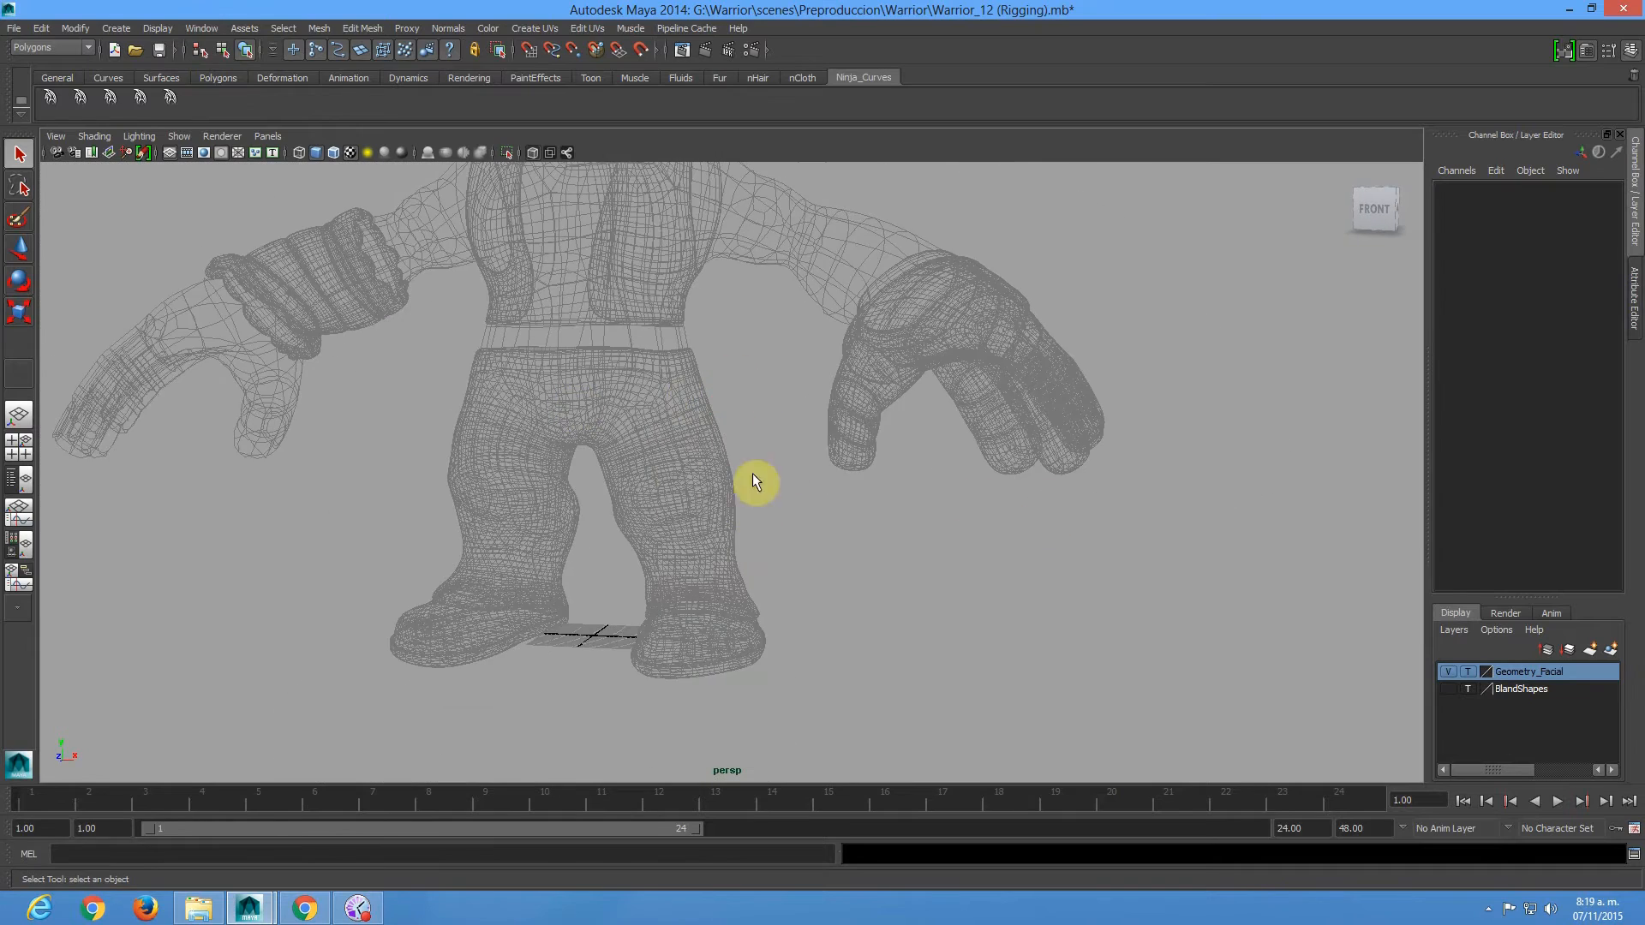
pyautogui.press('space')
pyautogui.rightClick(1146, 665)
pyautogui.press('space')
pyautogui.keyDown('alt'); pyautogui.moveTo(541, 462); pyautogui.dragTo(171, 343, button='right'); pyautogui.keyUp('alt')
pyautogui.keyDown('alt'); pyautogui.moveTo(1032, 609); pyautogui.dragTo(814, 184, button='middle'); pyautogui.keyUp('alt')
pyautogui.keyDown('alt'); pyautogui.moveTo(1068, 625); pyautogui.dragTo(87, 280, button='right'); pyautogui.keyUp('alt')
pyautogui.keyDown('alt'); pyautogui.moveTo(949, 591); pyautogui.dragTo(895, 157, button='middle'); pyautogui.keyUp('alt')
pyautogui.keyDown('alt'); pyautogui.moveTo(738, 402); pyautogui.dragTo(795, 617, button='middle'); pyautogui.keyUp('alt')
pyautogui.click(181, 137)
pyautogui.click(224, 327)
pyautogui.keyDown('alt'); pyautogui.moveTo(1028, 602); pyautogui.dragTo(760, 422, button='right'); pyautogui.keyUp('alt')
pyautogui.keyDown('alt'); pyautogui.moveTo(760, 422); pyautogui.dragTo(697, 468, button='middle'); pyautogui.keyUp('alt')
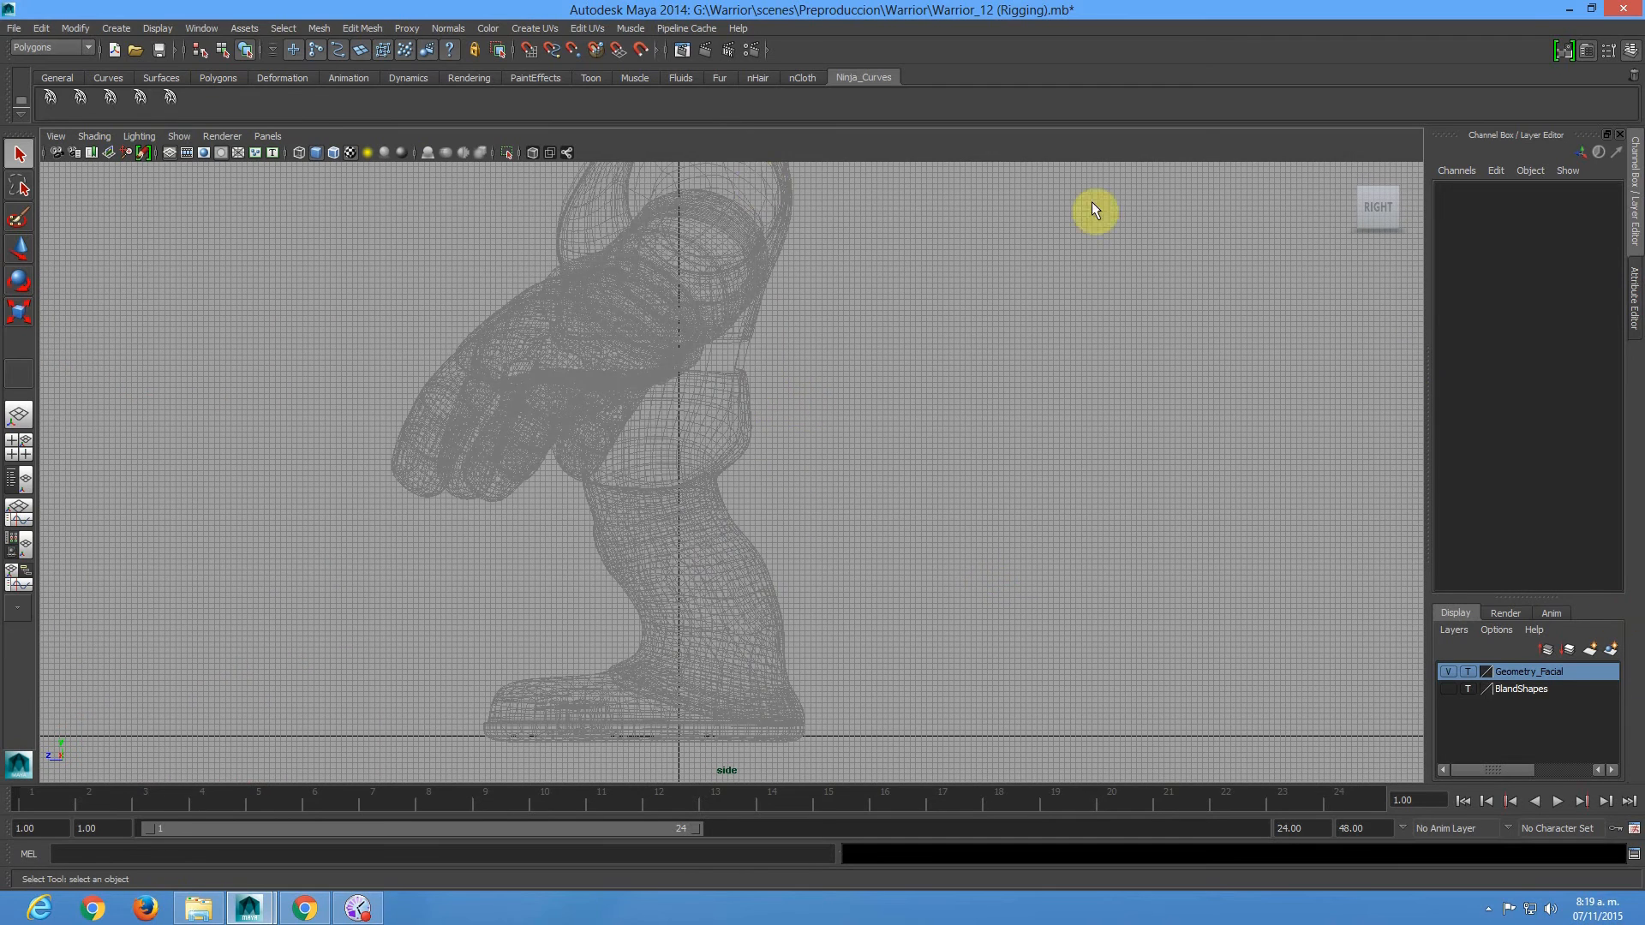
# Set the Geometry_Facial layer to Reference and turn on X-ray display in the side view.
pyautogui.click(1470, 672)
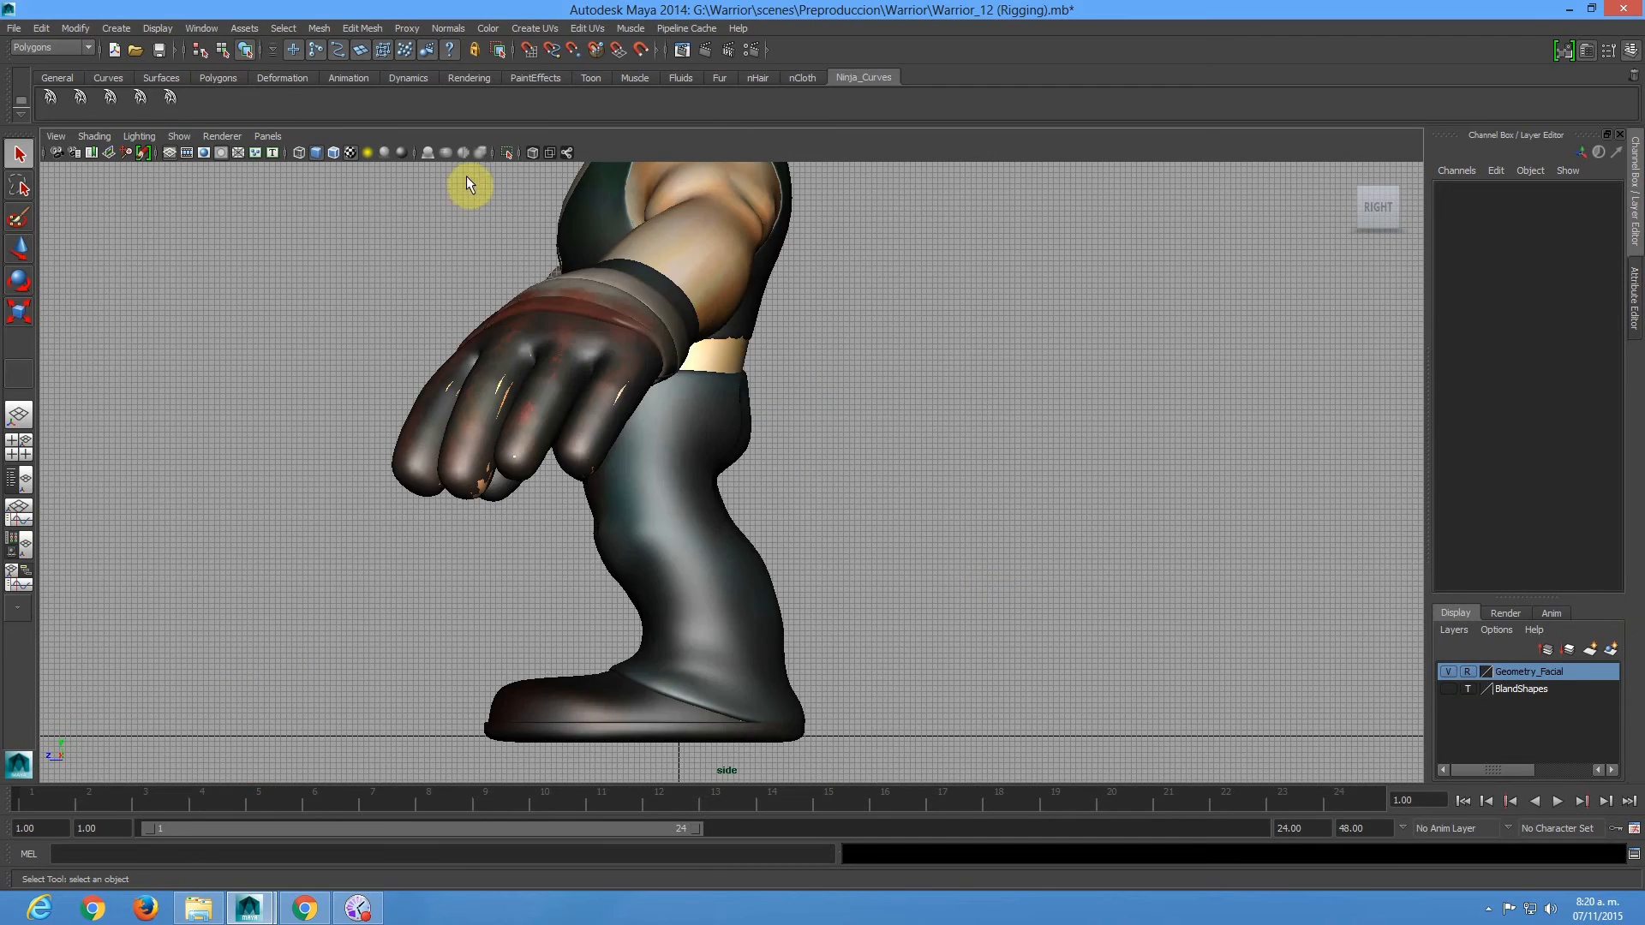
pyautogui.click(532, 152)
pyautogui.moveTo(539, 334)
pyautogui.keyDown('alt'); pyautogui.mouseDown(button='right')
pyautogui.moveTo(616, 408)
pyautogui.moveTo(786, 461)
pyautogui.mouseUp(button='right'); pyautogui.keyUp('alt')
pyautogui.moveTo(786, 461)
pyautogui.keyDown('alt'); pyautogui.mouseDown(button='middle')
pyautogui.moveTo(788, 367)
pyautogui.moveTo(863, 310)
pyautogui.moveTo(650, 363)
pyautogui.moveTo(679, 364)
pyautogui.mouseUp(button='middle'); pyautogui.keyUp('alt')
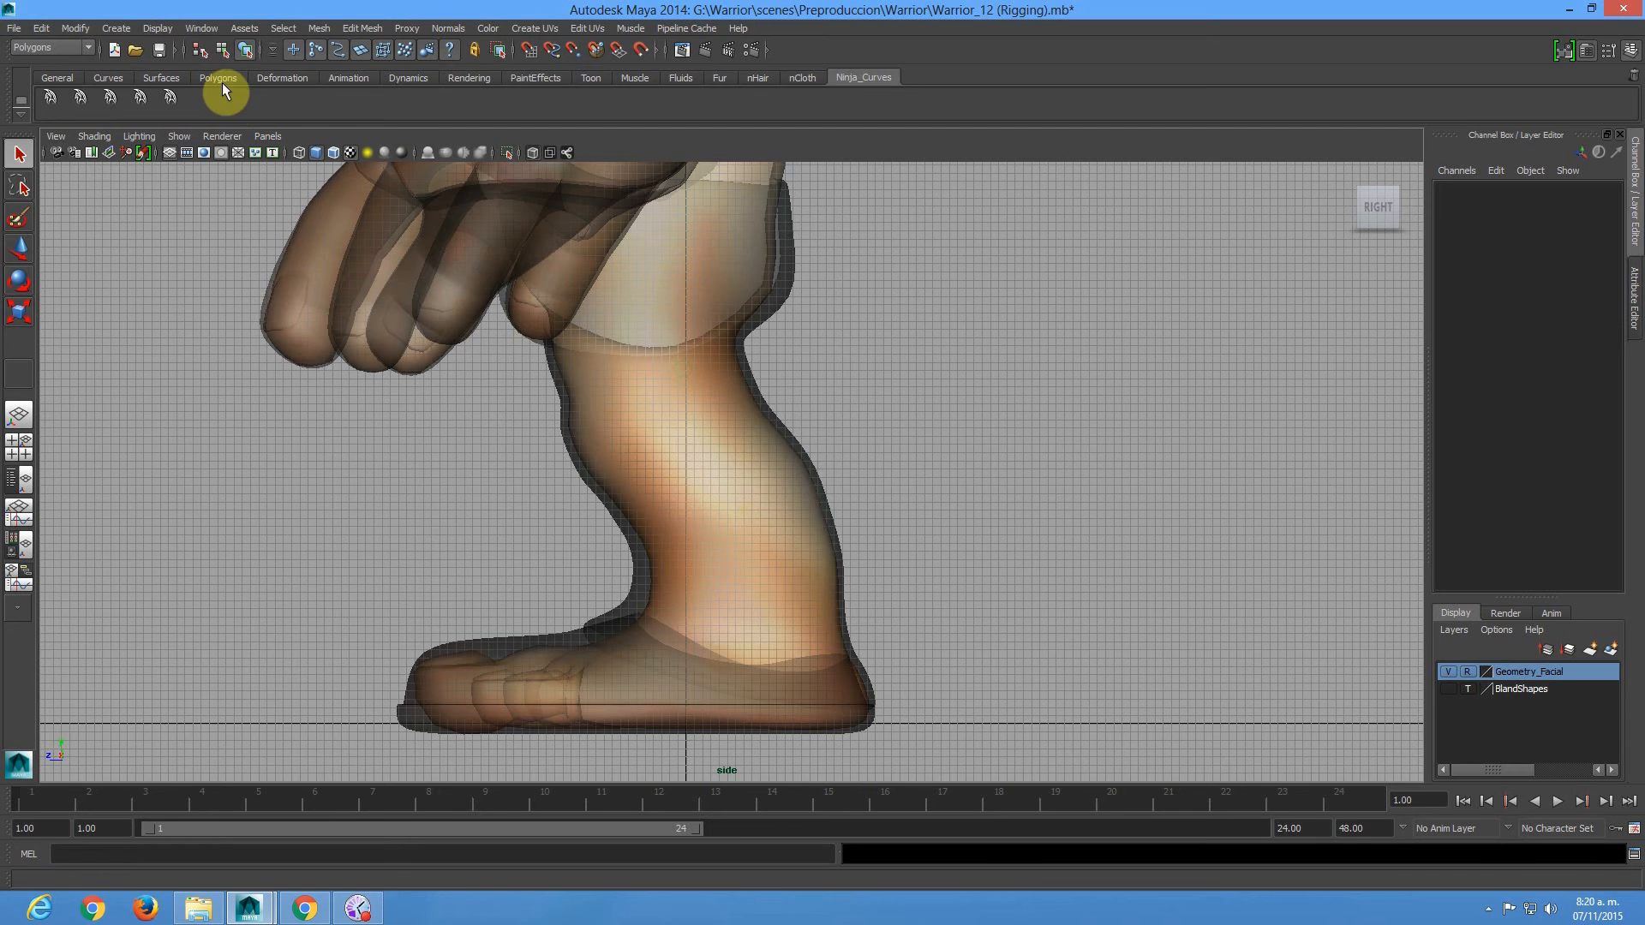
# Start the Joint tool with its settings shown and place the first leg joint at the hip in the side view.
pyautogui.click(358, 74)
pyautogui.doubleClick(229, 105)
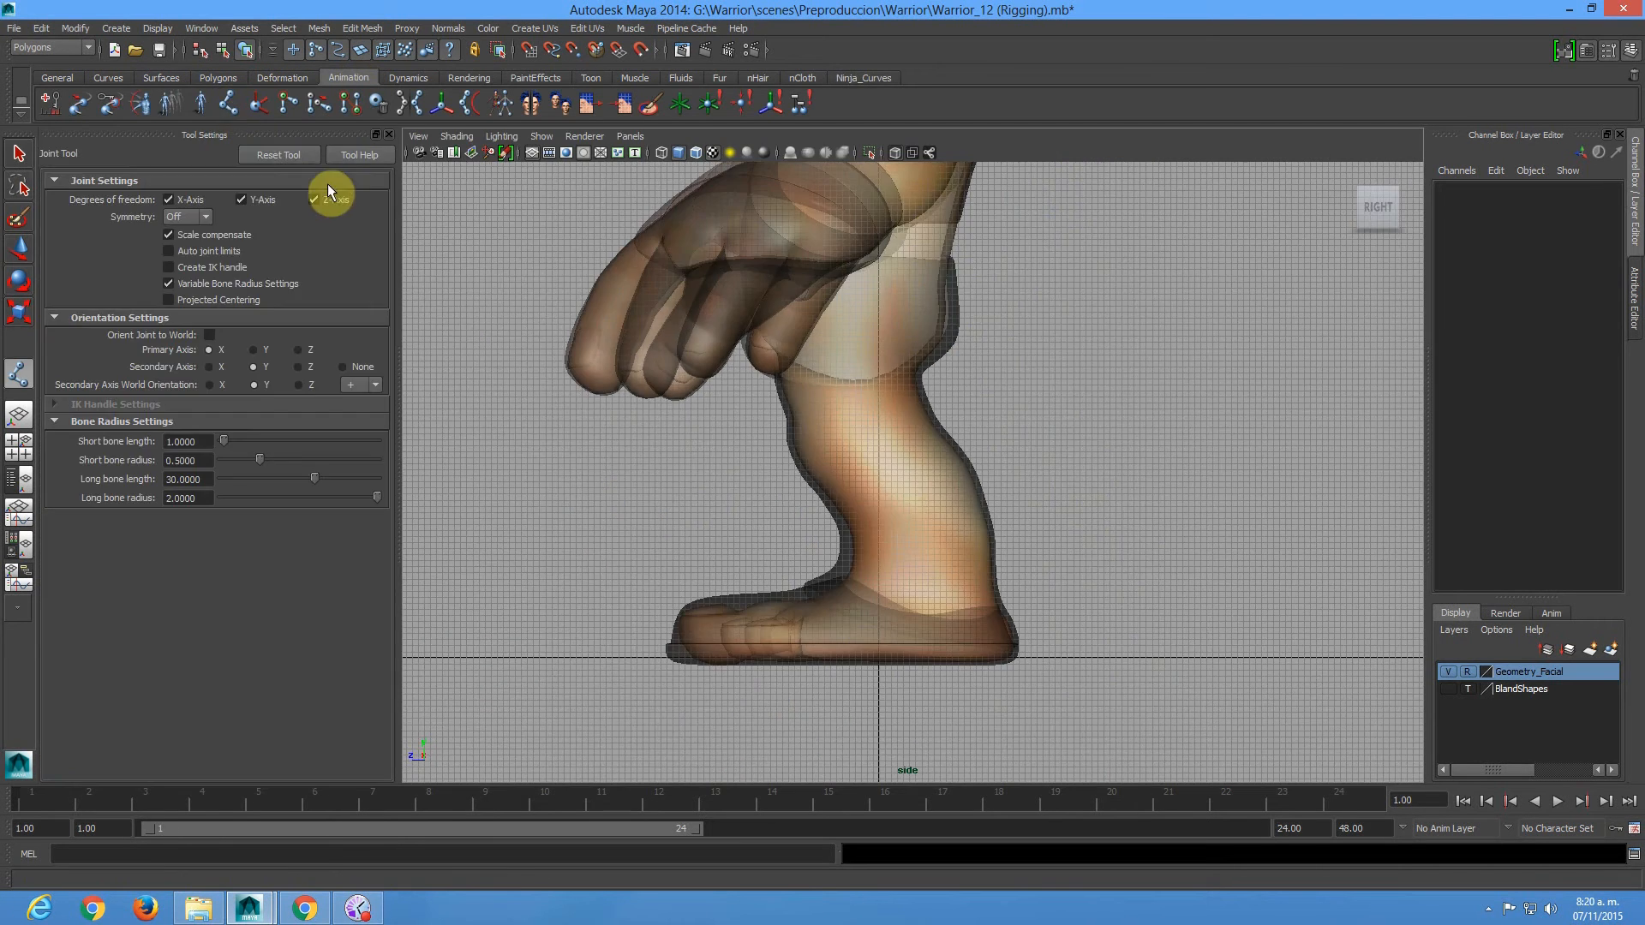
pyautogui.keyDown('alt'); pyautogui.moveTo(811, 365); pyautogui.dragTo(689, 387, button='middle'); pyautogui.keyUp('alt')
pyautogui.keyDown('alt'); pyautogui.moveTo(844, 416); pyautogui.dragTo(1098, 335, button='right'); pyautogui.keyUp('alt')
pyautogui.keyDown('alt'); pyautogui.moveTo(732, 342); pyautogui.dragTo(797, 329, button='middle'); pyautogui.keyUp('alt')
pyautogui.keyDown('alt'); pyautogui.moveTo(859, 429); pyautogui.dragTo(833, 400, button='middle'); pyautogui.keyUp('alt')
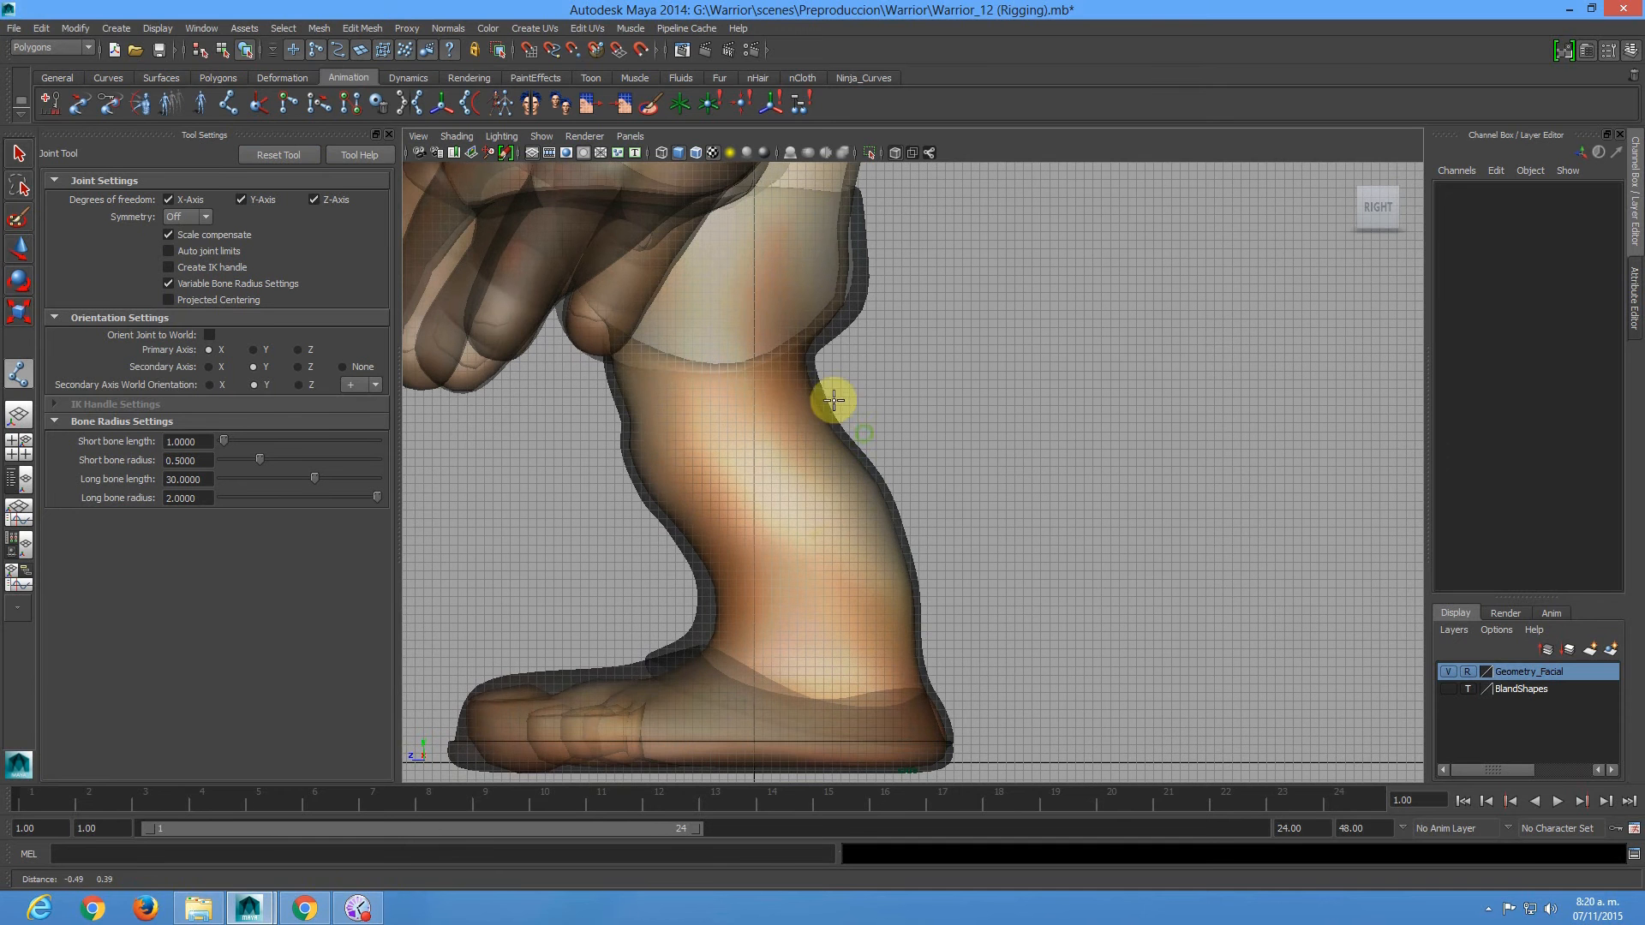
pyautogui.click(725, 274)
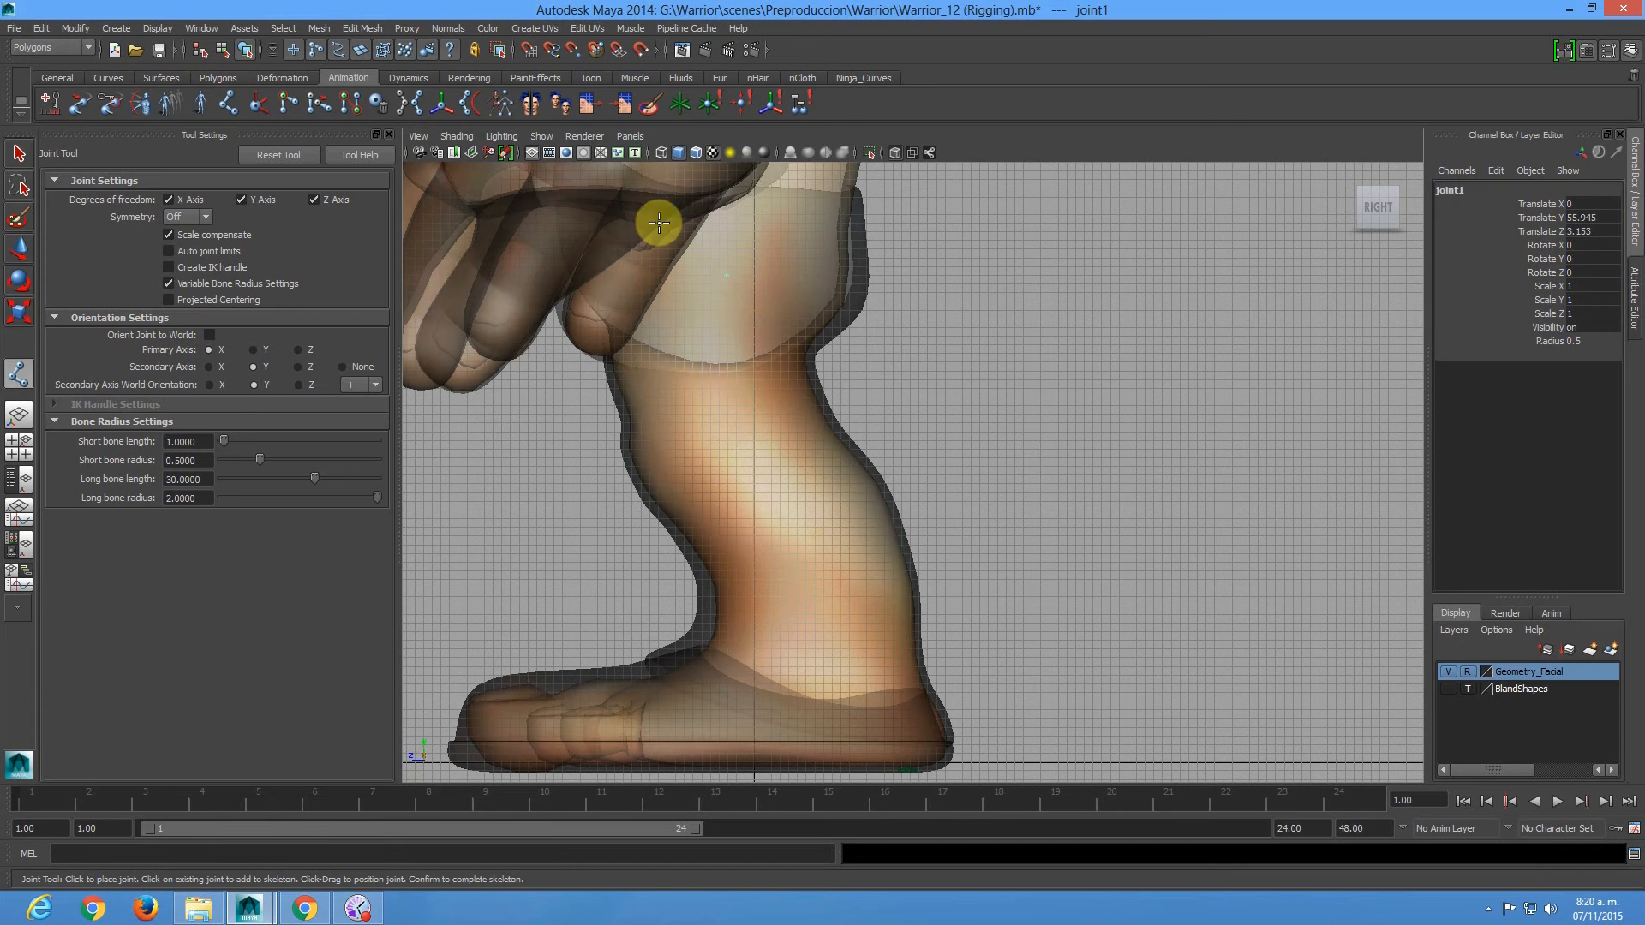
# Place the knee joint below the hip, using a temporary wireframe overlay on the shaded mesh as a guide.
pyautogui.click(695, 152)
pyautogui.click(728, 444)
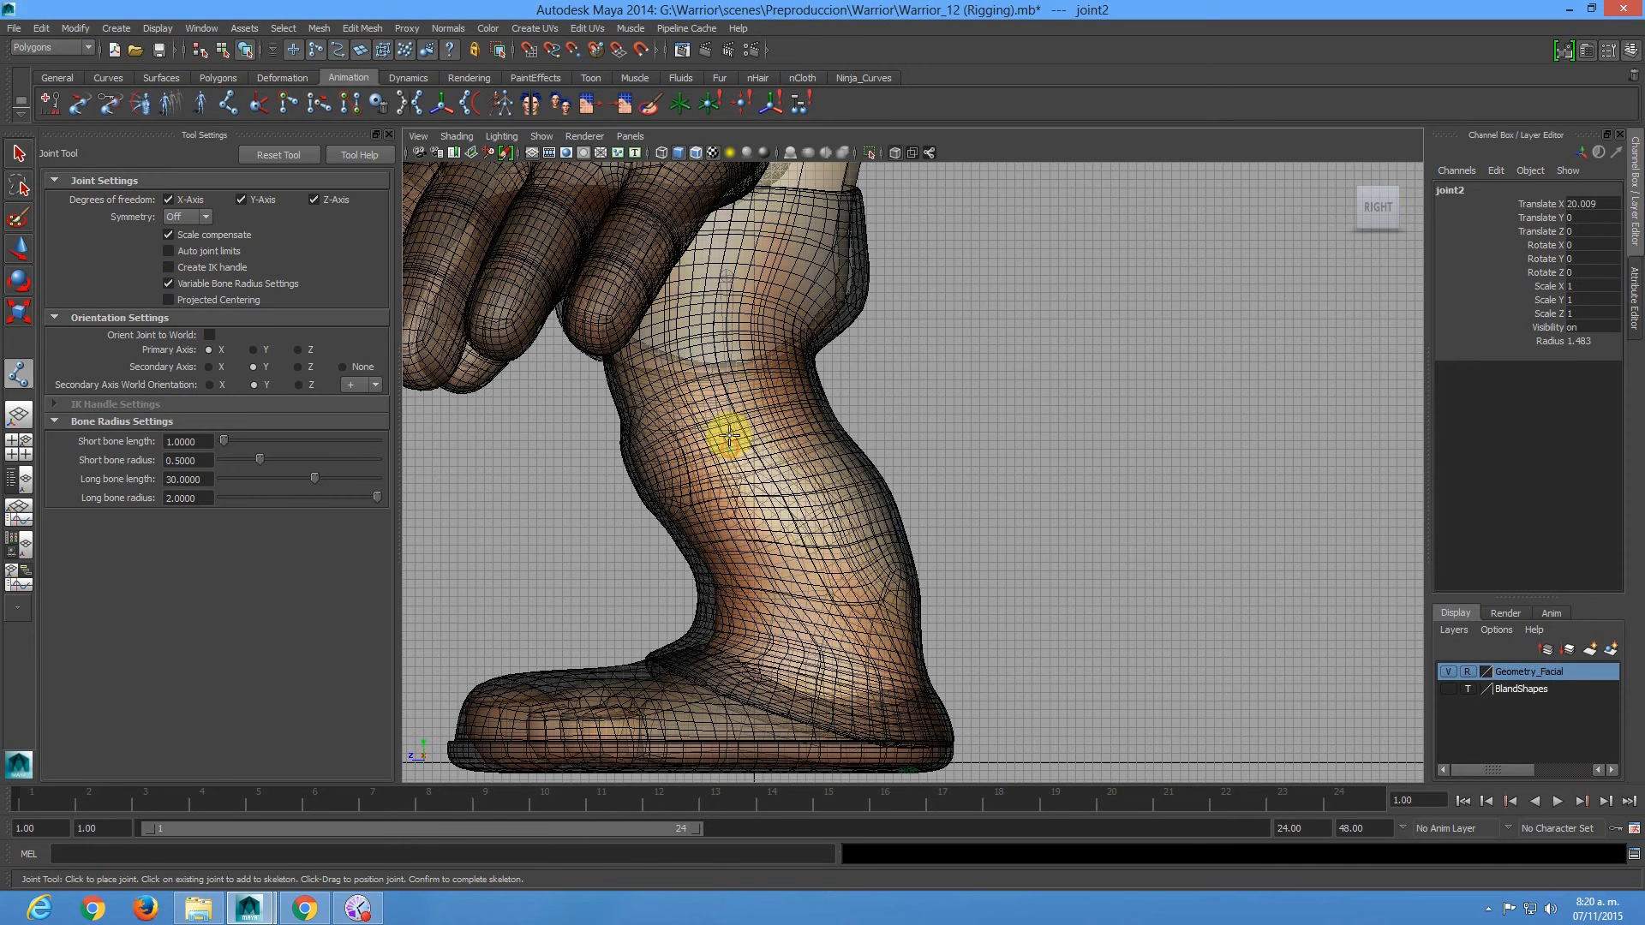
pyautogui.click(696, 152)
pyautogui.press('Return')
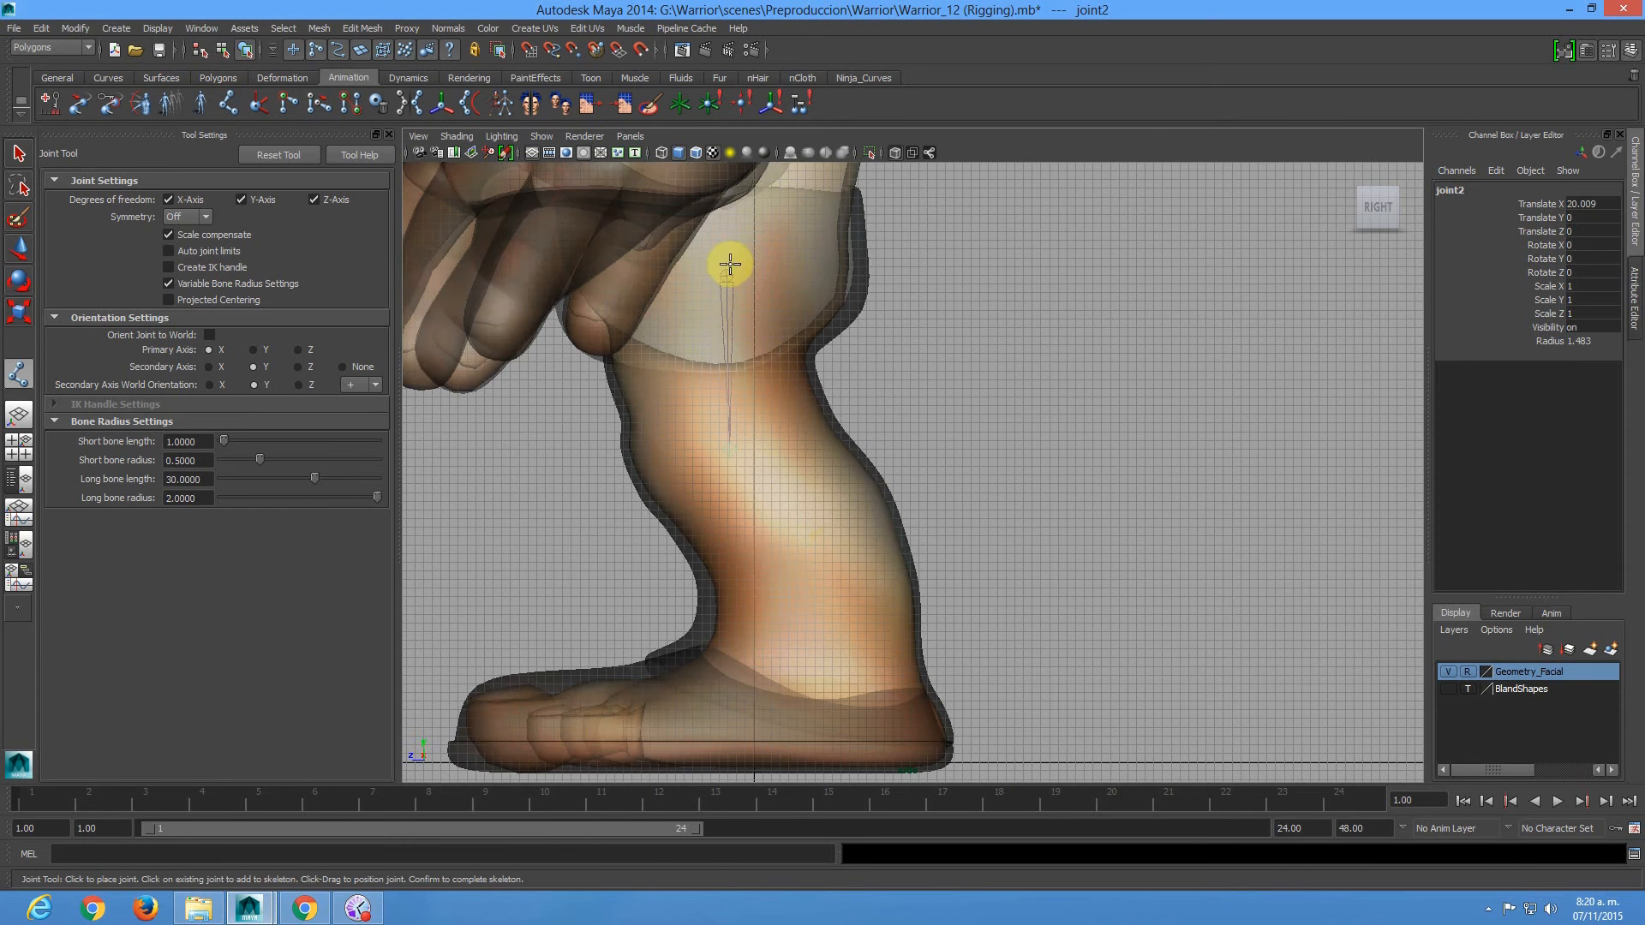
# Place the ankle joint below the knee, using a temporary wireframe overlay on the mesh as a guide.
pyautogui.keyDown('alt'); pyautogui.moveTo(830, 587); pyautogui.dragTo(721, 455, button='middle'); pyautogui.keyUp('alt')
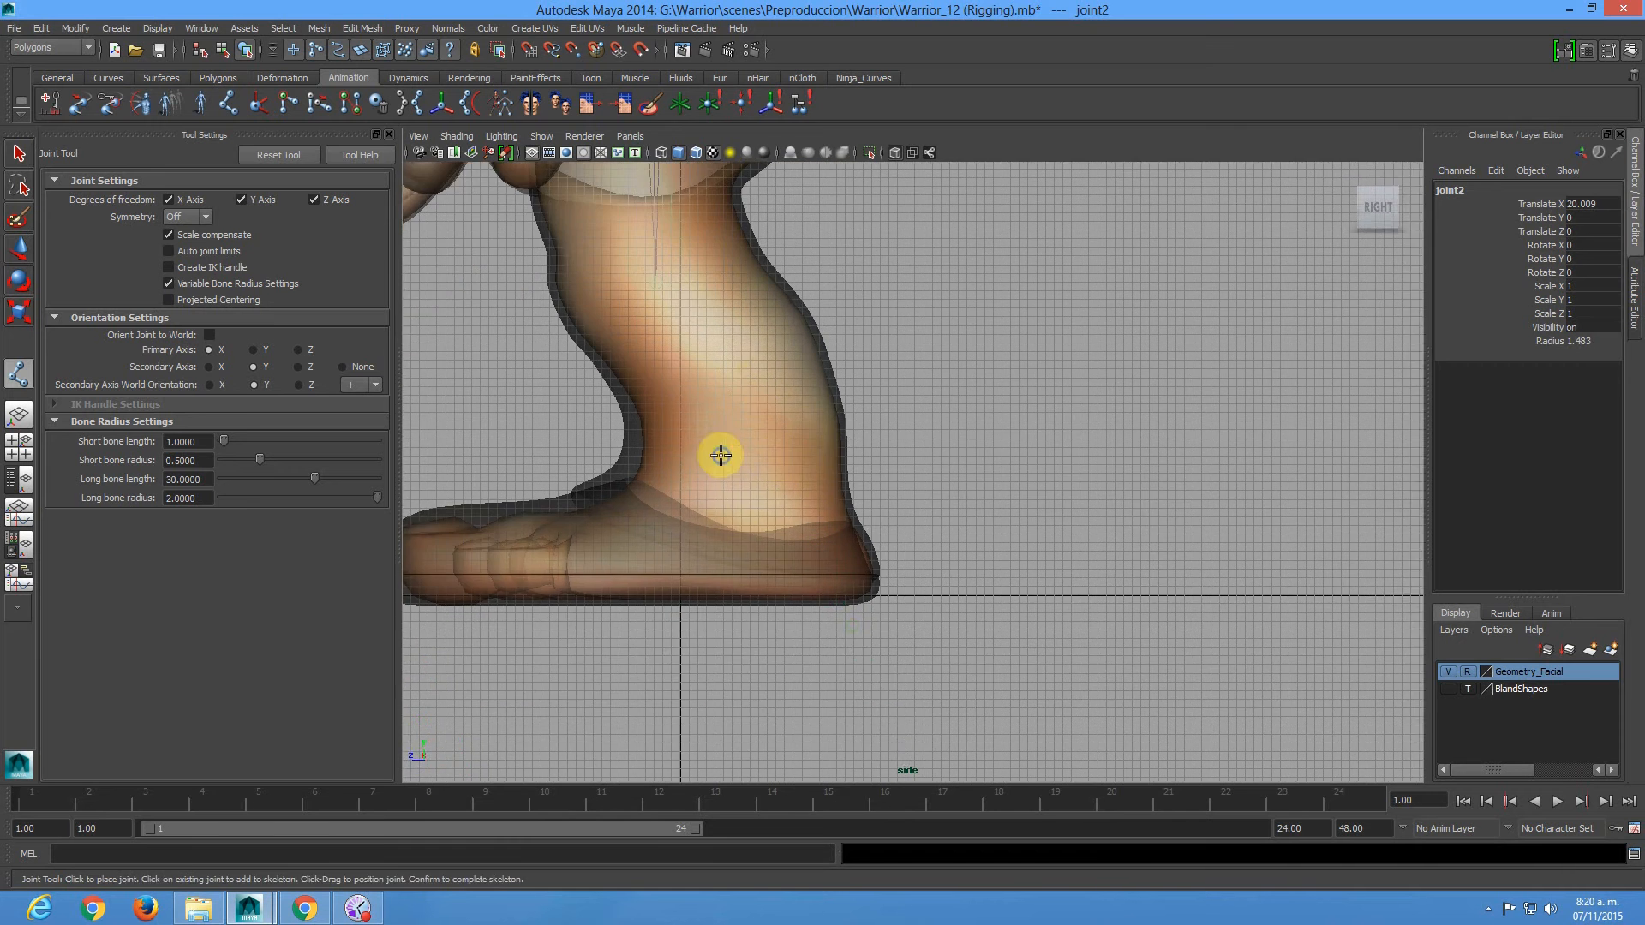
pyautogui.keyDown('alt'); pyautogui.moveTo(720, 455); pyautogui.dragTo(783, 505, button='right'); pyautogui.keyUp('alt')
pyautogui.keyDown('alt'); pyautogui.moveTo(667, 458); pyautogui.dragTo(854, 504, button='middle'); pyautogui.keyUp('alt')
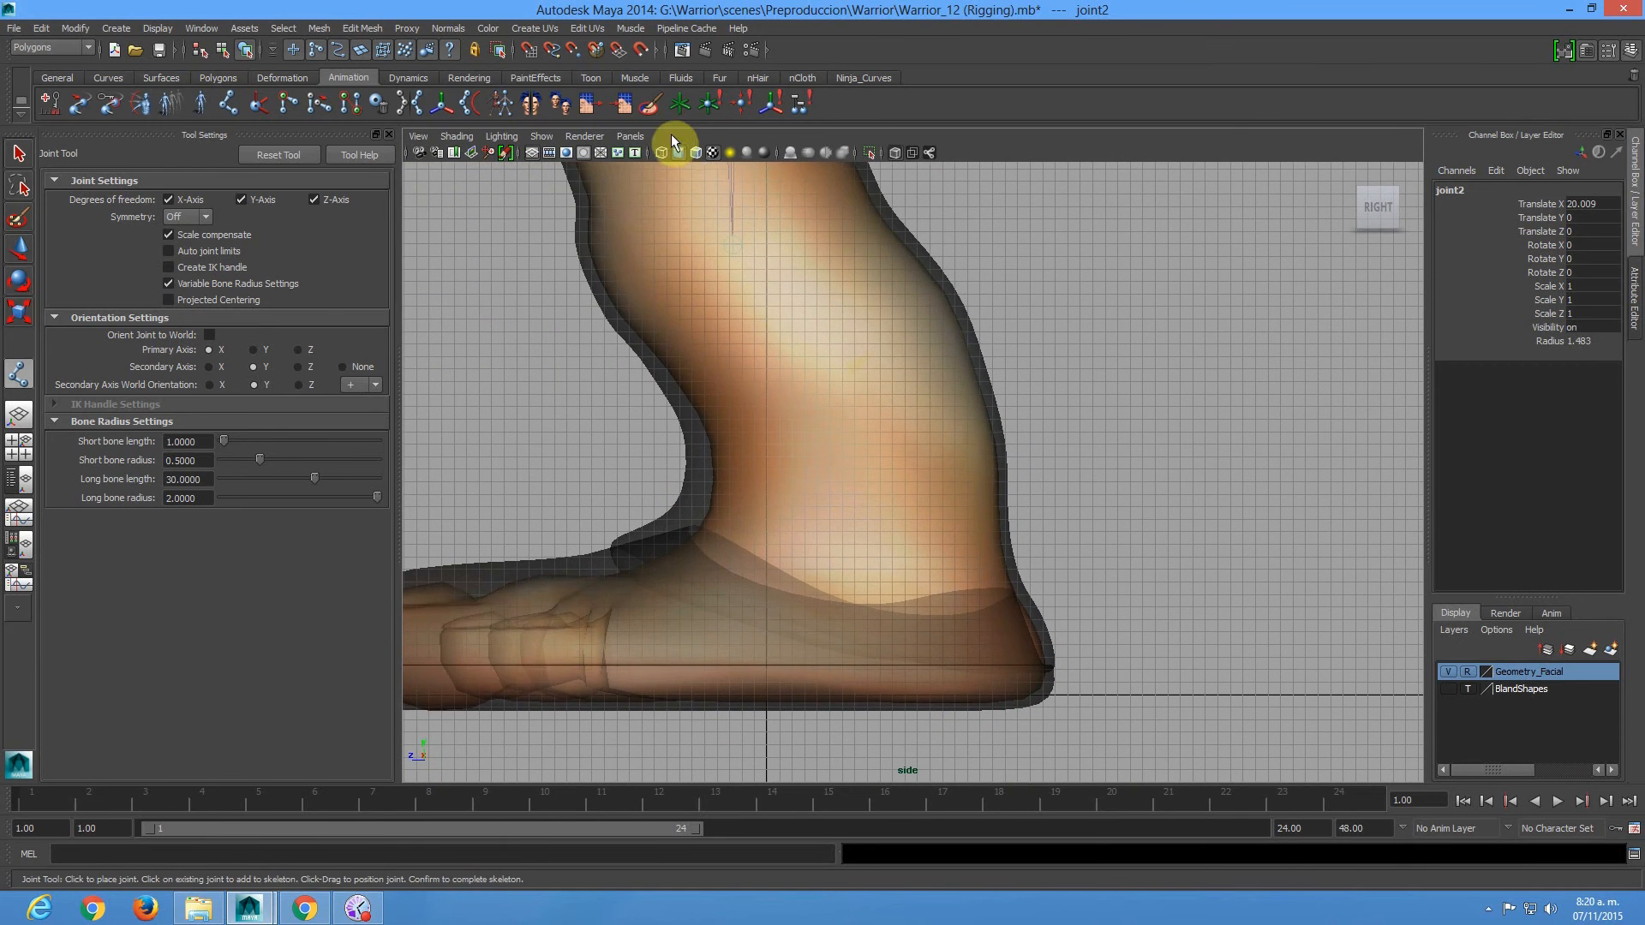
pyautogui.click(696, 153)
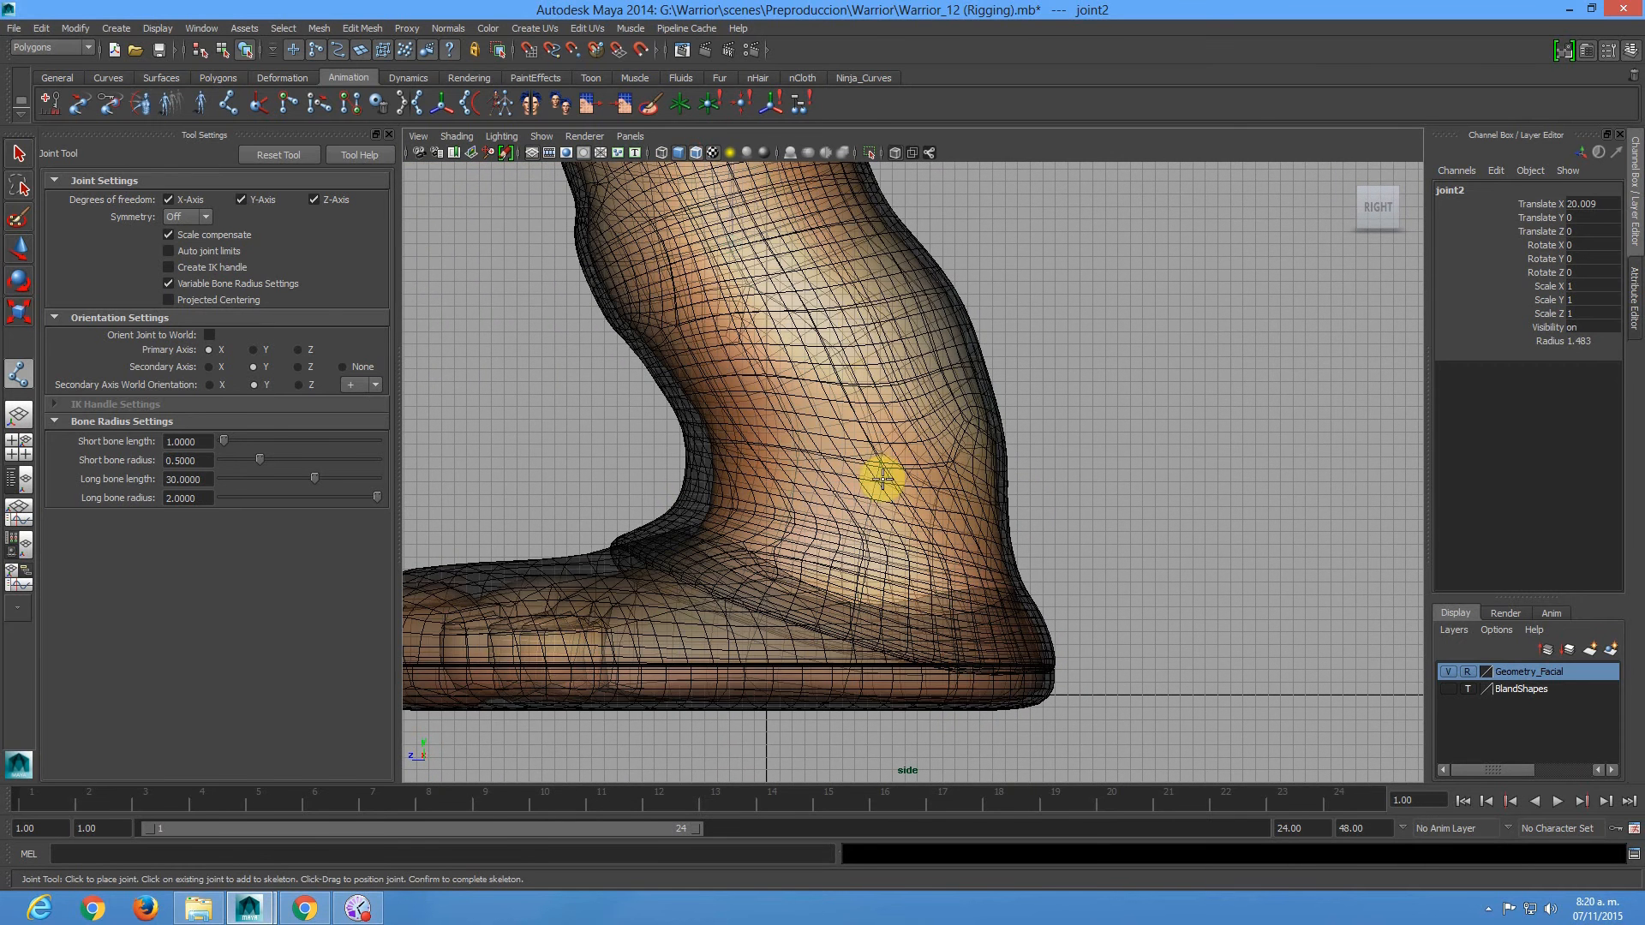
pyautogui.click(862, 543)
pyautogui.click(702, 157)
# Place the ball-of-foot joint near the sole ahead of the ankle, adjusting it slightly toward the toes.
pyautogui.moveTo(925, 459)
pyautogui.keyDown('alt'); pyautogui.mouseDown(button='right')
pyautogui.moveTo(698, 275)
pyautogui.moveTo(630, 133)
pyautogui.mouseUp(button='right'); pyautogui.keyUp('alt')
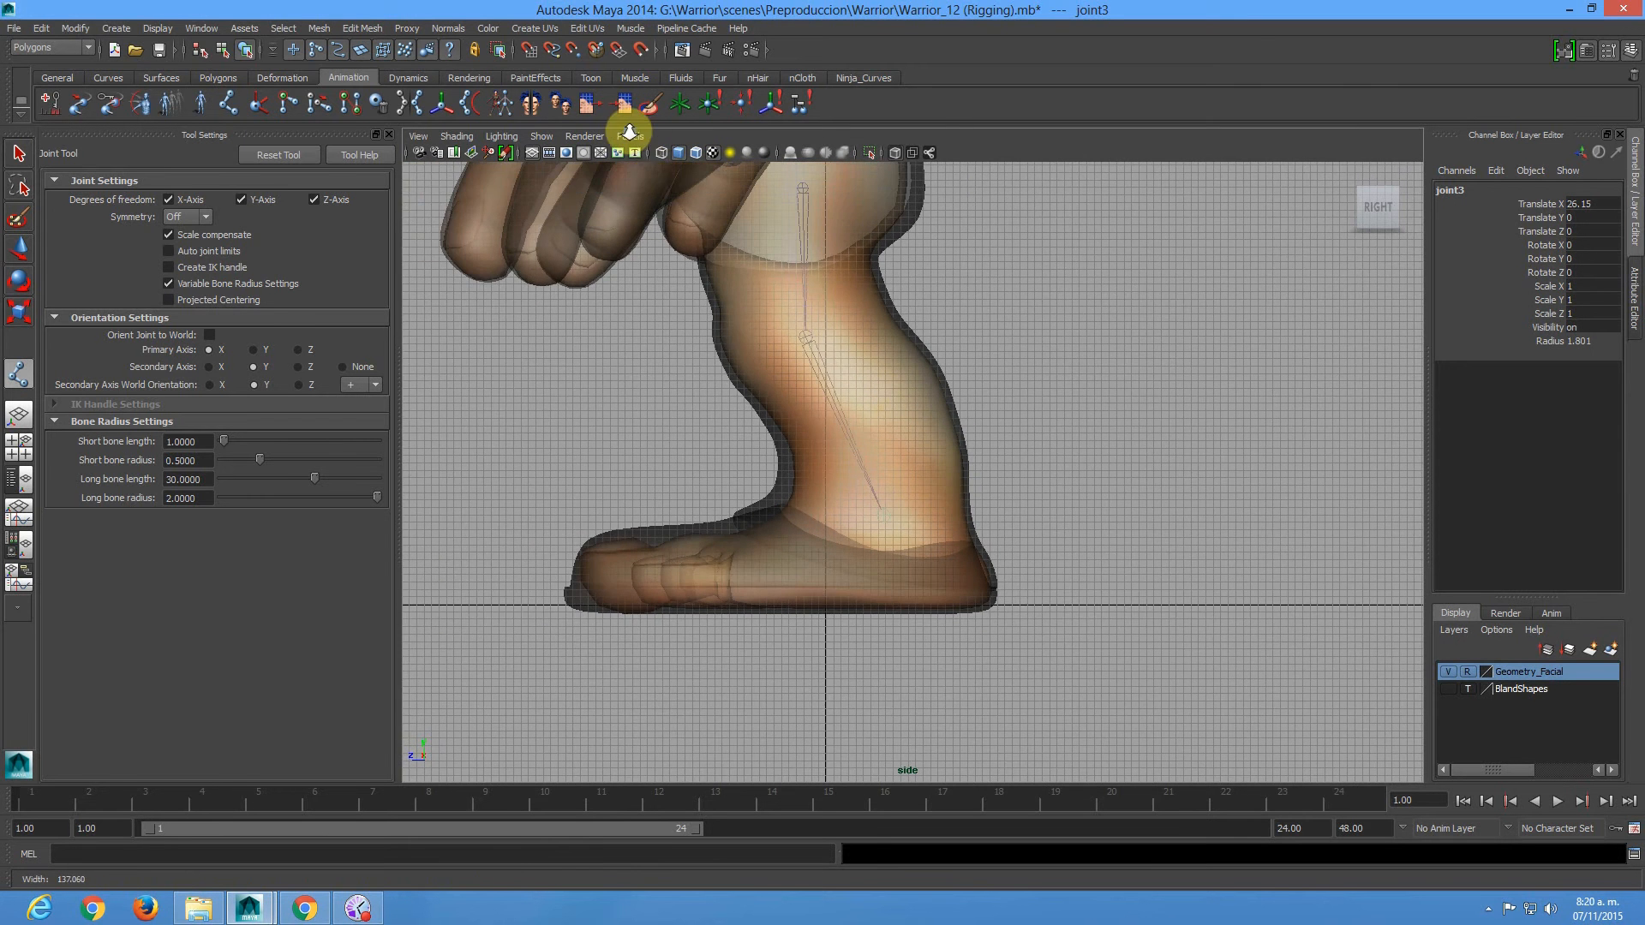
pyautogui.keyDown('alt'); pyautogui.moveTo(880, 491); pyautogui.dragTo(989, 602, button='right'); pyautogui.keyUp('alt')
pyautogui.keyDown('alt'); pyautogui.moveTo(693, 630); pyautogui.dragTo(859, 466, button='middle'); pyautogui.keyUp('alt')
pyautogui.keyDown('alt'); pyautogui.moveTo(654, 440); pyautogui.dragTo(705, 532, button='right'); pyautogui.keyUp('alt')
pyautogui.keyDown('alt'); pyautogui.moveTo(705, 531); pyautogui.dragTo(822, 522, button='middle'); pyautogui.keyUp('alt')
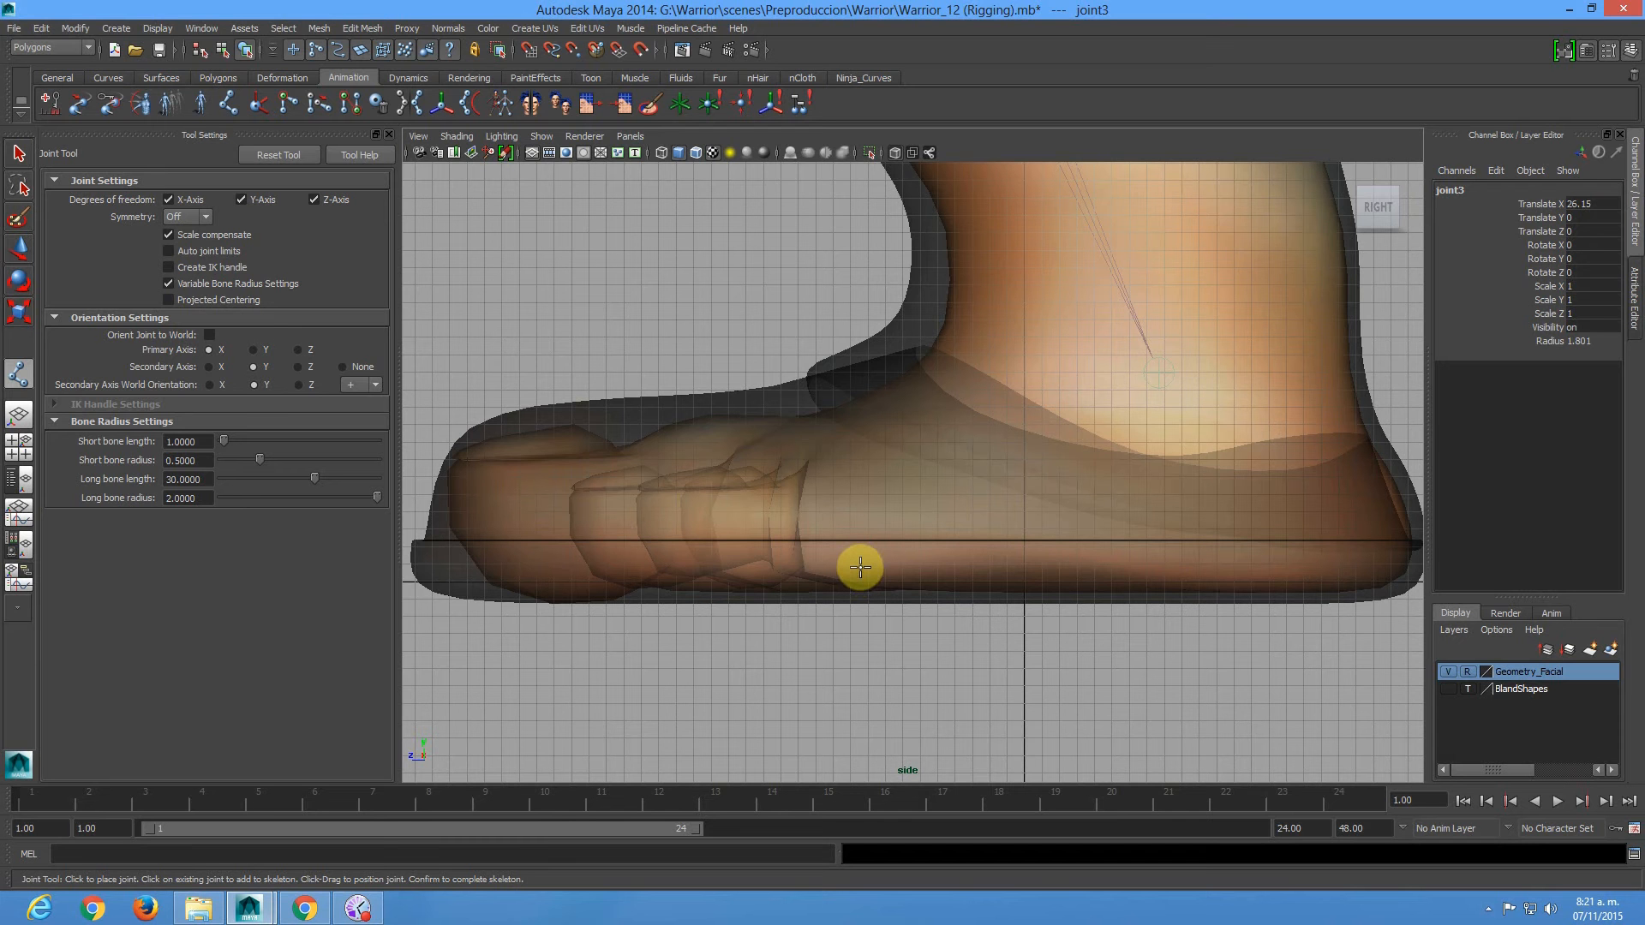
pyautogui.click(860, 567)
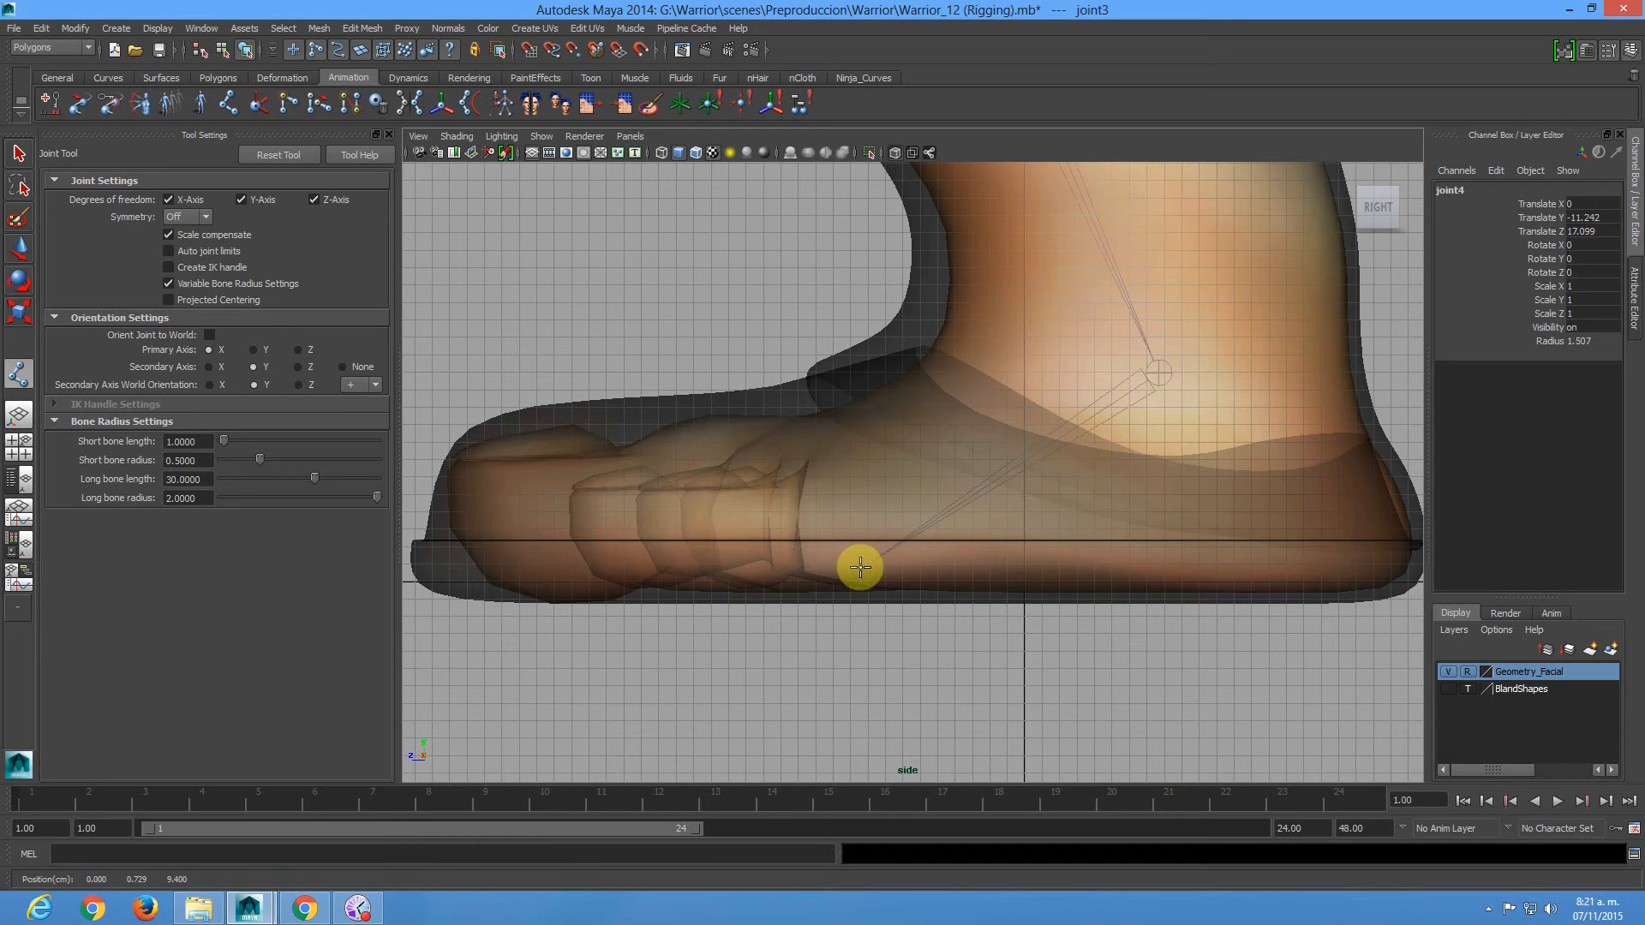
pyautogui.moveTo(860, 567); pyautogui.dragTo(847, 568)
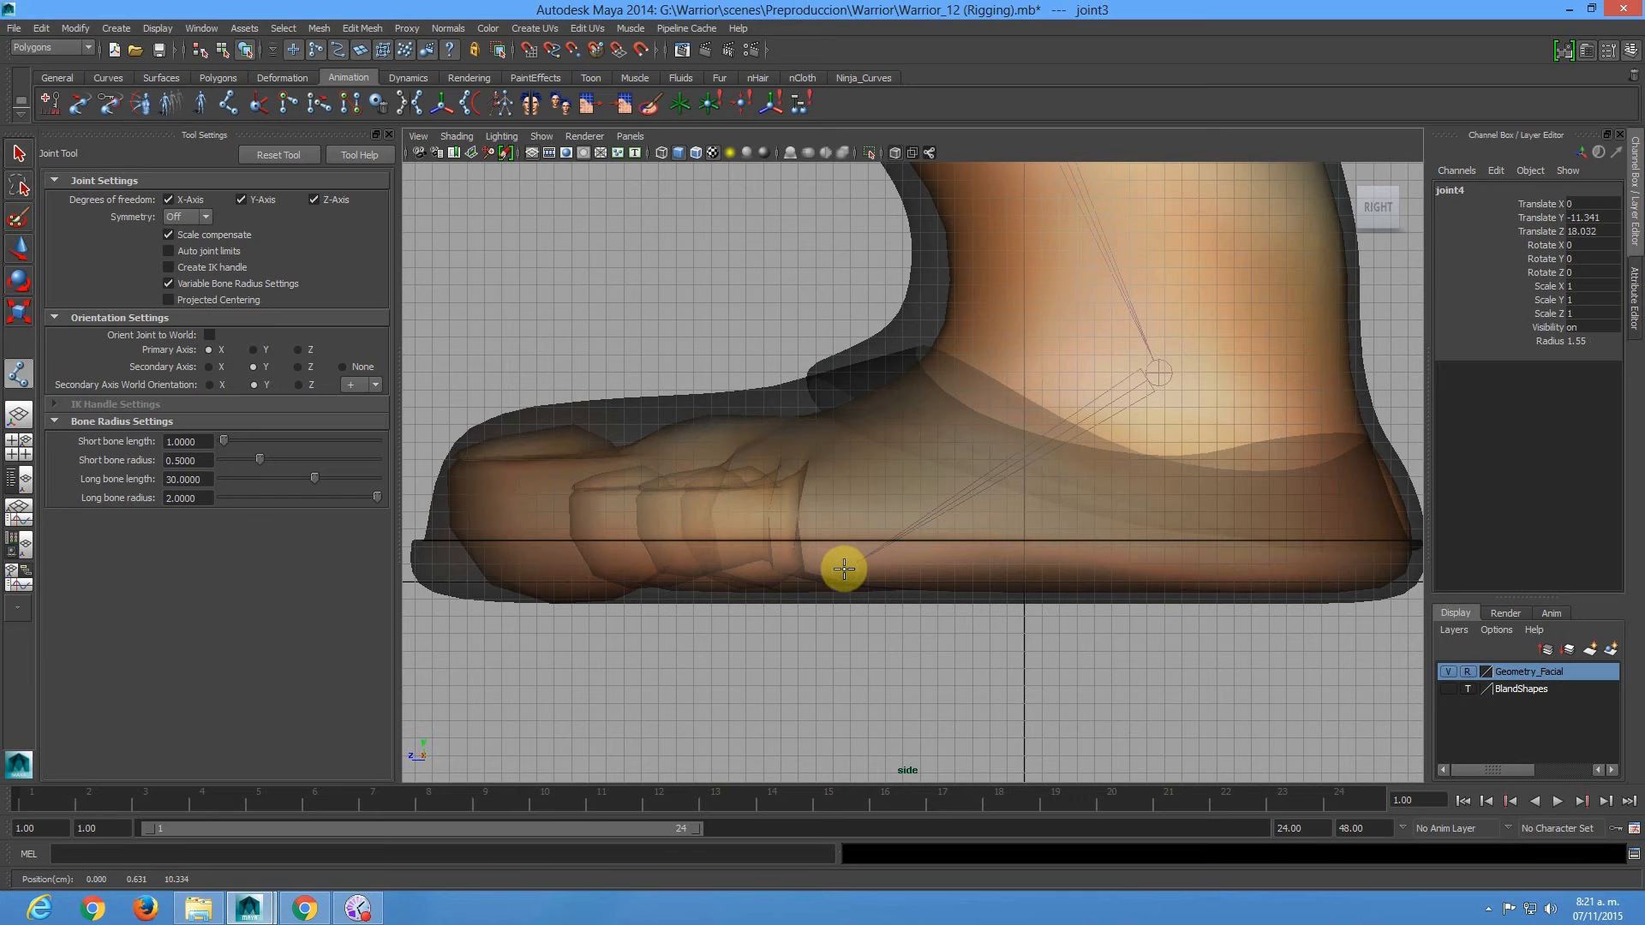
# Place the toe-tip joint at the front of the foot, level with the ball joint, and finish the leg chain.
pyautogui.click(708, 576)
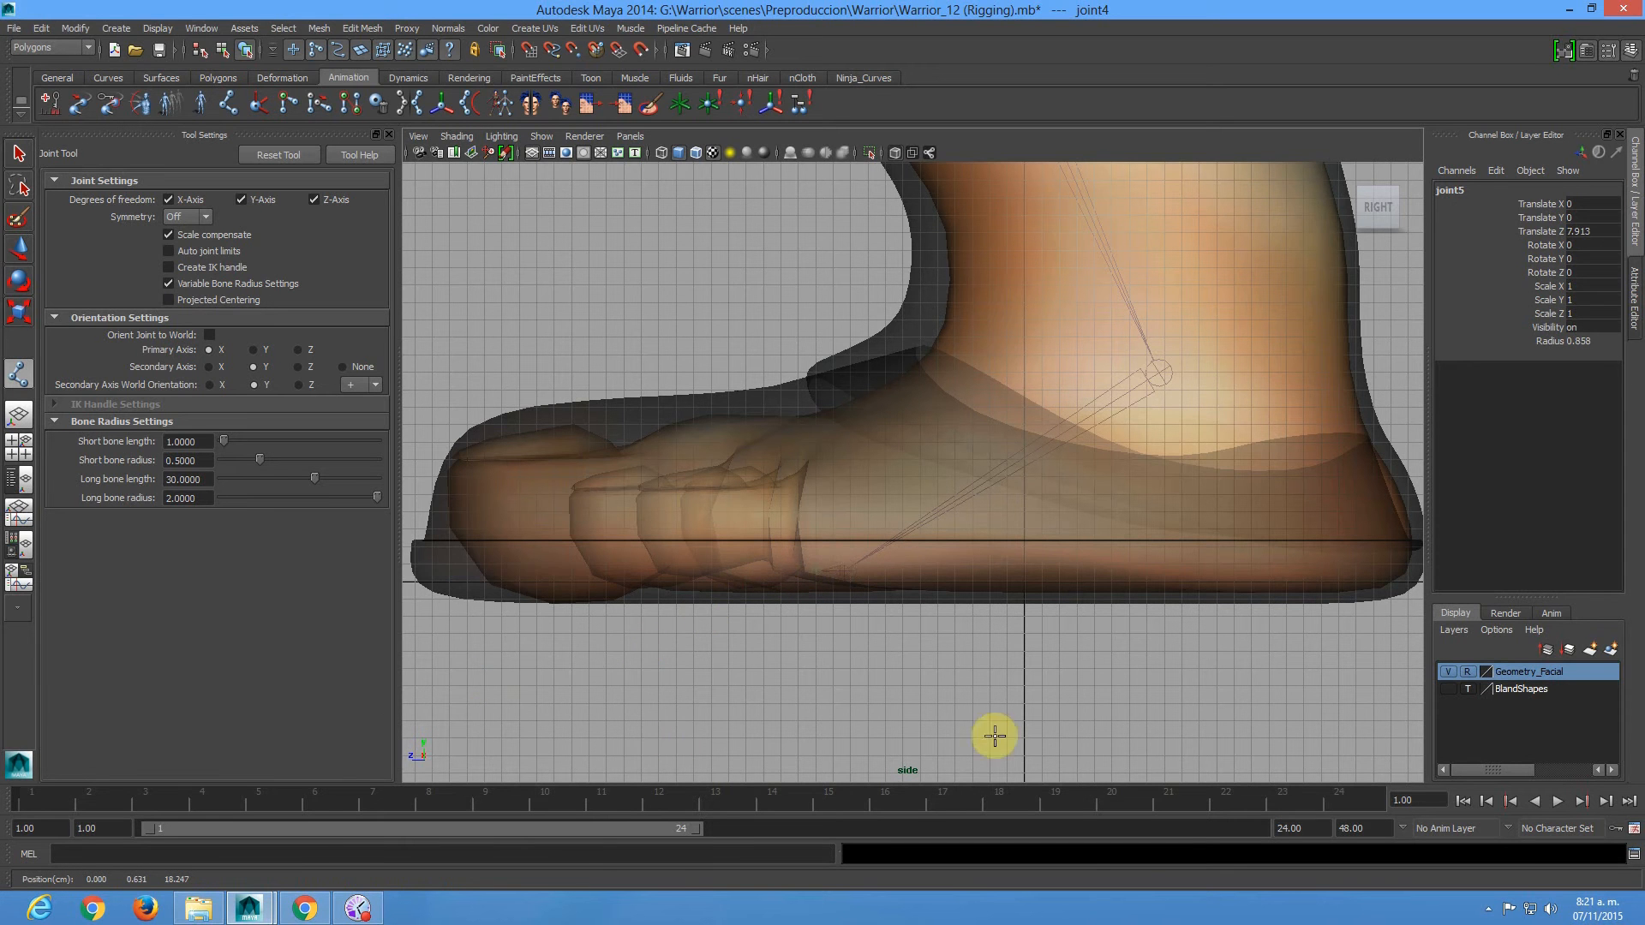
pyautogui.keyDown('shift'); pyautogui.moveTo(1209, 644); pyautogui.dragTo(443, 670); pyautogui.keyUp('shift')
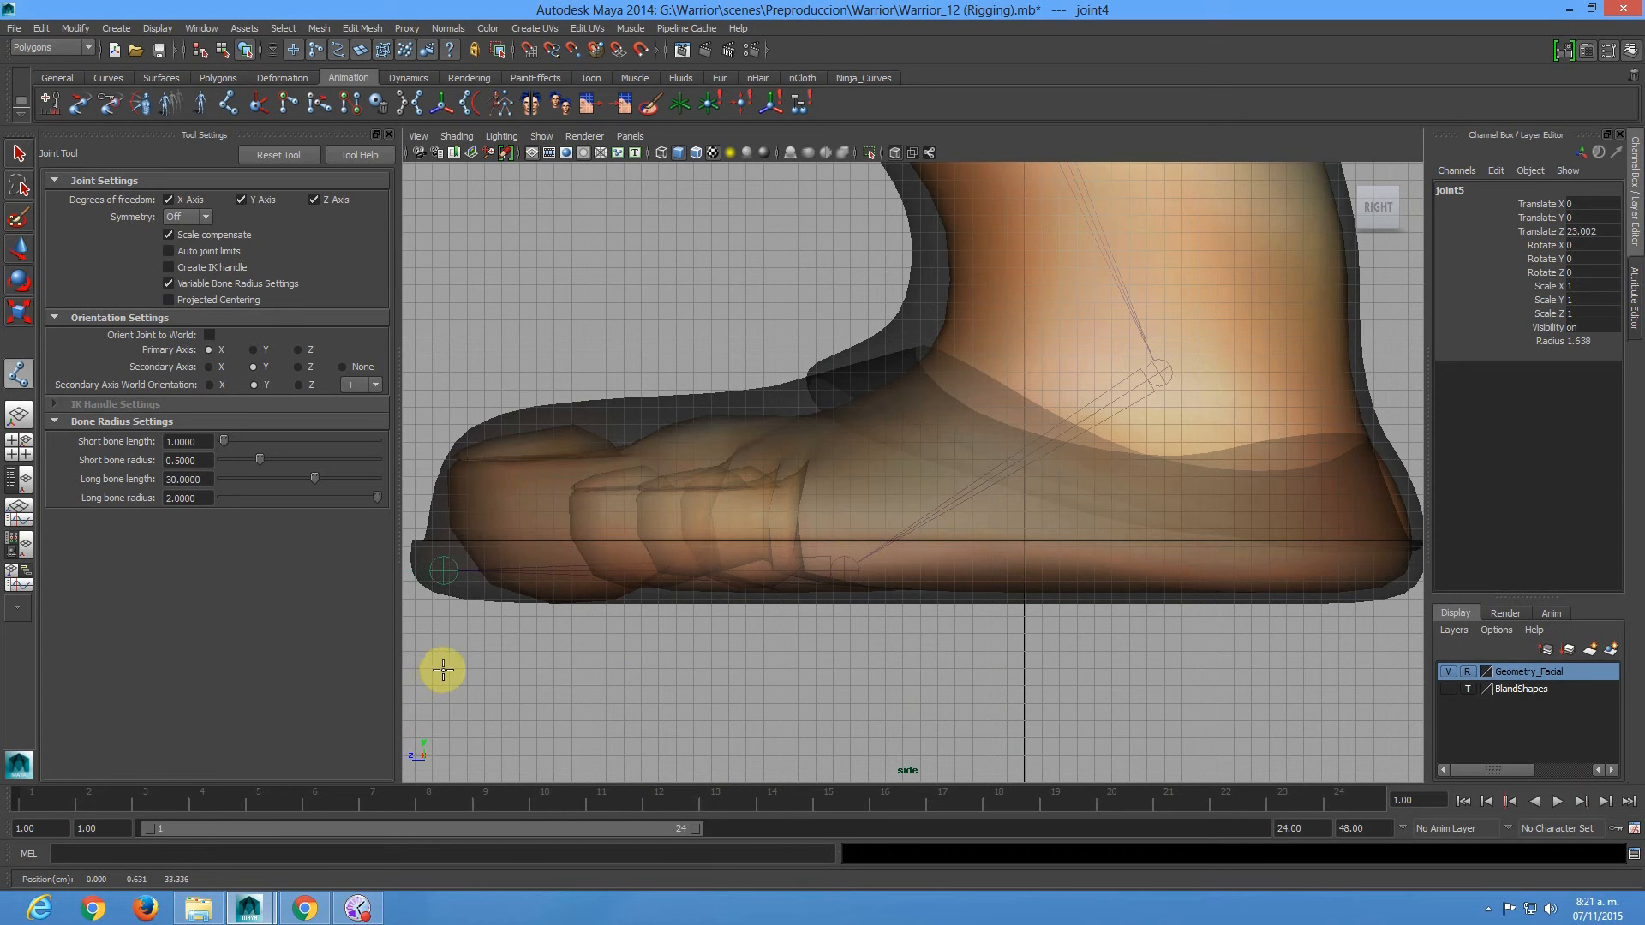
pyautogui.press('Return')
pyautogui.keyDown('alt'); pyautogui.moveTo(1093, 562); pyautogui.dragTo(903, 295, button='right'); pyautogui.keyUp('alt')
pyautogui.keyDown('alt'); pyautogui.moveTo(903, 295); pyautogui.dragTo(790, 529, button='middle'); pyautogui.keyUp('alt')
pyautogui.keyDown('alt'); pyautogui.moveTo(1083, 625); pyautogui.dragTo(928, 348, button='right'); pyautogui.keyUp('alt')
pyautogui.keyDown('alt'); pyautogui.moveTo(929, 348); pyautogui.dragTo(827, 396, button='middle'); pyautogui.keyUp('alt')
pyautogui.press('q')
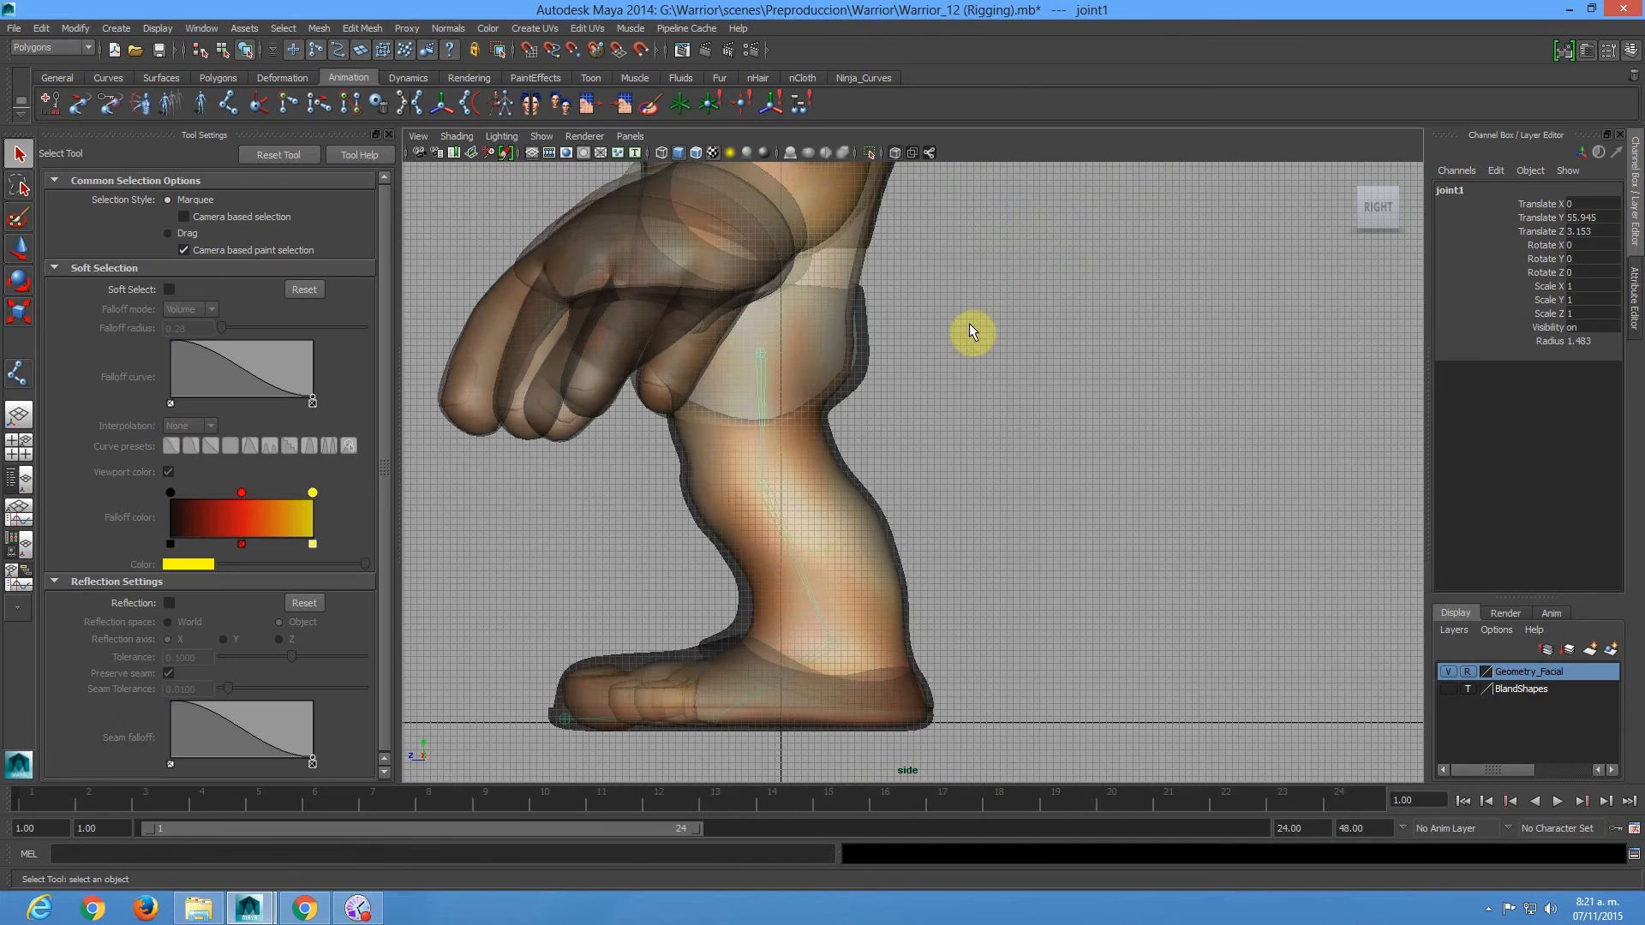
# Hide the Geometry_Facial layer to view the leg joint chain alone.
pyautogui.click(1447, 672)
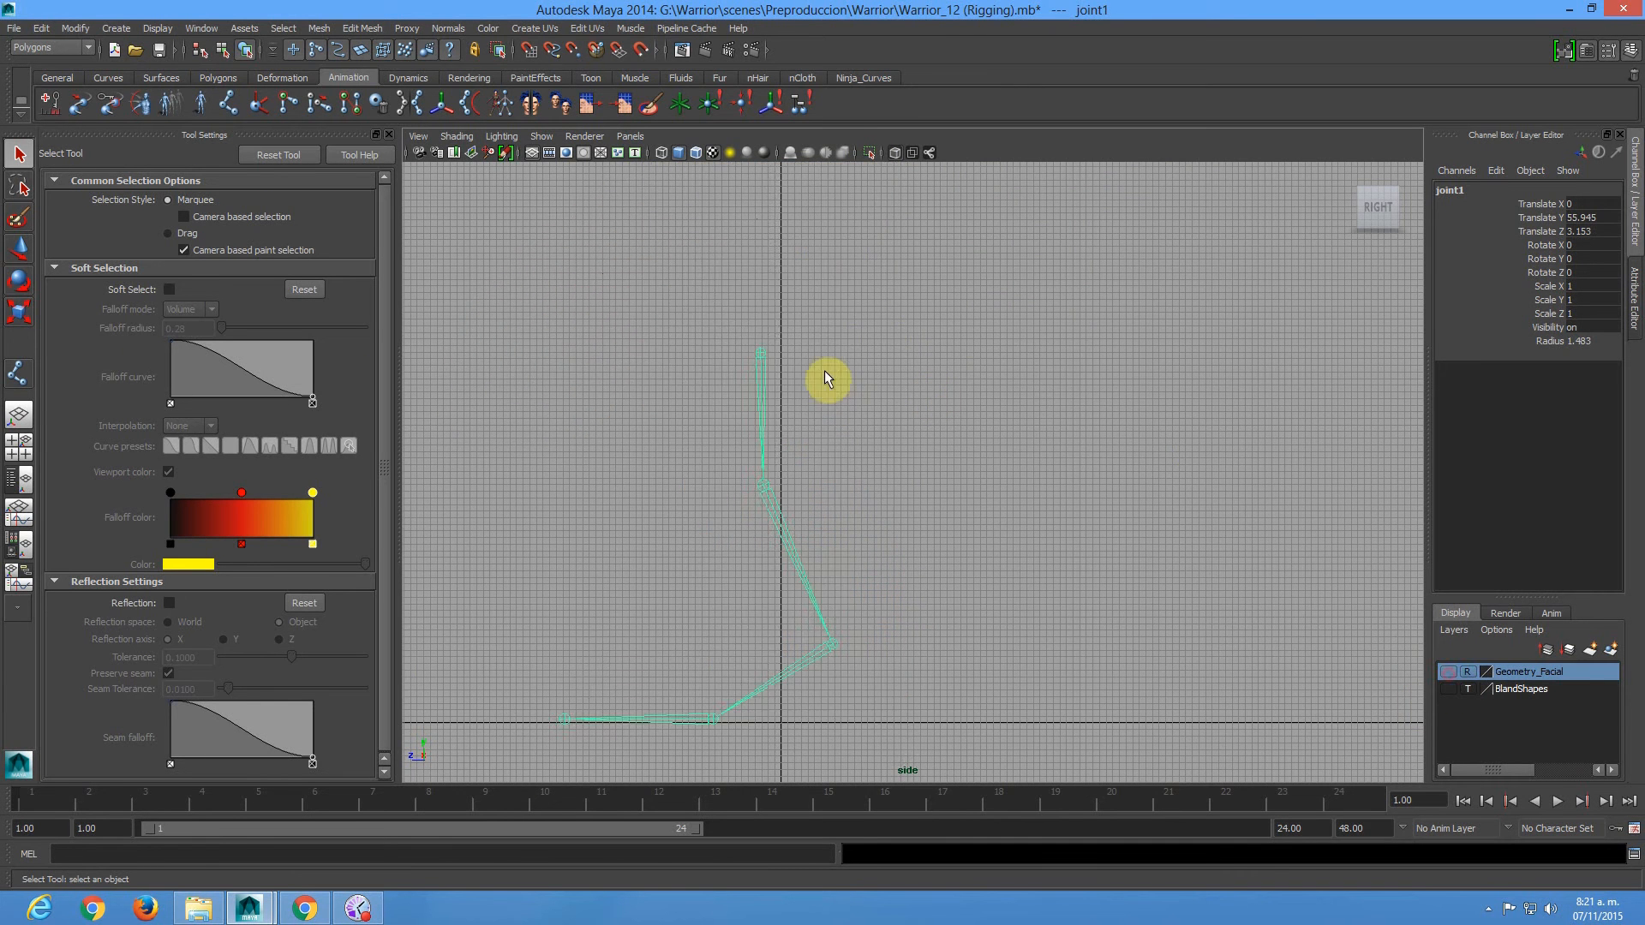
pyautogui.keyDown('alt'); pyautogui.moveTo(567, 477); pyautogui.dragTo(679, 529, button='right'); pyautogui.keyUp('alt')
pyautogui.keyDown('alt'); pyautogui.moveTo(680, 528); pyautogui.dragTo(734, 414, button='middle'); pyautogui.keyUp('alt')
pyautogui.keyDown('alt'); pyautogui.moveTo(991, 517); pyautogui.dragTo(859, 417, button='right'); pyautogui.keyUp('alt')
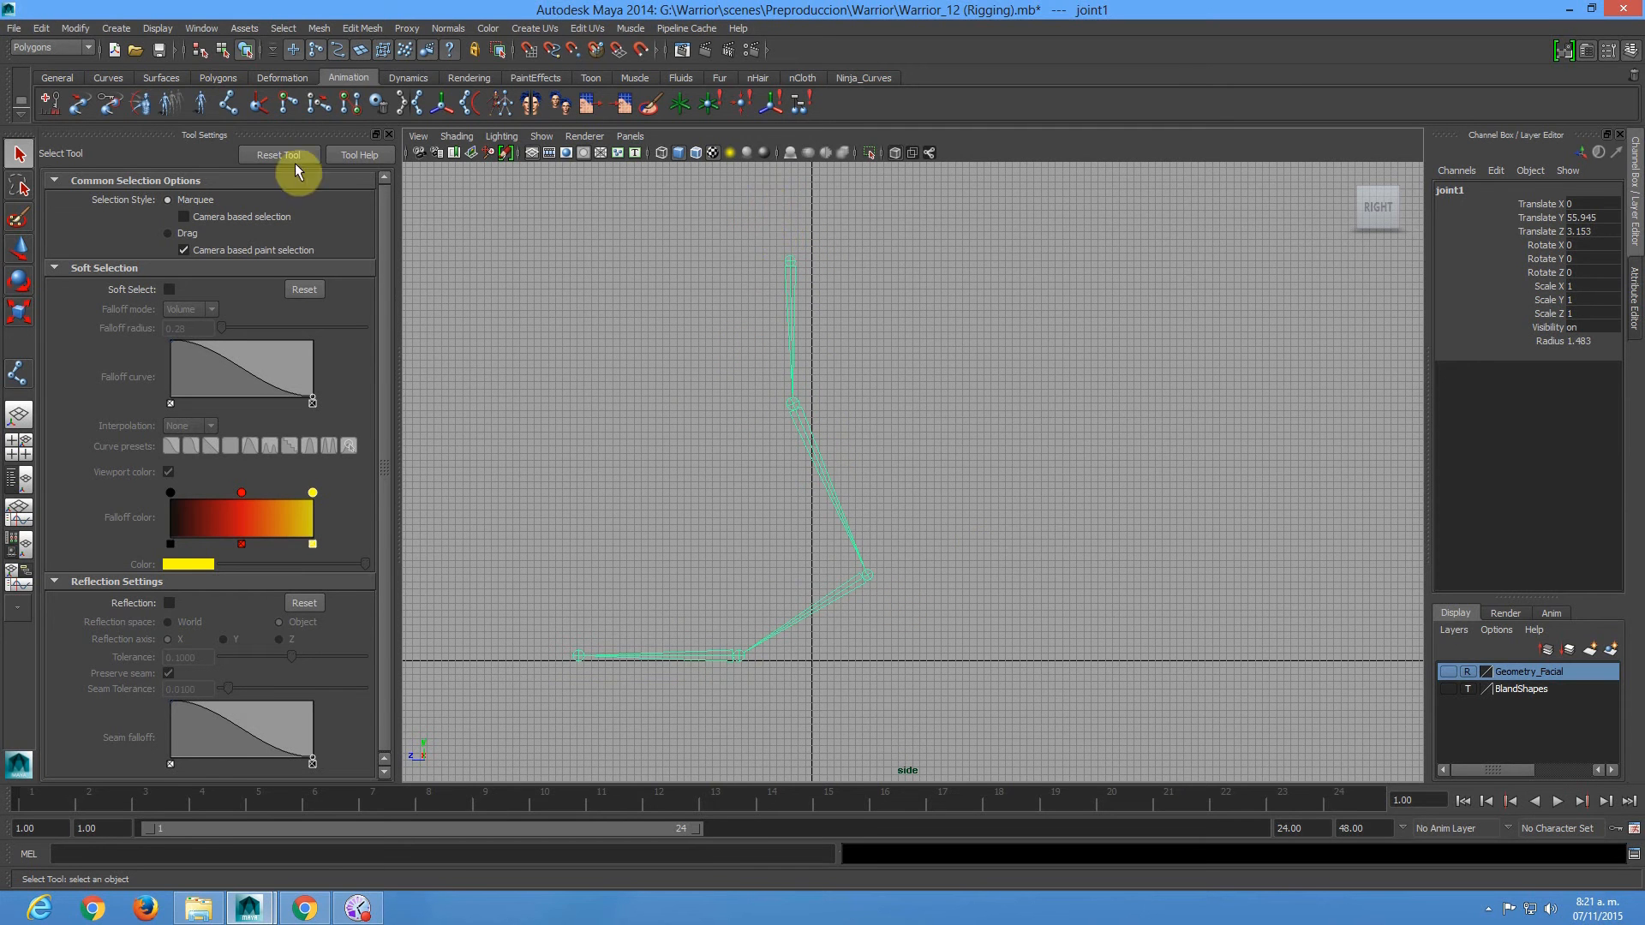
# Draw a straight vertical three-joint test chain beside the leg chain and undo it.
pyautogui.click(227, 102)
pyautogui.click(1132, 266)
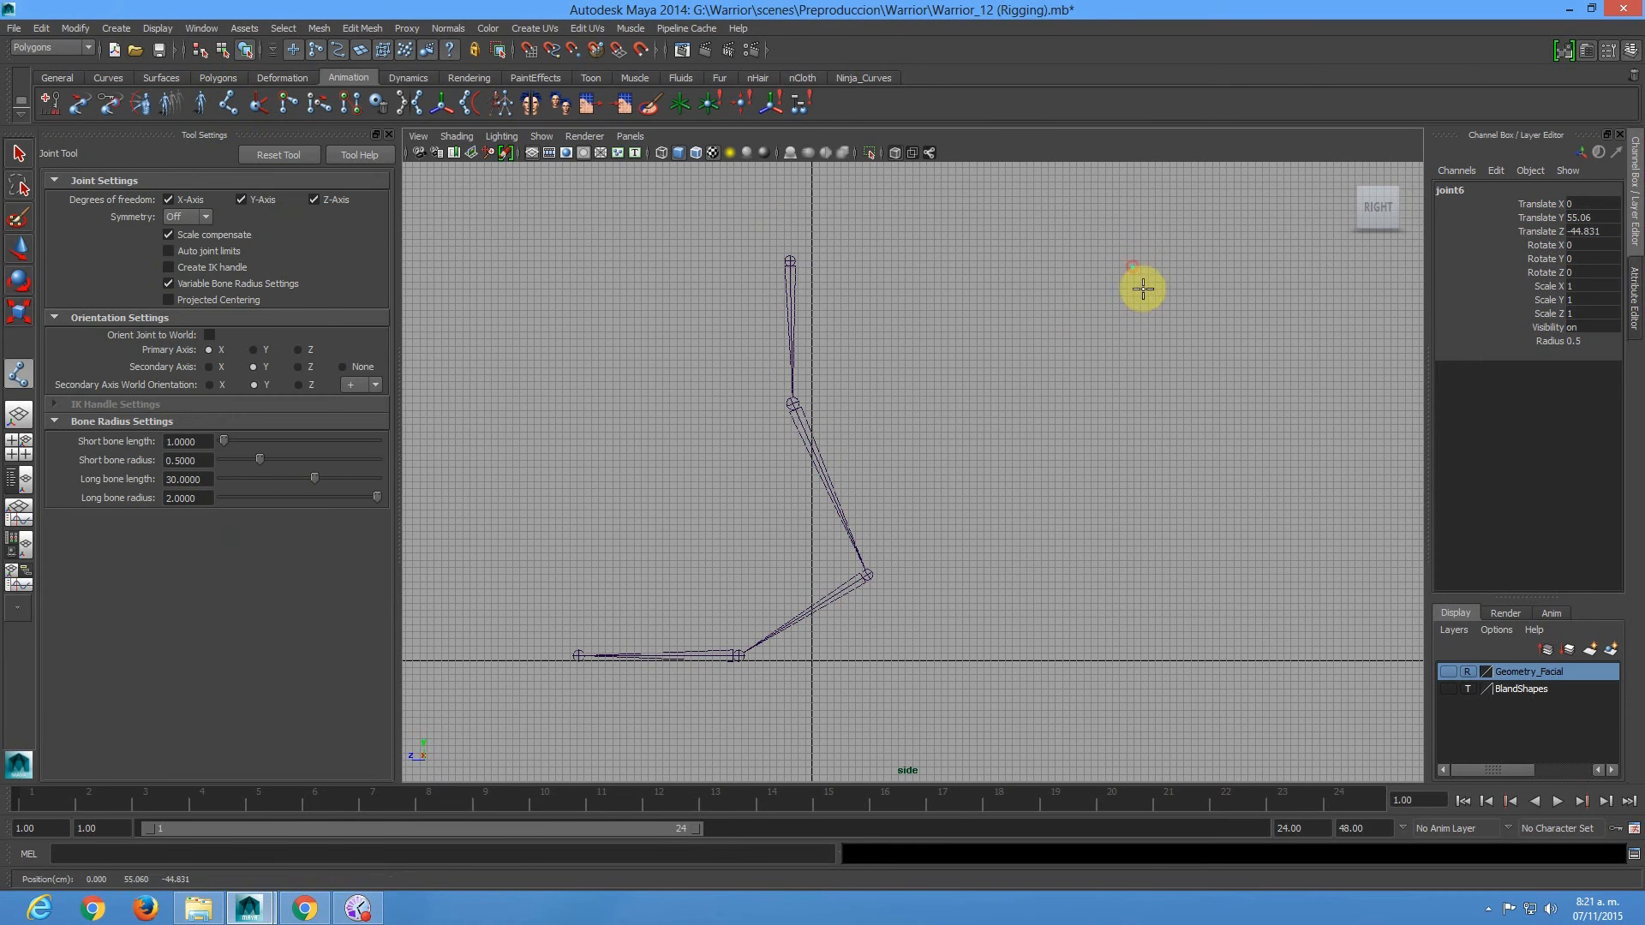
pyautogui.click(1132, 479)
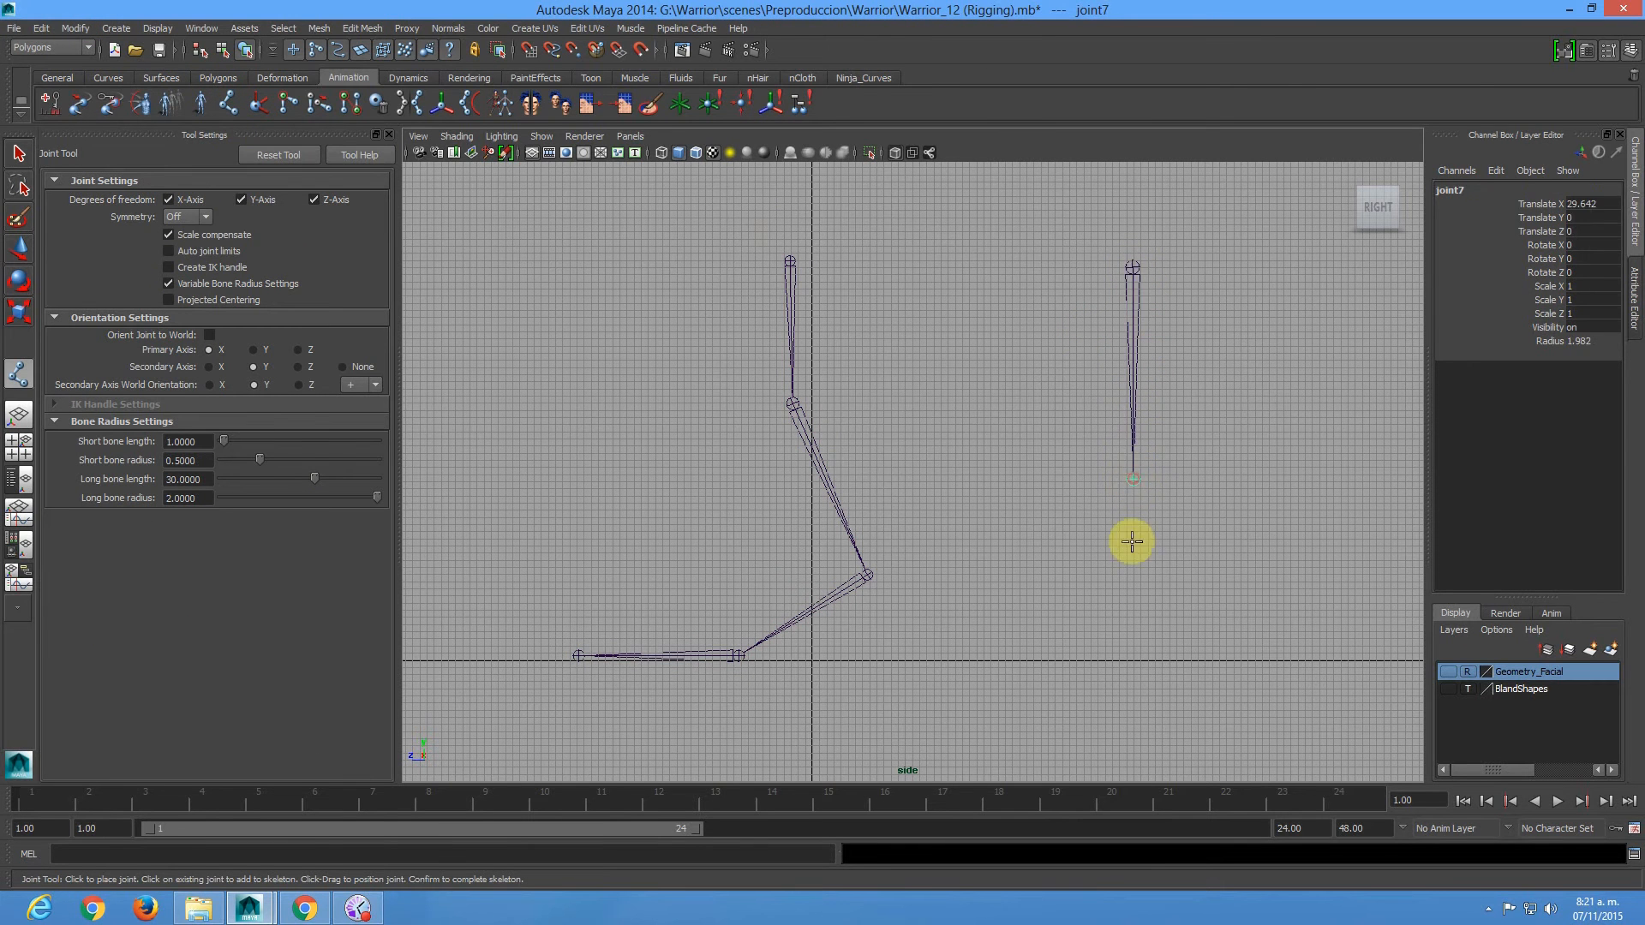
pyautogui.click(1134, 659)
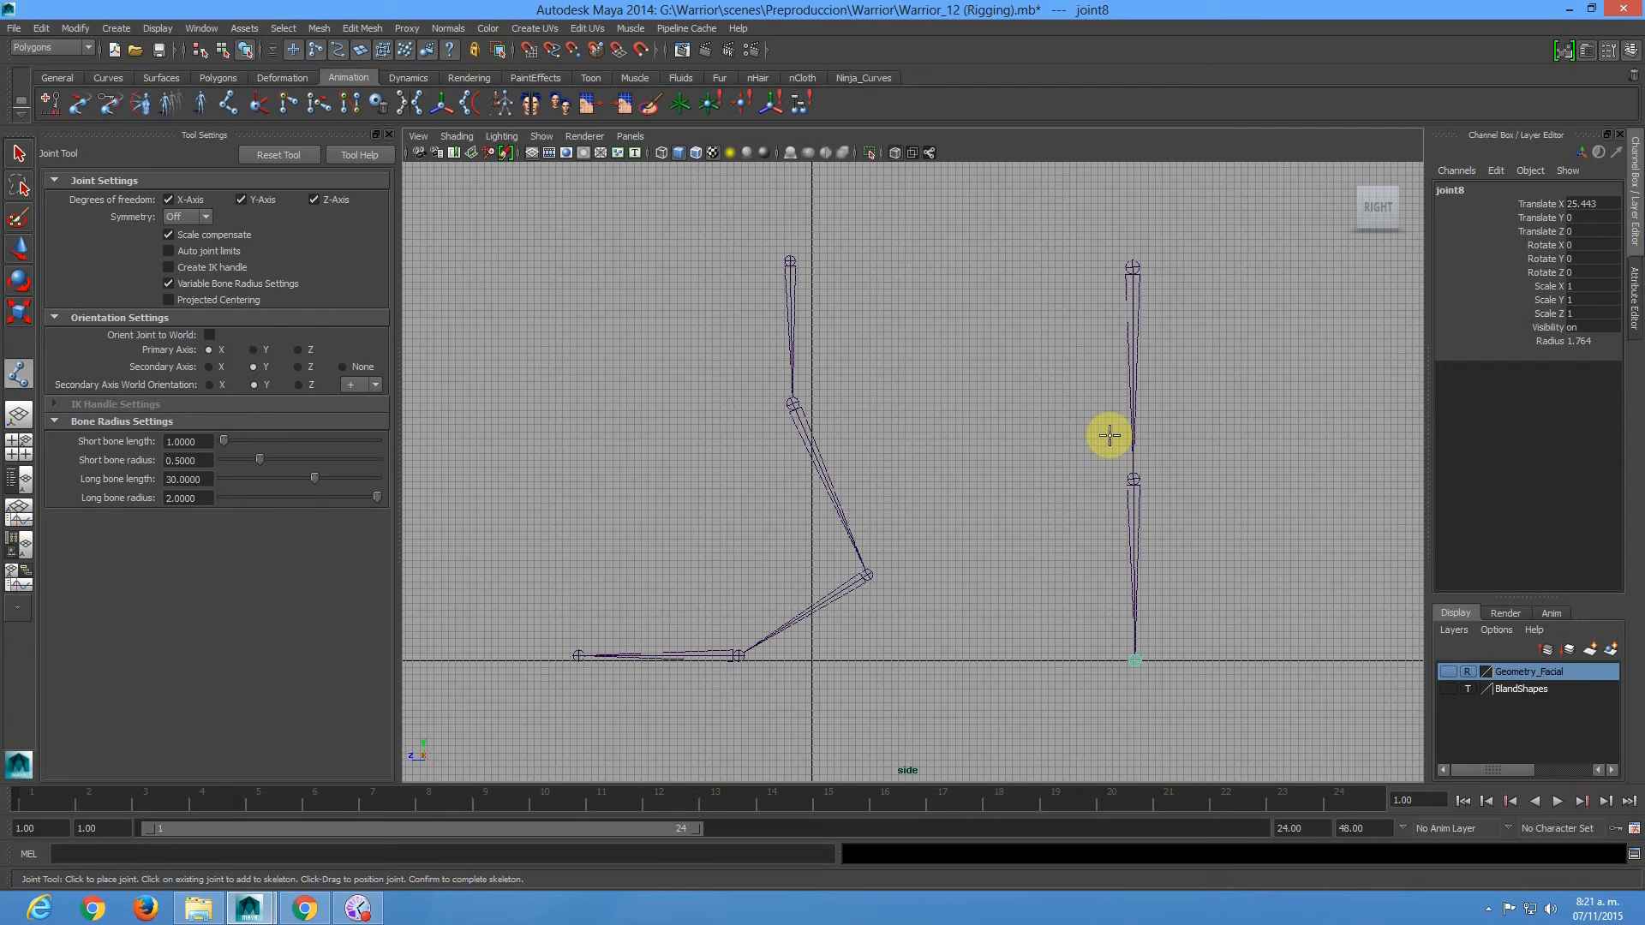
pyautogui.press('q')
pyautogui.hotkey('ctrl', 'z')
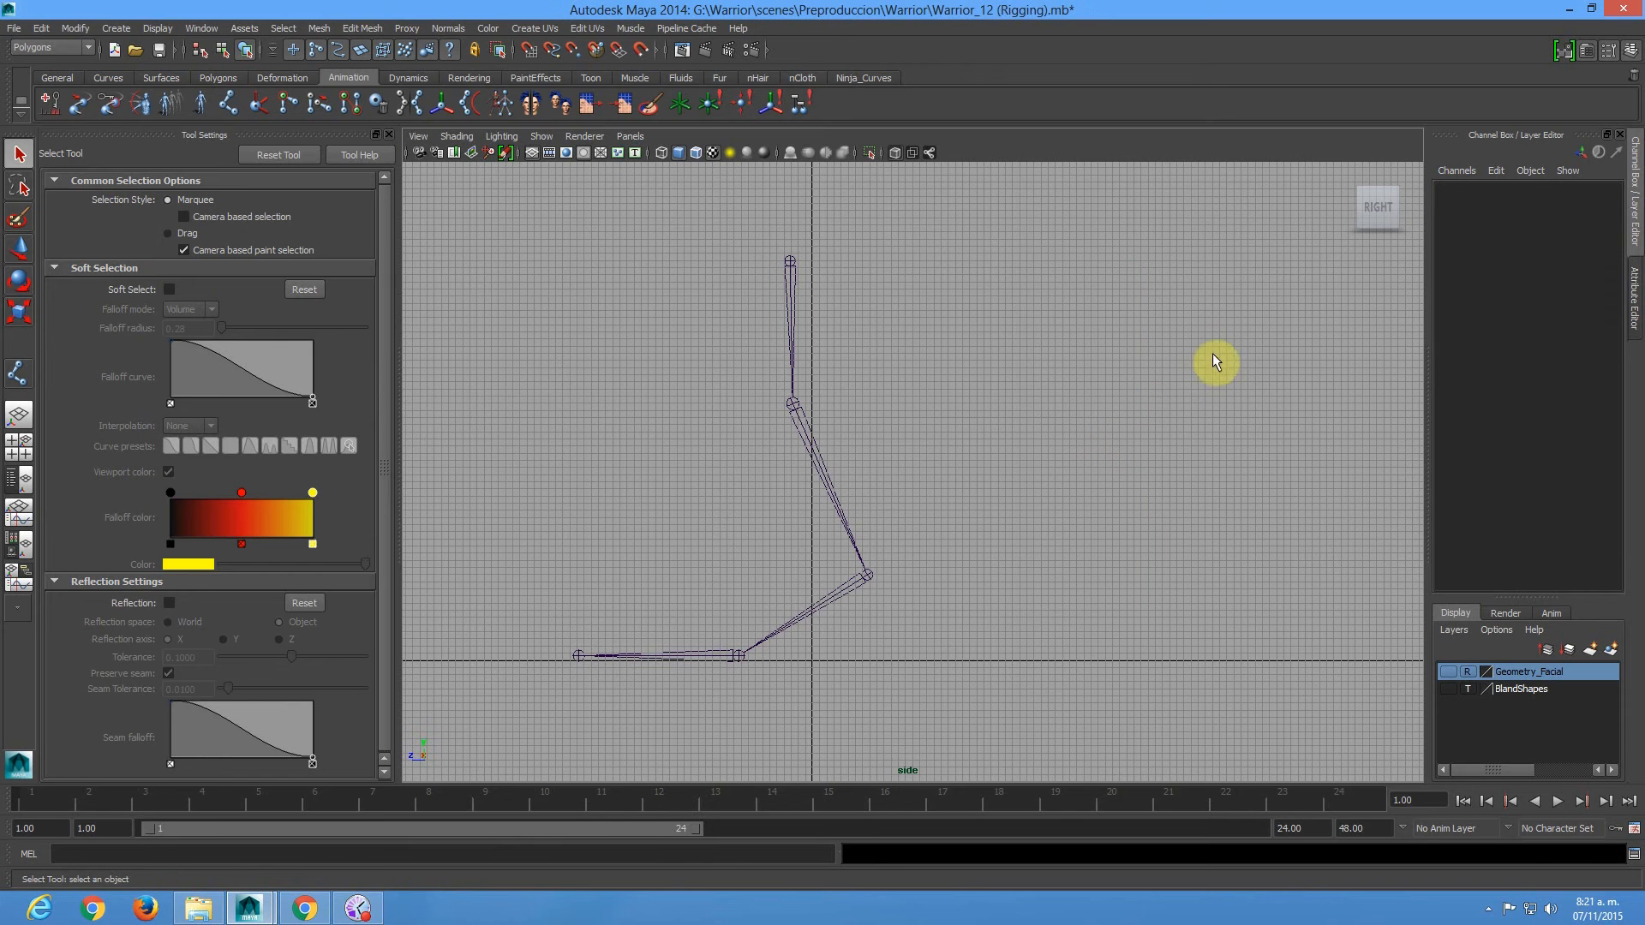
# Draw a three-joint test chain with a slightly bent knee beside the leg chain and delete it.
pyautogui.click(229, 102)
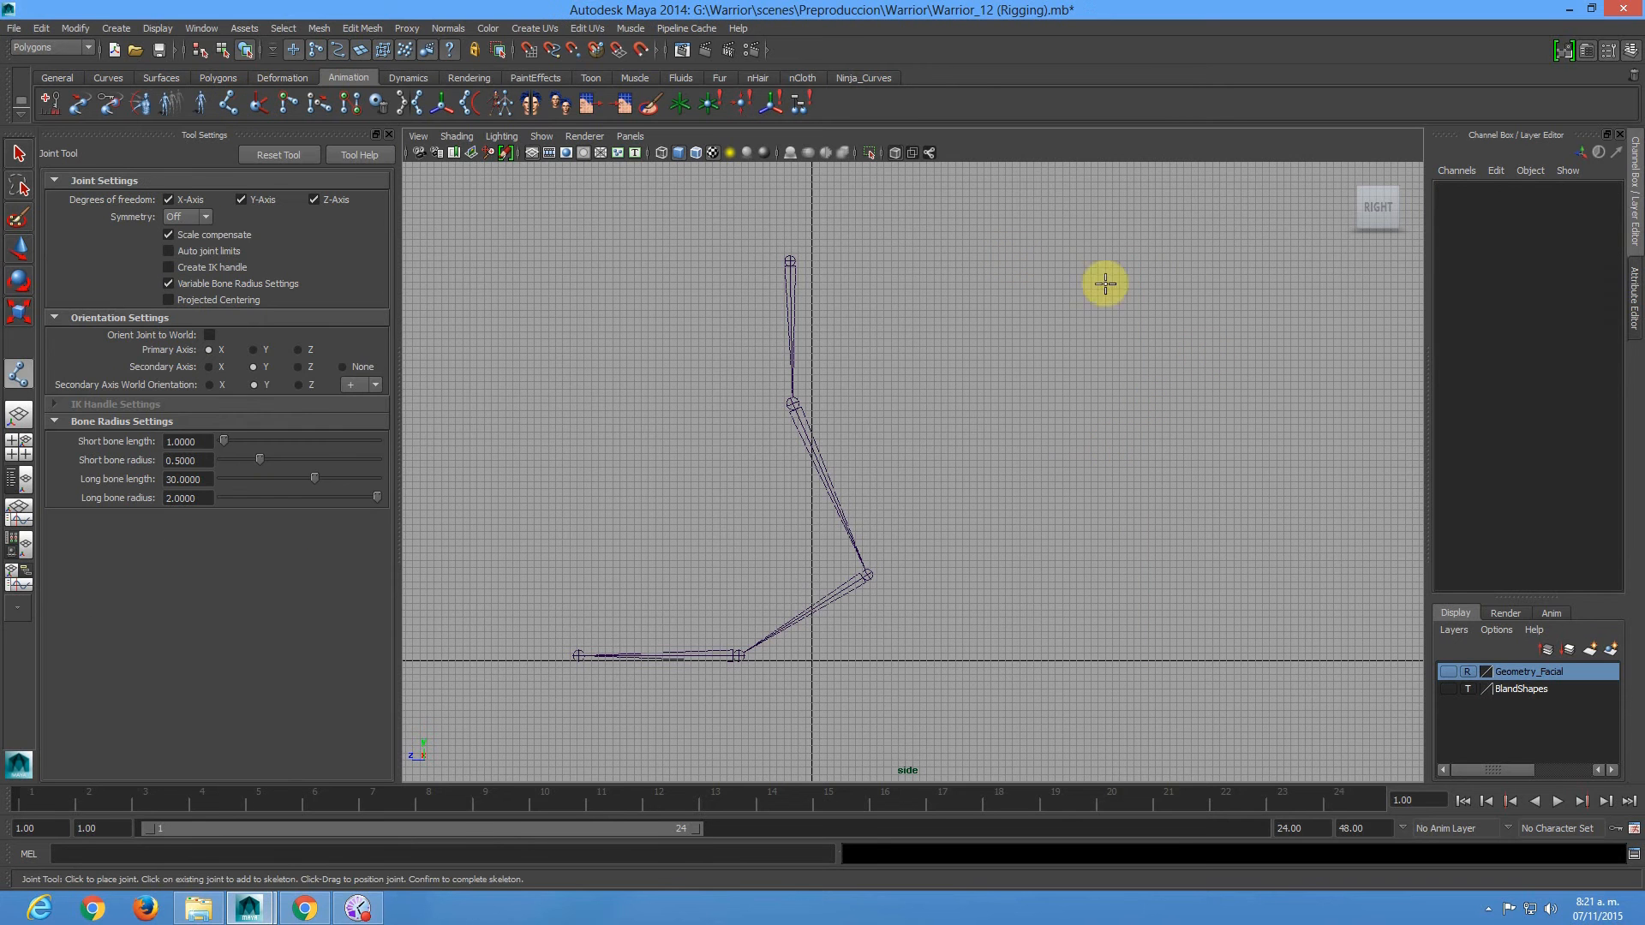
pyautogui.click(1136, 256)
pyautogui.click(1119, 461)
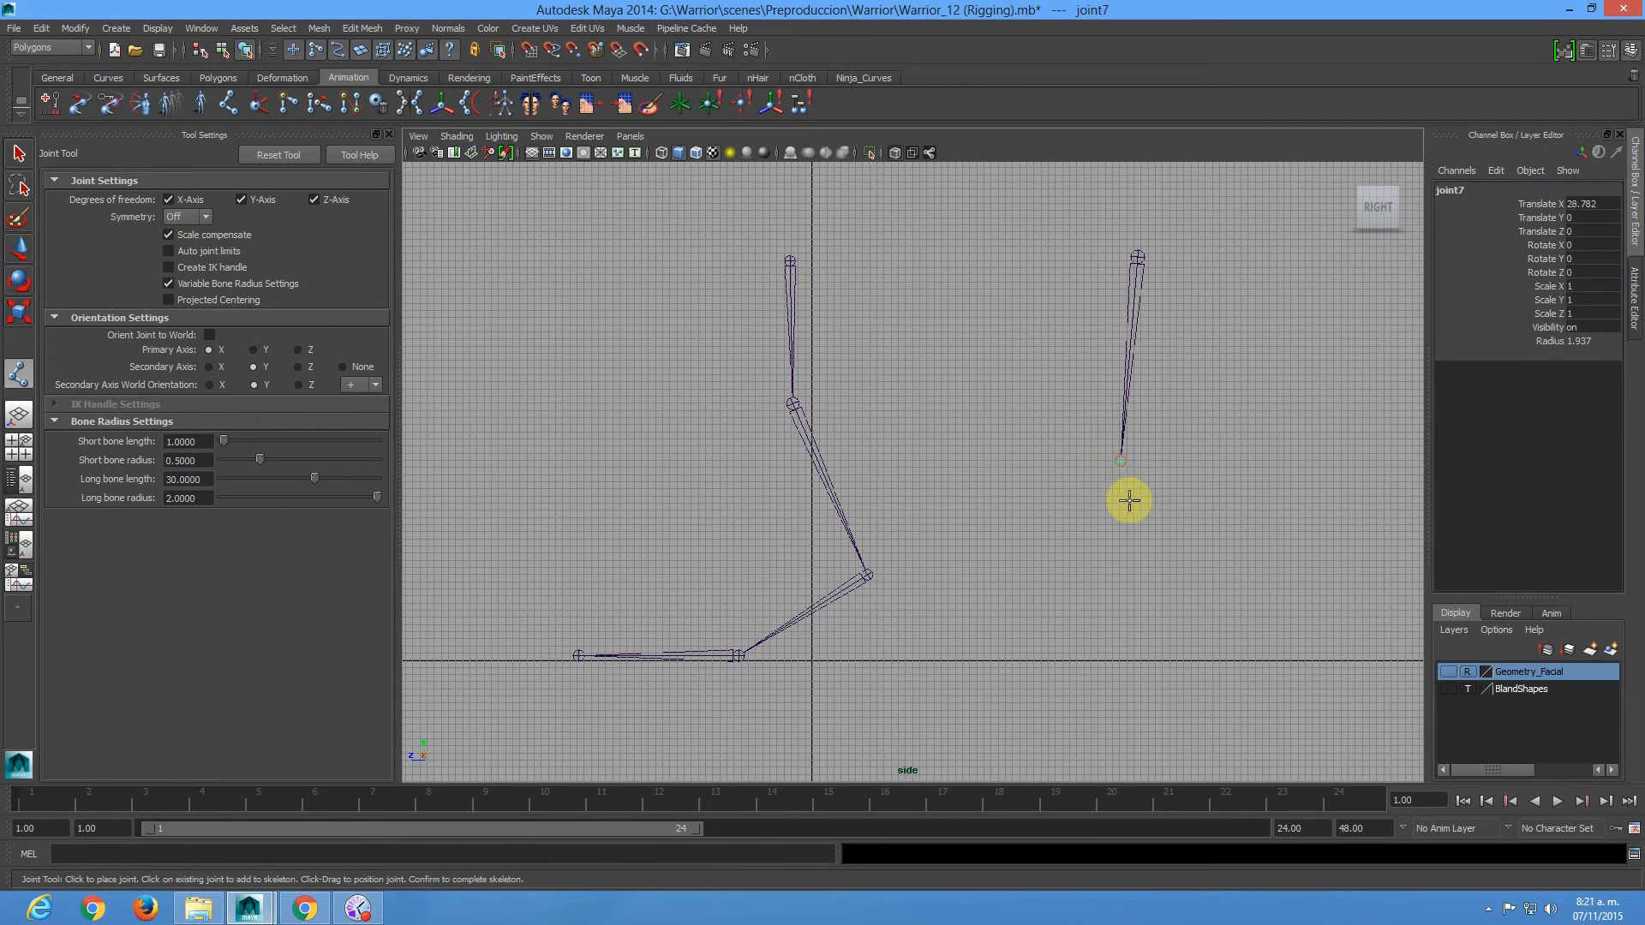
pyautogui.click(1146, 650)
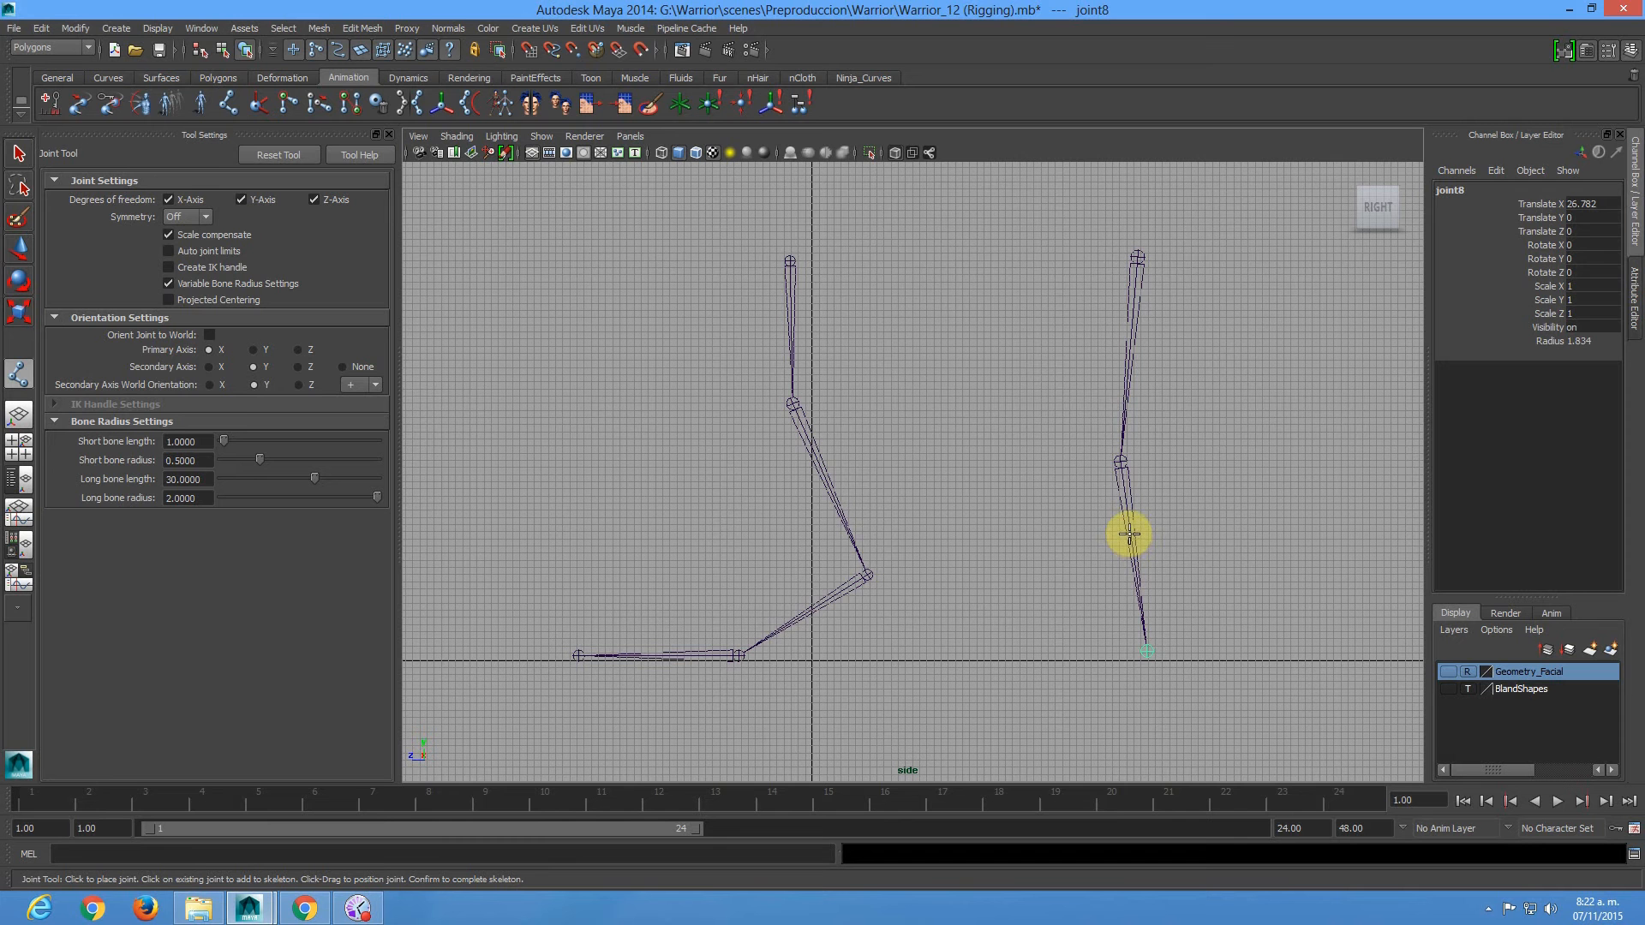
pyautogui.press('q')
pyautogui.press('Delete')
# Show the Geometry_Facial layer again over the leg joint chain.
pyautogui.keyDown('alt'); pyautogui.moveTo(592, 304); pyautogui.dragTo(746, 510, button='right'); pyautogui.keyUp('alt')
pyautogui.keyDown('alt'); pyautogui.moveTo(848, 524); pyautogui.dragTo(1053, 519, button='middle'); pyautogui.keyUp('alt')
pyautogui.keyDown('alt'); pyautogui.moveTo(998, 469); pyautogui.dragTo(800, 400, button='right'); pyautogui.keyUp('alt')
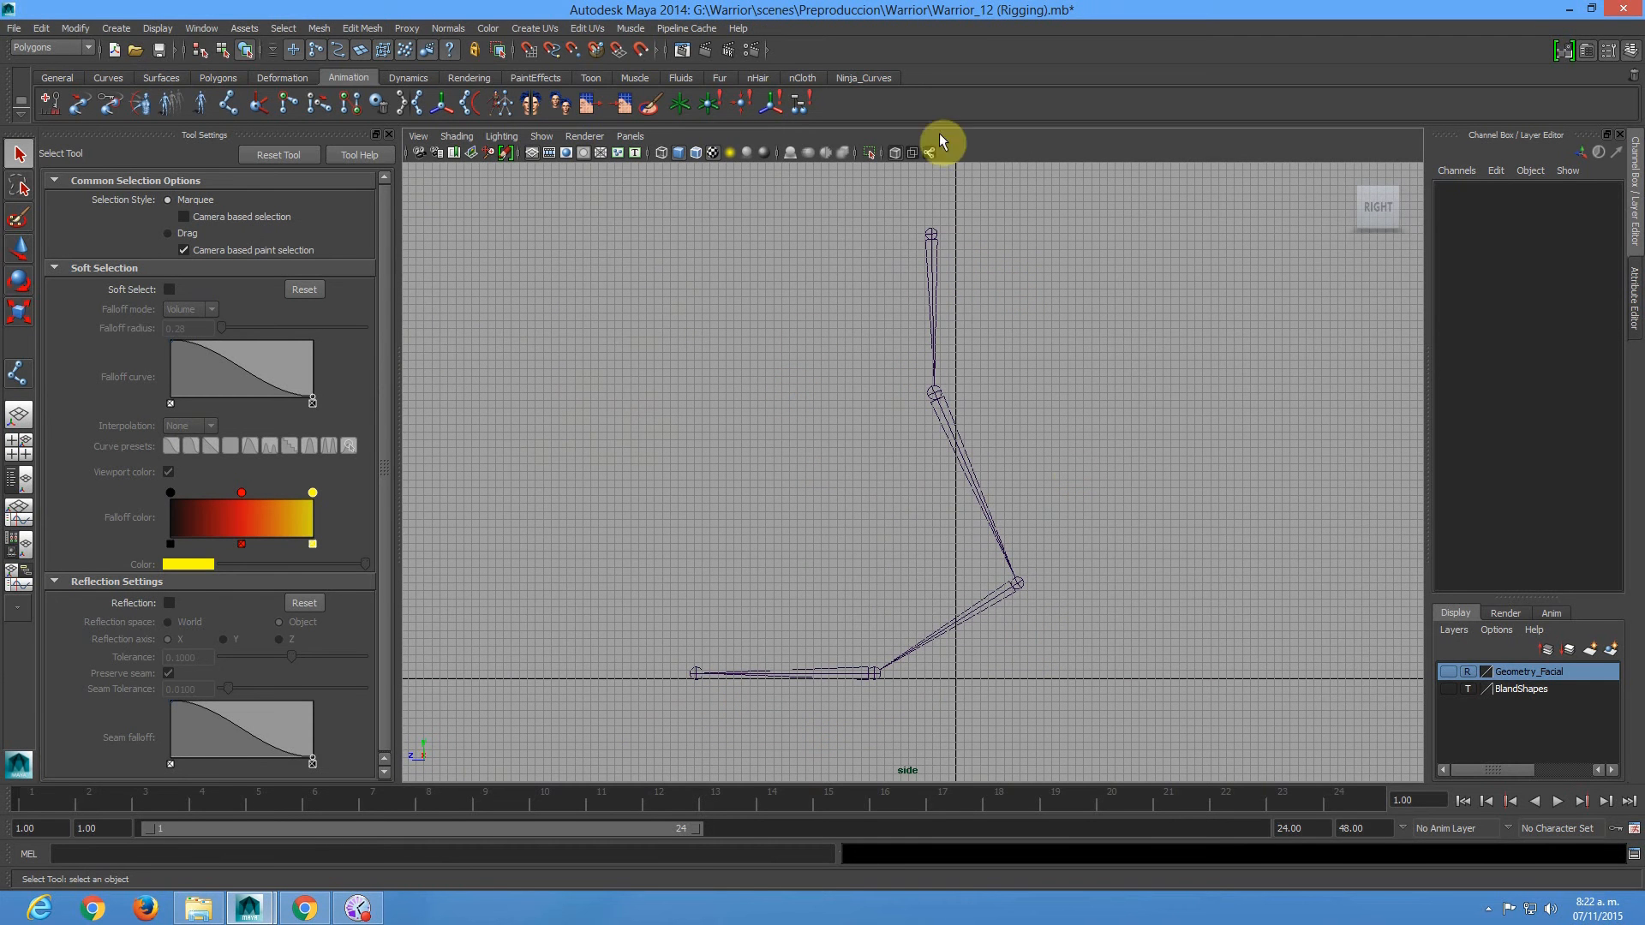
pyautogui.click(1446, 673)
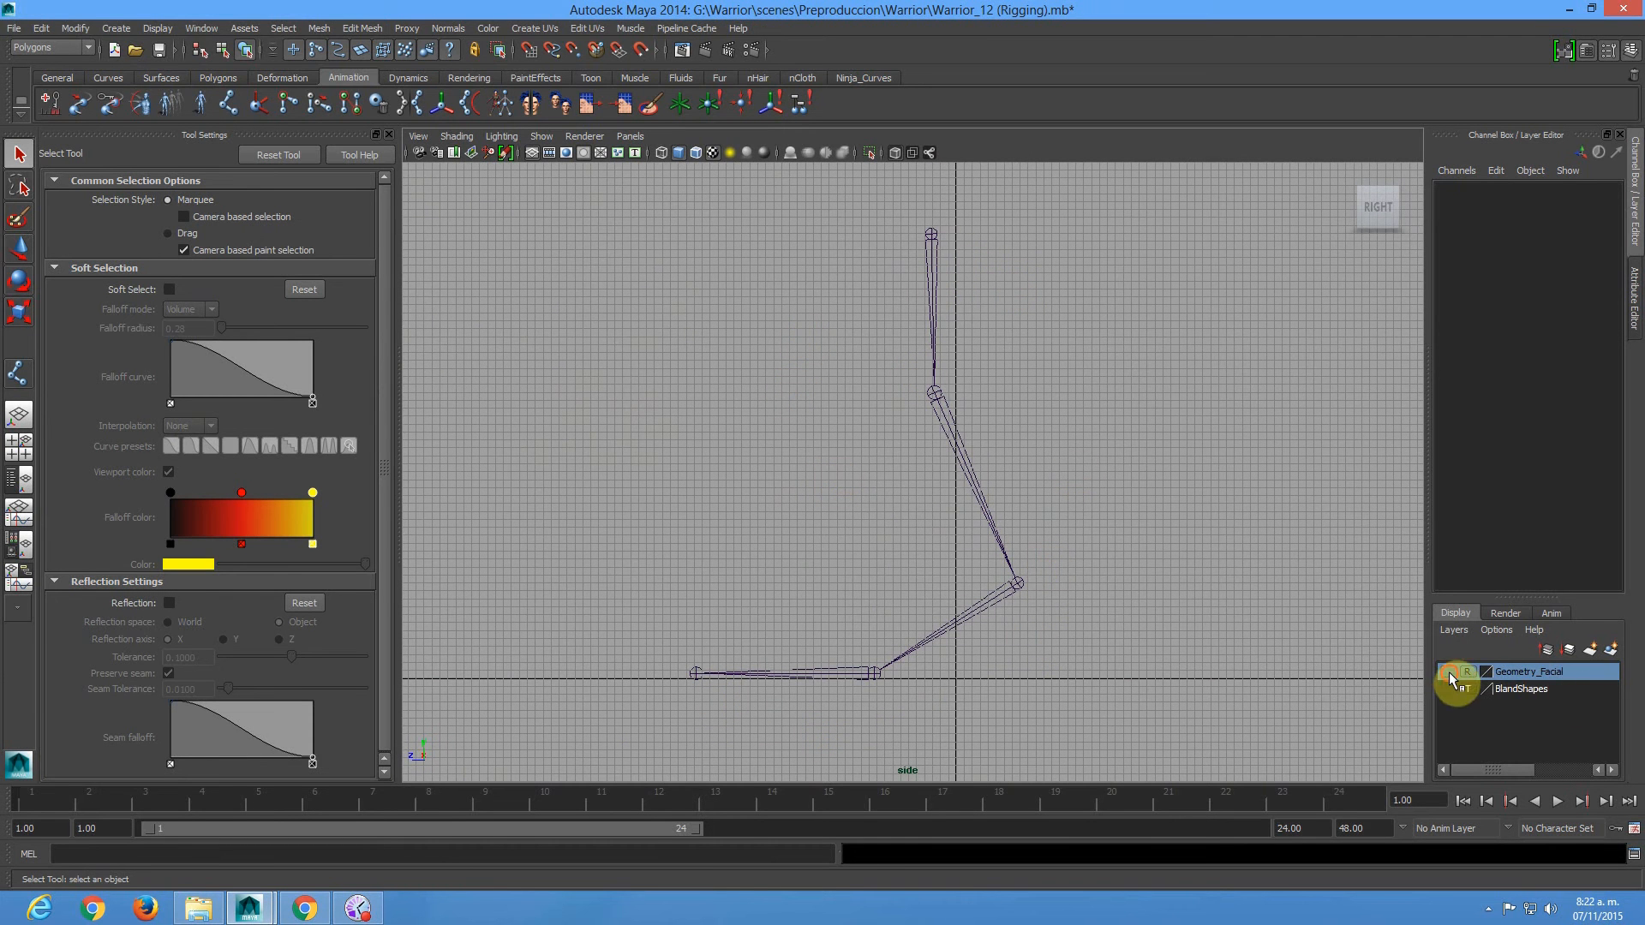
# In the perspective view, move the hip joint with its chain sideways into the character's left leg, to about 20.6 in X.
pyautogui.keyDown('alt'); pyautogui.moveTo(900, 367); pyautogui.dragTo(902, 361); pyautogui.keyUp('alt')
pyautogui.press('space')
pyautogui.press('space')
pyautogui.keyDown('alt'); pyautogui.moveTo(678, 393); pyautogui.dragTo(802, 505, button='right'); pyautogui.keyUp('alt')
pyautogui.click(751, 471)
pyautogui.keyDown('alt'); pyautogui.moveTo(845, 477); pyautogui.dragTo(815, 480); pyautogui.keyUp('alt')
pyautogui.press('w')
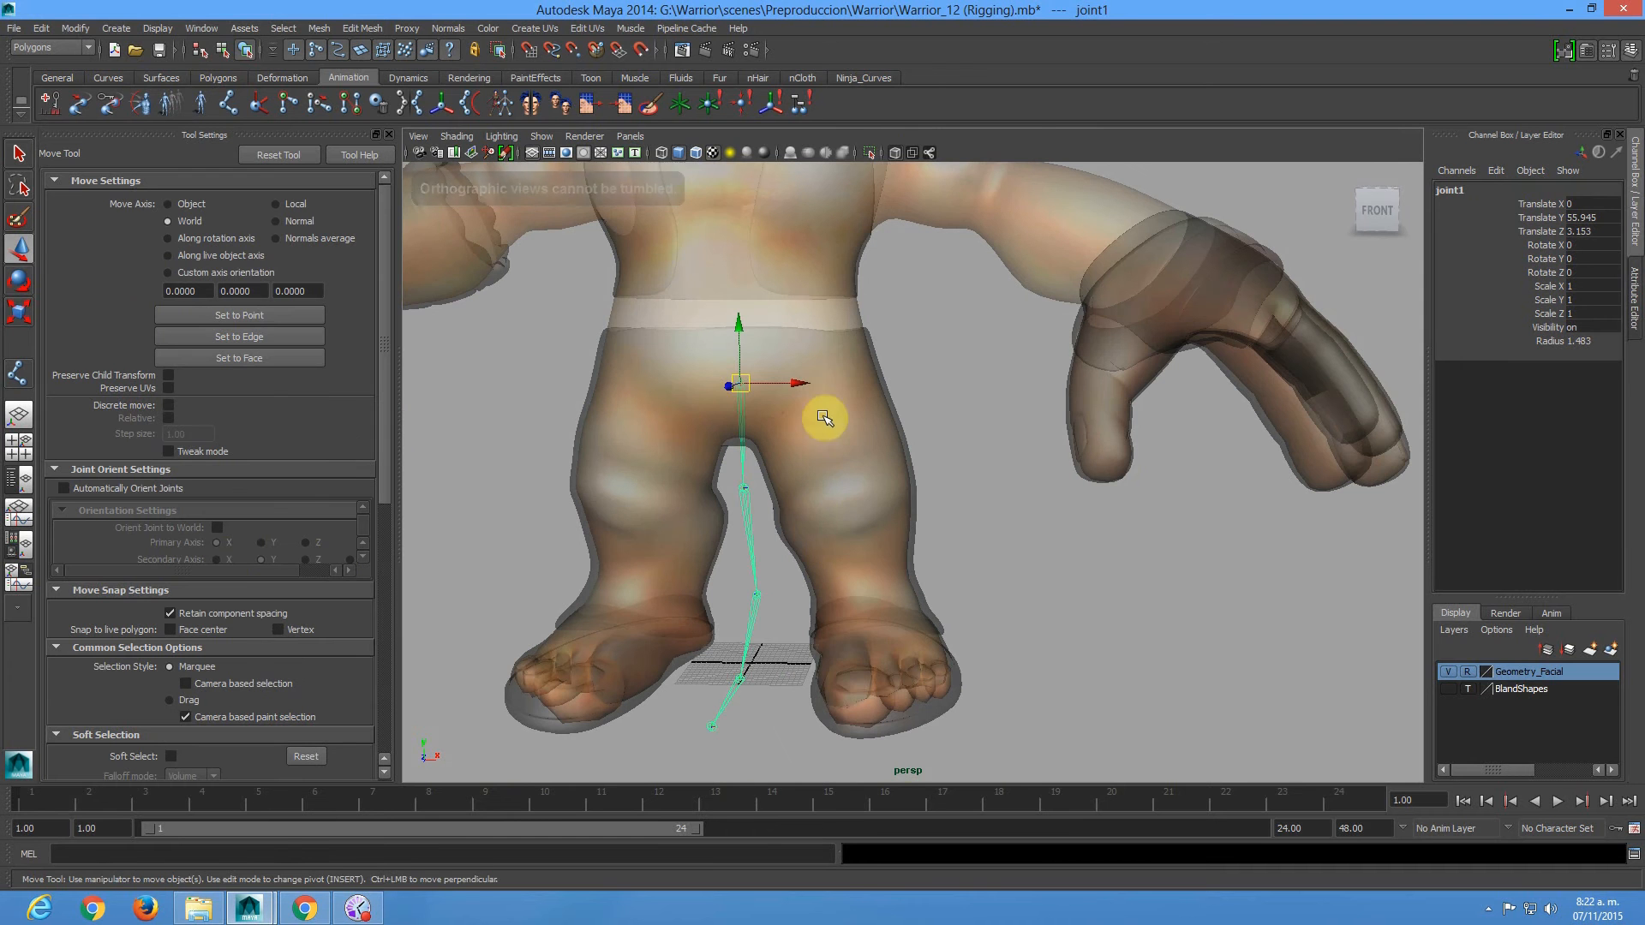
pyautogui.moveTo(800, 382); pyautogui.dragTo(918, 457)
pyautogui.moveTo(921, 388)
pyautogui.mouseDown()
pyautogui.moveTo(862, 392)
pyautogui.moveTo(905, 393)
pyautogui.mouseUp()
# Try rotating the hip joint about -11 degrees in X and undo it.
pyautogui.press('e')
pyautogui.press('w')
pyautogui.moveTo(937, 463)
pyautogui.keyDown('alt'); pyautogui.mouseDown()
pyautogui.moveTo(999, 448)
pyautogui.moveTo(937, 459)
pyautogui.mouseUp(); pyautogui.keyUp('alt')
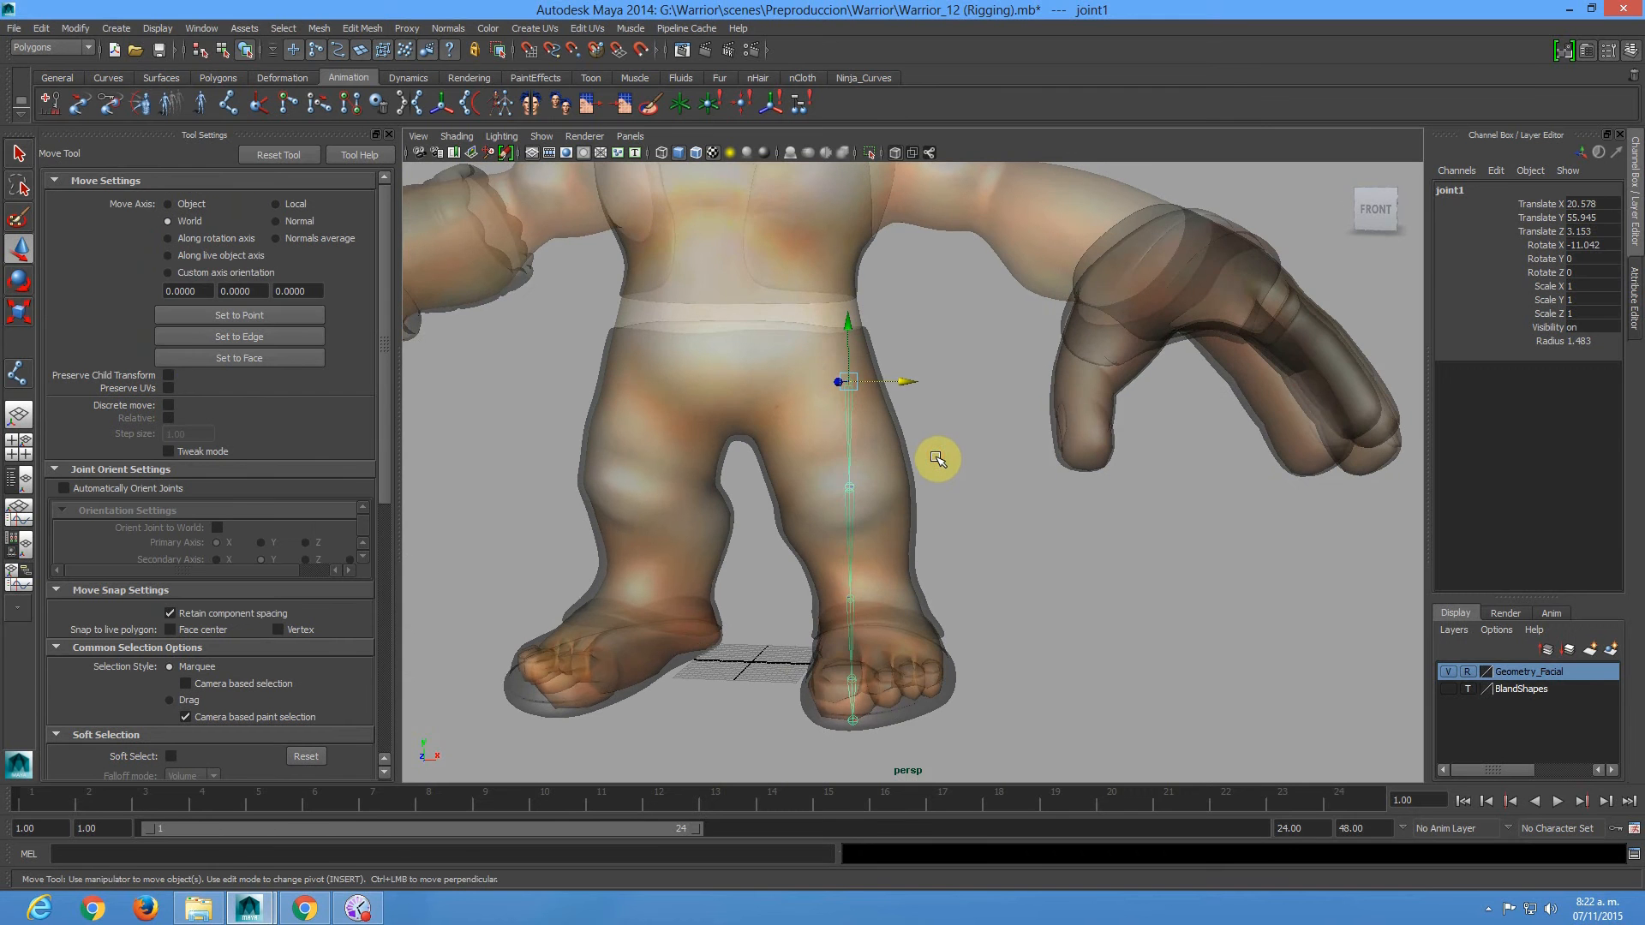
pyautogui.hotkey('ctrl', 'z')
pyautogui.hotkey('ctrl', 'z')
# Shift the leg chain further outward within the left leg, to a Translate X of about 23.3.
pyautogui.click(885, 387)
pyautogui.keyDown('alt'); pyautogui.moveTo(938, 537); pyautogui.dragTo(922, 569); pyautogui.keyUp('alt')
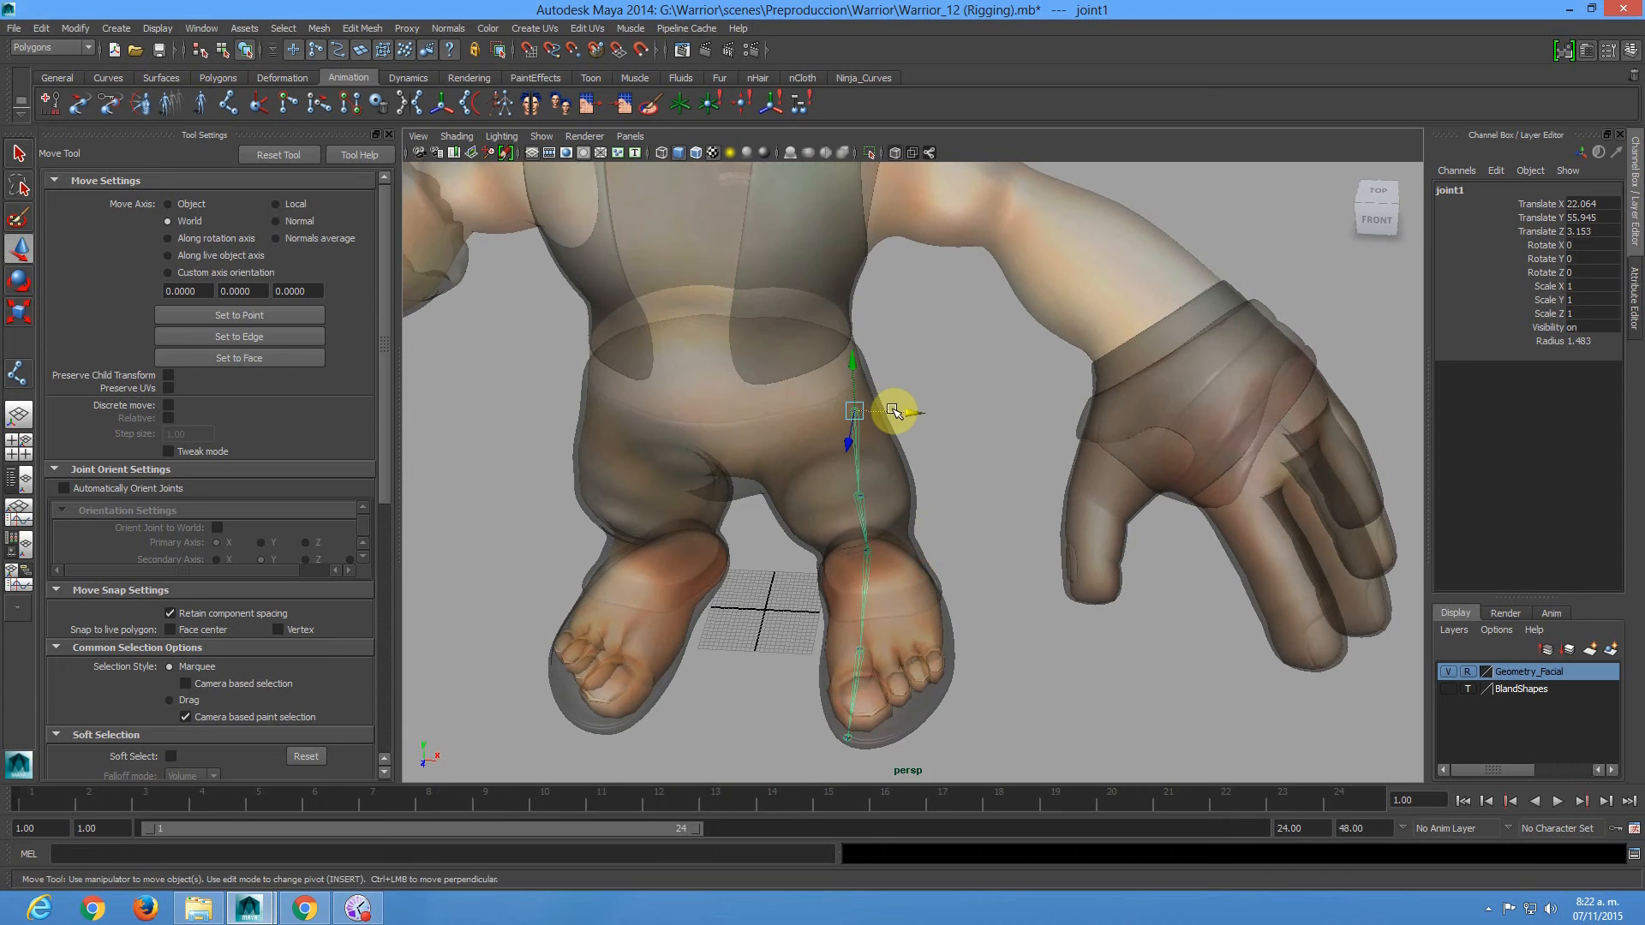
pyautogui.moveTo(908, 412); pyautogui.dragTo(911, 413)
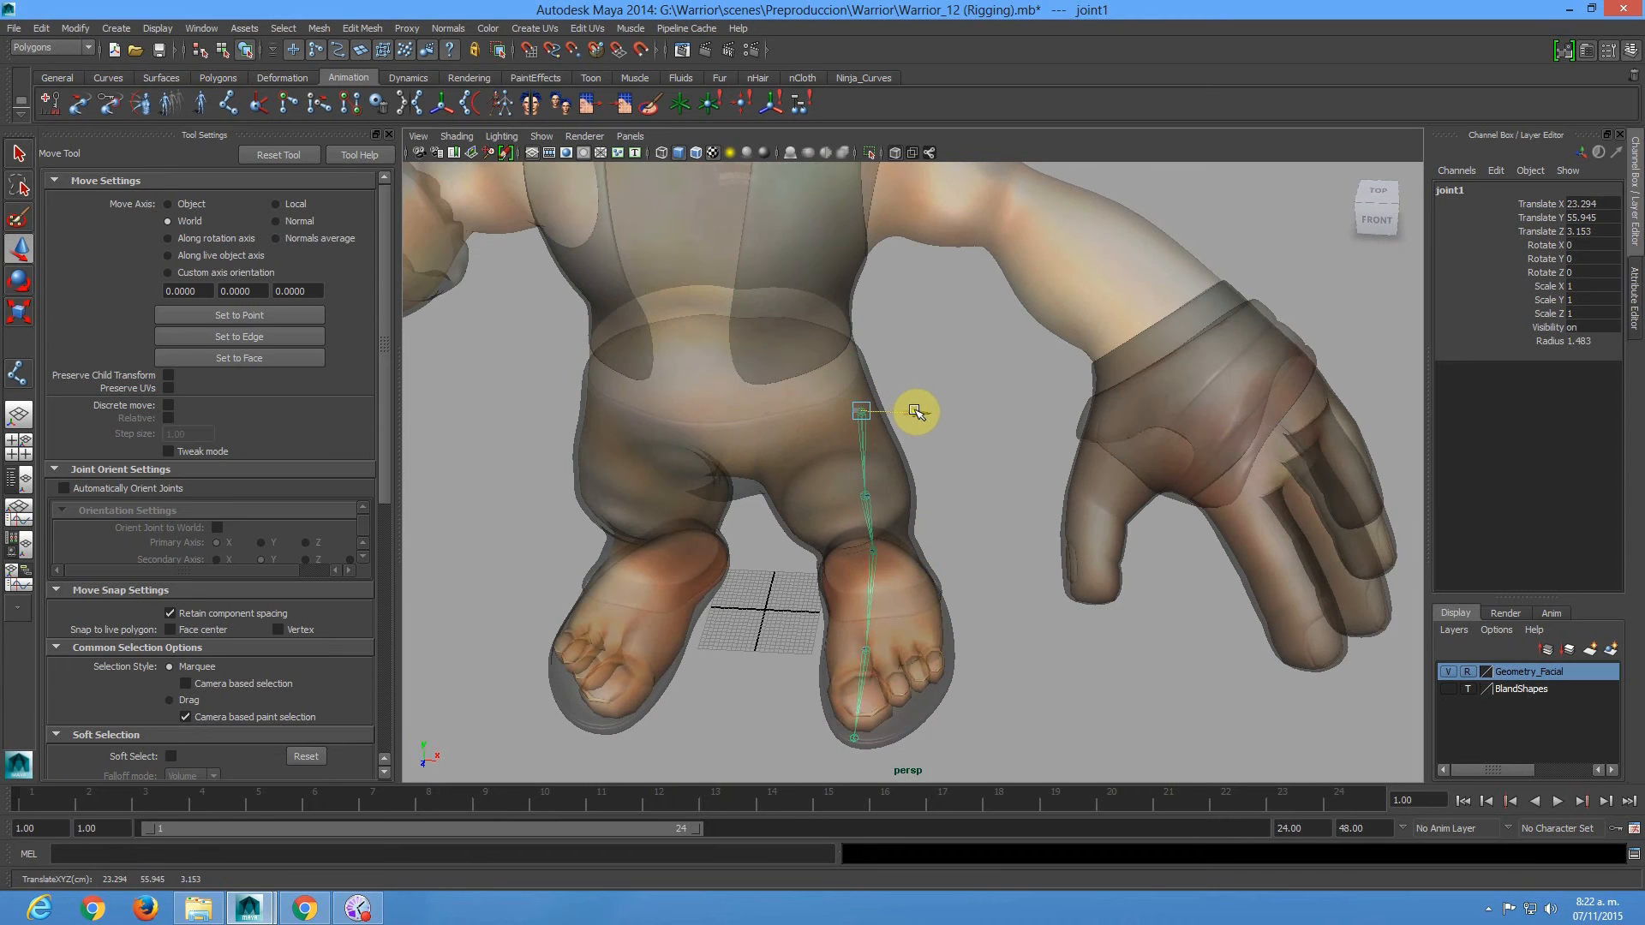
# Check the chain against the leg from several angles and nudge it inward to a Translate X of about 22.8.
pyautogui.keyDown('alt'); pyautogui.moveTo(967, 530); pyautogui.dragTo(799, 359); pyautogui.keyUp('alt')
pyautogui.keyDown('alt'); pyautogui.moveTo(799, 359); pyautogui.dragTo(815, 414, button='right'); pyautogui.keyUp('alt')
pyautogui.keyDown('alt'); pyautogui.moveTo(815, 414); pyautogui.dragTo(947, 330, button='middle'); pyautogui.keyUp('alt')
pyautogui.keyDown('alt'); pyautogui.moveTo(947, 329); pyautogui.dragTo(905, 426); pyautogui.keyUp('alt')
pyautogui.keyDown('alt'); pyautogui.moveTo(829, 448); pyautogui.dragTo(1009, 449); pyautogui.keyUp('alt')
pyautogui.scroll(-4, 840, 382)
pyautogui.keyDown('alt'); pyautogui.moveTo(932, 382); pyautogui.dragTo(947, 459, button='middle'); pyautogui.keyUp('alt')
pyautogui.keyDown('alt'); pyautogui.moveTo(947, 459); pyautogui.dragTo(964, 446); pyautogui.keyUp('alt')
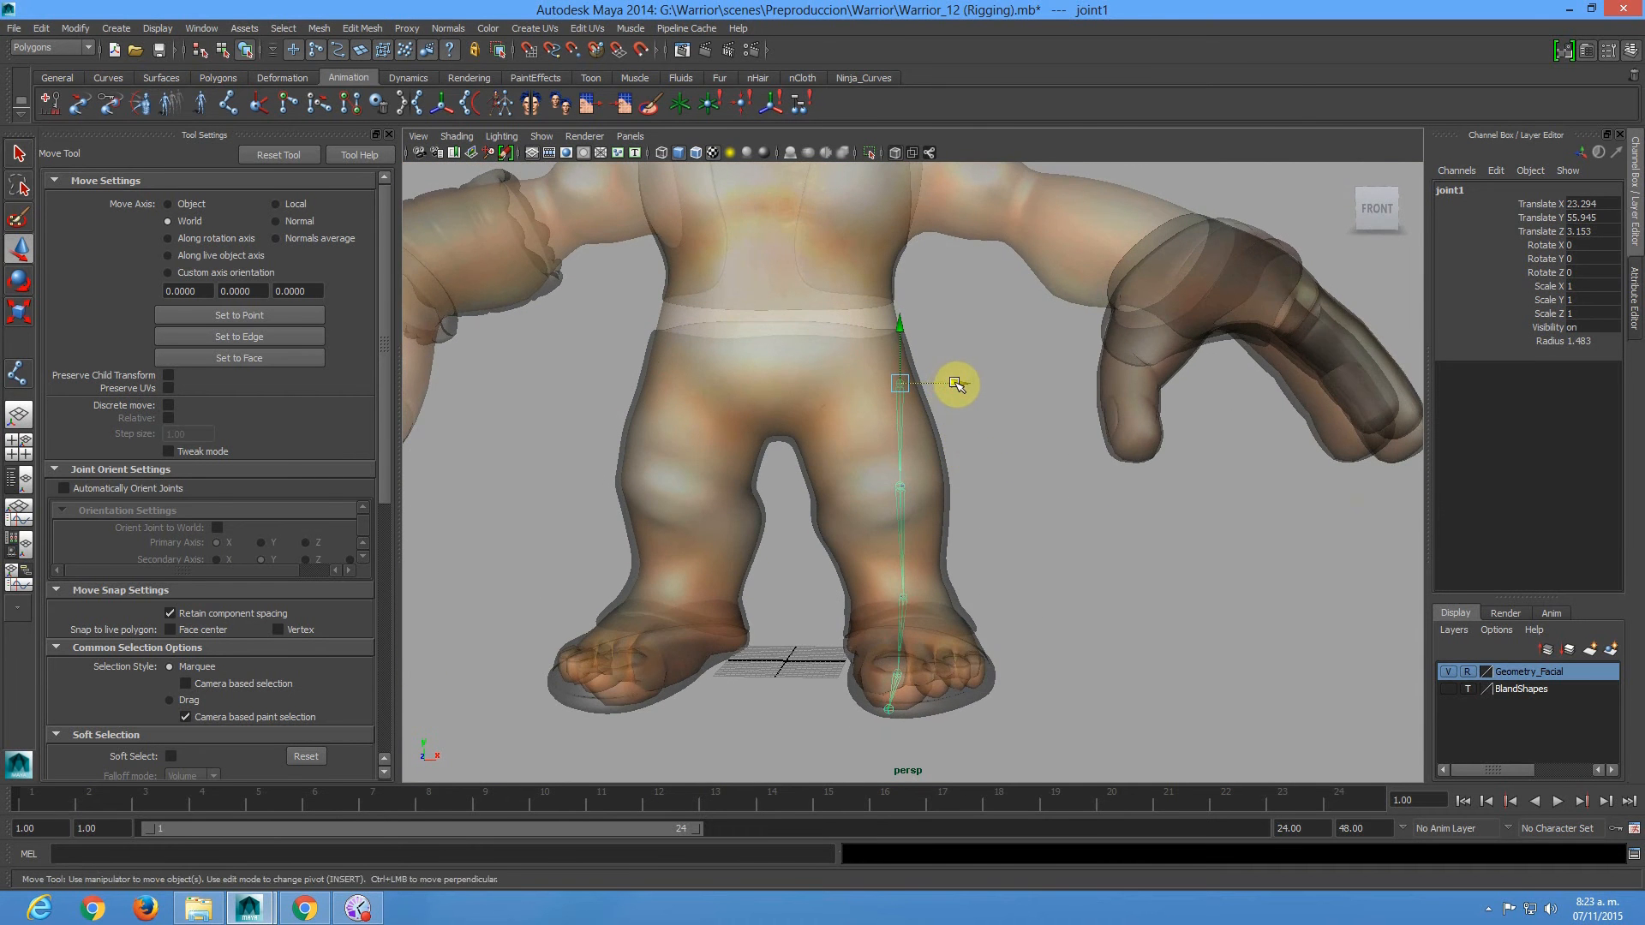
pyautogui.moveTo(958, 383); pyautogui.dragTo(954, 382)
pyautogui.keyDown('alt'); pyautogui.moveTo(967, 442); pyautogui.dragTo(995, 525); pyautogui.keyUp('alt')
pyautogui.keyDown('alt'); pyautogui.moveTo(872, 380); pyautogui.dragTo(977, 437, button='right'); pyautogui.keyUp('alt')
pyautogui.keyDown('alt'); pyautogui.moveTo(996, 404); pyautogui.dragTo(914, 363, button='middle'); pyautogui.keyUp('alt')
pyautogui.keyDown('alt'); pyautogui.moveTo(1027, 441); pyautogui.dragTo(882, 372, button='right'); pyautogui.keyUp('alt')
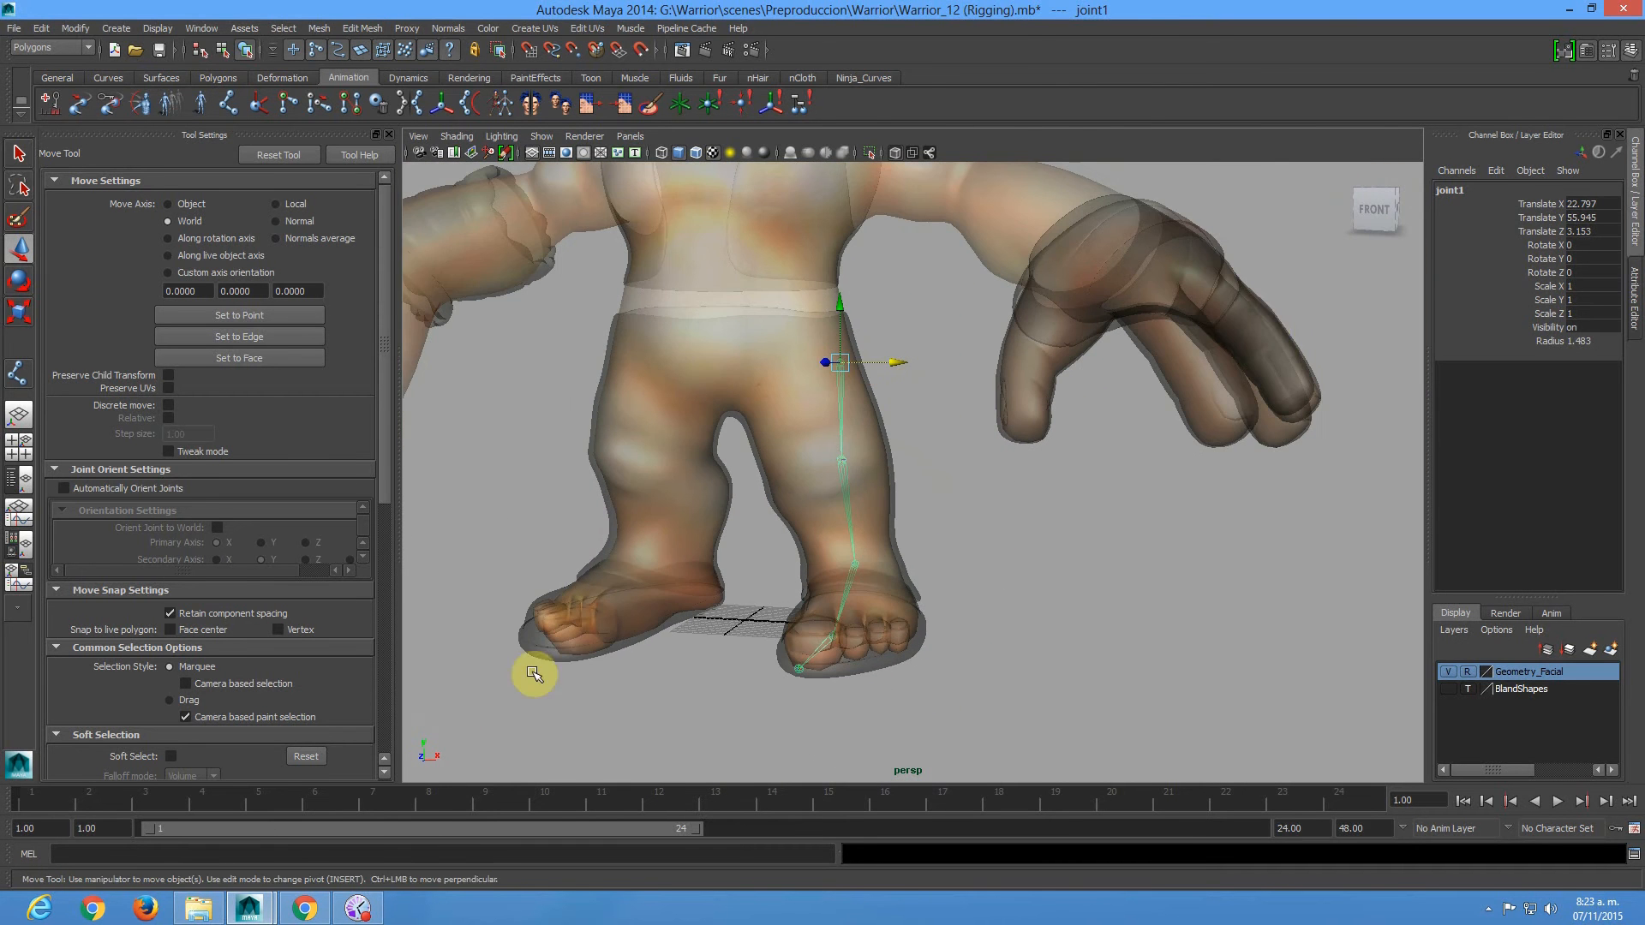
# Rename the hip joint to left_Hip.
pyautogui.doubleClick(1446, 190)
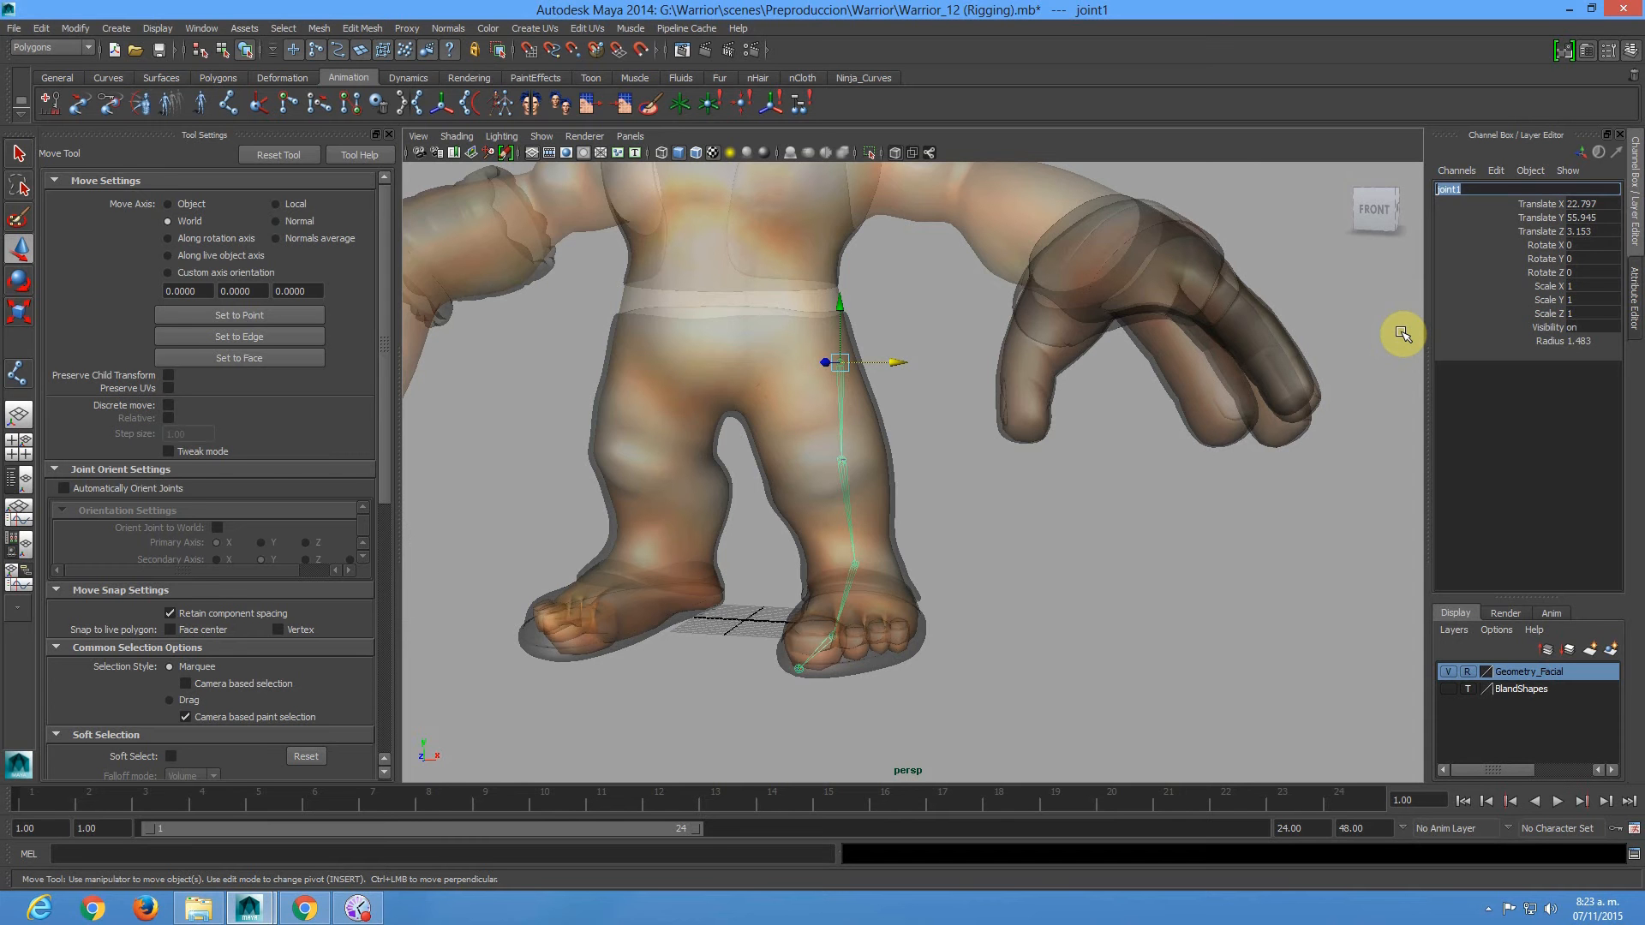
pyautogui.write('hipLeft')
pyautogui.press('BackSpace')
pyautogui.press('BackSpace')
pyautogui.press('BackSpace')
pyautogui.press('BackSpace')
pyautogui.write('left_')
pyautogui.press('Return')
# Select the knee joint and rename it left_Knee.
pyautogui.press('Down')
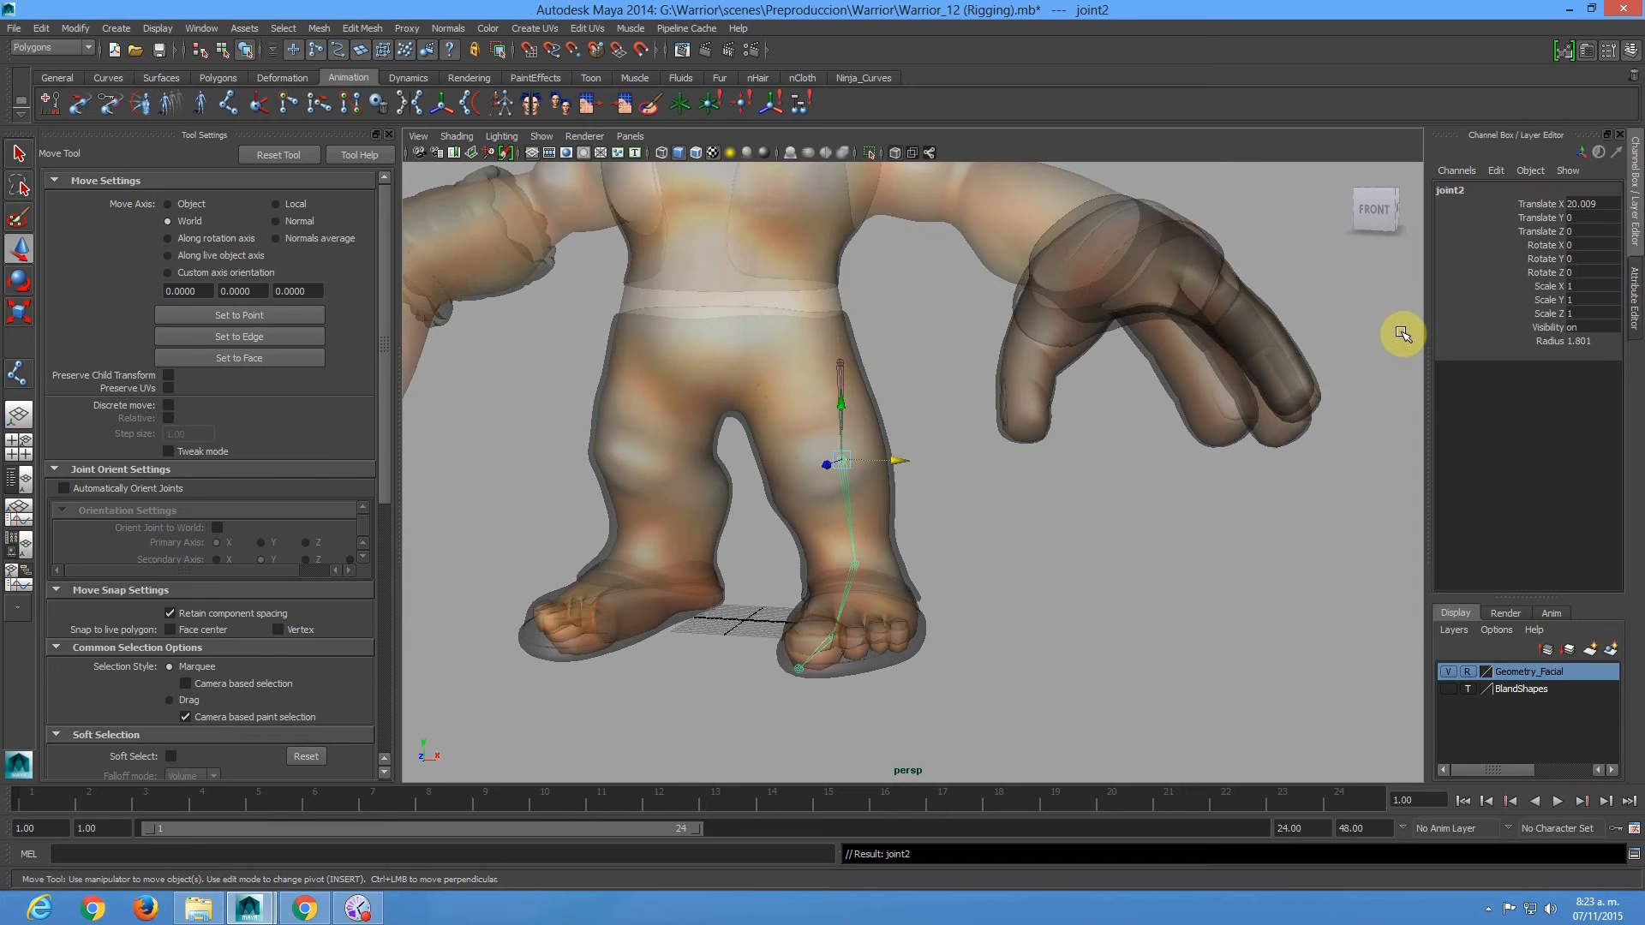
pyautogui.click(1456, 189)
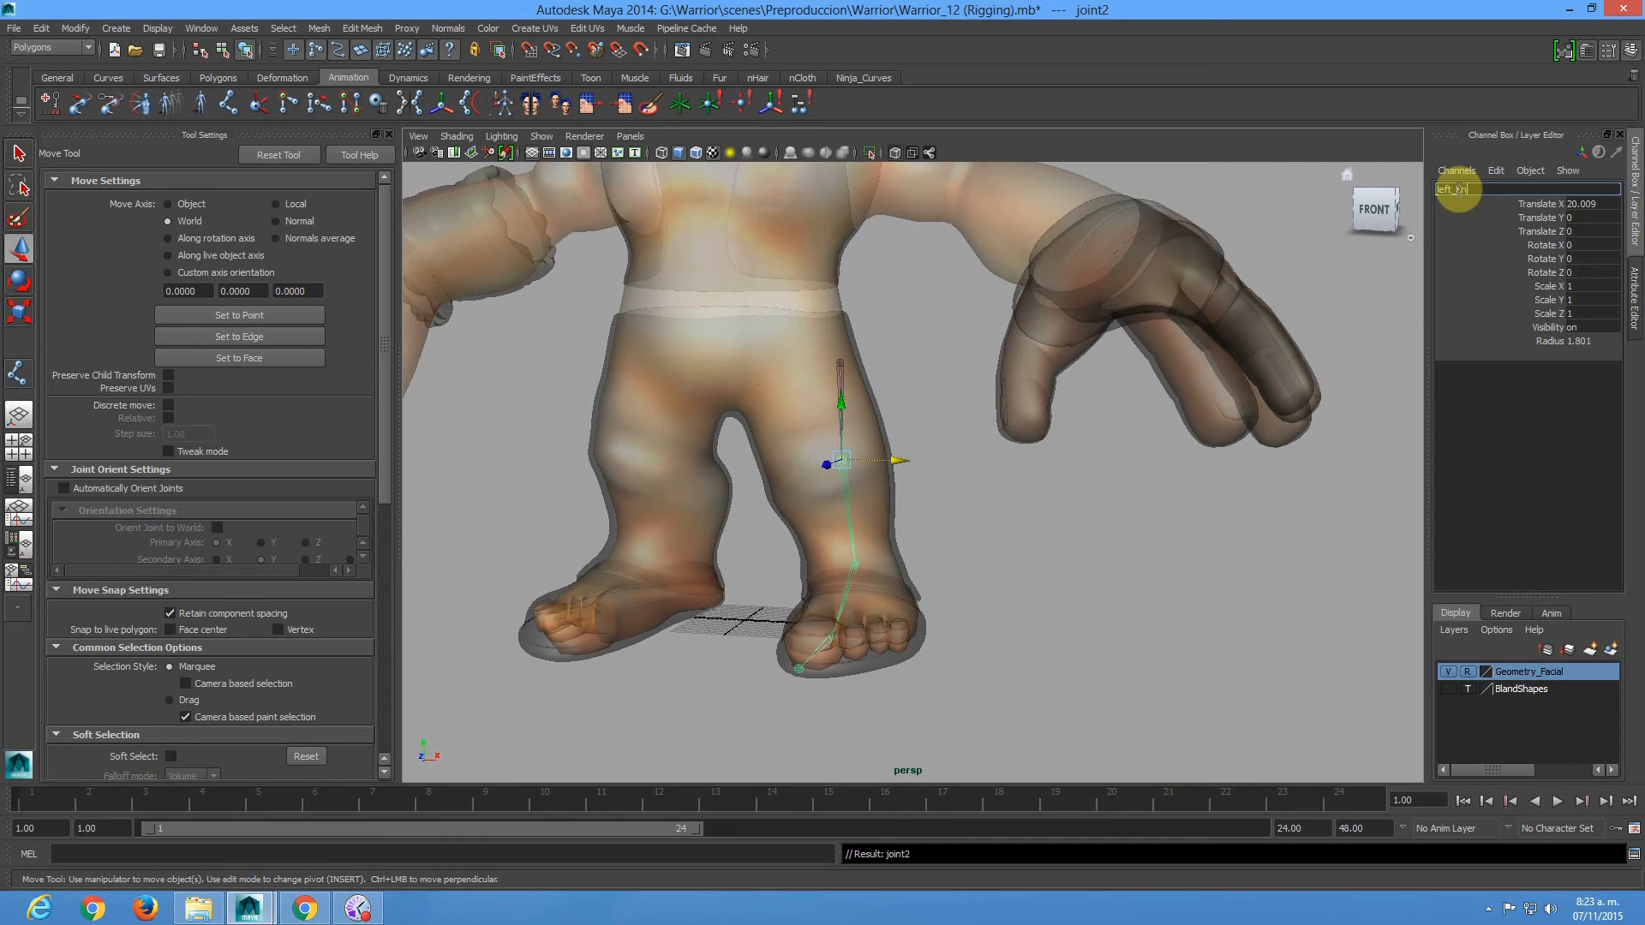
pyautogui.write('left_Knee')
pyautogui.press('Return')
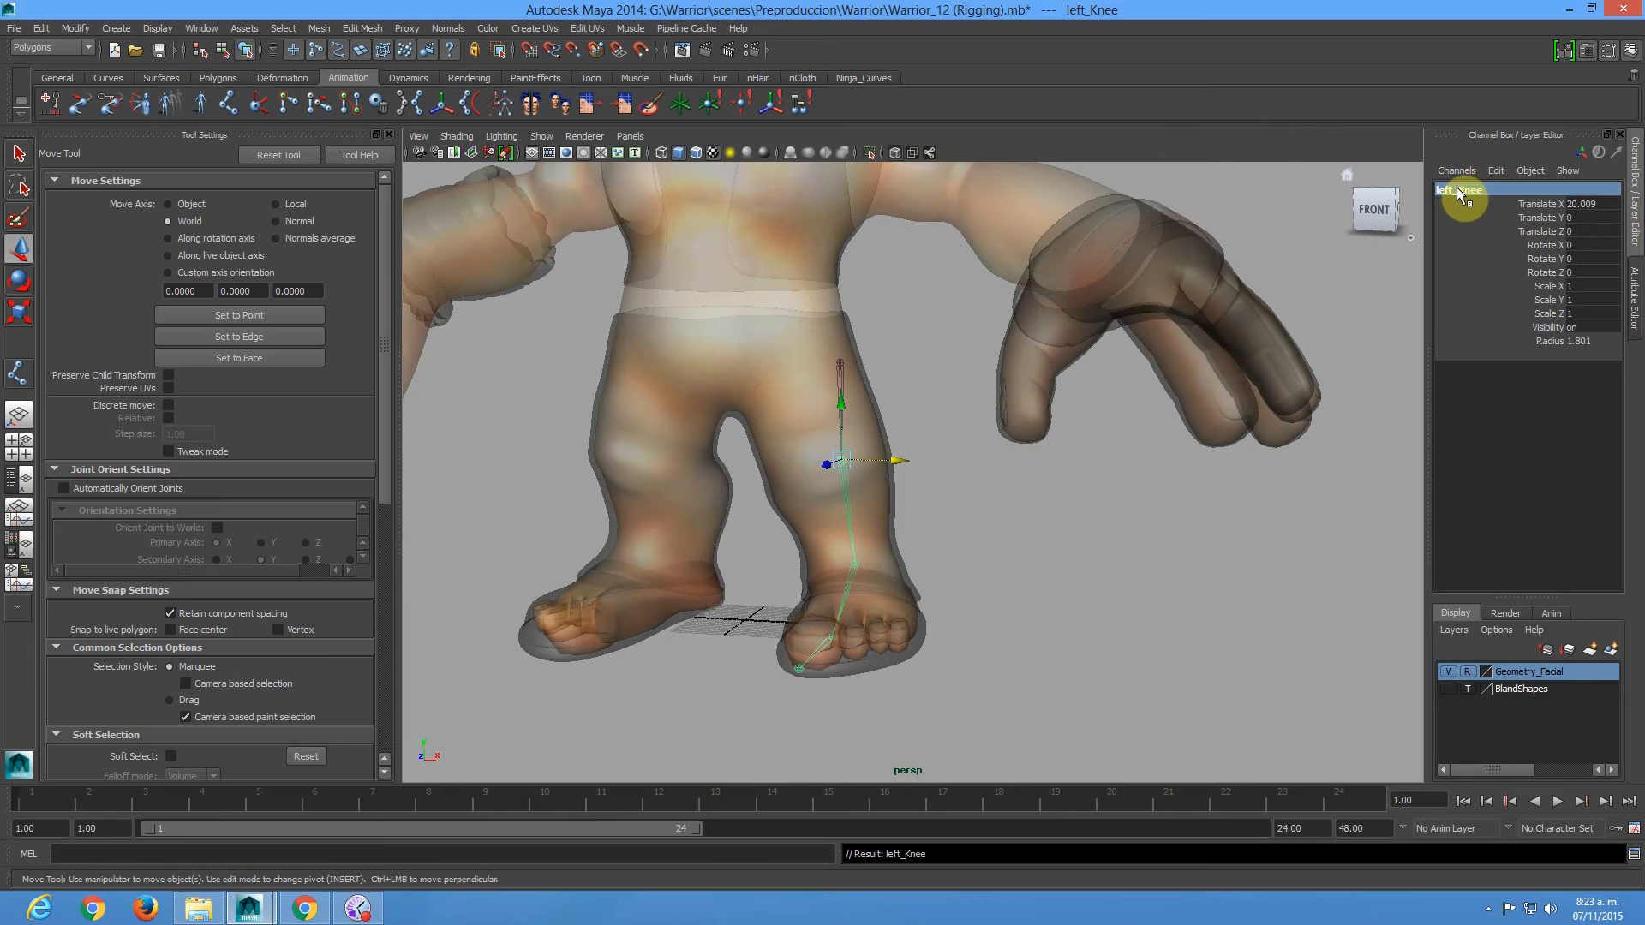
# Select the ankle joint and rename it leftAnkle.
pyautogui.press('Down')
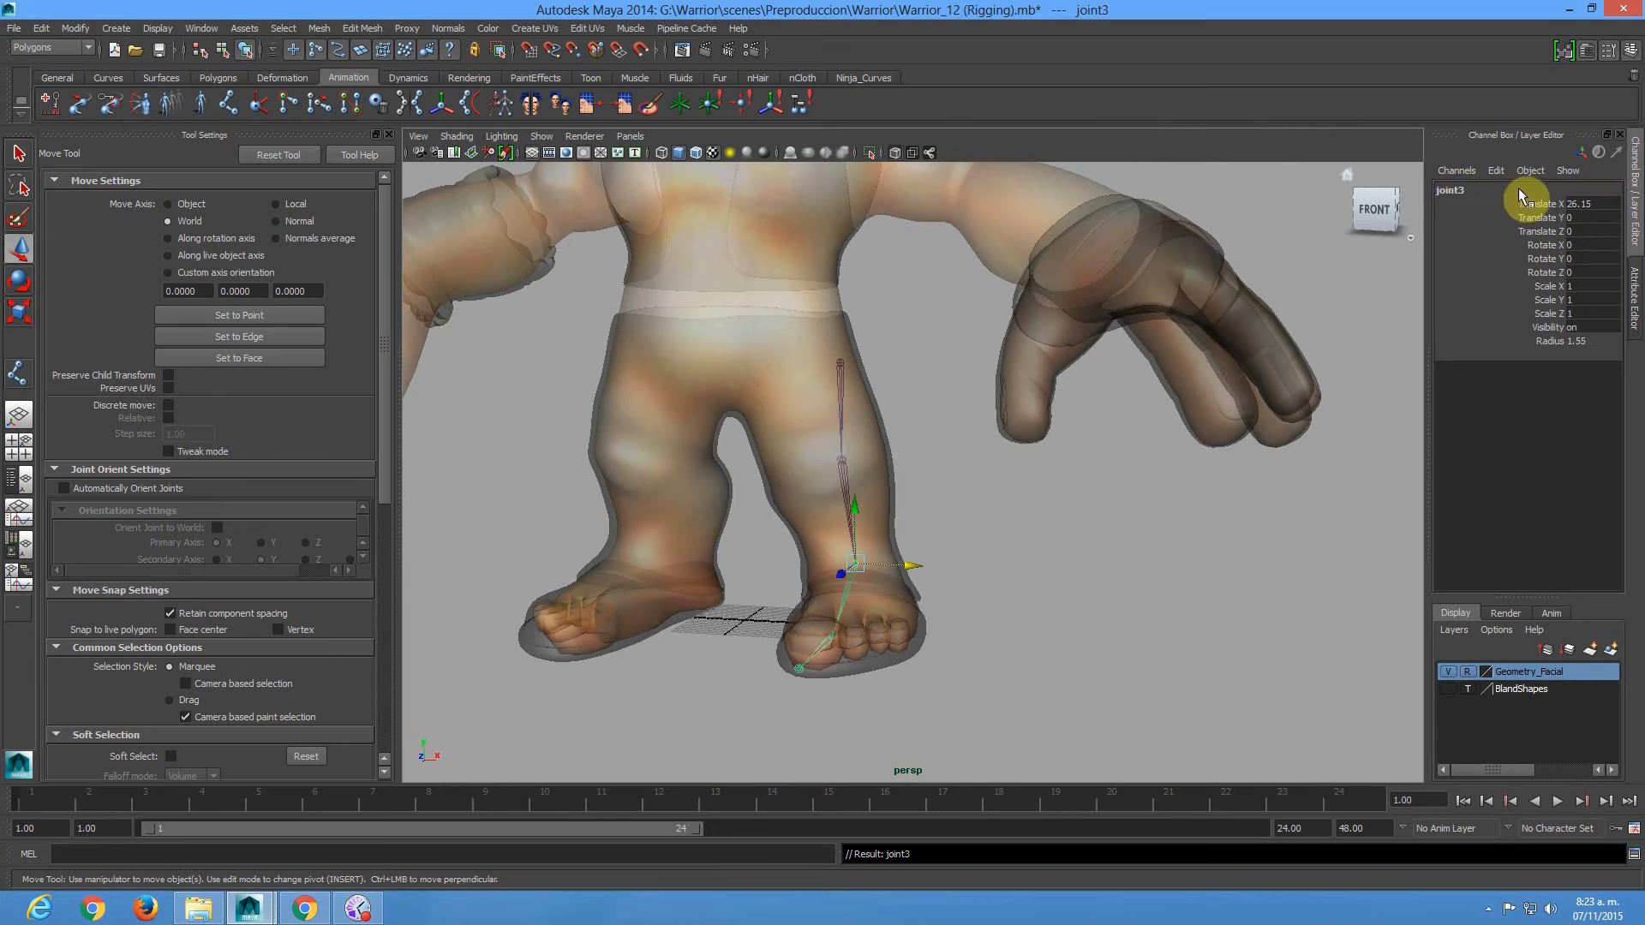
pyautogui.doubleClick(1455, 190)
pyautogui.press('BackSpace')
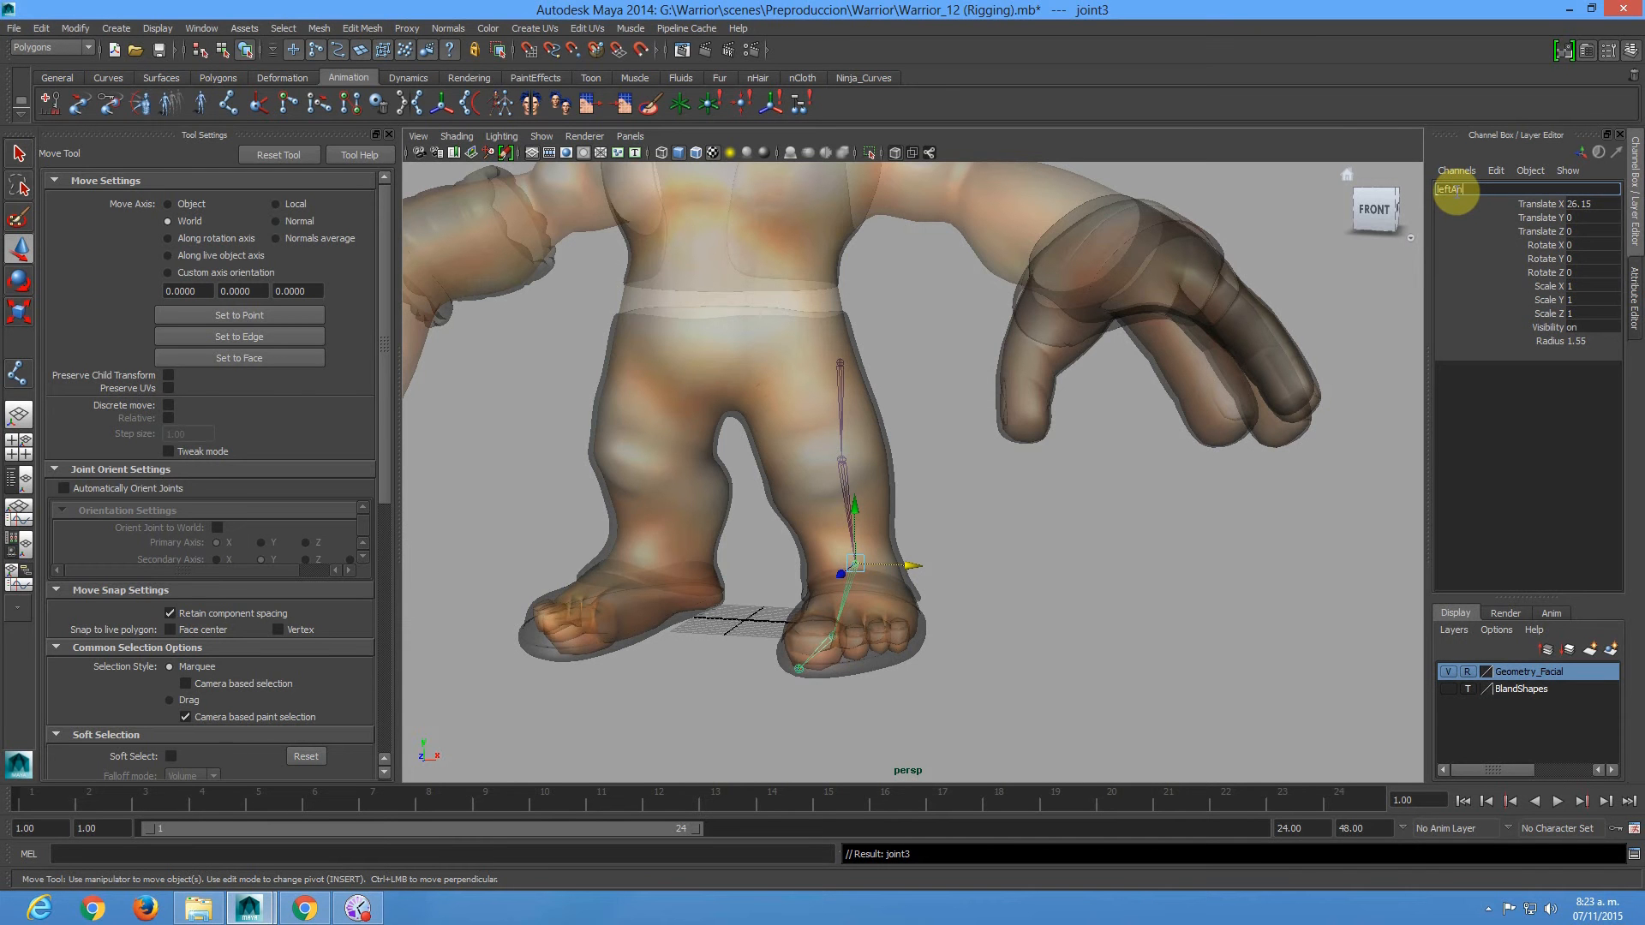
pyautogui.write('leftAnkle')
pyautogui.press('Return')
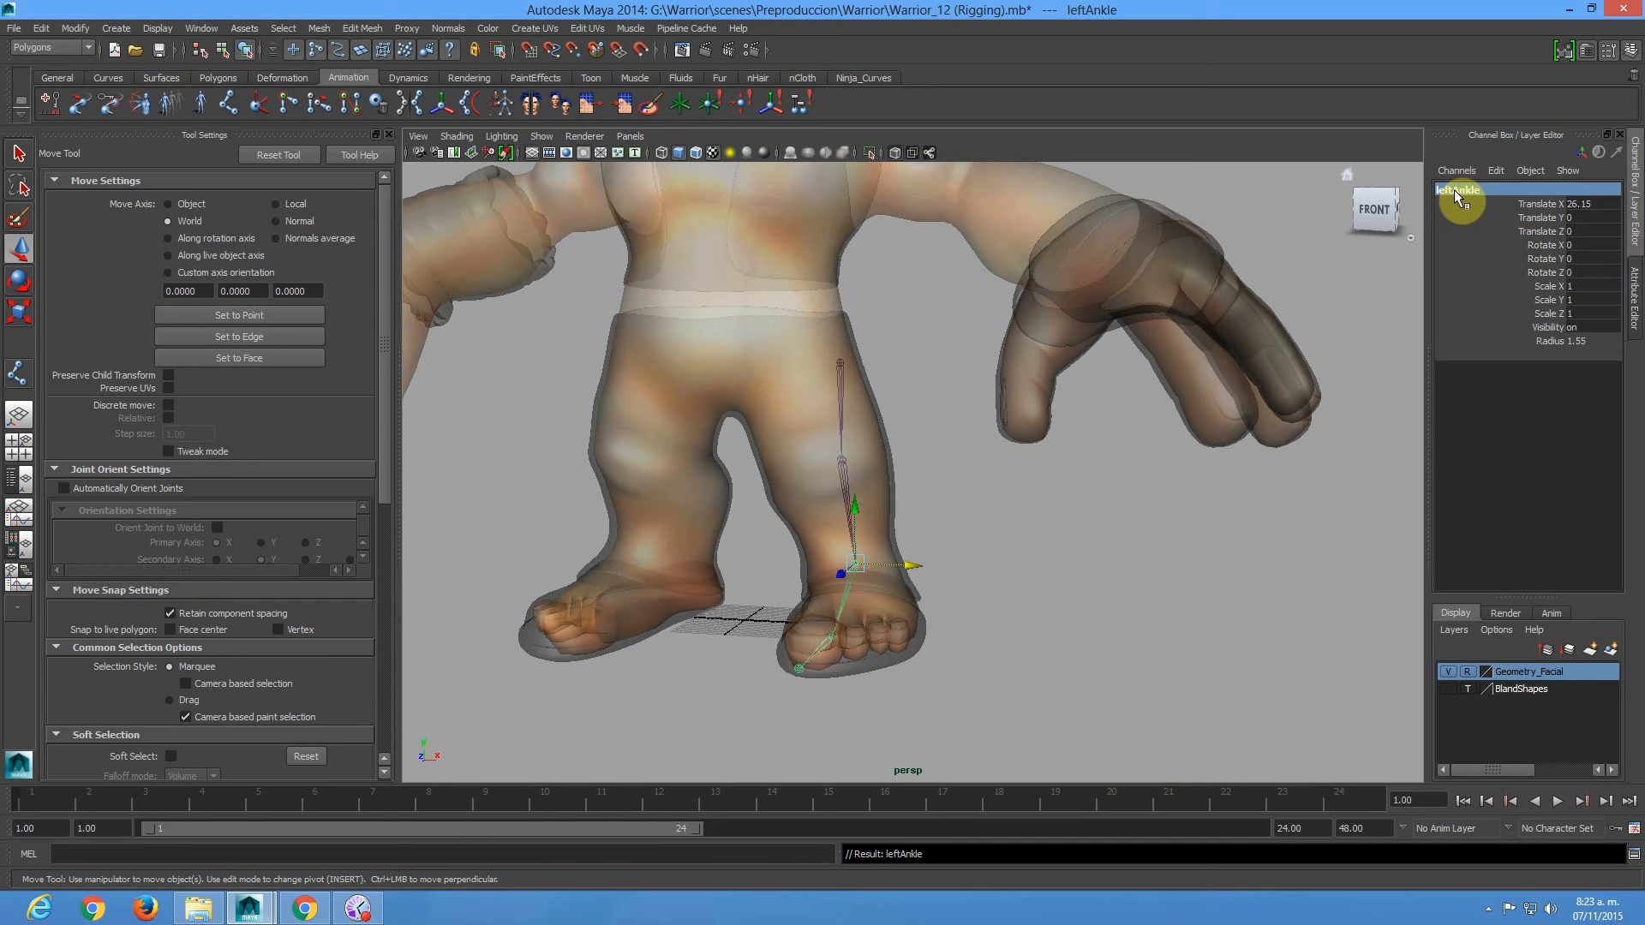
# Return to the hip joint and rename it leftHip, without the underscore.
pyautogui.keyDown('alt'); pyautogui.moveTo(1053, 440); pyautogui.dragTo(1009, 488); pyautogui.keyUp('alt')
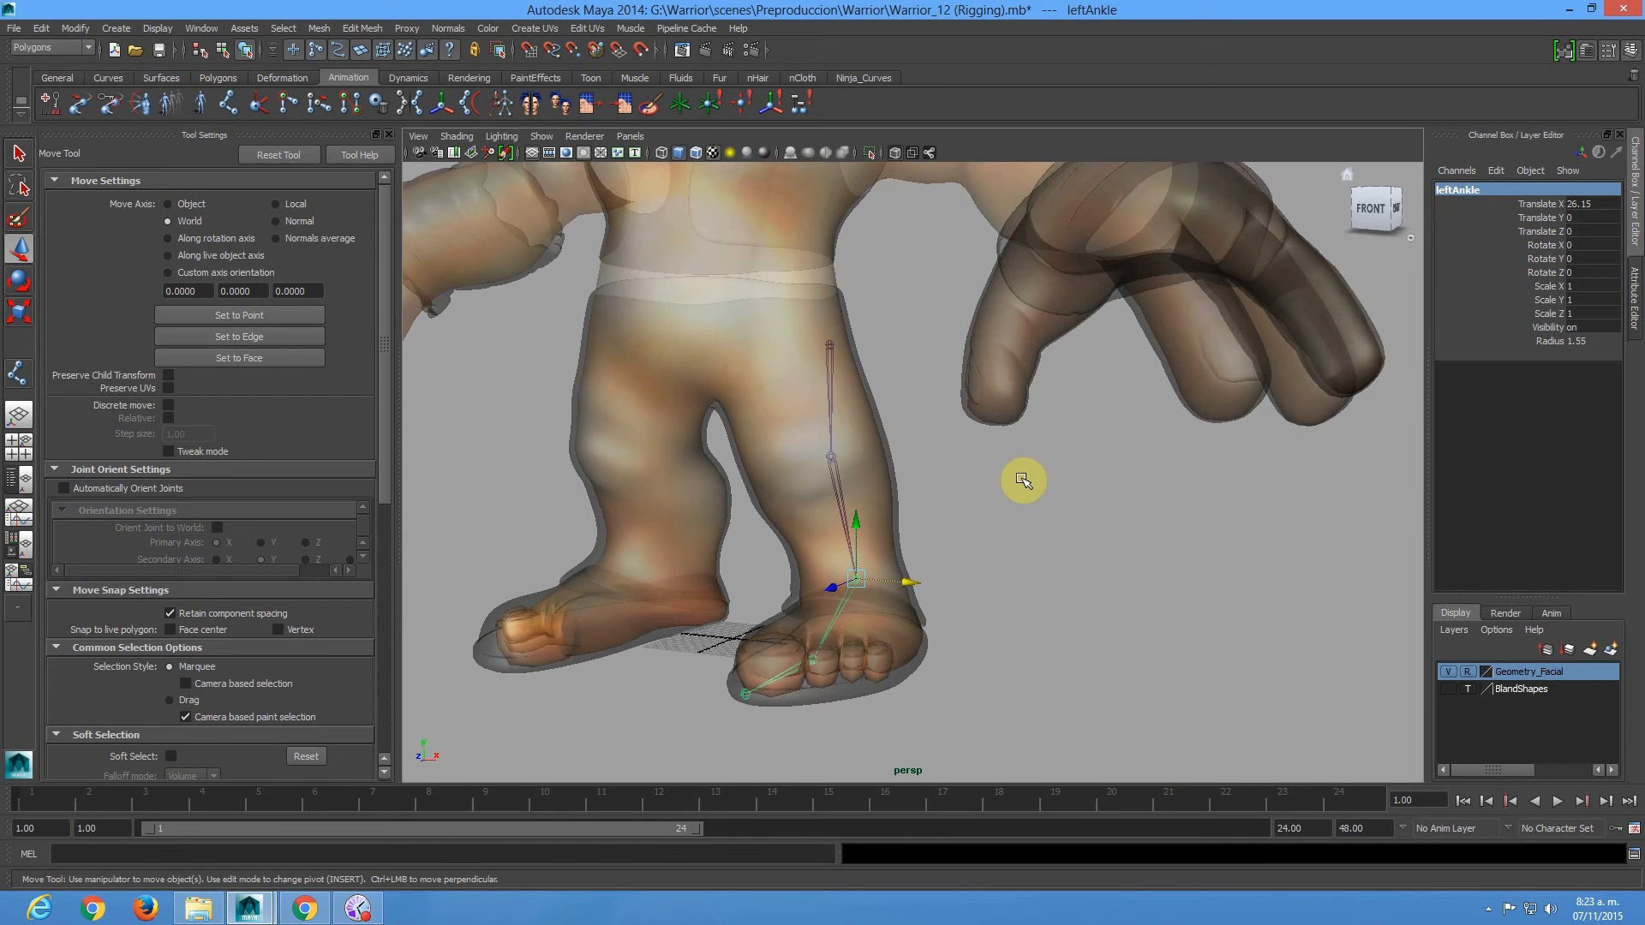
pyautogui.press('Up')
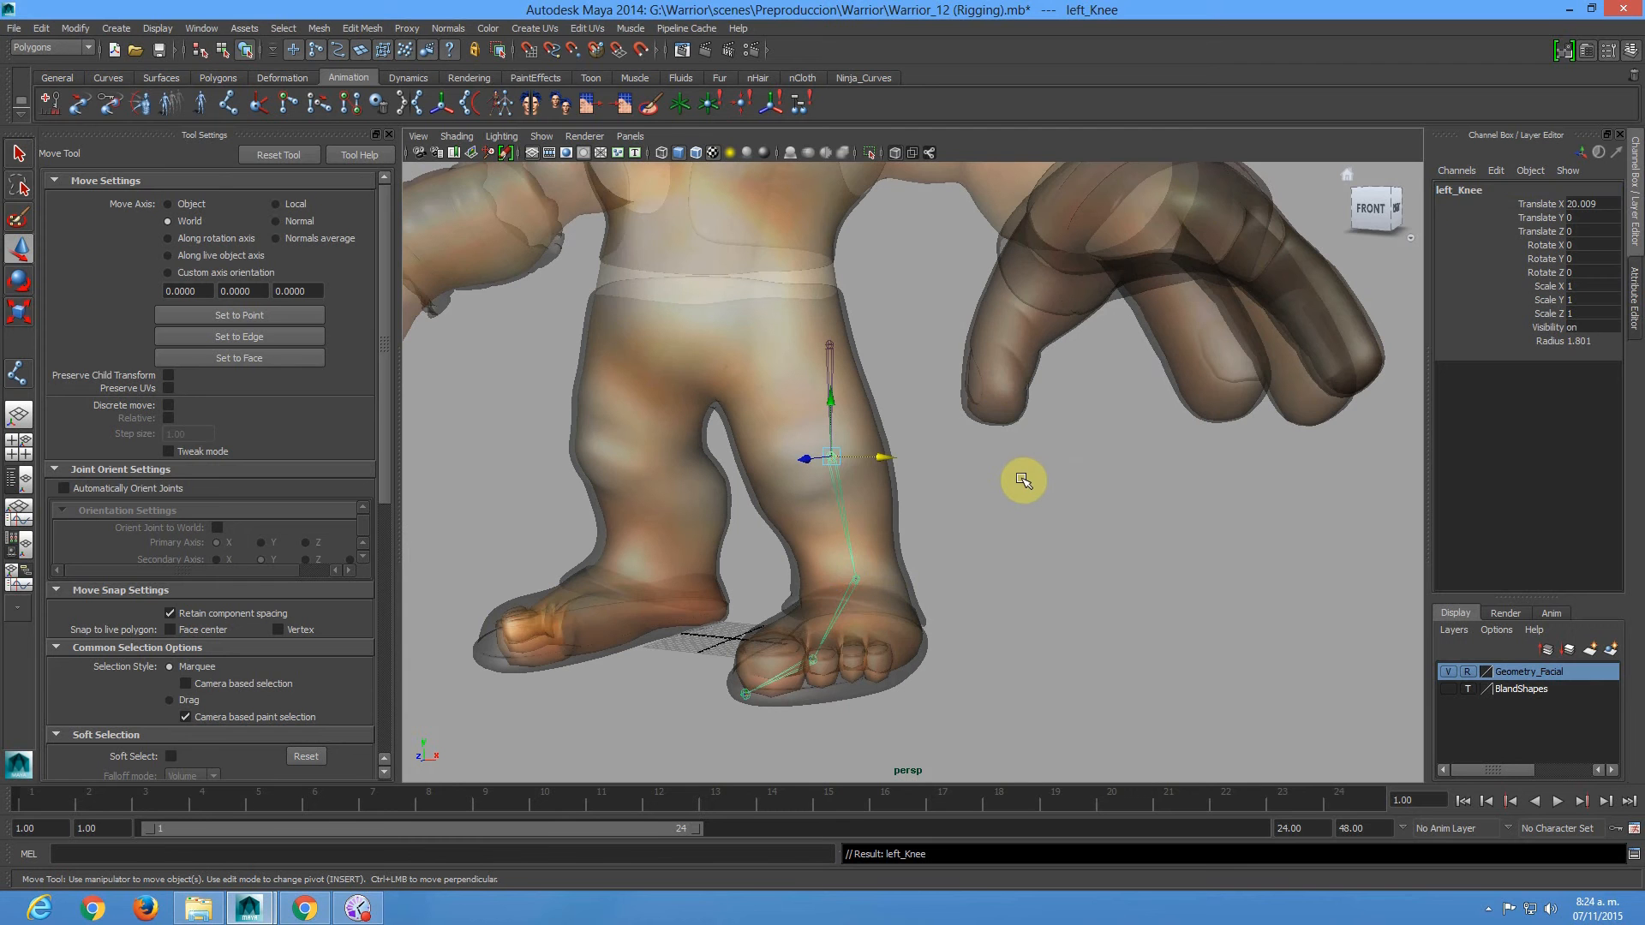
pyautogui.press('Up')
pyautogui.press('Down')
pyautogui.press('Up')
pyautogui.doubleClick(1457, 190)
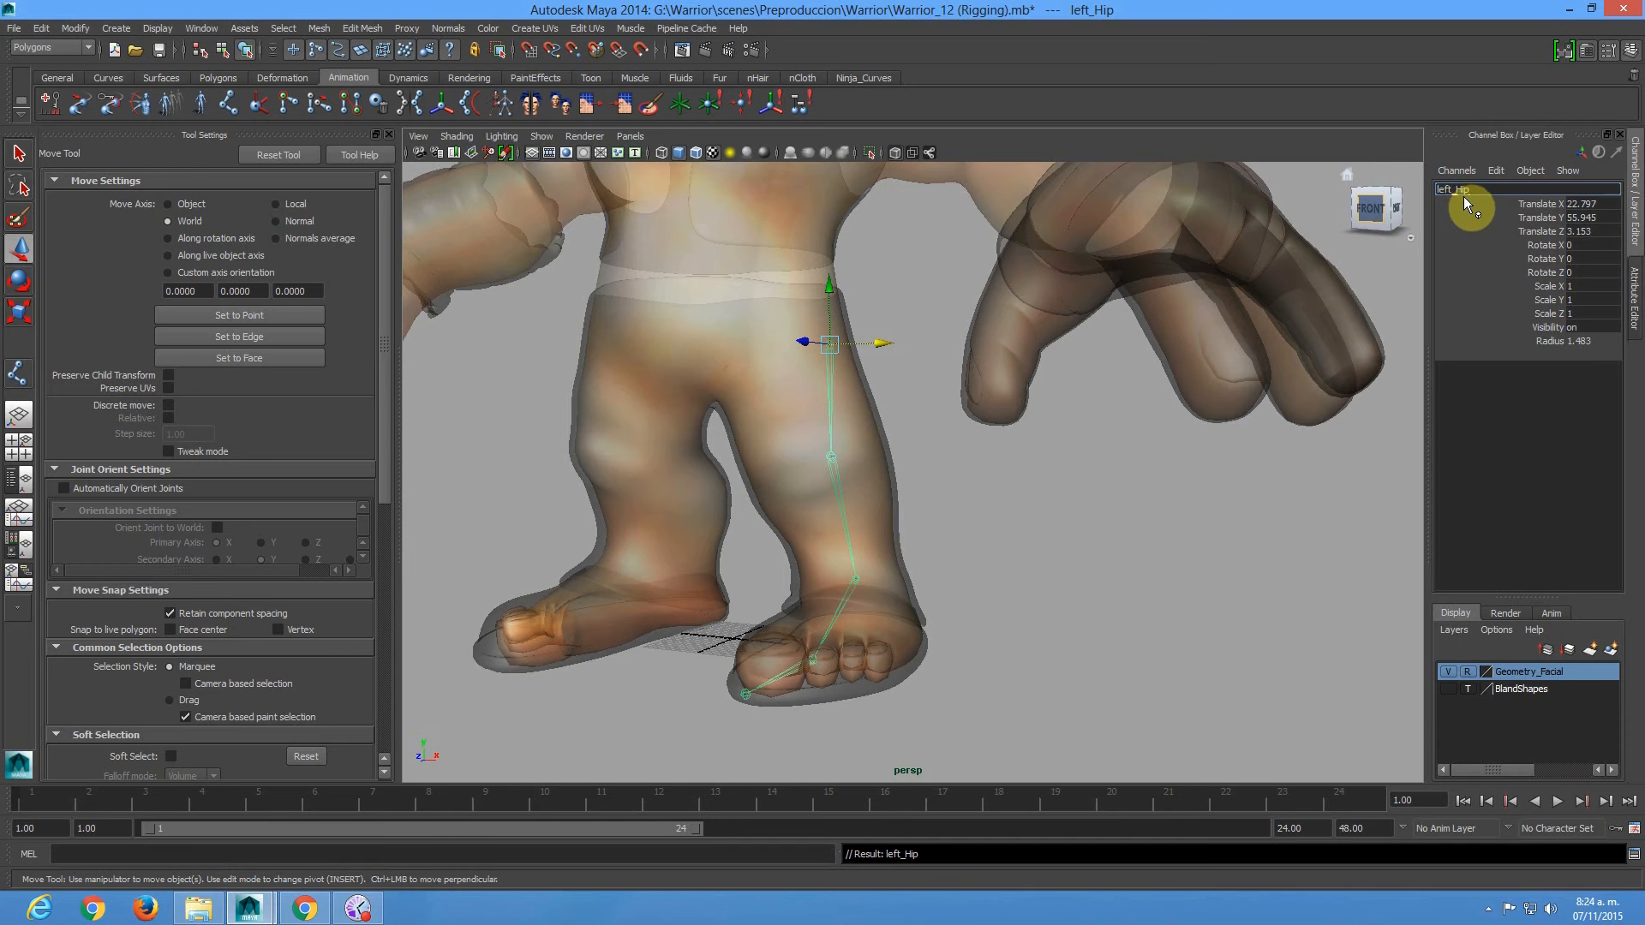
pyautogui.press('Return')
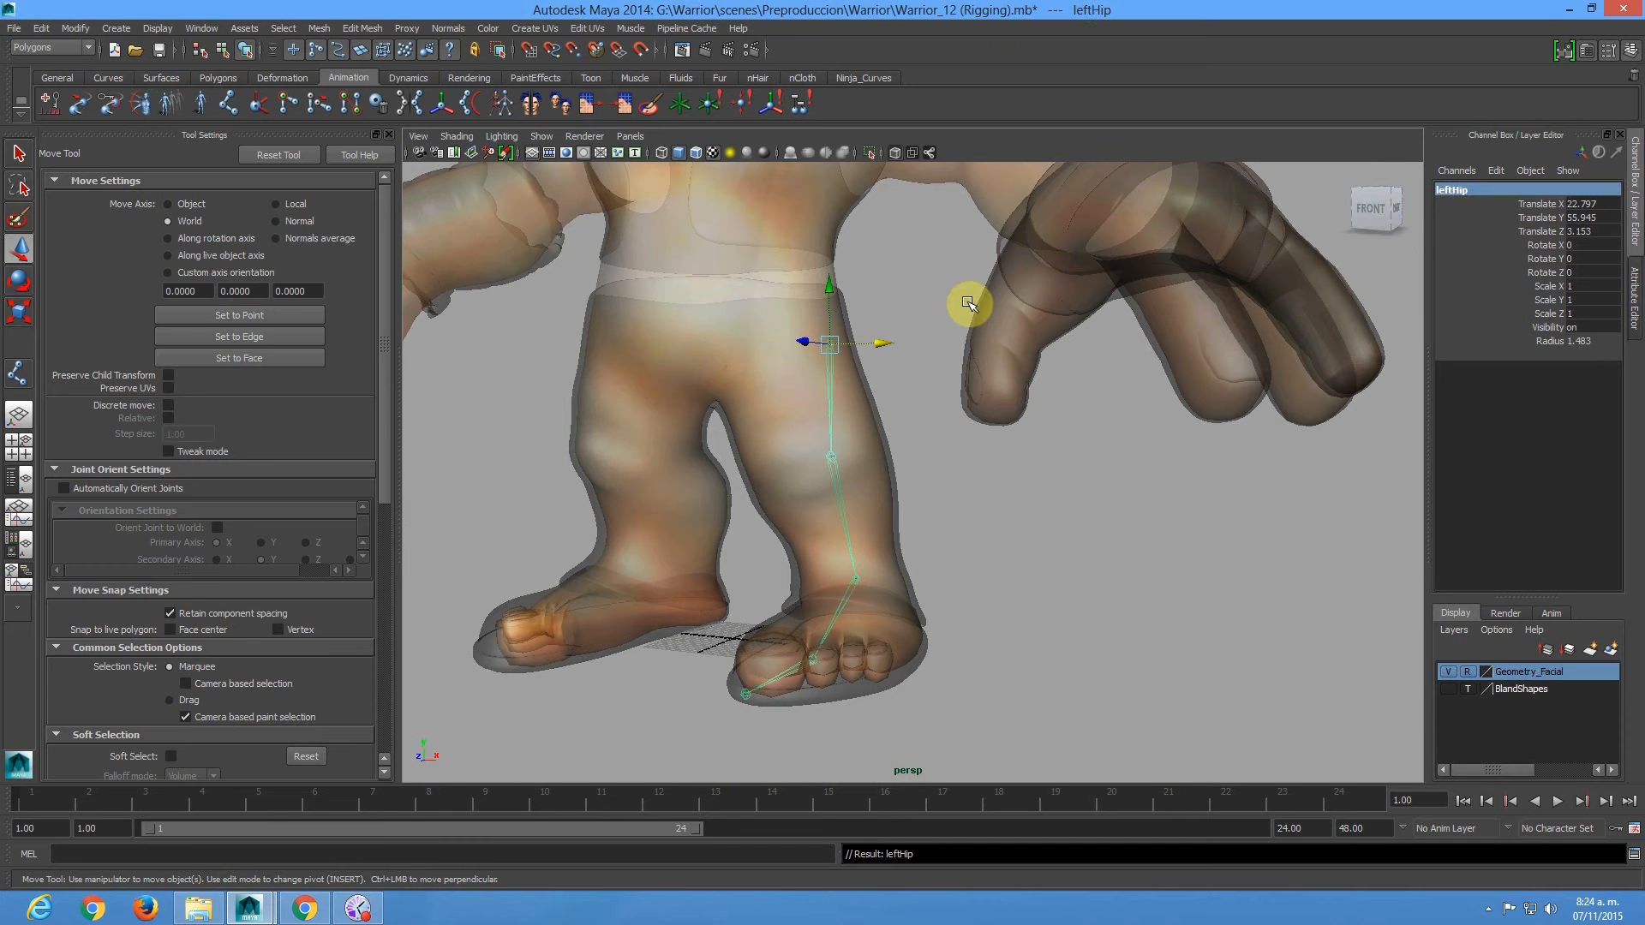
# Select the knee joint and rename it leftKnee, without the underscore.
pyautogui.press('Down')
pyautogui.doubleClick(1459, 189)
pyautogui.click(1456, 190)
pyautogui.press('BackSpace')
pyautogui.press('Return')
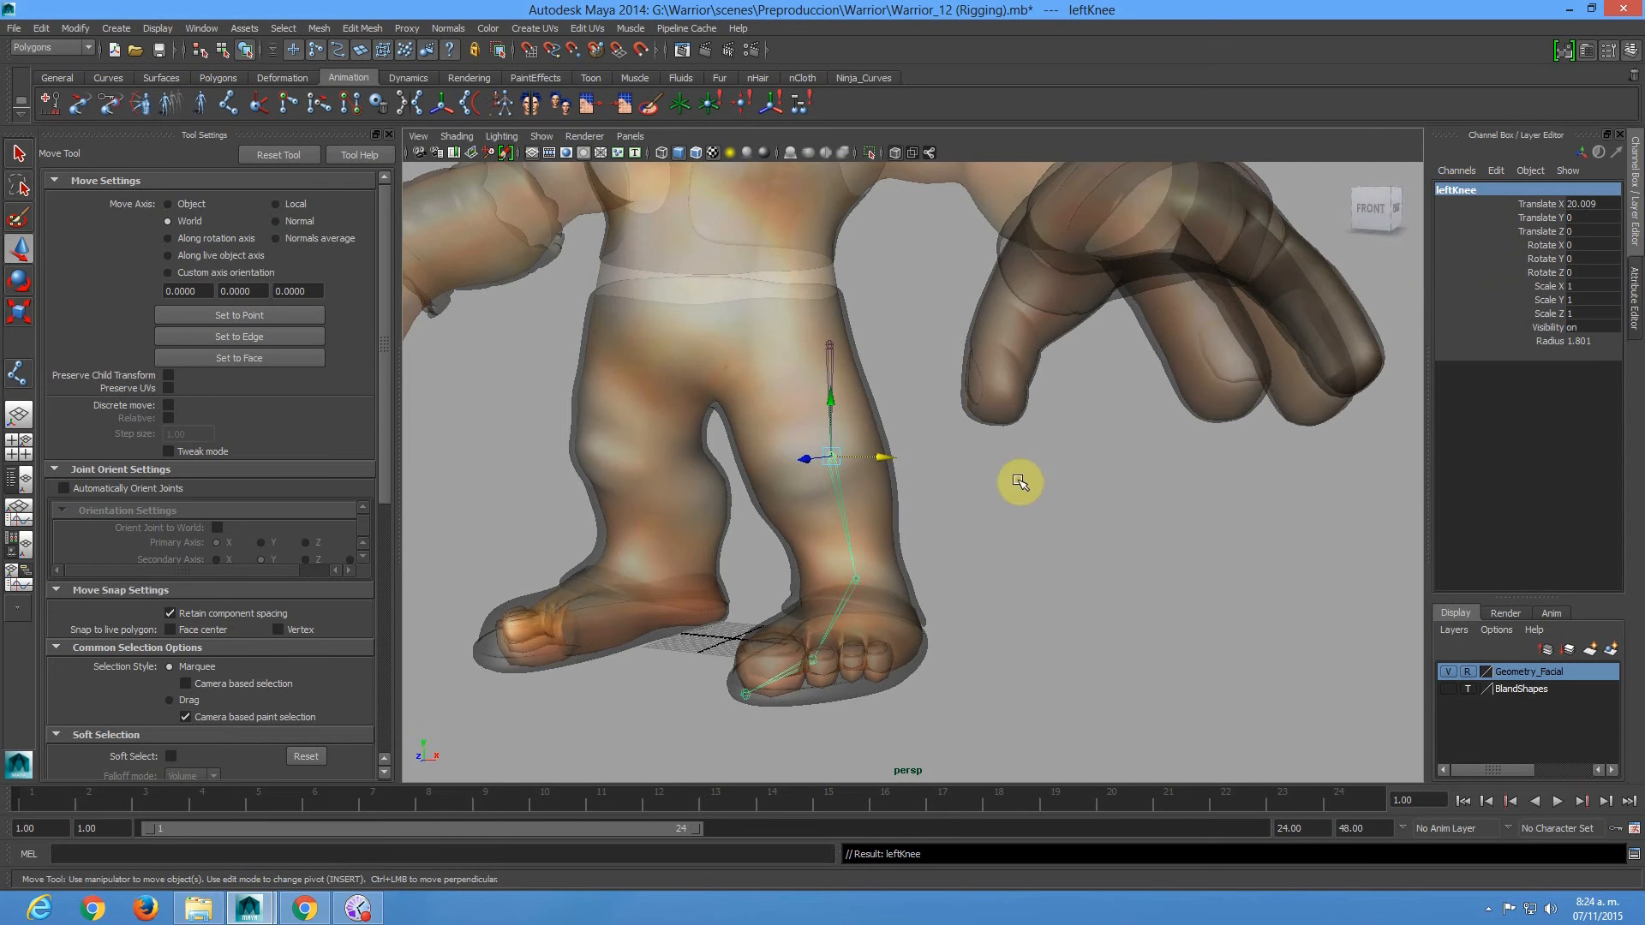
# Select the joint at the ball of the foot, below the ankle in the chain, and rename it leftFoot.
pyautogui.press('Down')
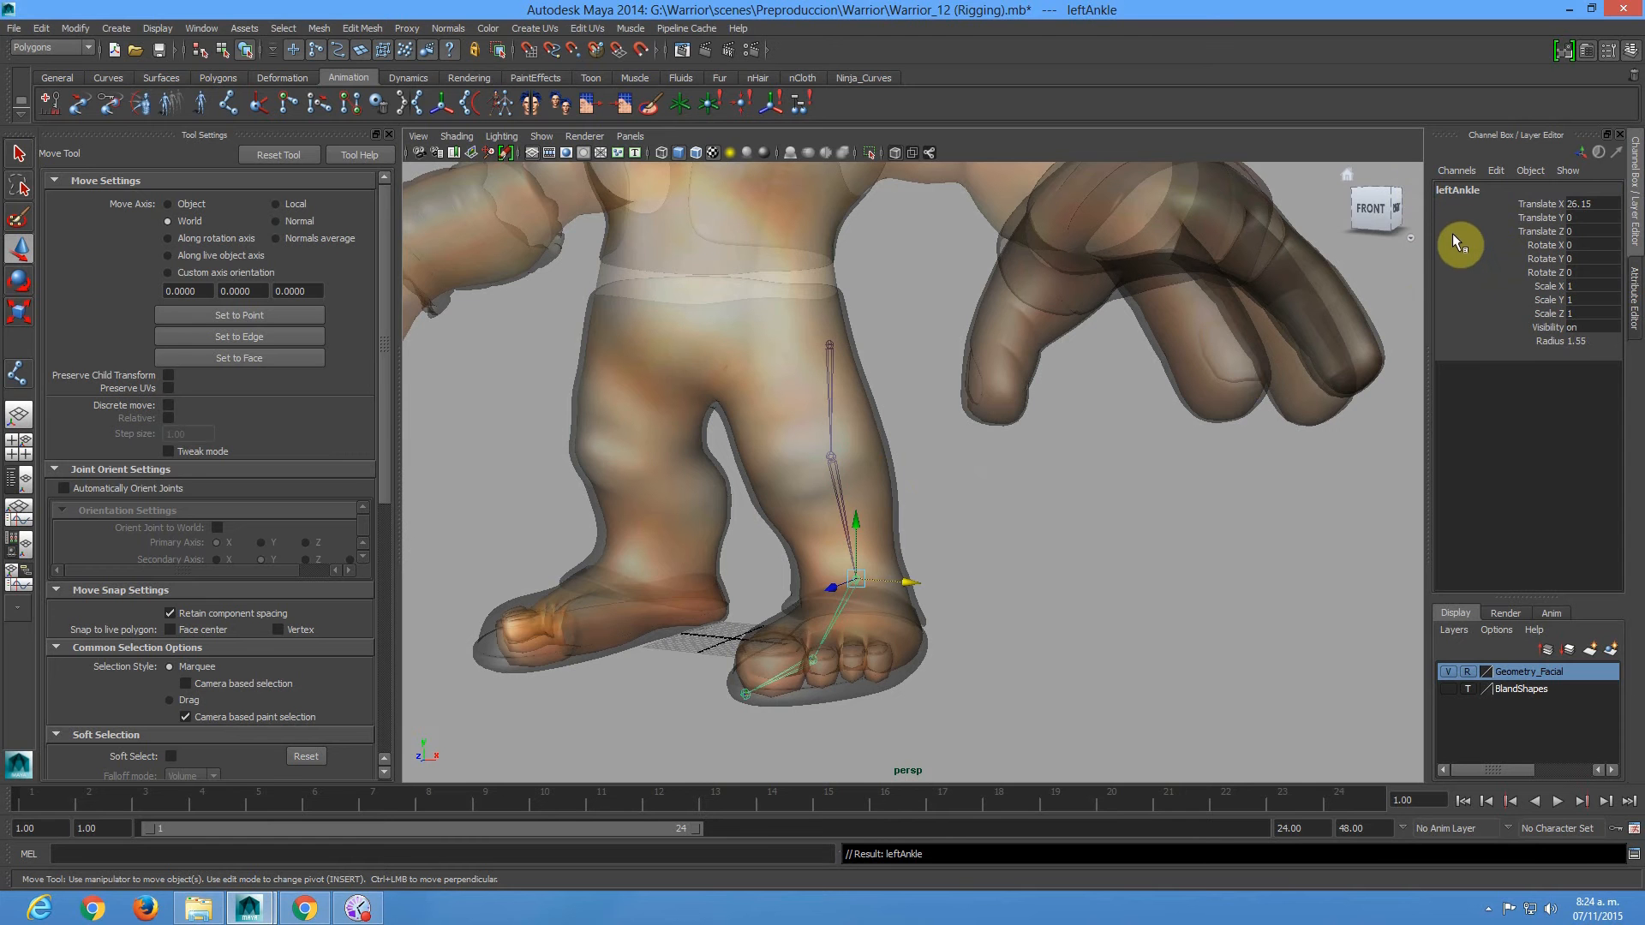
pyautogui.press('Down')
pyautogui.doubleClick(1456, 188)
pyautogui.write('leftFoot')
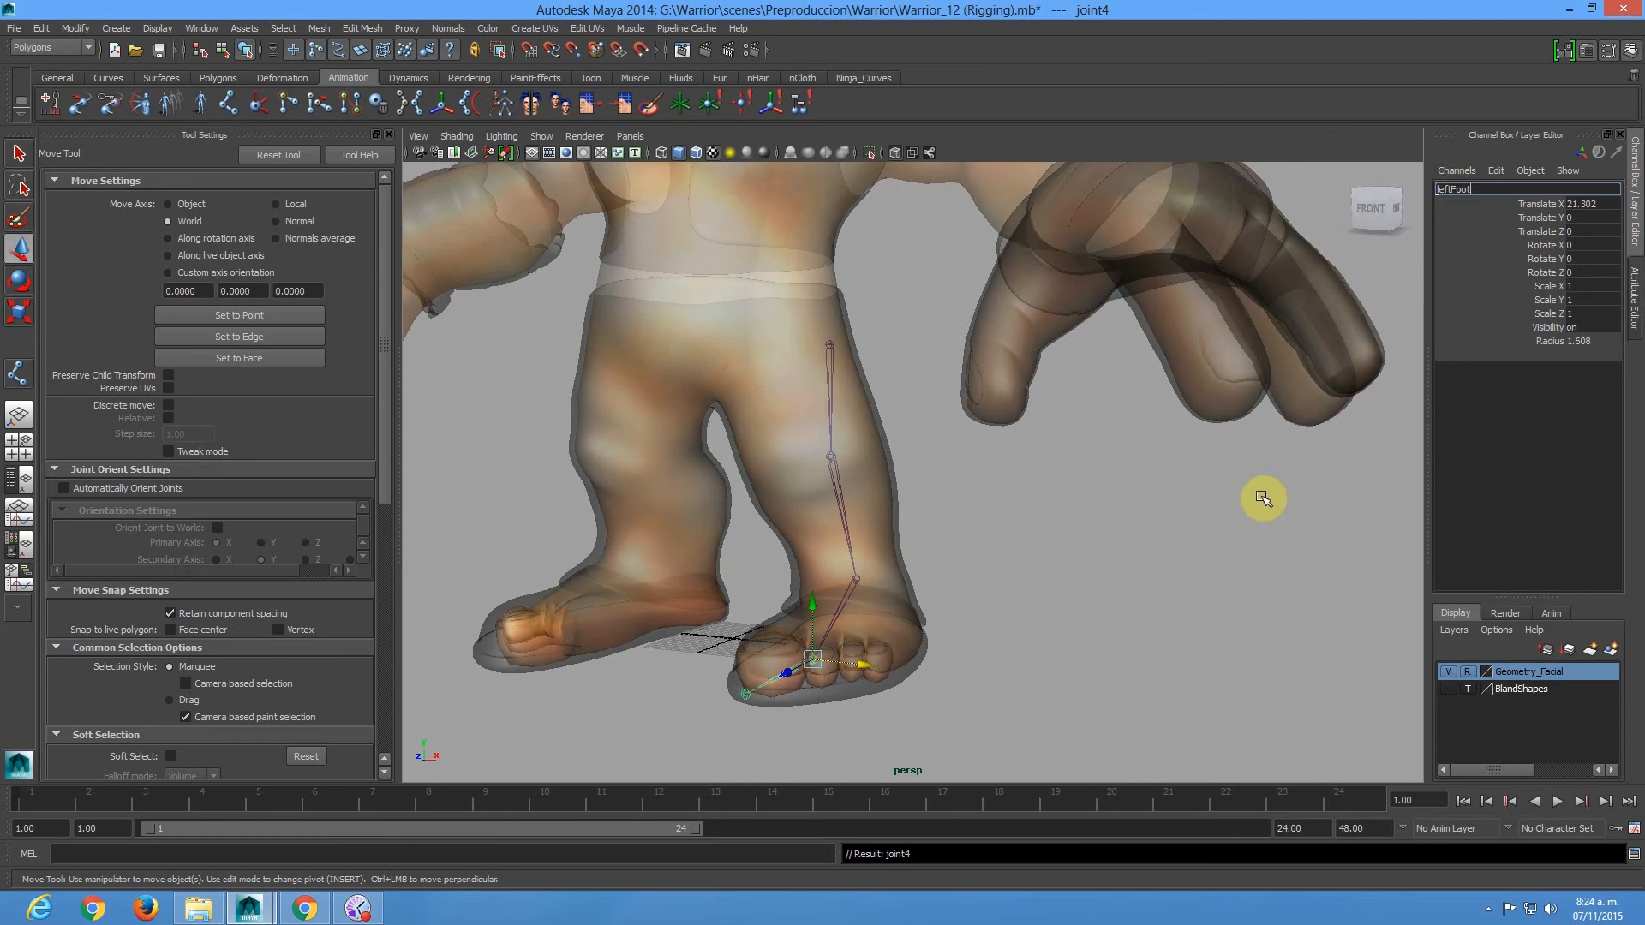
pyautogui.press('Return')
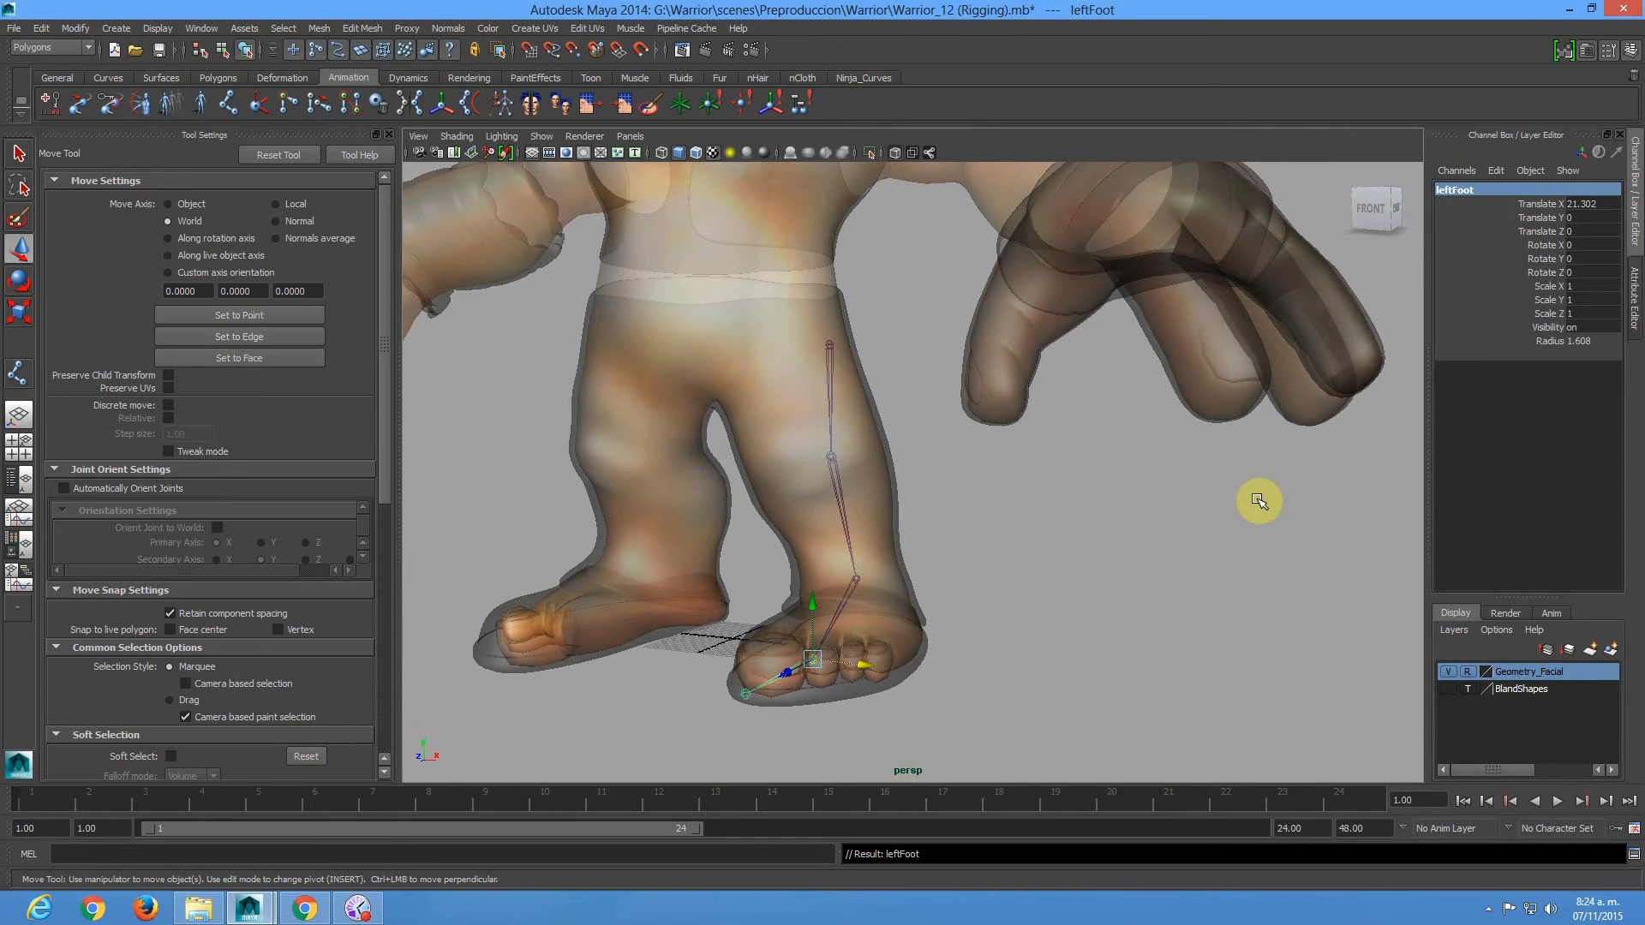
# Select the last joint of the leg chain at the toe tip and rename it leftToe.
pyautogui.press('Down')
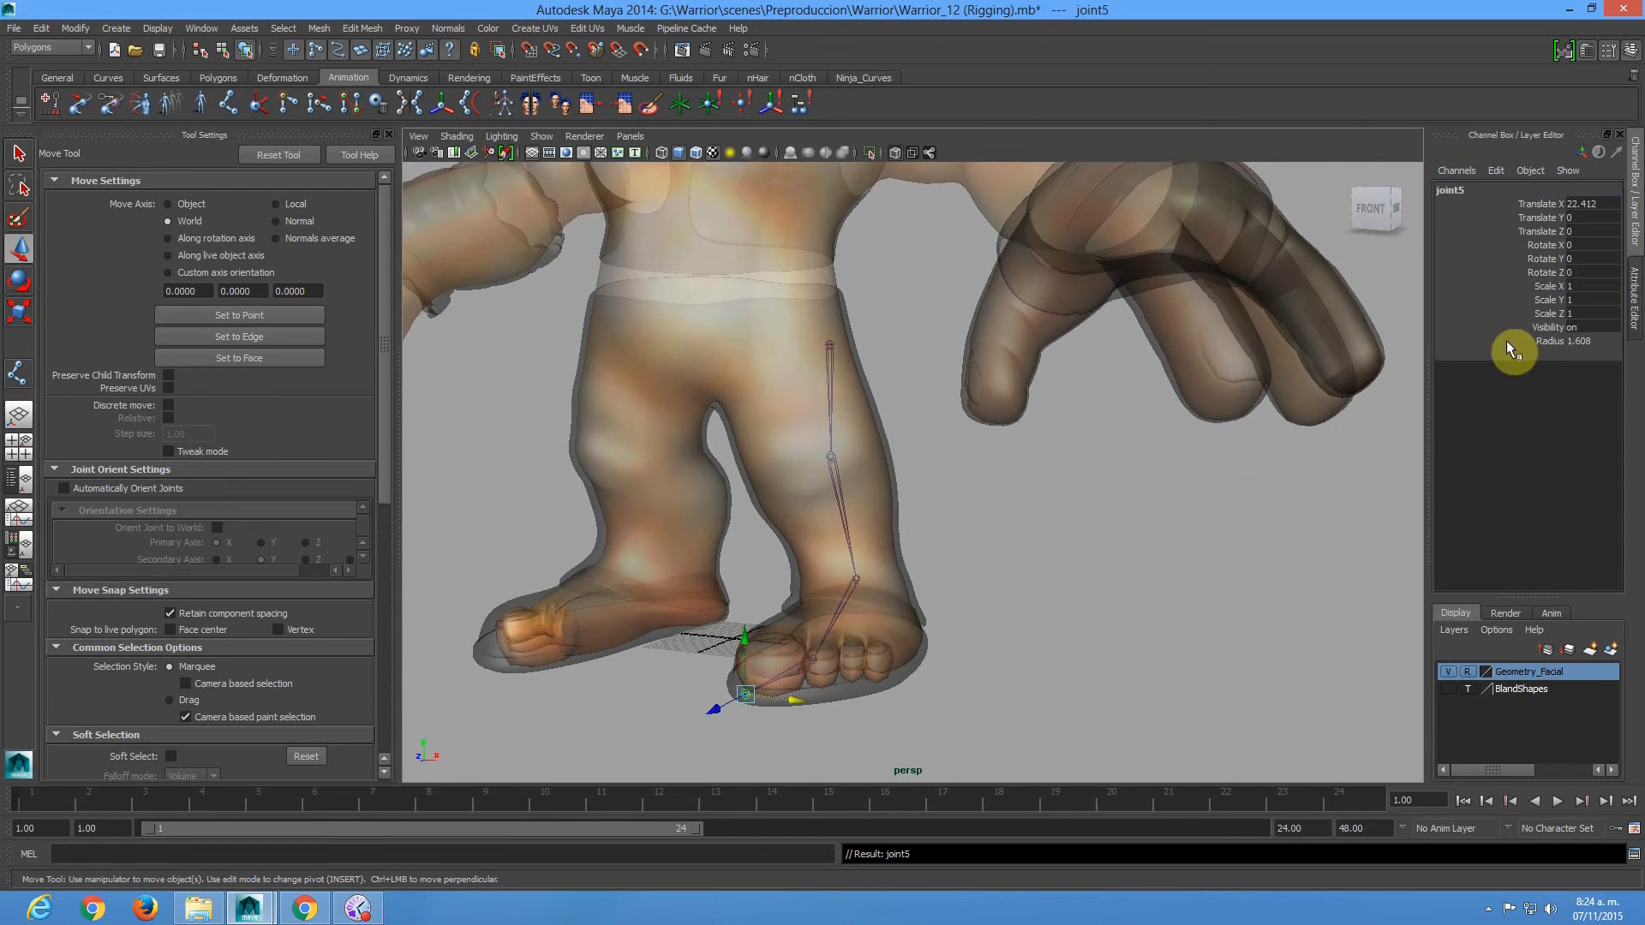
pyautogui.doubleClick(1456, 189)
pyautogui.write('leftToe')
pyautogui.press('Return')
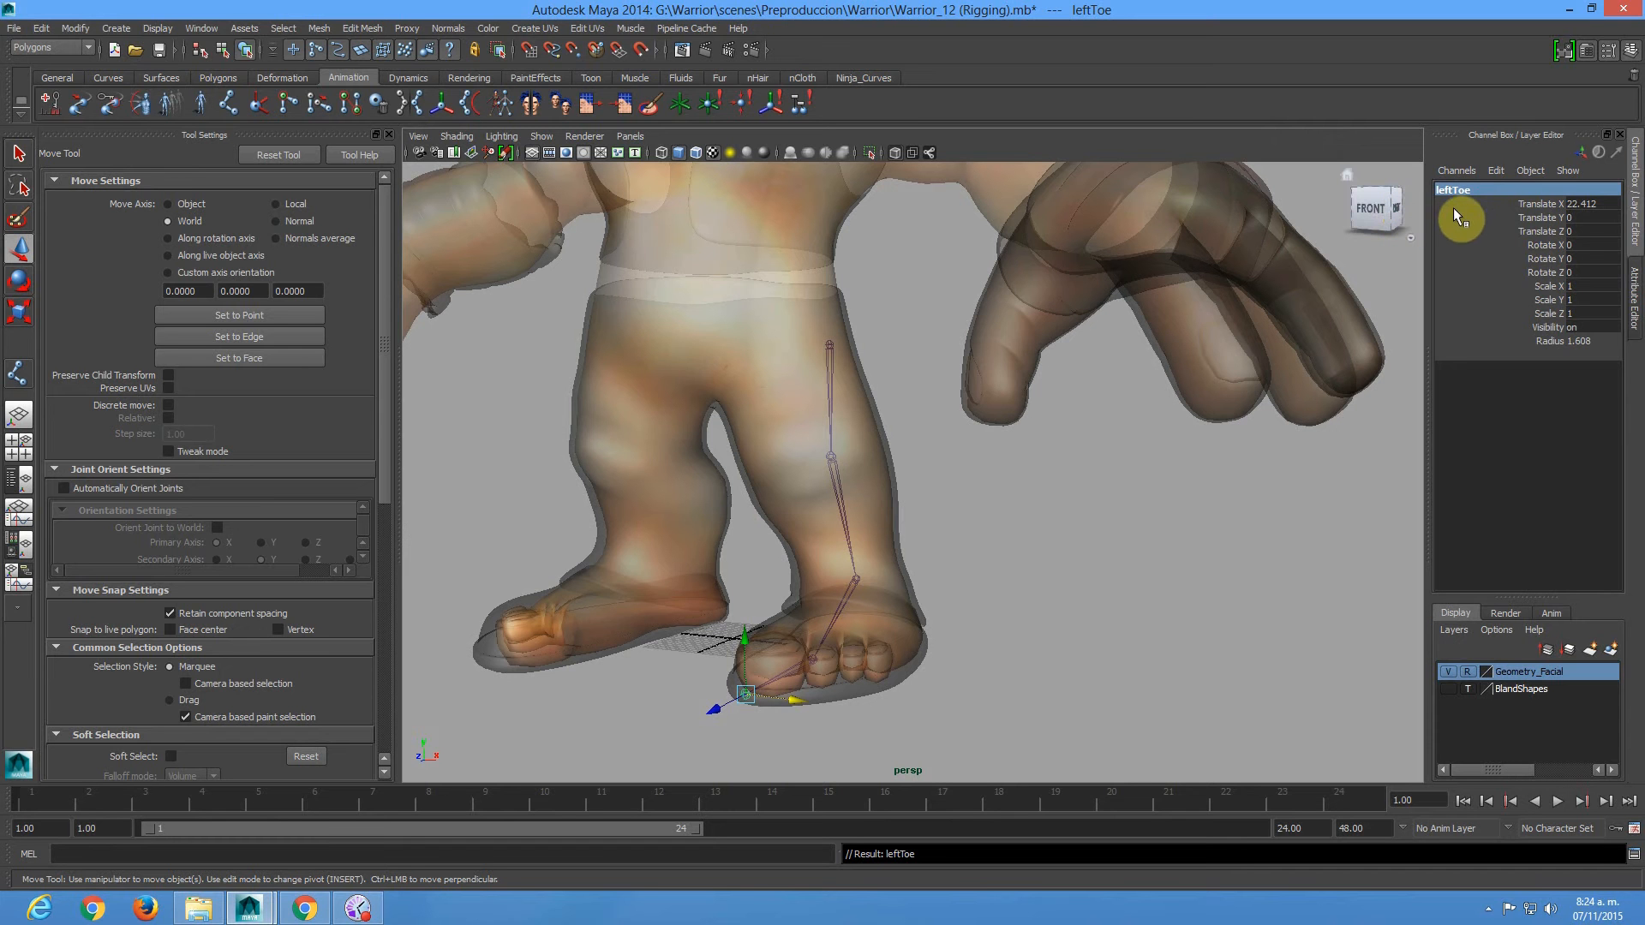
# Walk through the leg chain between leftToe and leftHip to check the name of every joint.
pyautogui.press('Up')
pyautogui.press('Down')
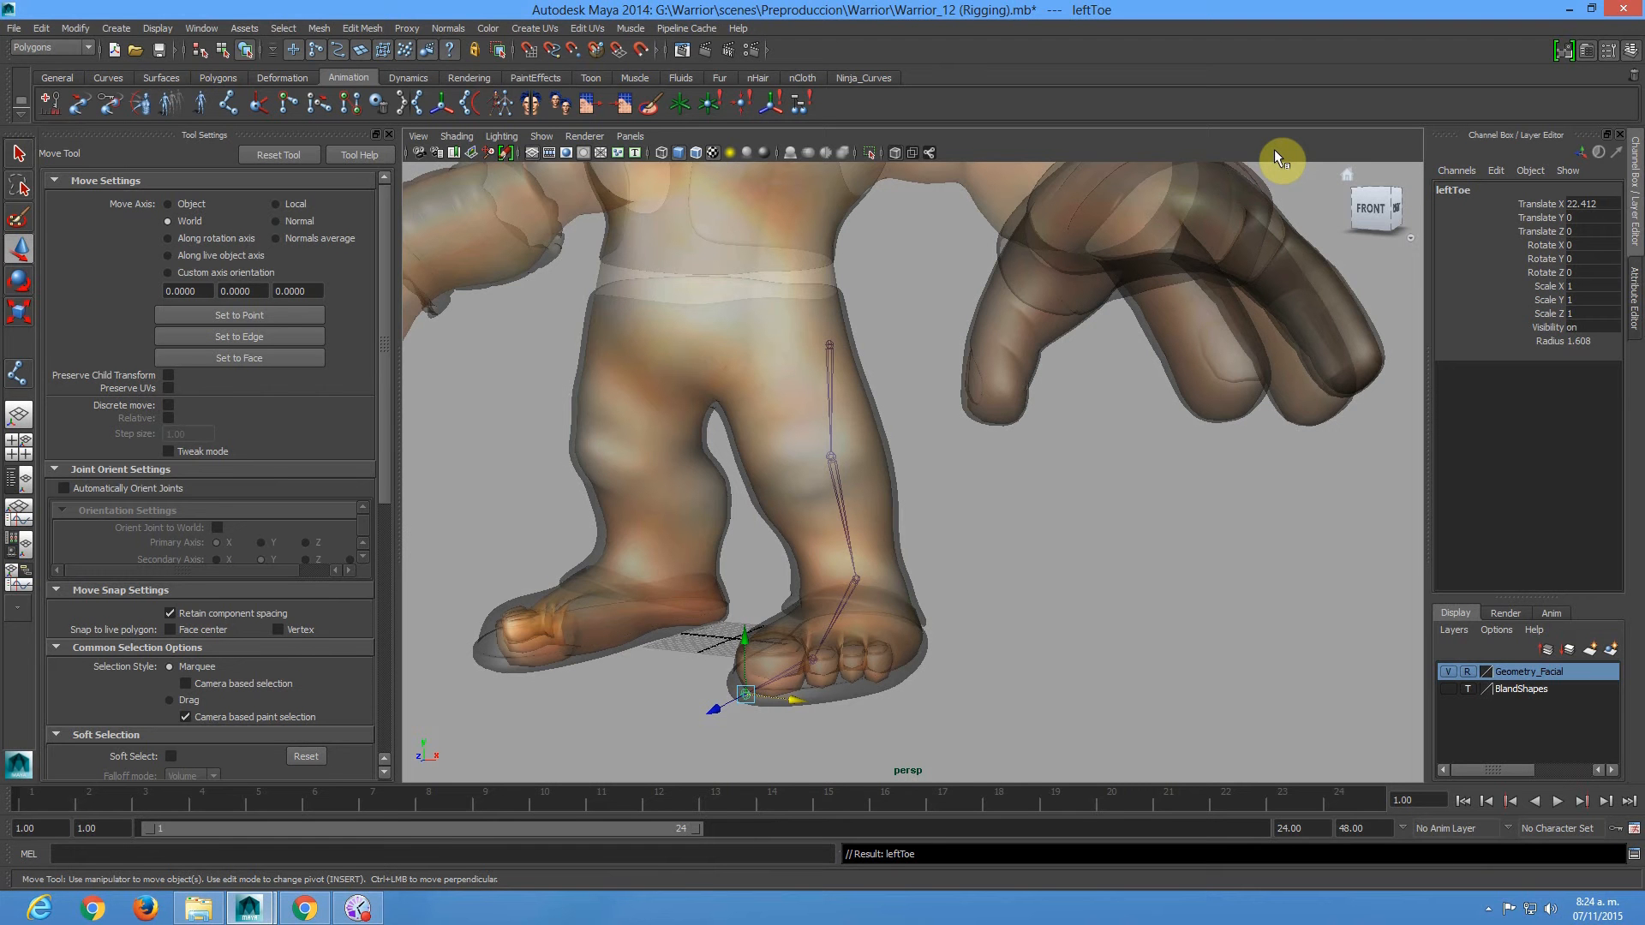
pyautogui.press('Up')
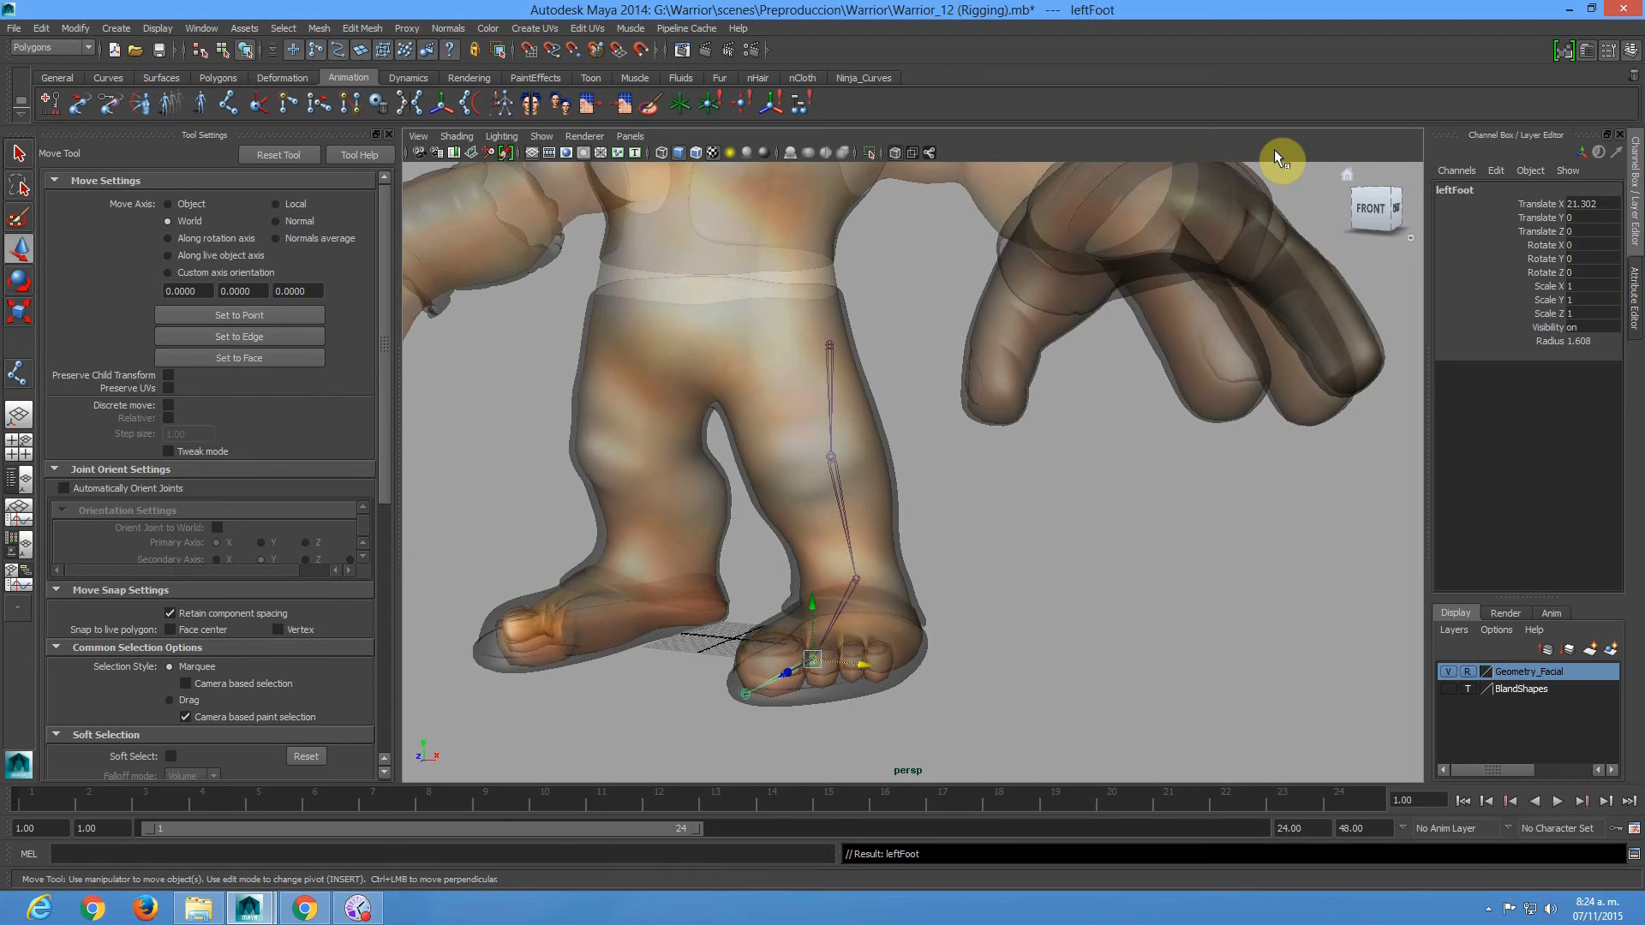
pyautogui.press('Up')
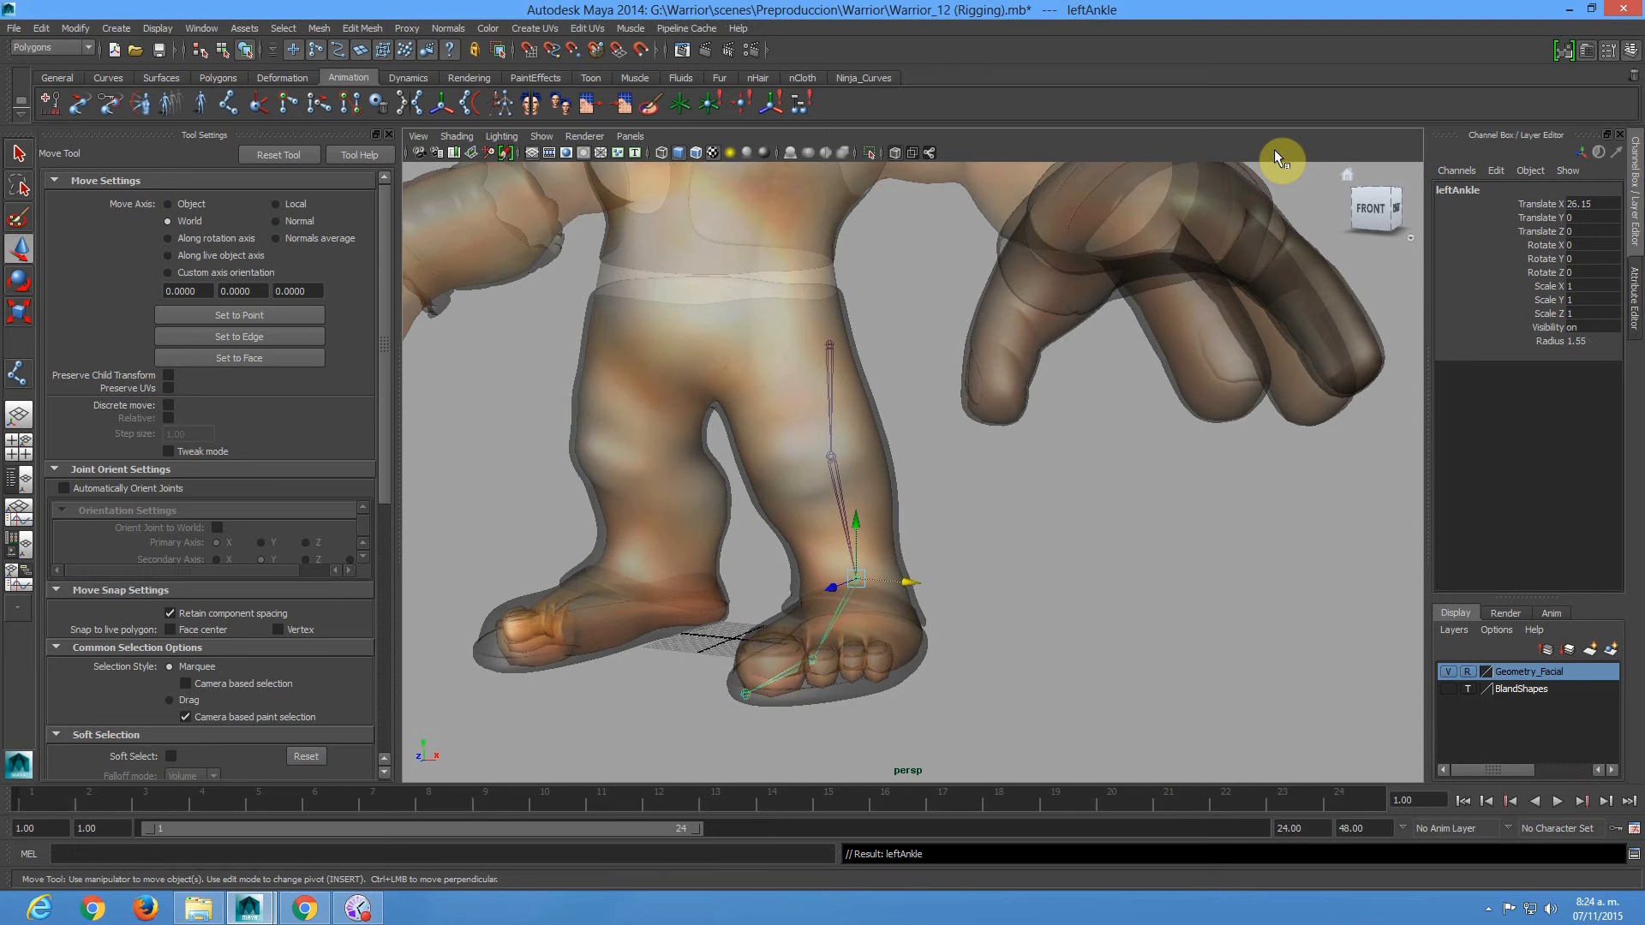
pyautogui.press('Up')
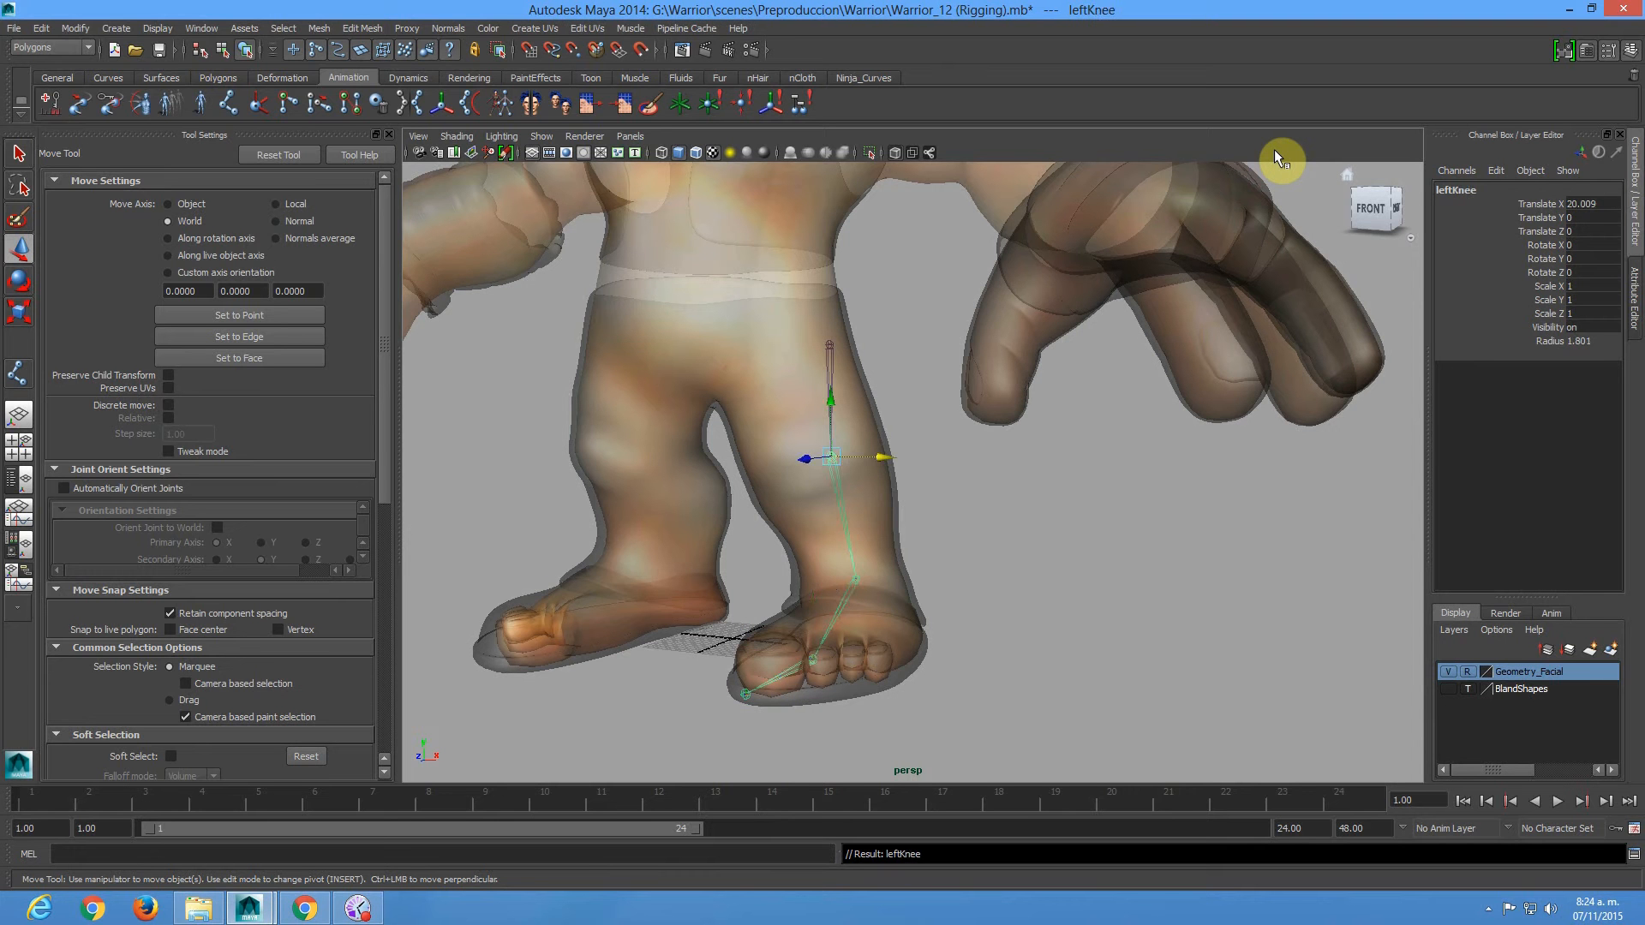
pyautogui.press('Up')
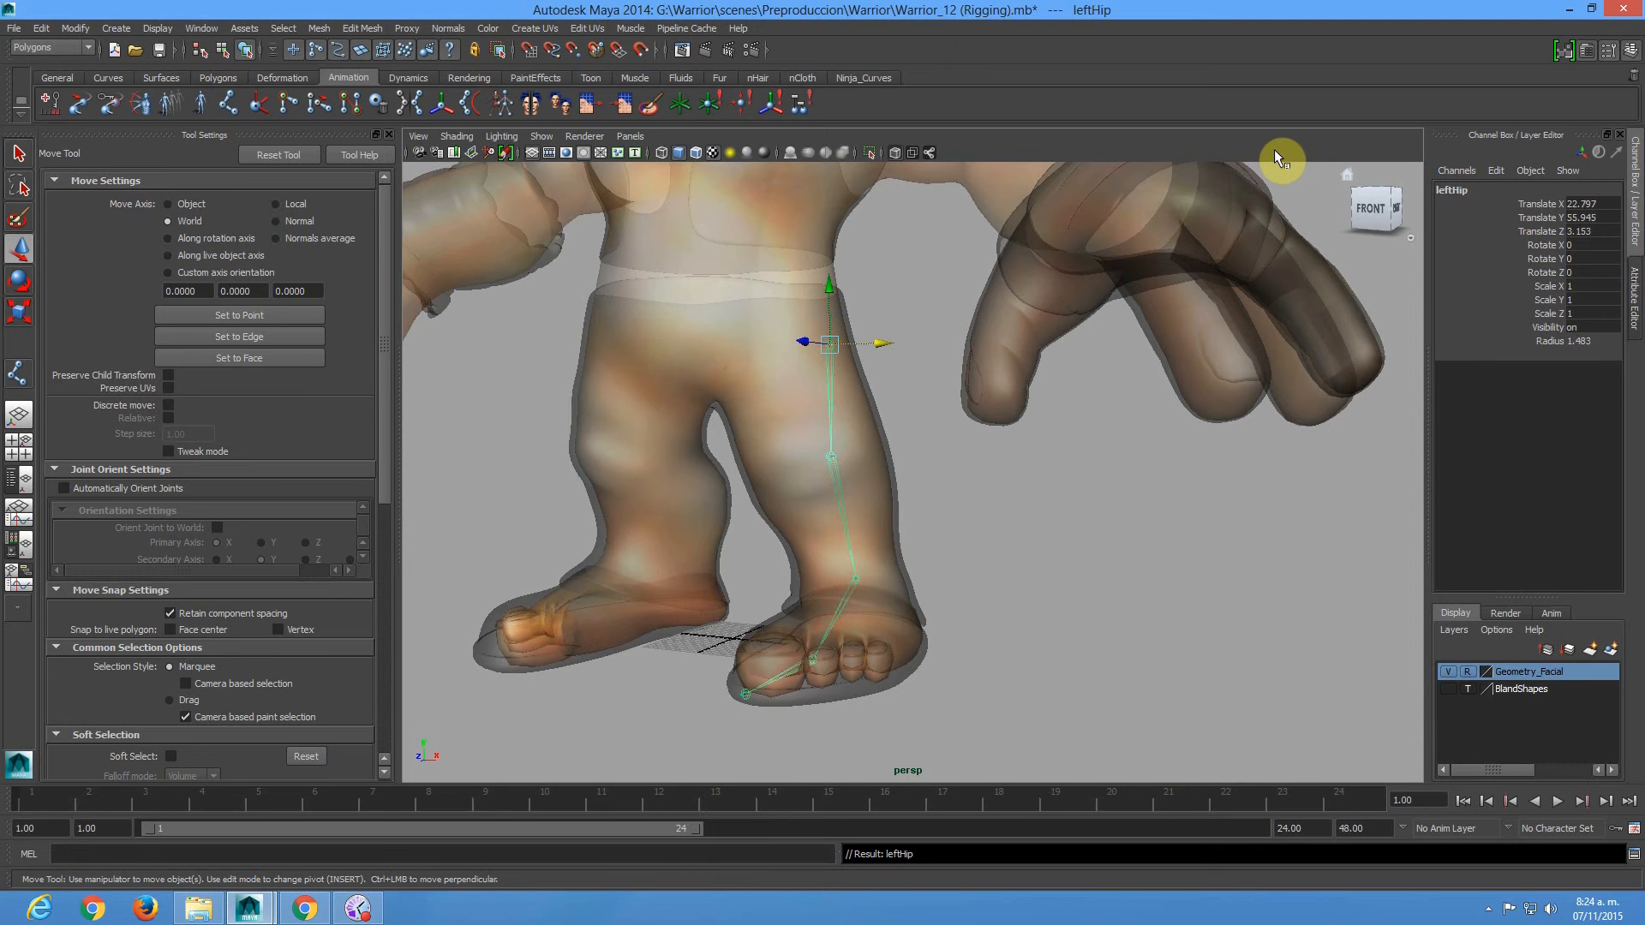
pyautogui.press('Down')
pyautogui.press('Down')
pyautogui.press('Down')
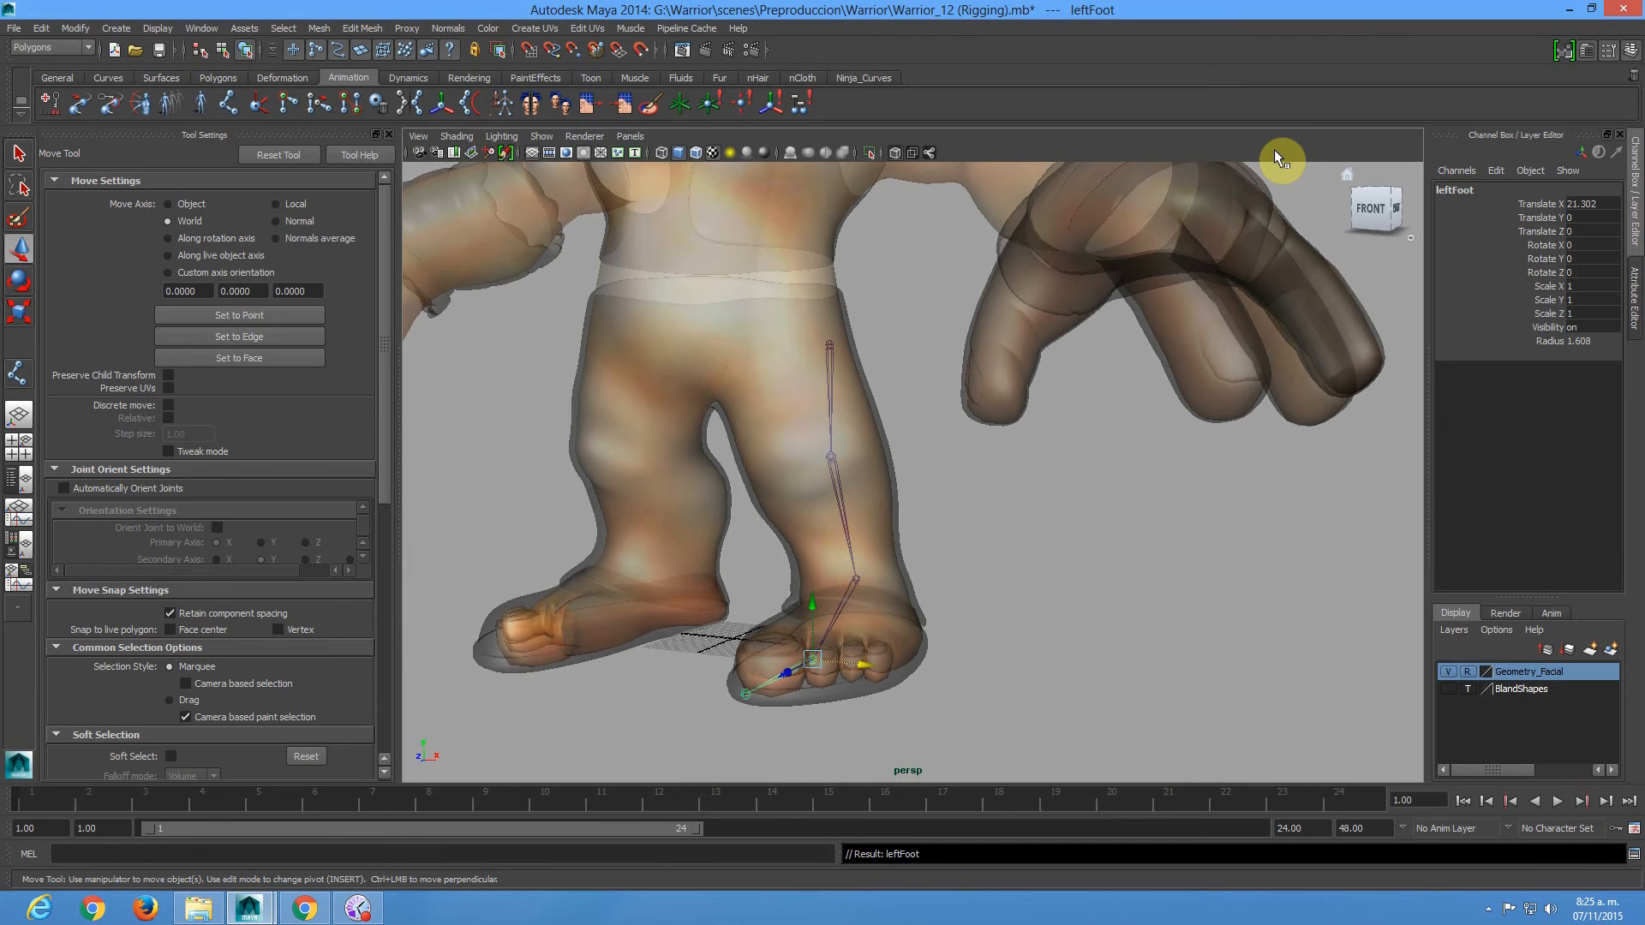
pyautogui.press('Down')
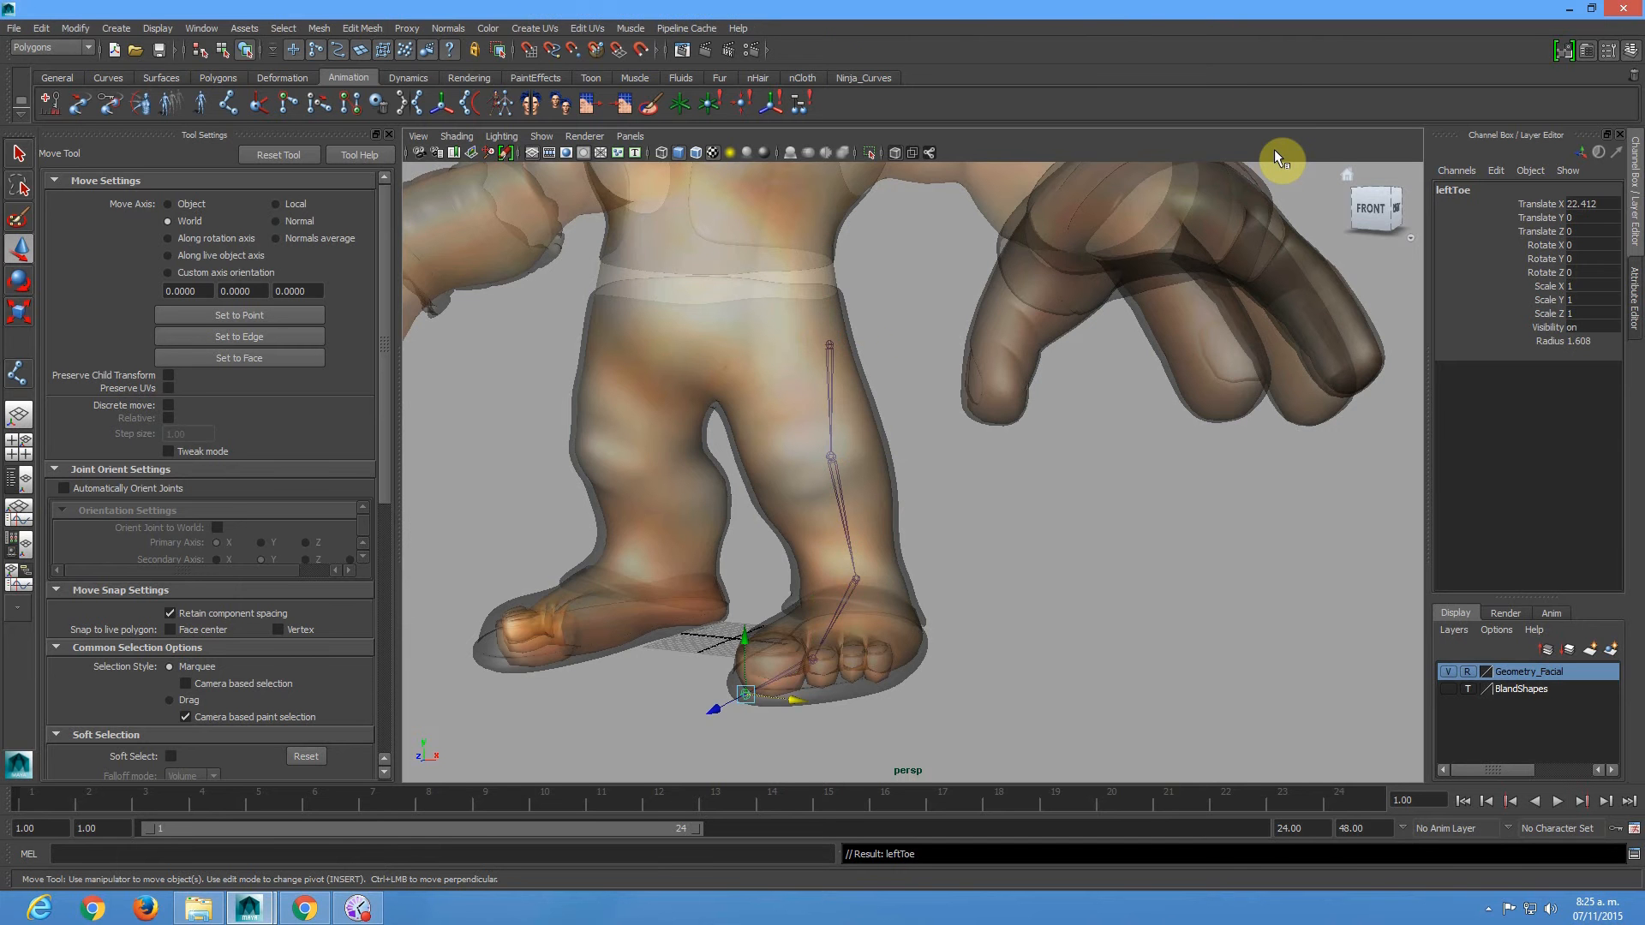
# Show the Outliner in place of the tool settings and reveal the selected leftToe joint in its hierarchy.
pyautogui.click(28, 488)
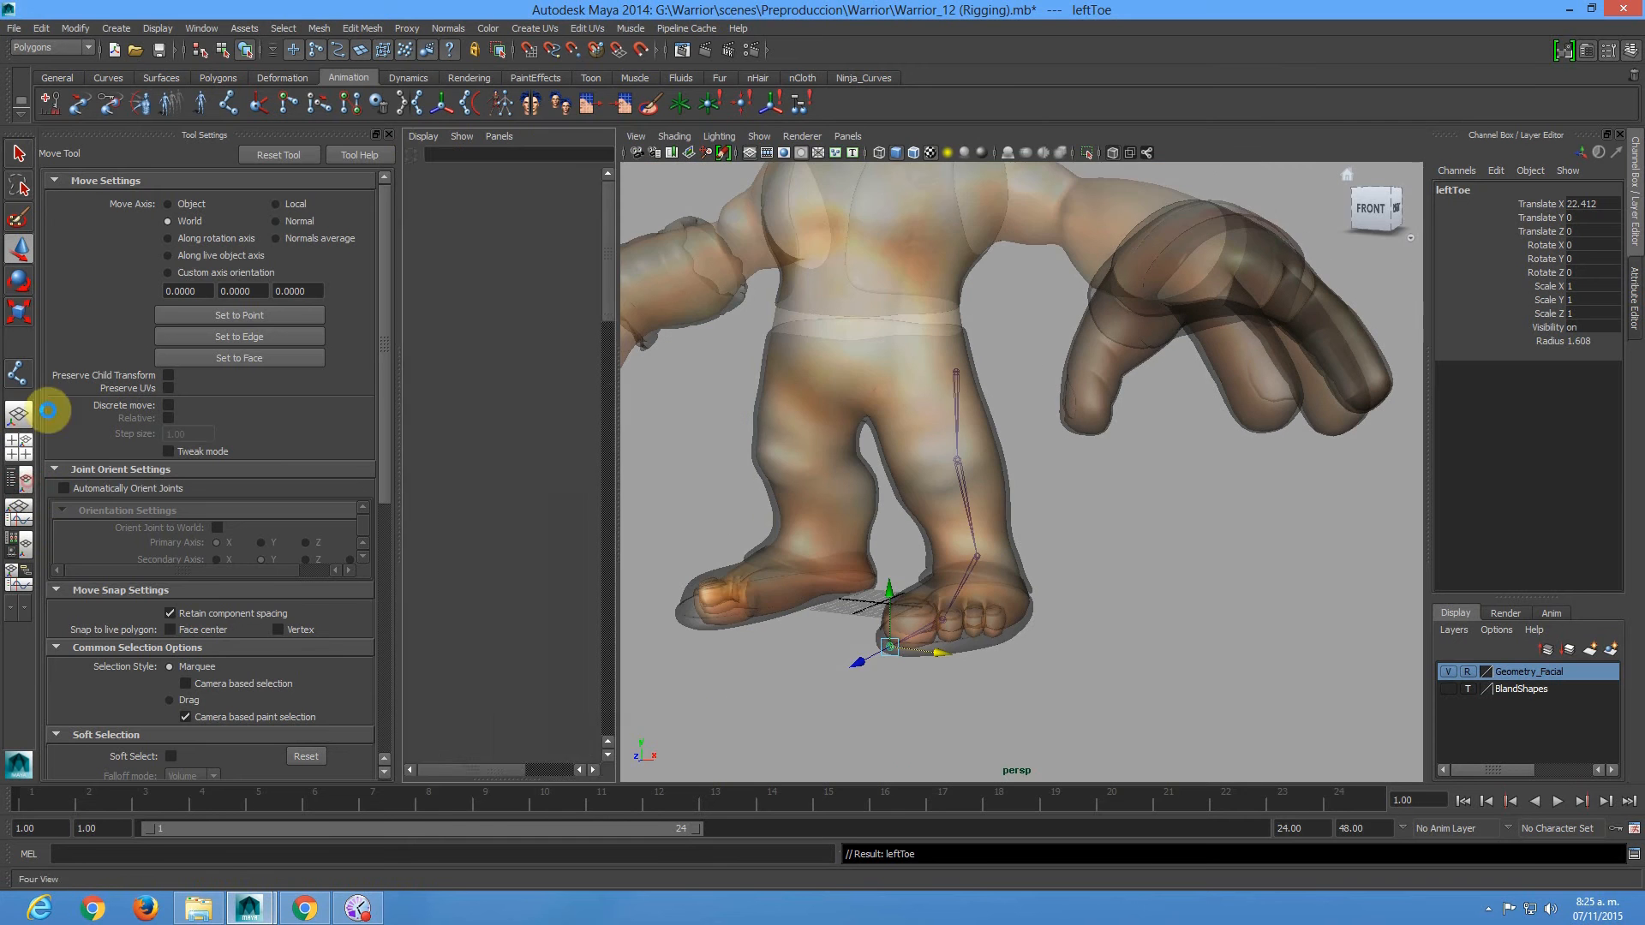
pyautogui.click(388, 135)
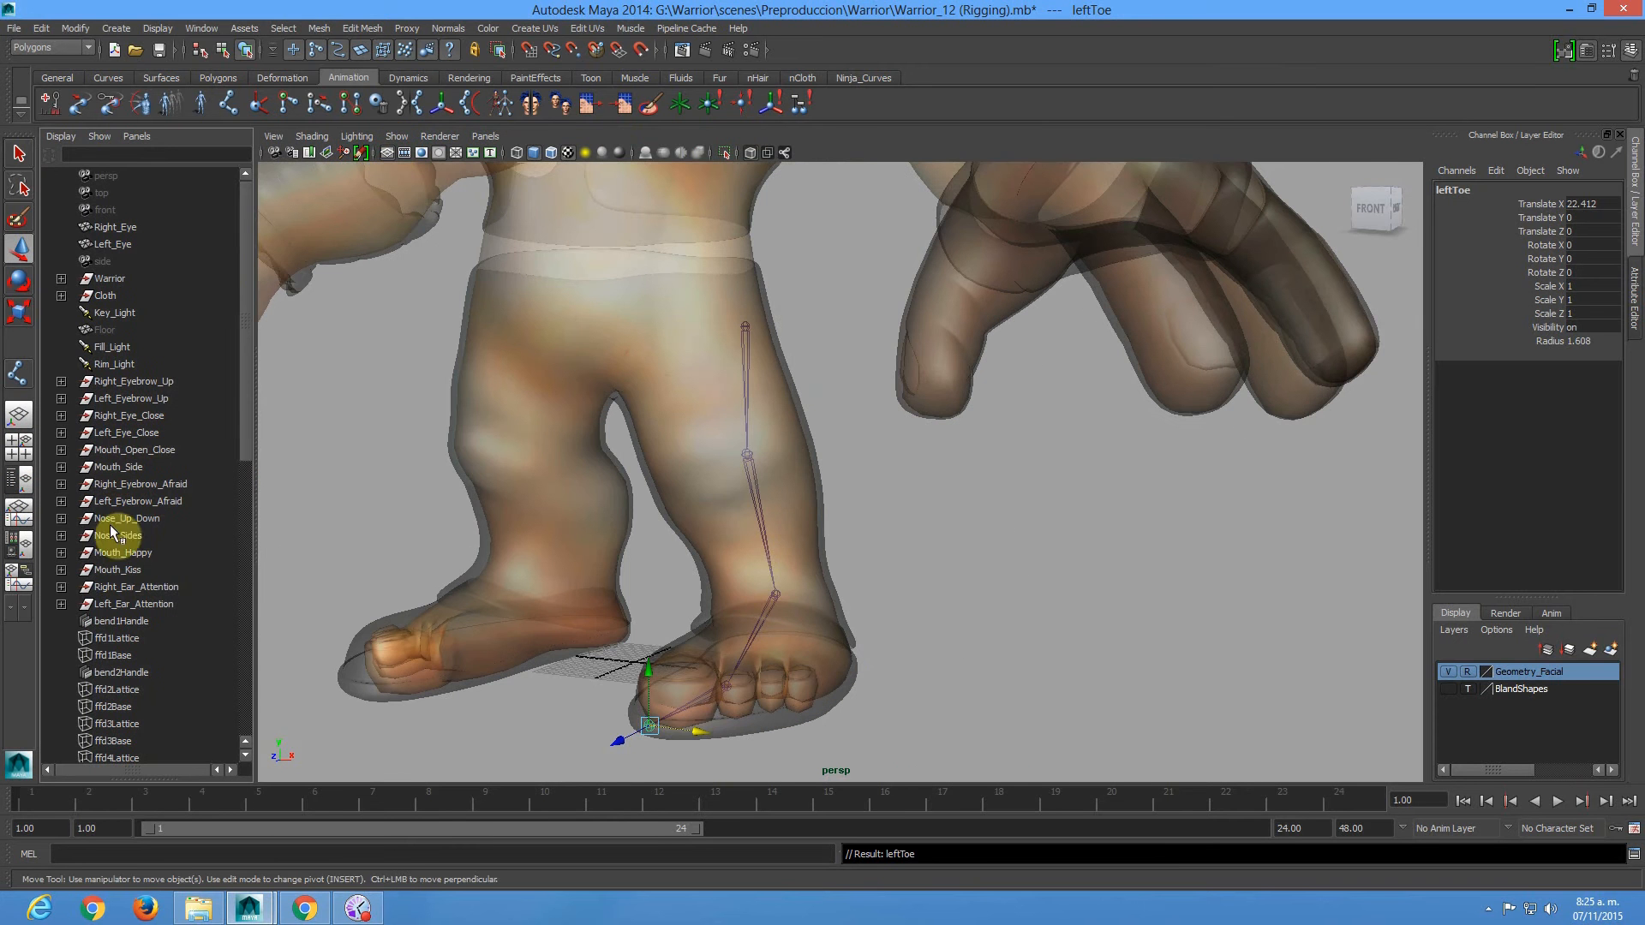
pyautogui.press('f')
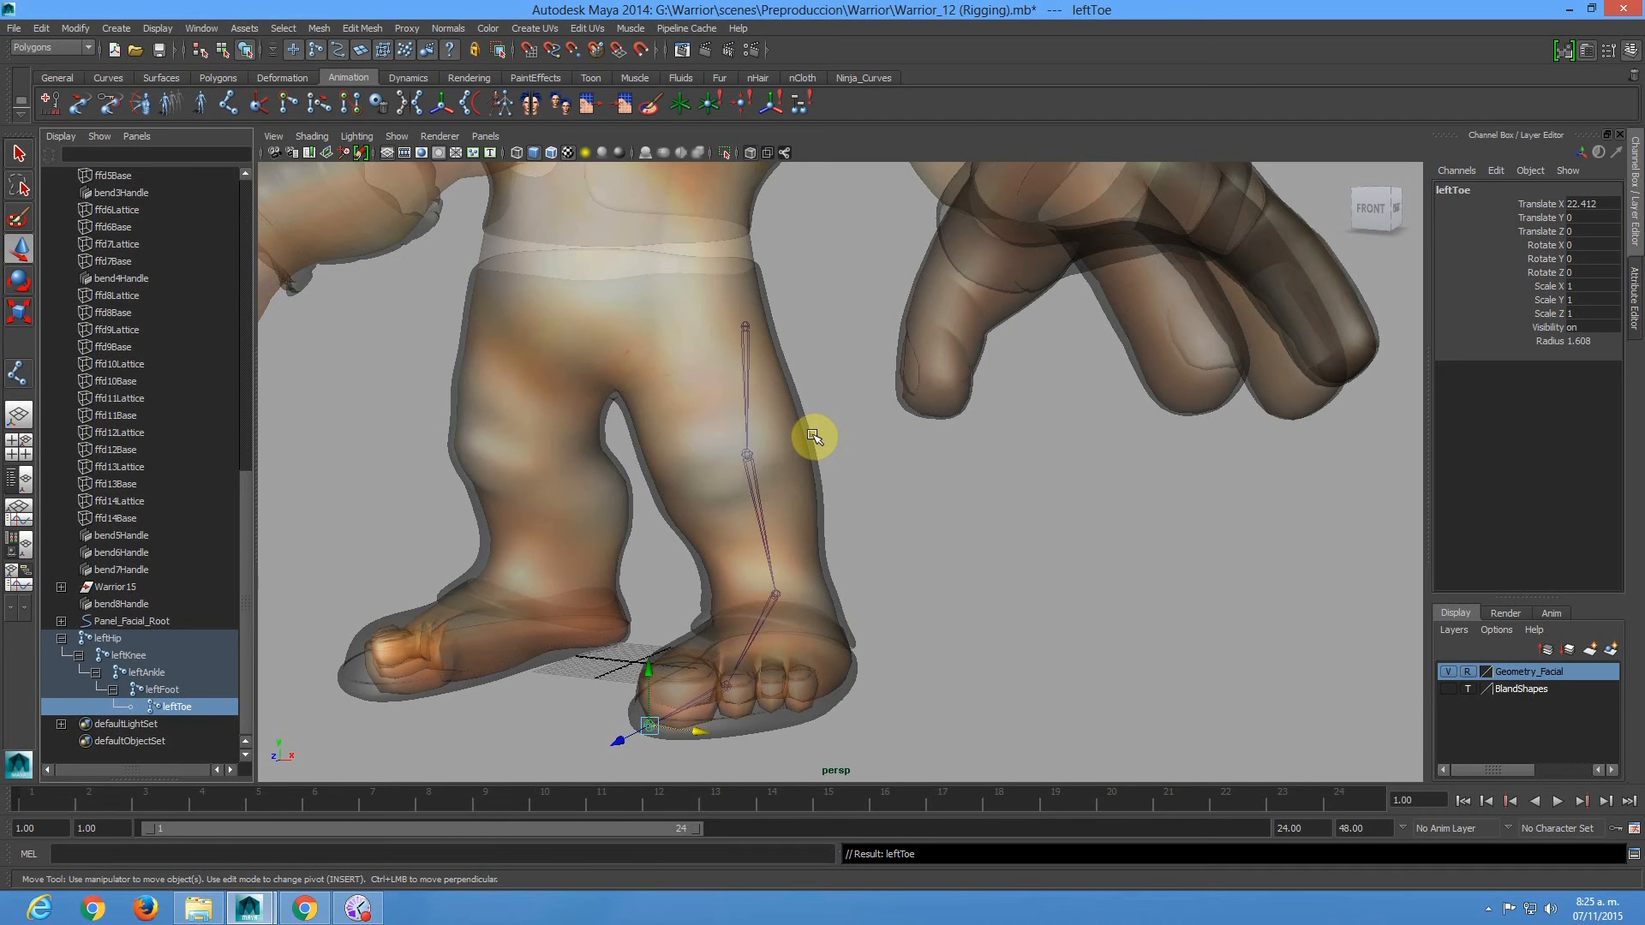
# Examine the leg chain from the side, walking through its joints from the toe upward and back to leftAnkle.
pyautogui.keyDown('alt'); pyautogui.moveTo(871, 463); pyautogui.dragTo(811, 342); pyautogui.keyUp('alt')
pyautogui.moveTo(861, 556)
pyautogui.keyDown('alt'); pyautogui.mouseDown()
pyautogui.moveTo(917, 558)
pyautogui.moveTo(833, 551)
pyautogui.mouseUp(); pyautogui.keyUp('alt')
pyautogui.press('Up')
pyautogui.press('Up')
pyautogui.press('Up')
pyautogui.press('Up')
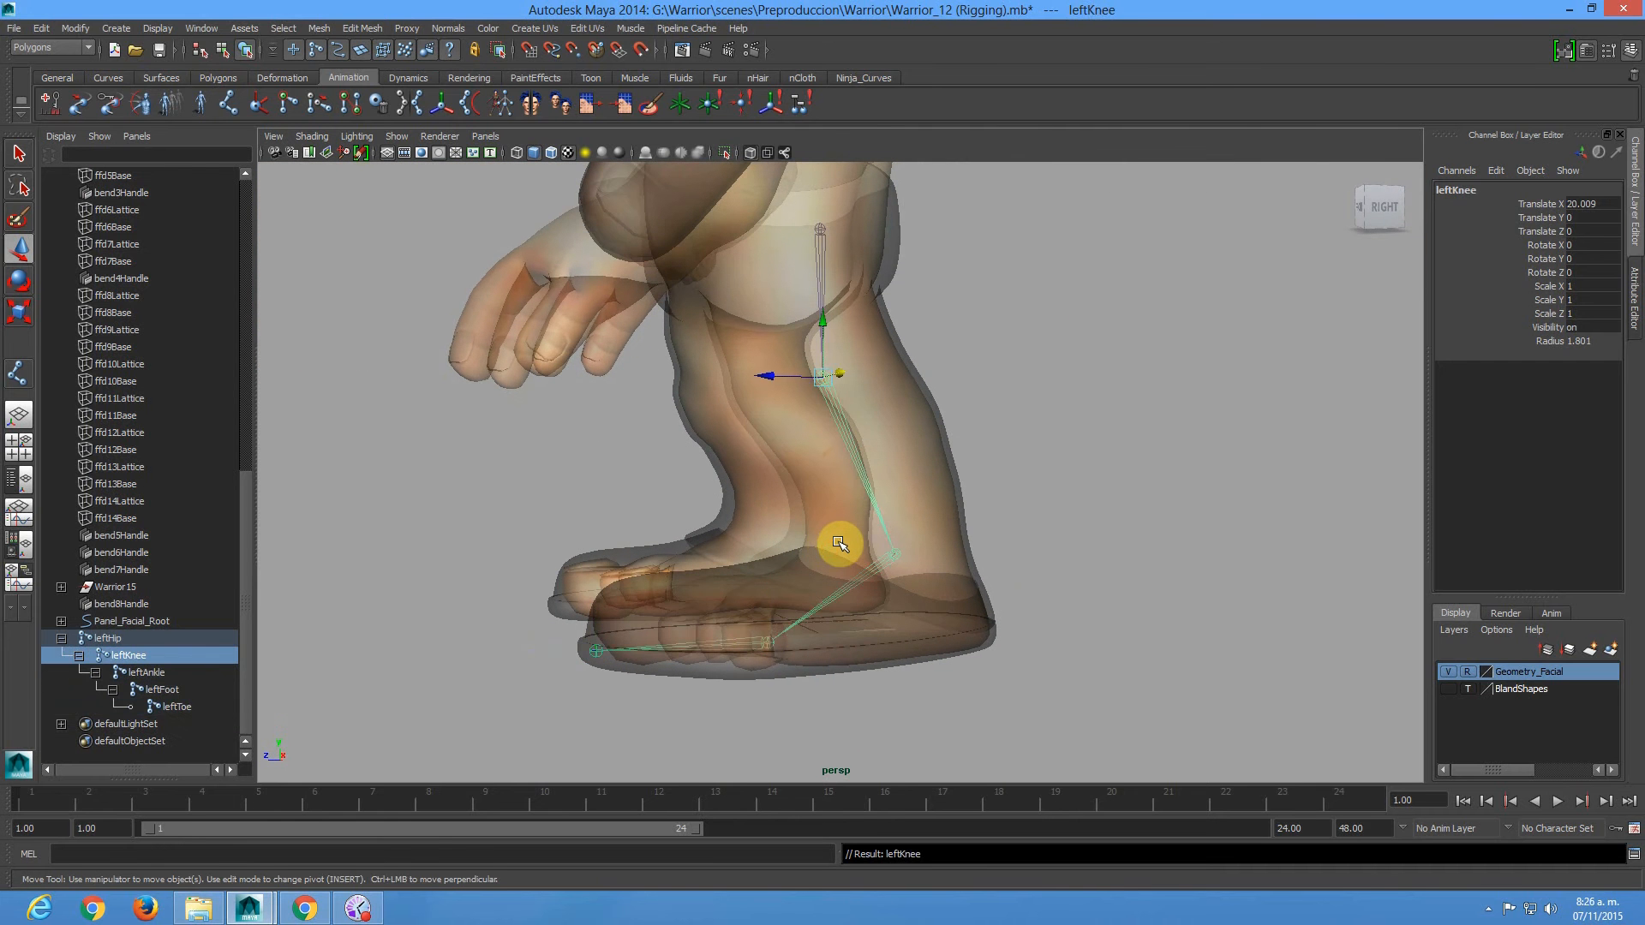
pyautogui.press('Down')
pyautogui.press('Down')
pyautogui.press('Down')
pyautogui.press('Up')
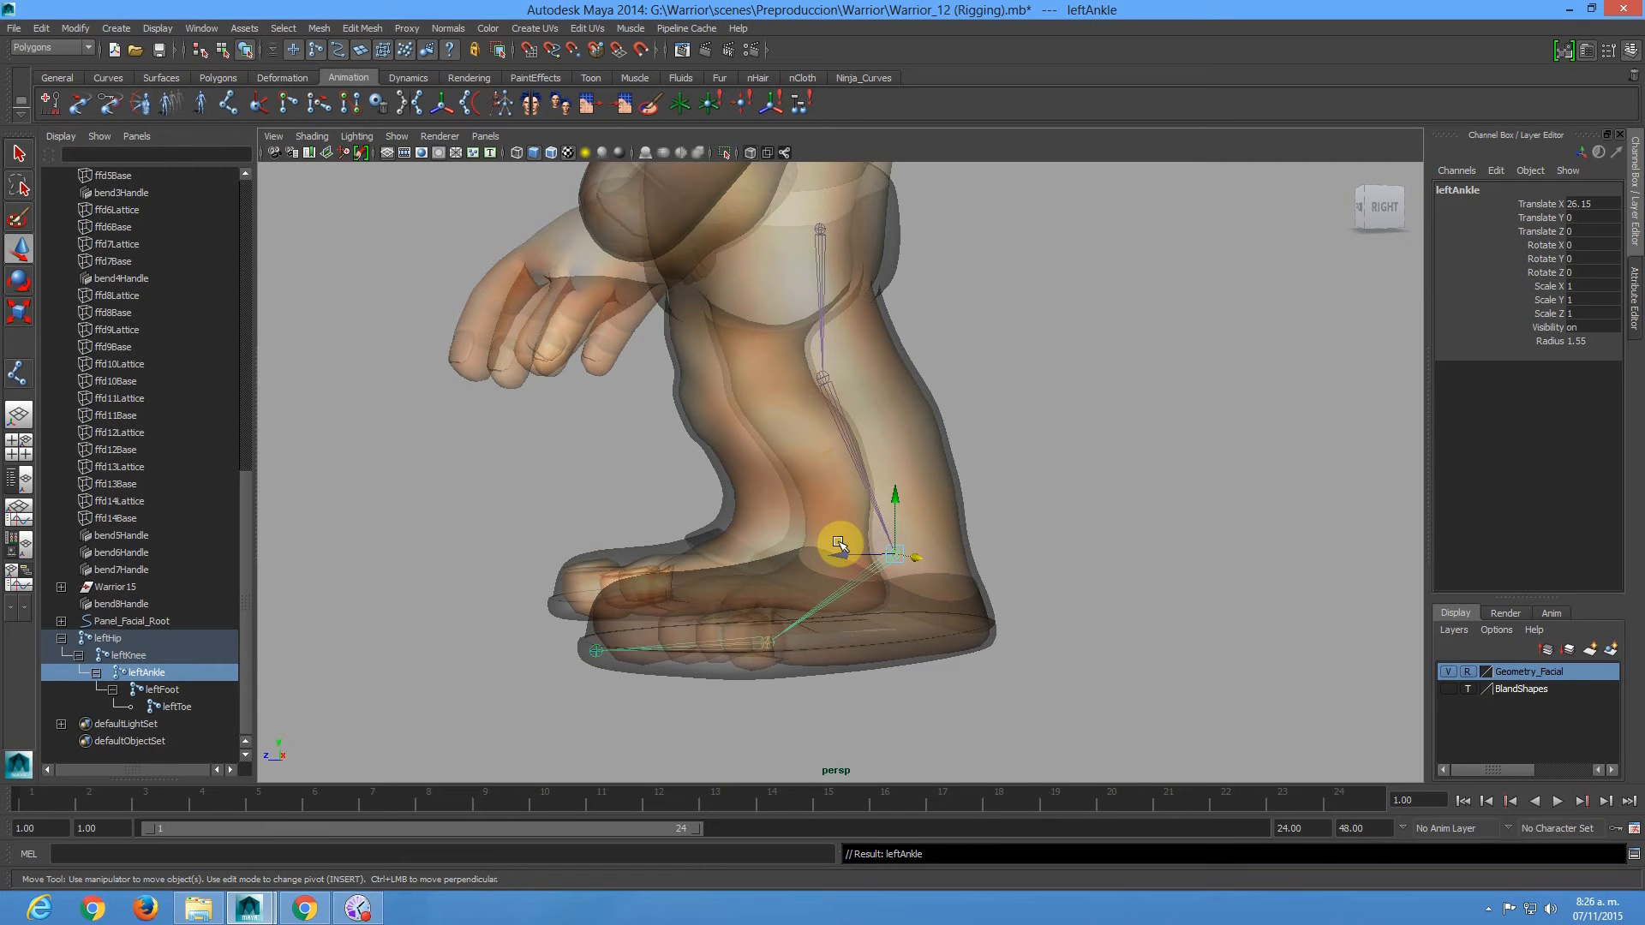
# Try rotating the leftAnkle joint around its Z axis to test the foot's movement, and undo the rotation.
pyautogui.press('e')
pyautogui.moveTo(833, 514)
pyautogui.mouseDown()
pyautogui.moveTo(804, 577)
pyautogui.moveTo(808, 496)
pyautogui.mouseUp()
pyautogui.moveTo(815, 508); pyautogui.dragTo(820, 498)
pyautogui.hotkey('ctrl', 'z')
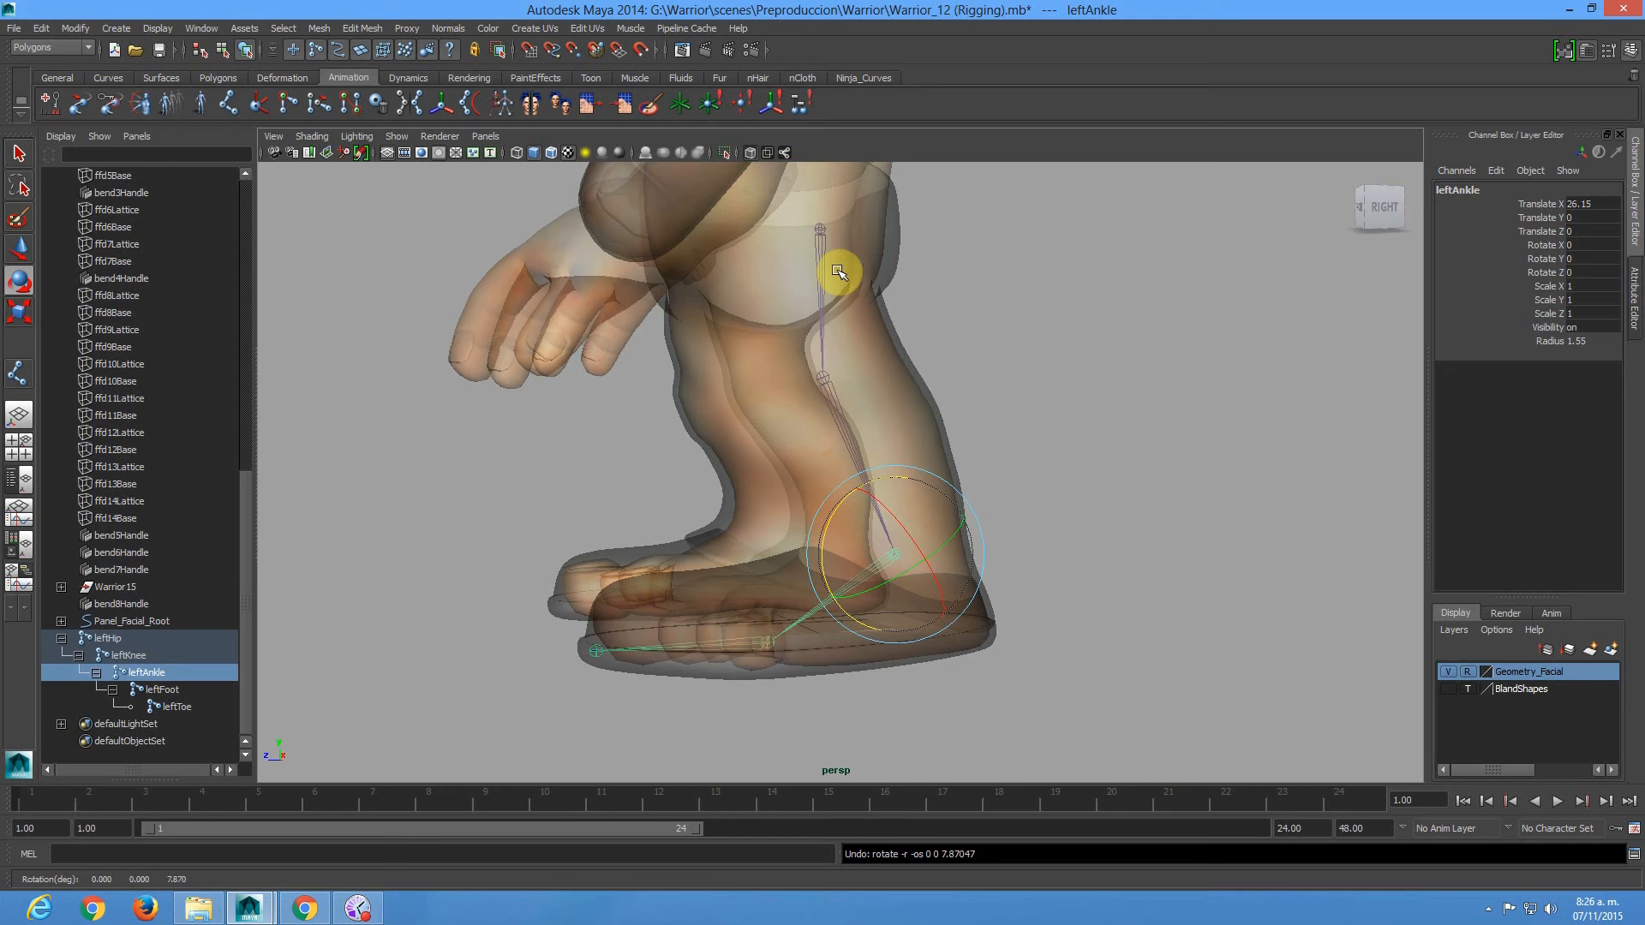
# Start a reverse foot joint chain in the side view with a grid-snapped joint at the heel and a level joint at the toe tip.
pyautogui.click(964, 399)
pyautogui.press('space')
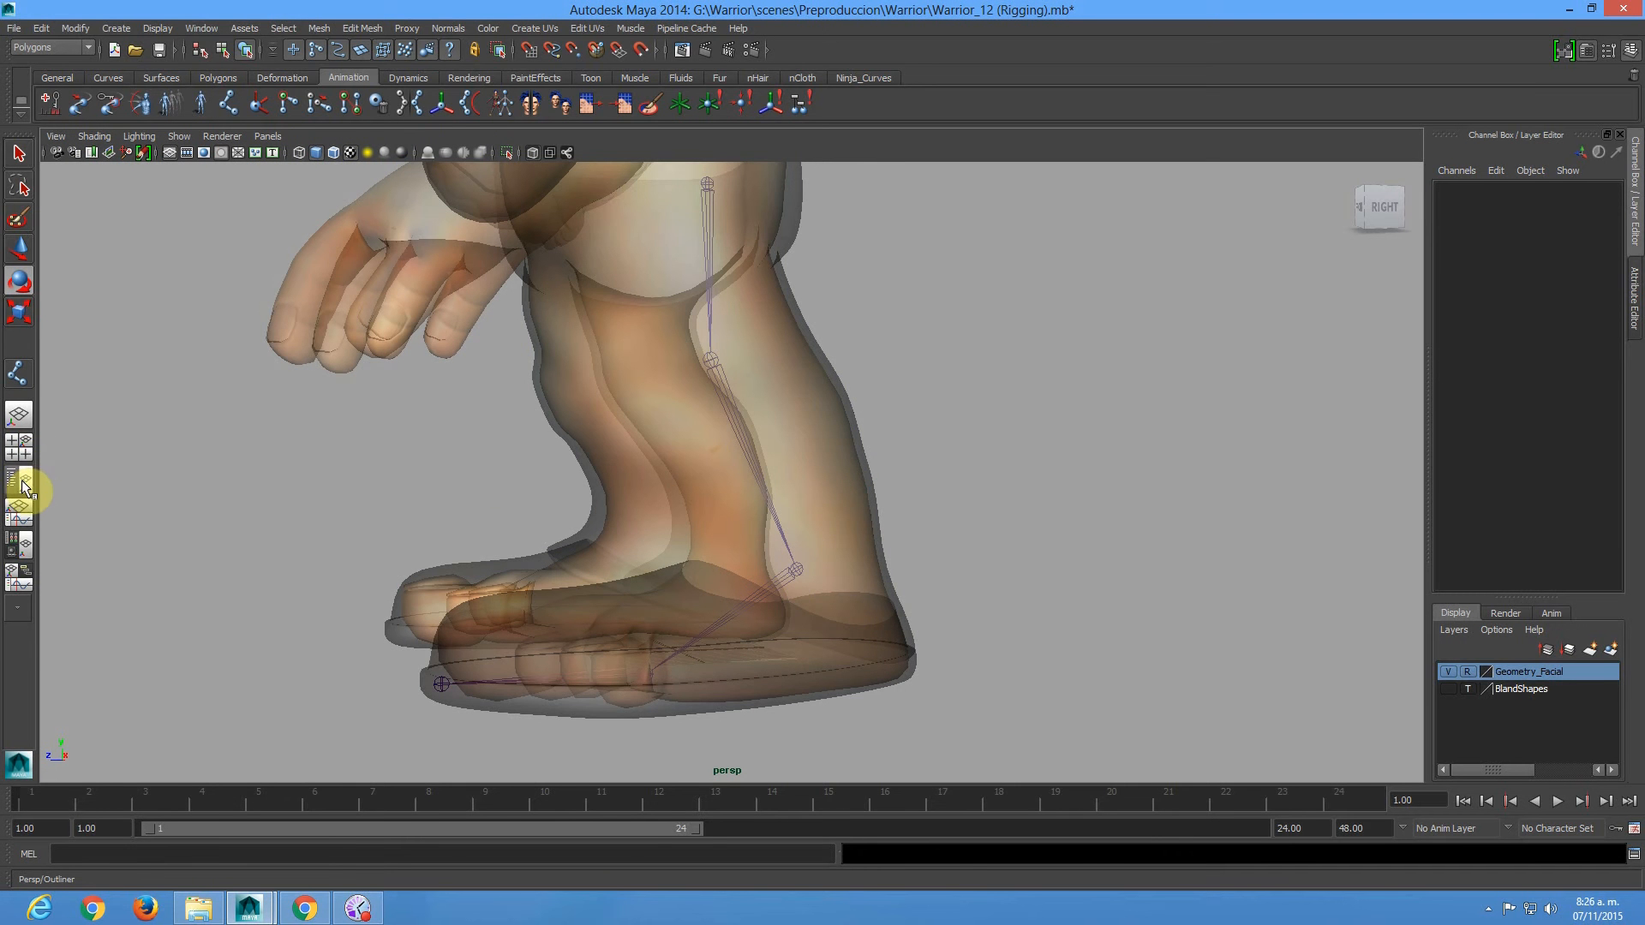
pyautogui.click(19, 449)
pyautogui.press('space')
pyautogui.keyDown('alt'); pyautogui.moveTo(808, 446); pyautogui.dragTo(782, 246, button='middle'); pyautogui.keyUp('alt')
pyautogui.keyDown('alt'); pyautogui.moveTo(788, 522); pyautogui.dragTo(922, 558, button='right'); pyautogui.keyUp('alt')
pyautogui.keyDown('alt'); pyautogui.moveTo(913, 547); pyautogui.dragTo(879, 515, button='middle'); pyautogui.keyUp('alt')
pyautogui.click(228, 105)
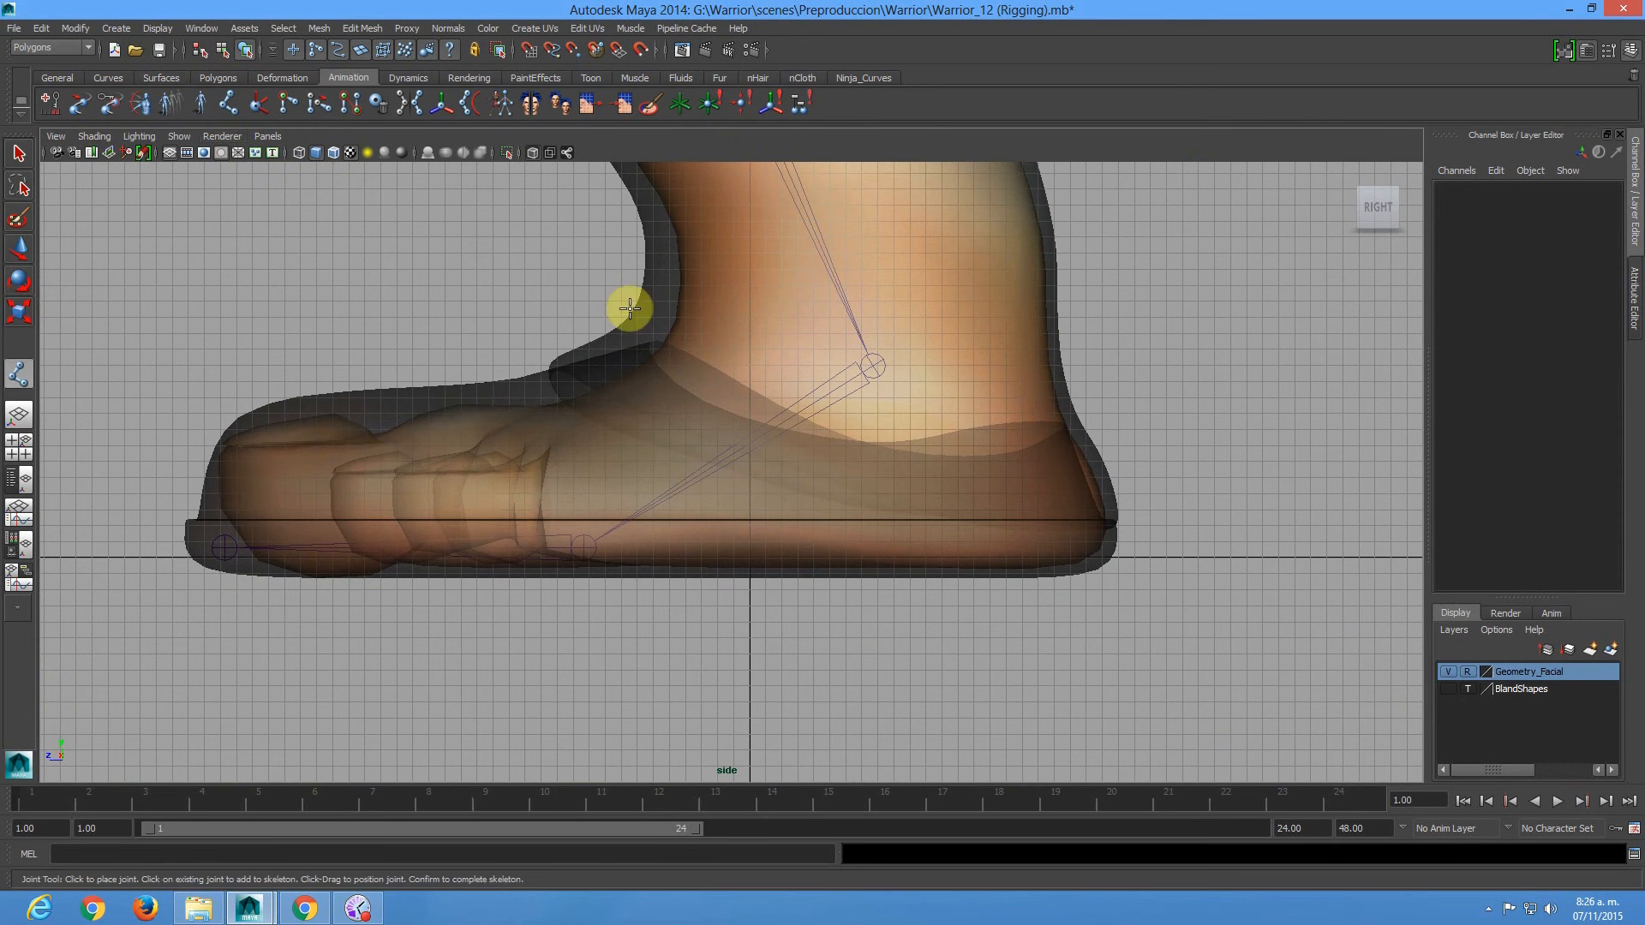
pyautogui.click(971, 445)
pyautogui.keyDown('alt'); pyautogui.moveTo(990, 475); pyautogui.dragTo(1149, 581, button='right'); pyautogui.keyUp('alt')
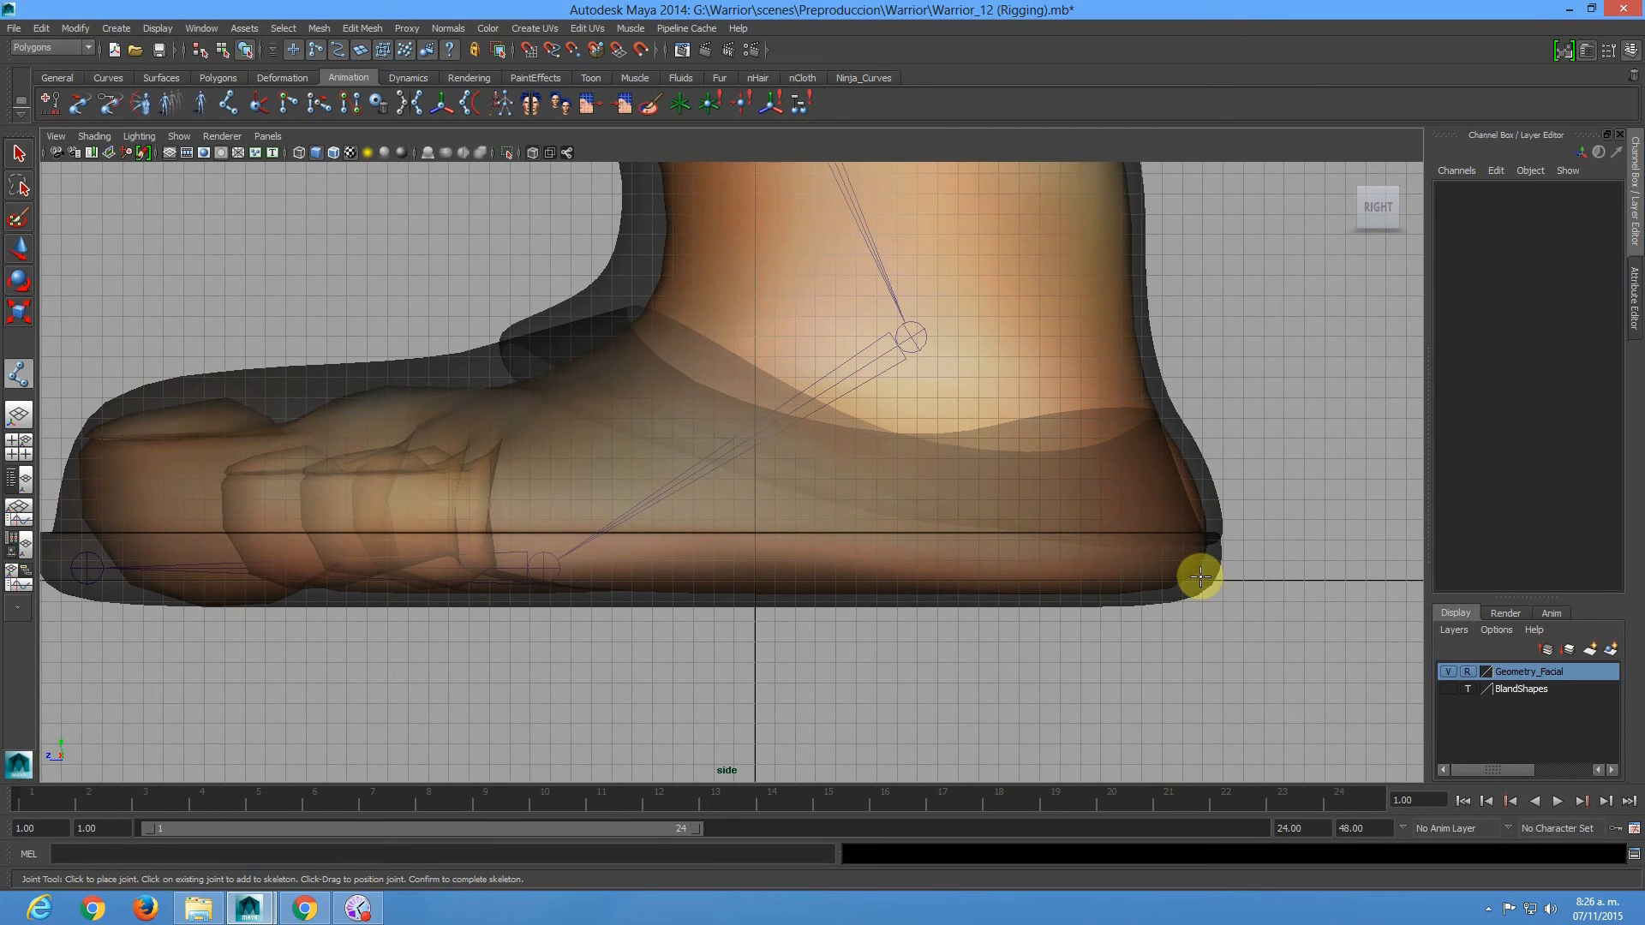
pyautogui.press('x')
pyautogui.click(1198, 579)
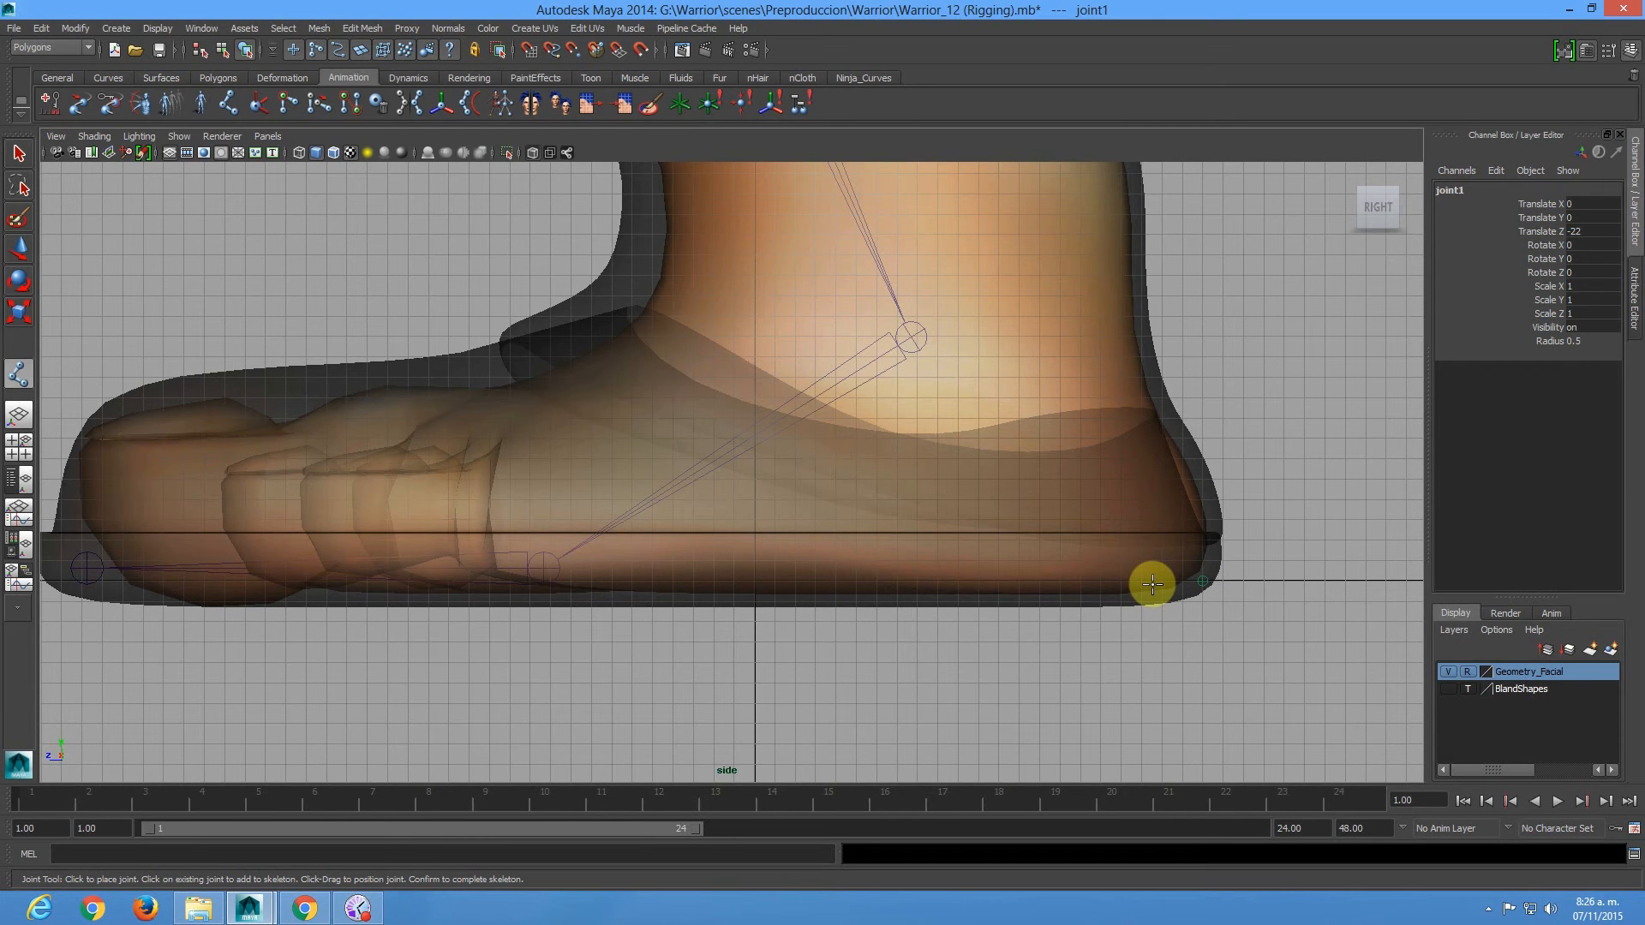
pyautogui.keyDown('shift'); pyautogui.moveTo(1128, 579); pyautogui.dragTo(88, 639); pyautogui.keyUp('shift')
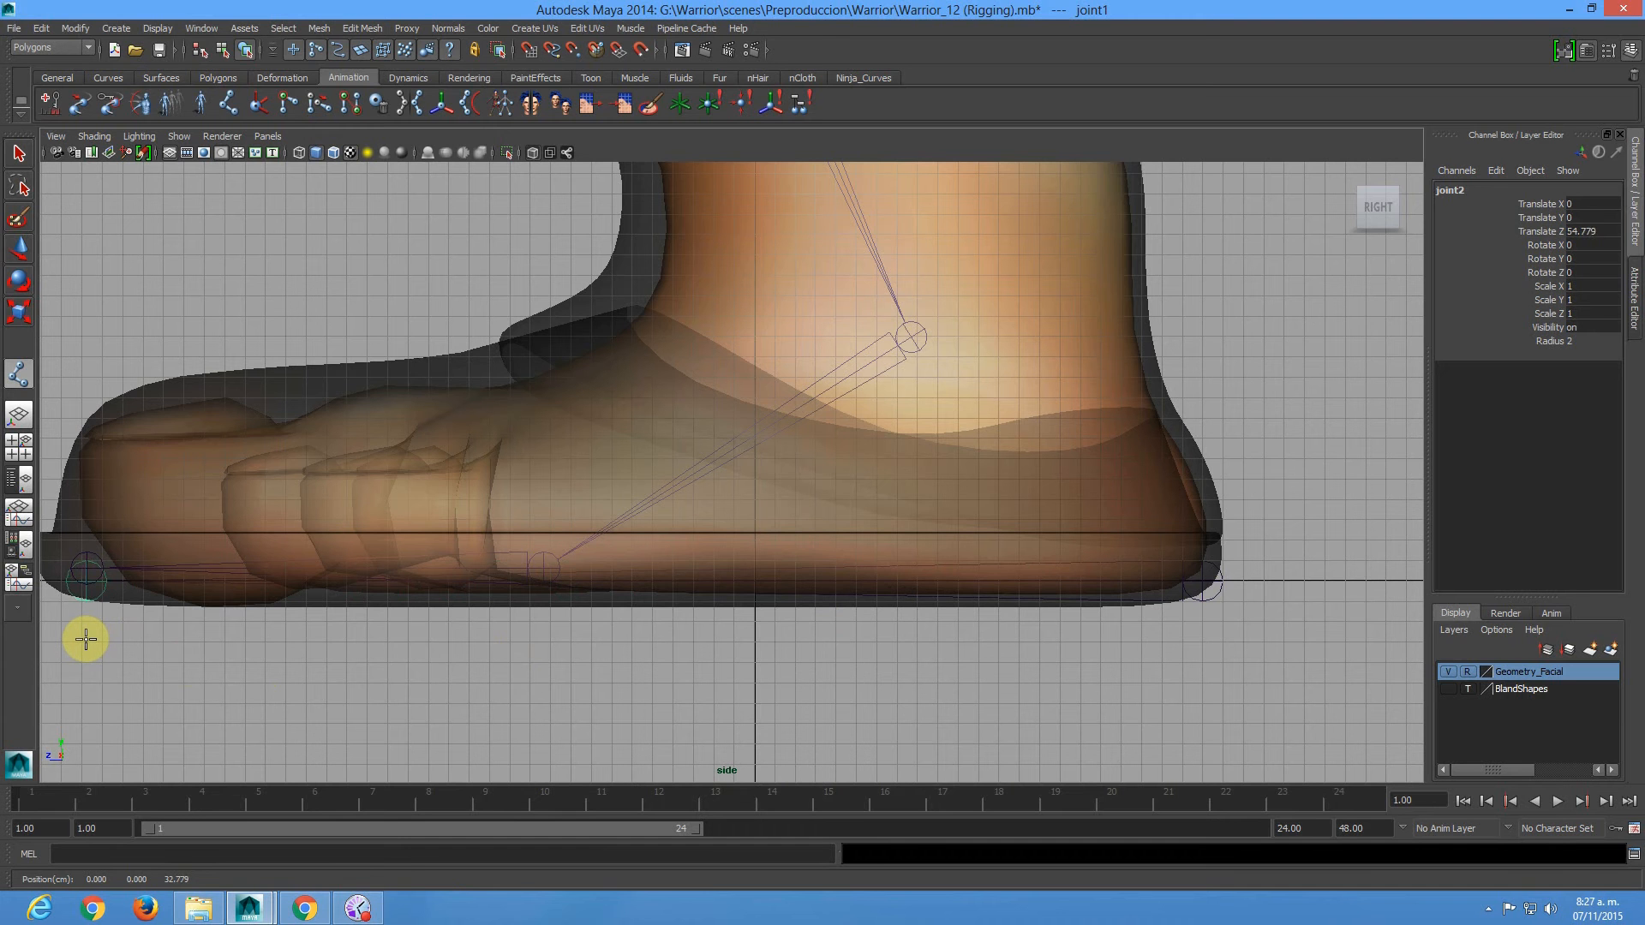
pyautogui.moveTo(86, 639)
pyautogui.keyDown('shift'); pyautogui.mouseDown()
pyautogui.moveTo(224, 593)
pyautogui.moveTo(162, 580)
pyautogui.moveTo(181, 581)
pyautogui.mouseUp(); pyautogui.keyUp('shift')
pyautogui.hotkey('ctrl', 'z')
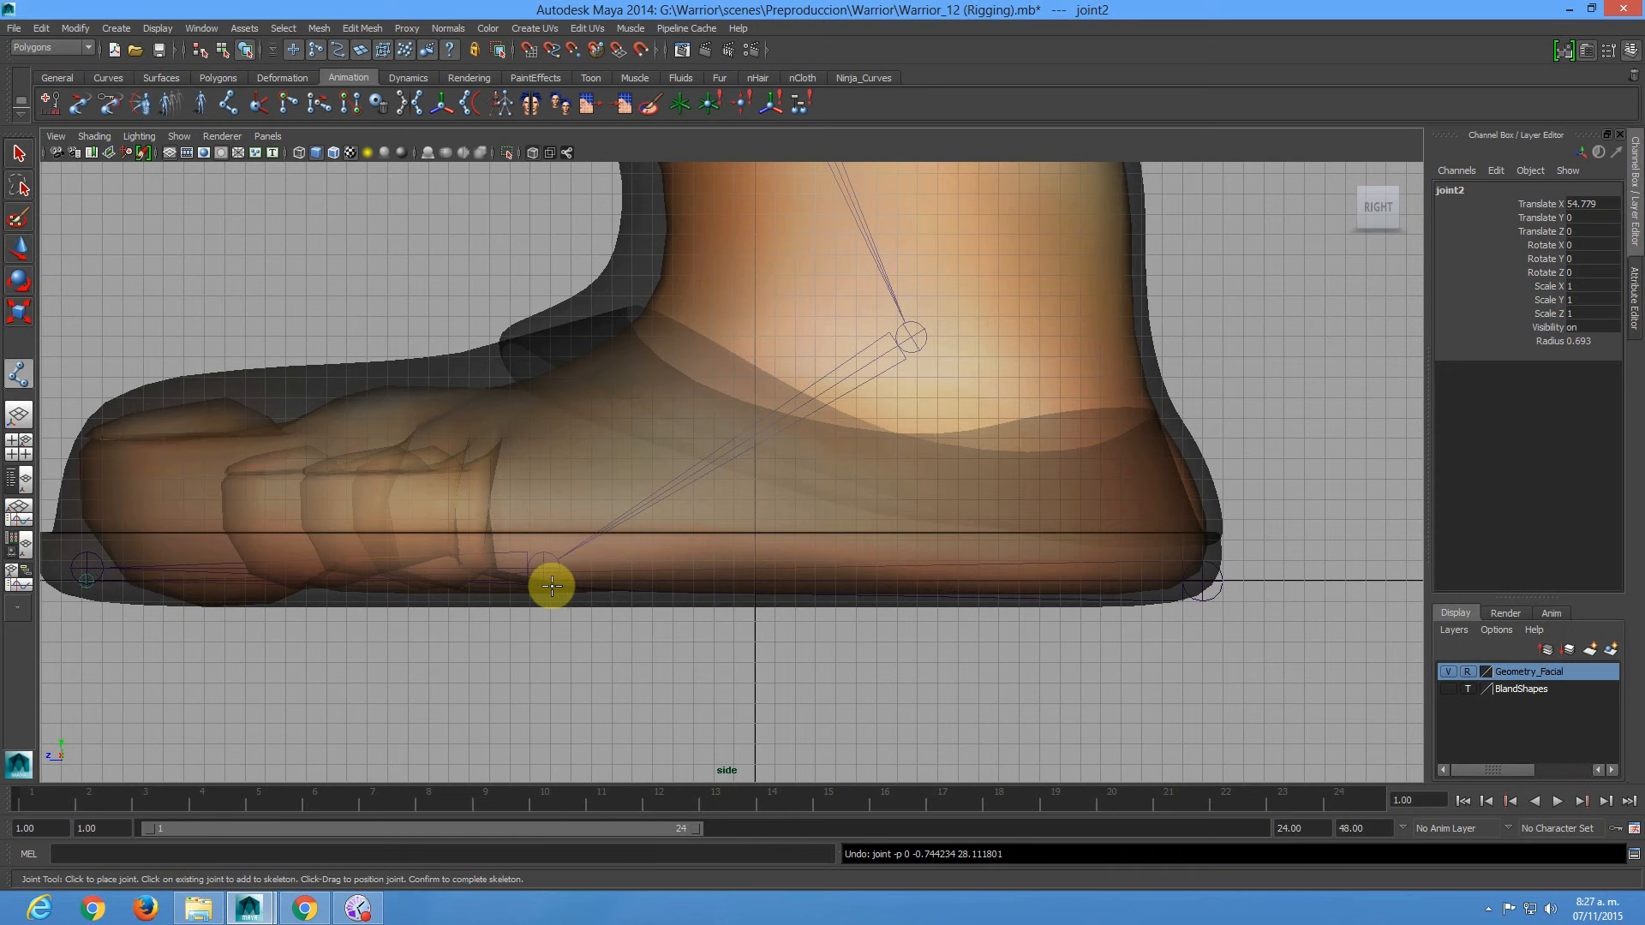
pyautogui.keyDown('shift'); pyautogui.moveTo(552, 587); pyautogui.dragTo(195, 639); pyautogui.keyUp('shift')
pyautogui.hotkey('ctrl', 'z')
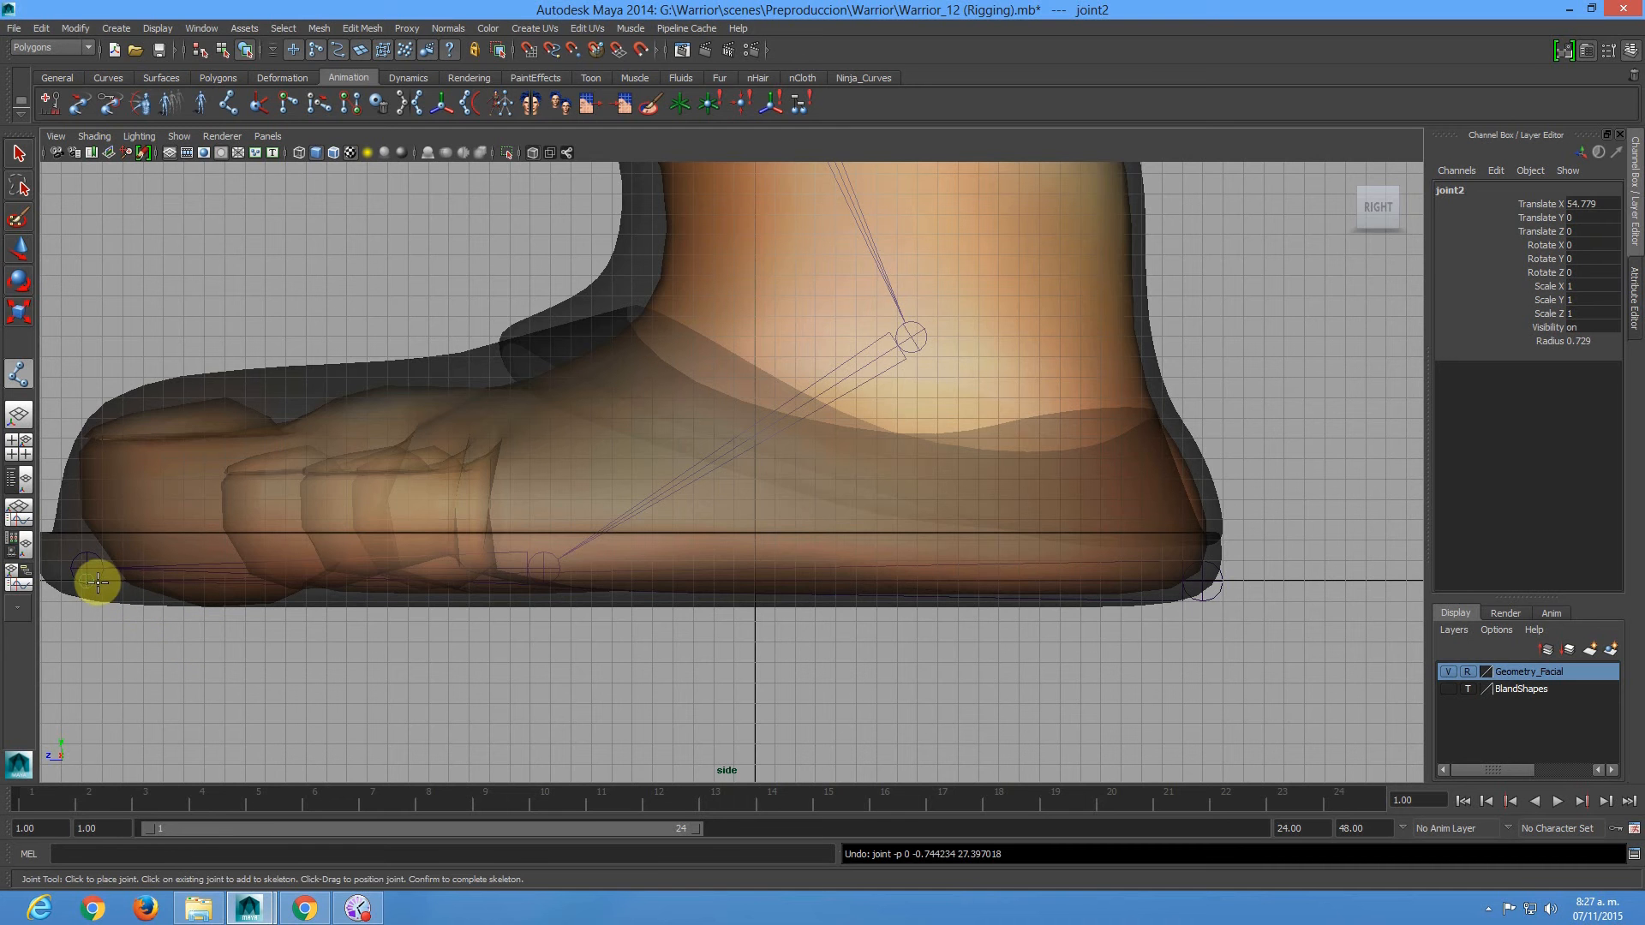
pyautogui.moveTo(104, 582)
pyautogui.mouseDown()
pyautogui.moveTo(89, 570)
pyautogui.moveTo(107, 582)
pyautogui.mouseUp()
pyautogui.hotkey('ctrl', 'z')
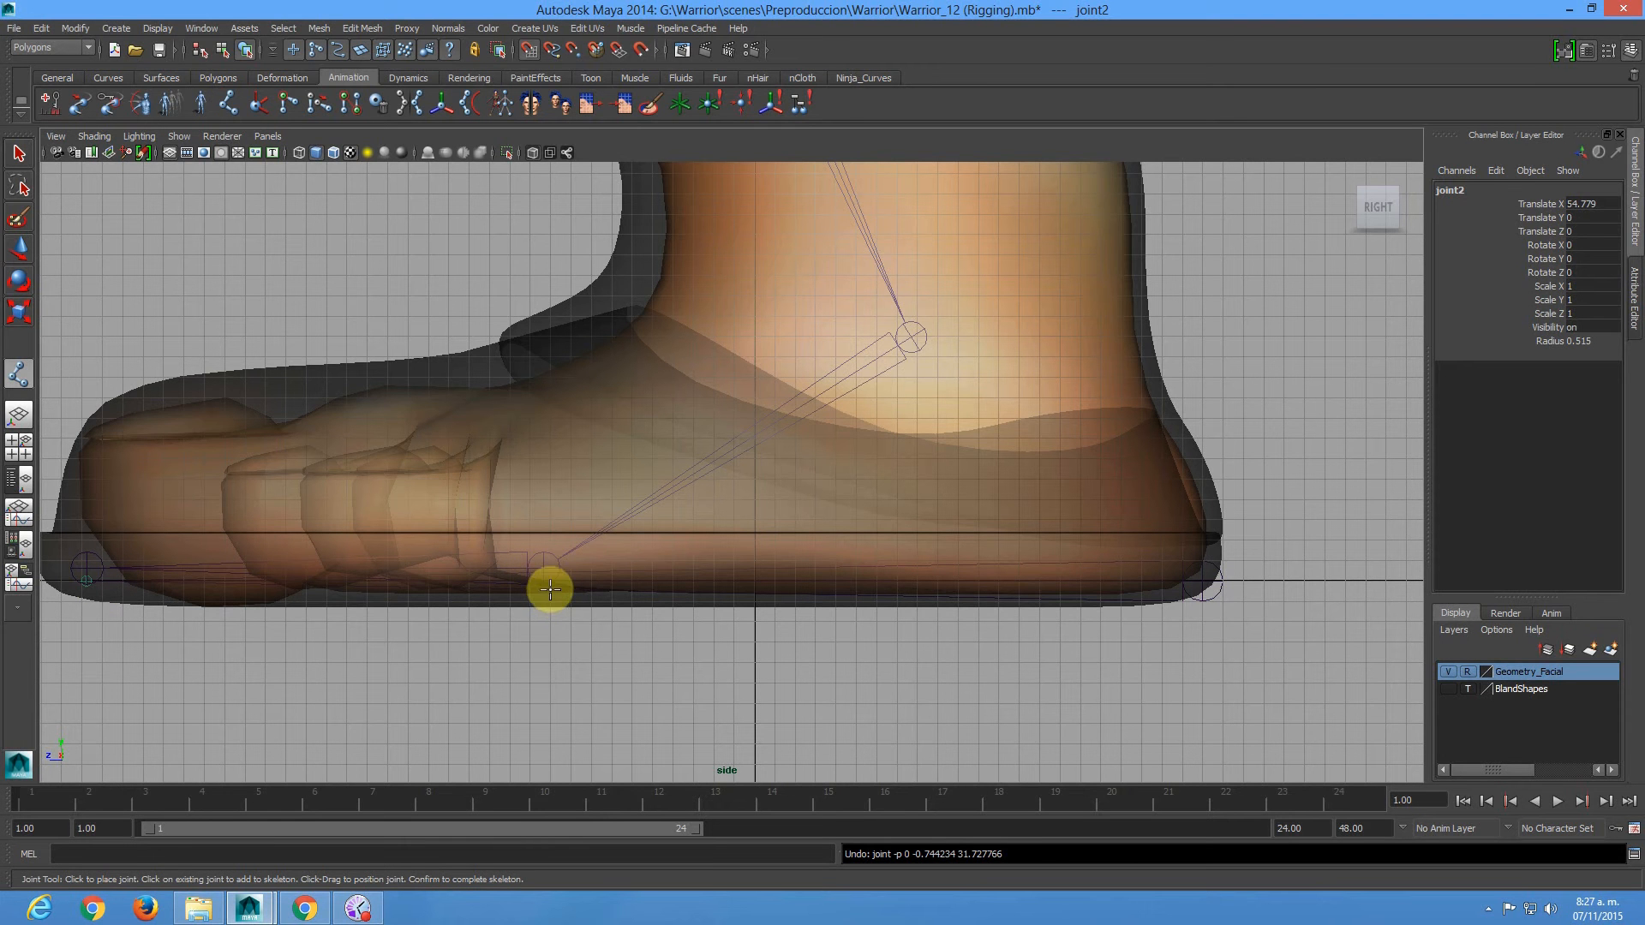
# Add joints at the ball of the foot and at the ankle, and complete the reverse foot chain.
pyautogui.click(550, 586)
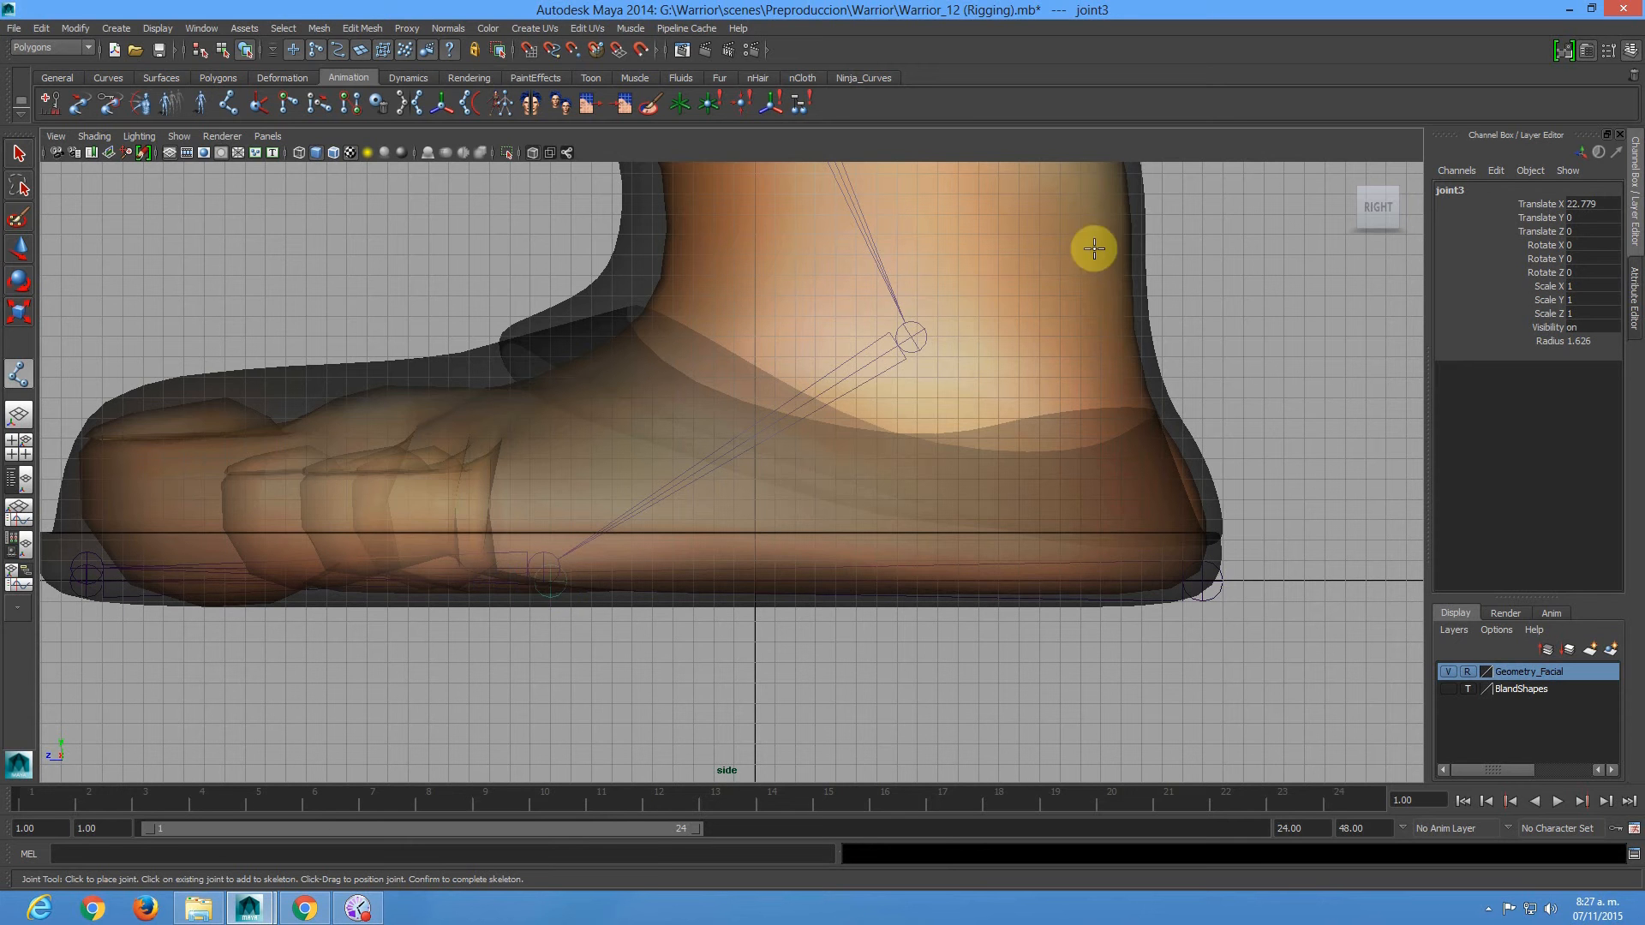
pyautogui.click(927, 354)
pyautogui.press('Return')
pyautogui.press('e')
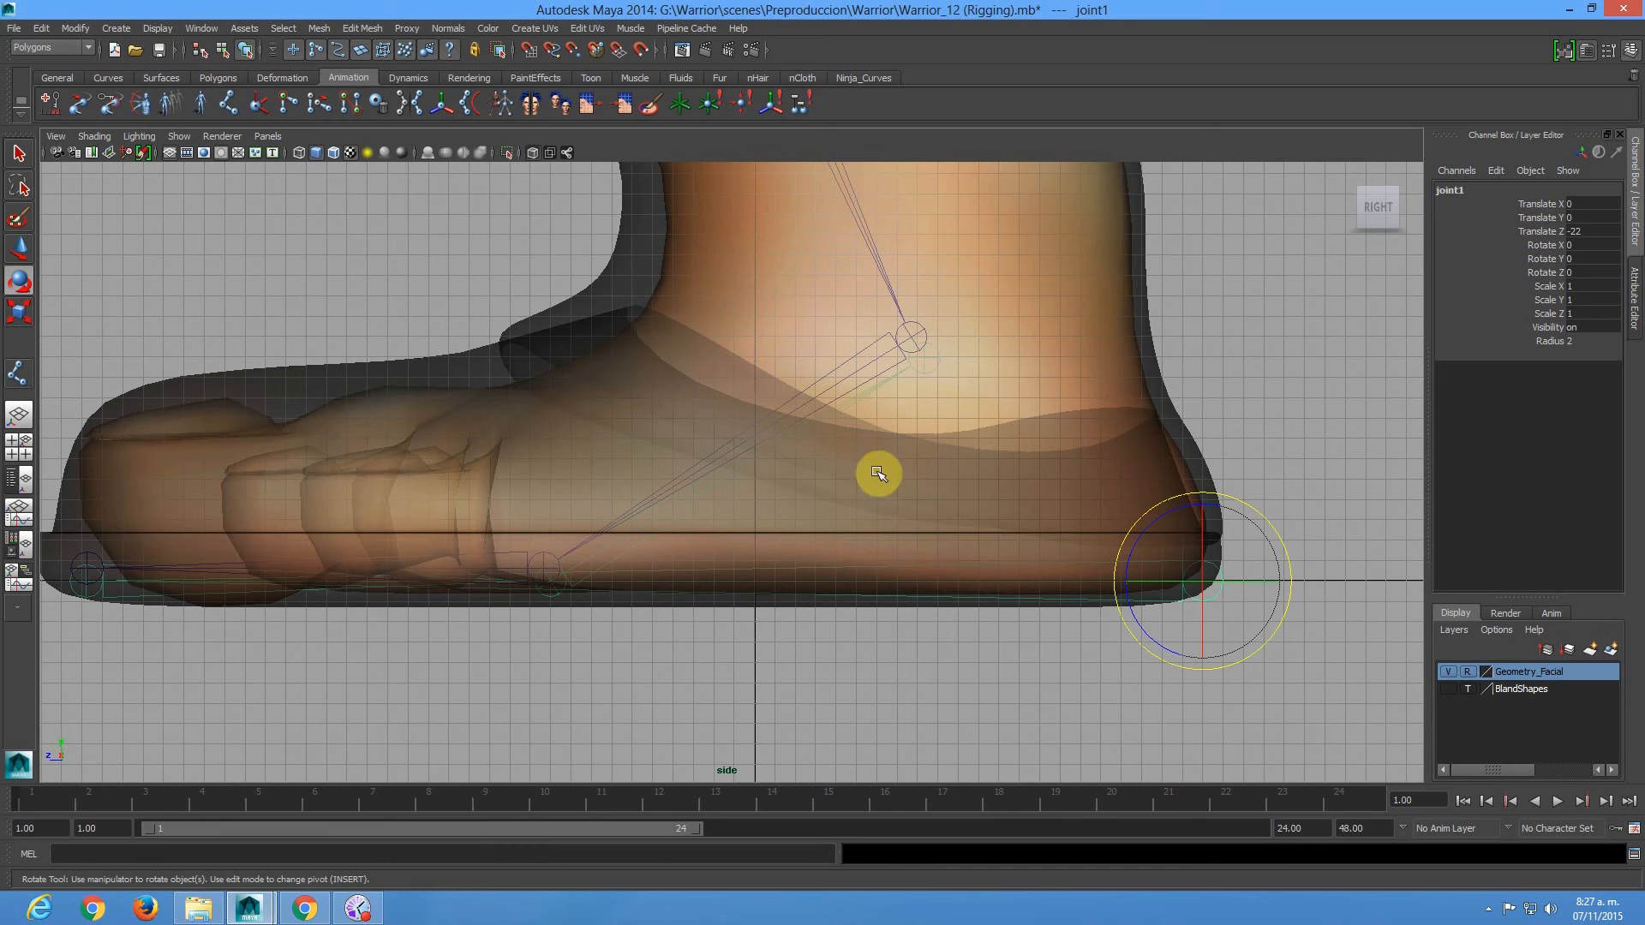
# Hide the Geometry_Facial layer and move the reverse foot chain in perspective onto the left foot joints, at Translate X 22.797.
pyautogui.keyDown('alt'); pyautogui.moveTo(410, 523); pyautogui.dragTo(236, 329, button='right'); pyautogui.keyUp('alt')
pyautogui.keyDown('alt'); pyautogui.moveTo(730, 370); pyautogui.dragTo(720, 416, button='middle'); pyautogui.keyUp('alt')
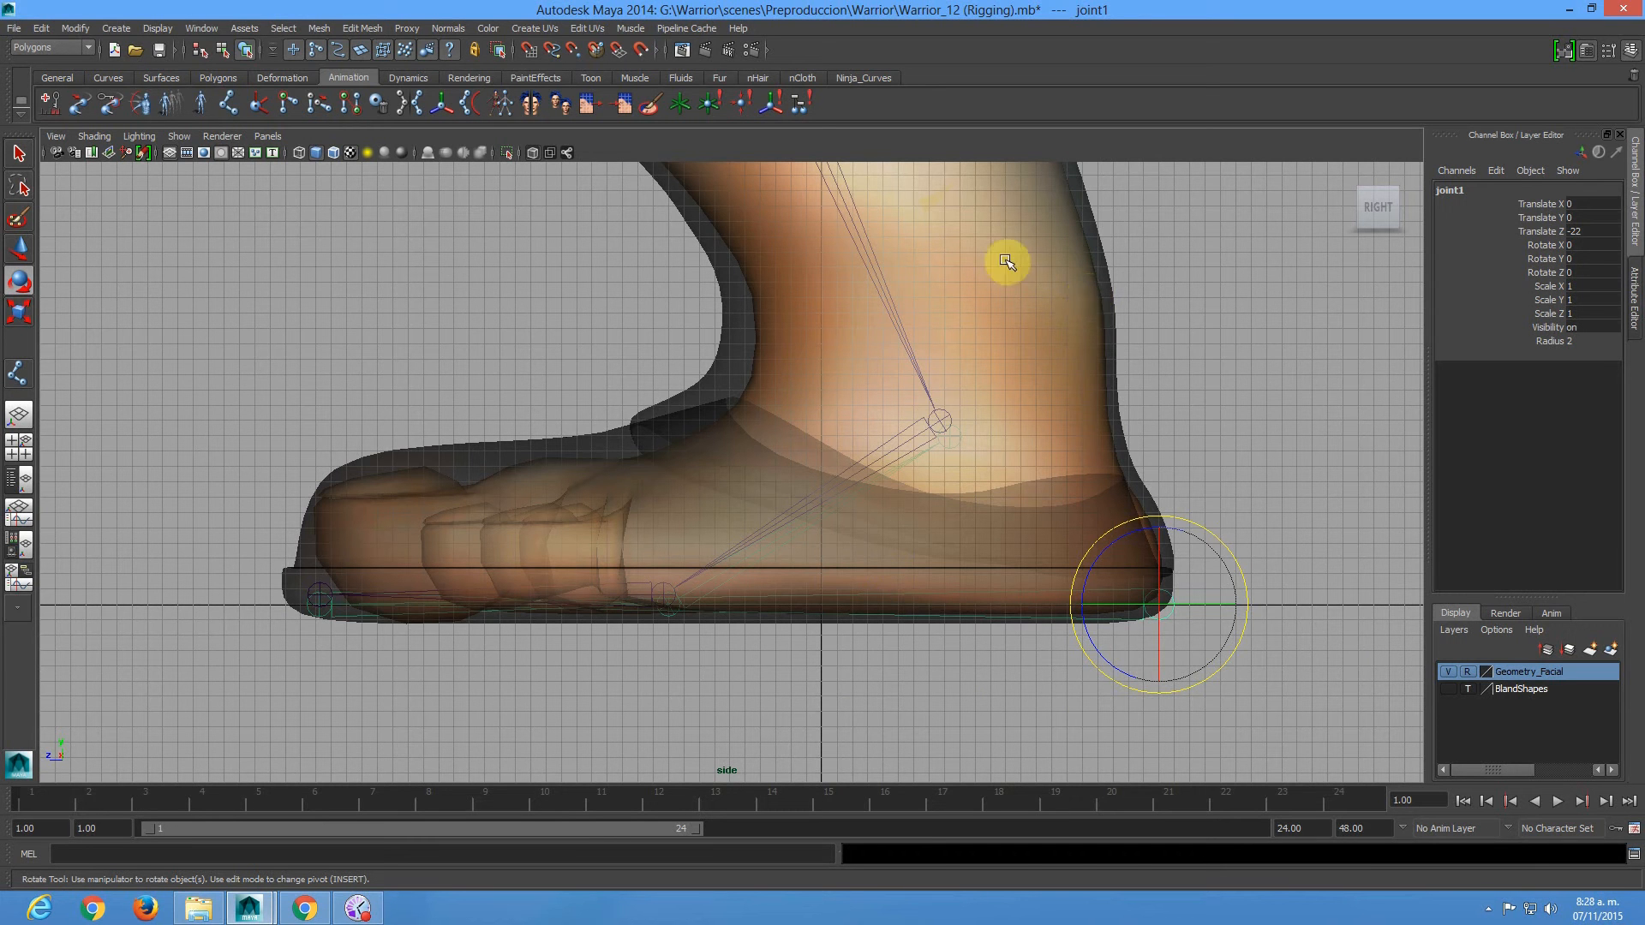
pyautogui.press('space')
pyautogui.press('space')
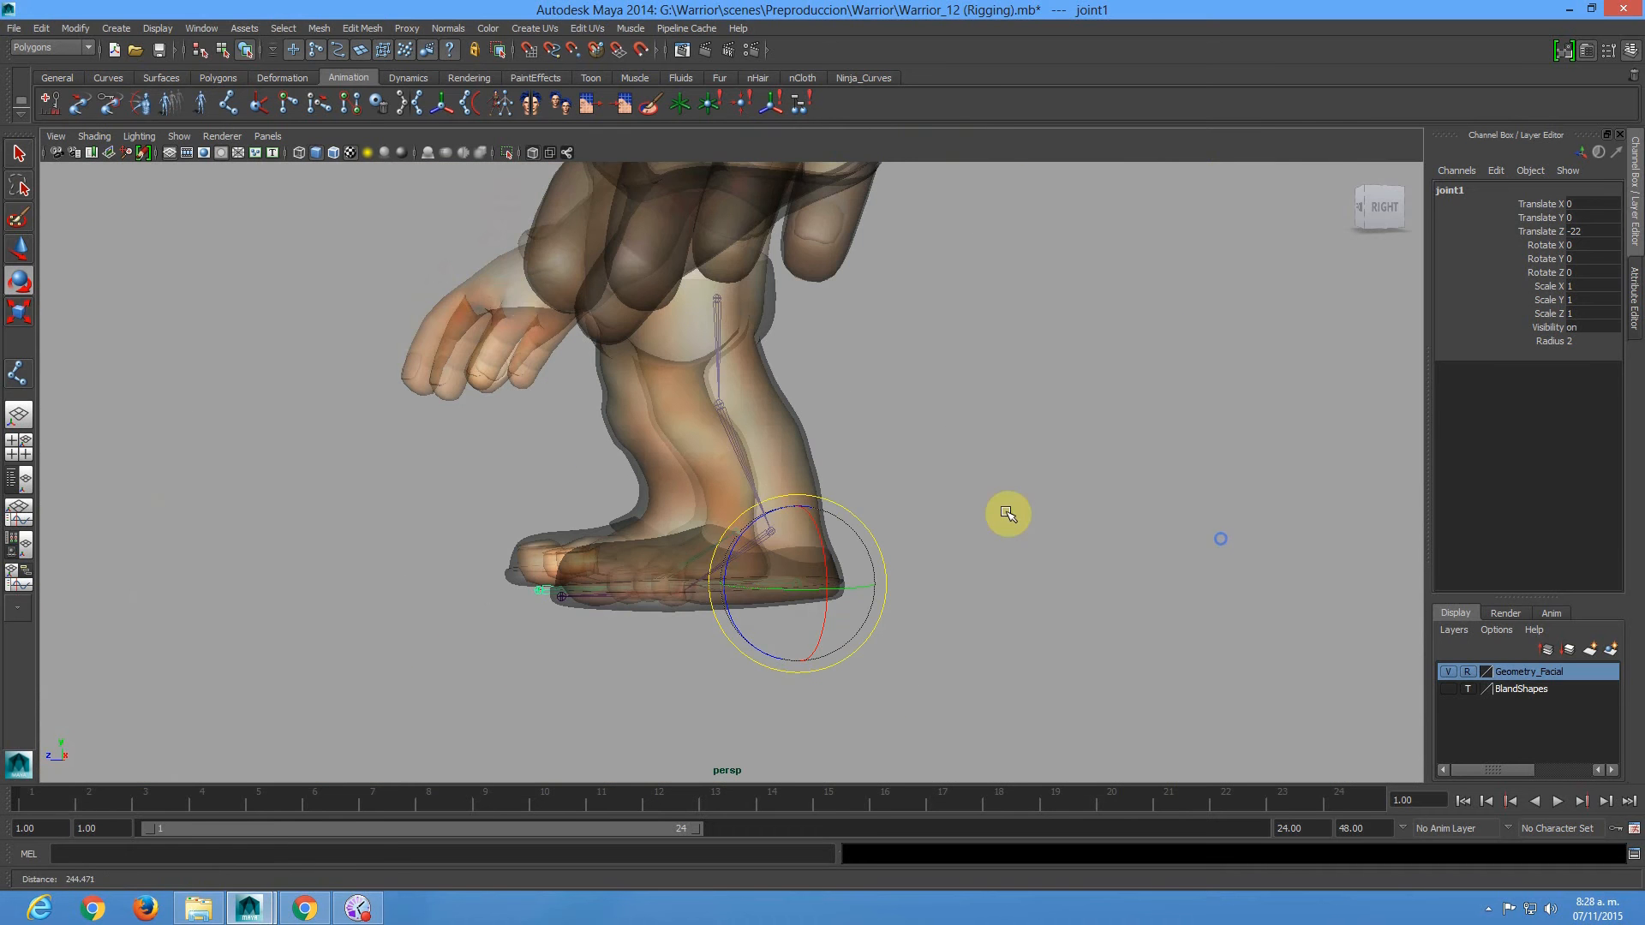
pyautogui.click(1448, 671)
pyautogui.keyDown('alt'); pyautogui.moveTo(812, 567); pyautogui.dragTo(914, 594); pyautogui.keyUp('alt')
pyautogui.press('w')
pyautogui.moveTo(685, 584); pyautogui.dragTo(694, 623)
# Test the reverse foot chain by rotating its heel joint about 43 degrees around Z, and undo the rotation.
pyautogui.keyDown('alt'); pyautogui.moveTo(662, 489); pyautogui.dragTo(864, 683, button='right'); pyautogui.keyUp('alt')
pyautogui.keyDown('alt'); pyautogui.moveTo(864, 683); pyautogui.dragTo(762, 618); pyautogui.keyUp('alt')
pyautogui.keyDown('alt'); pyautogui.moveTo(782, 627); pyautogui.dragTo(704, 426, button='middle'); pyautogui.keyUp('alt')
pyautogui.keyDown('alt'); pyautogui.moveTo(672, 518); pyautogui.dragTo(707, 573); pyautogui.keyUp('alt')
pyautogui.keyDown('alt'); pyautogui.moveTo(647, 501); pyautogui.dragTo(665, 540, button='middle'); pyautogui.keyUp('alt')
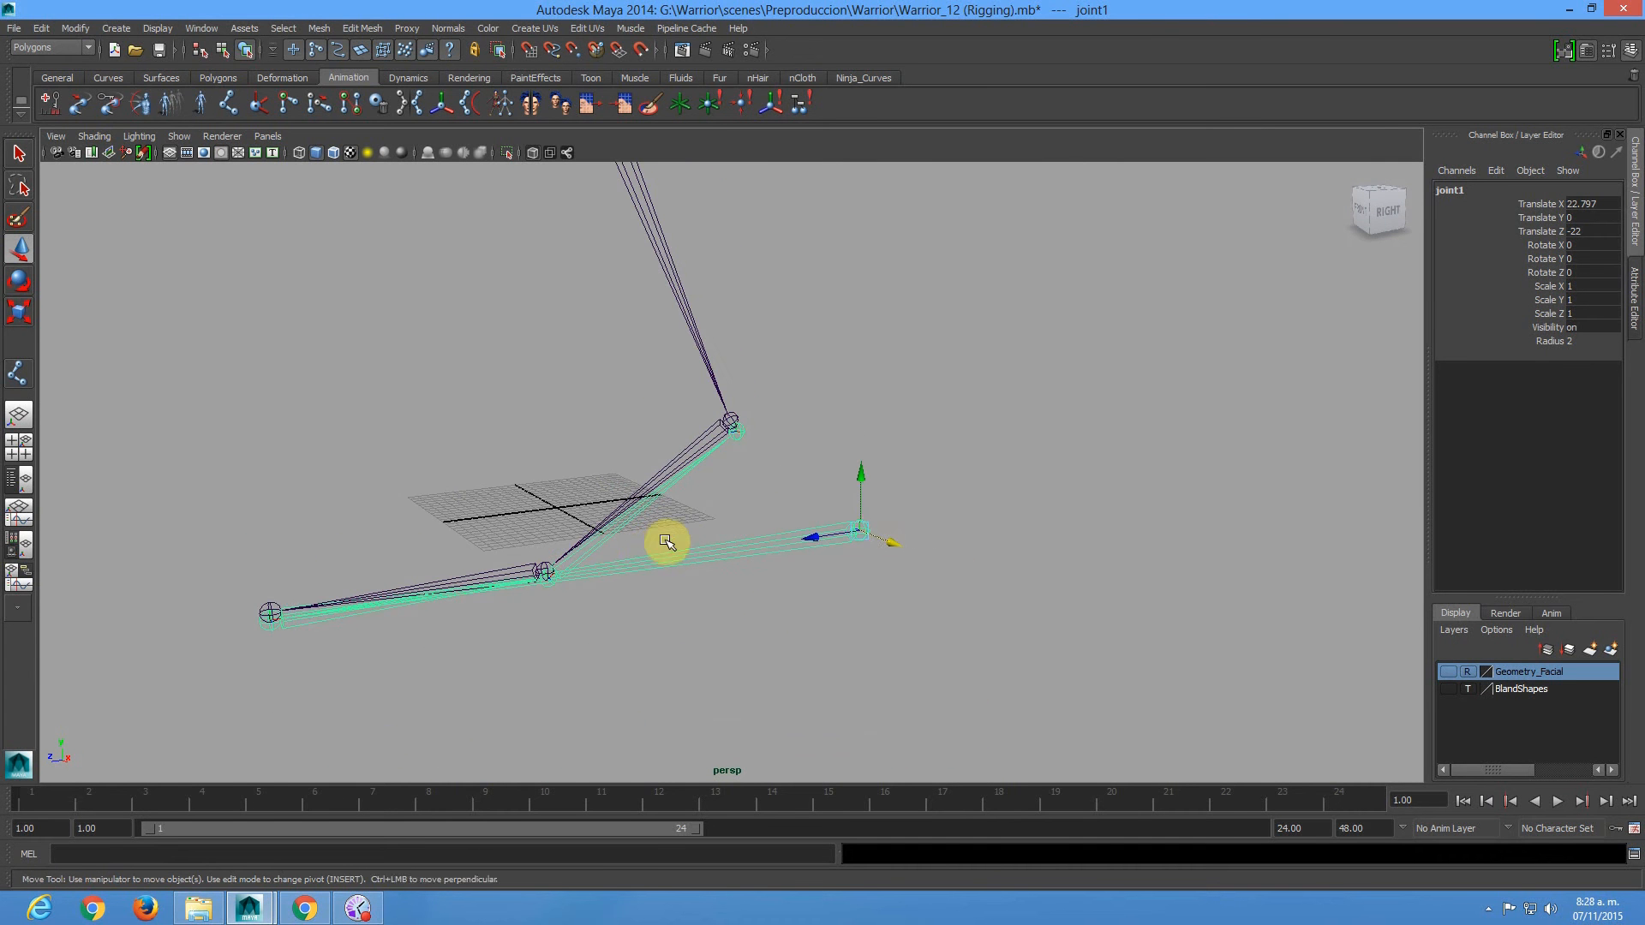
pyautogui.press('e')
pyautogui.keyDown('alt'); pyautogui.moveTo(802, 501); pyautogui.dragTo(793, 496); pyautogui.keyUp('alt')
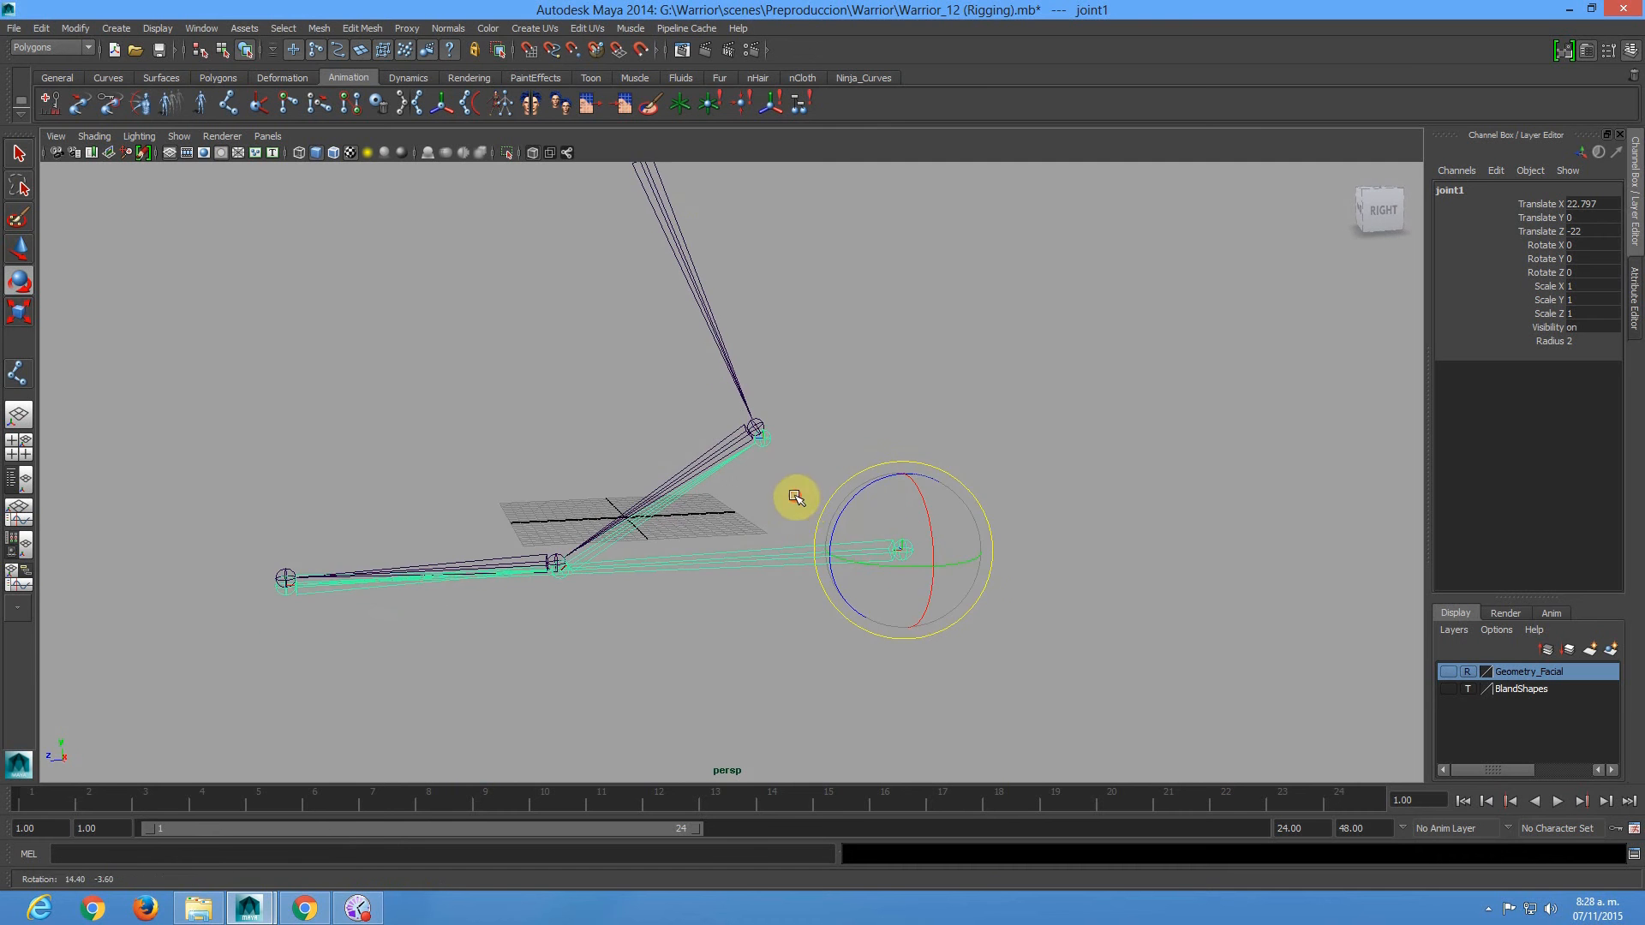
pyautogui.keyDown('alt'); pyautogui.moveTo(869, 543); pyautogui.dragTo(797, 516, button='right'); pyautogui.keyUp('alt')
pyautogui.moveTo(818, 514); pyautogui.dragTo(887, 479)
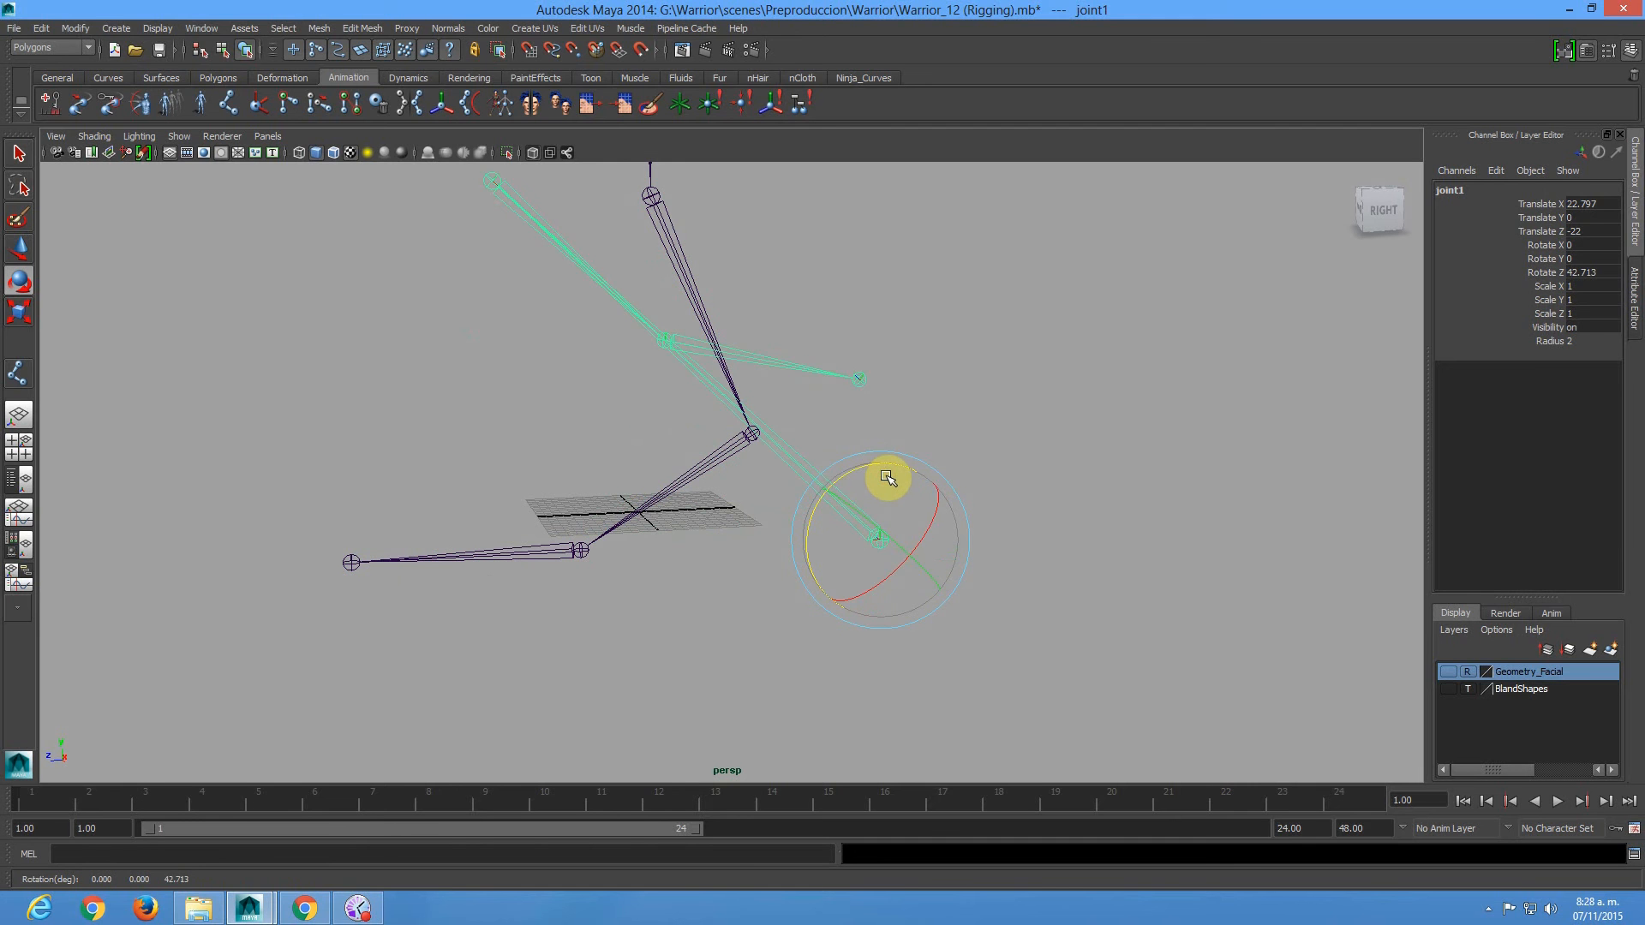
pyautogui.hotkey('ctrl', 'z')
# Test the reverse foot chain by rotating its toe joint about 39 degrees around Z, and undo the rotation.
pyautogui.press('Down')
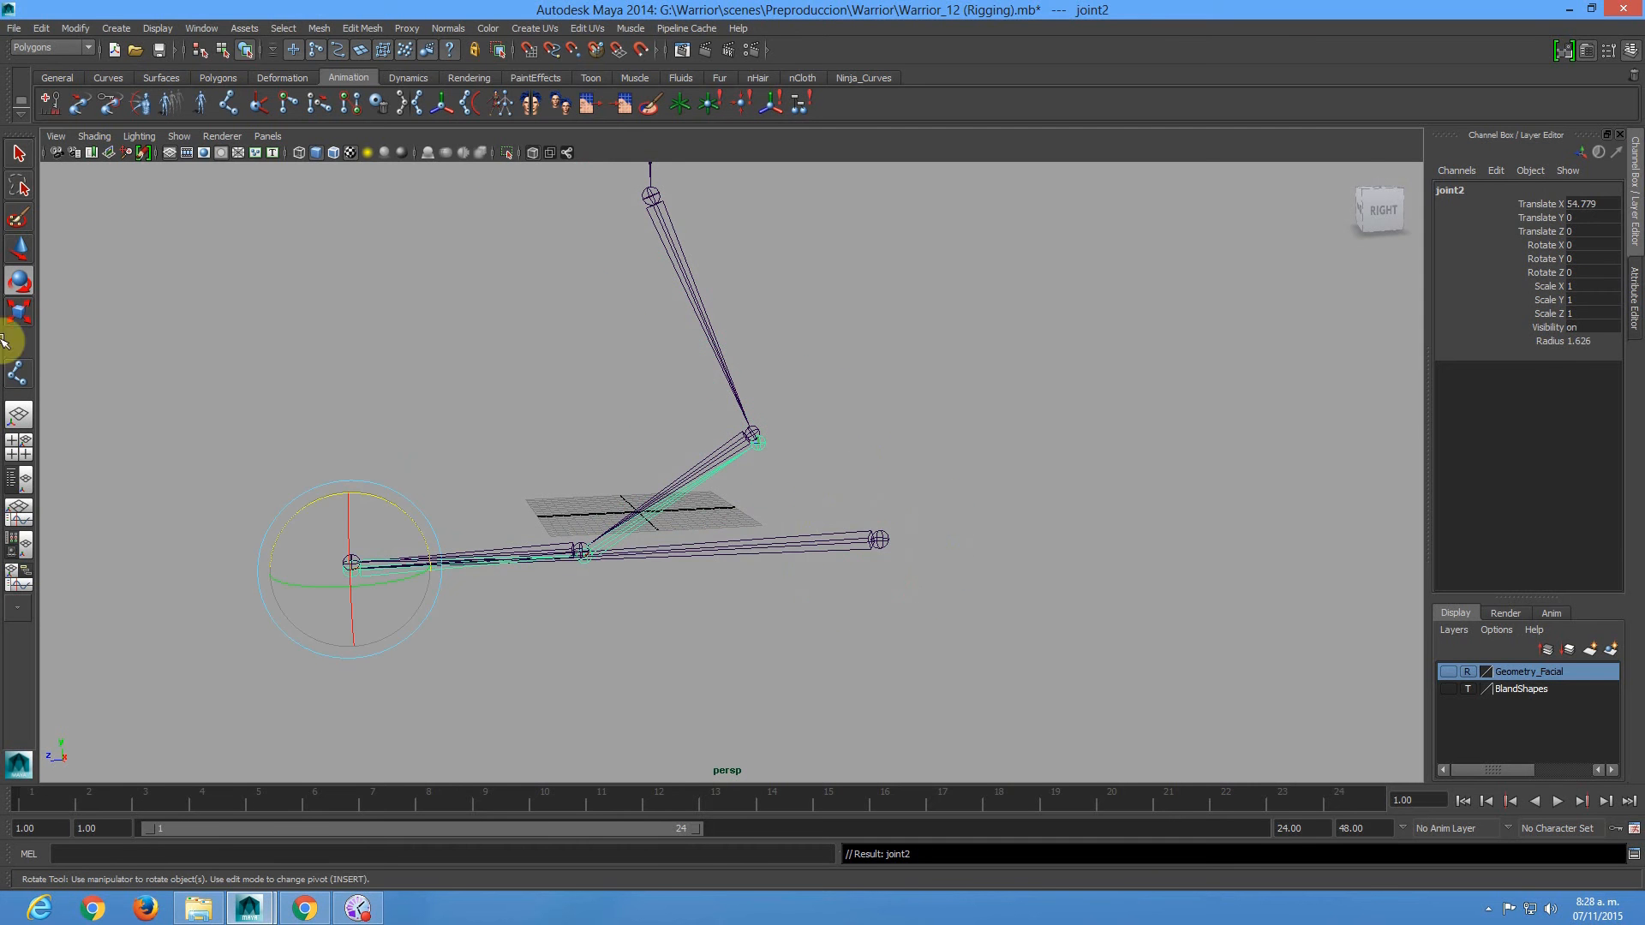
pyautogui.moveTo(312, 503); pyautogui.dragTo(213, 509)
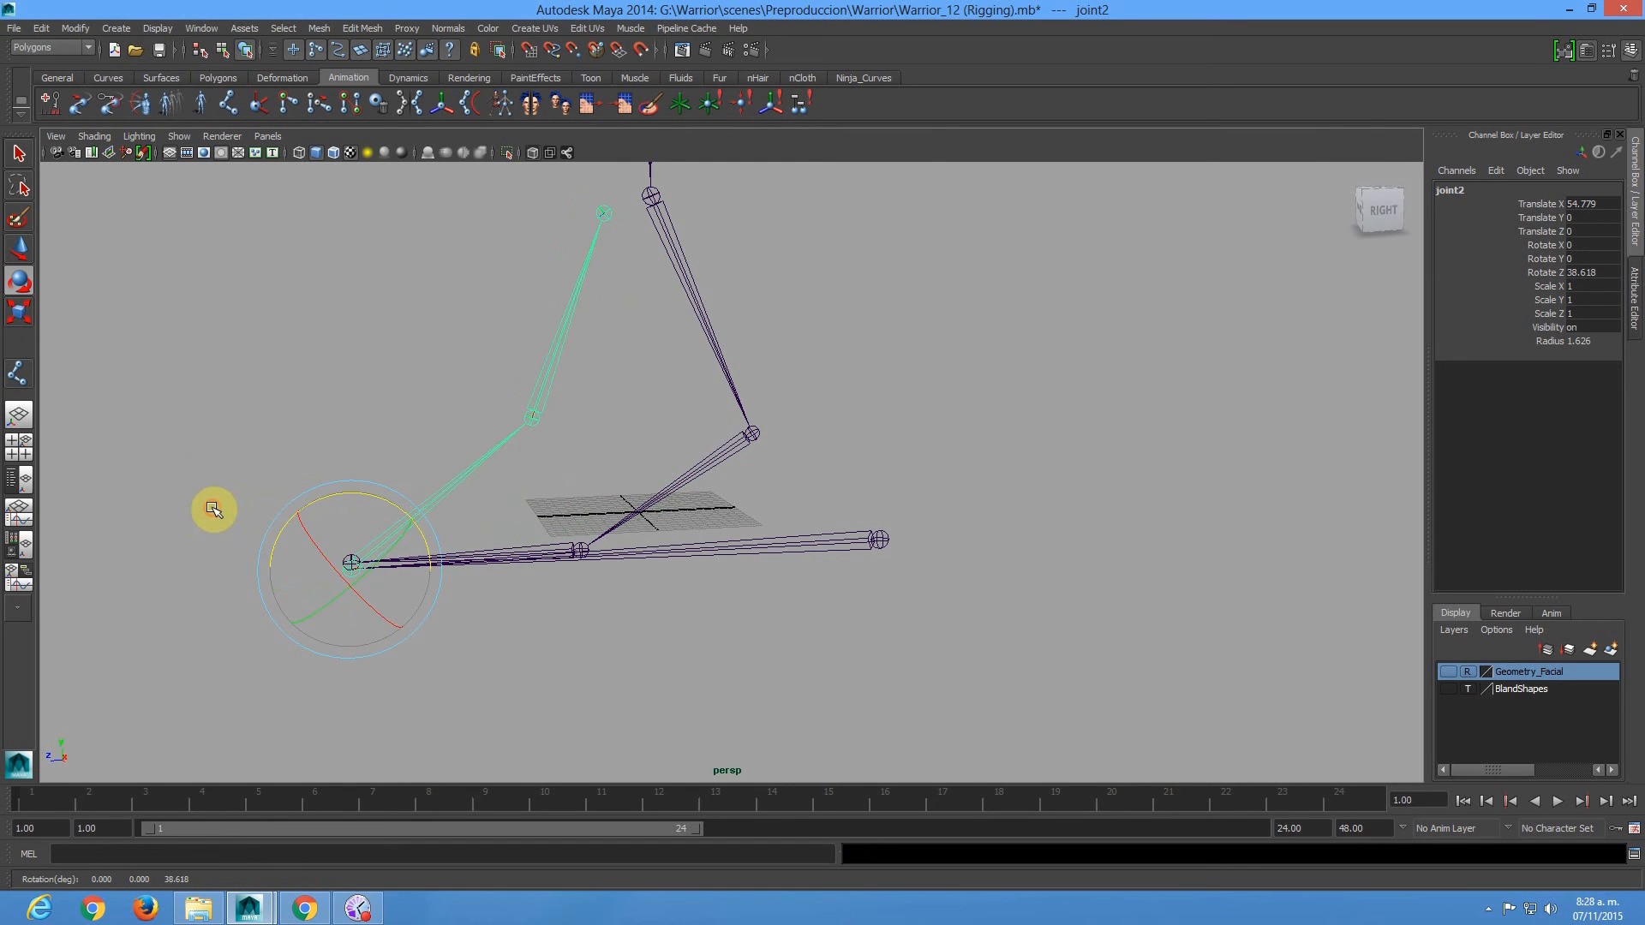
pyautogui.hotkey('ctrl', 'z')
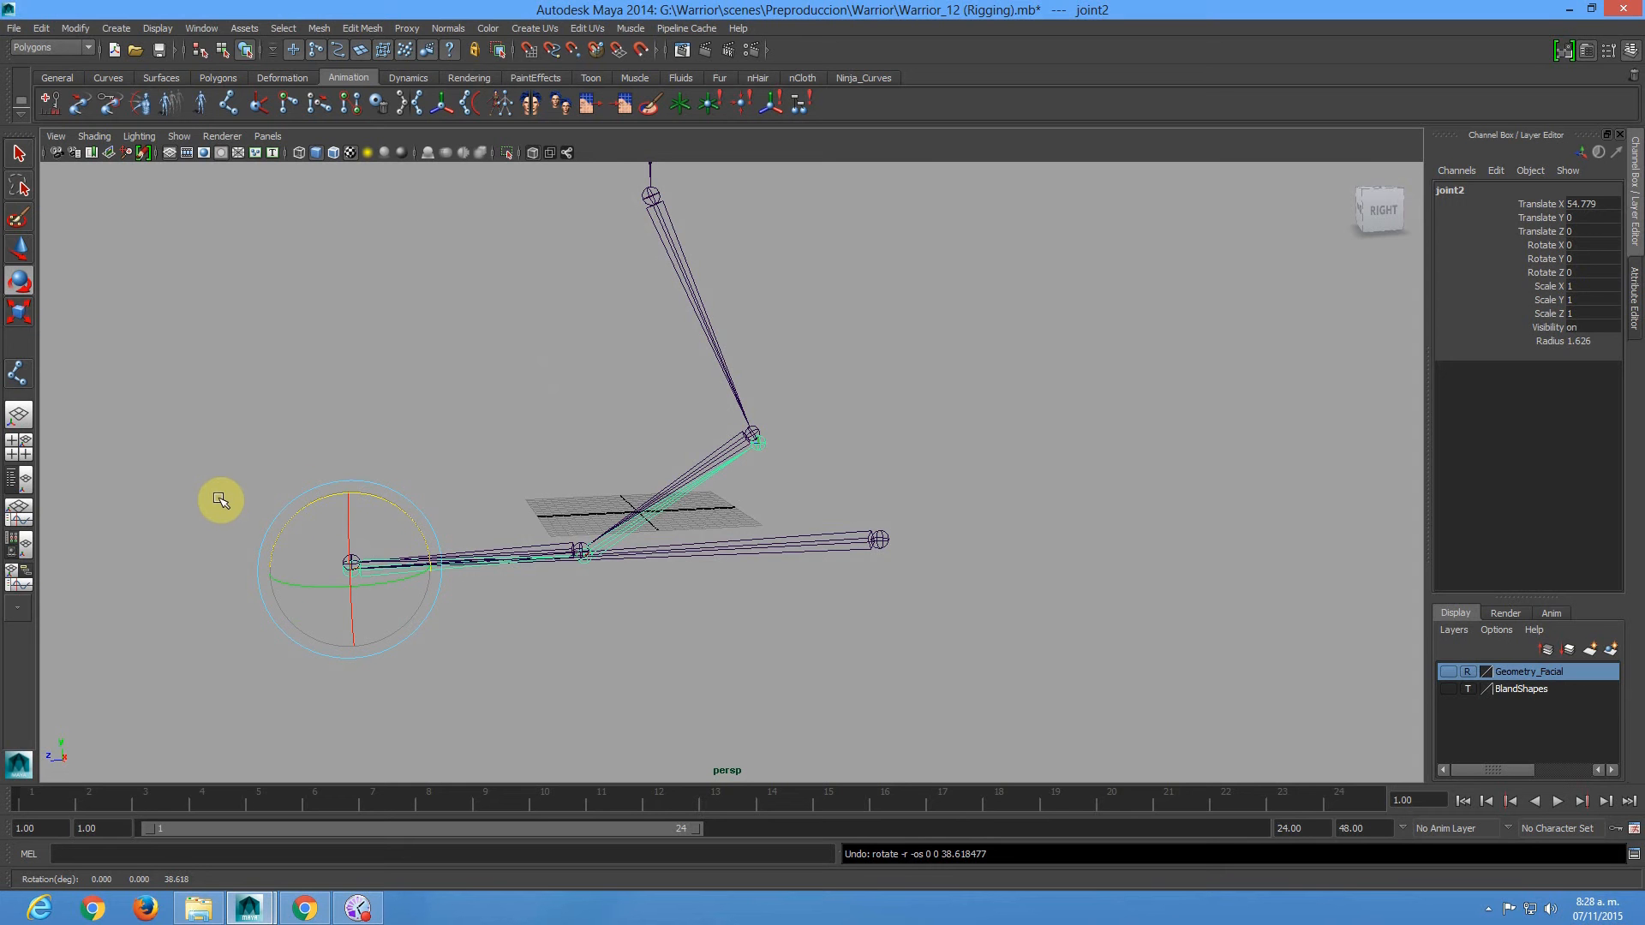
# Test the reverse foot chain by rotating its ball joint about 46 degrees around Z, and restore its pose.
pyautogui.press('Down')
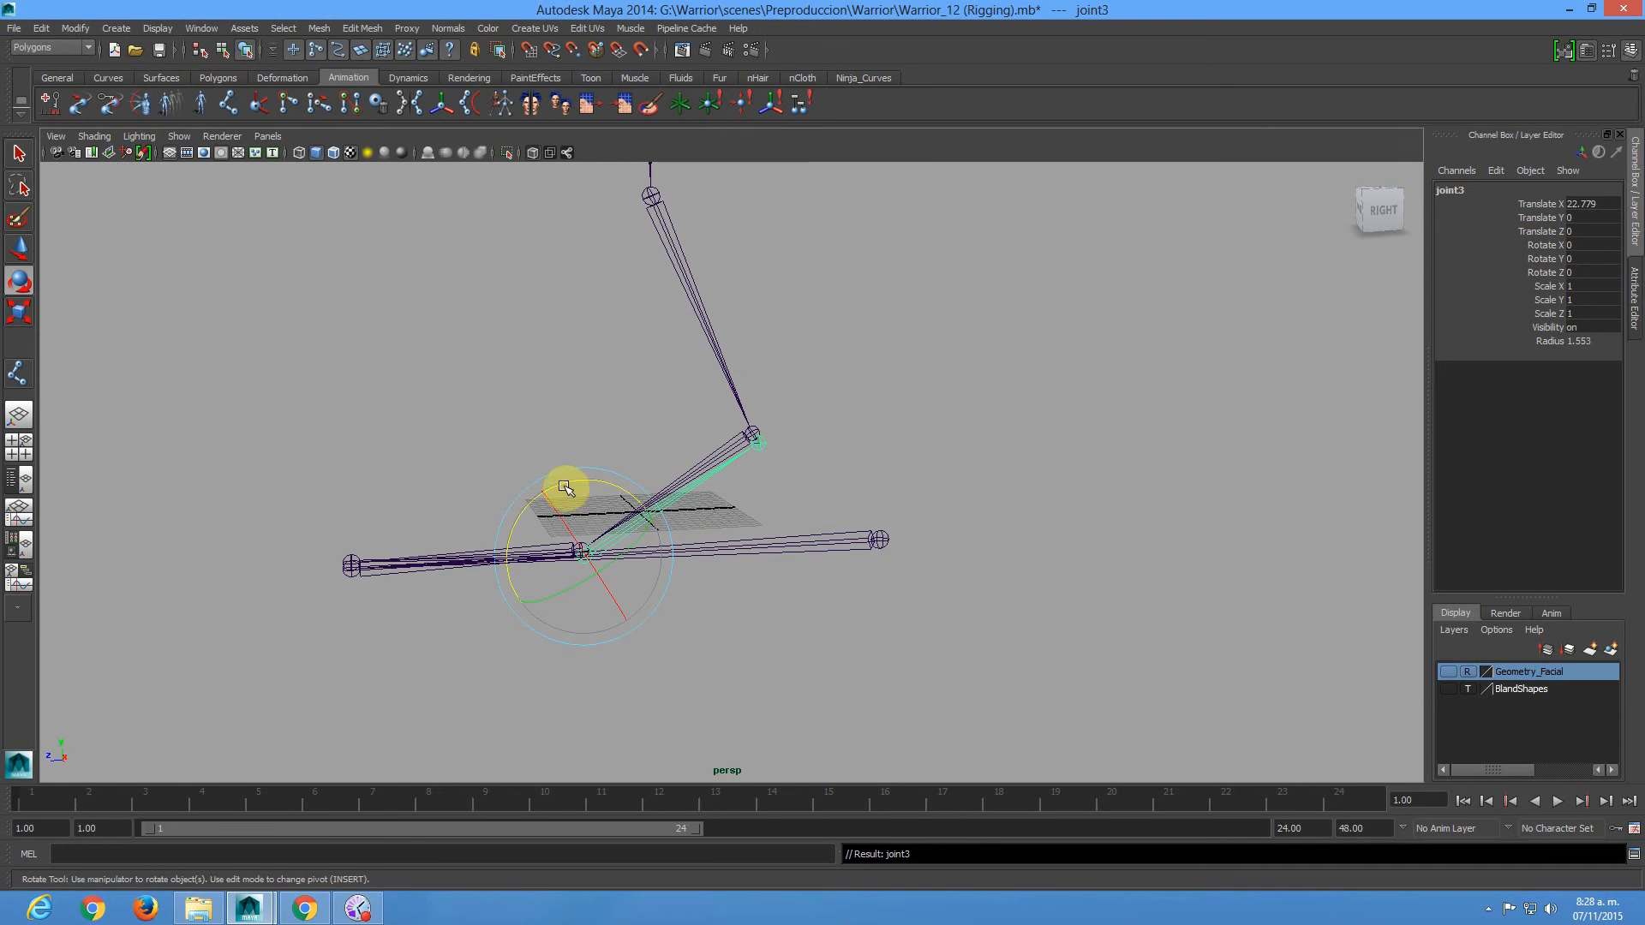
pyautogui.moveTo(591, 481); pyautogui.dragTo(511, 477)
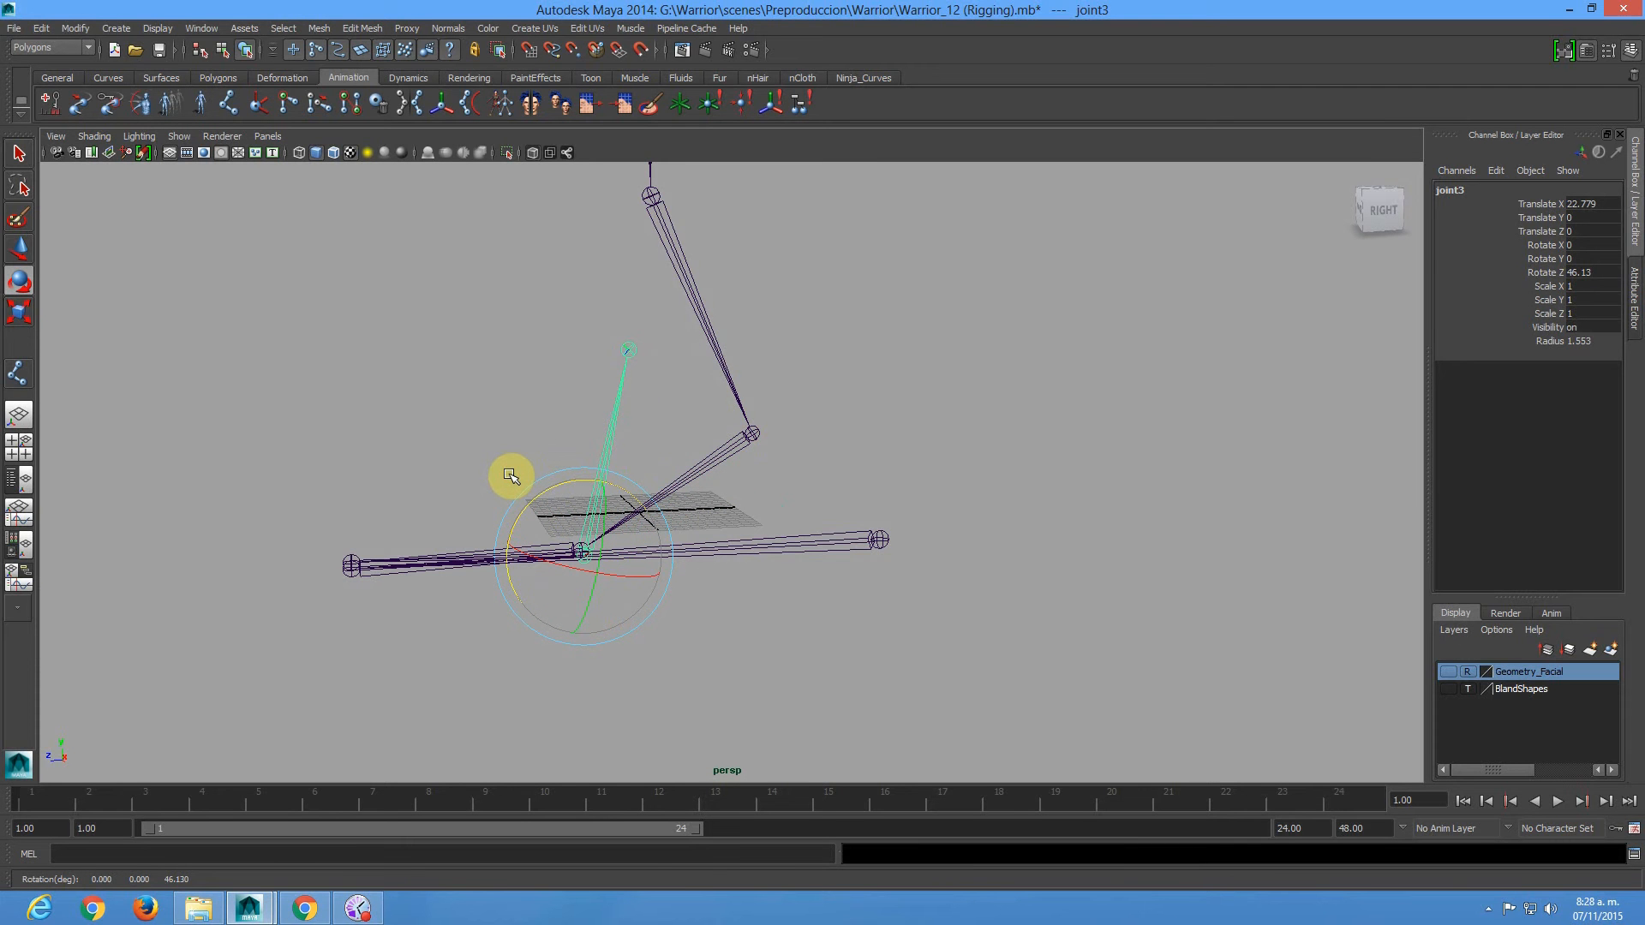
pyautogui.click(803, 436)
pyautogui.keyDown('alt'); pyautogui.moveTo(764, 425); pyautogui.dragTo(868, 520, button='right'); pyautogui.keyUp('alt')
pyautogui.moveTo(867, 520)
pyautogui.keyDown('alt'); pyautogui.mouseDown()
pyautogui.moveTo(856, 499)
pyautogui.moveTo(885, 517)
pyautogui.mouseUp(); pyautogui.keyUp('alt')
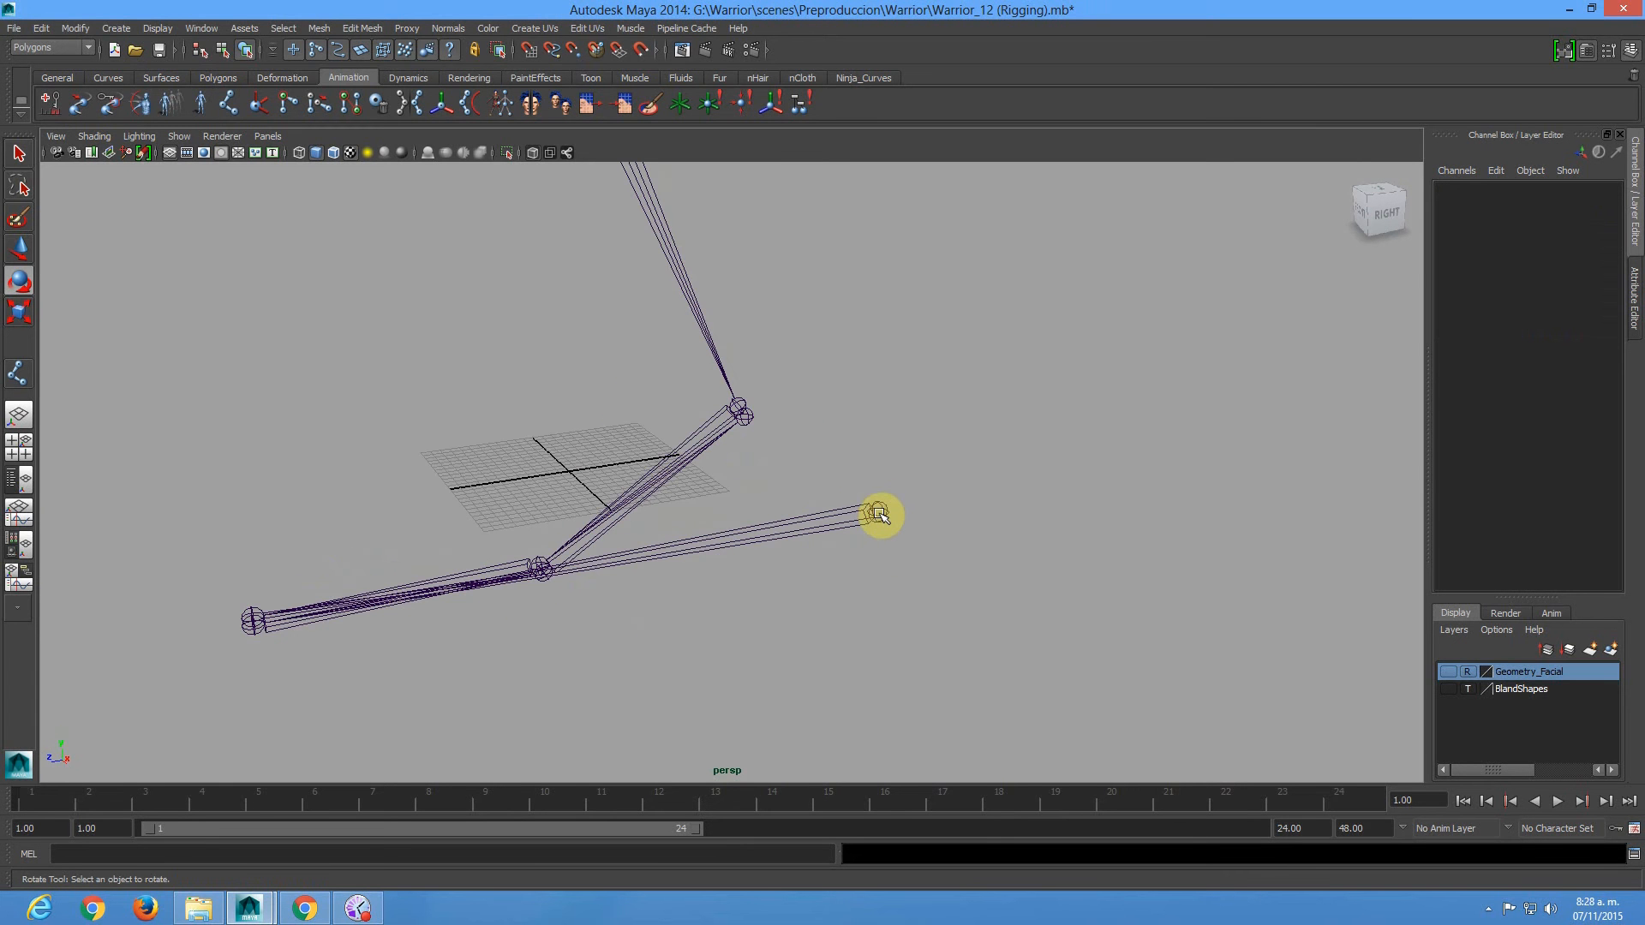
# Switch to Chrome, search Google for "talon ingles" to look up the translation, and return to Maya.
pyautogui.click(304, 908)
pyautogui.click(1011, 12)
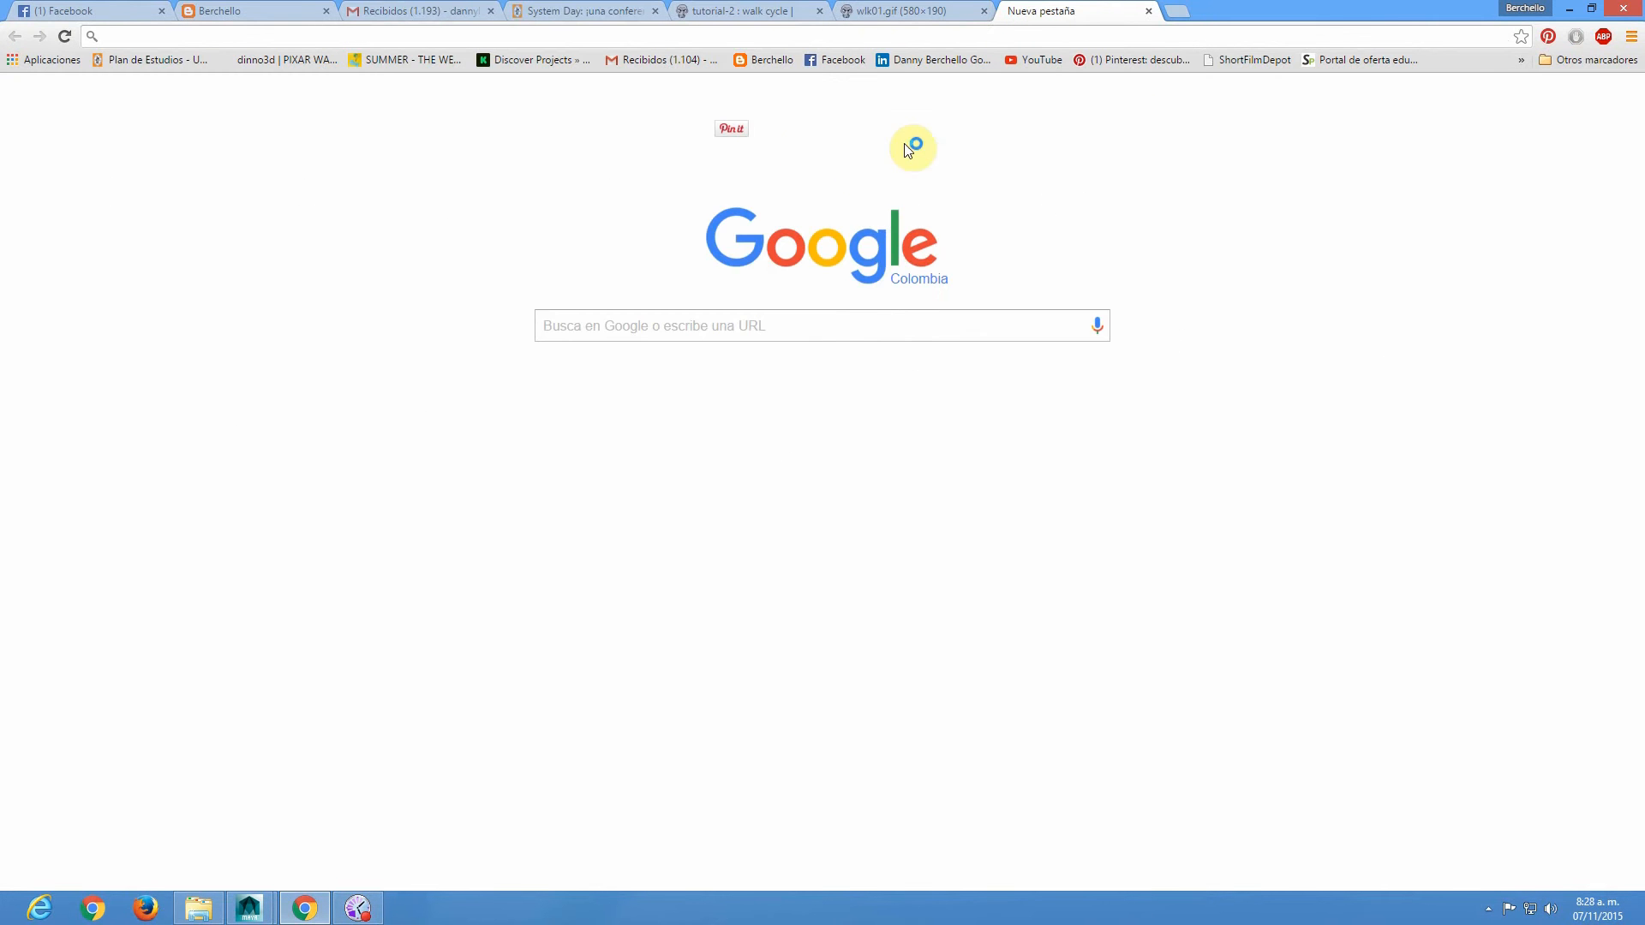
pyautogui.click(928, 319)
pyautogui.write('talon ingles')
pyautogui.press('Return')
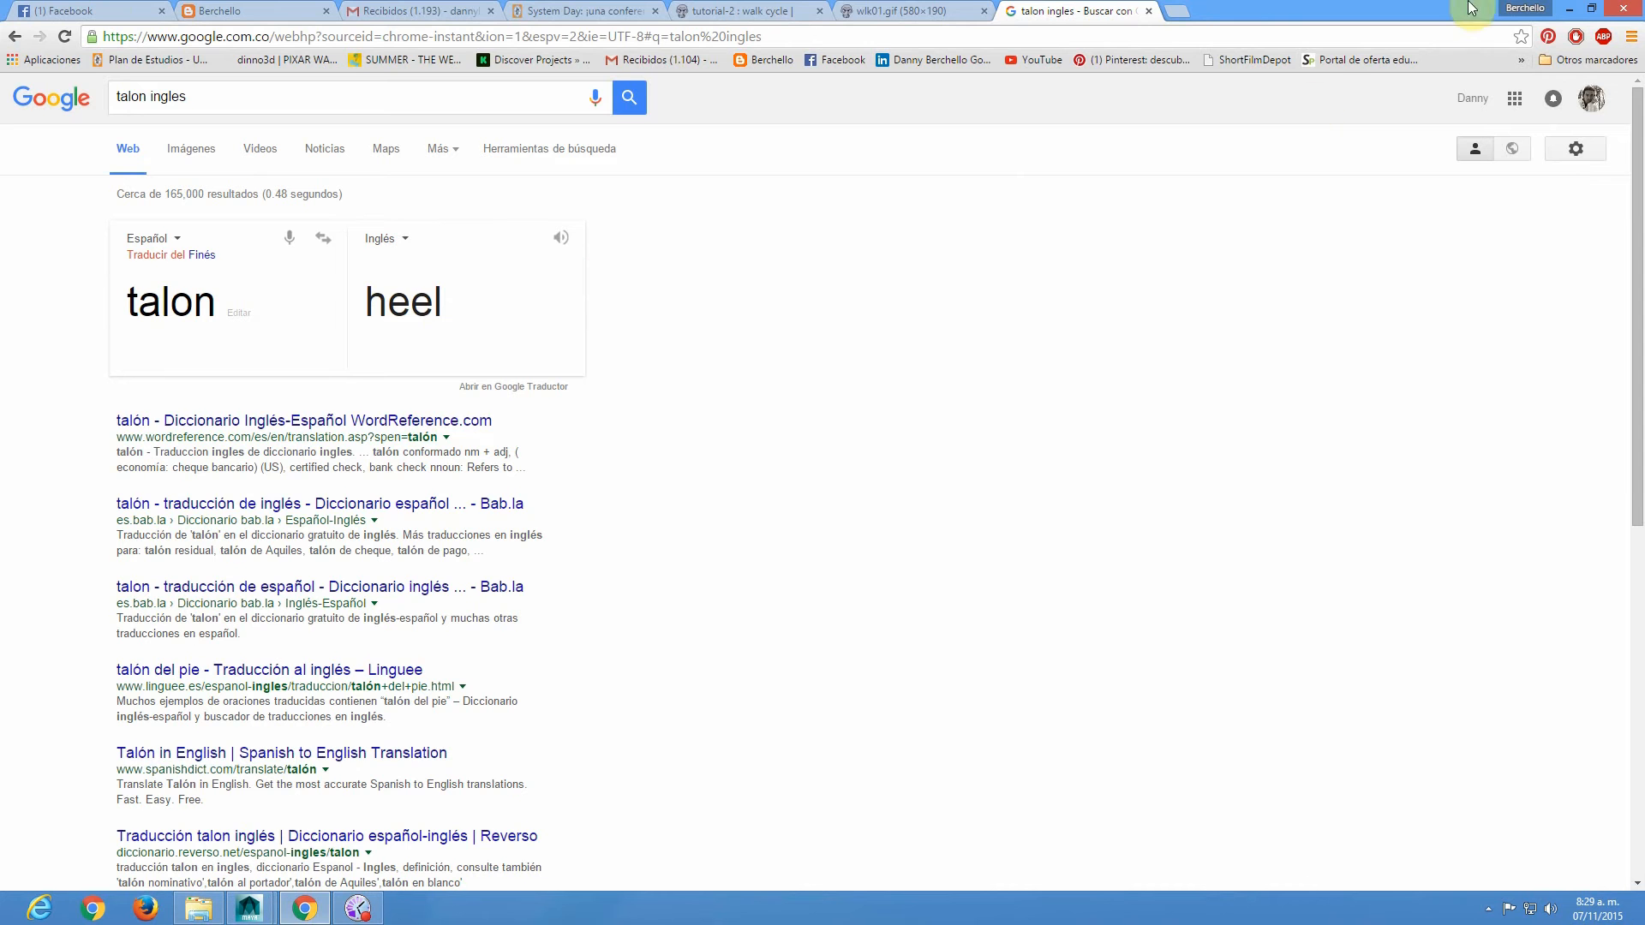
pyautogui.click(1569, 8)
# Rename the heel joint at the root of the reverse foot chain as leftHeelInv.
pyautogui.click(910, 516)
pyautogui.click(1445, 191)
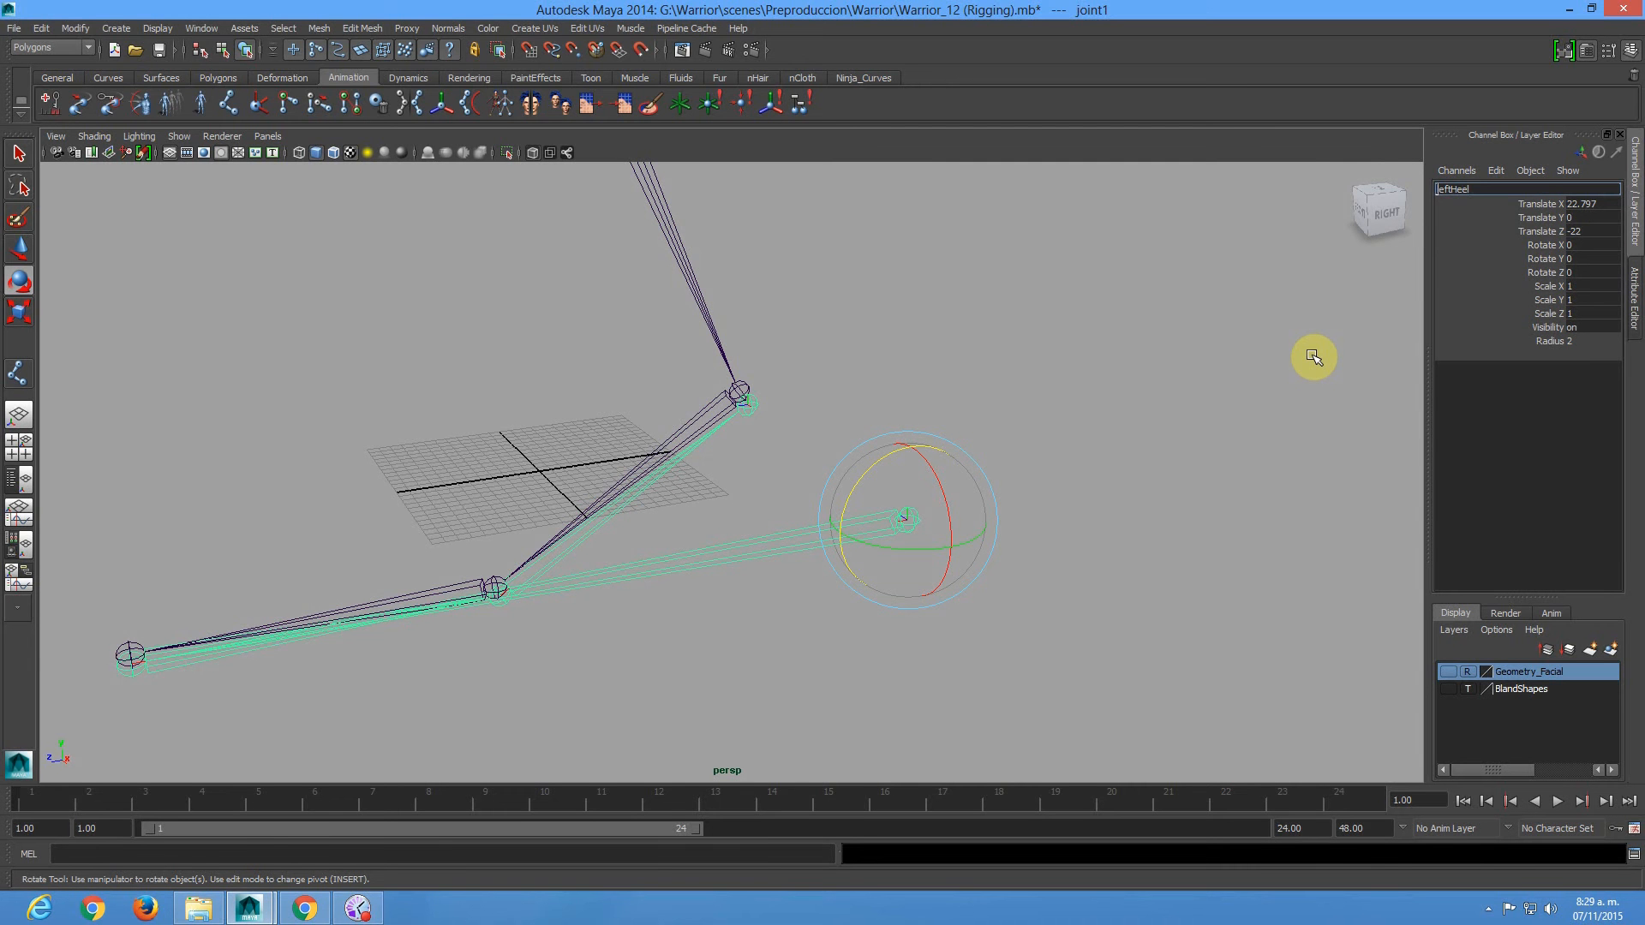
pyautogui.write('R')
pyautogui.write('e')
pyautogui.press('BackSpace')
pyautogui.press('BackSpace')
pyautogui.write('Inv')
pyautogui.press('BackSpace')
pyautogui.press('BackSpace')
pyautogui.press('BackSpace')
pyautogui.press('Return')
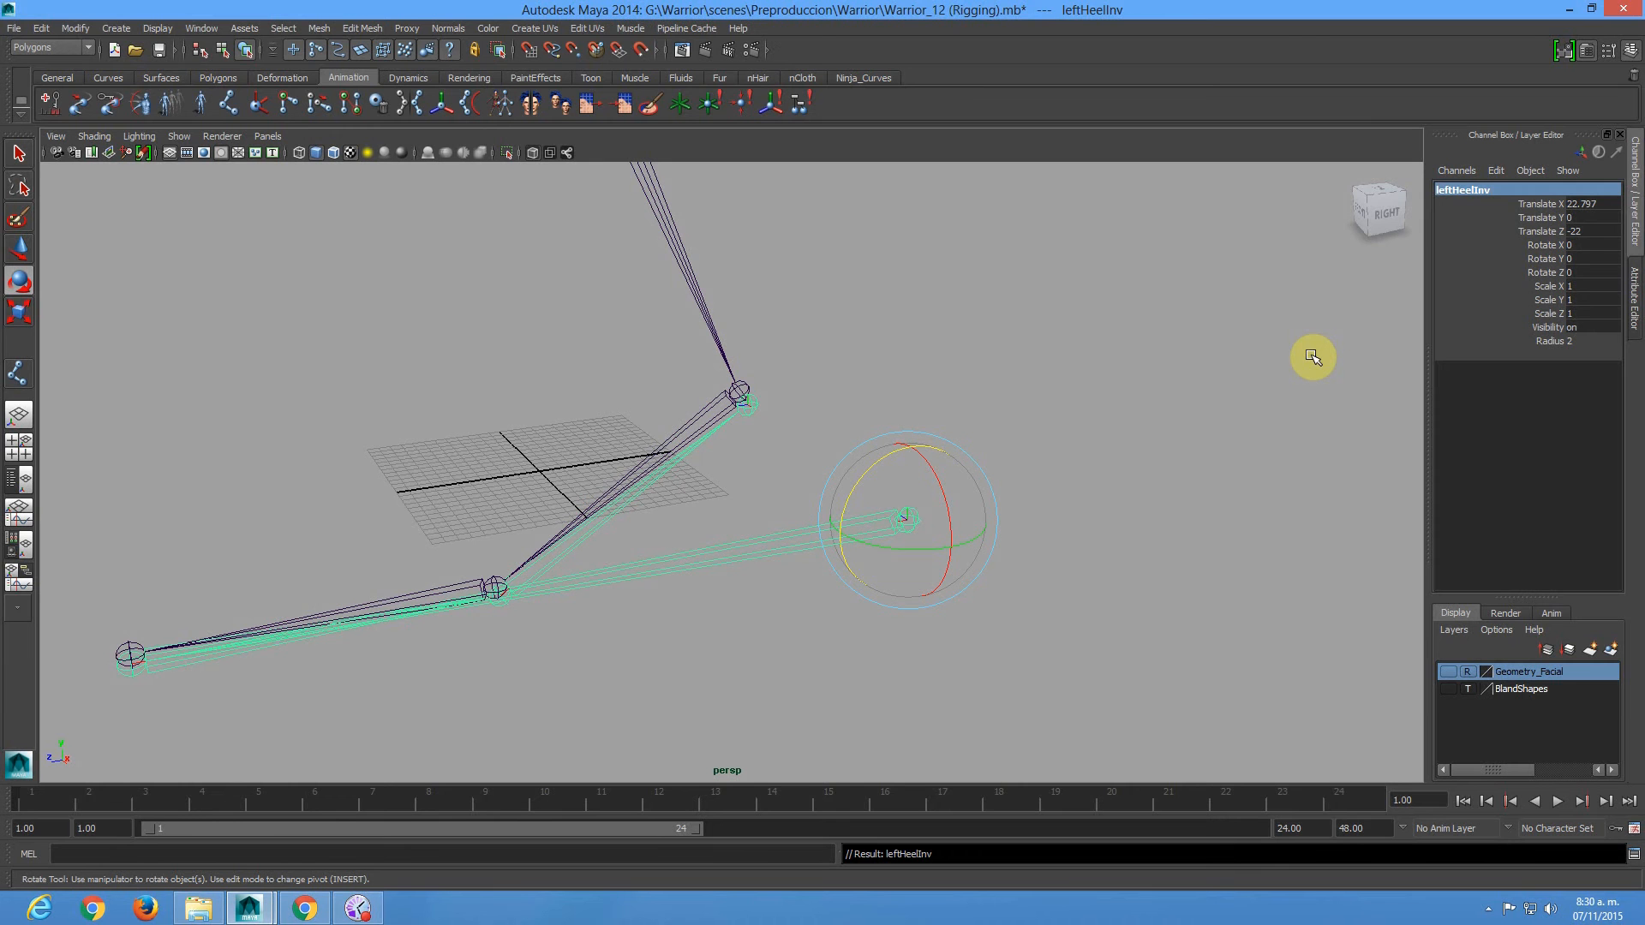
# Rename the toe-tip joint of the reverse foot chain as leftToeInv.
pyautogui.press('Down')
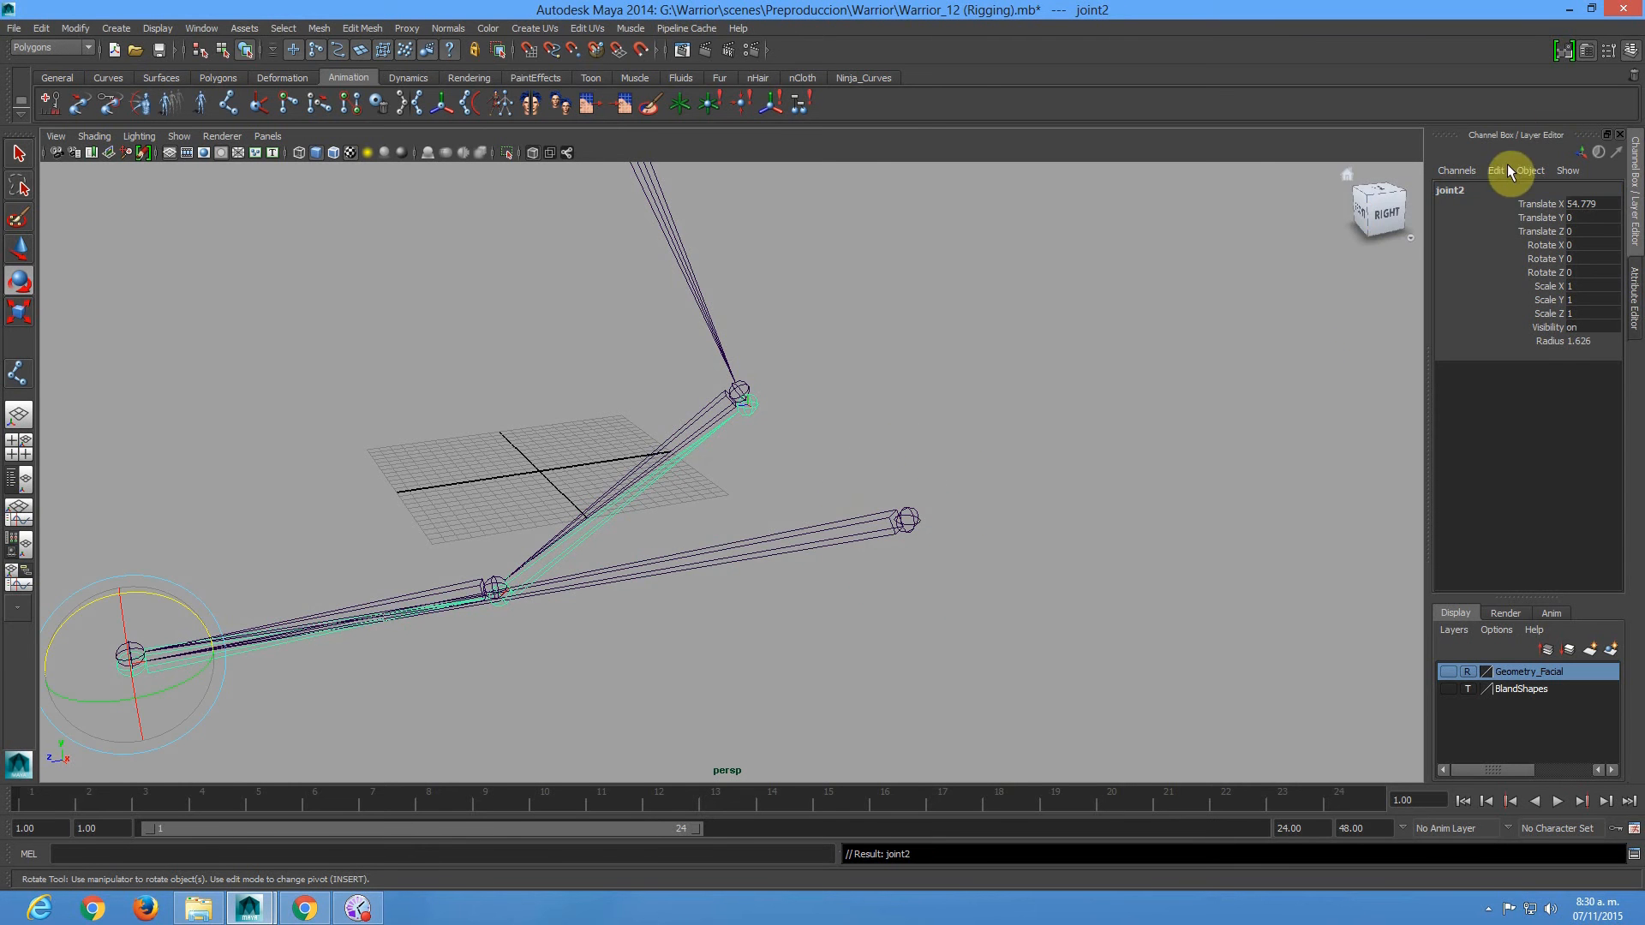
pyautogui.click(1461, 188)
pyautogui.write('leftToeInv')
pyautogui.press('Return')
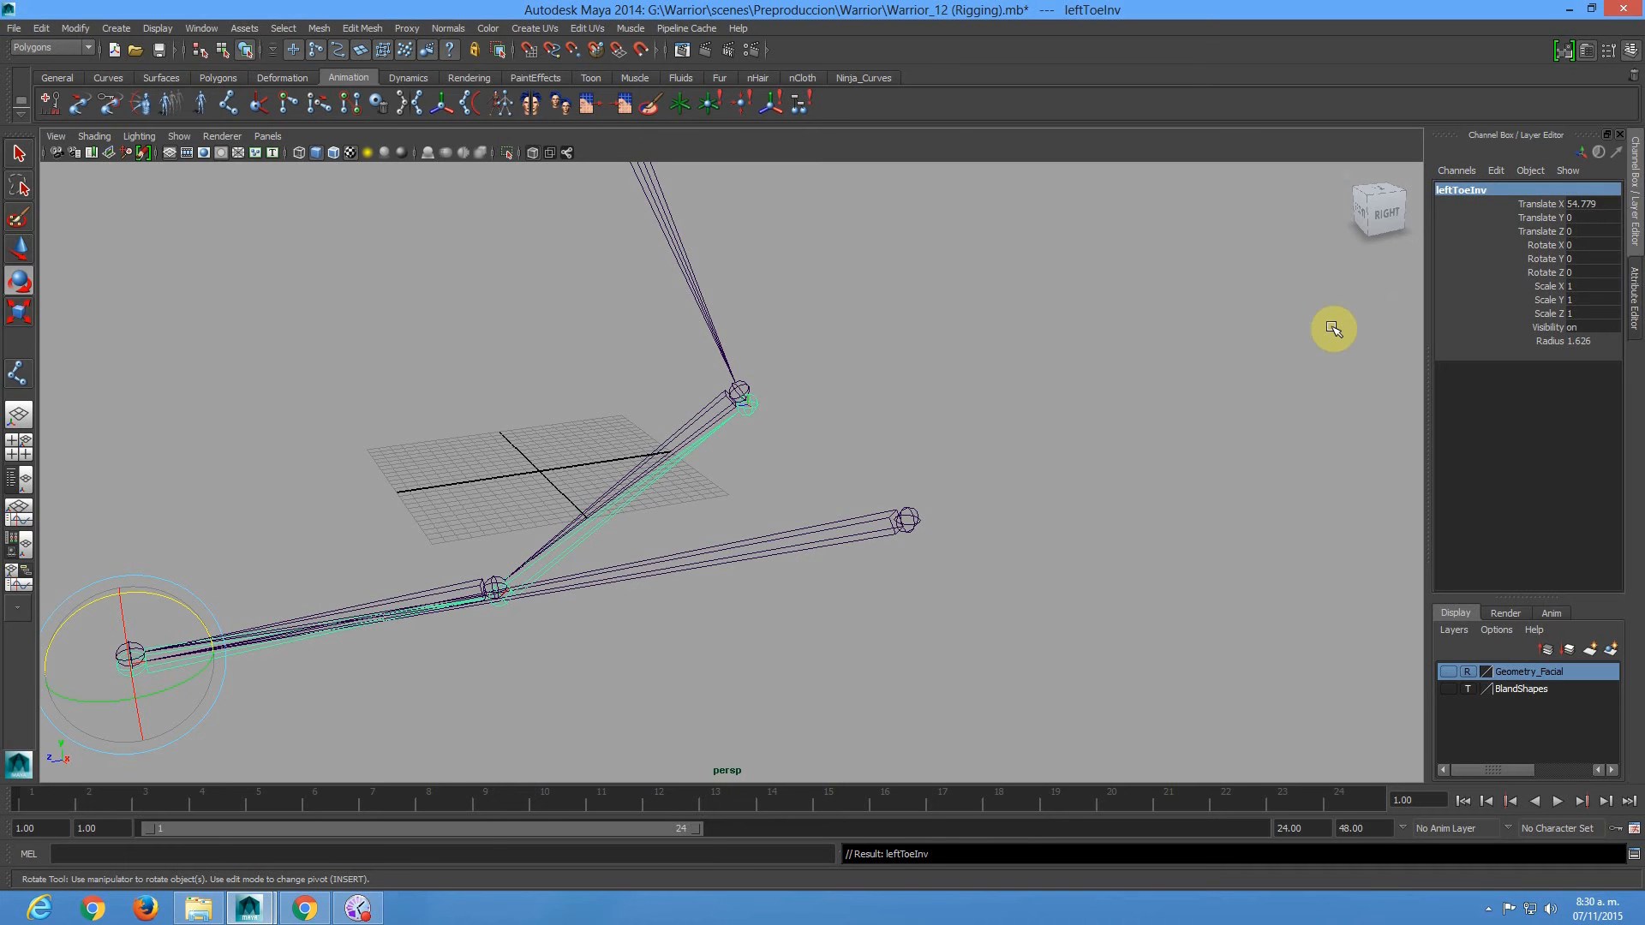
# Rename the ball joint of the reverse foot chain as leftFootInv.
pyautogui.press('Up')
pyautogui.click(1452, 193)
pyautogui.write('left')
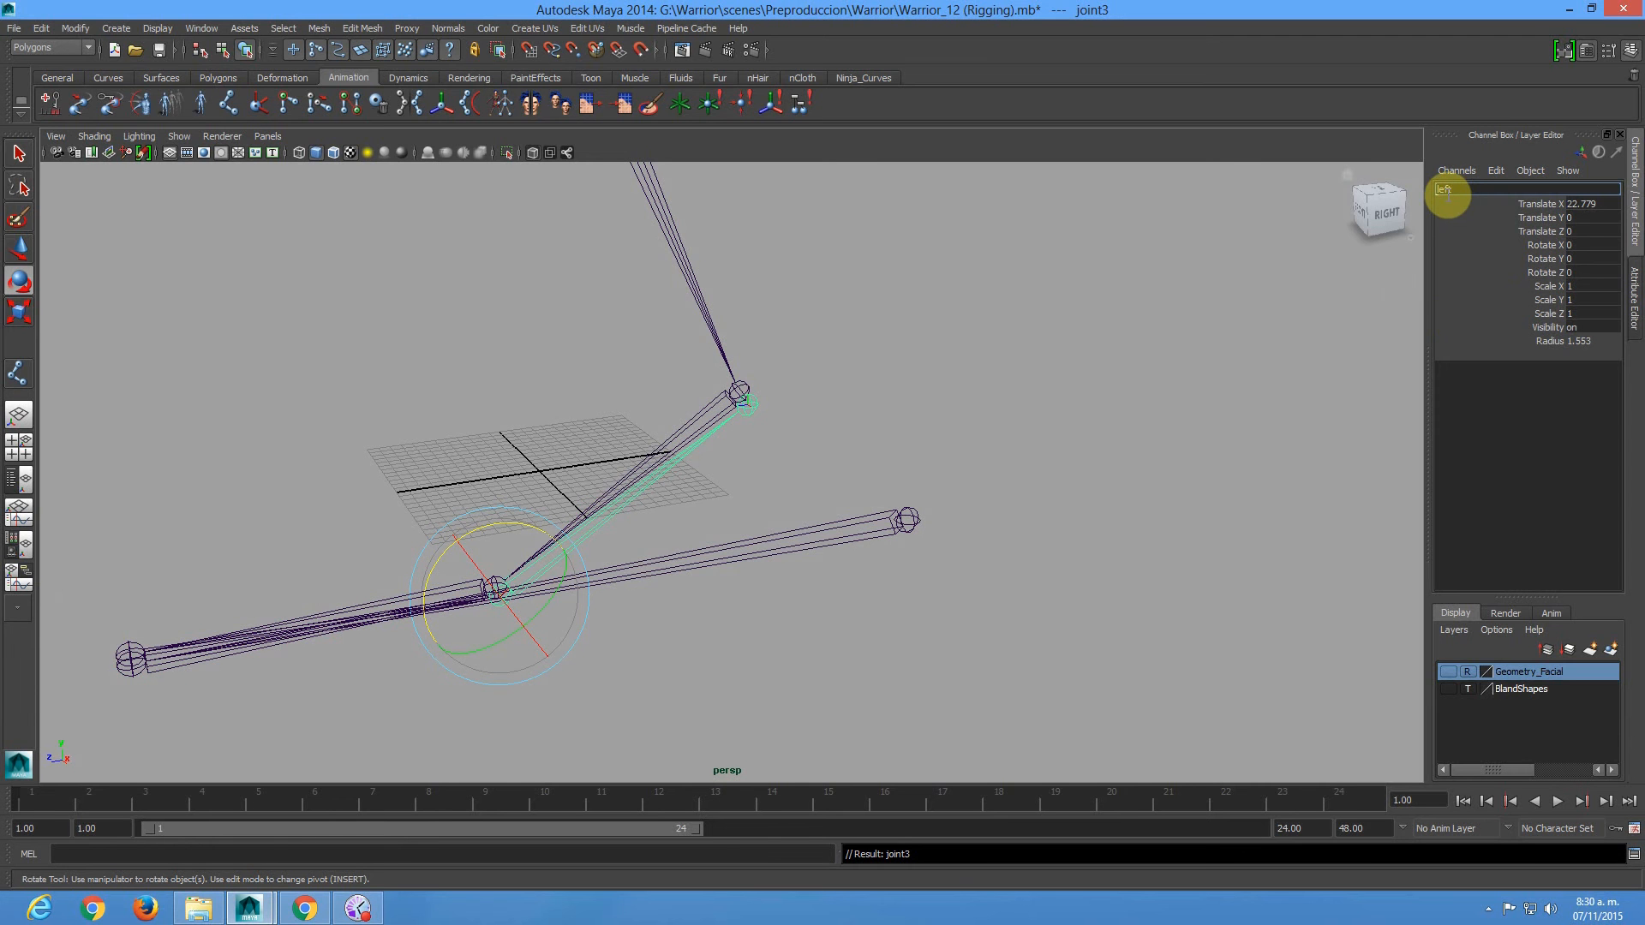
pyautogui.write('FootInv')
pyautogui.press('Return')
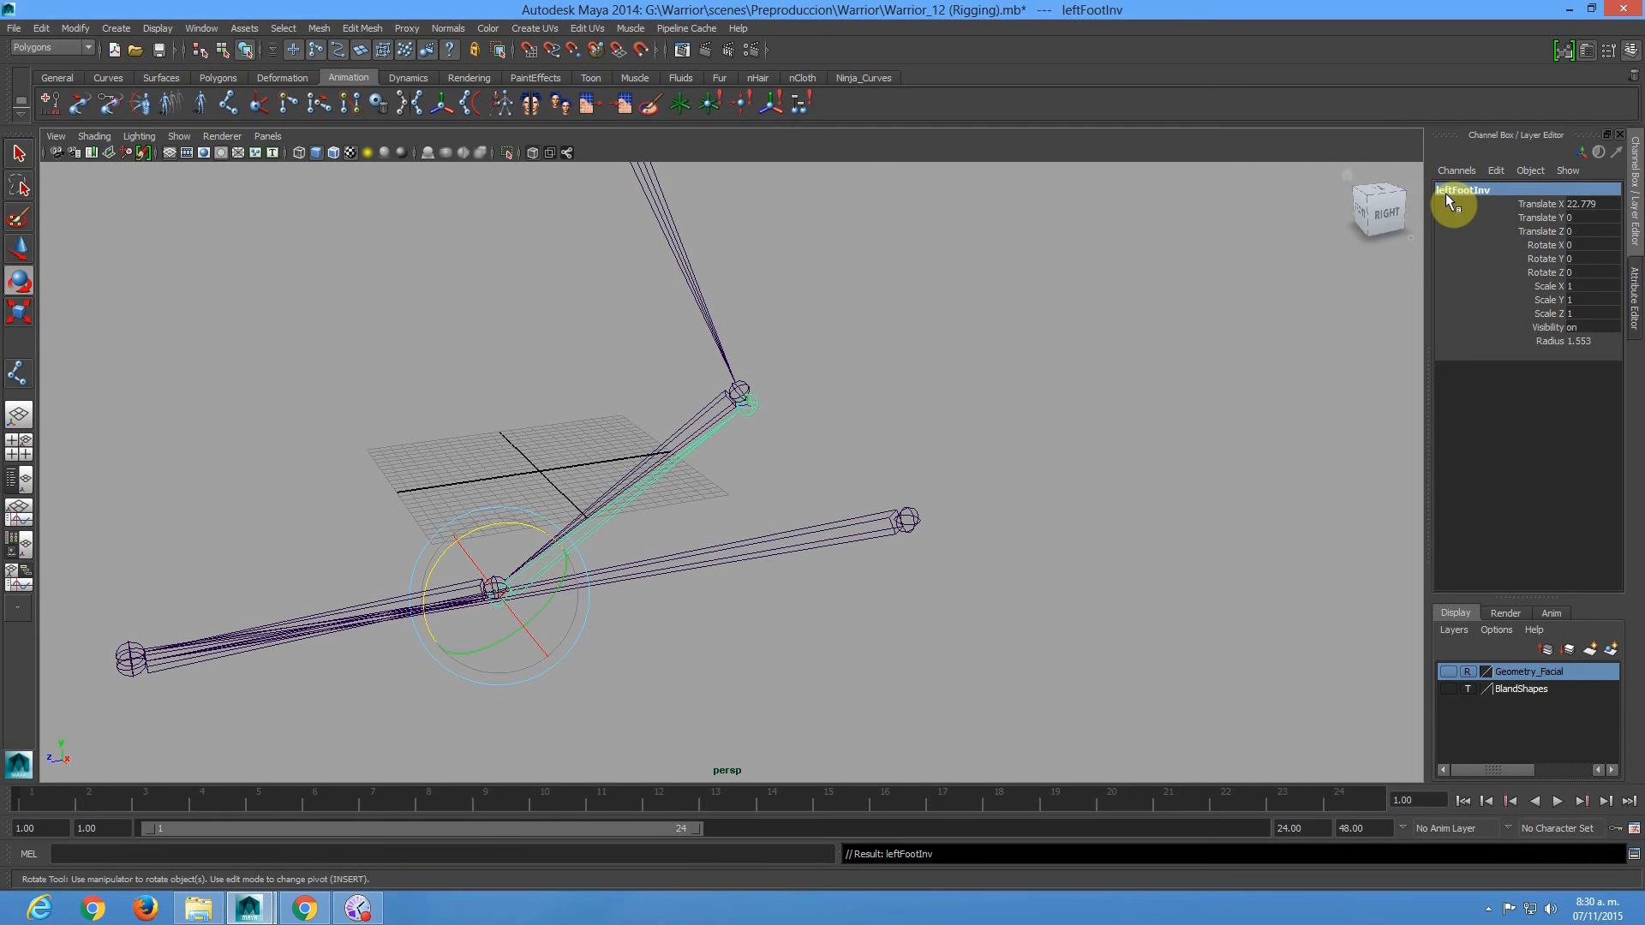
# Rename the last joint of the reverse foot chain, at the ankle, as leftAnkleInv.
pyautogui.press('Down')
pyautogui.click(1446, 193)
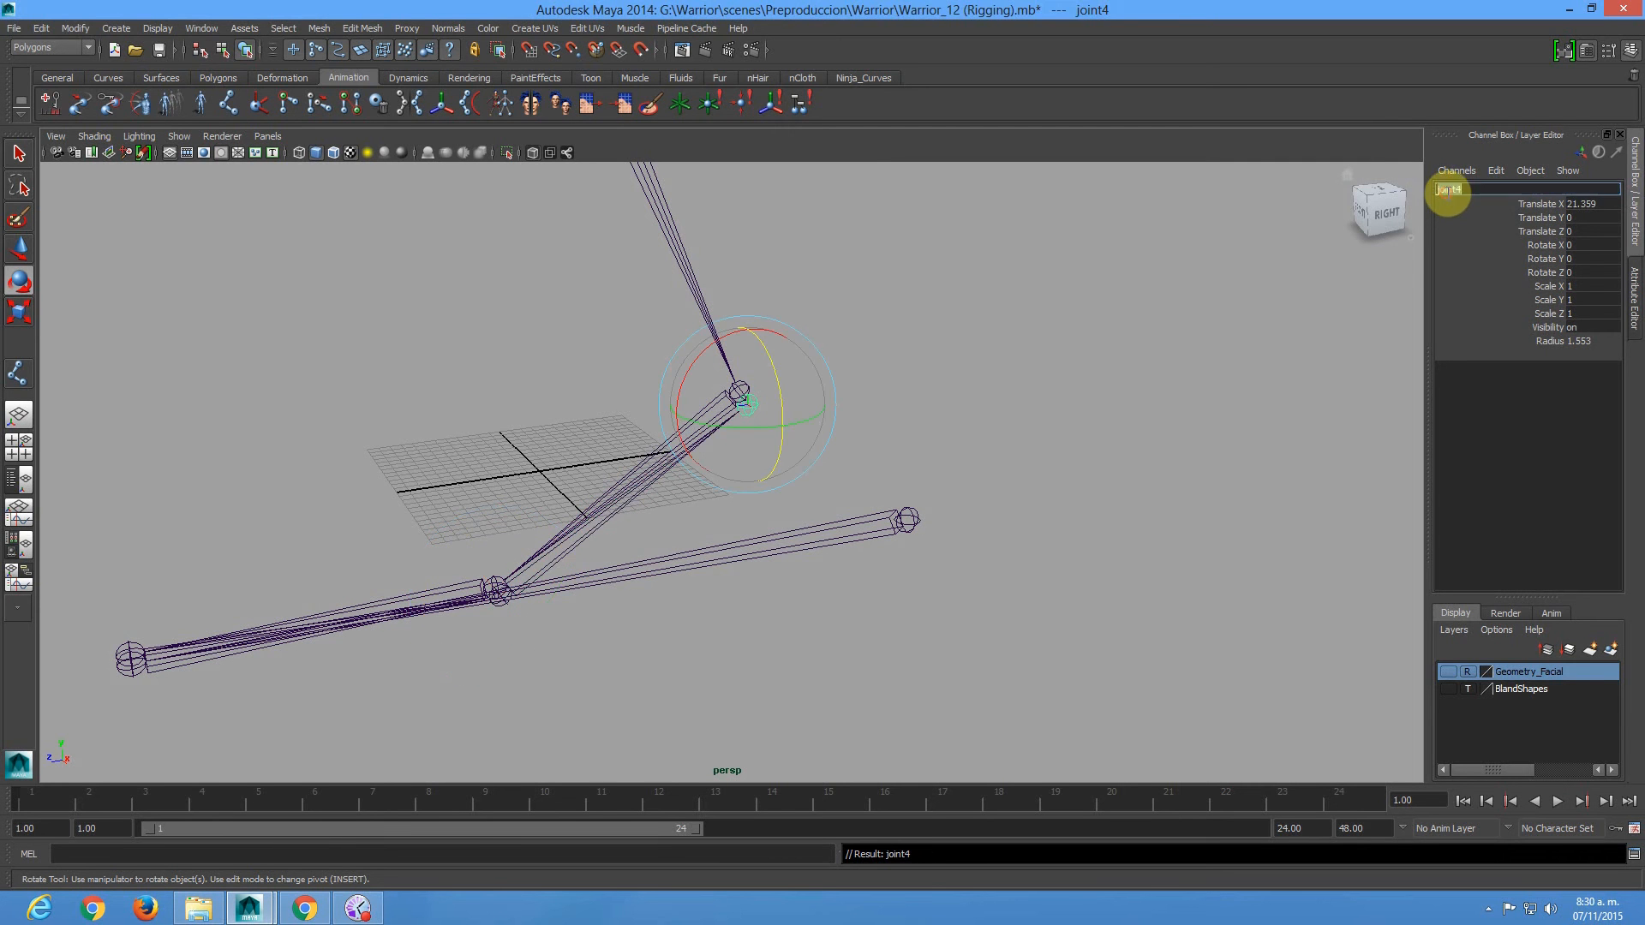
pyautogui.write('leftHeelInv')
pyautogui.press('Return')
# Try parenting the leftAnkle joint to leftAnkleInv, and undo the parenting.
pyautogui.click(785, 276)
pyautogui.keyDown('alt'); pyautogui.moveTo(785, 276); pyautogui.dragTo(911, 585, button='middle'); pyautogui.keyUp('alt')
pyautogui.keyDown('alt'); pyautogui.moveTo(1025, 583); pyautogui.dragTo(650, 411, button='right'); pyautogui.keyUp('alt')
pyautogui.moveTo(886, 578)
pyautogui.keyDown('alt'); pyautogui.mouseDown()
pyautogui.moveTo(838, 557)
pyautogui.moveTo(867, 563)
pyautogui.mouseUp(); pyautogui.keyUp('alt')
pyautogui.click(875, 634)
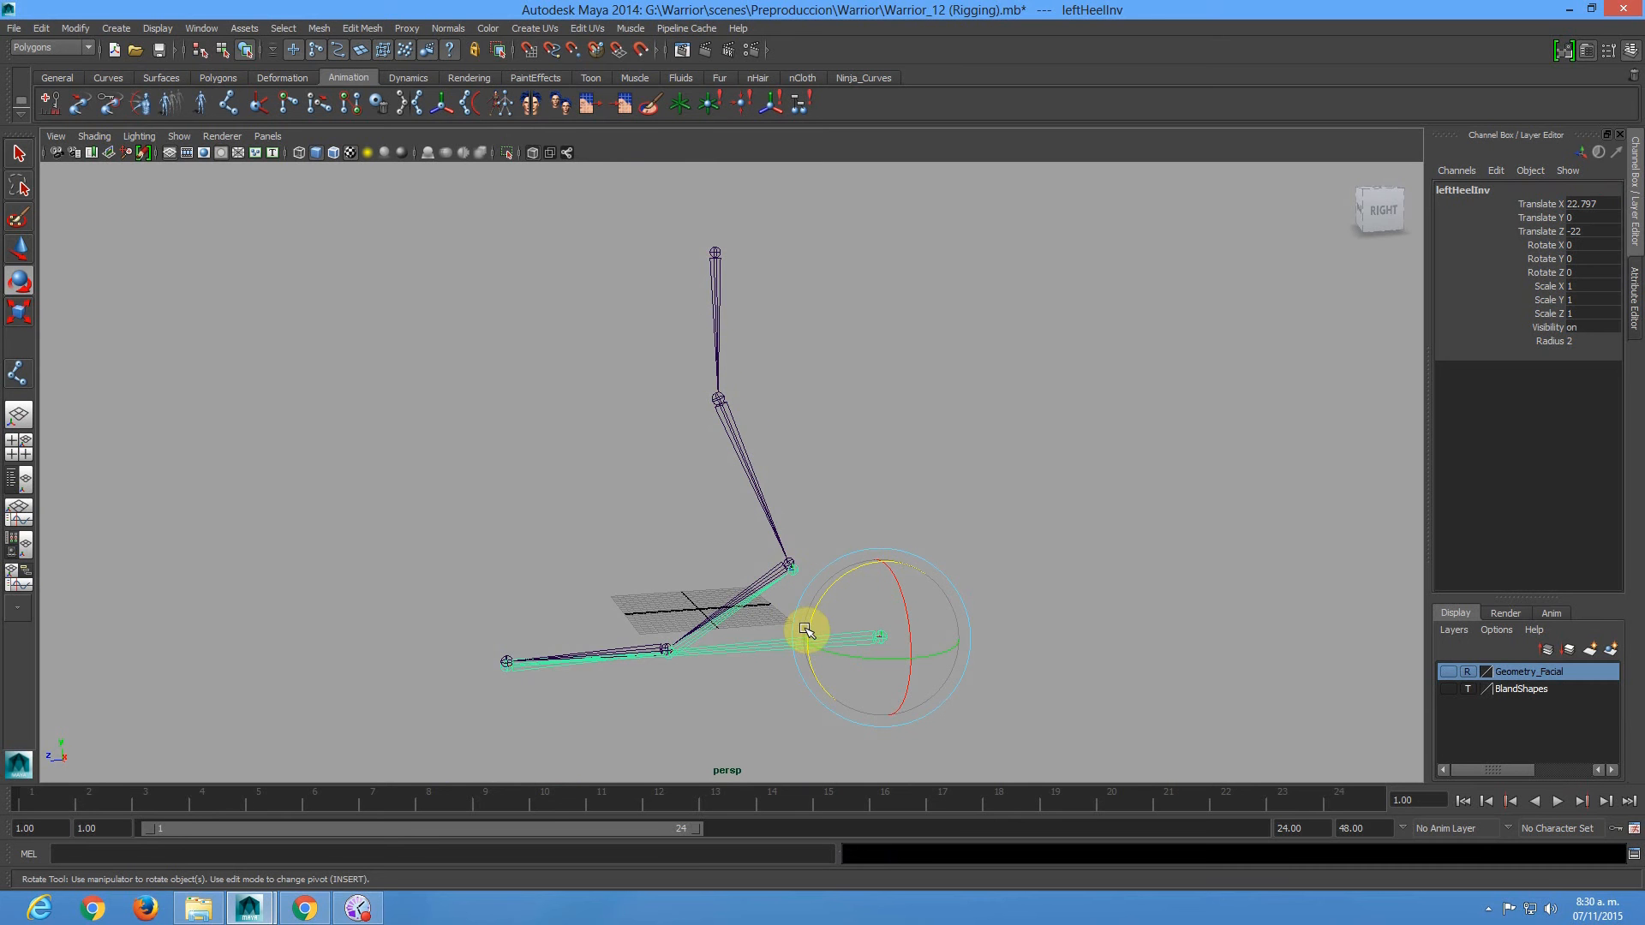
pyautogui.keyDown('alt'); pyautogui.moveTo(684, 549); pyautogui.dragTo(749, 612, button='right'); pyautogui.keyUp('alt')
pyautogui.keyDown('alt'); pyautogui.moveTo(750, 612); pyautogui.dragTo(664, 517, button='middle'); pyautogui.keyUp('alt')
pyautogui.click(720, 495)
pyautogui.click(856, 438)
pyautogui.keyDown('alt'); pyautogui.moveTo(715, 483); pyautogui.dragTo(856, 565, button='right'); pyautogui.keyUp('alt')
pyautogui.click(721, 504)
pyautogui.press('q')
pyautogui.click(730, 512)
pyautogui.press('p')
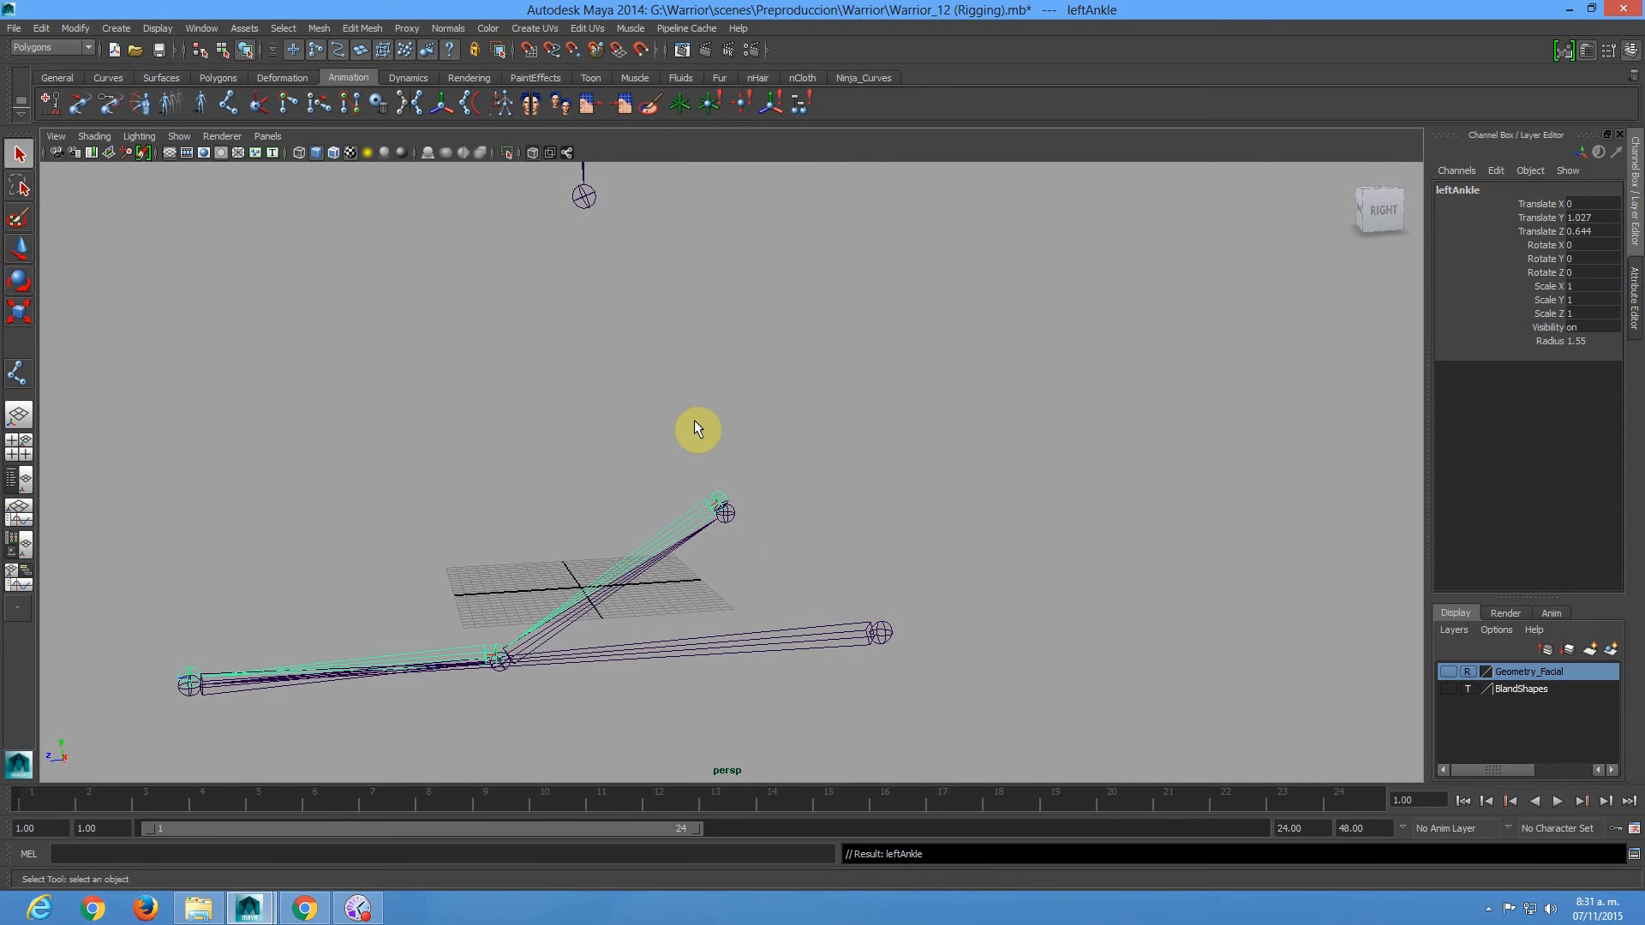
pyautogui.hotkey('ctrl', 'z')
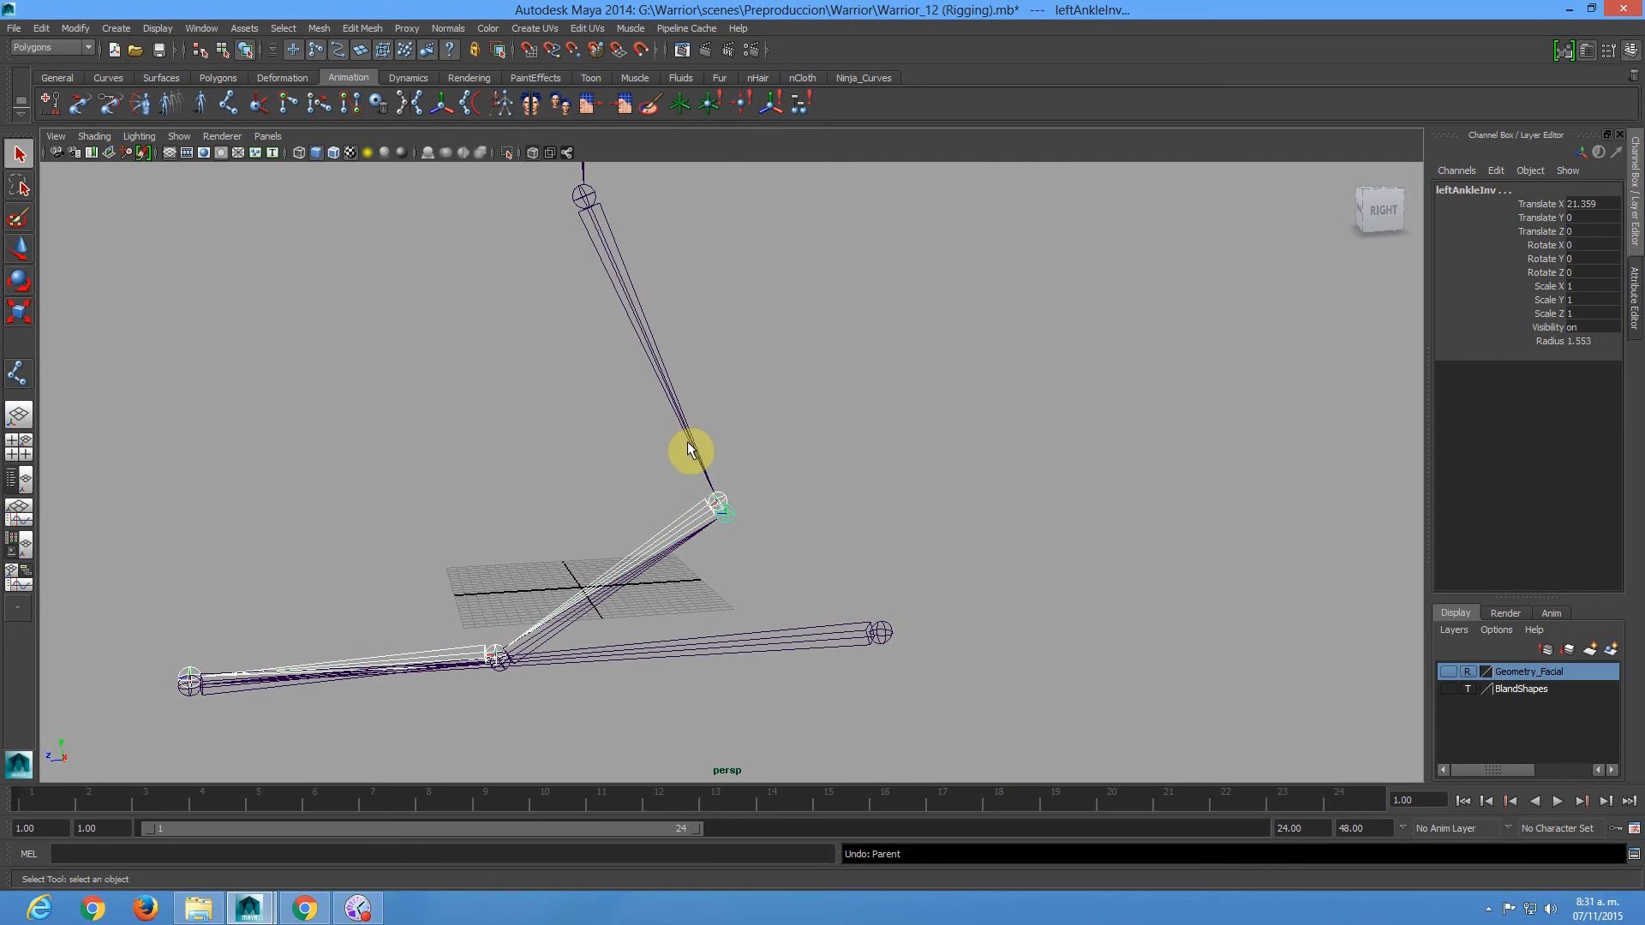
# Hide the whole reverse foot chain from leftHeelInv down, and save the scene.
pyautogui.click(816, 407)
pyautogui.keyDown('alt'); pyautogui.moveTo(682, 346); pyautogui.dragTo(559, 368, button='middle'); pyautogui.keyUp('alt')
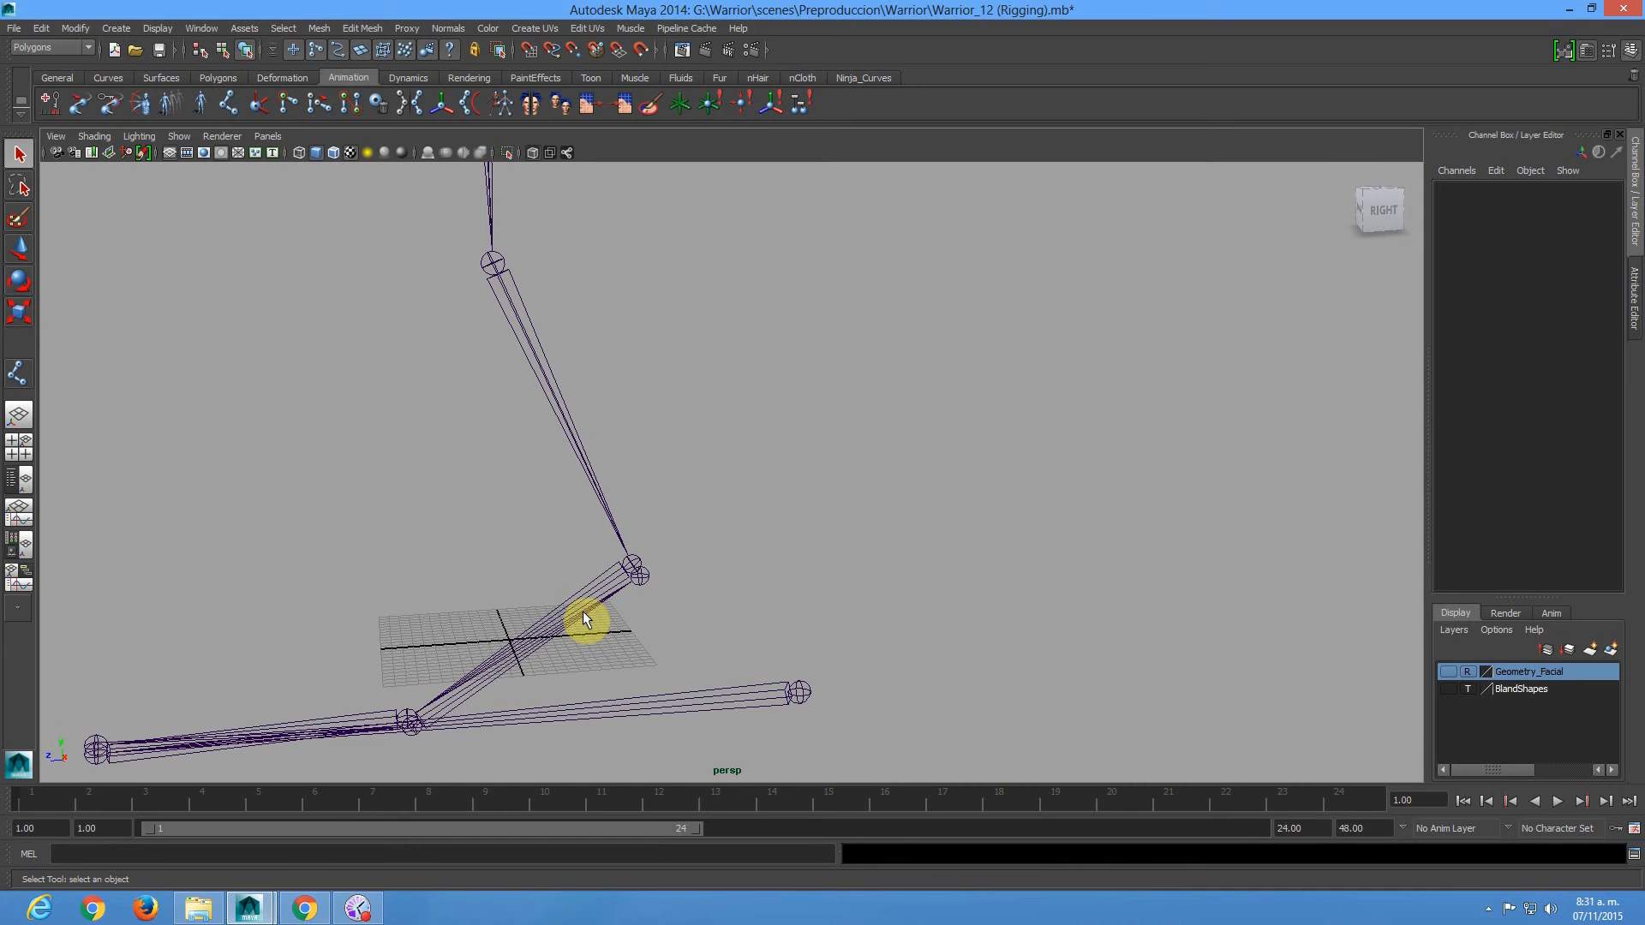
pyautogui.click(796, 694)
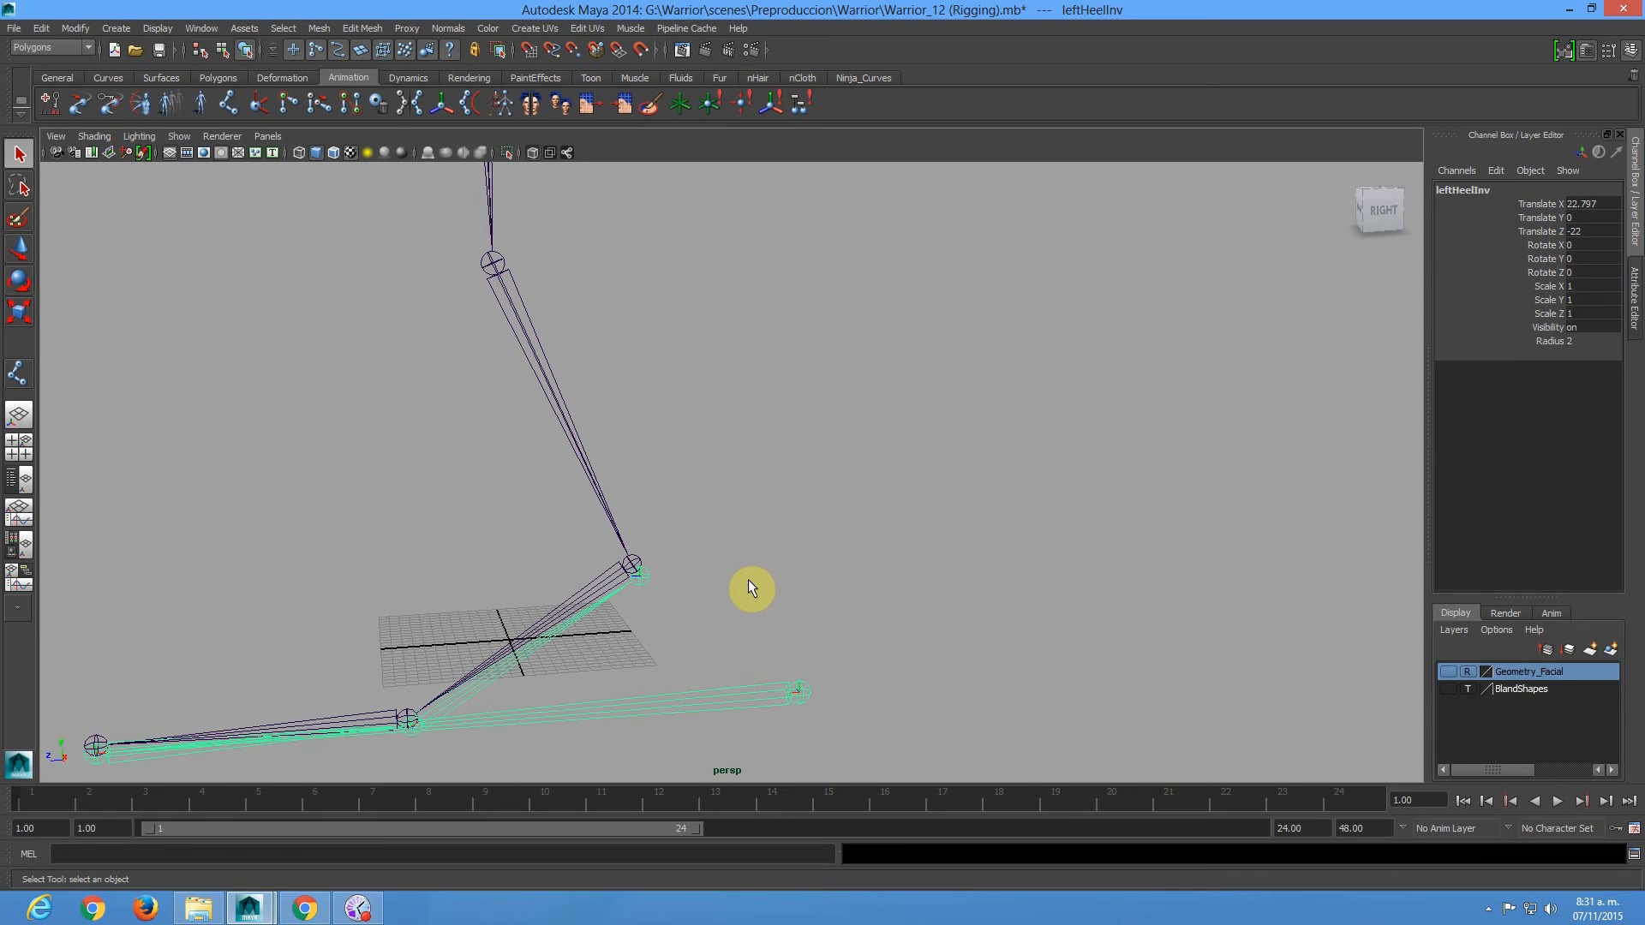
pyautogui.hotkey('ctrl', 'h')
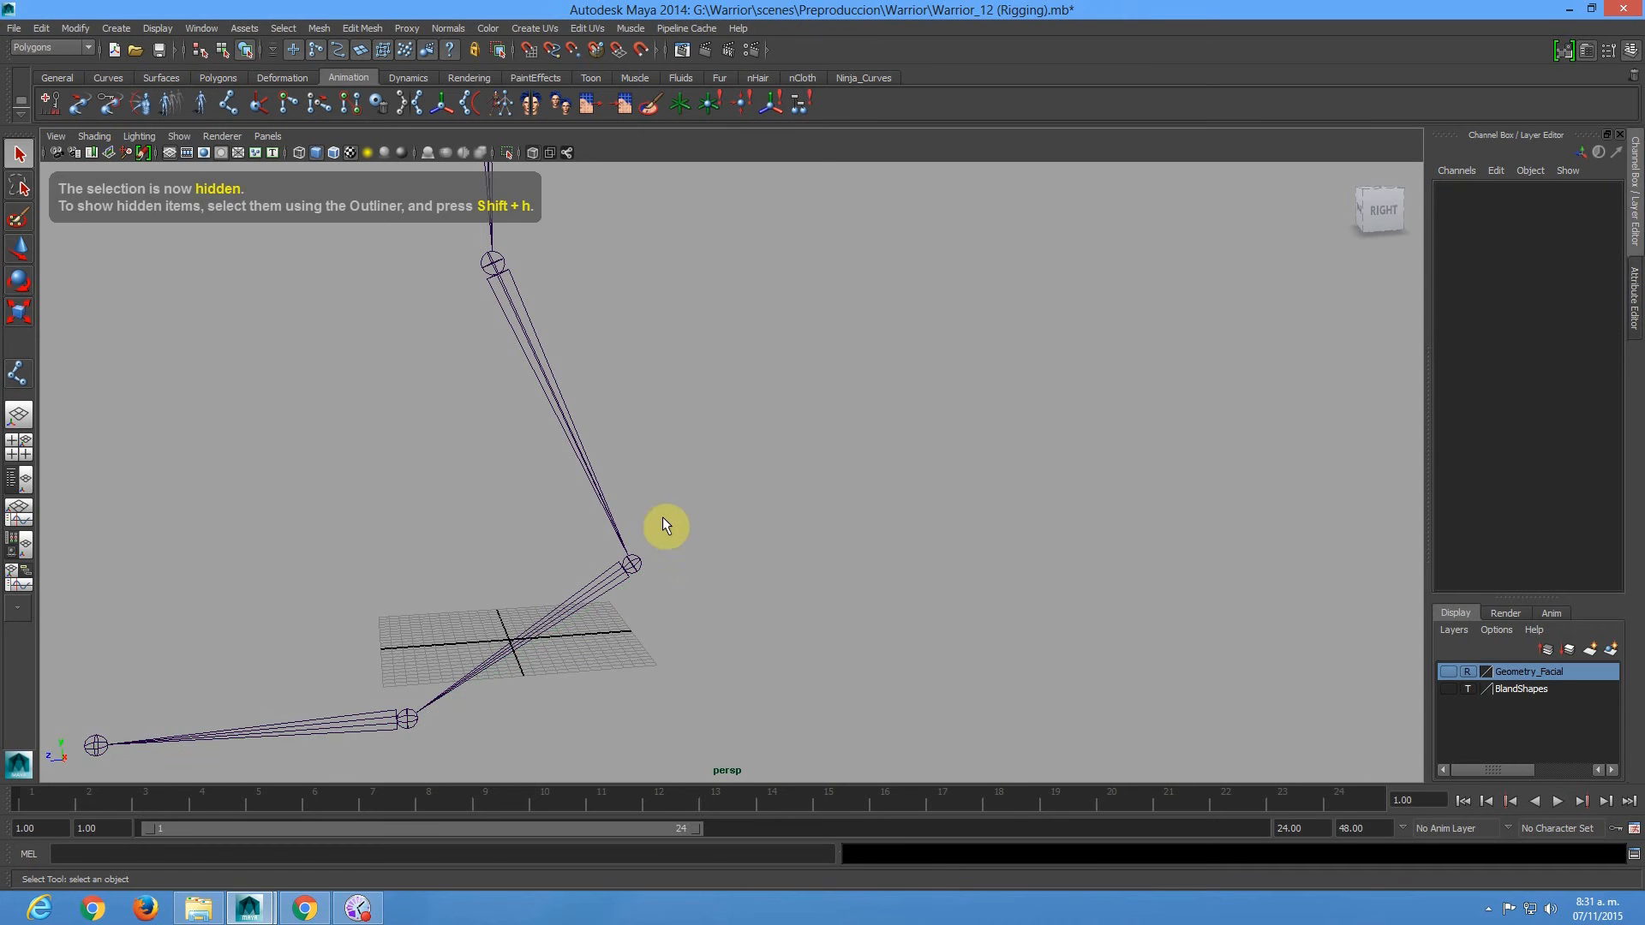
pyautogui.keyDown('alt'); pyautogui.moveTo(736, 386); pyautogui.dragTo(467, 219); pyautogui.keyUp('alt')
pyautogui.click(158, 48)
pyautogui.click(724, 244)
# Create an IK handle with the Rotate-Plane Solver from the left hip joint to the left ankle joint.
pyautogui.keyDown('alt'); pyautogui.moveTo(720, 279); pyautogui.dragTo(606, 341); pyautogui.keyUp('alt')
pyautogui.doubleClick(260, 102)
pyautogui.click(240, 204)
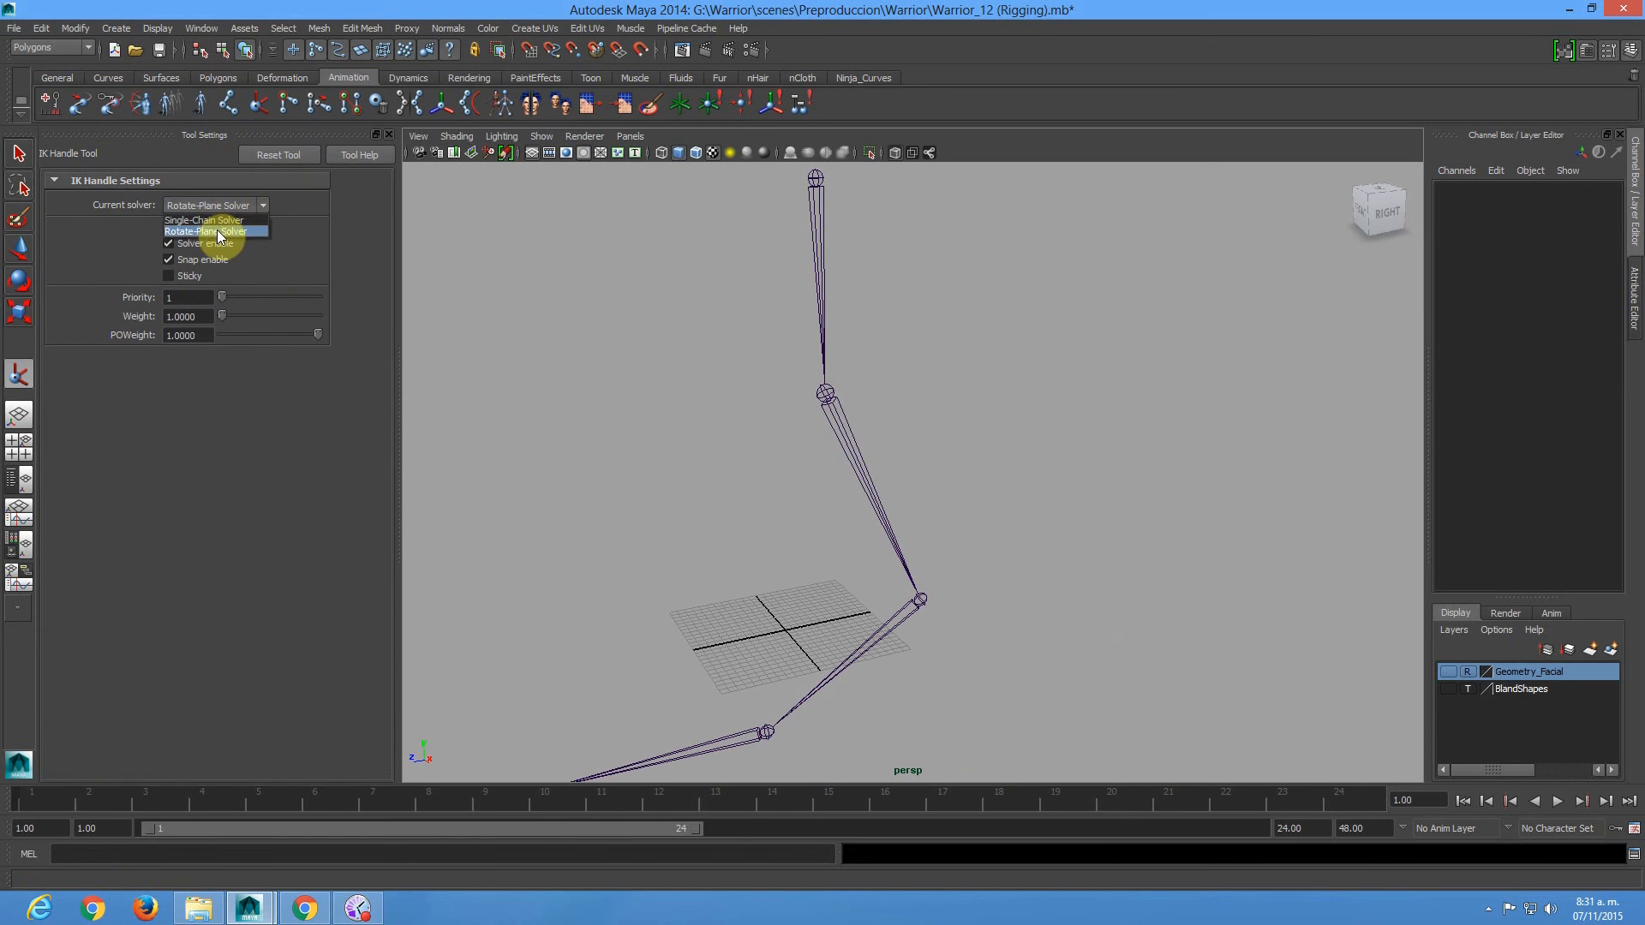
pyautogui.click(220, 239)
pyautogui.keyDown('alt'); pyautogui.moveTo(944, 456); pyautogui.dragTo(775, 342); pyautogui.keyUp('alt')
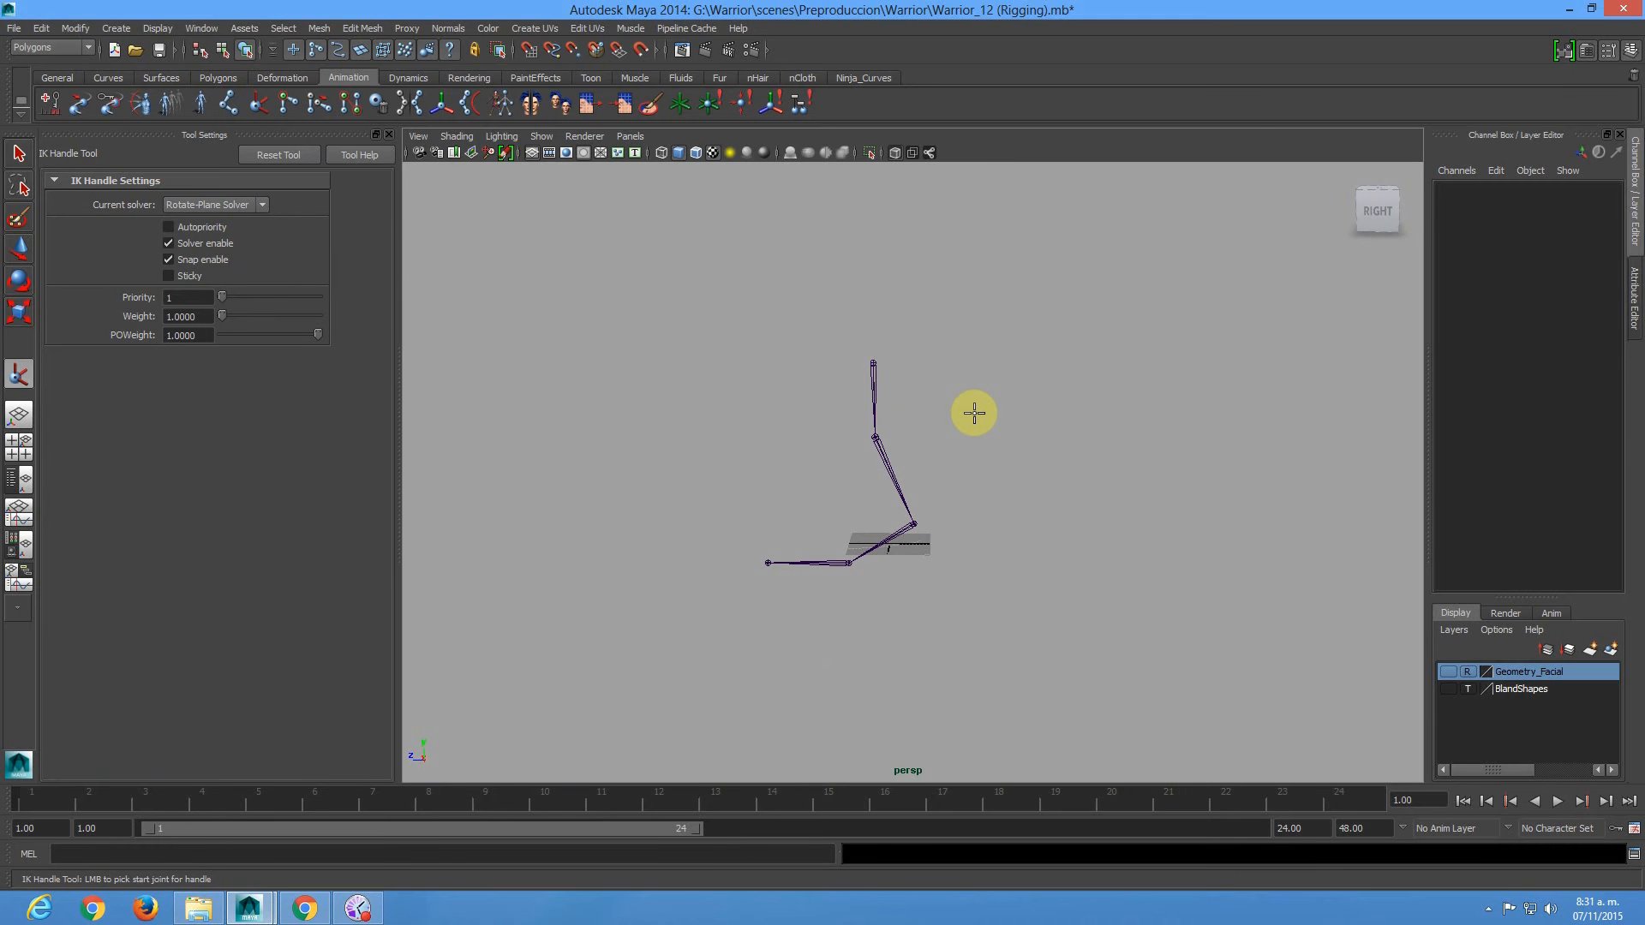
pyautogui.keyDown('alt'); pyautogui.moveTo(863, 378); pyautogui.dragTo(1022, 528, button='right'); pyautogui.keyUp('alt')
pyautogui.click(838, 260)
pyautogui.keyDown('alt'); pyautogui.moveTo(889, 396); pyautogui.dragTo(942, 642, button='right'); pyautogui.keyUp('alt')
pyautogui.click(922, 639)
pyautogui.press('q')
pyautogui.keyDown('alt'); pyautogui.moveTo(1043, 646); pyautogui.dragTo(880, 520); pyautogui.keyUp('alt')
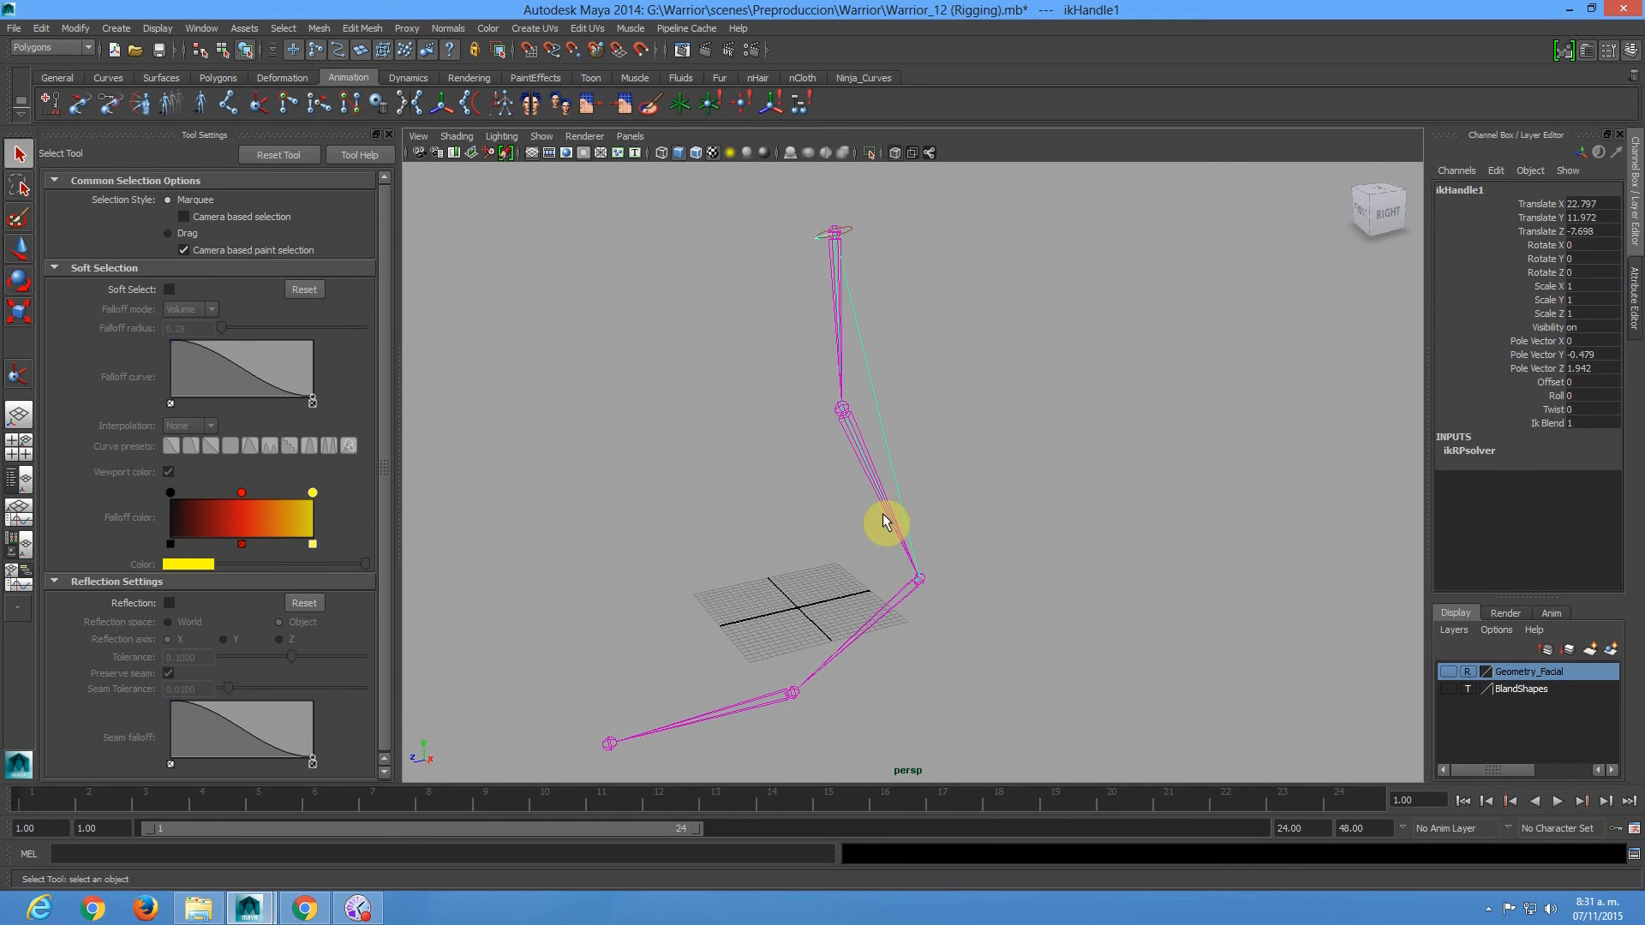
# Create an IK handle with the Single-Chain Solver from the left ankle joint to the ball-of-foot joint.
pyautogui.keyDown('alt'); pyautogui.moveTo(782, 434); pyautogui.dragTo(874, 588, button='right'); pyautogui.keyUp('alt')
pyautogui.keyDown('alt'); pyautogui.moveTo(874, 588); pyautogui.dragTo(928, 409, button='middle'); pyautogui.keyUp('alt')
pyautogui.keyDown('alt'); pyautogui.moveTo(917, 497); pyautogui.dragTo(808, 470); pyautogui.keyUp('alt')
pyautogui.click(19, 378)
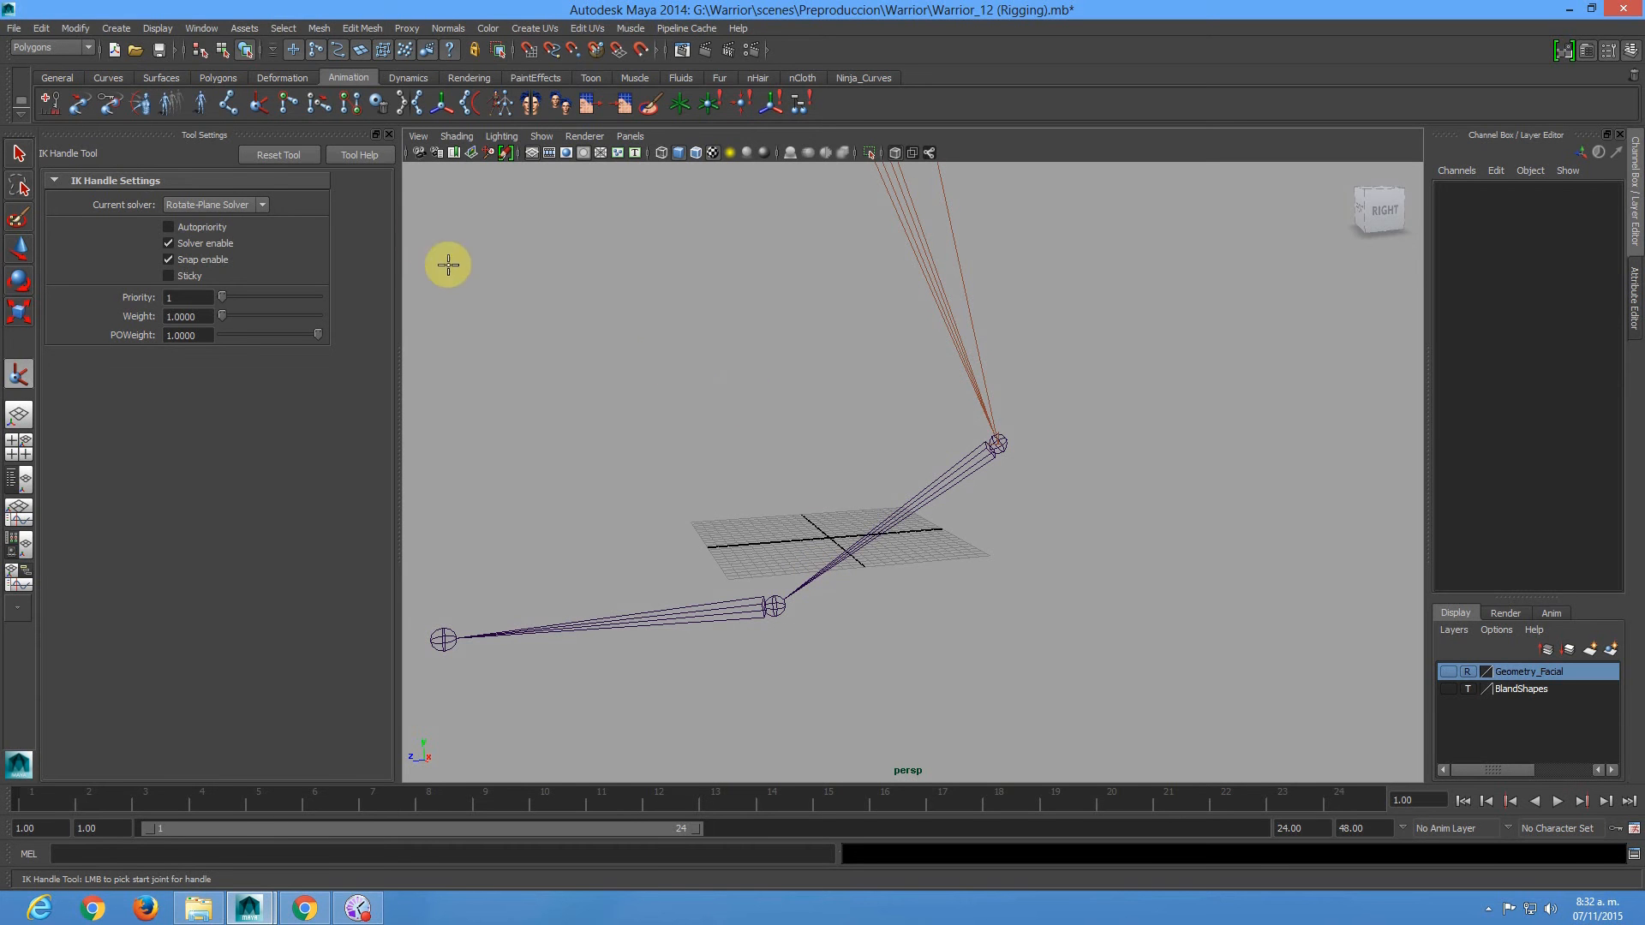
pyautogui.click(226, 210)
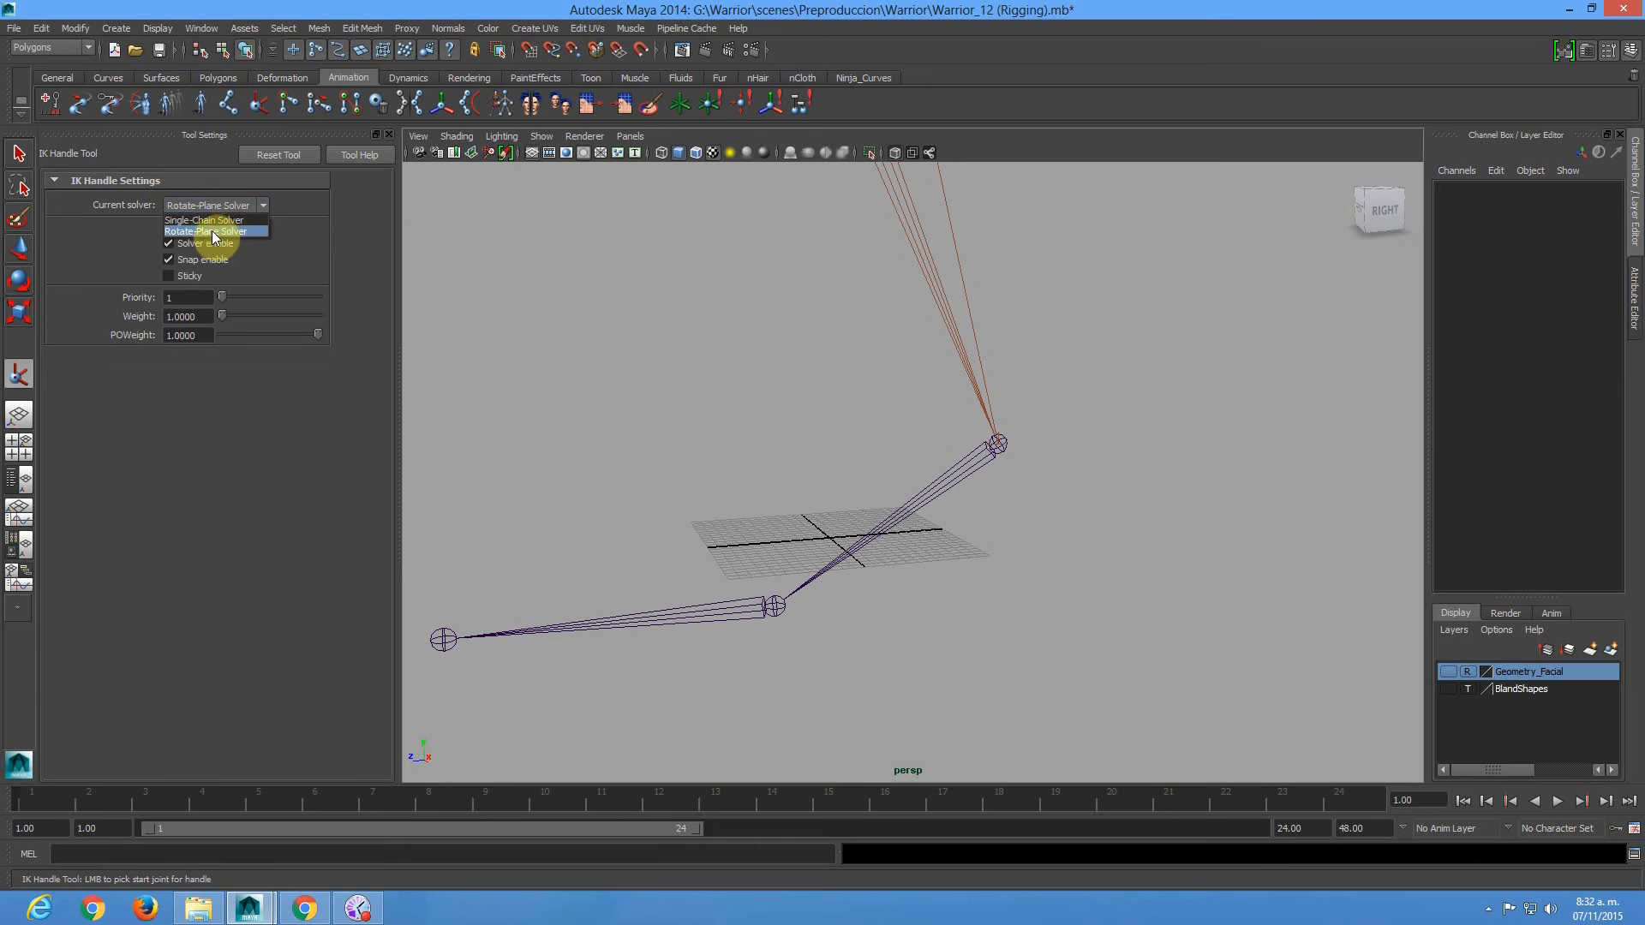
pyautogui.click(211, 224)
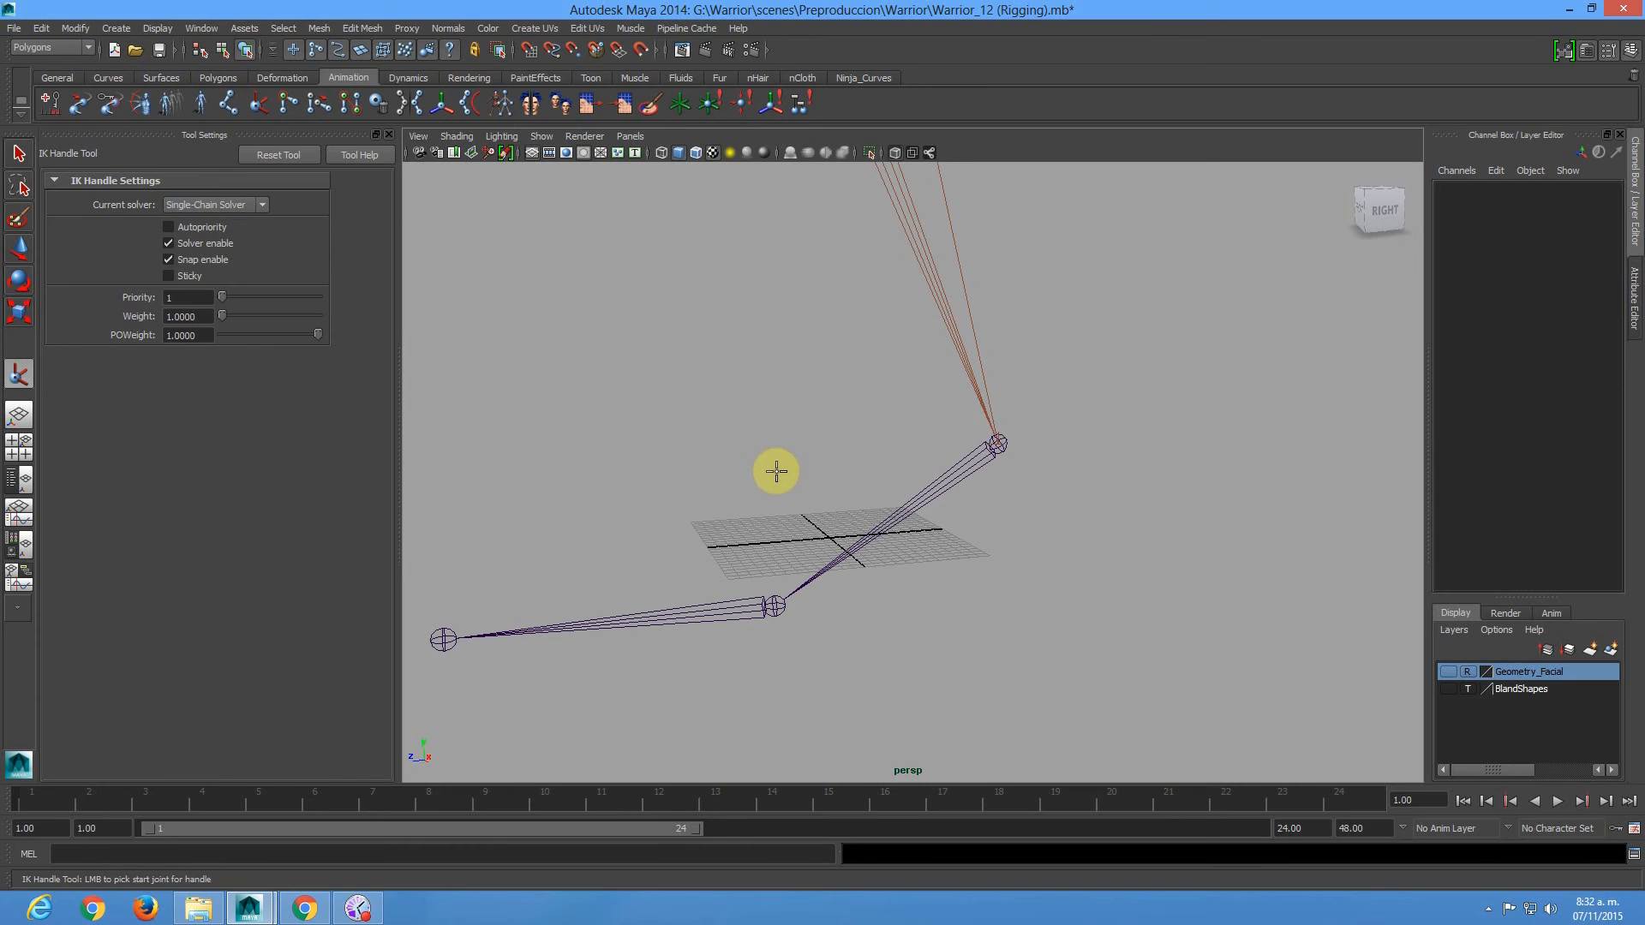
pyautogui.click(995, 443)
pyautogui.click(775, 610)
pyautogui.press('g')
pyautogui.click(777, 610)
pyautogui.click(444, 639)
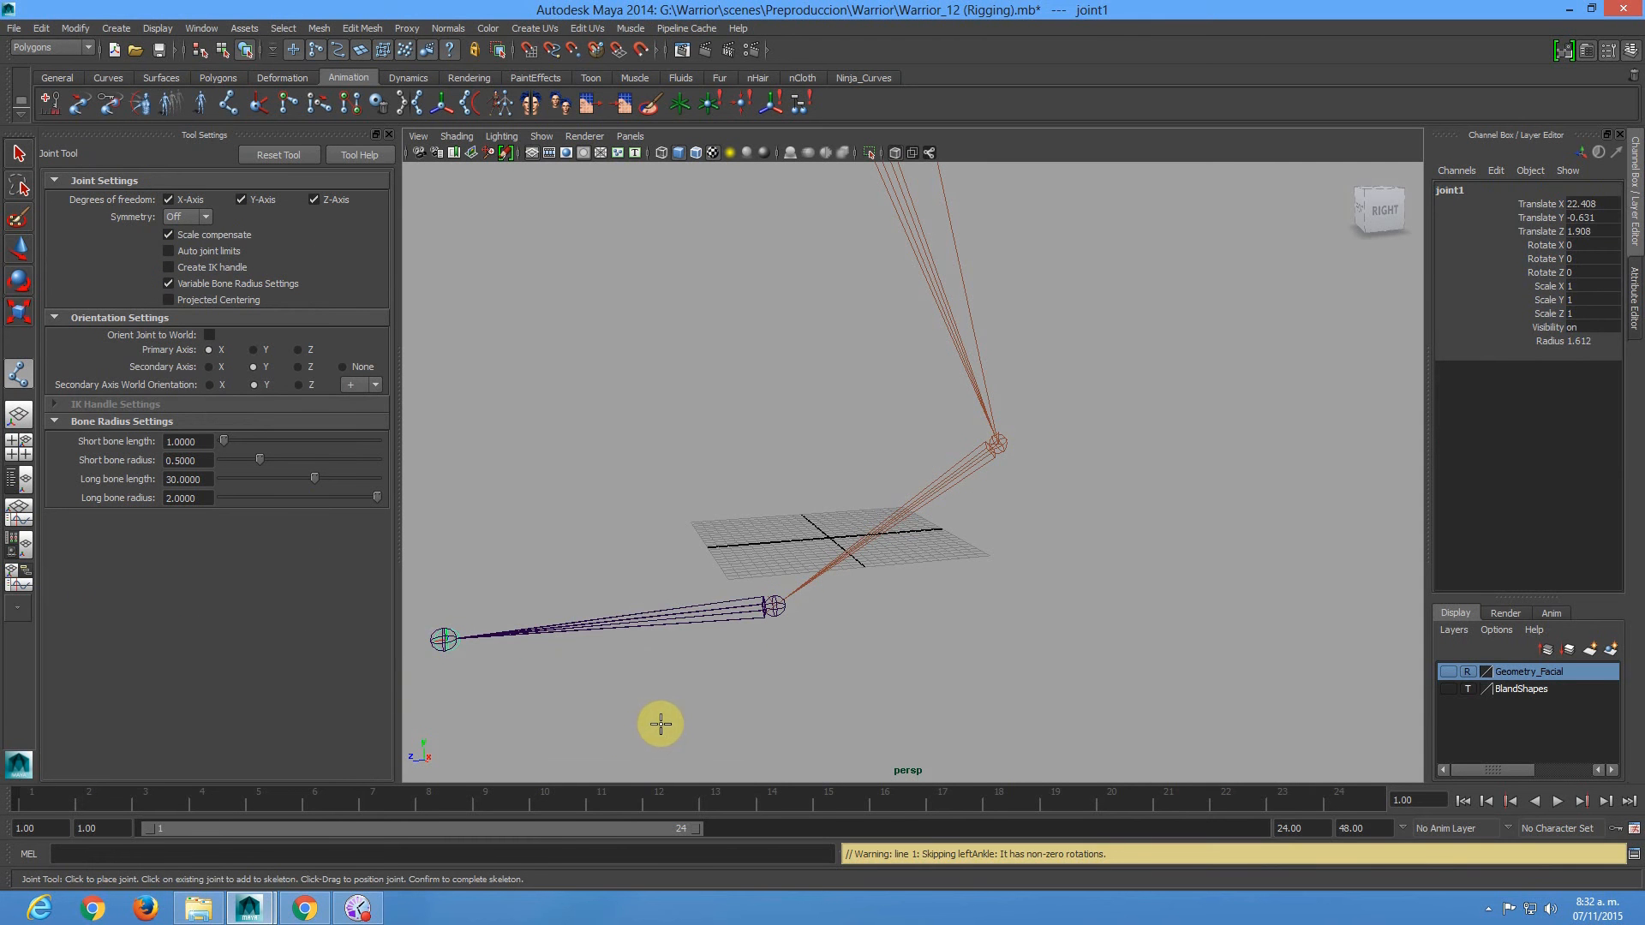
pyautogui.hotkey('ctrl', 'z')
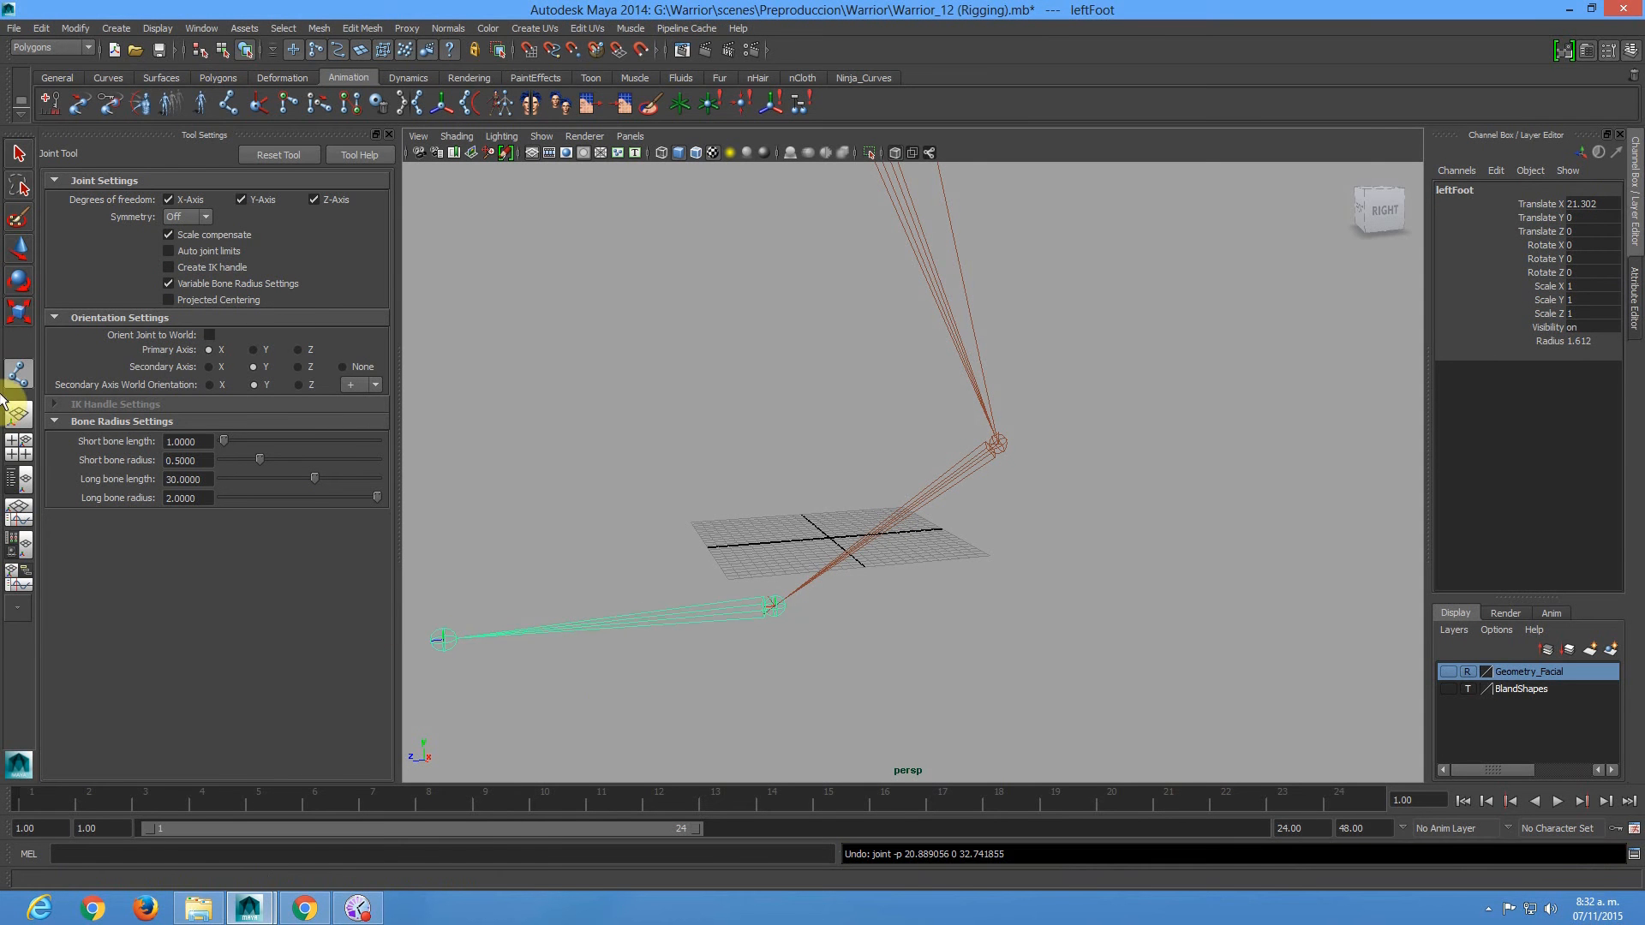
# Create a second Single-Chain Solver IK handle from the leftFoot joint to the toe-tip joint.
pyautogui.click(258, 102)
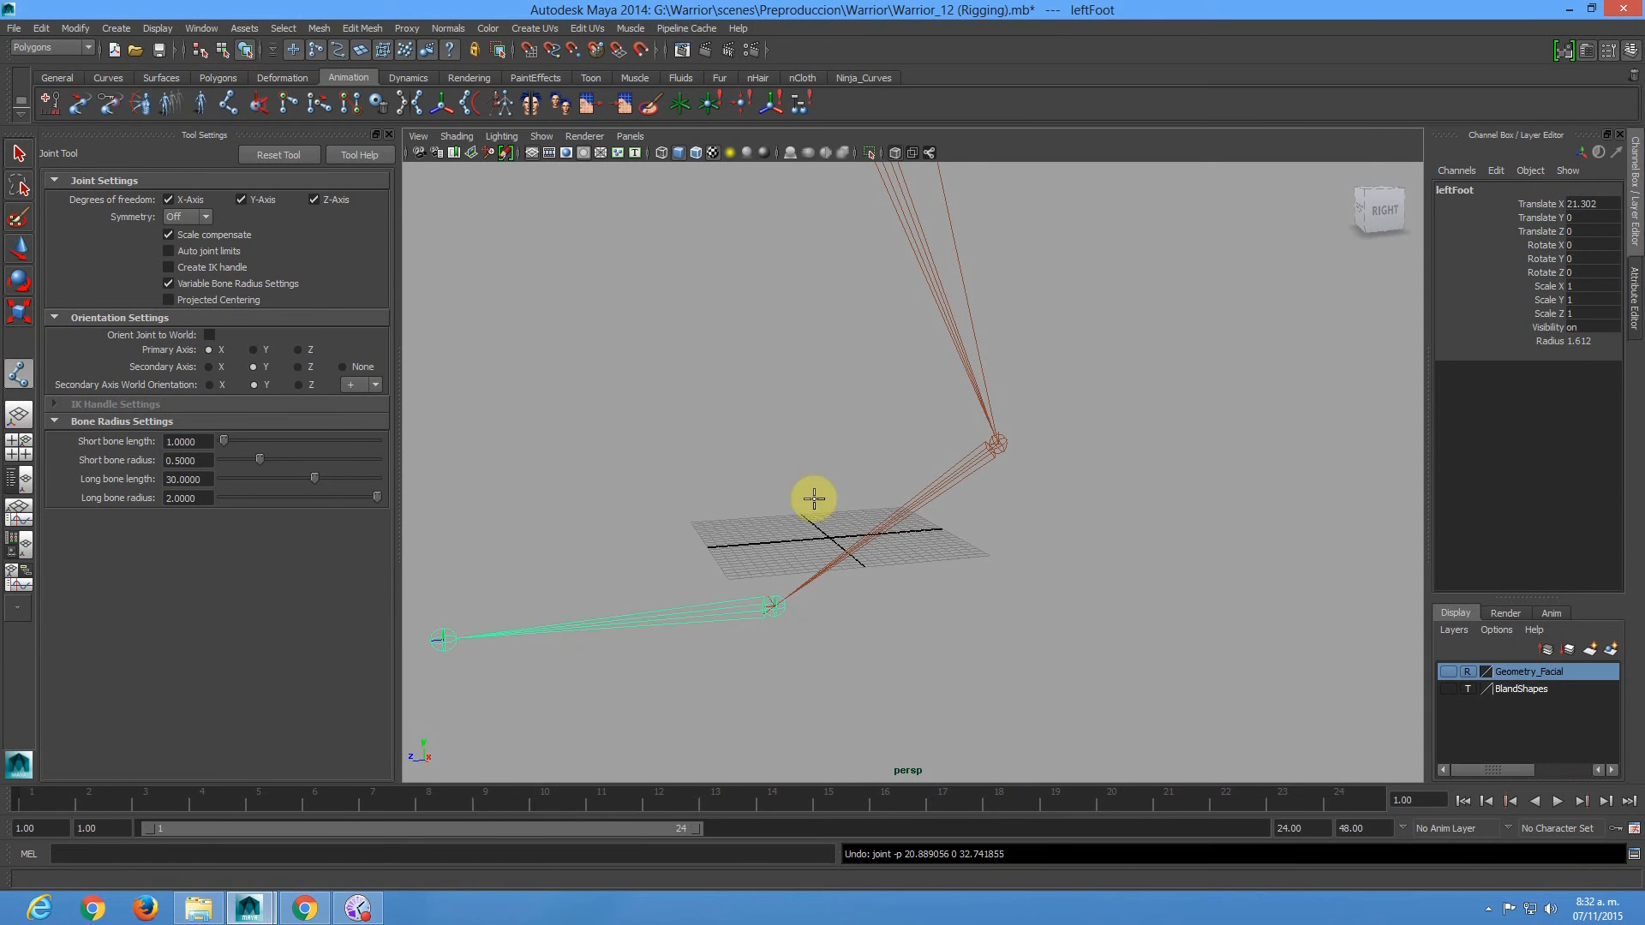
pyautogui.click(773, 599)
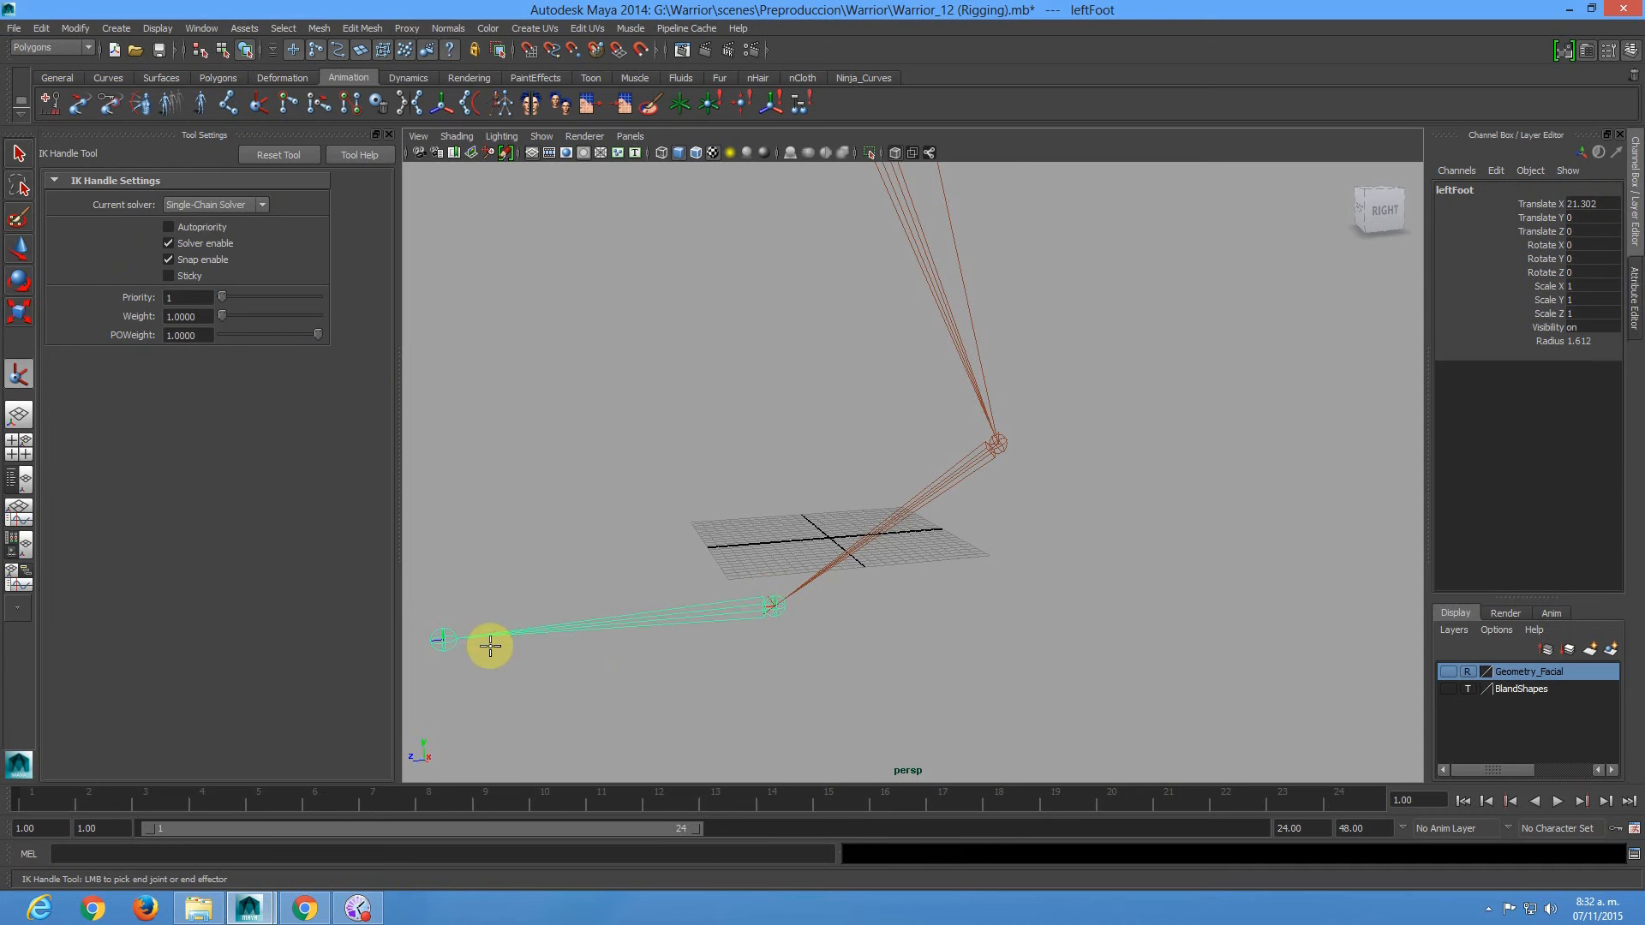
pyautogui.click(443, 638)
pyautogui.keyDown('alt'); pyautogui.moveTo(625, 680); pyautogui.dragTo(1035, 655, button='middle'); pyautogui.keyUp('alt')
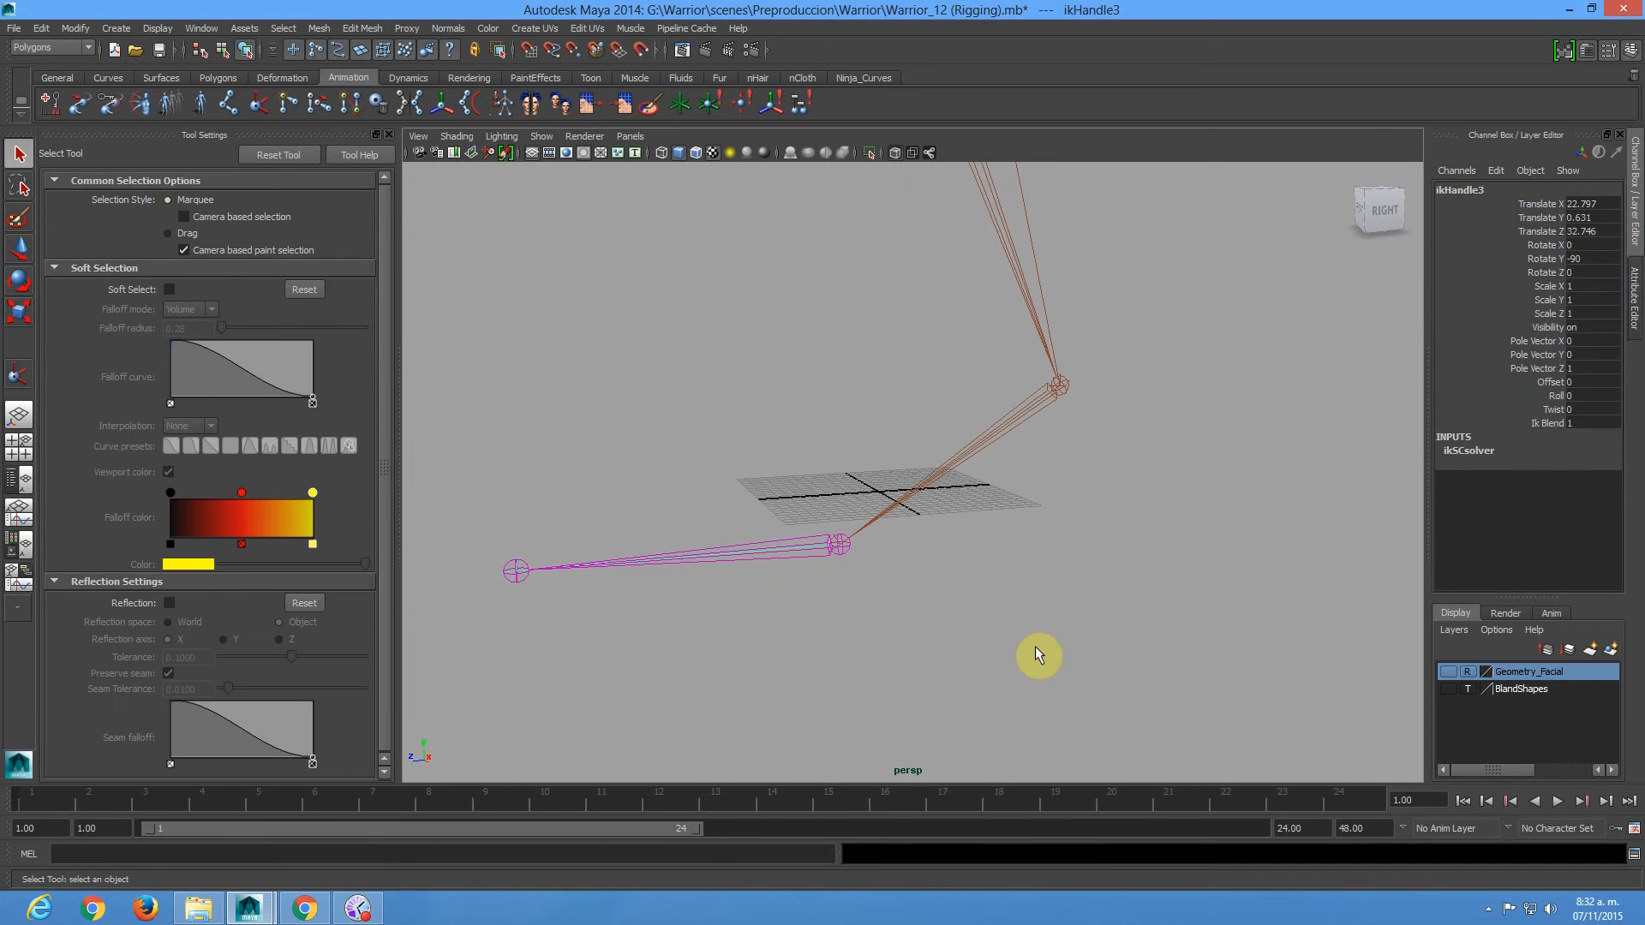
pyautogui.click(951, 618)
# Set the IK handle display size to 2.31.
pyautogui.keyDown('alt'); pyautogui.moveTo(948, 613); pyautogui.dragTo(782, 551); pyautogui.keyUp('alt')
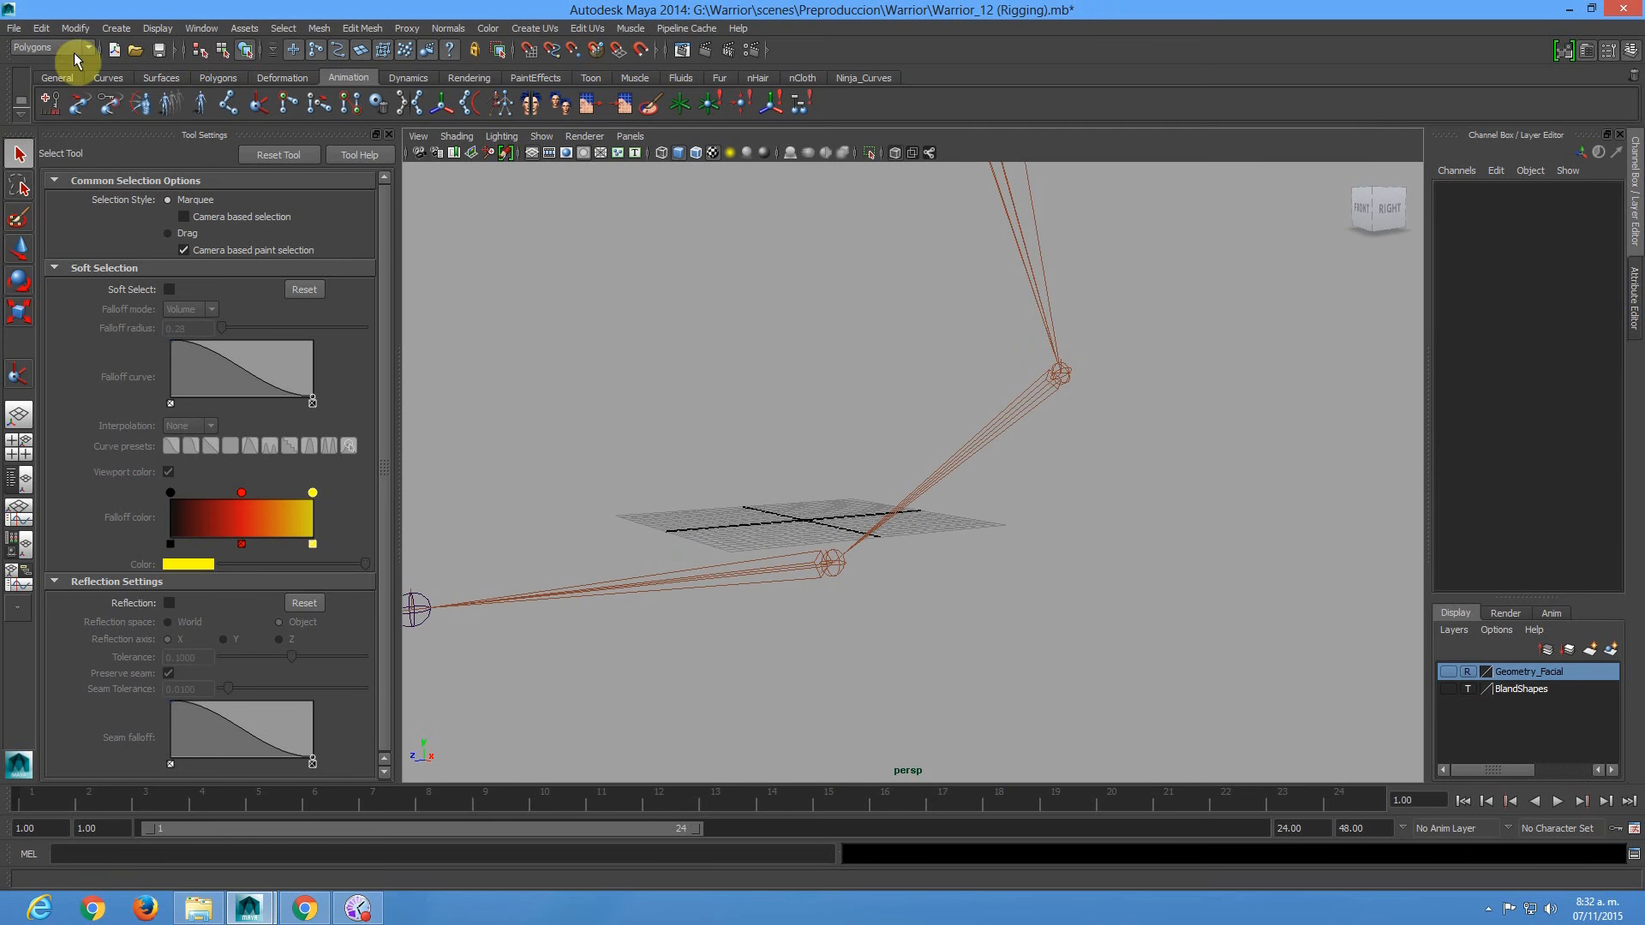
pyautogui.click(101, 29)
pyautogui.moveTo(214, 221)
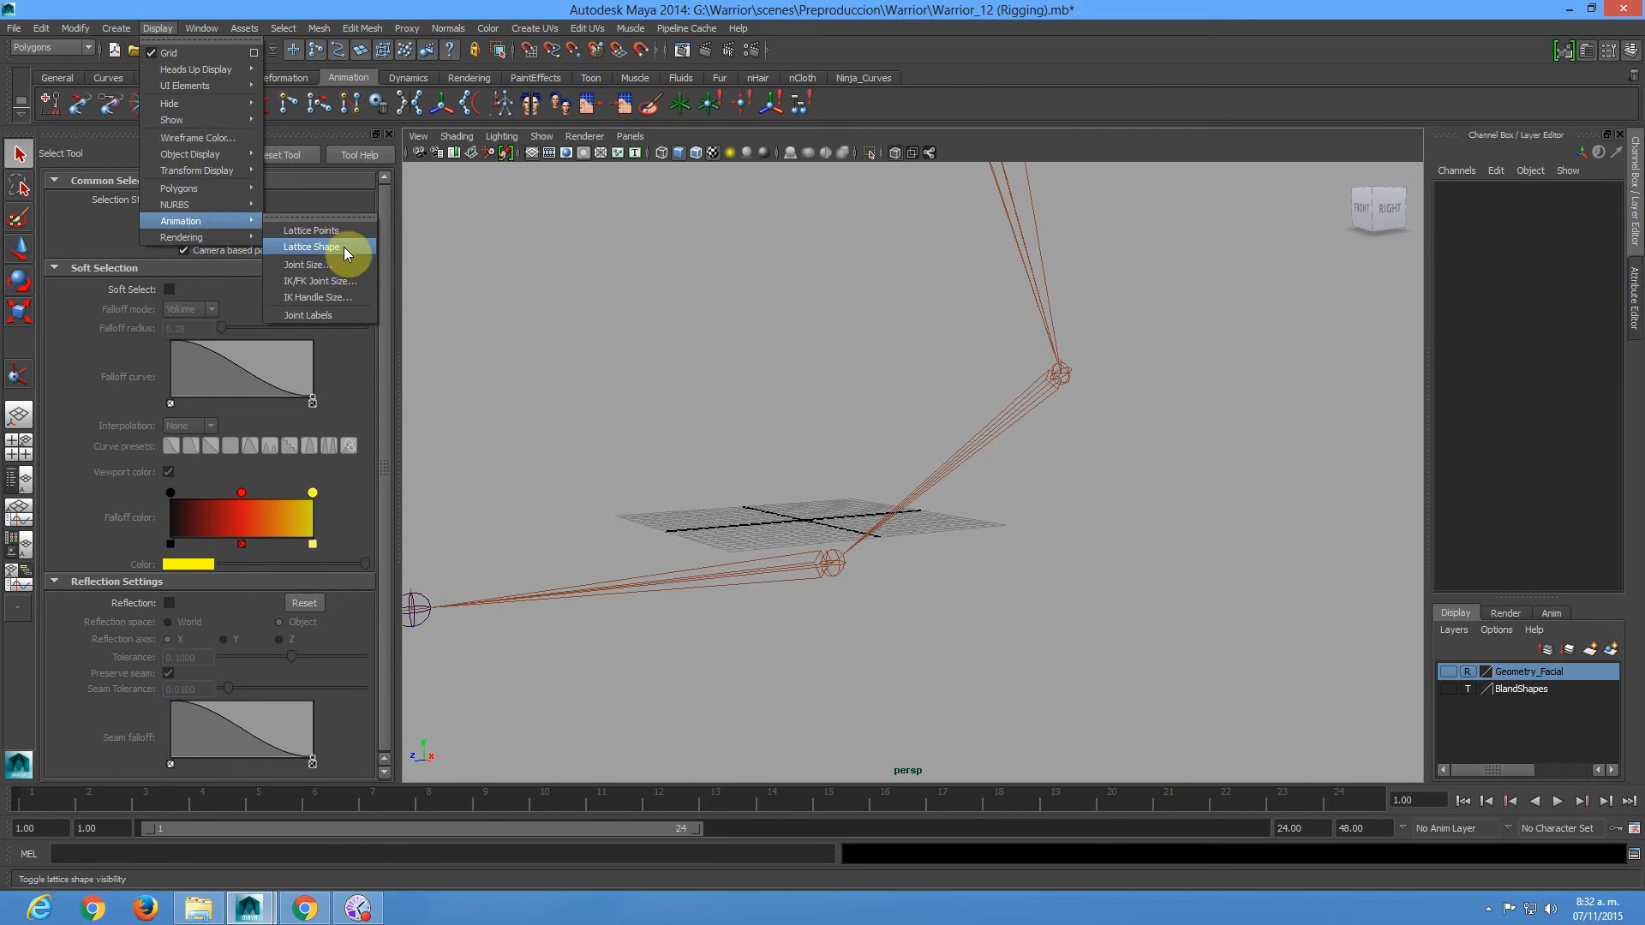
pyautogui.click(337, 297)
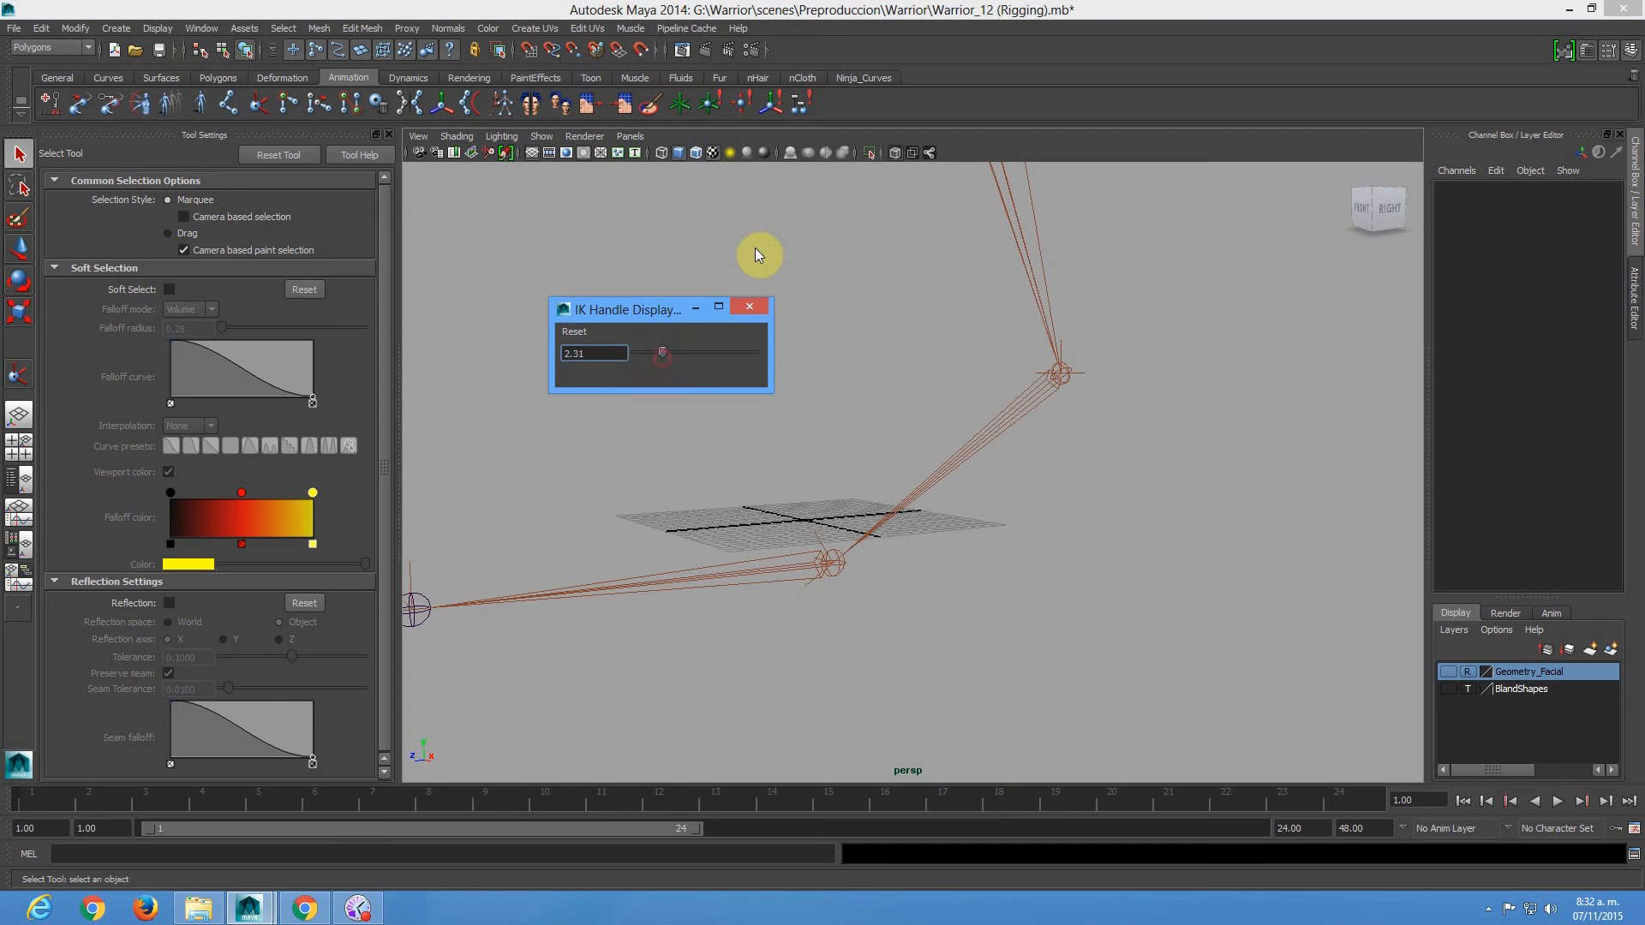
# Test-move the toe-tip and ball-of-foot IK handles, then undo the movement.
pyautogui.click(756, 307)
pyautogui.keyDown('alt'); pyautogui.moveTo(561, 522); pyautogui.dragTo(690, 437, button='middle'); pyautogui.keyUp('alt')
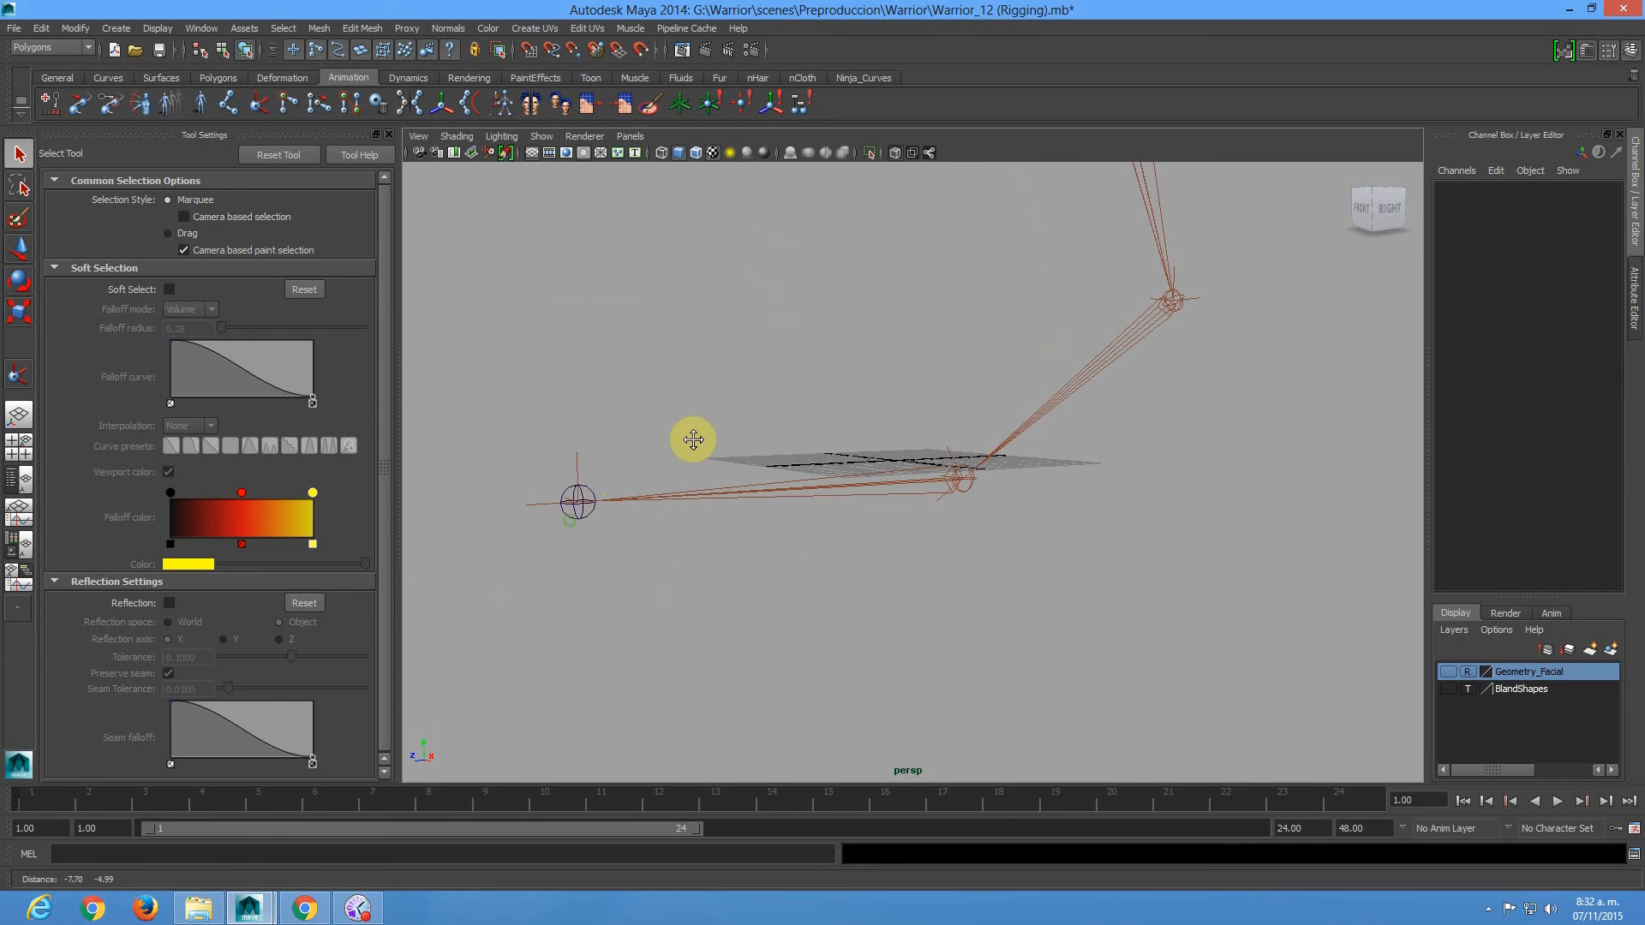
pyautogui.click(583, 471)
pyautogui.press('w')
pyautogui.moveTo(588, 546); pyautogui.dragTo(449, 296, button='middle')
pyautogui.click(963, 471)
pyautogui.moveTo(965, 470); pyautogui.dragTo(1020, 533)
pyautogui.hotkey('ctrl', 'z')
# Test-move the ankle IK handle ikHandle1 to check how the leg bends, then undo the move.
pyautogui.click(1194, 296)
pyautogui.keyDown('alt'); pyautogui.moveTo(1259, 422); pyautogui.dragTo(972, 235, button='right'); pyautogui.keyUp('alt')
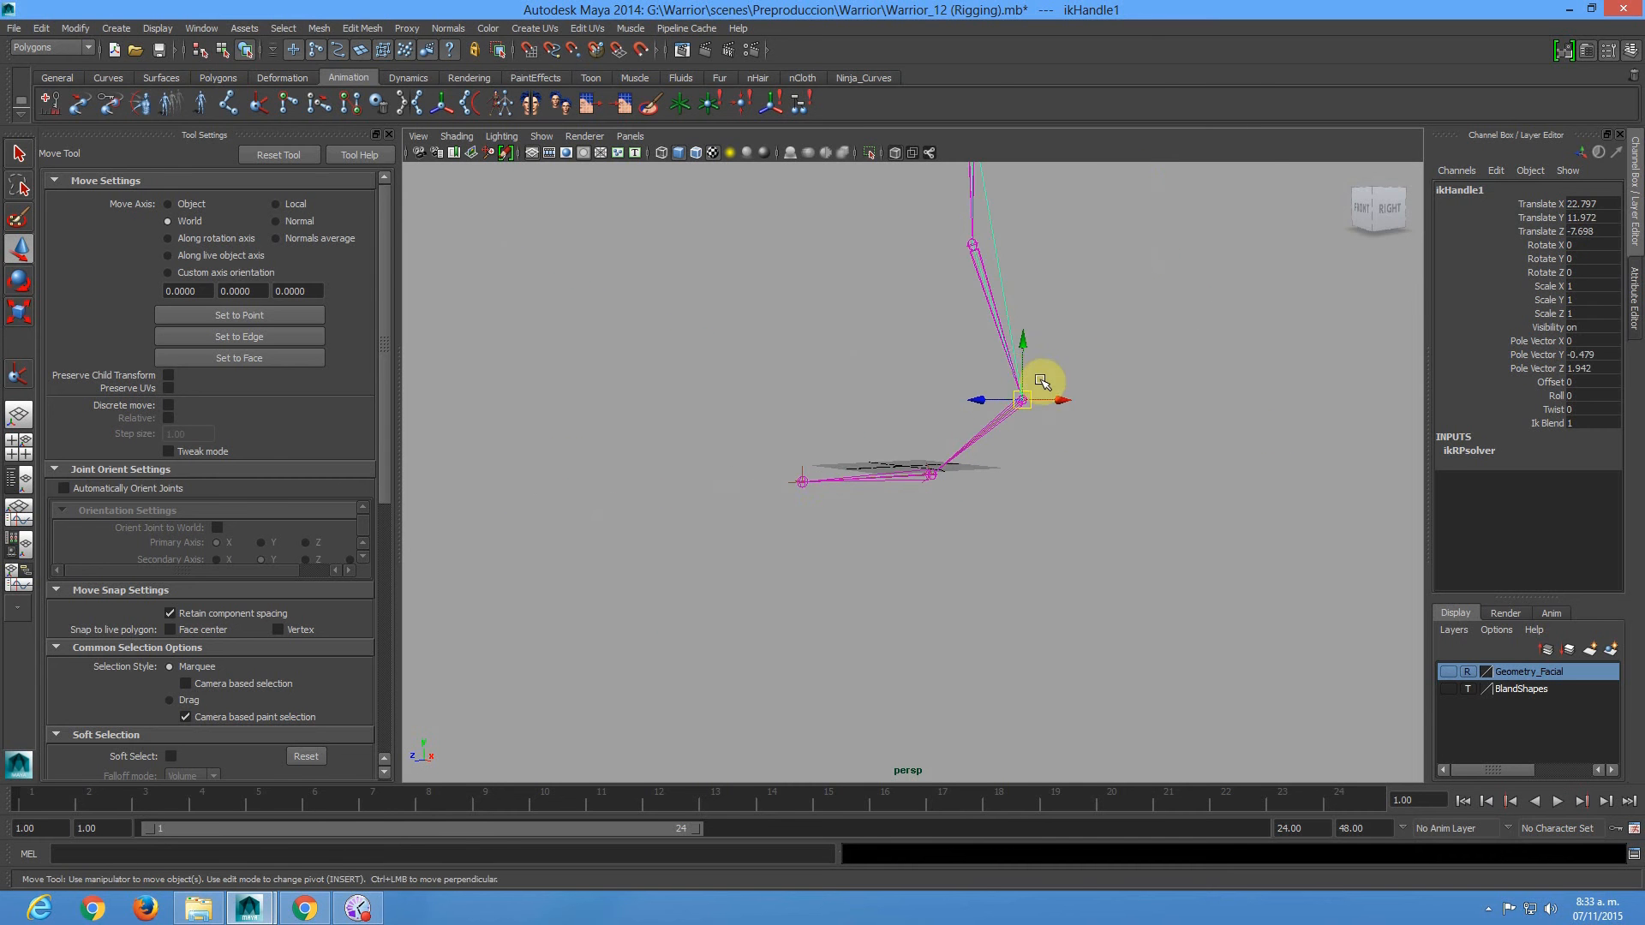
pyautogui.moveTo(1025, 396); pyautogui.dragTo(957, 396)
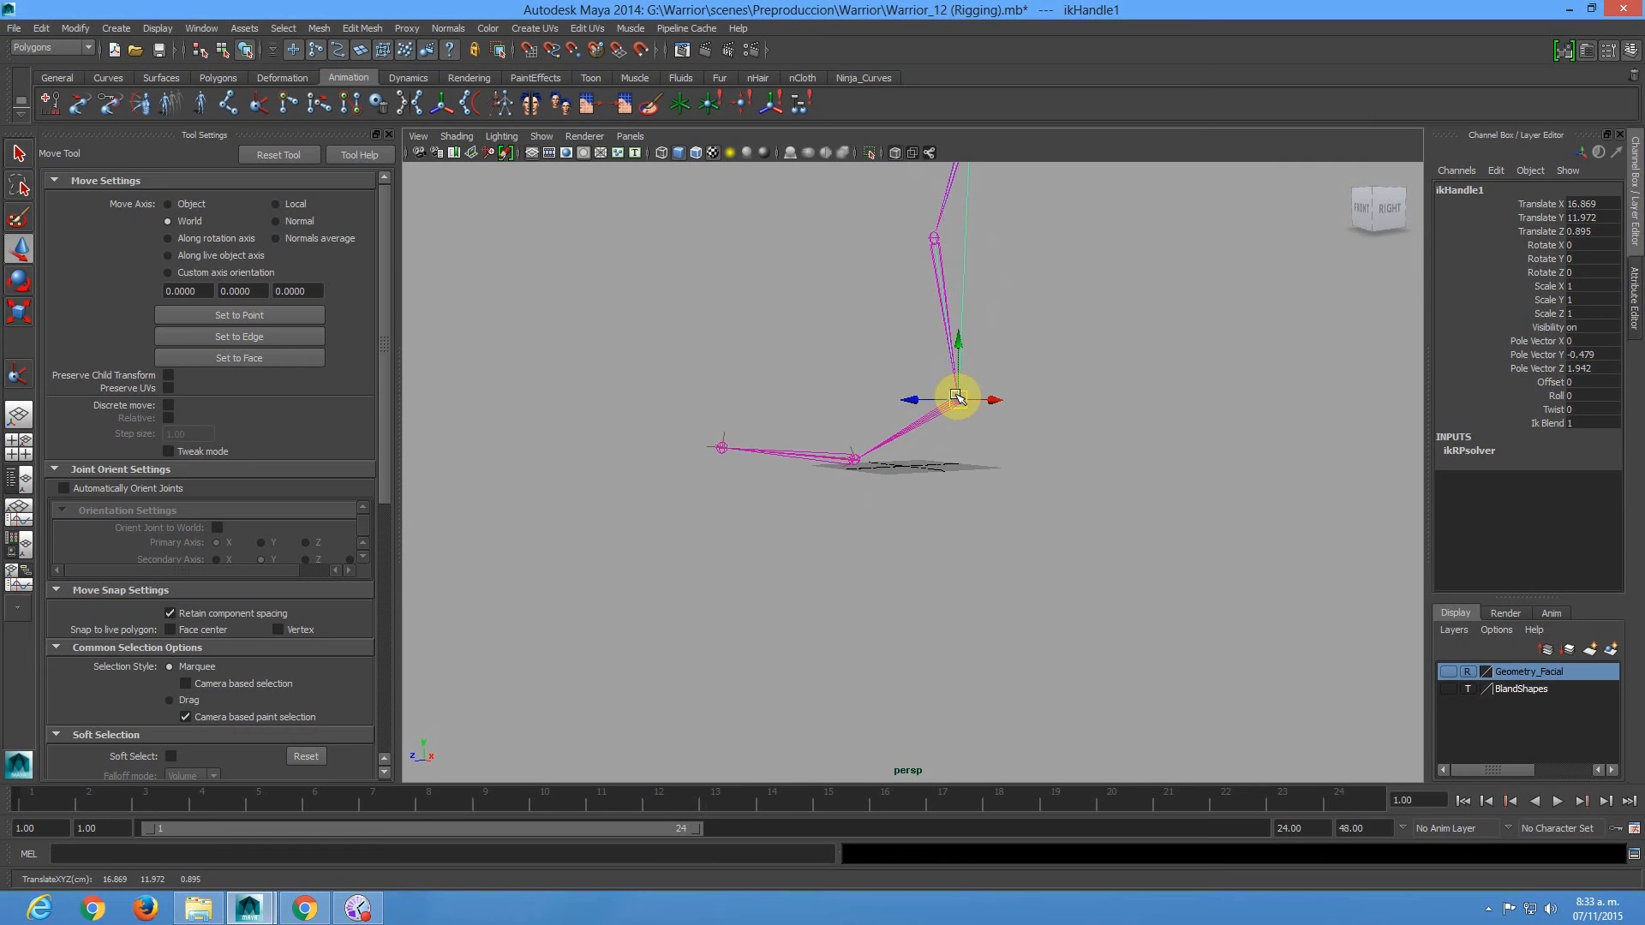
pyautogui.hotkey('ctrl', 'z')
# Show the hidden reverse foot chain and parent the ankle IK handle to the leftAnkleInv joint.
pyautogui.click(717, 401)
pyautogui.keyDown('alt'); pyautogui.moveTo(753, 441); pyautogui.dragTo(1185, 698, button='right'); pyautogui.keyUp('alt')
pyautogui.keyDown('alt'); pyautogui.moveTo(1049, 560); pyautogui.dragTo(871, 598, button='middle'); pyautogui.keyUp('alt')
pyautogui.hotkey('ctrl', 'shift', 'h')
pyautogui.keyDown('alt'); pyautogui.moveTo(1120, 369); pyautogui.dragTo(955, 443); pyautogui.keyUp('alt')
pyautogui.moveTo(898, 328); pyautogui.dragTo(898, 329)
pyautogui.click(862, 368)
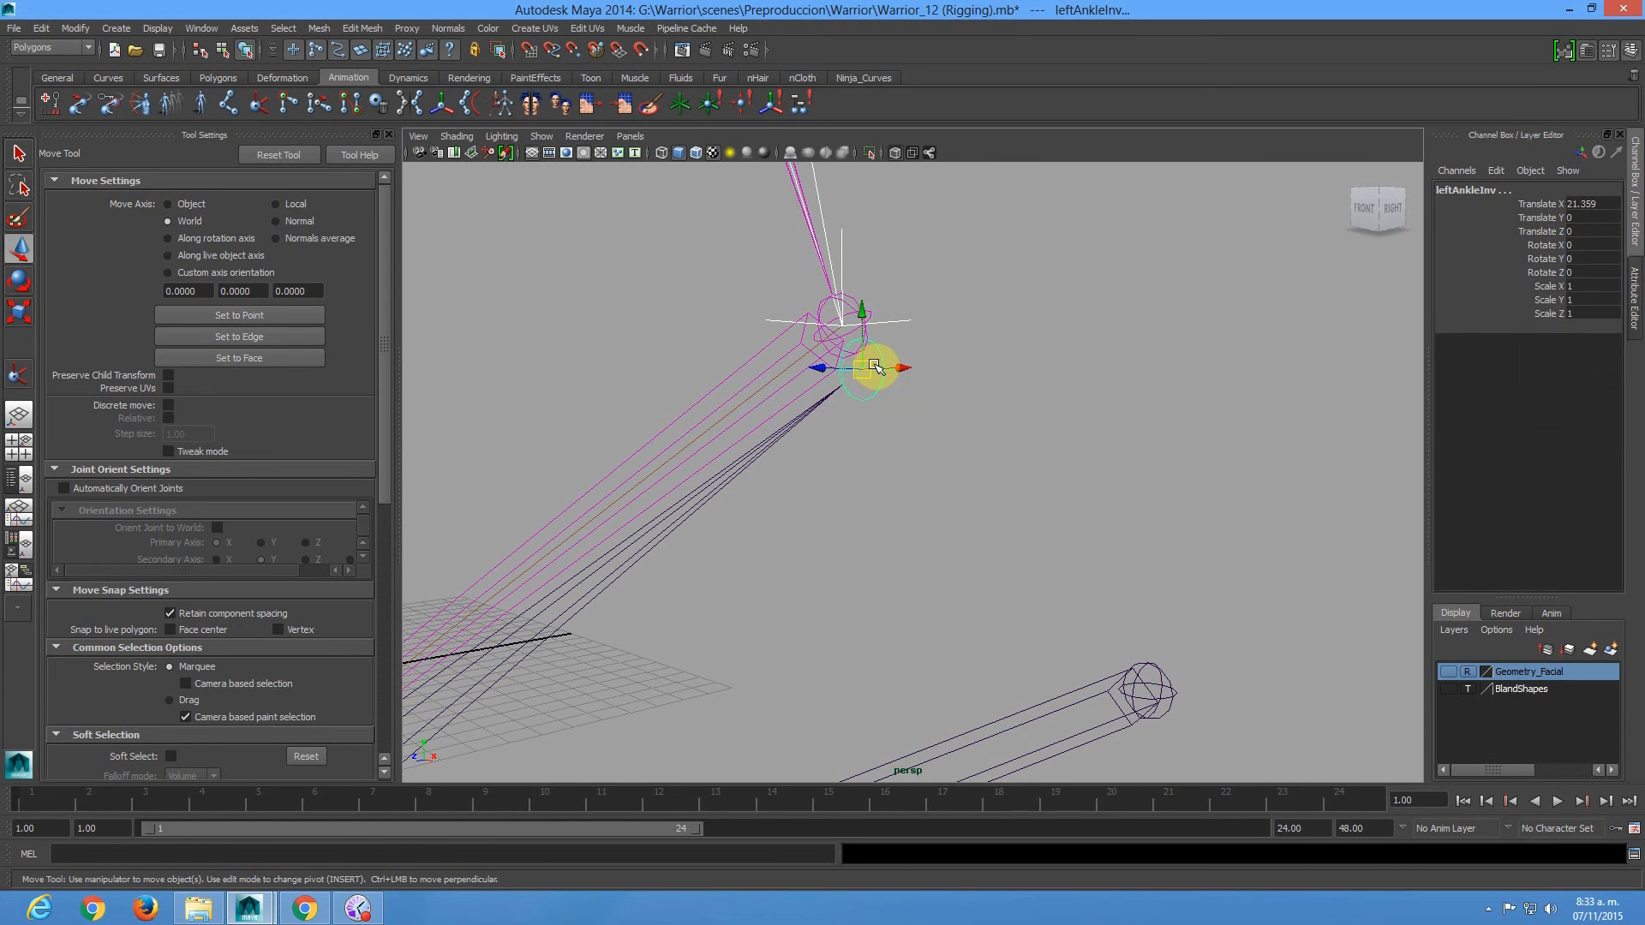
pyautogui.press('p')
# Parent the ball-of-foot IK handle ikHandle2 to the leftFootInv joint.
pyautogui.keyDown('alt'); pyautogui.moveTo(683, 563); pyautogui.dragTo(1009, 417, button='middle'); pyautogui.keyUp('alt')
pyautogui.keyDown('alt'); pyautogui.moveTo(773, 716); pyautogui.dragTo(863, 422); pyautogui.keyUp('alt')
pyautogui.click(549, 455)
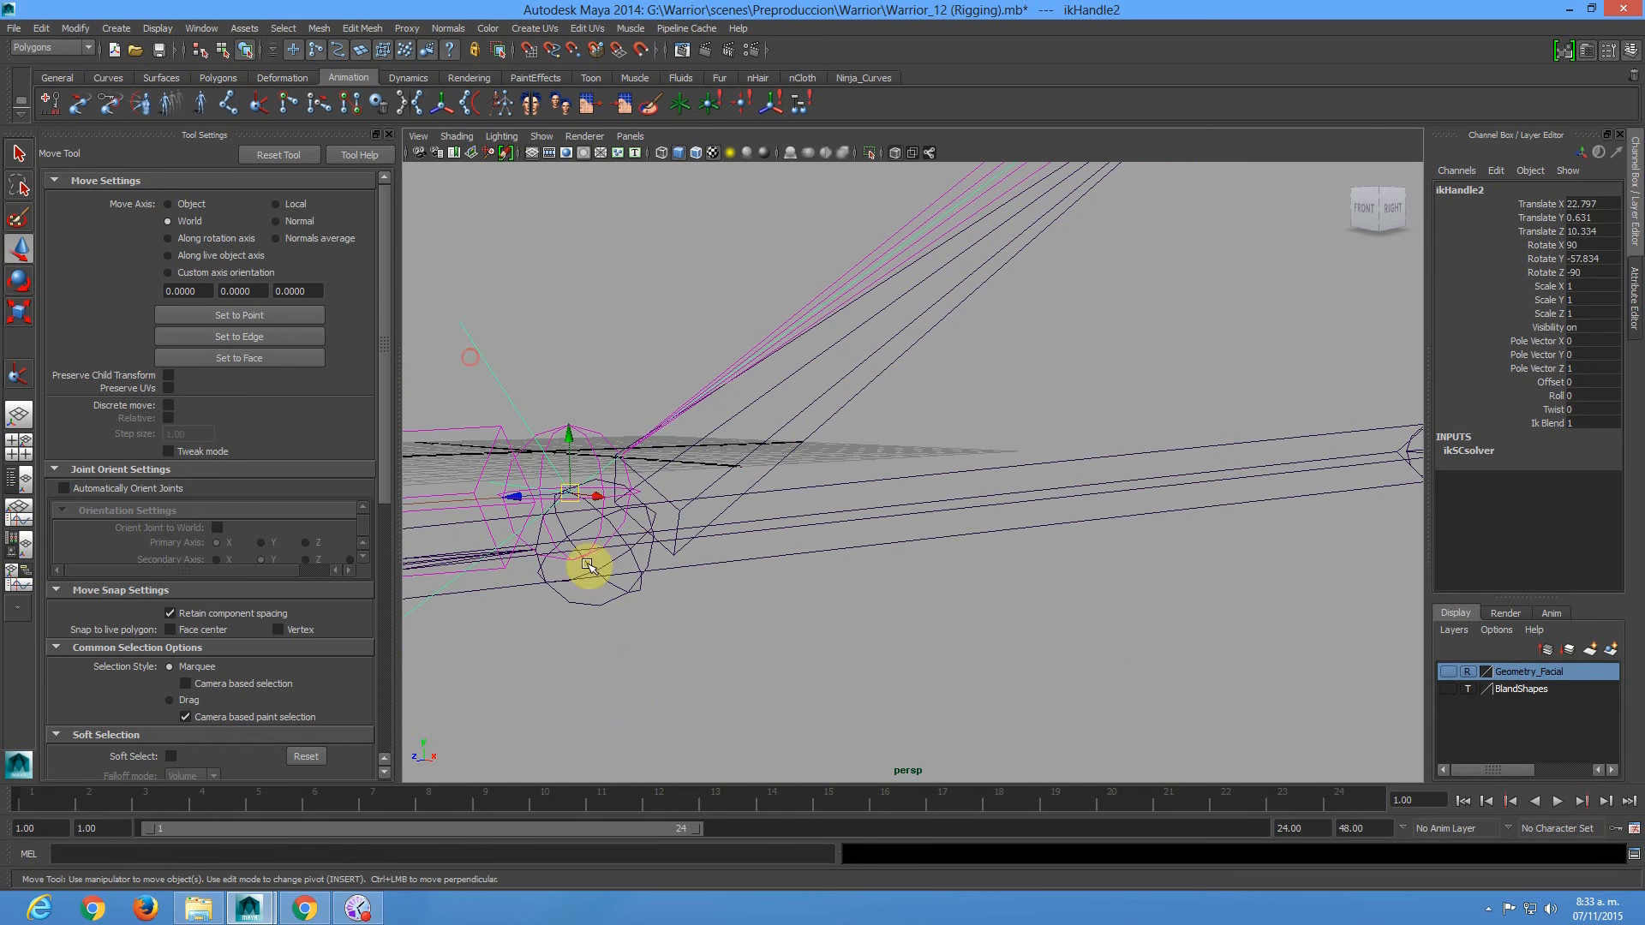
pyautogui.click(607, 602)
pyautogui.press('p')
# Parent the toe-tip IK handle to the leftToeInv joint.
pyautogui.keyDown('alt'); pyautogui.moveTo(624, 619); pyautogui.dragTo(869, 375); pyautogui.keyUp('alt')
pyautogui.moveTo(766, 376); pyautogui.dragTo(795, 556)
pyautogui.click(809, 567)
pyautogui.press('Down')
# Test-rotate the leftToeInv and leftFootInv joints to check the foot roll, undoing each rotation.
pyautogui.keyDown('alt'); pyautogui.moveTo(1041, 642); pyautogui.dragTo(837, 551); pyautogui.keyUp('alt')
pyautogui.click(1214, 508)
pyautogui.hotkey('ctrl', 'z')
pyautogui.press('e')
pyautogui.keyDown('alt'); pyautogui.moveTo(969, 521); pyautogui.dragTo(991, 477); pyautogui.keyUp('alt')
pyautogui.press('Down')
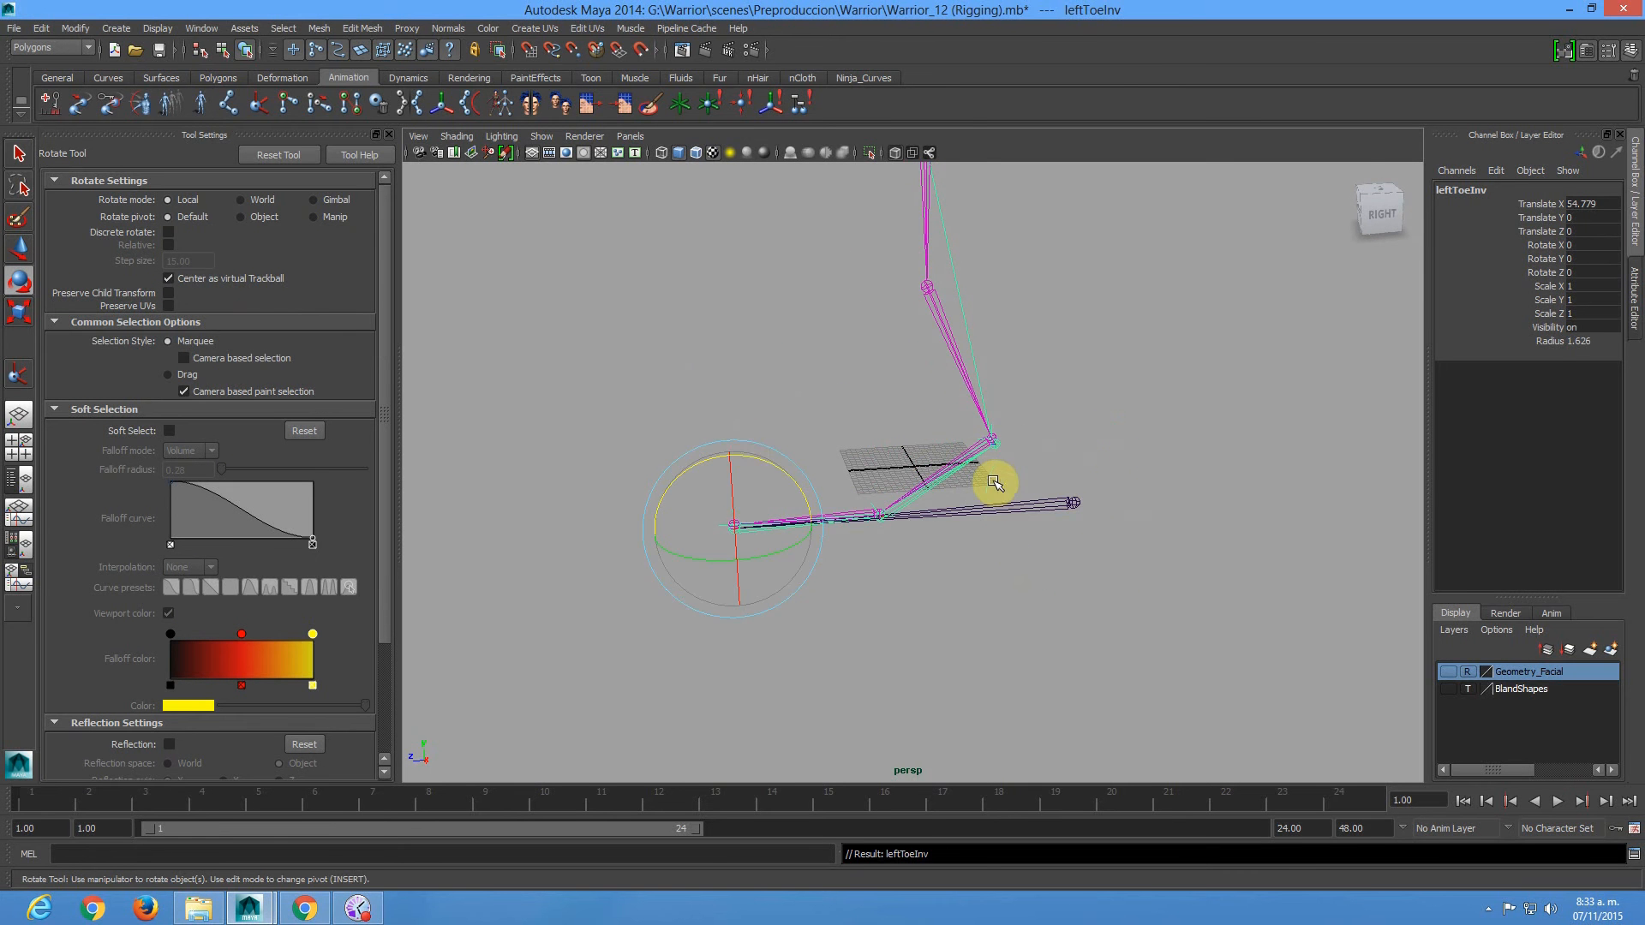
pyautogui.moveTo(756, 461); pyautogui.dragTo(690, 441)
pyautogui.hotkey('ctrl', 'z')
pyautogui.press('Up')
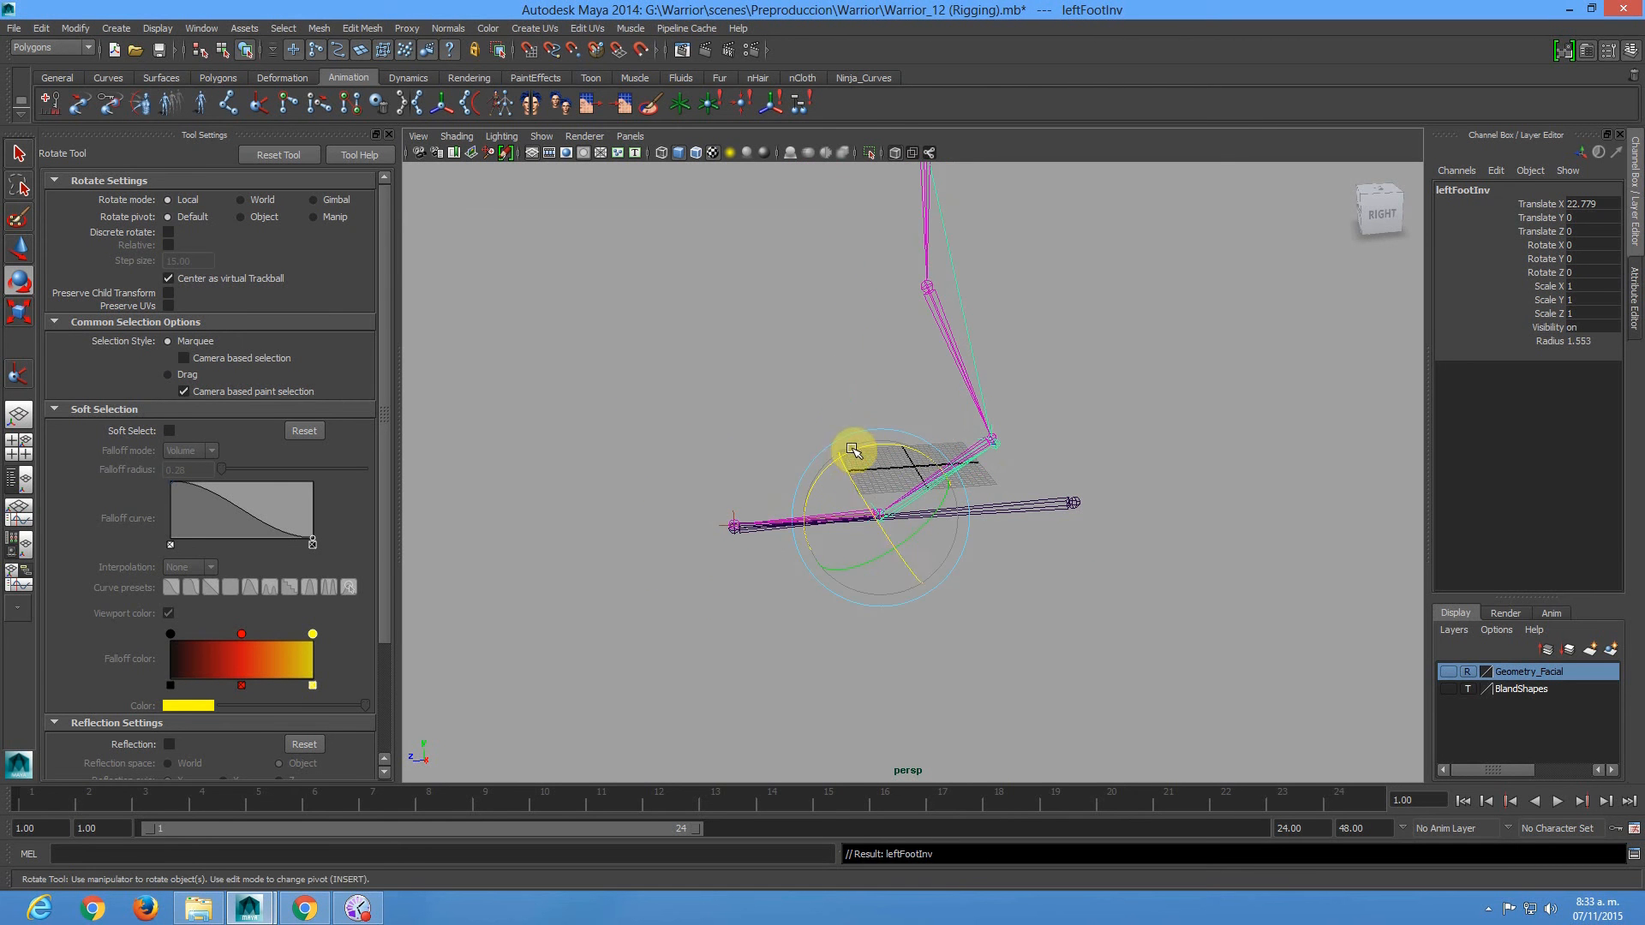
pyautogui.moveTo(866, 447); pyautogui.dragTo(813, 434)
pyautogui.hotkey('ctrl', 'z')
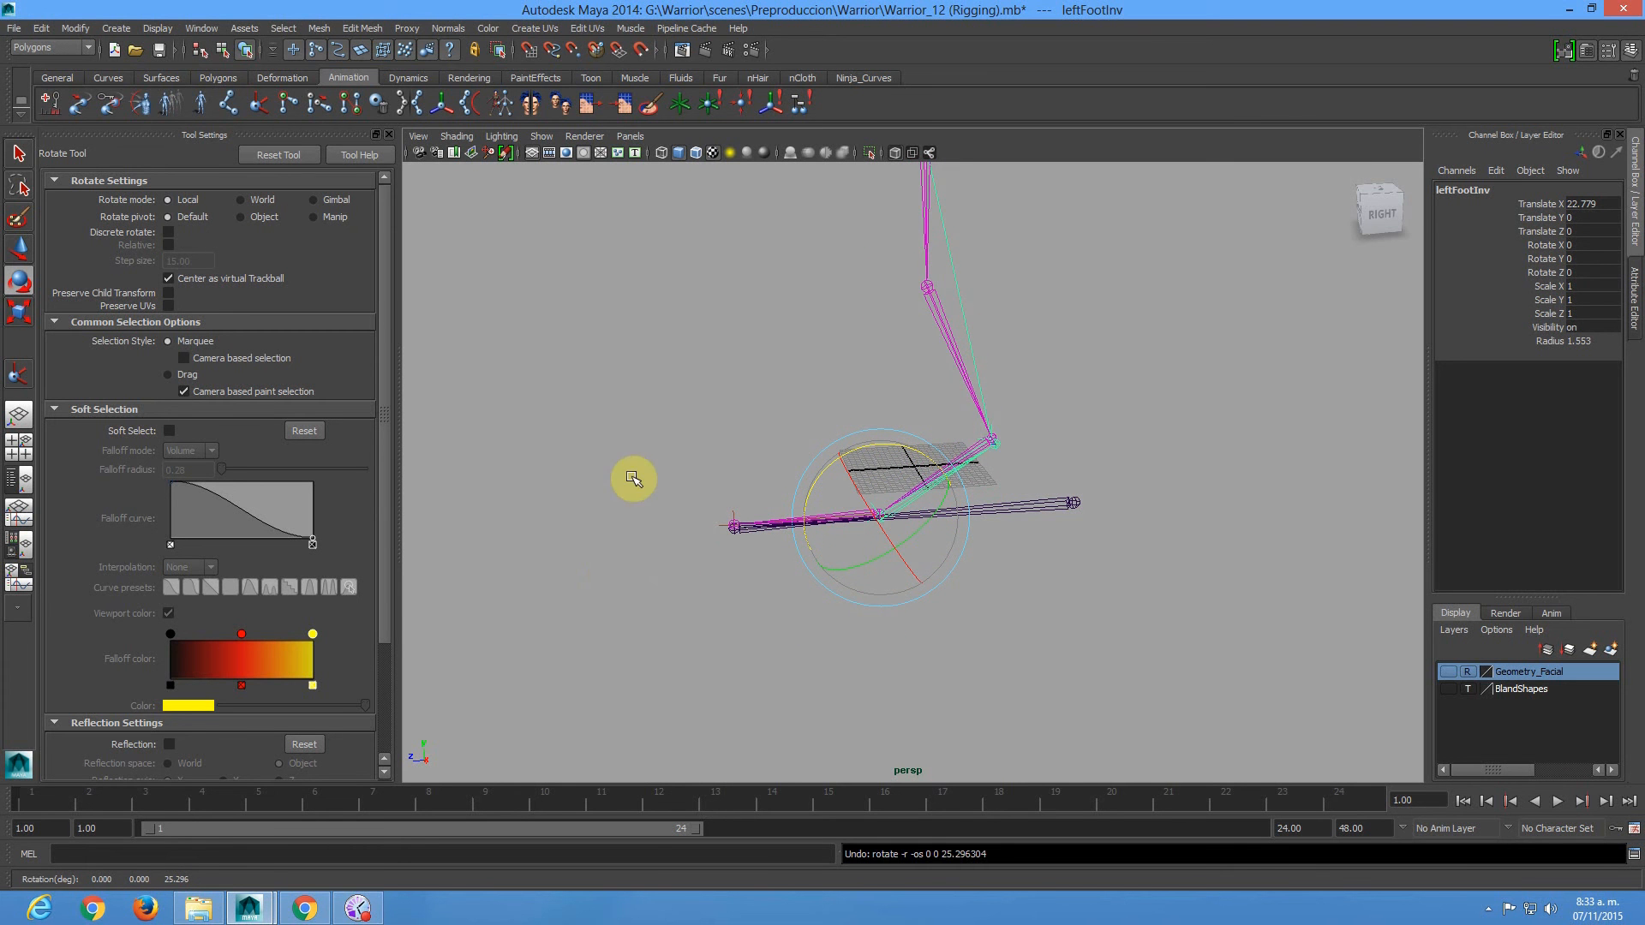
pyautogui.click(509, 474)
pyautogui.keyDown('alt'); pyautogui.moveTo(676, 477); pyautogui.dragTo(735, 485); pyautogui.keyUp('alt')
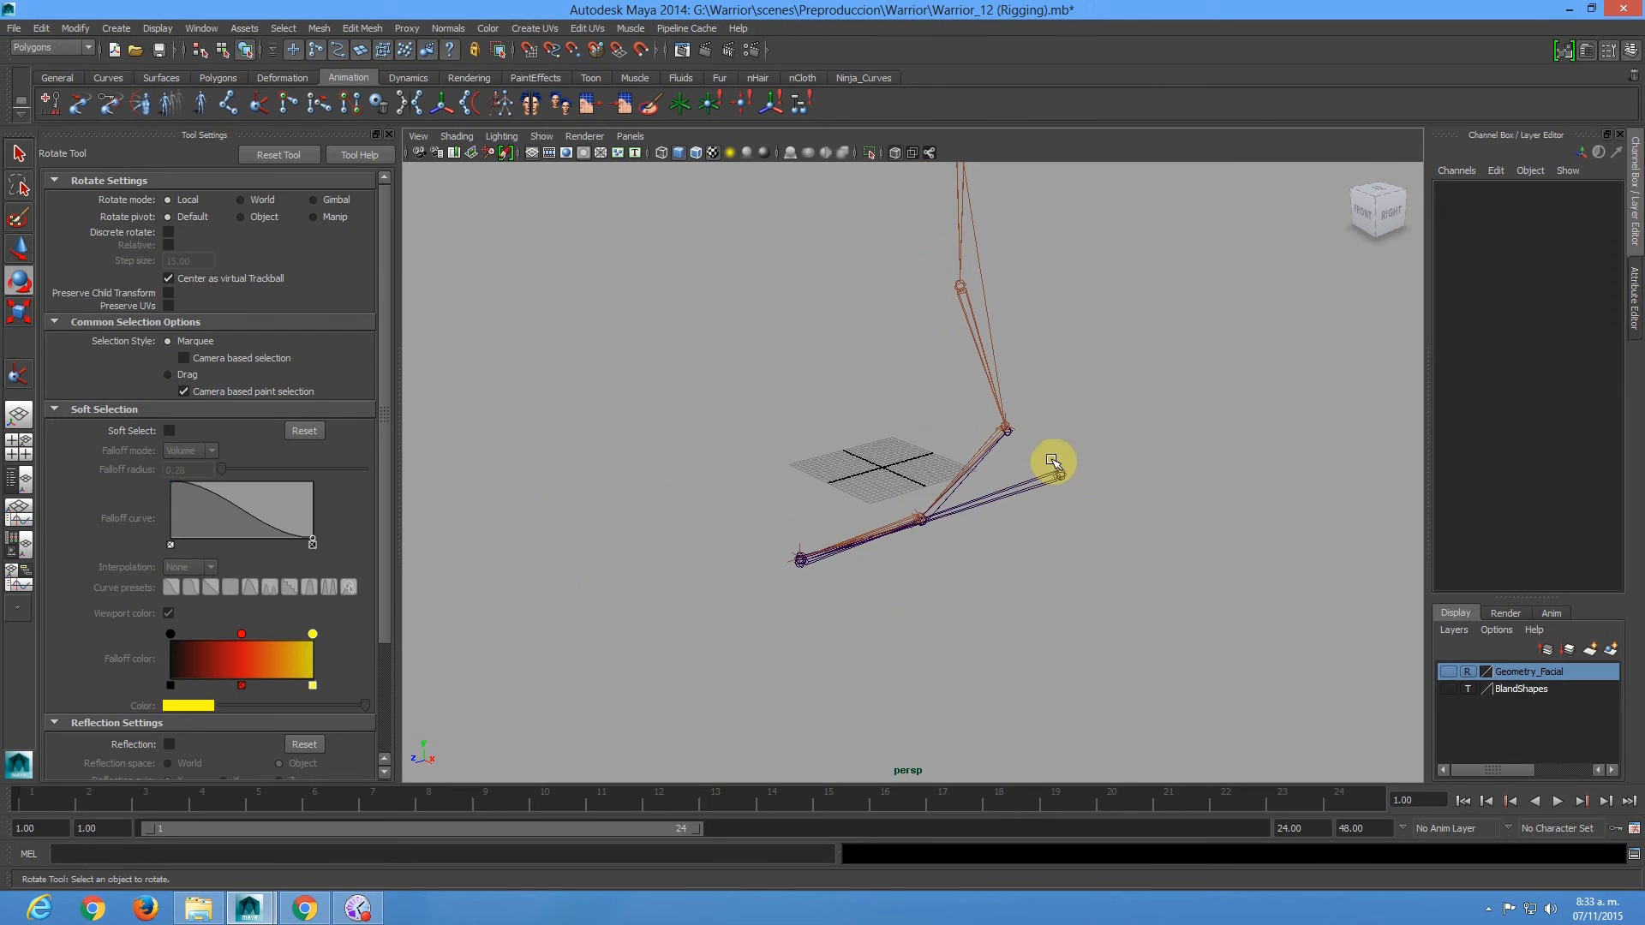
# Show the Geometry_Facial layer and turn off X-Ray shading in the viewport.
pyautogui.click(1060, 479)
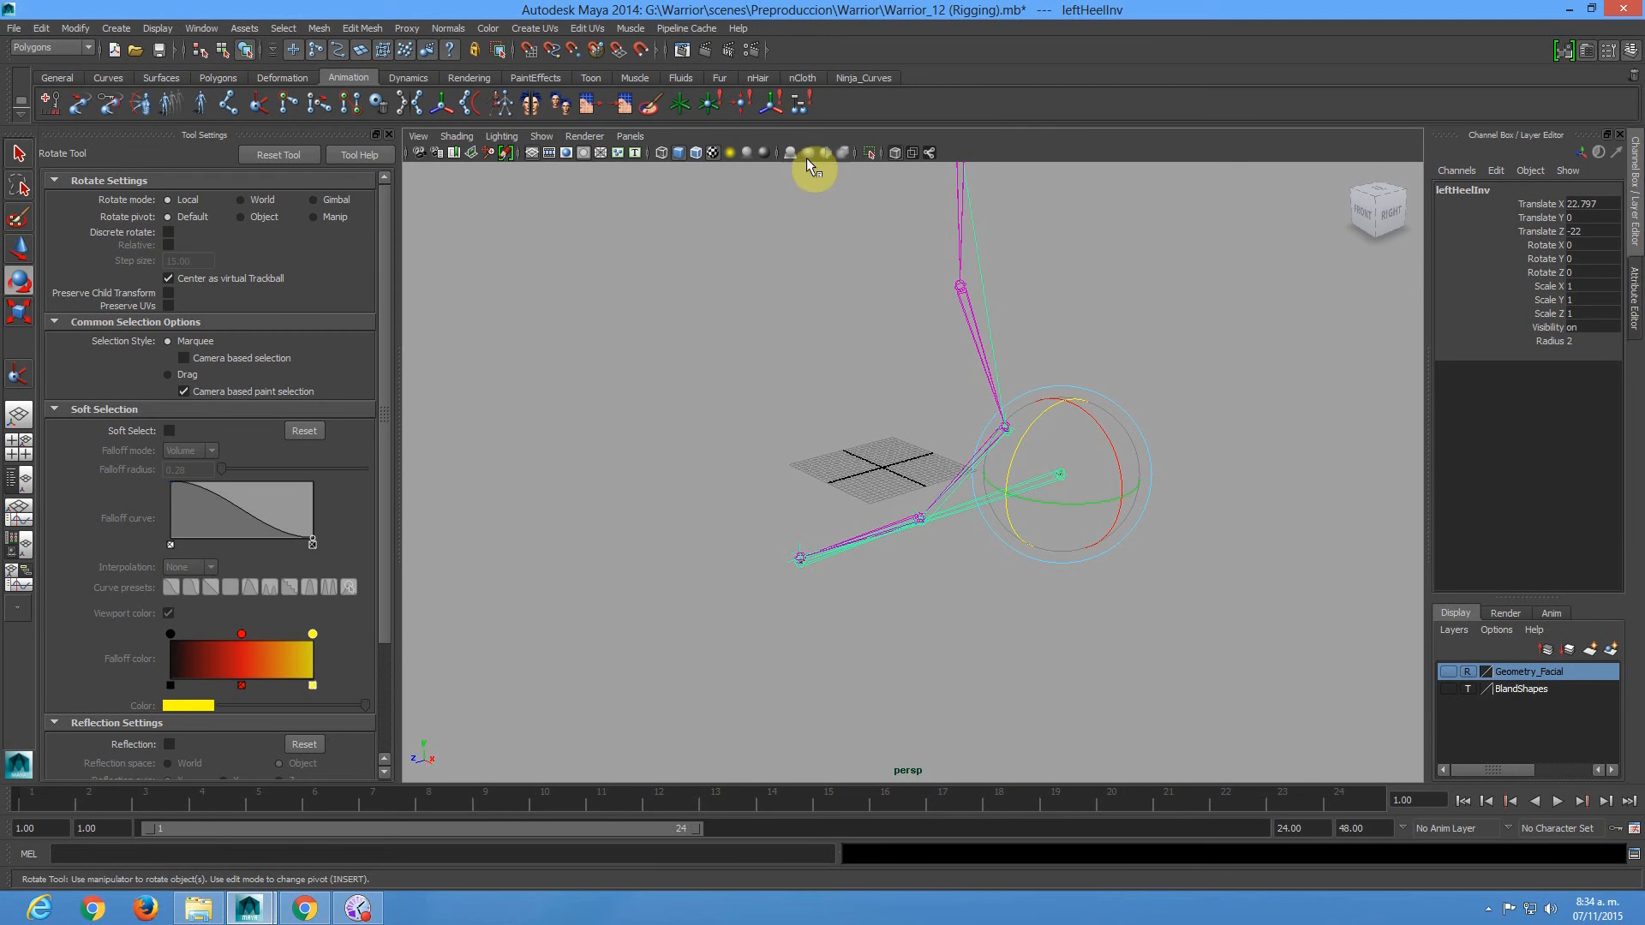
pyautogui.click(867, 77)
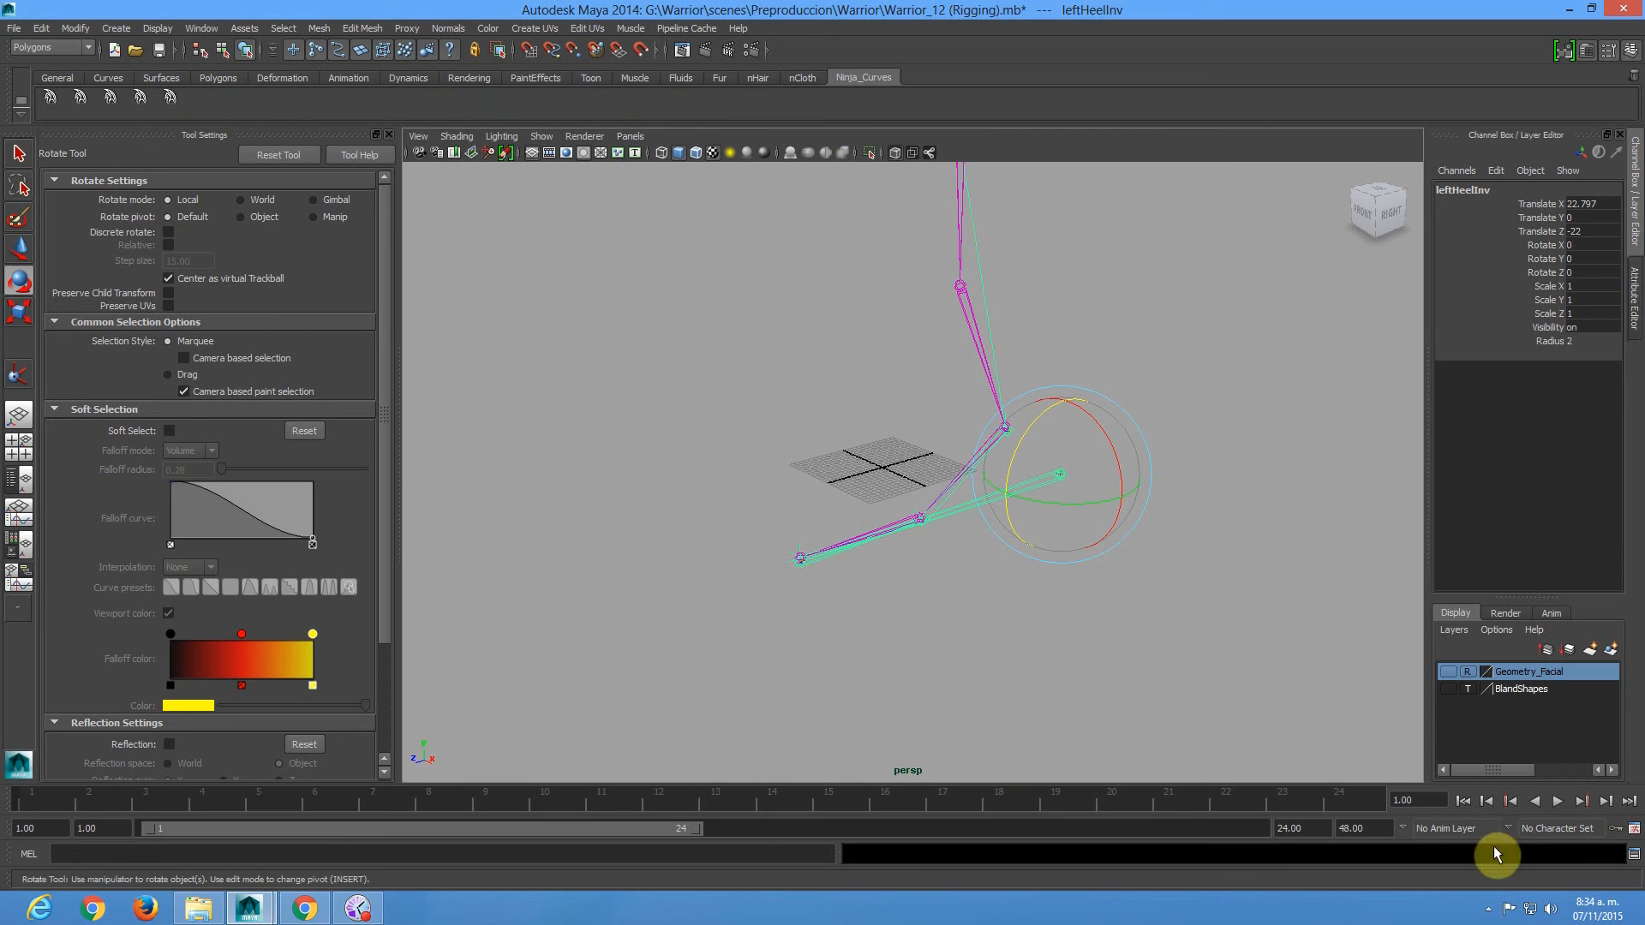
pyautogui.click(1447, 673)
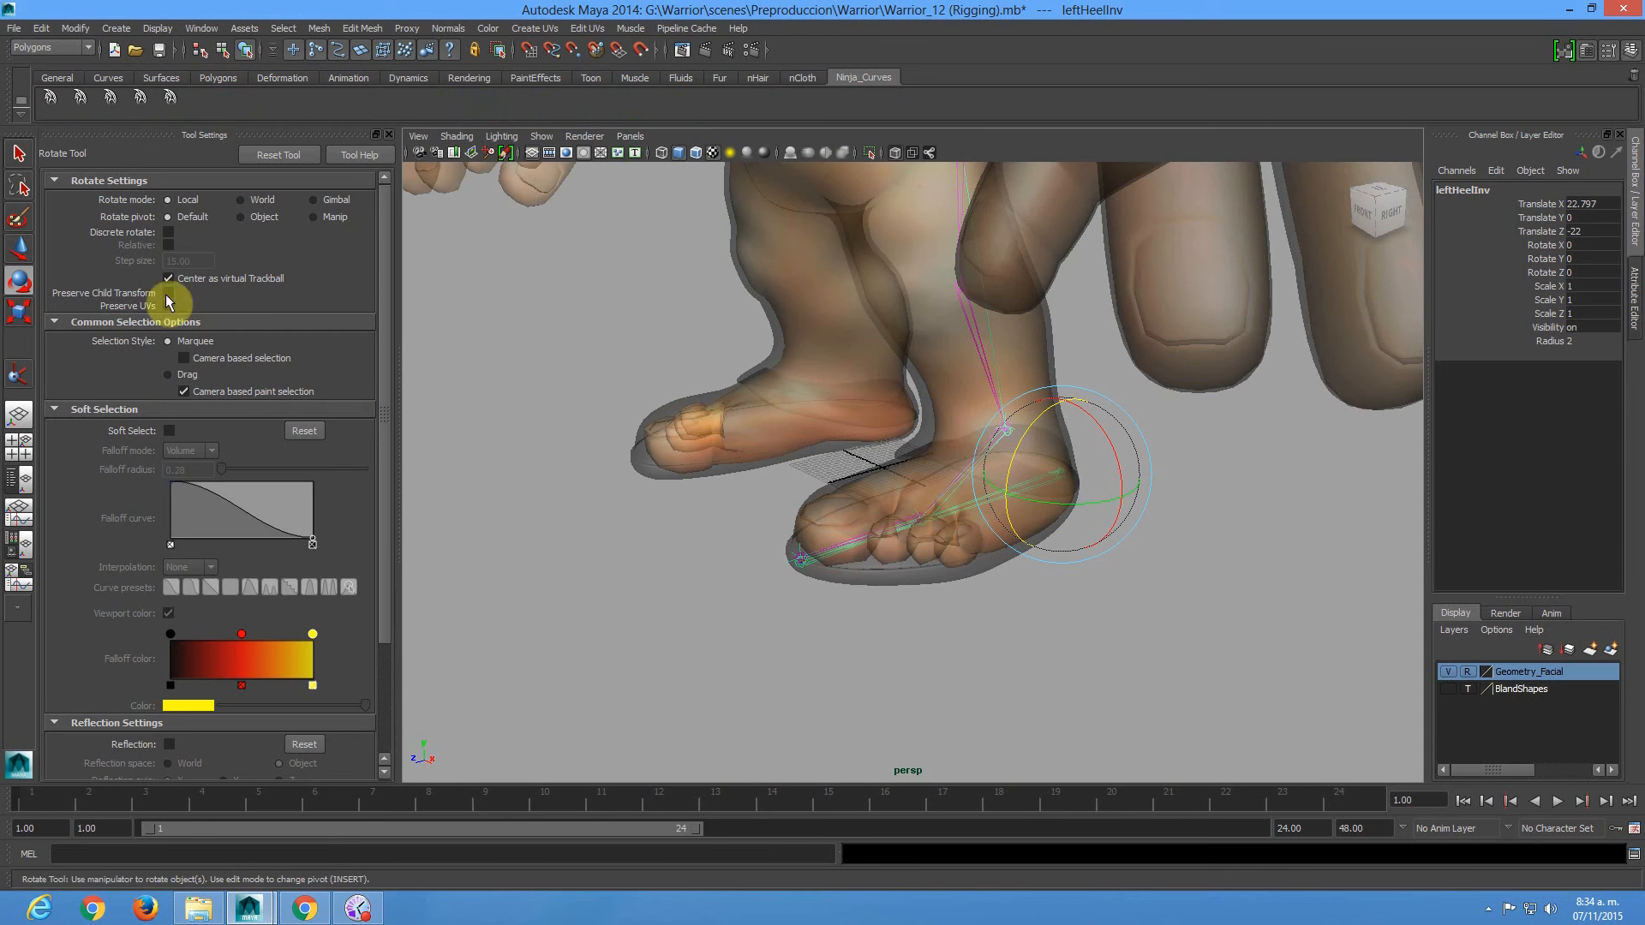
pyautogui.click(866, 159)
# Create a NURBS circle and set the Geometry_Facial layer to template display.
pyautogui.click(110, 79)
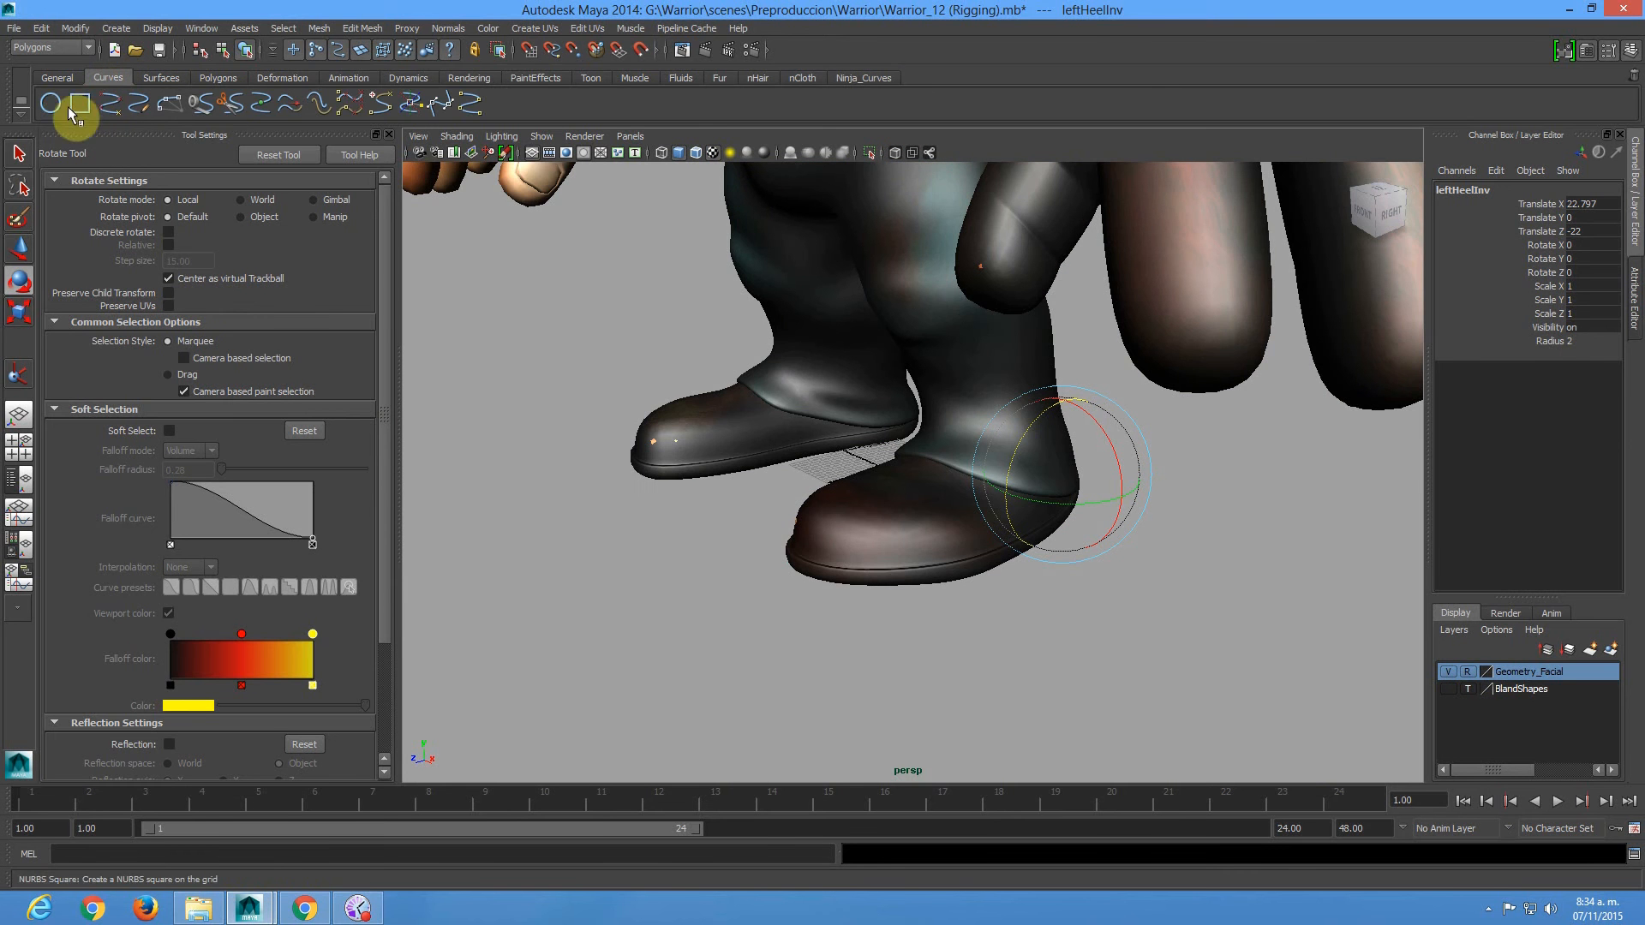
pyautogui.click(55, 99)
pyautogui.keyDown('alt'); pyautogui.moveTo(940, 525); pyautogui.dragTo(925, 477); pyautogui.keyUp('alt')
pyautogui.press('w')
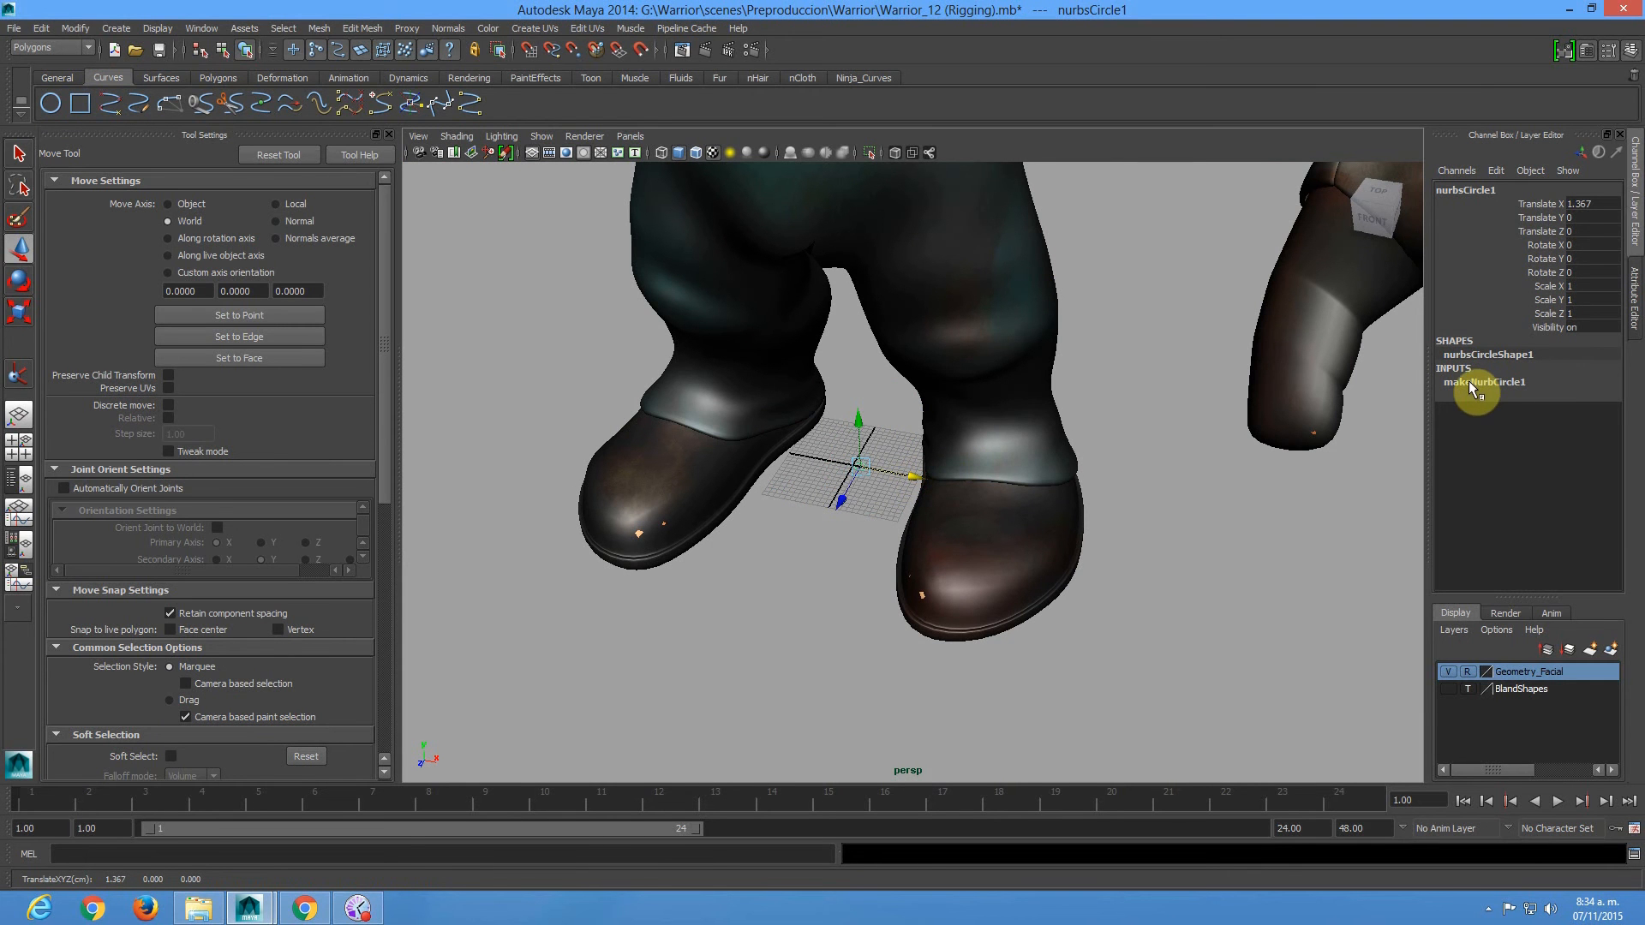
pyautogui.click(1467, 671)
# Move the circle to about 29.5 in X under the left foot and scale it uniformly to about 19.8.
pyautogui.scroll(5, 1042, 481)
pyautogui.moveTo(894, 476); pyautogui.dragTo(1284, 572)
pyautogui.press('r')
pyautogui.keyDown('alt'); pyautogui.moveTo(1160, 555); pyautogui.dragTo(1007, 576, button='middle'); pyautogui.keyUp('alt')
pyautogui.keyDown('alt'); pyautogui.moveTo(1105, 613); pyautogui.dragTo(941, 566, button='right'); pyautogui.keyUp('alt')
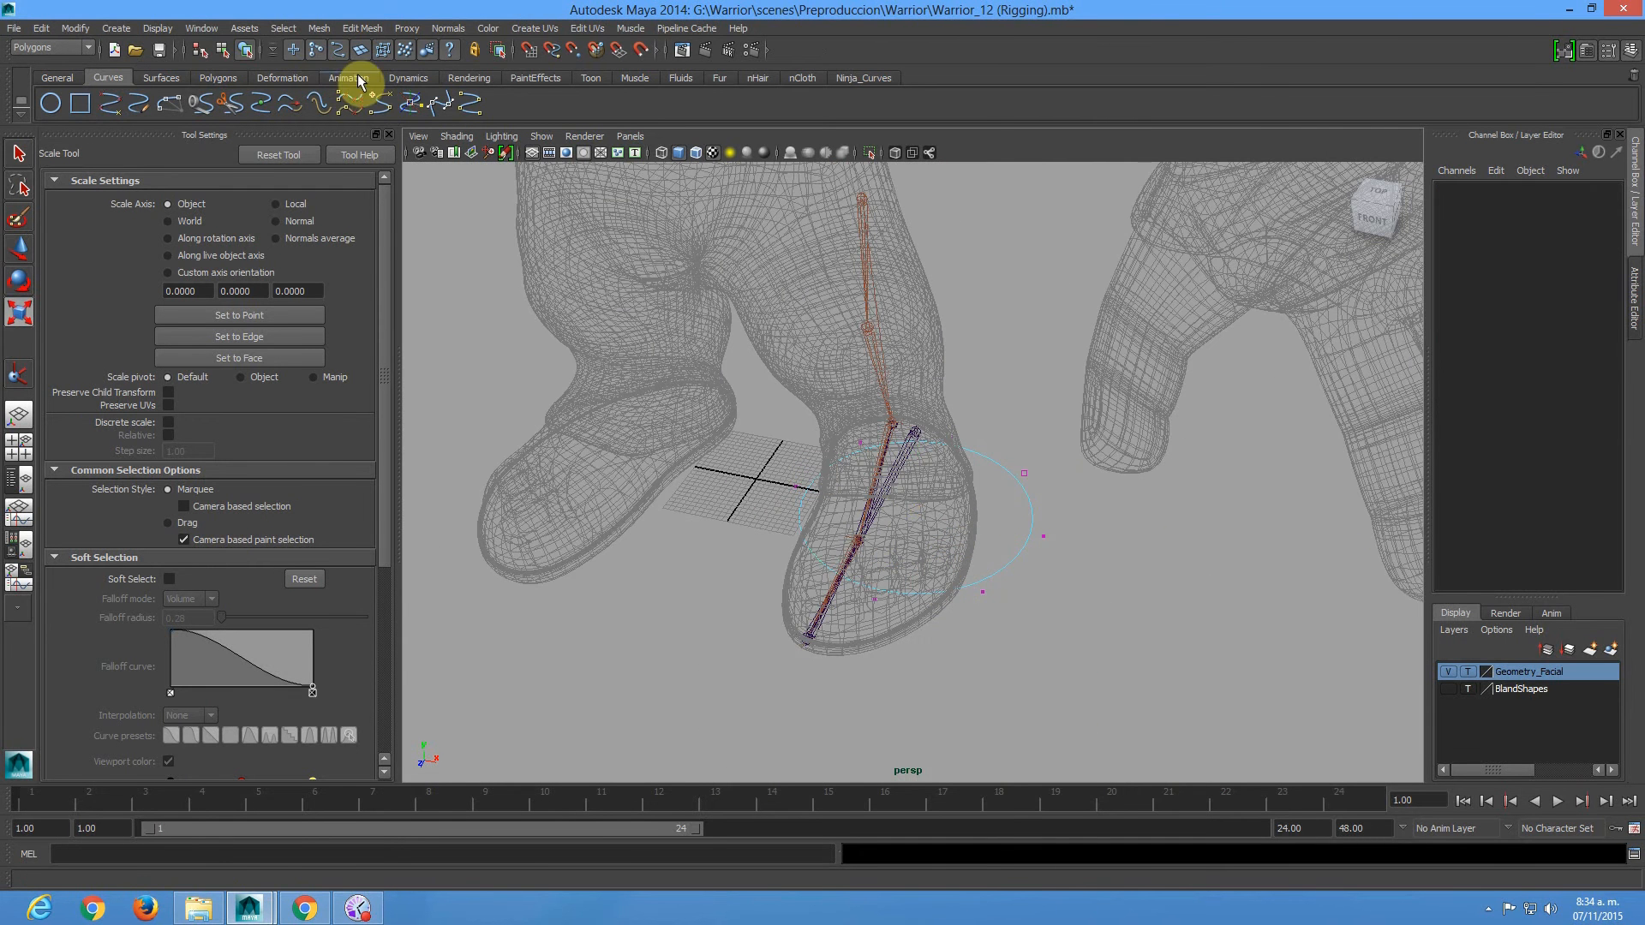
# Move the circle's front control vertices forward past the toe of the left boot.
pyautogui.moveTo(1060, 713); pyautogui.dragTo(653, 530)
pyautogui.keyDown('alt'); pyautogui.moveTo(856, 537); pyautogui.dragTo(920, 611, button='right'); pyautogui.keyUp('alt')
pyautogui.keyDown('alt'); pyautogui.moveTo(986, 640); pyautogui.dragTo(973, 594, button='middle'); pyautogui.keyUp('alt')
pyautogui.keyDown('alt'); pyautogui.moveTo(973, 595); pyautogui.dragTo(806, 536, button='right'); pyautogui.keyUp('alt')
pyautogui.moveTo(806, 536)
pyautogui.keyDown('alt'); pyautogui.mouseDown()
pyautogui.moveTo(840, 546)
pyautogui.moveTo(800, 551)
pyautogui.mouseUp(); pyautogui.keyUp('alt')
pyautogui.press('w')
pyautogui.moveTo(895, 585); pyautogui.dragTo(957, 617)
# Pull the circle's inner and outer side control vertices in toward the left boot's outline.
pyautogui.keyDown('alt'); pyautogui.moveTo(933, 488); pyautogui.dragTo(775, 408); pyautogui.keyUp('alt')
pyautogui.moveTo(691, 257); pyautogui.dragTo(753, 567)
pyautogui.moveTo(788, 389); pyautogui.dragTo(811, 388)
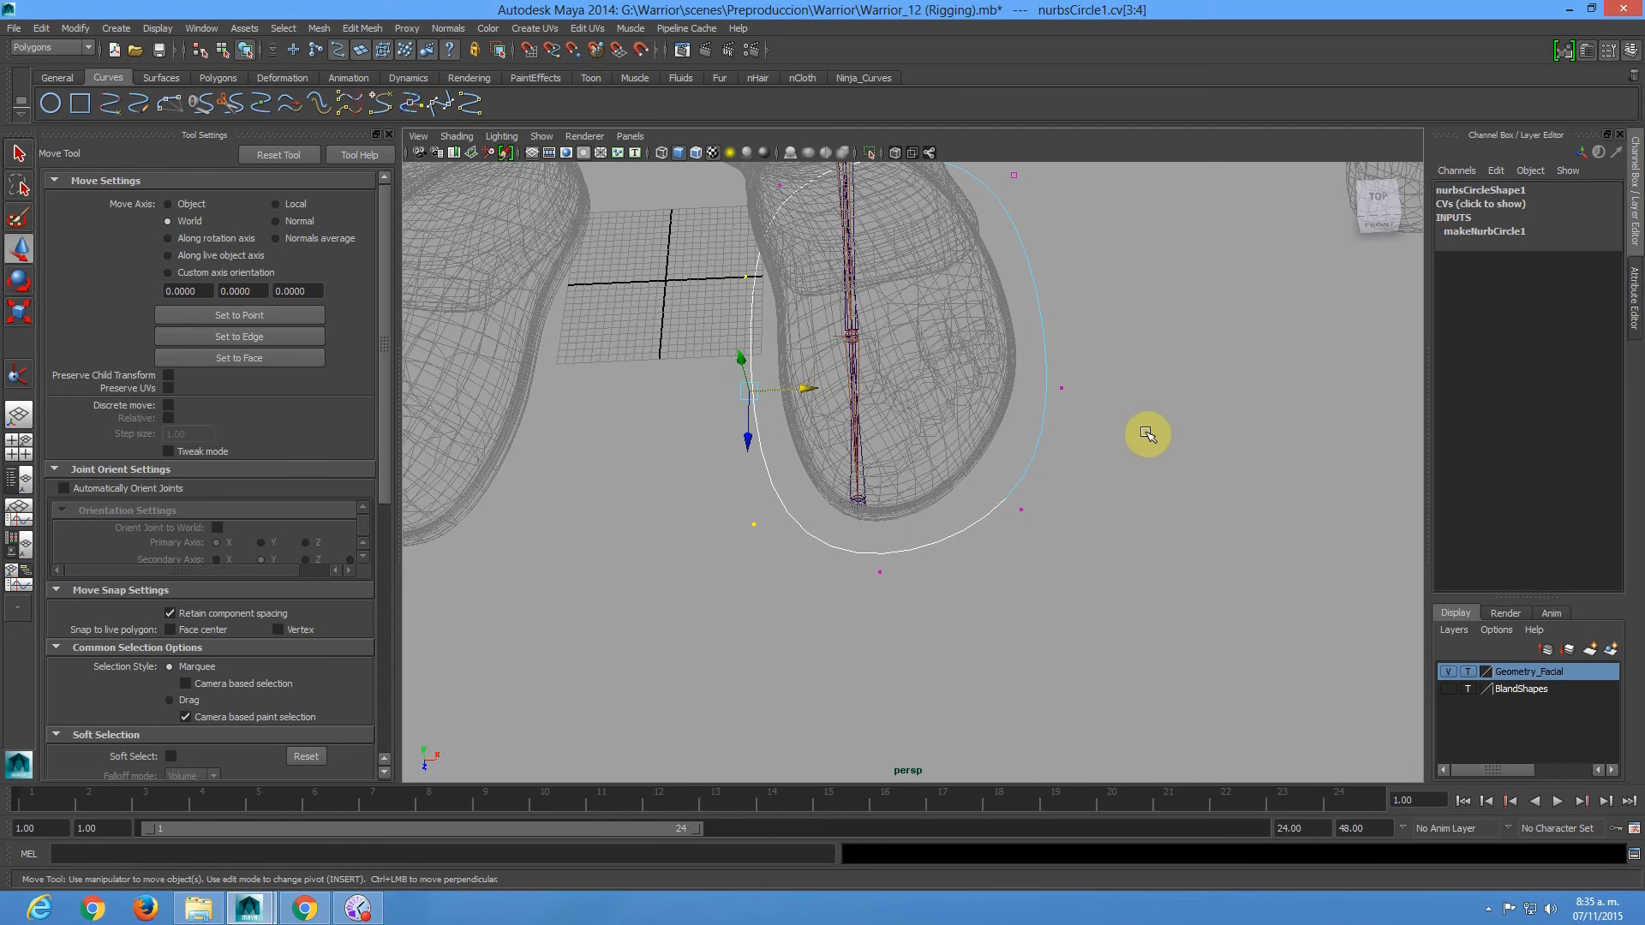
pyautogui.moveTo(1155, 559); pyautogui.dragTo(991, 331)
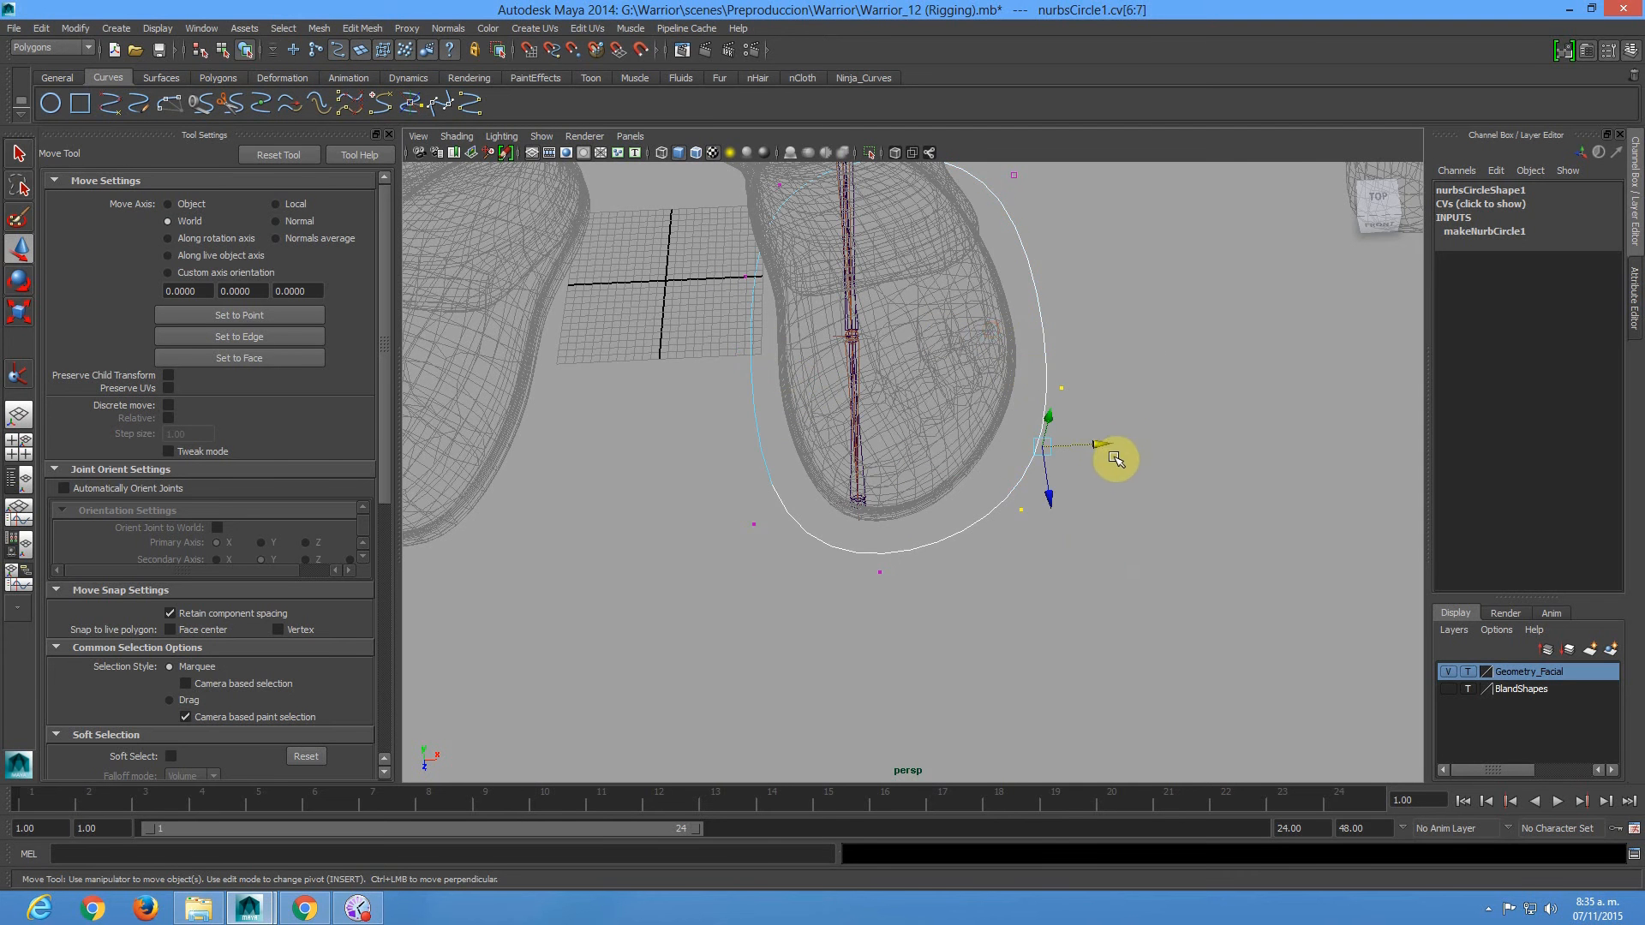
pyautogui.moveTo(1088, 435); pyautogui.dragTo(1023, 477)
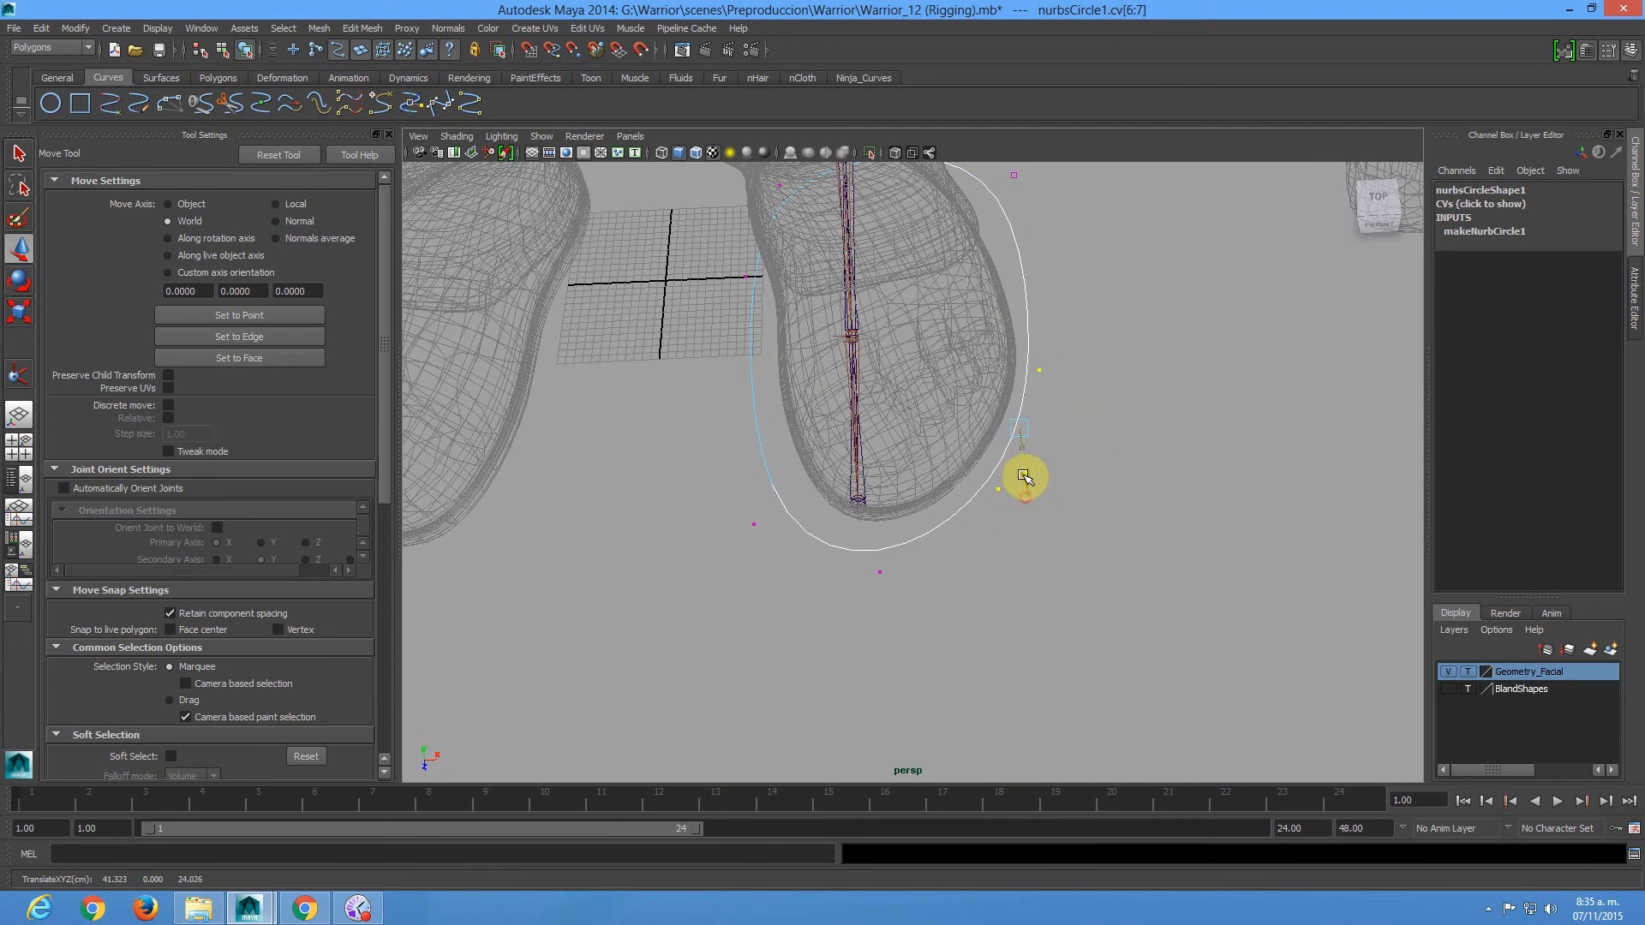
# Pull the circle's front control vertices 4 and 5 slightly back toward the tip of the boot.
pyautogui.moveTo(919, 625); pyautogui.dragTo(728, 515)
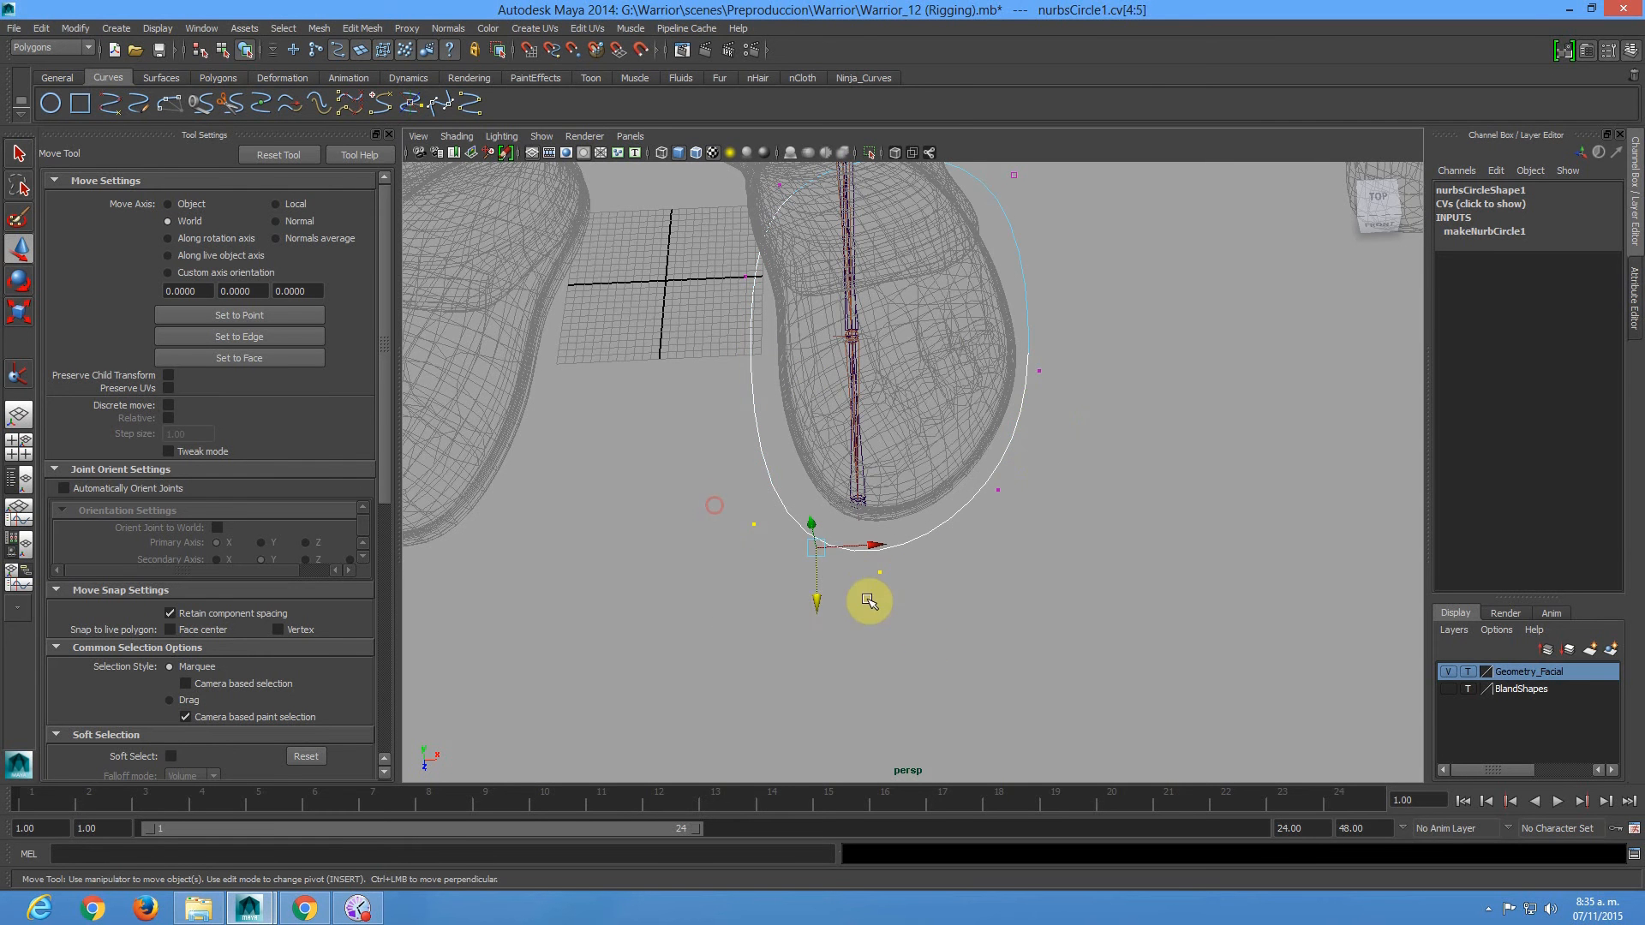
pyautogui.moveTo(815, 578); pyautogui.dragTo(818, 574)
pyautogui.moveTo(931, 606); pyautogui.dragTo(722, 502)
pyautogui.moveTo(817, 605); pyautogui.dragTo(818, 574)
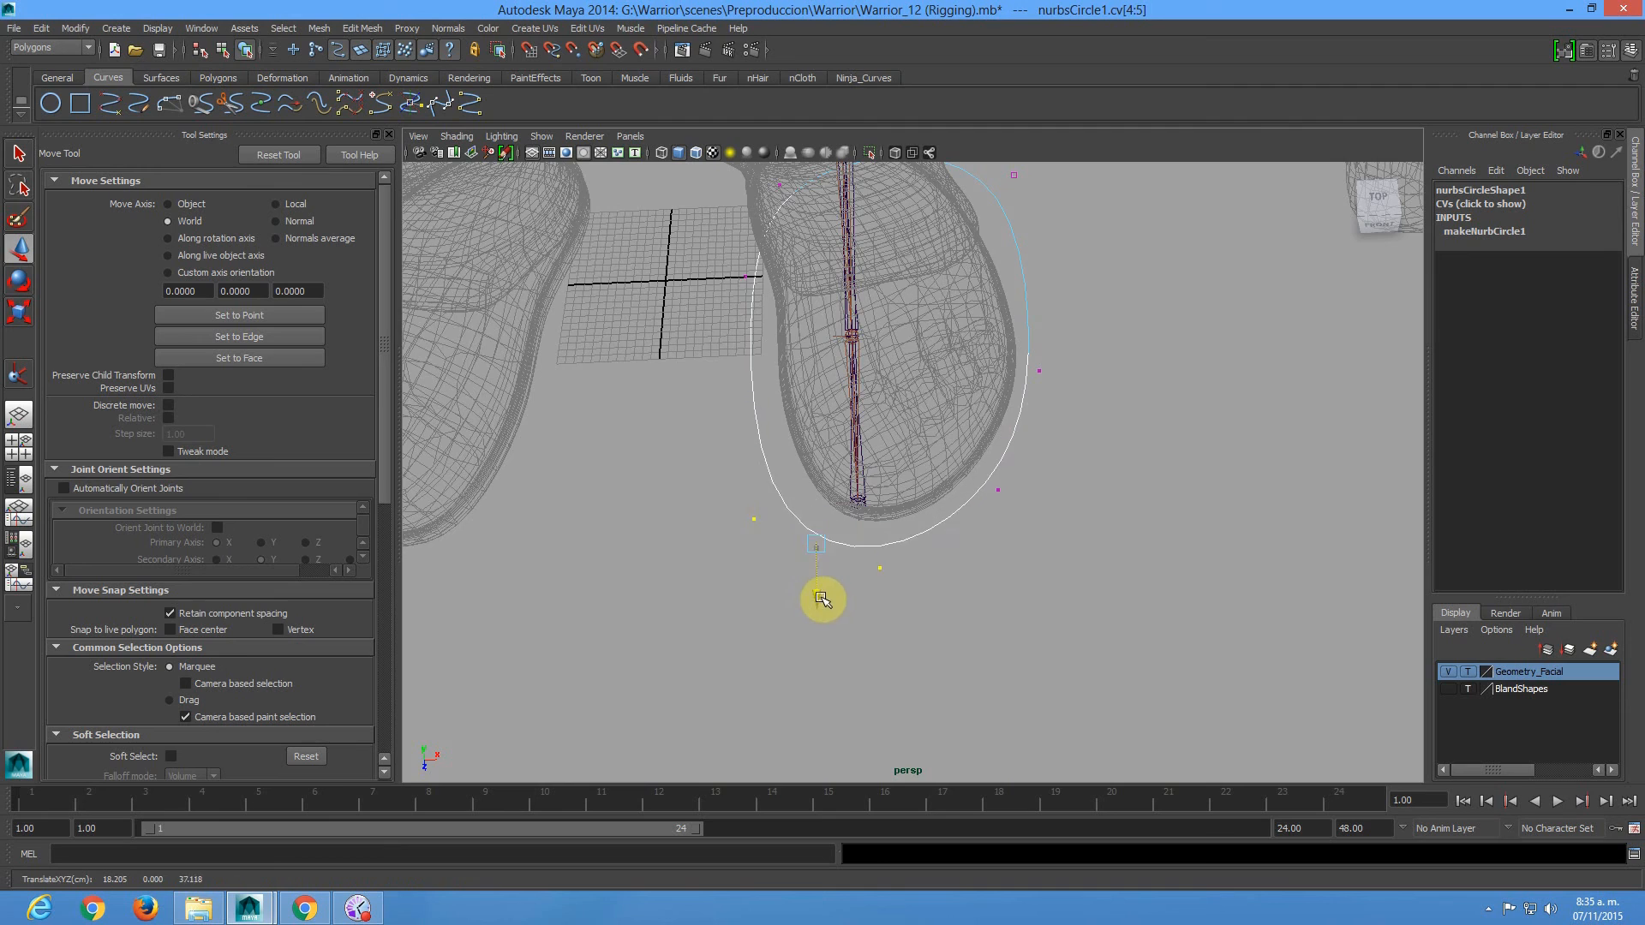
# Adjust the circle's control vertices around the outer heel so the curve follows the boot's edge.
pyautogui.keyDown('alt'); pyautogui.moveTo(672, 397); pyautogui.dragTo(976, 601); pyautogui.keyUp('alt')
pyautogui.moveTo(993, 608); pyautogui.dragTo(651, 422)
pyautogui.moveTo(759, 488); pyautogui.dragTo(545, 328)
pyautogui.moveTo(856, 615); pyautogui.dragTo(793, 543)
pyautogui.moveTo(781, 603); pyautogui.dragTo(800, 595)
pyautogui.keyDown('alt'); pyautogui.moveTo(808, 521); pyautogui.dragTo(899, 517); pyautogui.keyUp('alt')
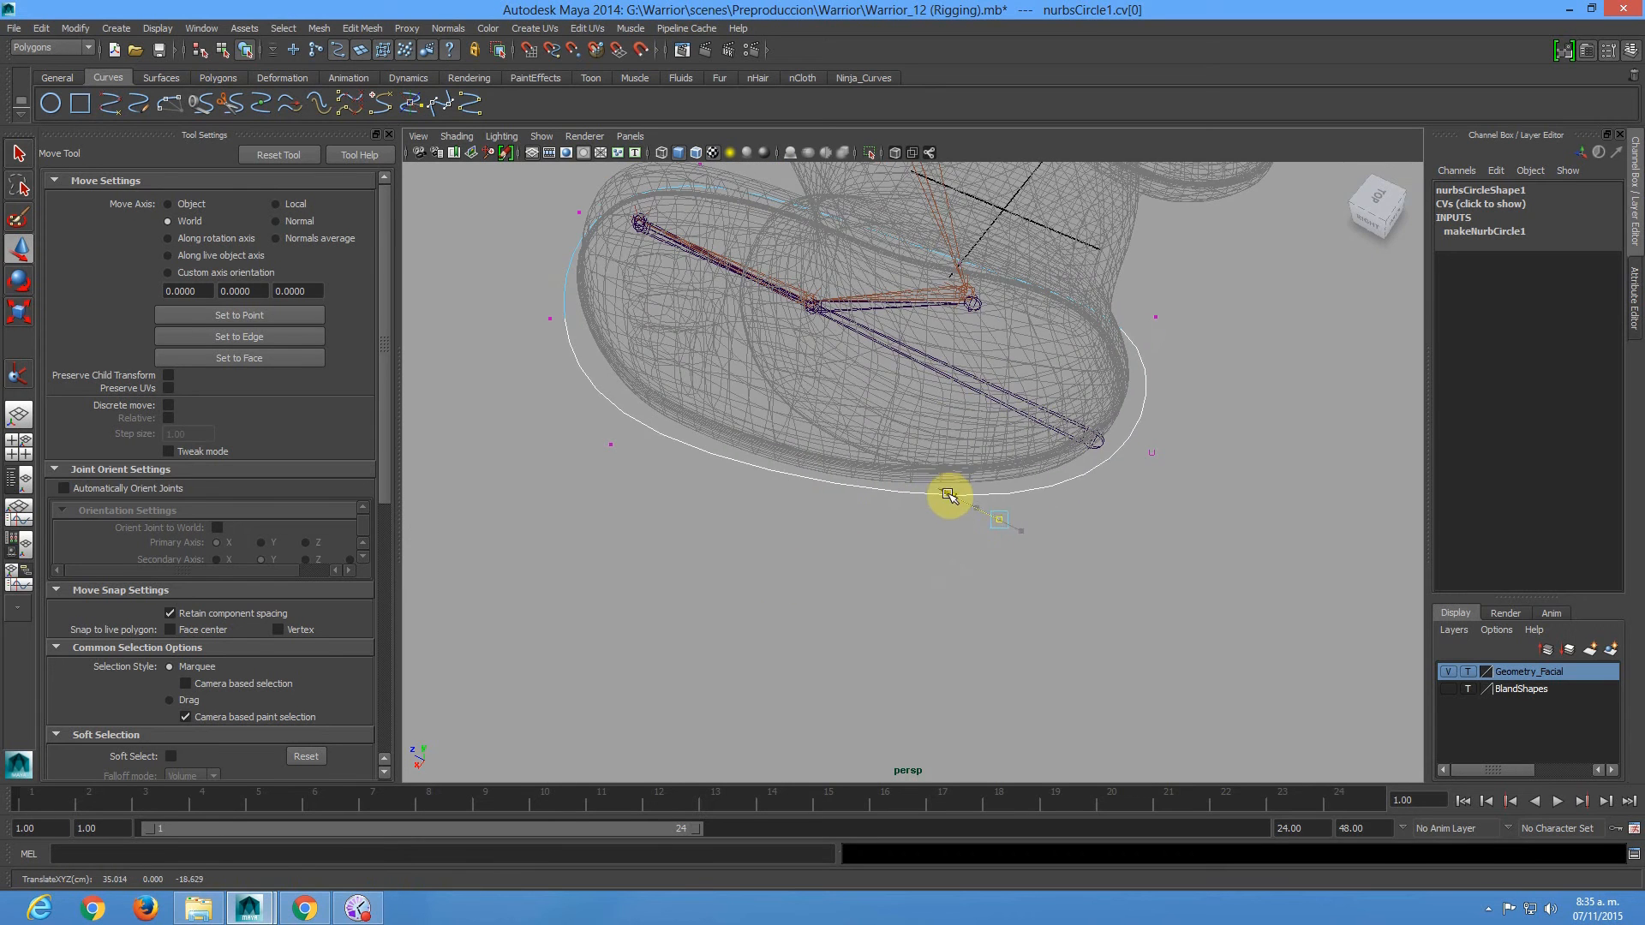
# Fine-tune the remaining inner-heel and outer-side control vertices so the curve closely outlines the left boot's sole.
pyautogui.keyDown('alt'); pyautogui.moveTo(1032, 470); pyautogui.dragTo(1015, 414); pyautogui.keyUp('alt')
pyautogui.moveTo(951, 484); pyautogui.dragTo(870, 345)
pyautogui.moveTo(680, 231); pyautogui.dragTo(725, 241)
pyautogui.moveTo(830, 289); pyautogui.dragTo(895, 377)
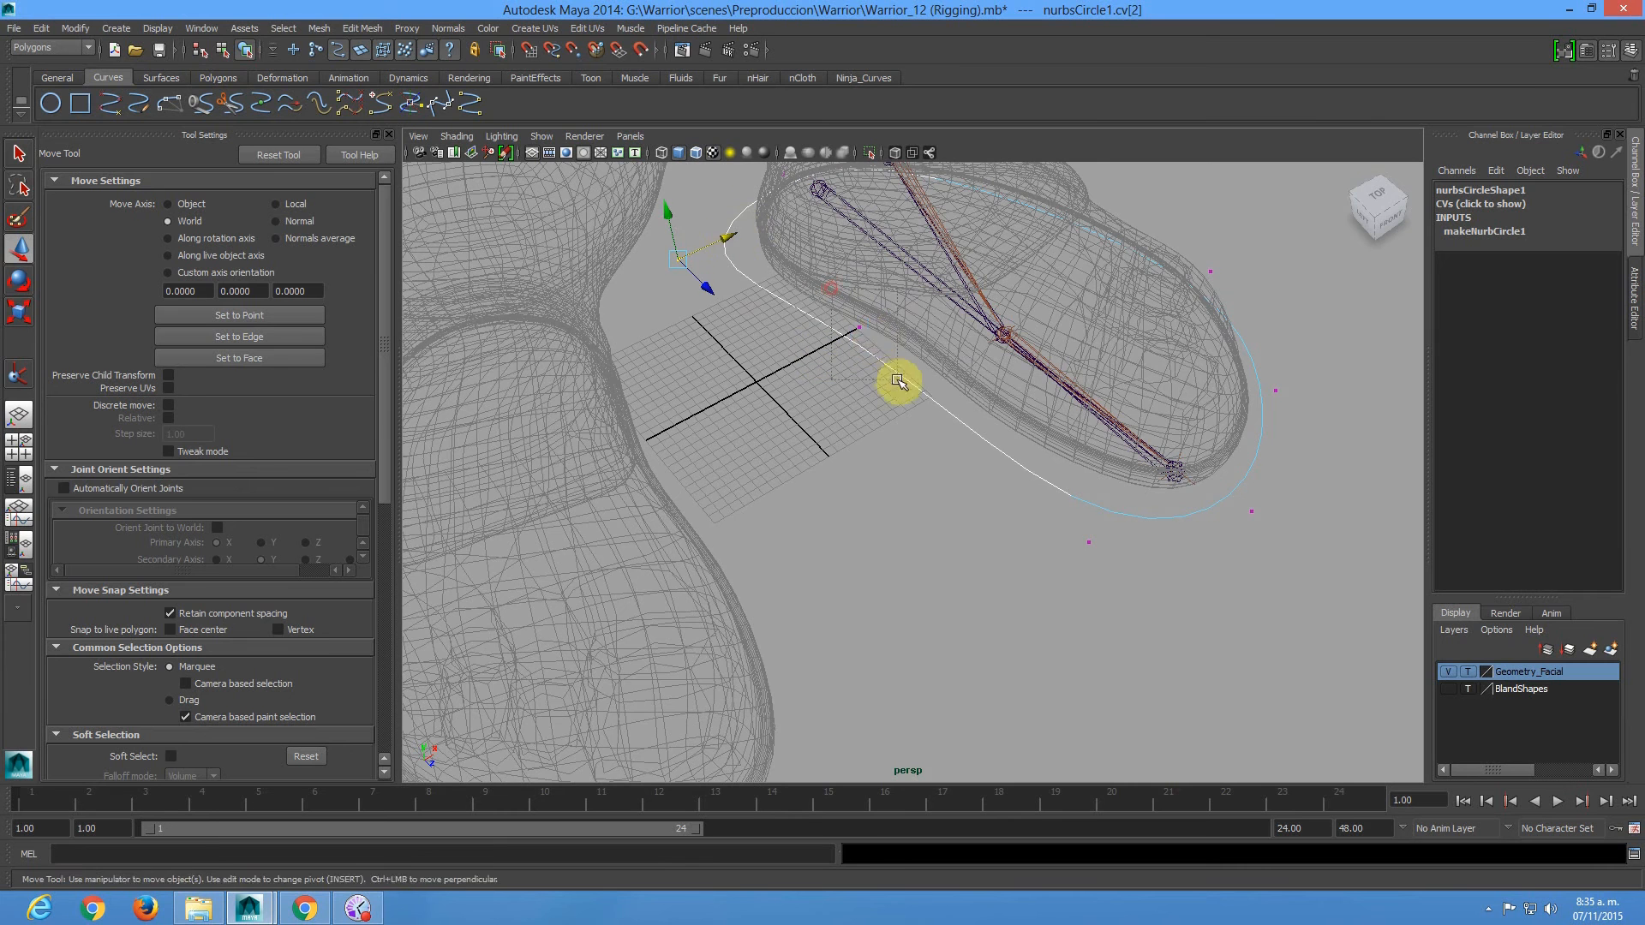
pyautogui.moveTo(1104, 370)
pyautogui.keyDown('alt'); pyautogui.mouseDown()
pyautogui.moveTo(965, 342)
pyautogui.moveTo(939, 360)
pyautogui.moveTo(1131, 457)
pyautogui.mouseUp(); pyautogui.keyUp('alt')
pyautogui.moveTo(986, 321); pyautogui.dragTo(864, 421)
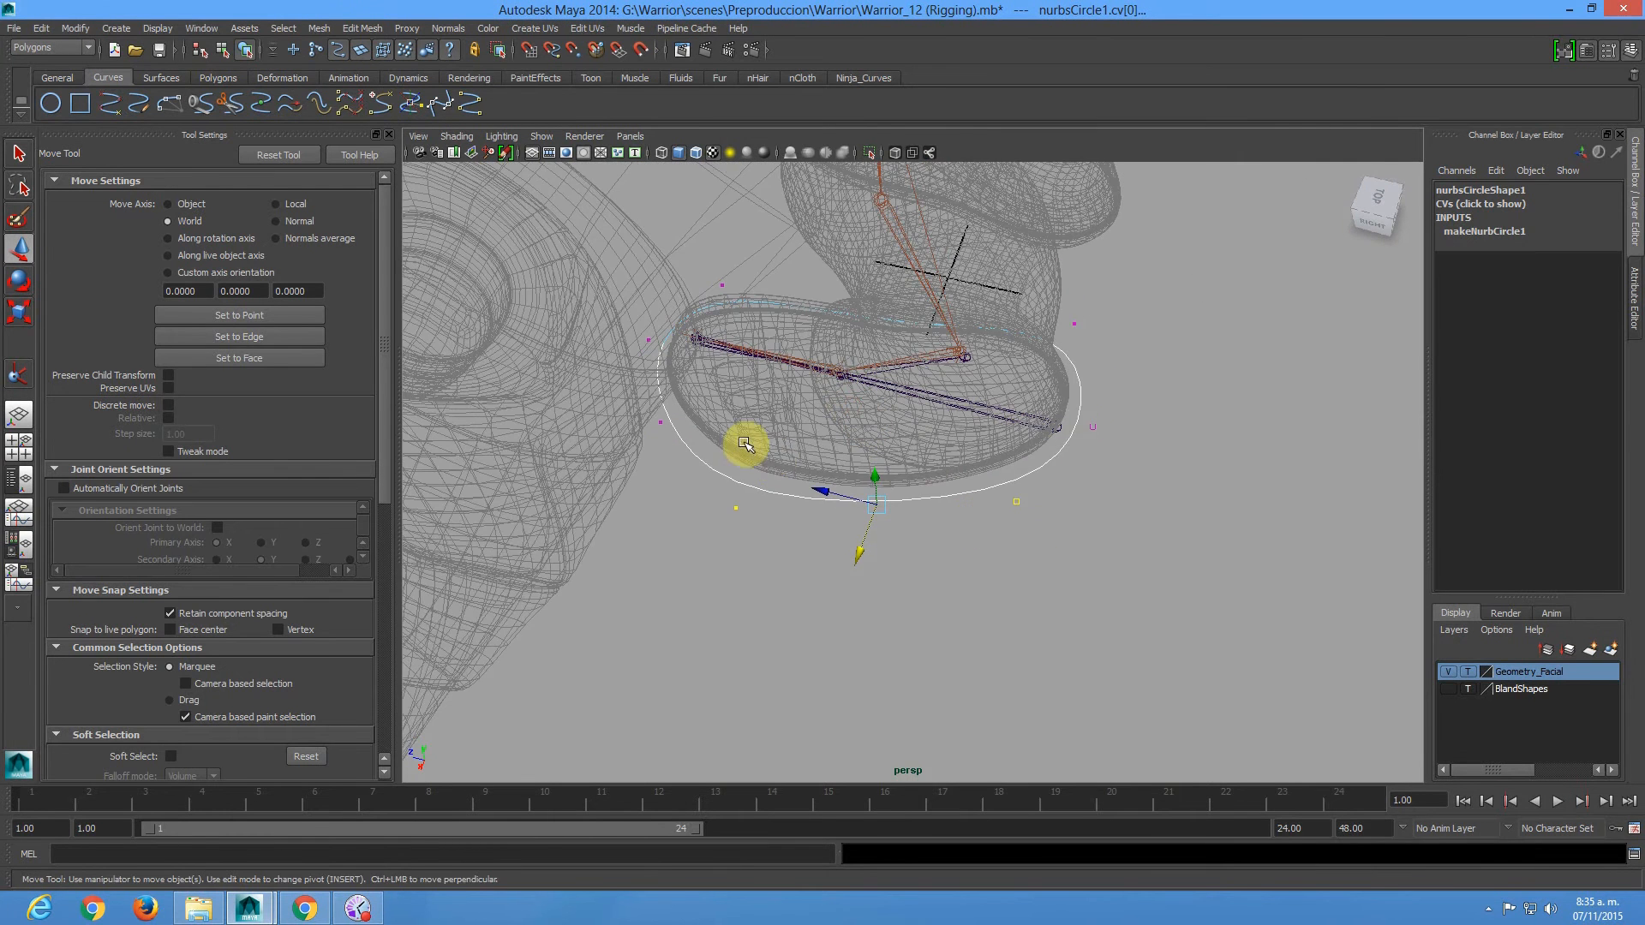
pyautogui.click(662, 425)
pyautogui.moveTo(613, 409); pyautogui.dragTo(606, 403)
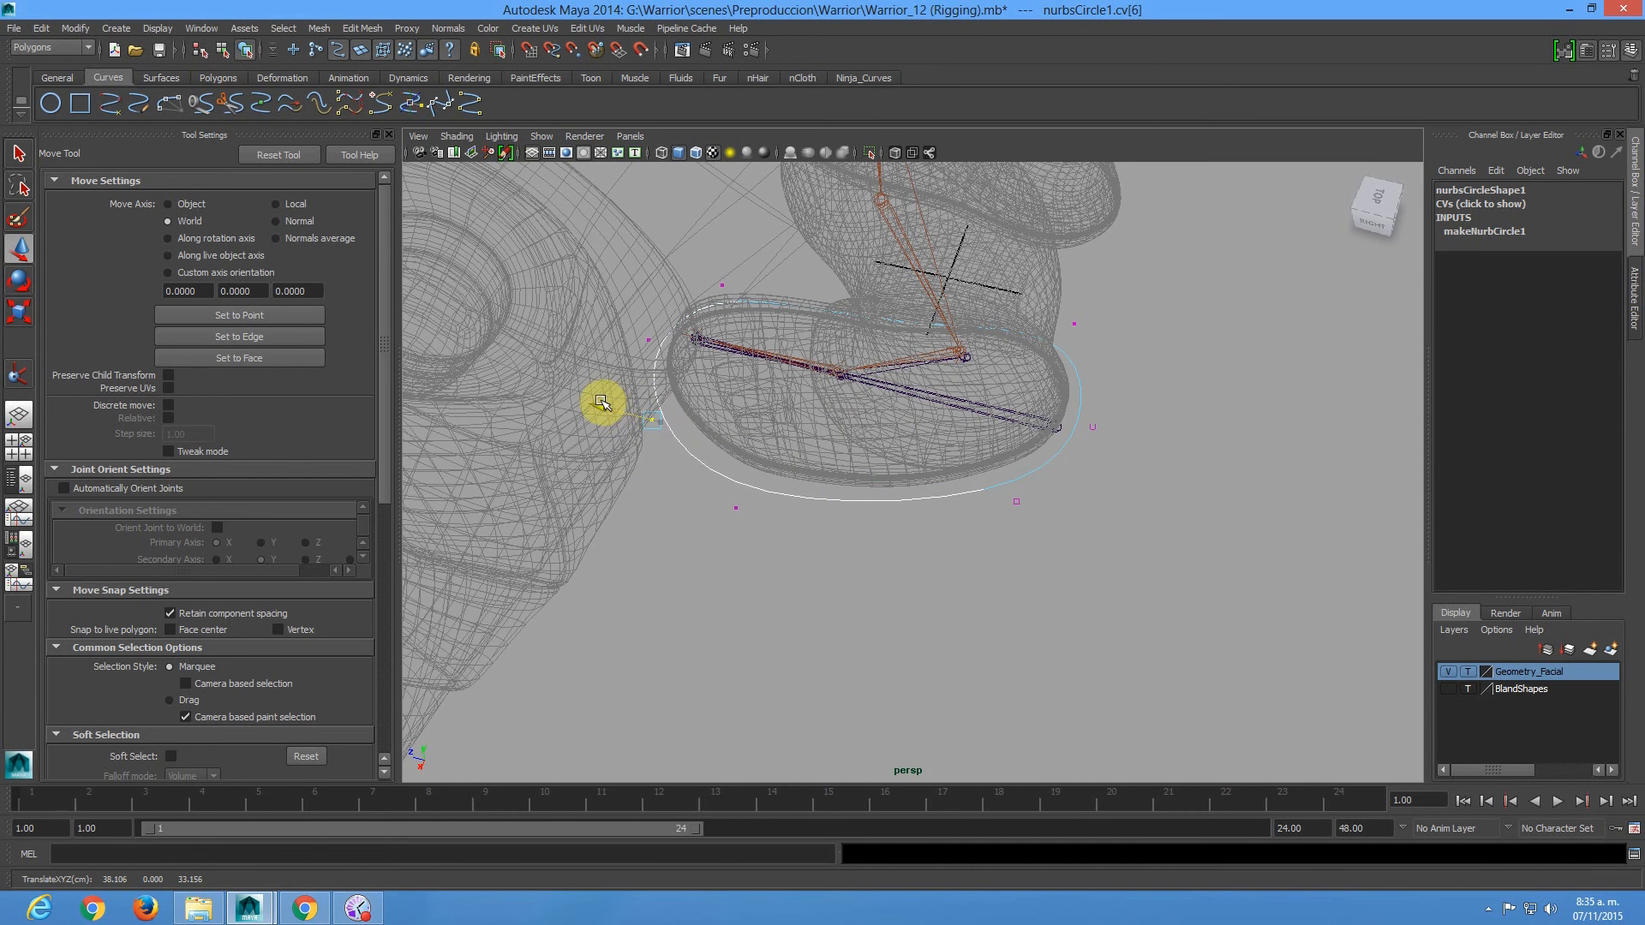
# Return the foot curve to object mode, freeze its transformations and delete its construction history.
pyautogui.keyDown('alt'); pyautogui.moveTo(866, 386); pyautogui.dragTo(927, 385); pyautogui.keyUp('alt')
pyautogui.scroll(3, 830, 470)
pyautogui.moveTo(839, 443); pyautogui.dragTo(918, 415, button='right')
pyautogui.click(846, 455)
pyautogui.click(872, 431)
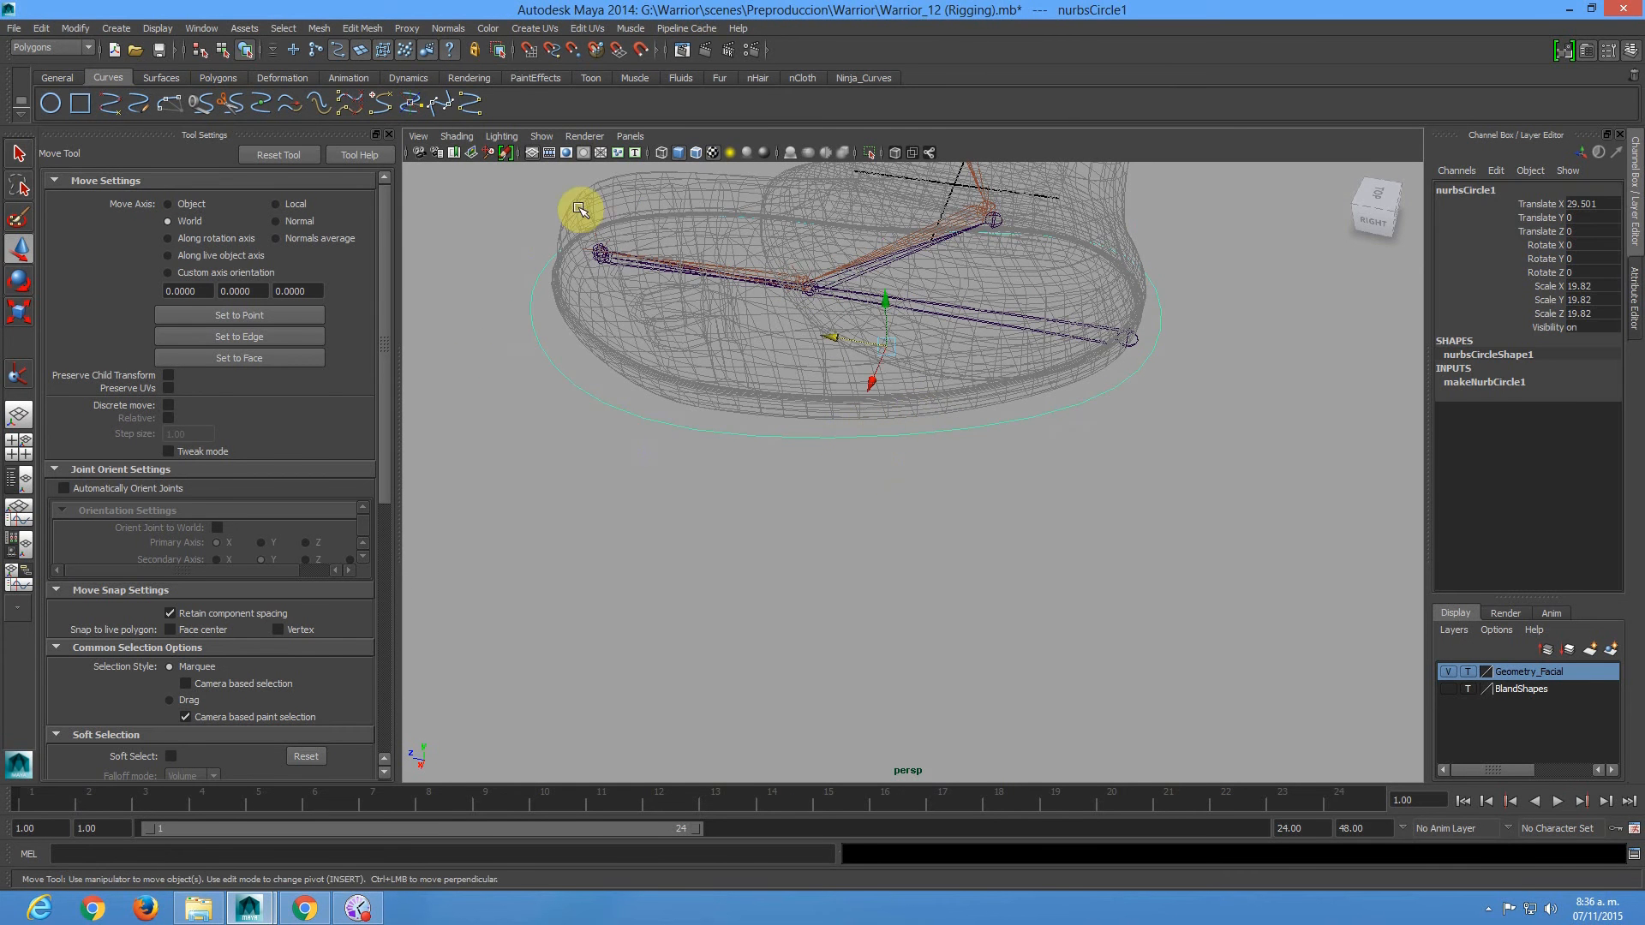
pyautogui.click(75, 28)
pyautogui.click(115, 85)
pyautogui.click(40, 33)
pyautogui.moveTo(117, 204)
pyautogui.click(257, 208)
# Center the pivot of the foot curve.
pyautogui.keyDown('alt'); pyautogui.moveTo(790, 265); pyautogui.dragTo(962, 335, button='right'); pyautogui.keyUp('alt')
pyautogui.keyDown('alt'); pyautogui.moveTo(962, 334); pyautogui.dragTo(797, 500, button='middle'); pyautogui.keyUp('alt')
pyautogui.keyDown('alt'); pyautogui.moveTo(599, 470); pyautogui.dragTo(651, 487); pyautogui.keyUp('alt')
pyautogui.keyDown('alt'); pyautogui.moveTo(651, 487); pyautogui.dragTo(856, 432, button='middle'); pyautogui.keyUp('alt')
pyautogui.keyDown('alt'); pyautogui.moveTo(897, 468); pyautogui.dragTo(844, 466, button='right'); pyautogui.keyUp('alt')
pyautogui.click(75, 28)
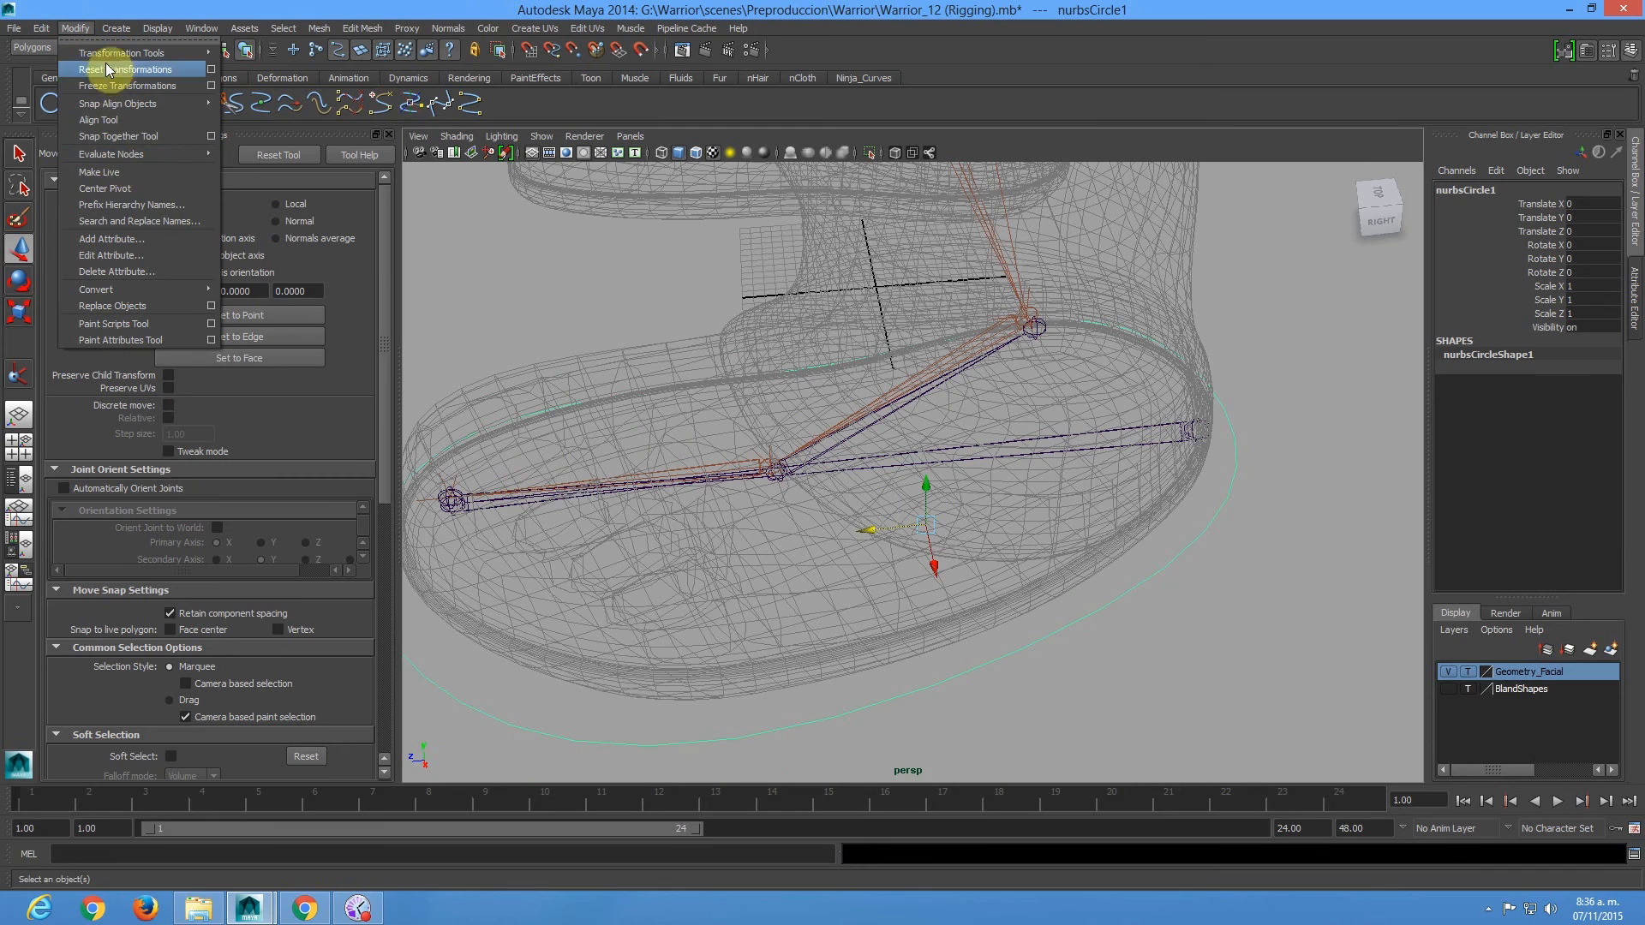
pyautogui.click(116, 192)
# Rename the foot curve as leftFootControl.
pyautogui.keyDown('alt'); pyautogui.moveTo(782, 371); pyautogui.dragTo(763, 319); pyautogui.keyUp('alt')
pyautogui.keyDown('alt'); pyautogui.moveTo(725, 307); pyautogui.dragTo(869, 344, button='right'); pyautogui.keyUp('alt')
pyautogui.keyDown('alt'); pyautogui.moveTo(824, 341); pyautogui.dragTo(742, 440, button='middle'); pyautogui.keyUp('alt')
pyautogui.keyDown('alt'); pyautogui.moveTo(497, 499); pyautogui.dragTo(595, 547, button='right'); pyautogui.keyUp('alt')
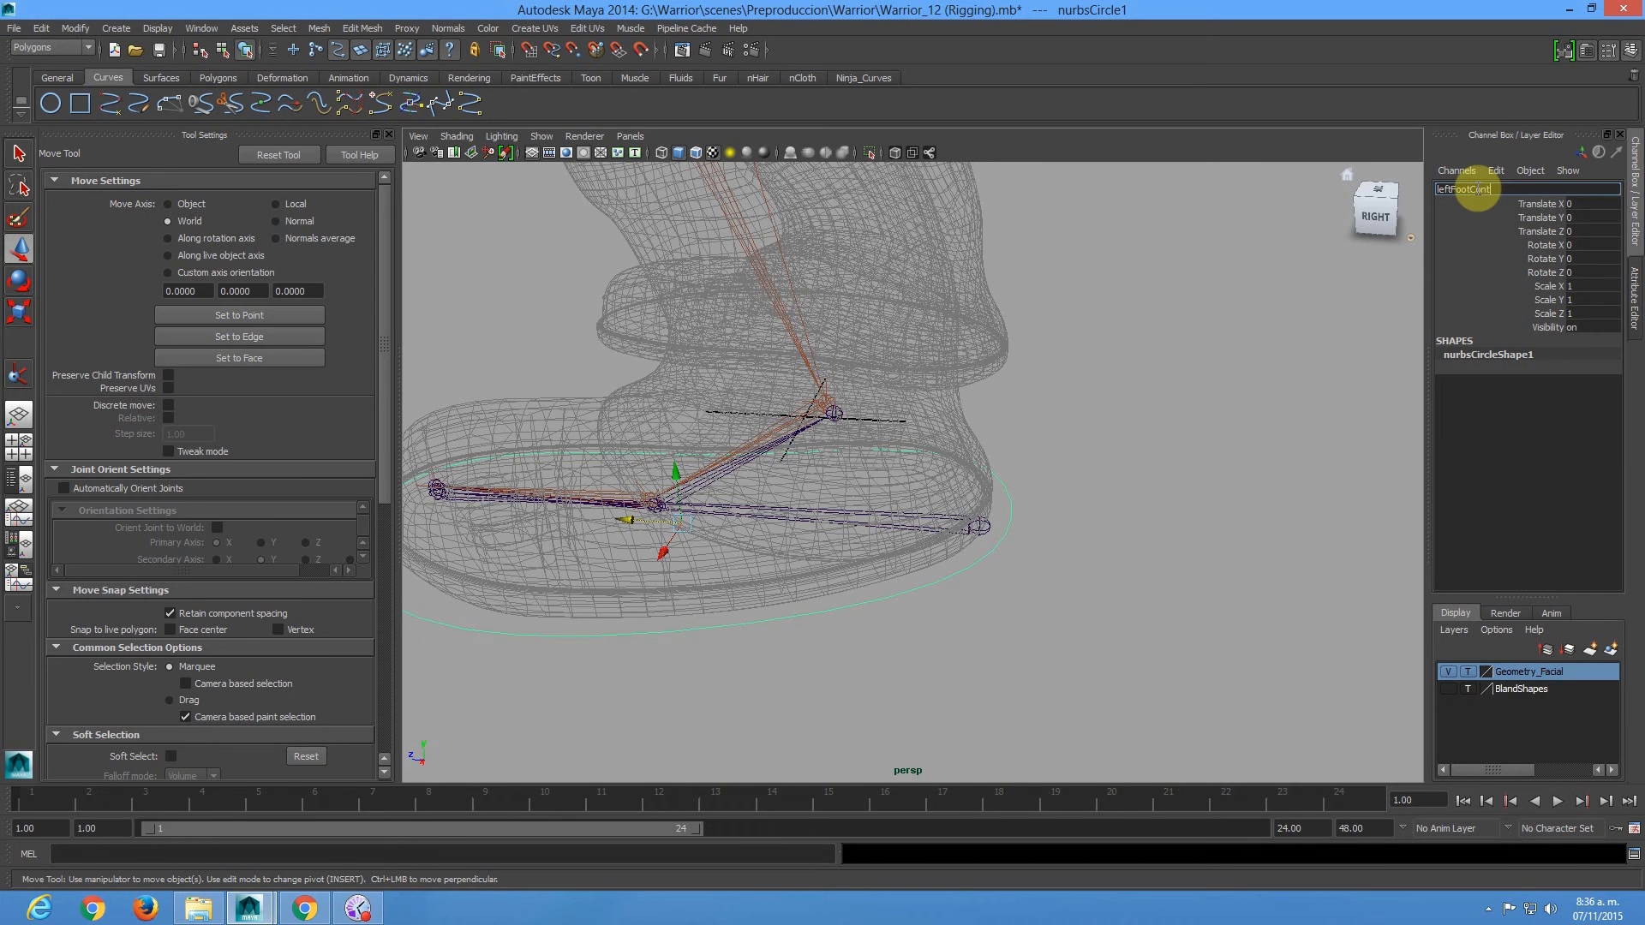
pyautogui.press('Return')
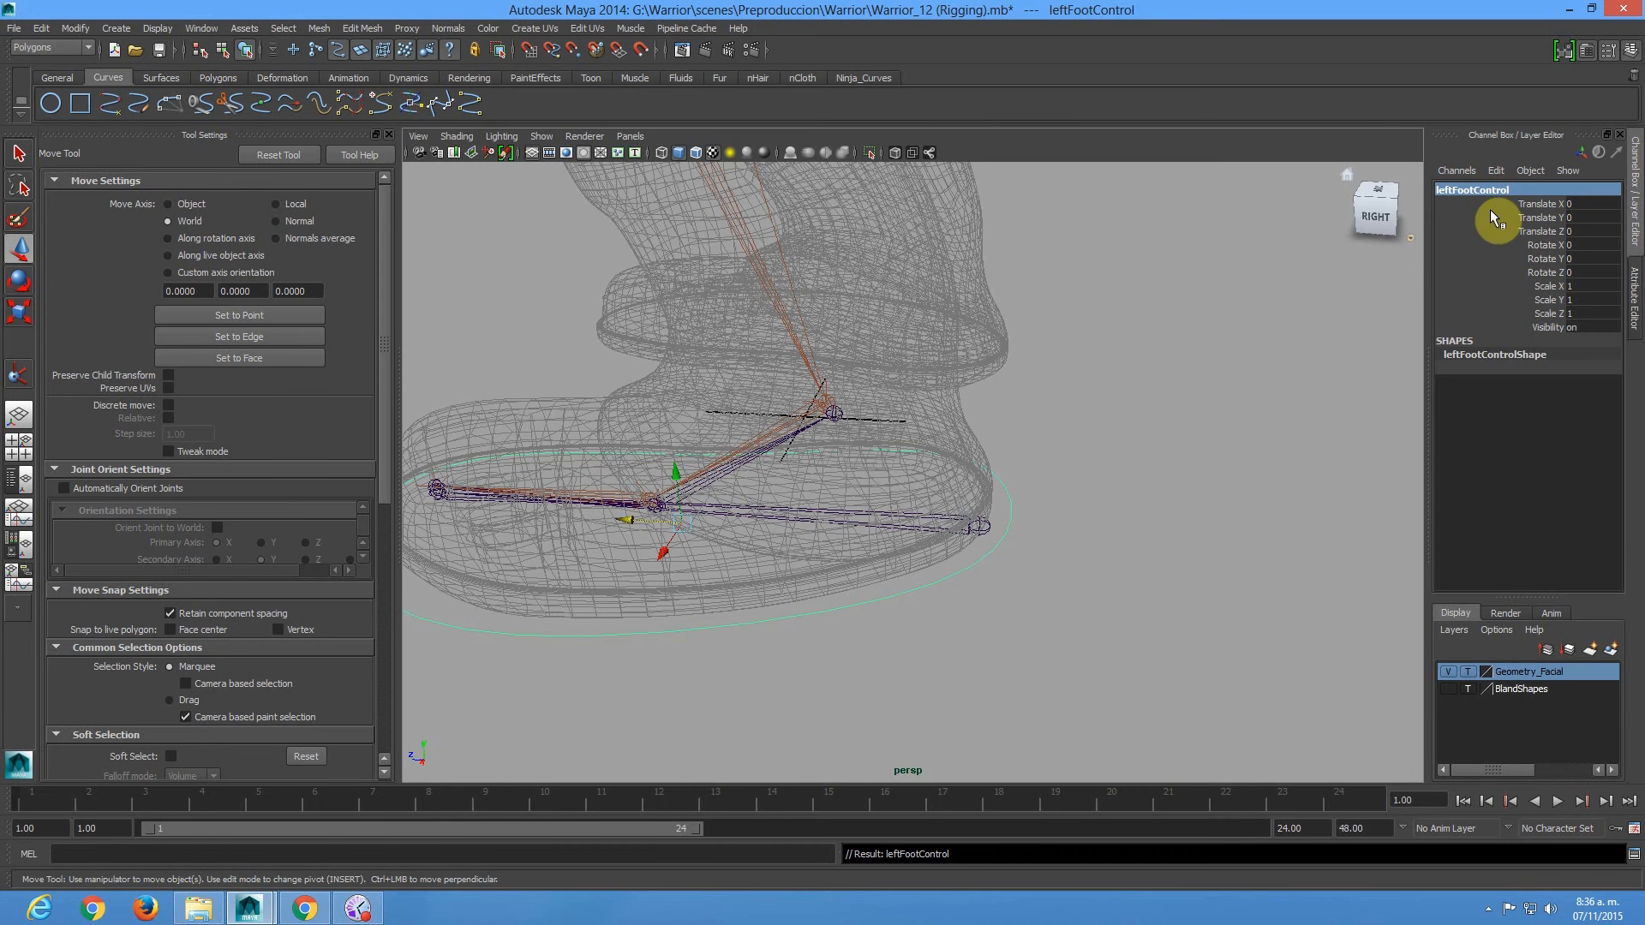
# Parent the leftHeelInv joint to the leftFootControl curve.
pyautogui.keyDown('alt'); pyautogui.moveTo(1072, 331); pyautogui.dragTo(1011, 548, button='right'); pyautogui.keyUp('alt')
pyautogui.click(999, 537)
pyautogui.click(317, 54)
pyautogui.click(991, 536)
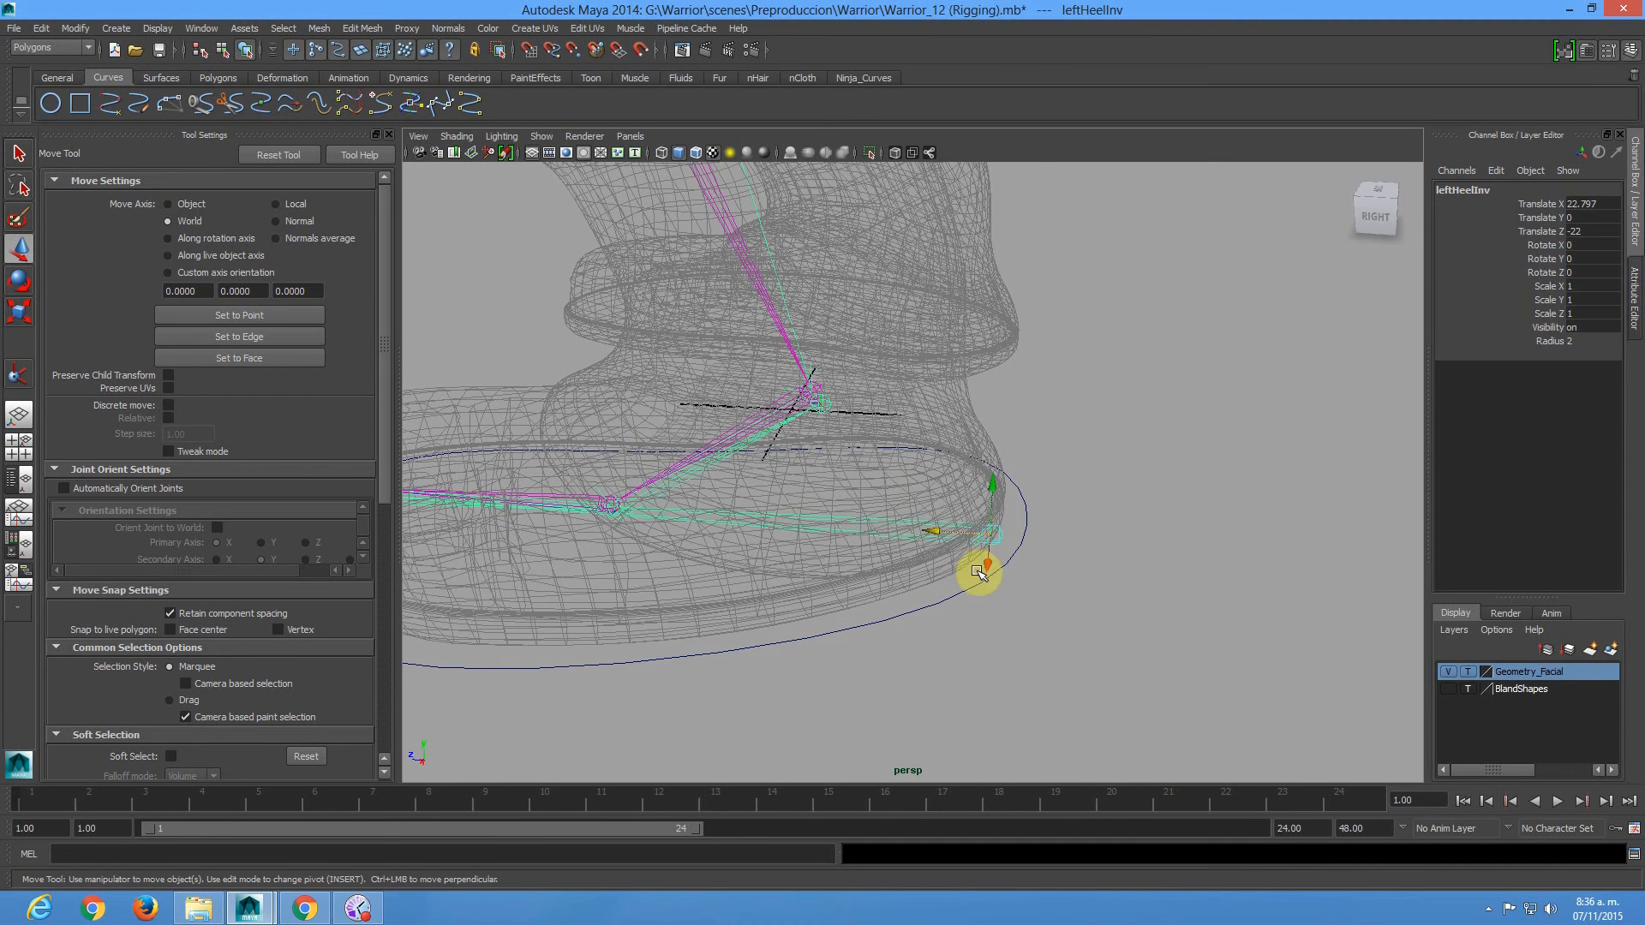
pyautogui.click(947, 601)
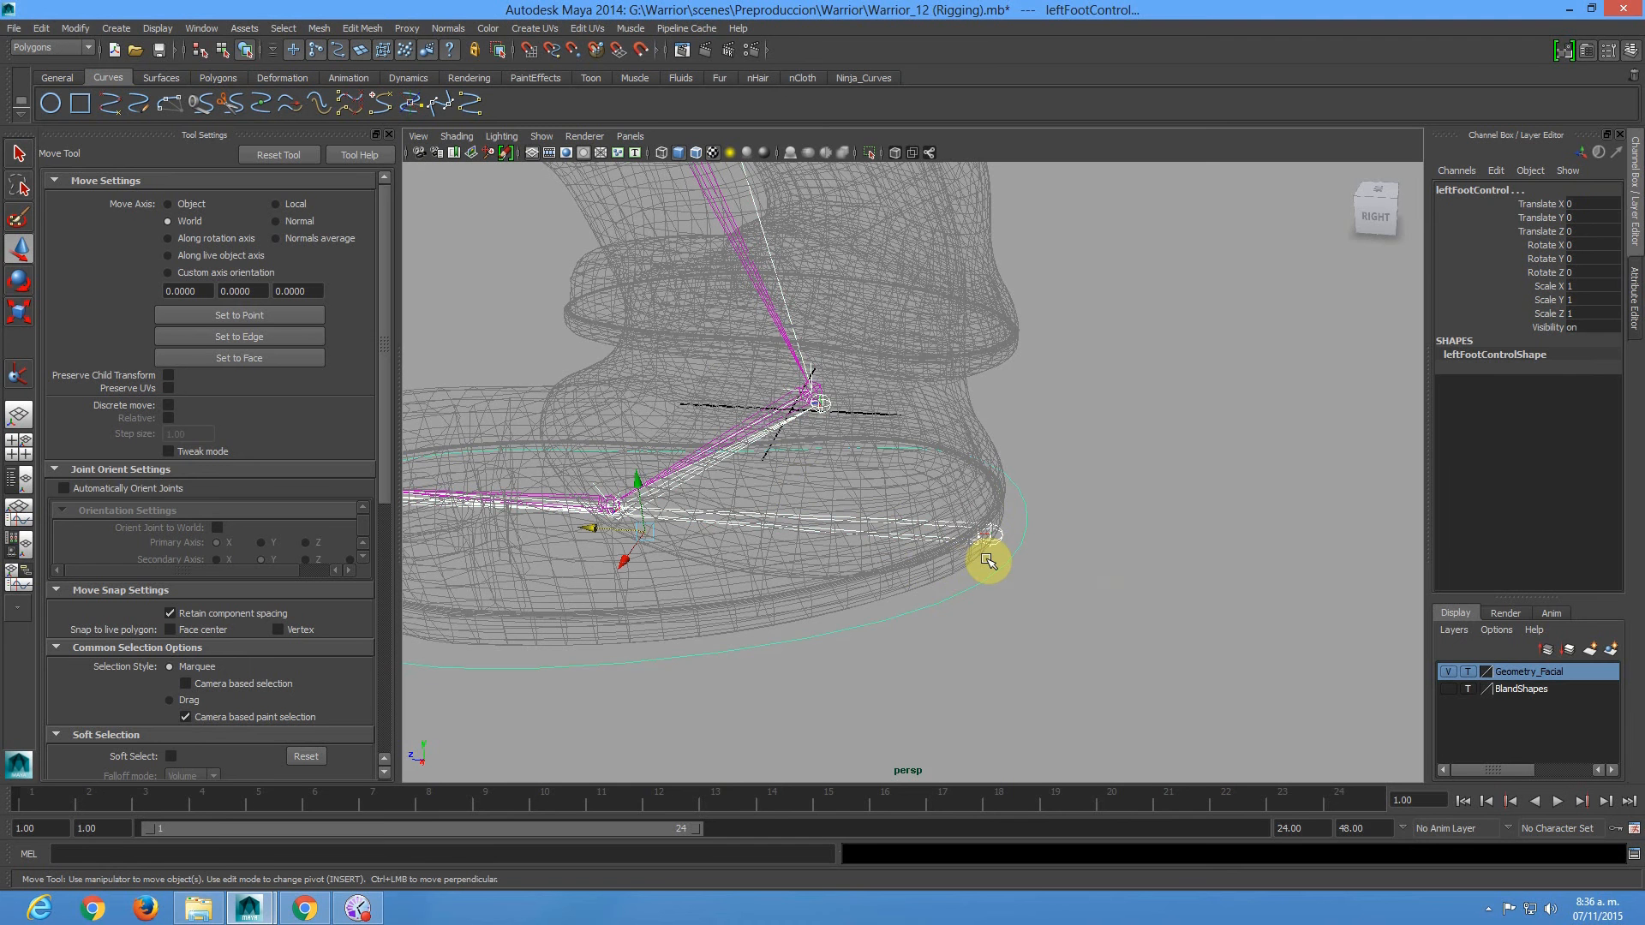
pyautogui.press('Down')
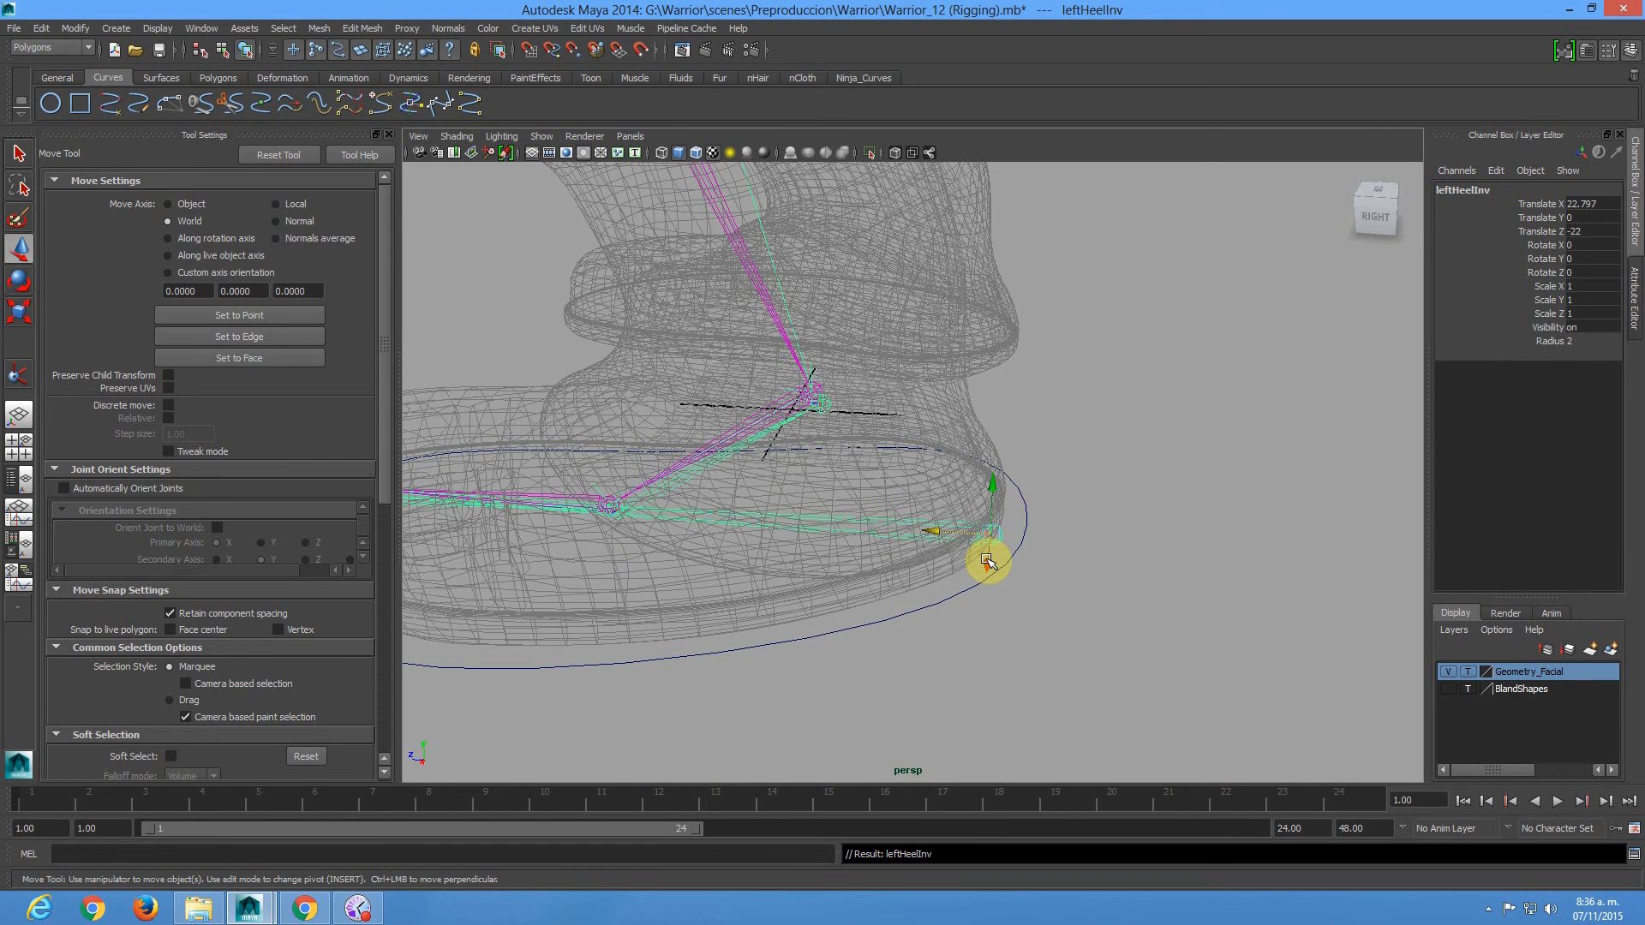
pyautogui.press('Up')
# Test-move the leftFootControl curve forward to check that the whole leg follows, then undo the move.
pyautogui.keyDown('alt'); pyautogui.moveTo(918, 540); pyautogui.dragTo(679, 496, button='right'); pyautogui.keyUp('alt')
pyautogui.keyDown('alt'); pyautogui.moveTo(679, 496); pyautogui.dragTo(852, 408); pyautogui.keyUp('alt')
pyautogui.keyDown('alt'); pyautogui.moveTo(852, 408); pyautogui.dragTo(1042, 457, button='right'); pyautogui.keyUp('alt')
pyautogui.keyDown('alt'); pyautogui.moveTo(1043, 457); pyautogui.dragTo(901, 540, button='middle'); pyautogui.keyUp('alt')
pyautogui.keyDown('alt'); pyautogui.moveTo(1005, 635); pyautogui.dragTo(884, 587); pyautogui.keyUp('alt')
pyautogui.keyDown('alt'); pyautogui.moveTo(887, 588); pyautogui.dragTo(918, 570, button='middle'); pyautogui.keyUp('alt')
pyautogui.moveTo(789, 539); pyautogui.dragTo(687, 537)
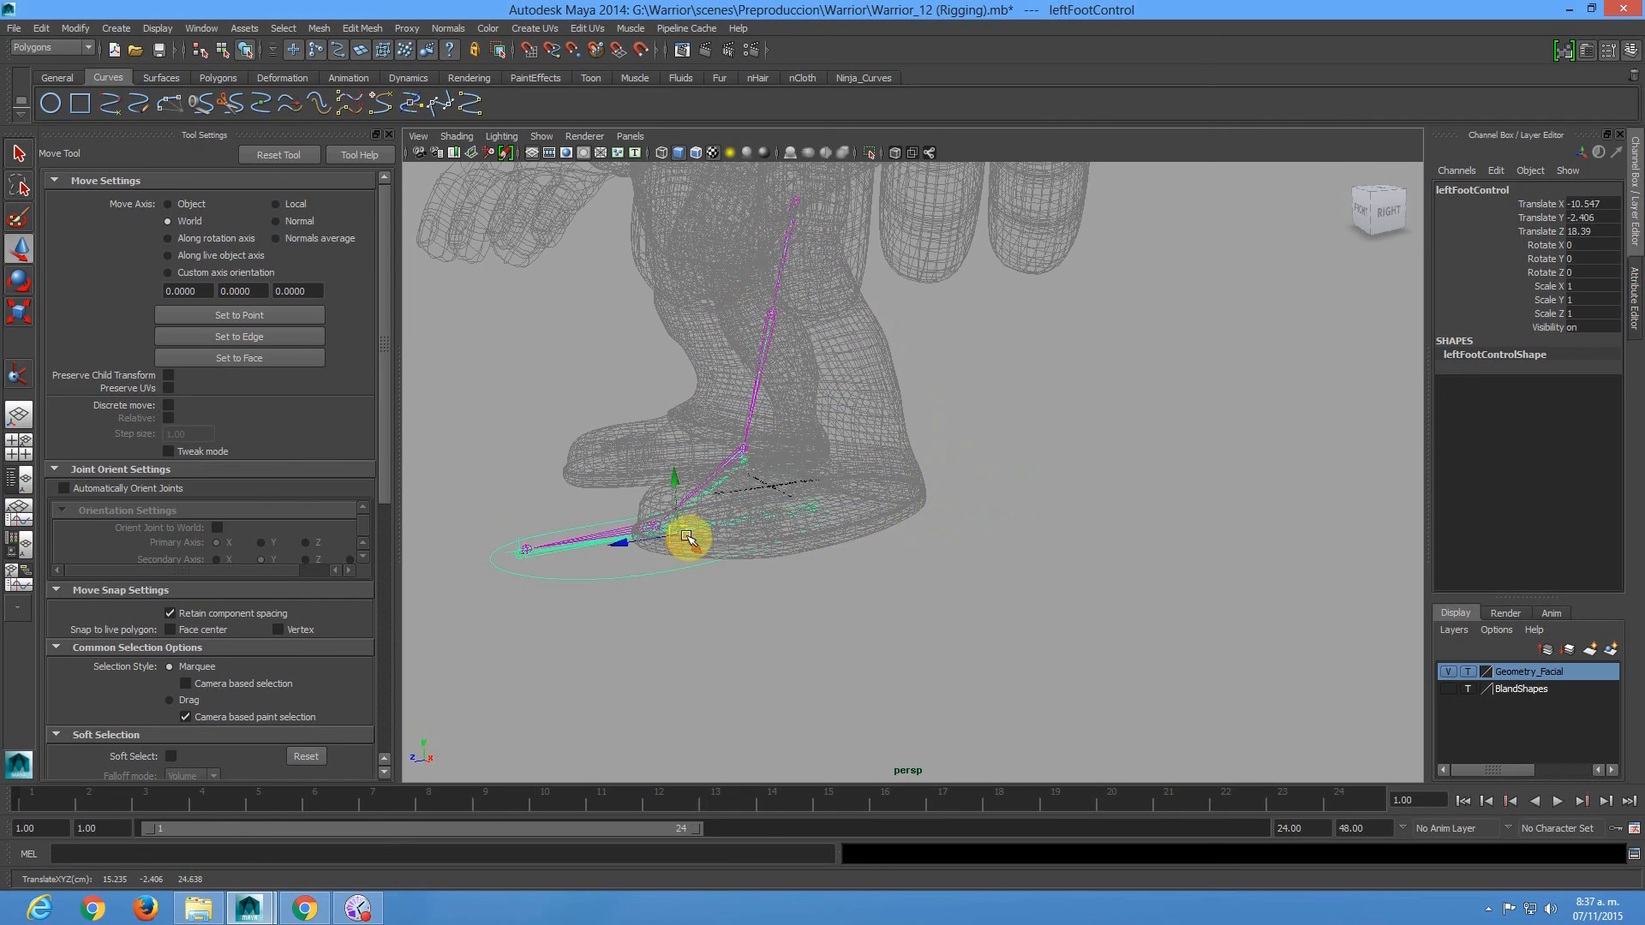
pyautogui.hotkey('ctrl', 'z')
# Try raising the leftFootControl curve to check the knee bend, then undo the movement.
pyautogui.keyDown('alt'); pyautogui.moveTo(788, 467); pyautogui.dragTo(752, 477); pyautogui.keyUp('alt')
pyautogui.keyDown('alt'); pyautogui.moveTo(758, 454); pyautogui.dragTo(867, 547, button='middle'); pyautogui.keyUp('alt')
pyautogui.keyDown('alt'); pyautogui.moveTo(867, 529); pyautogui.dragTo(897, 446); pyautogui.keyUp('alt')
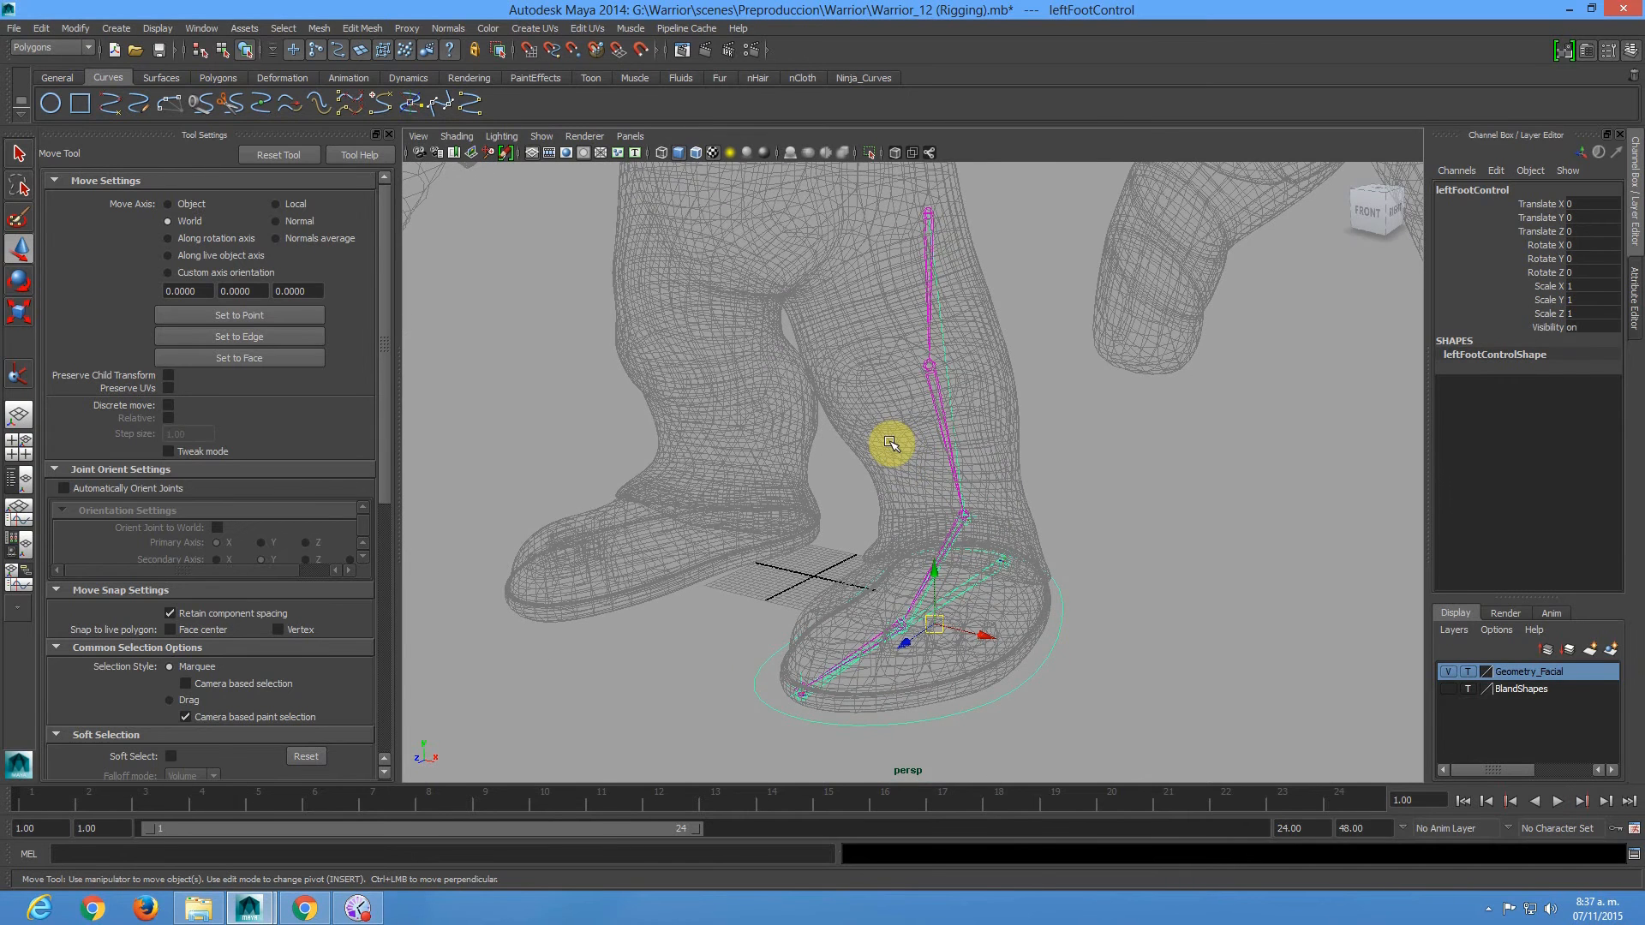
pyautogui.keyDown('alt'); pyautogui.moveTo(962, 466); pyautogui.dragTo(800, 249); pyautogui.keyUp('alt')
pyautogui.keyDown('alt'); pyautogui.moveTo(812, 334); pyautogui.dragTo(892, 342); pyautogui.keyUp('alt')
pyautogui.hotkey('ctrl', 'z')
pyautogui.keyDown('alt'); pyautogui.moveTo(983, 378); pyautogui.dragTo(979, 590); pyautogui.keyUp('alt')
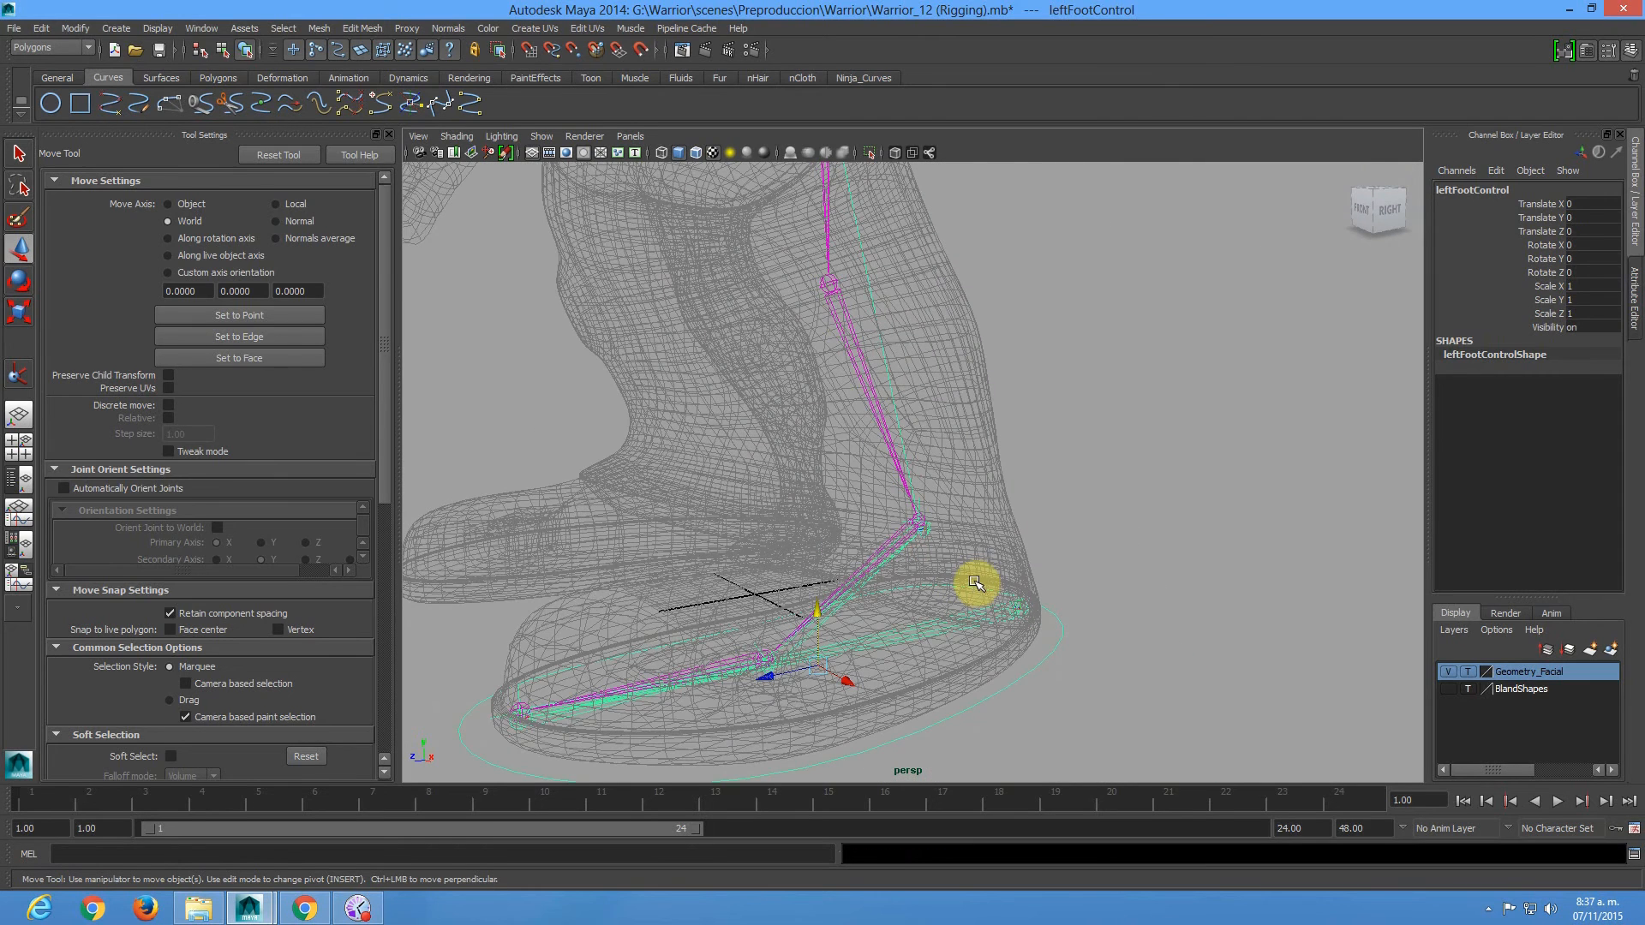
# Rotate the leftToeInv joint to about 54.9 degrees in Z to lift the foot onto its toe.
pyautogui.click(962, 618)
pyautogui.press('e')
pyautogui.keyDown('alt'); pyautogui.moveTo(771, 551); pyautogui.dragTo(692, 535, button='right'); pyautogui.keyUp('alt')
pyautogui.moveTo(700, 531); pyautogui.dragTo(645, 602)
pyautogui.keyDown('alt'); pyautogui.moveTo(912, 309); pyautogui.dragTo(976, 415, button='right'); pyautogui.keyUp('alt')
pyautogui.keyDown('alt'); pyautogui.moveTo(976, 415); pyautogui.dragTo(912, 393); pyautogui.keyUp('alt')
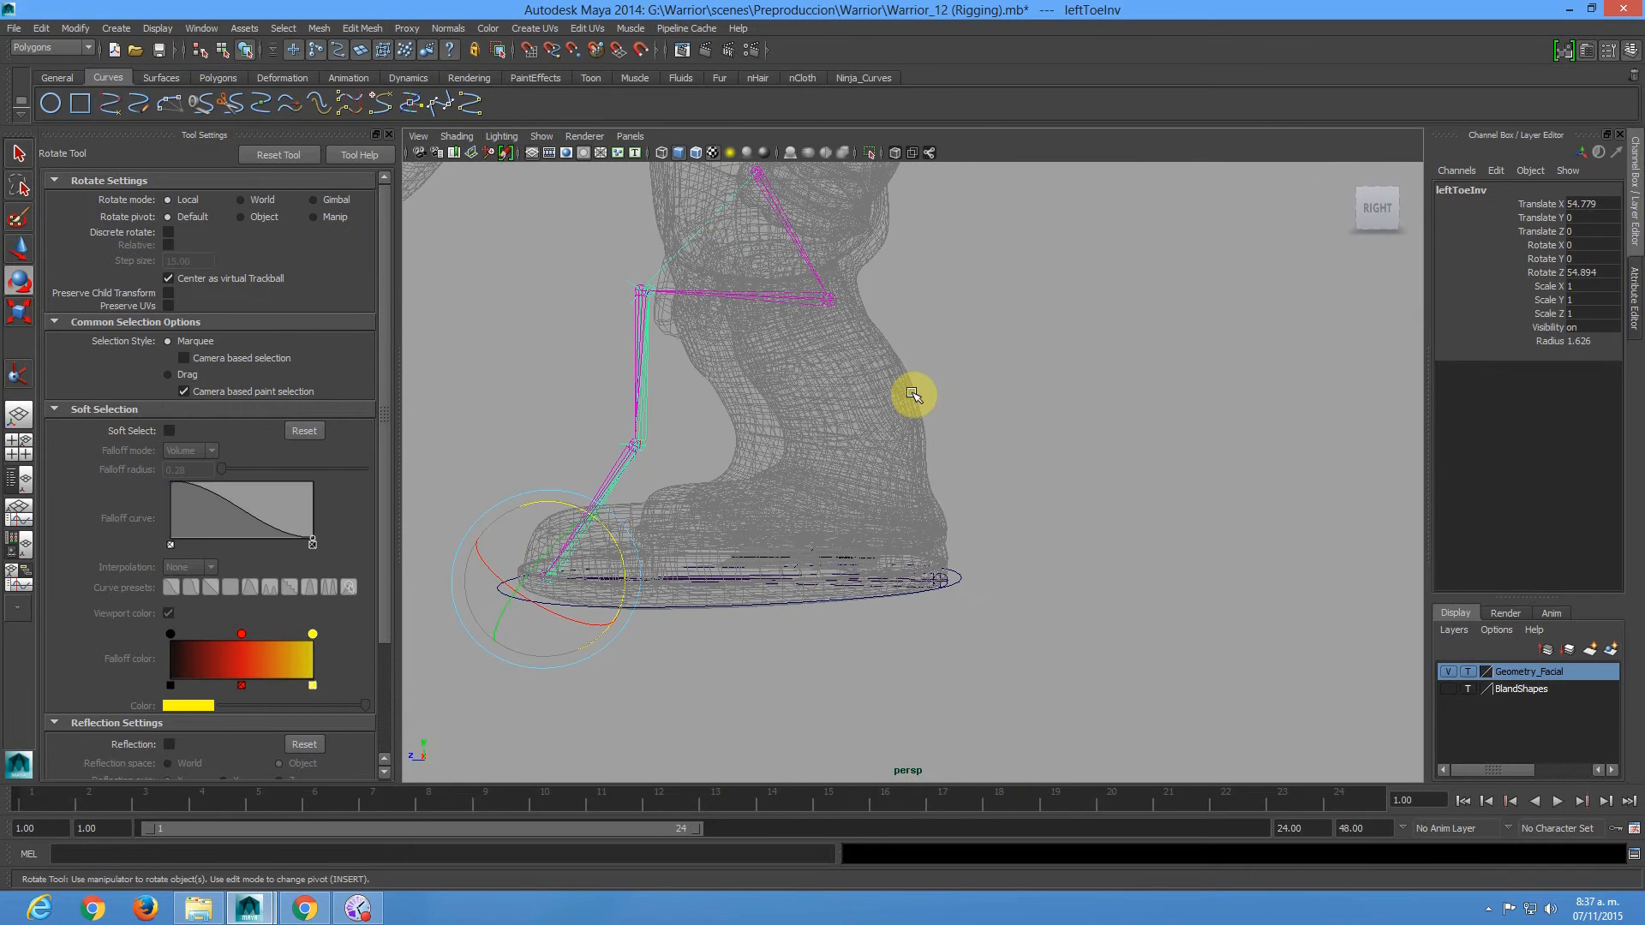
# Undo the leftToeInv rotation and hide the Geometry_Facial layer.
pyautogui.hotkey('ctrl', 'z')
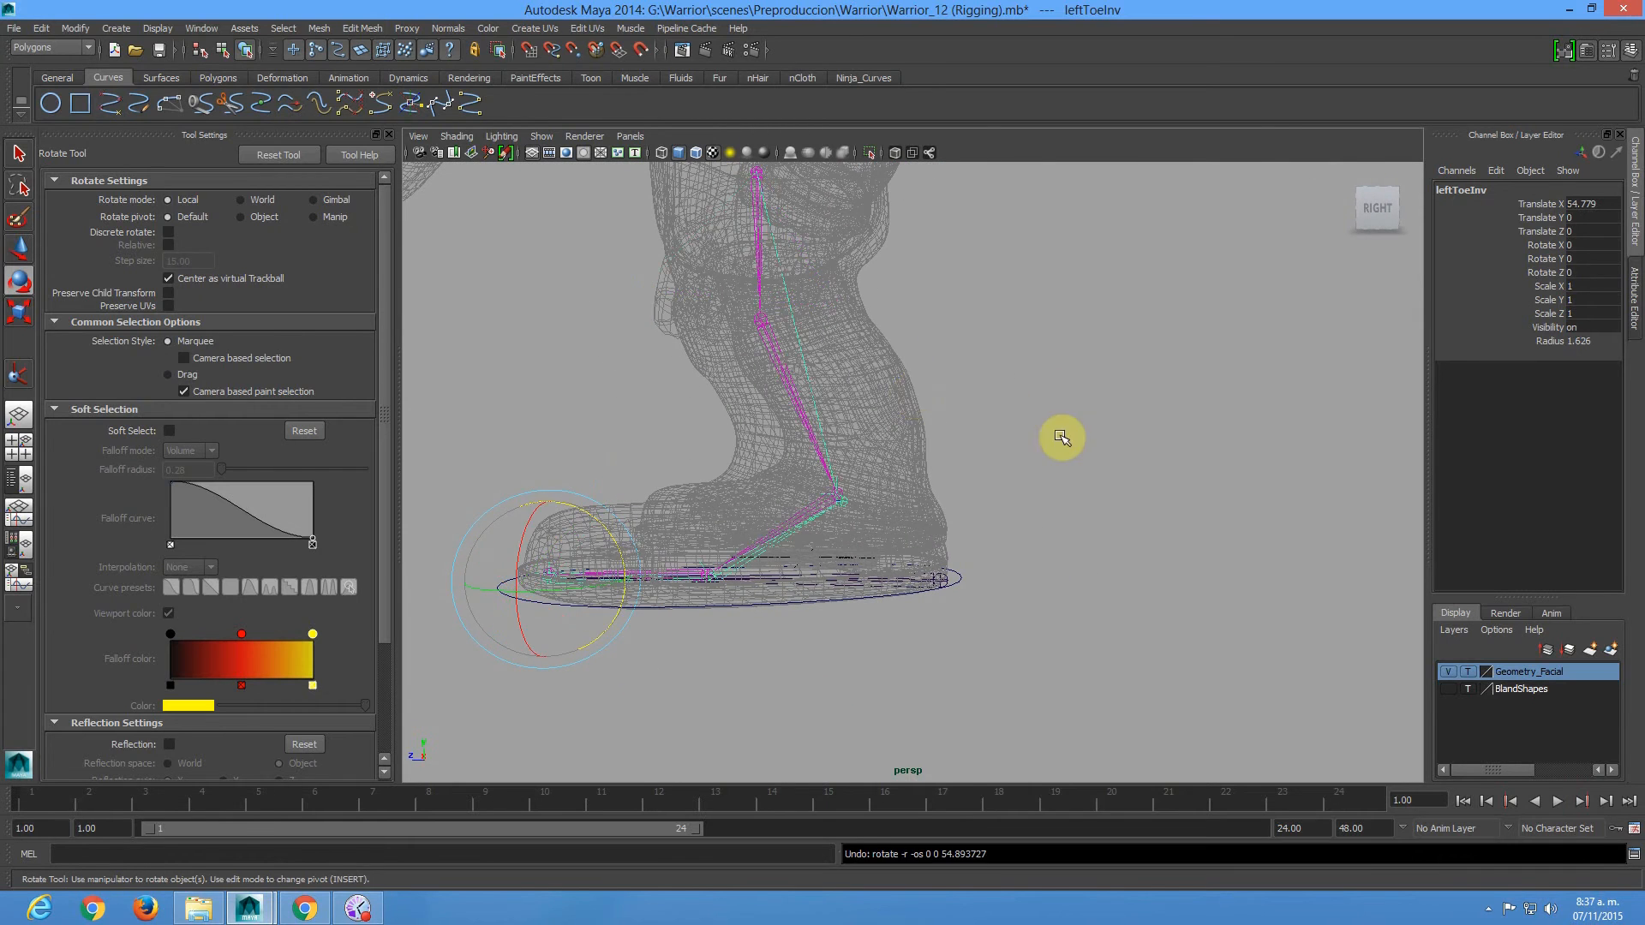
pyautogui.click(1094, 444)
pyautogui.click(1448, 672)
pyautogui.keyDown('alt'); pyautogui.moveTo(840, 462); pyautogui.dragTo(985, 462); pyautogui.keyUp('alt')
# Create a teardrop control curve from the Ninja_Curves set, scale it uniformly to about 7.755, and set its X rotation to 90.
pyautogui.click(863, 78)
pyautogui.click(169, 100)
pyautogui.keyDown('alt'); pyautogui.moveTo(606, 397); pyautogui.dragTo(654, 429); pyautogui.keyUp('alt')
pyautogui.press('r')
pyautogui.moveTo(786, 588); pyautogui.dragTo(851, 586)
pyautogui.press('e')
pyautogui.moveTo(745, 545); pyautogui.dragTo(716, 653)
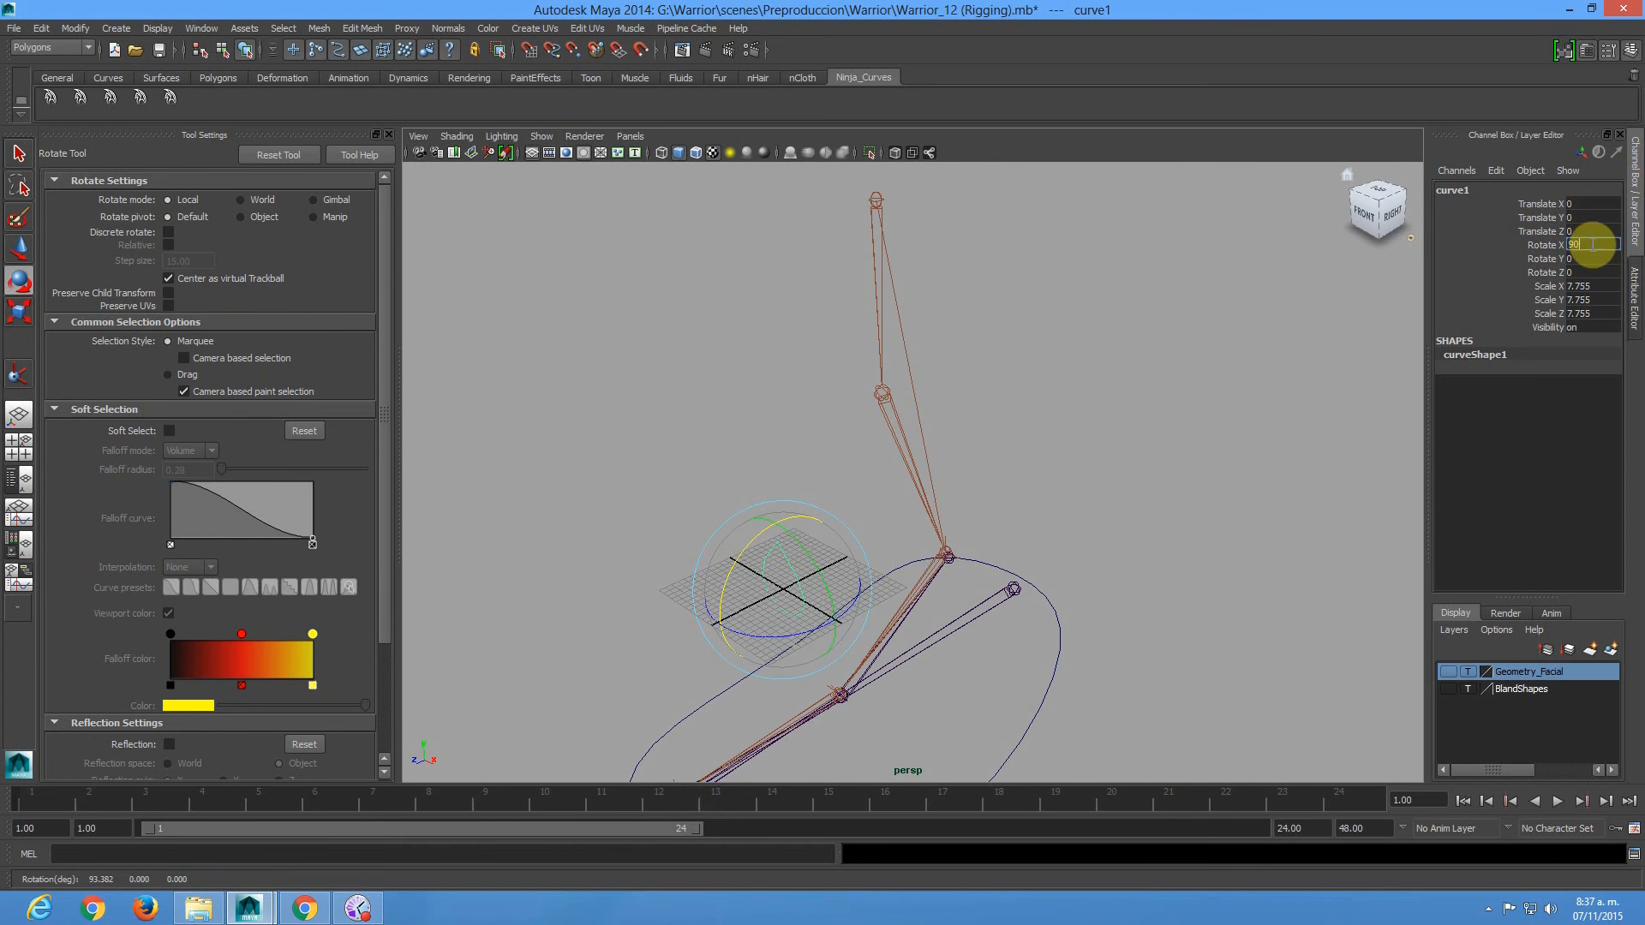
pyautogui.press('Return')
# Snap the teardrop curve to the left knee joint and move it forward in front of the knee to about 54.8 in Z.
pyautogui.keyDown('alt'); pyautogui.moveTo(988, 528); pyautogui.dragTo(967, 529, button='right'); pyautogui.keyUp('alt')
pyautogui.press('w')
pyautogui.moveTo(797, 574); pyautogui.dragTo(883, 433)
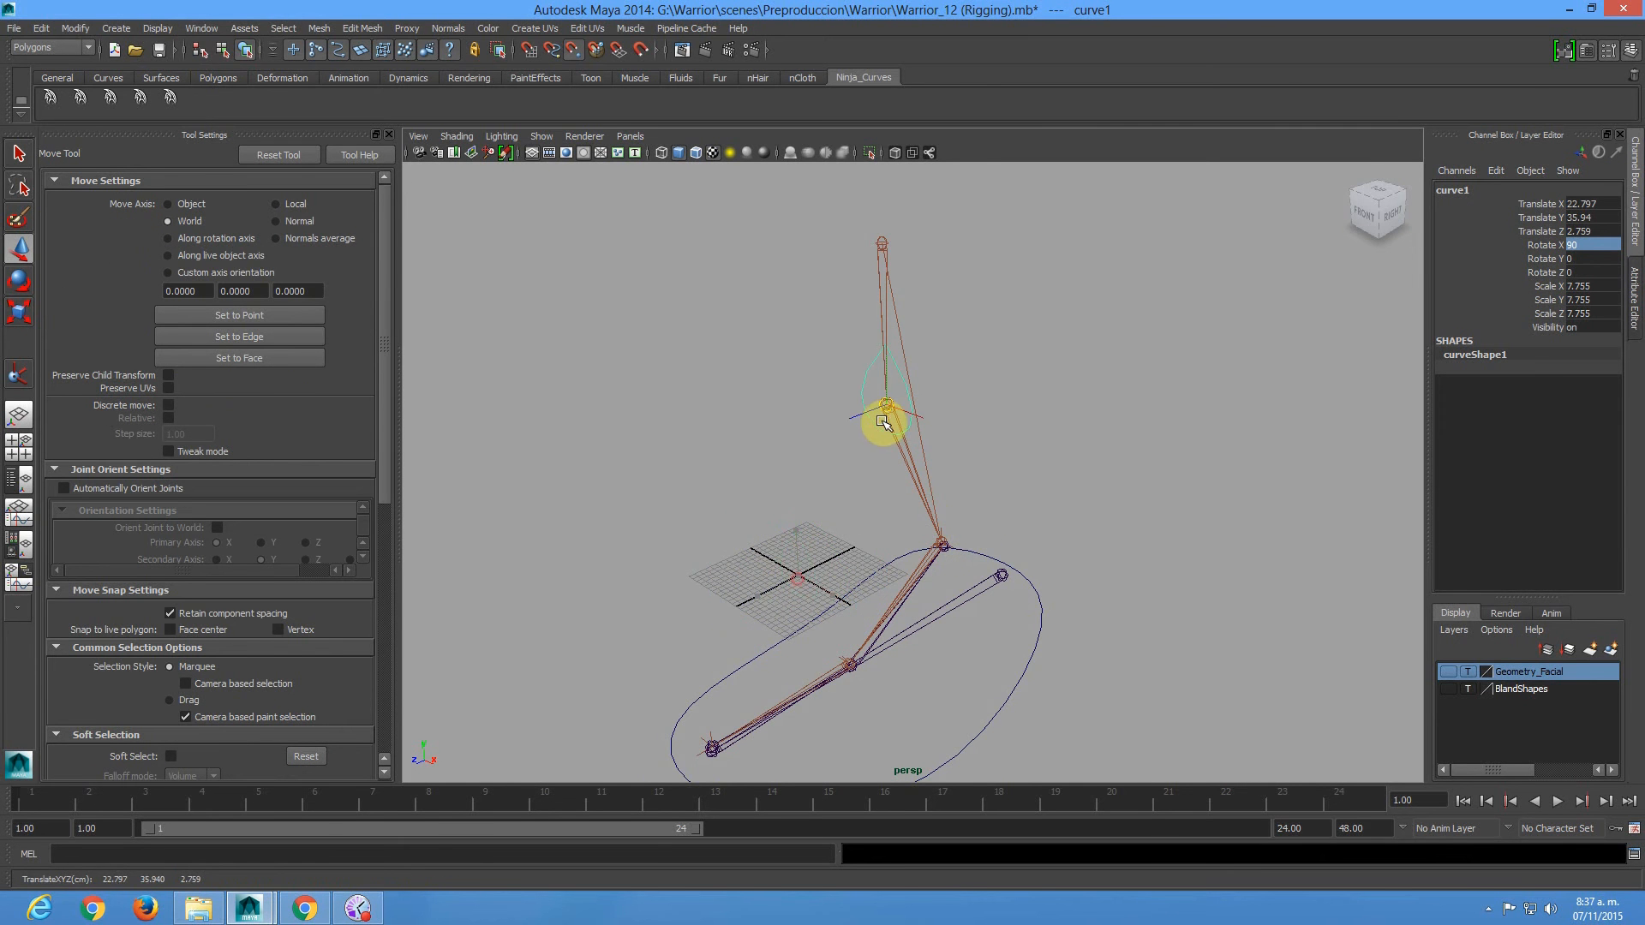
pyautogui.keyDown('alt'); pyautogui.moveTo(984, 459); pyautogui.dragTo(836, 426); pyautogui.keyUp('alt')
pyautogui.keyDown('alt'); pyautogui.moveTo(1065, 477); pyautogui.dragTo(736, 373, button='right'); pyautogui.keyUp('alt')
pyautogui.keyDown('alt'); pyautogui.moveTo(748, 381); pyautogui.dragTo(807, 415, button='middle'); pyautogui.keyUp('alt')
pyautogui.keyDown('alt'); pyautogui.moveTo(951, 513); pyautogui.dragTo(686, 460); pyautogui.keyUp('alt')
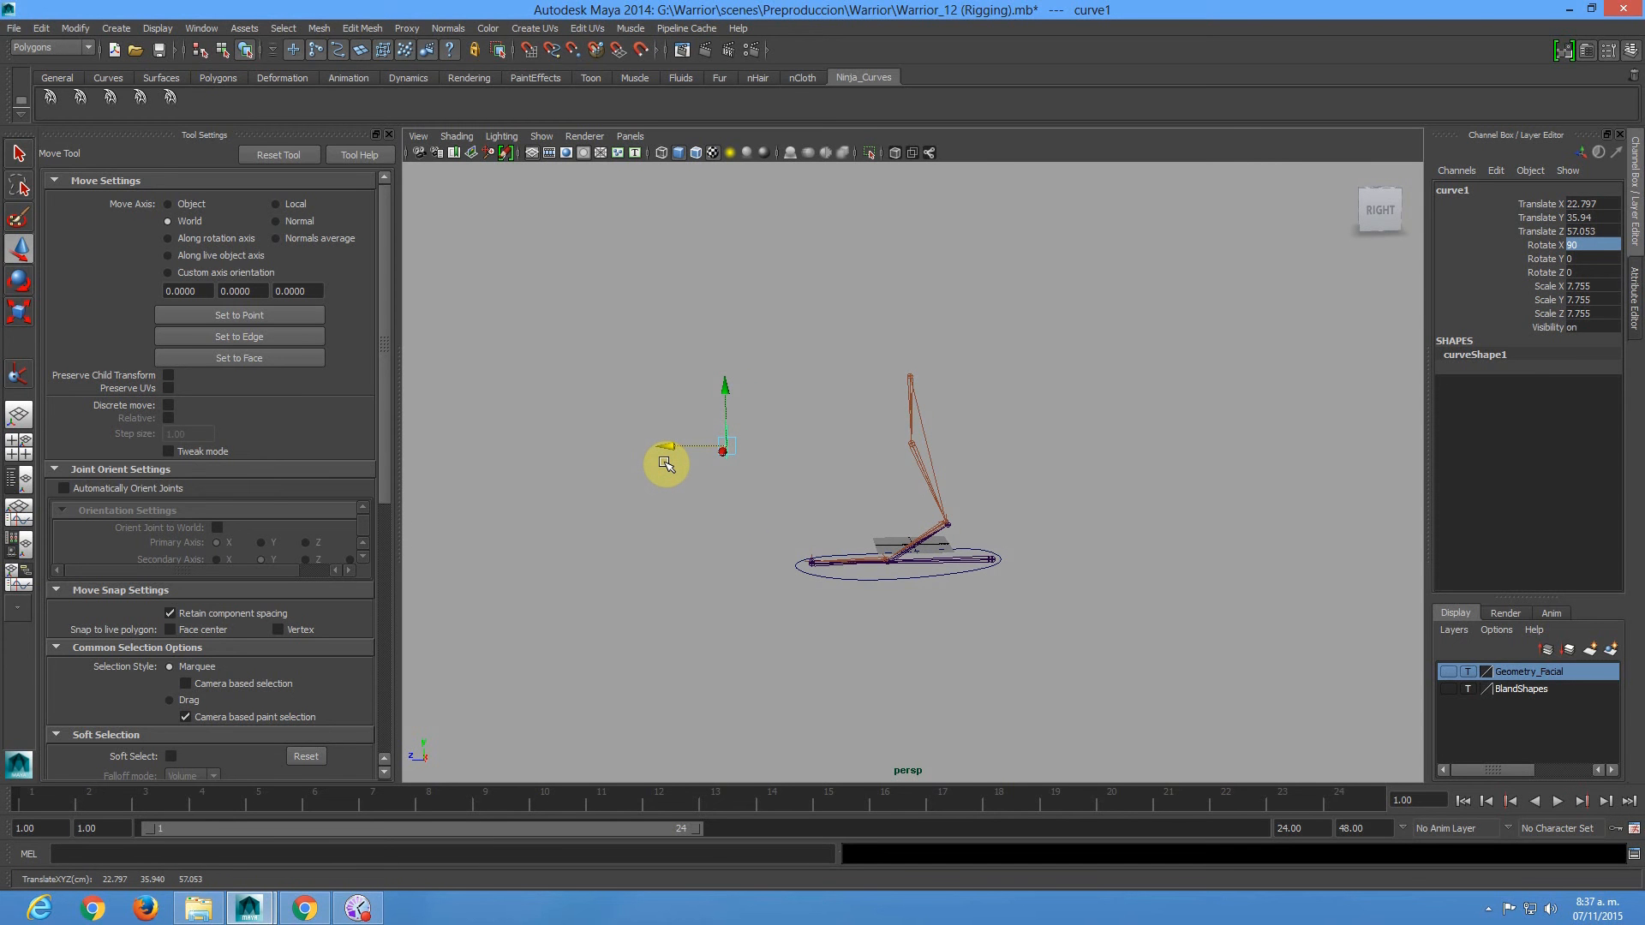
pyautogui.keyDown('alt'); pyautogui.moveTo(679, 403); pyautogui.dragTo(753, 462); pyautogui.keyUp('alt')
pyautogui.moveTo(626, 454); pyautogui.dragTo(701, 458)
pyautogui.scroll(1, 846, 390)
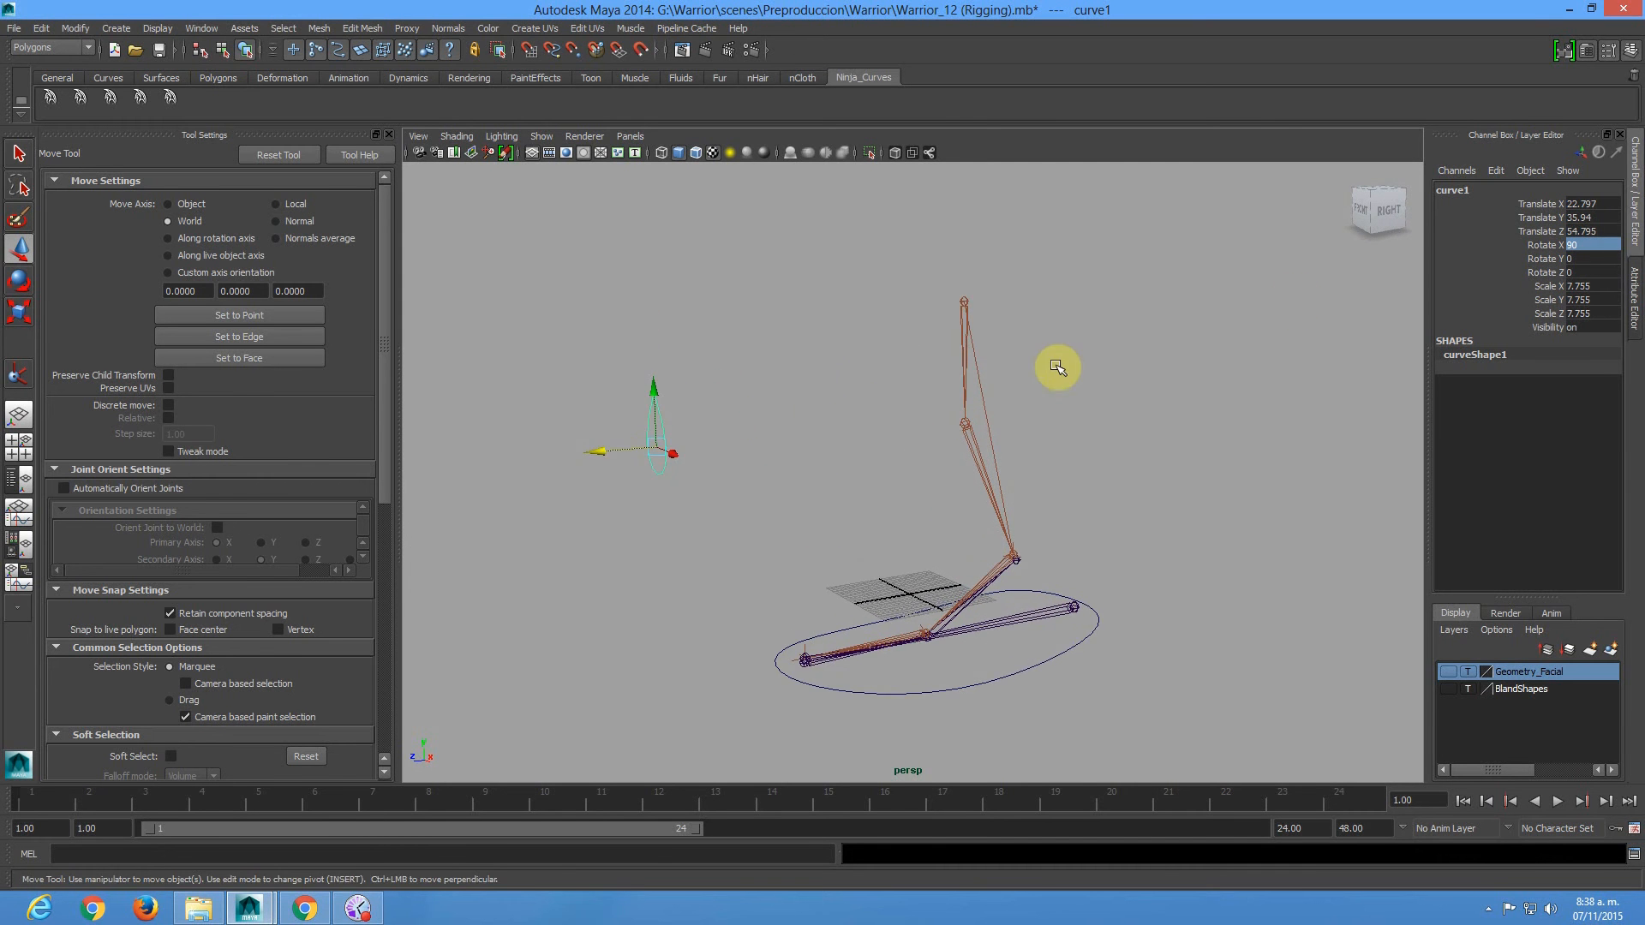
# Freeze the teardrop curve's transformations and delete its history.
pyautogui.click(75, 28)
pyautogui.click(103, 80)
pyautogui.click(41, 28)
pyautogui.moveTo(125, 204)
pyautogui.click(271, 204)
pyautogui.keyDown('alt'); pyautogui.moveTo(1076, 440); pyautogui.dragTo(1113, 434); pyautogui.keyUp('alt')
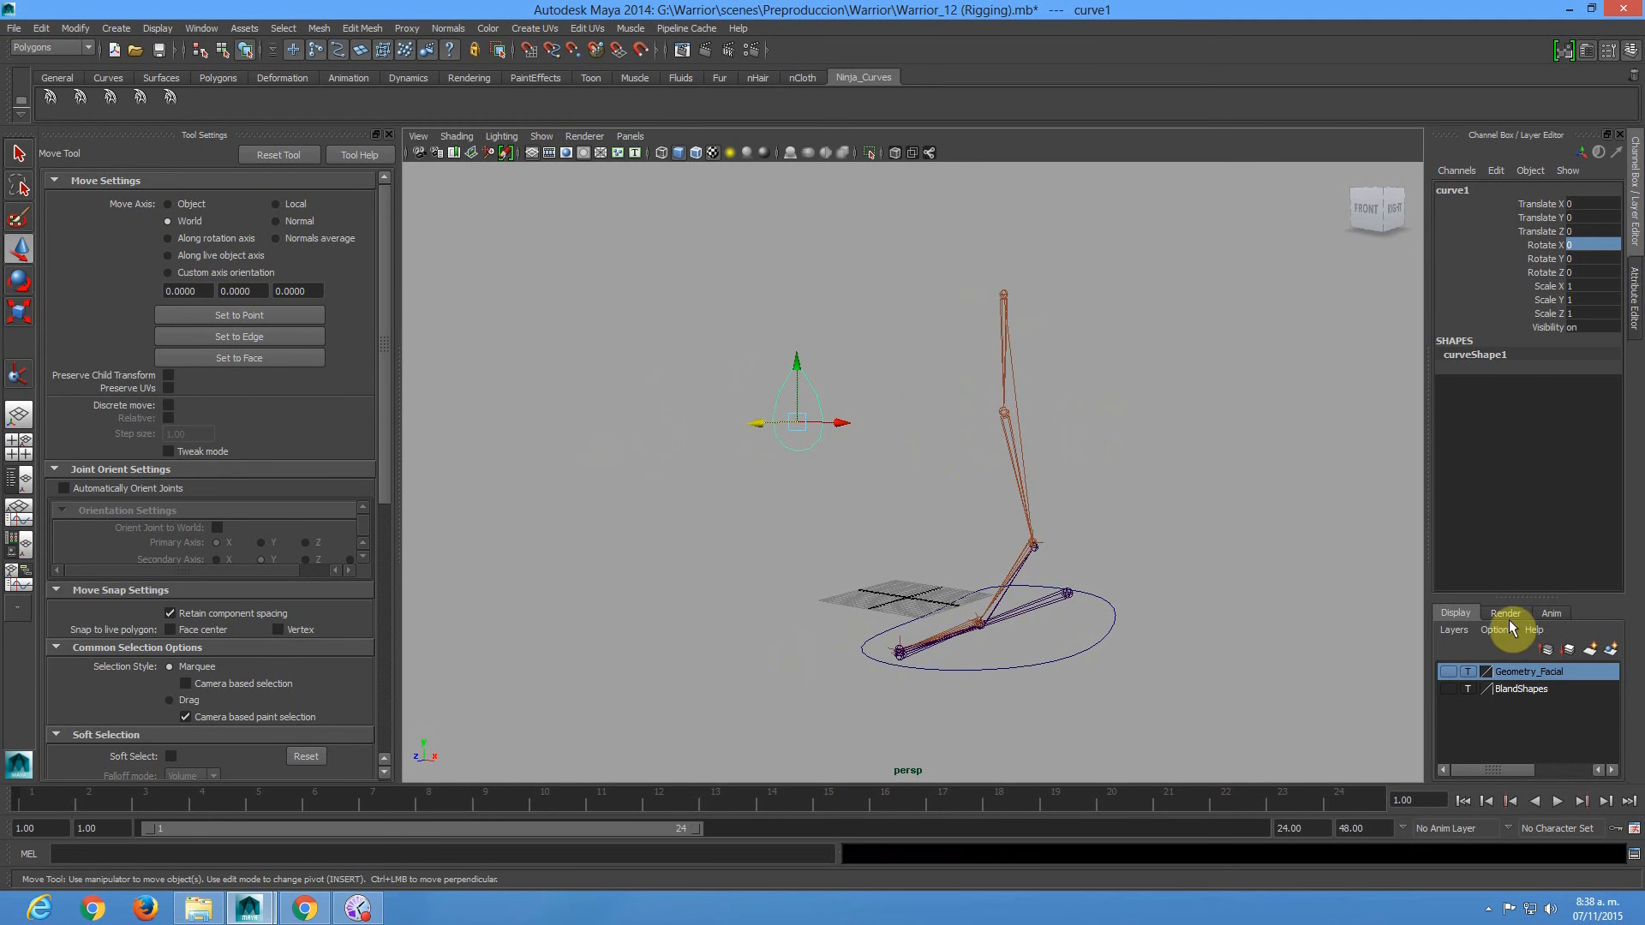
# Set the Geometry_Facial layer to reference display and show it briefly to compare the curve with the leg mesh.
pyautogui.click(1449, 671)
pyautogui.click(1466, 672)
pyautogui.moveTo(1039, 471)
pyautogui.keyDown('alt'); pyautogui.mouseDown()
pyautogui.moveTo(1020, 433)
pyautogui.moveTo(984, 422)
pyautogui.moveTo(866, 429)
pyautogui.moveTo(900, 441)
pyautogui.mouseUp(); pyautogui.keyUp('alt')
pyautogui.keyDown('alt'); pyautogui.moveTo(745, 371); pyautogui.dragTo(864, 500, button='right'); pyautogui.keyUp('alt')
pyautogui.moveTo(863, 499)
pyautogui.keyDown('alt'); pyautogui.mouseDown()
pyautogui.moveTo(914, 492)
pyautogui.moveTo(889, 488)
pyautogui.mouseUp(); pyautogui.keyUp('alt')
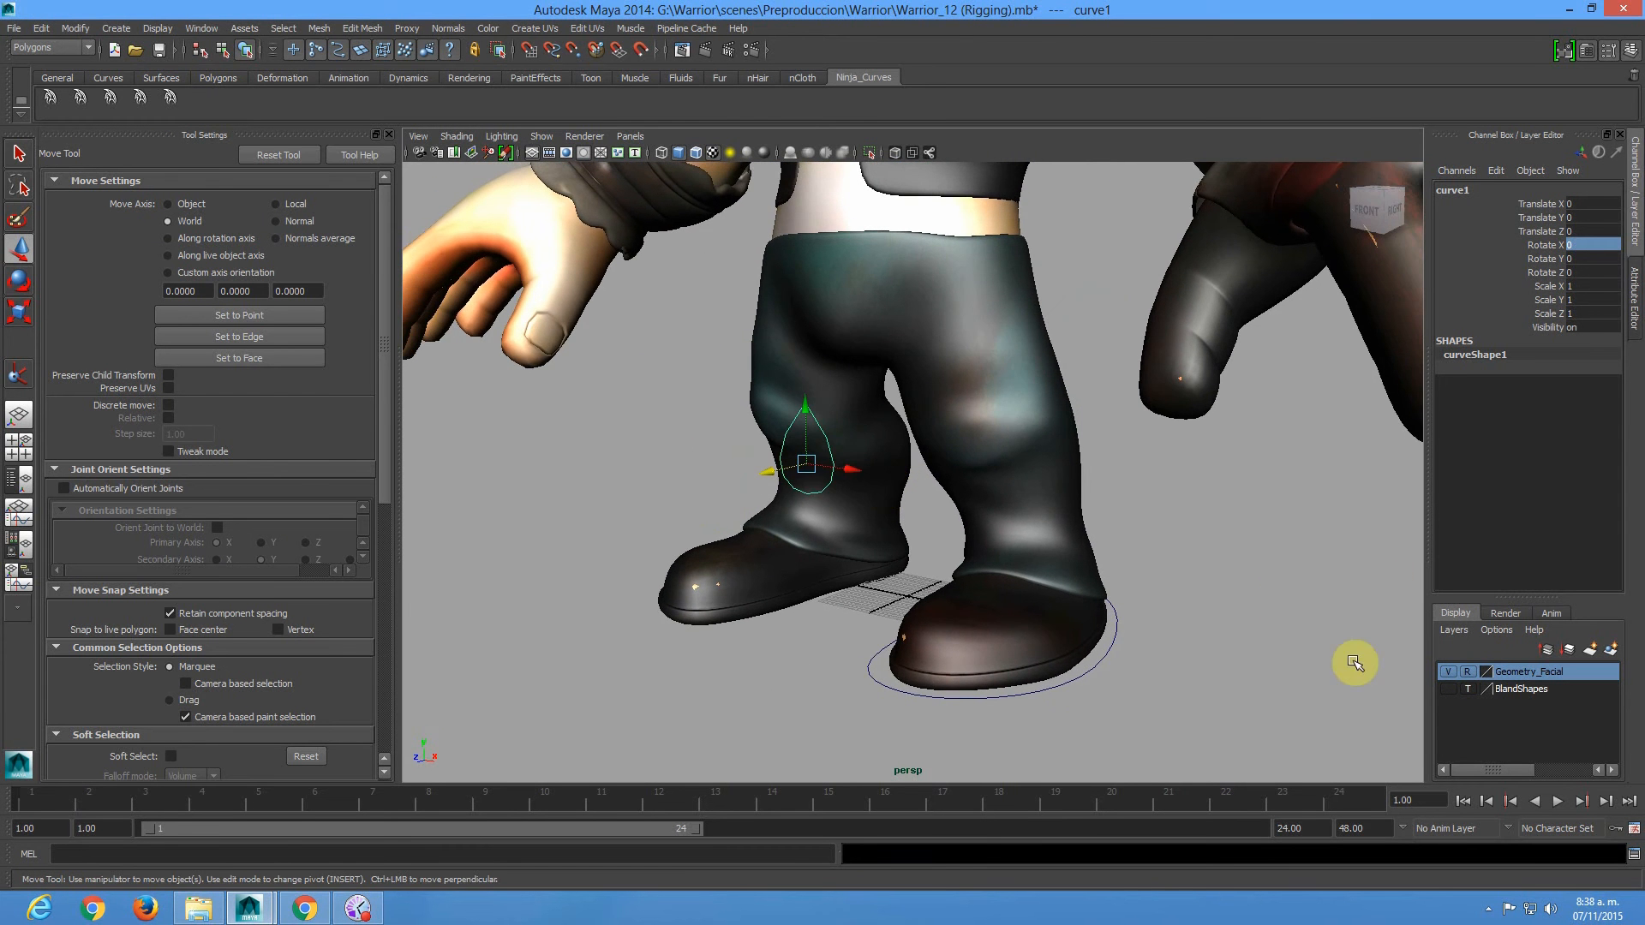
pyautogui.click(1448, 672)
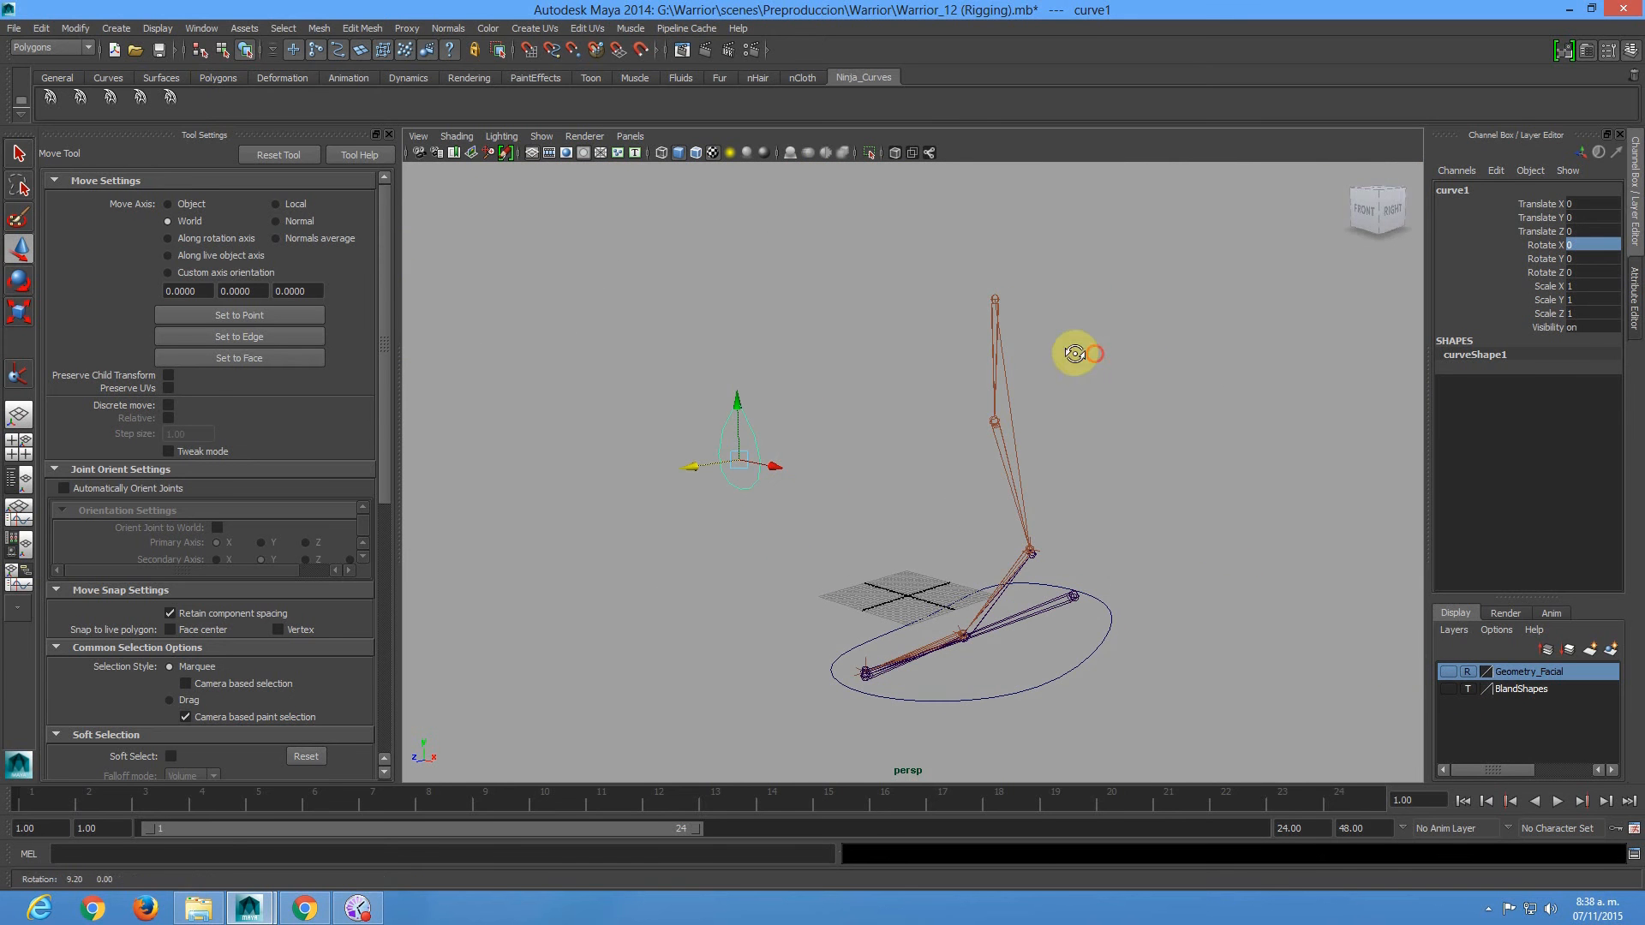
# Rename the teardrop curve as leftKneeControl.
pyautogui.click(1447, 190)
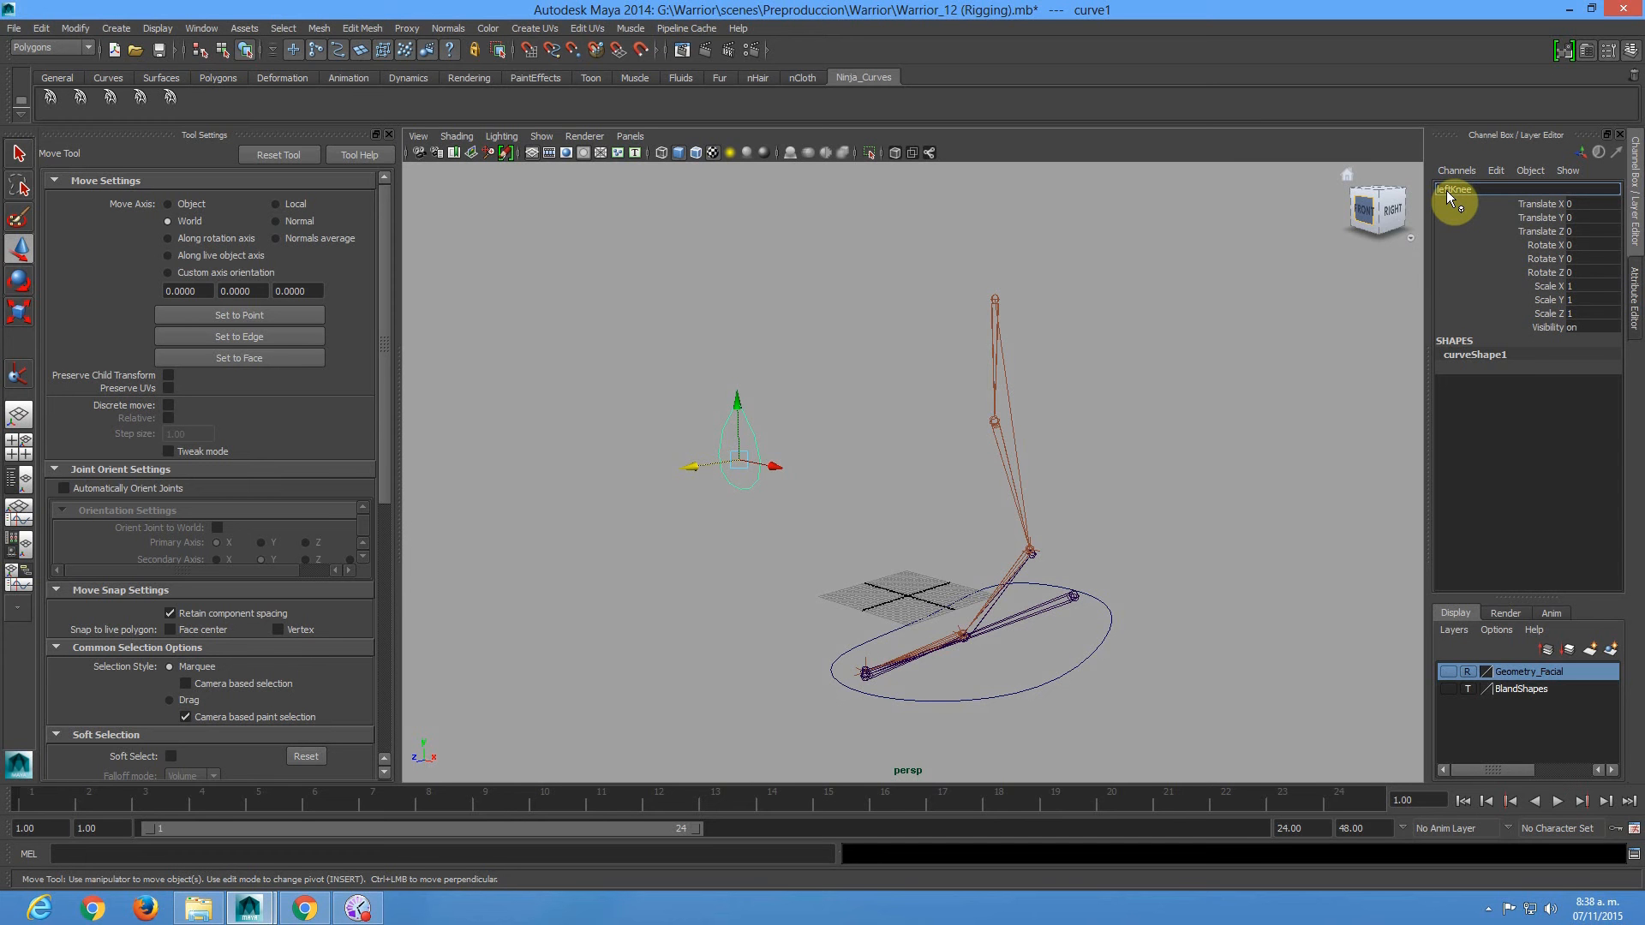
pyautogui.write('l')
pyautogui.press('Return')
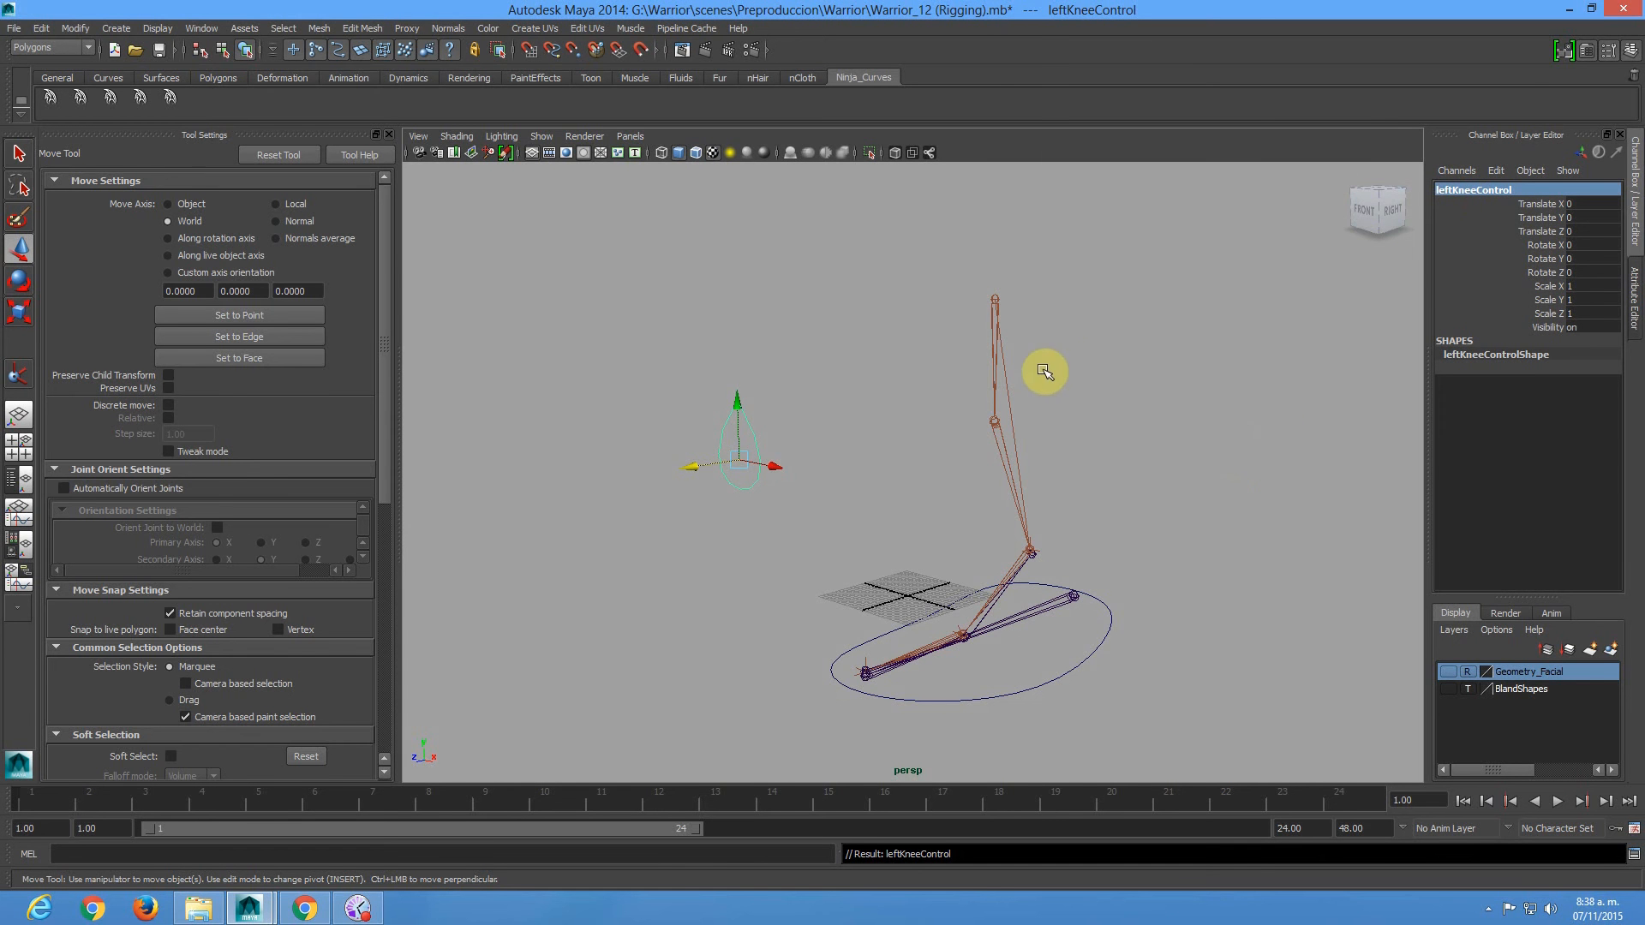
# Scale leftKneeControl uniformly down to about 0.616 and show the Geometry_Facial layer to compare its size with the knee.
pyautogui.keyDown('alt'); pyautogui.moveTo(1148, 341); pyautogui.dragTo(921, 382); pyautogui.keyUp('alt')
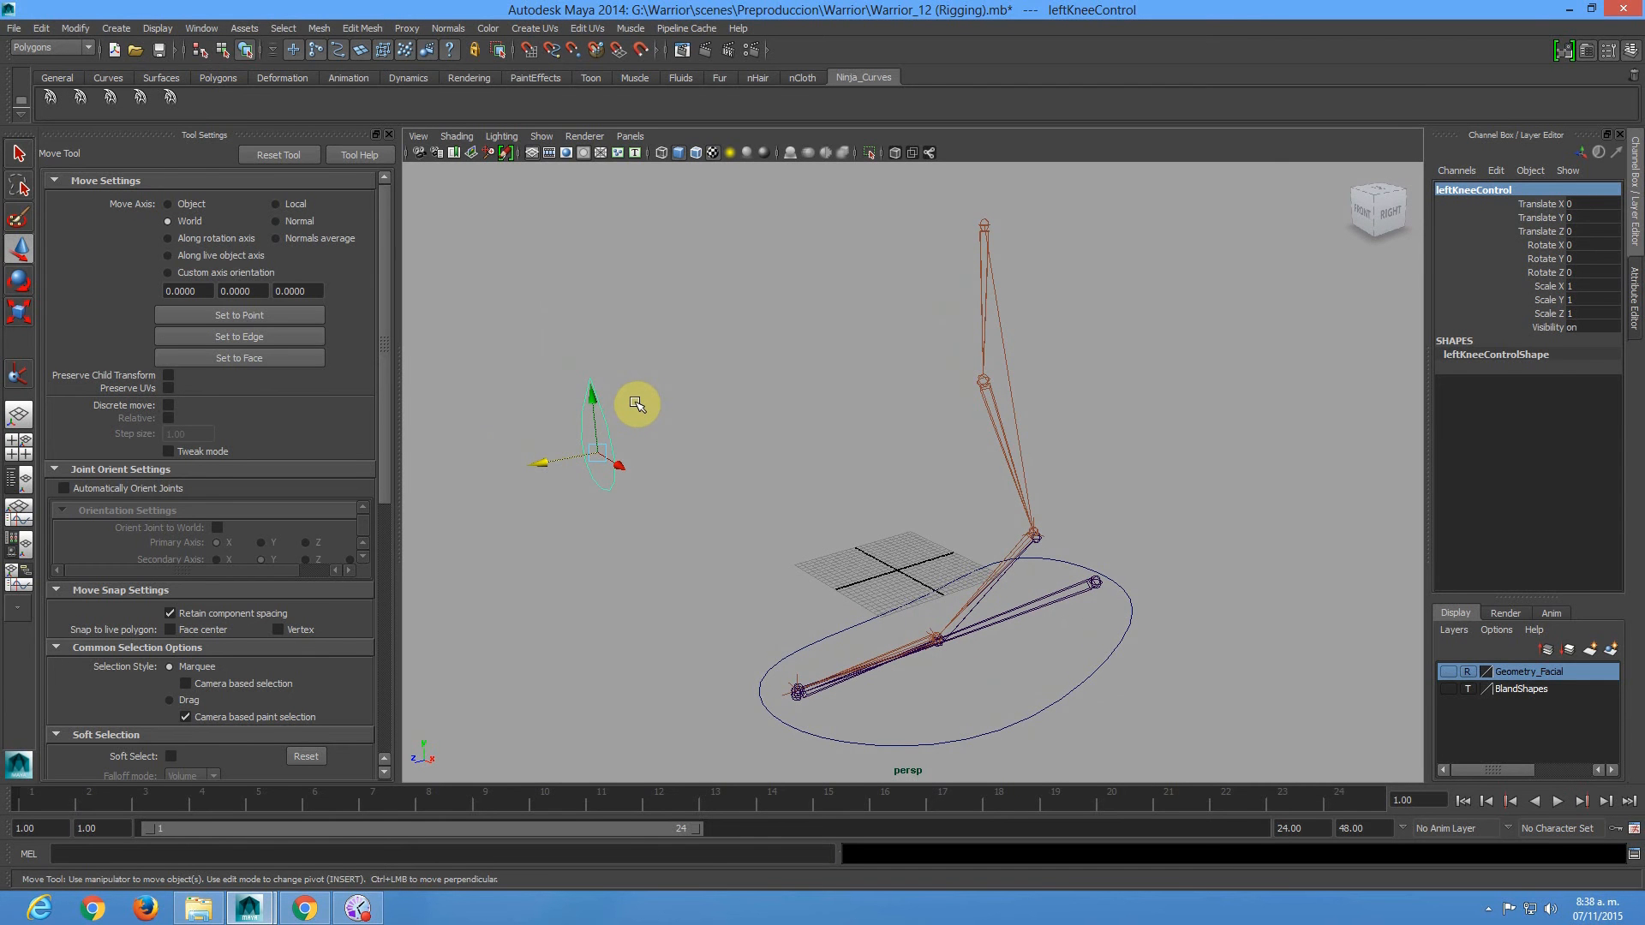
pyautogui.keyDown('alt'); pyautogui.moveTo(690, 352); pyautogui.dragTo(723, 357); pyautogui.keyUp('alt')
pyautogui.press('r')
pyautogui.moveTo(678, 462); pyautogui.dragTo(639, 430)
pyautogui.keyDown('alt'); pyautogui.moveTo(837, 396); pyautogui.dragTo(850, 396); pyautogui.keyUp('alt')
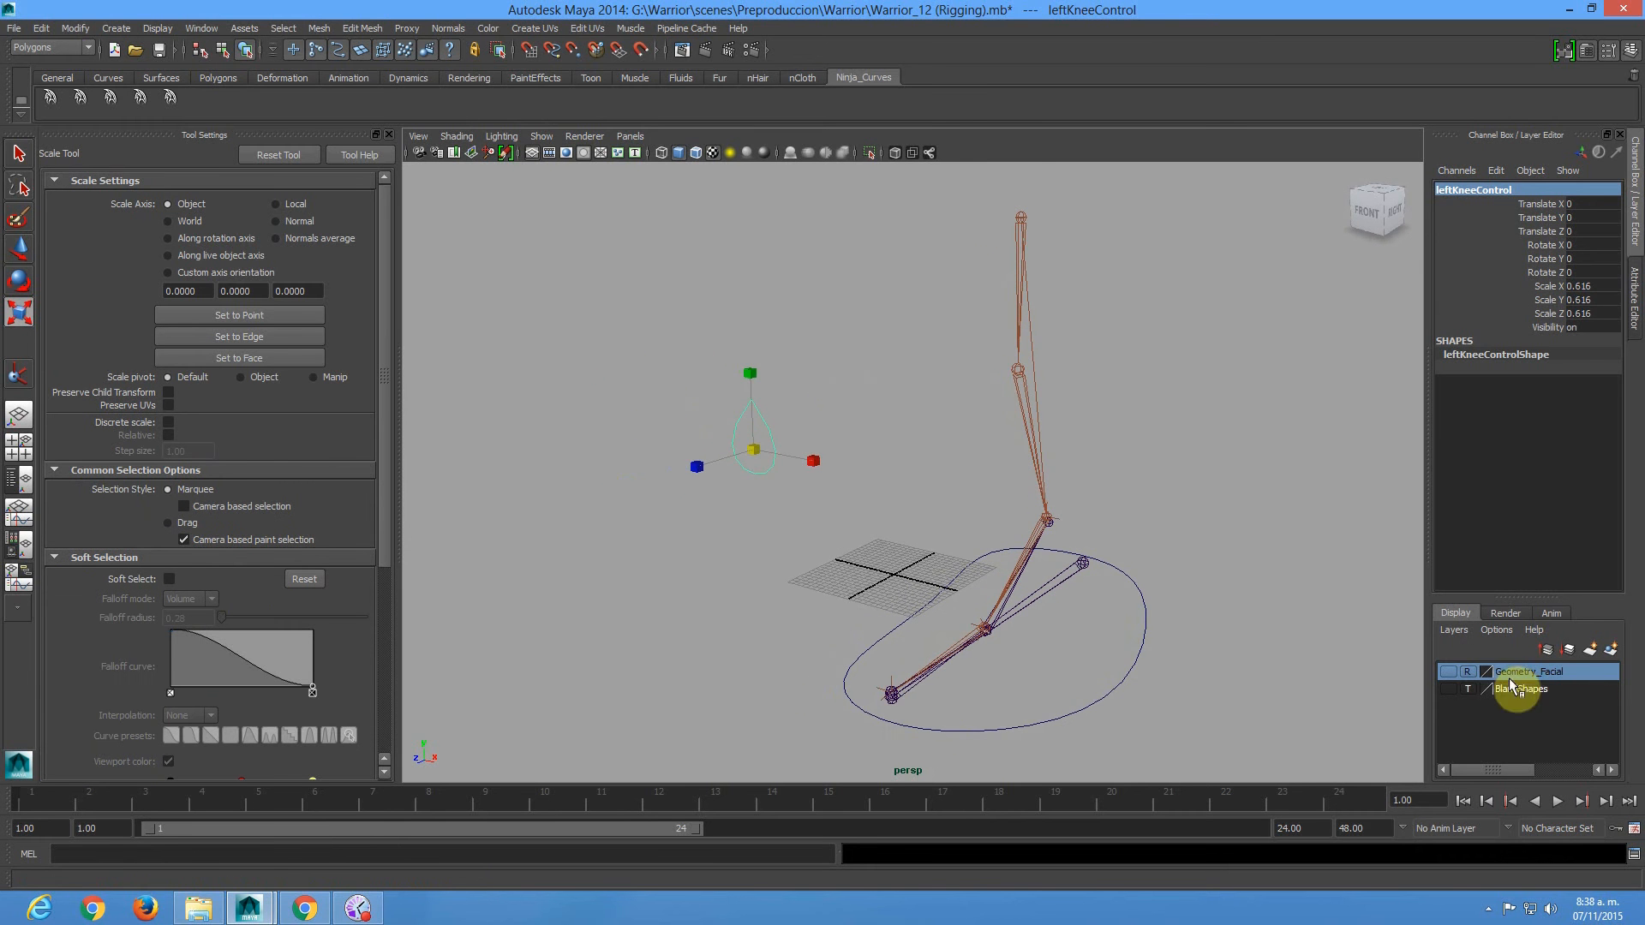
pyautogui.click(1447, 672)
pyautogui.keyDown('alt'); pyautogui.moveTo(881, 496); pyautogui.dragTo(973, 448); pyautogui.keyUp('alt')
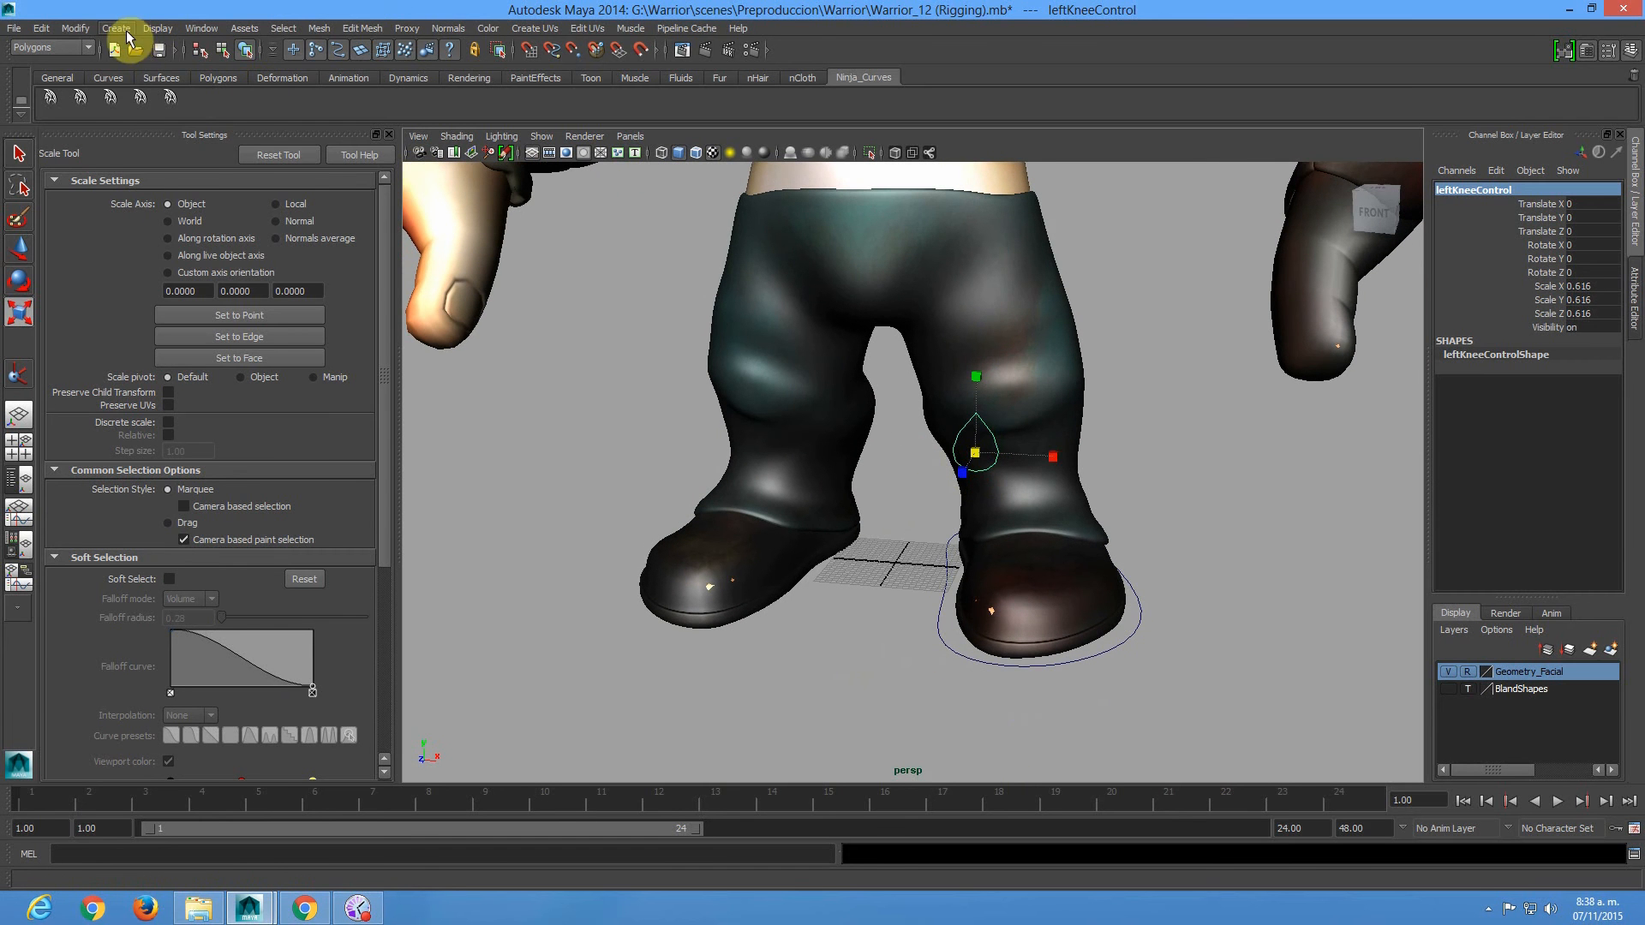
# Freeze the transformations of leftKneeControl and delete its history after the scaling.
pyautogui.click(77, 29)
pyautogui.click(107, 86)
pyautogui.click(41, 28)
pyautogui.click(255, 217)
pyautogui.keyDown('alt'); pyautogui.moveTo(1185, 404); pyautogui.dragTo(1636, 708); pyautogui.keyUp('alt')
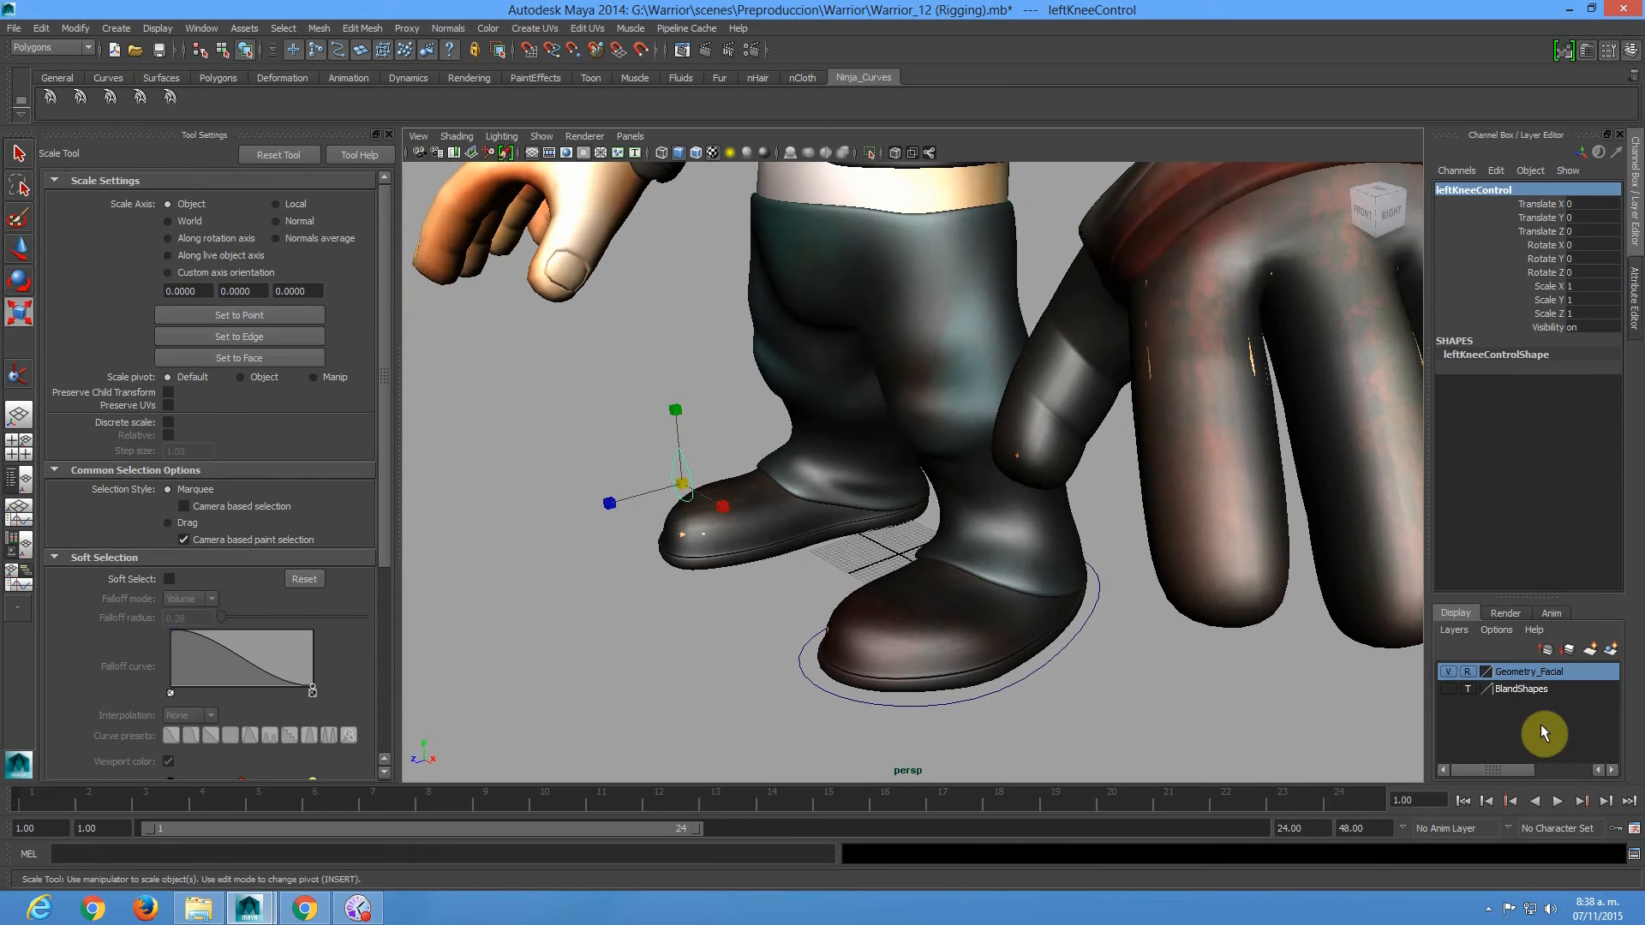
# Hide the Geometry_Facial layer and clear the selection.
pyautogui.click(1448, 671)
pyautogui.keyDown('alt'); pyautogui.moveTo(827, 426); pyautogui.dragTo(782, 455); pyautogui.keyUp('alt')
pyautogui.click(676, 426)
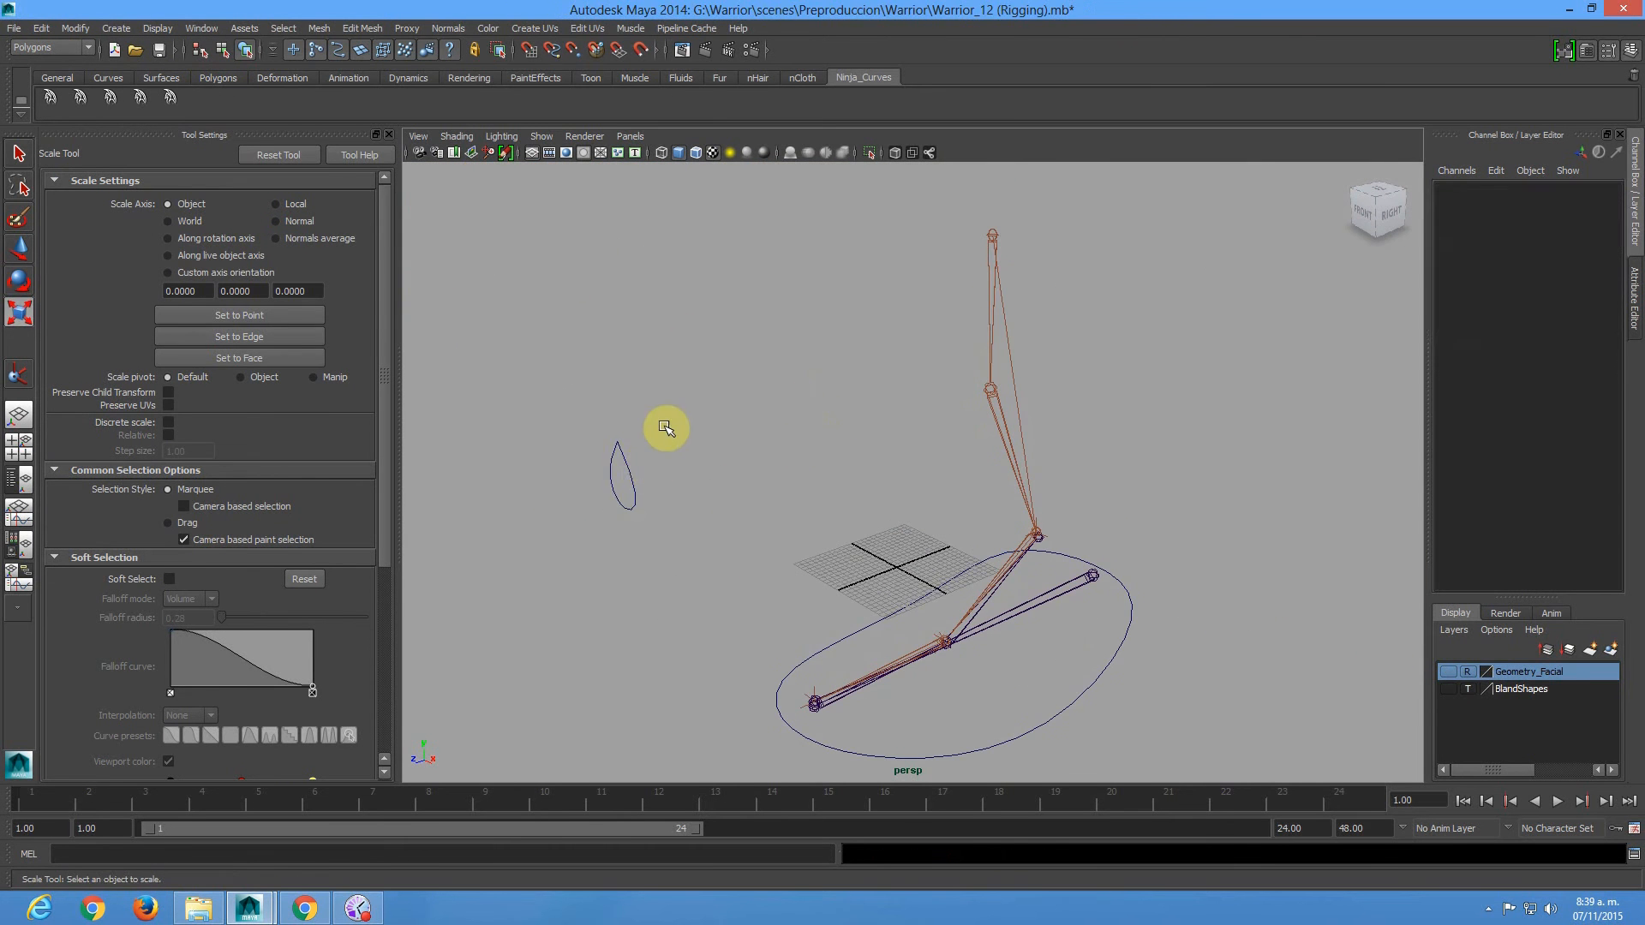
# Add a Pole Vector constraint from leftKneeControl to ikHandle1 using the default settings with weight 1.
pyautogui.moveTo(586, 546); pyautogui.dragTo(582, 549)
pyautogui.keyDown('alt'); pyautogui.moveTo(848, 356); pyautogui.dragTo(1016, 514, button='right'); pyautogui.keyUp('alt')
pyautogui.press('q')
pyautogui.keyDown('alt'); pyautogui.moveTo(1087, 525); pyautogui.dragTo(805, 339, button='middle'); pyautogui.keyUp('alt')
pyautogui.keyDown('alt'); pyautogui.moveTo(783, 318); pyautogui.dragTo(940, 292, button='right'); pyautogui.keyUp('alt')
pyautogui.keyDown('shift'); pyautogui.moveTo(923, 306); pyautogui.dragTo(929, 307); pyautogui.keyUp('shift')
pyautogui.keyDown('alt'); pyautogui.moveTo(1101, 427); pyautogui.dragTo(737, 266, button='right'); pyautogui.keyUp('alt')
pyautogui.keyDown('alt'); pyautogui.moveTo(959, 437); pyautogui.dragTo(522, 129, button='right'); pyautogui.keyUp('alt')
pyautogui.click(43, 48)
pyautogui.click(34, 63)
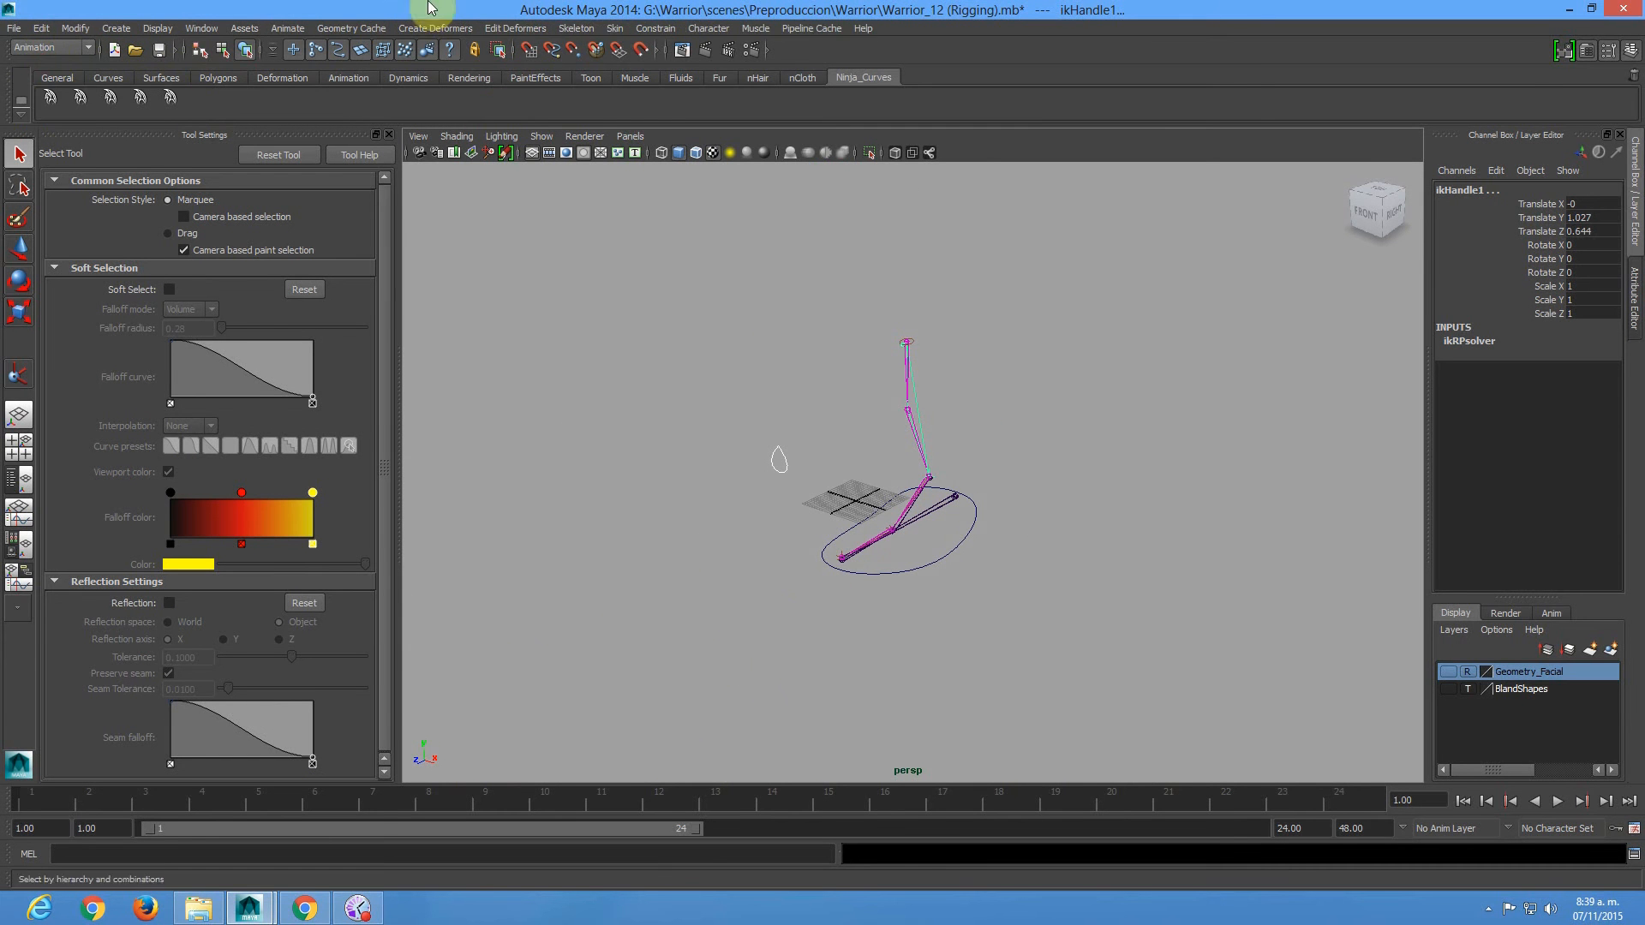
pyautogui.click(579, 32)
pyautogui.moveTo(655, 28)
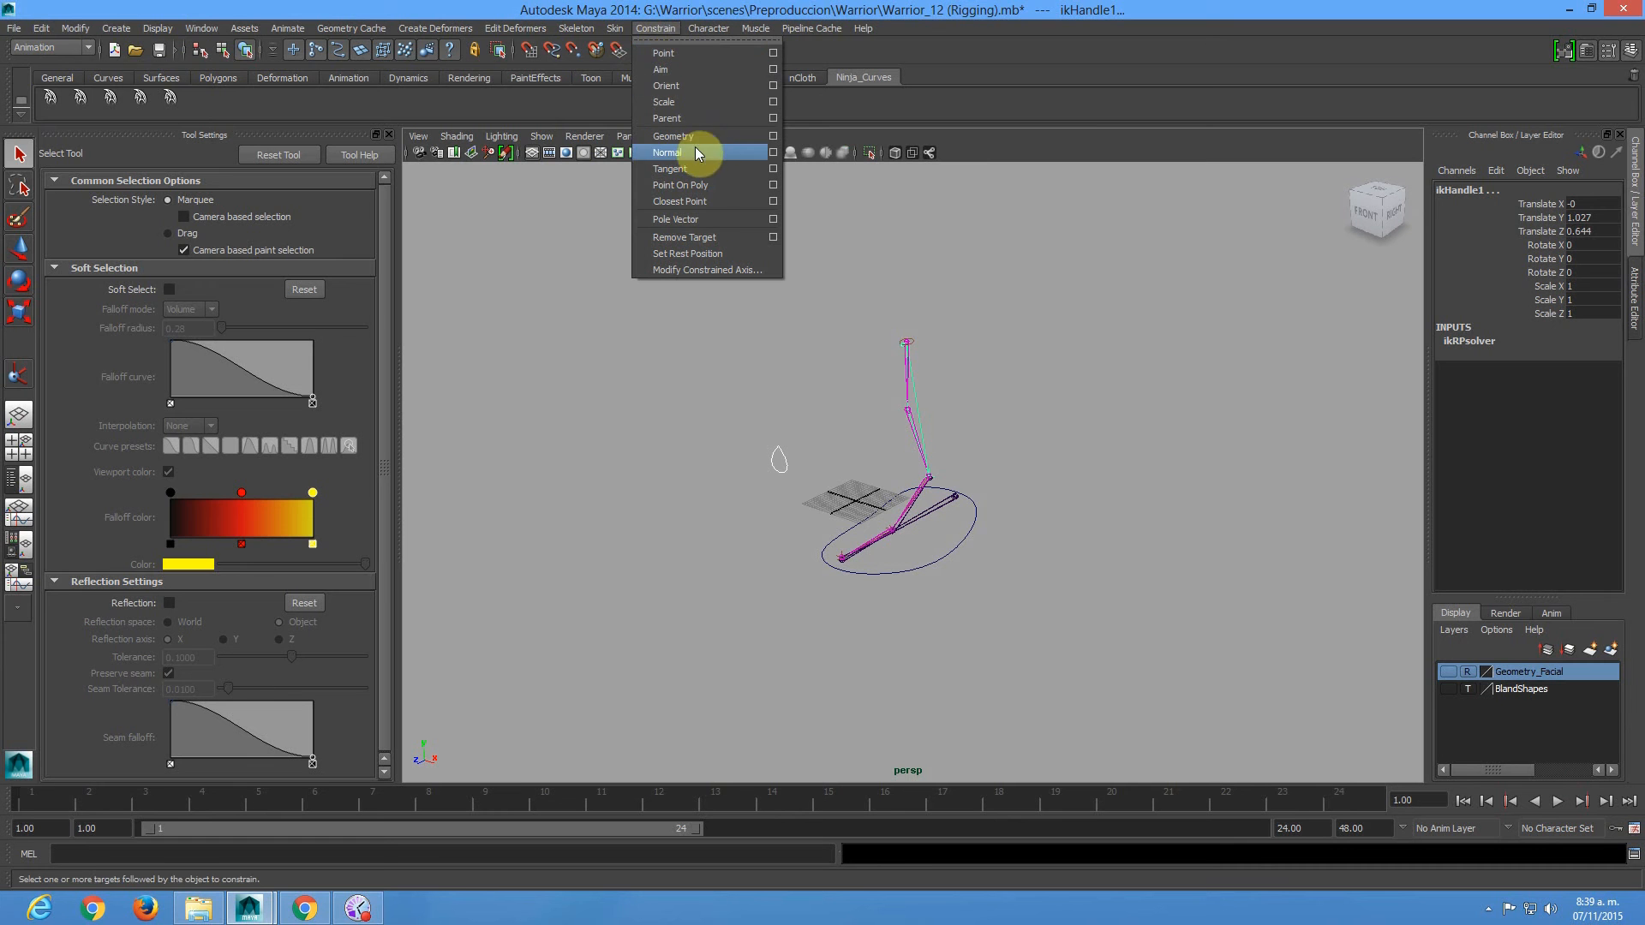
pyautogui.click(773, 219)
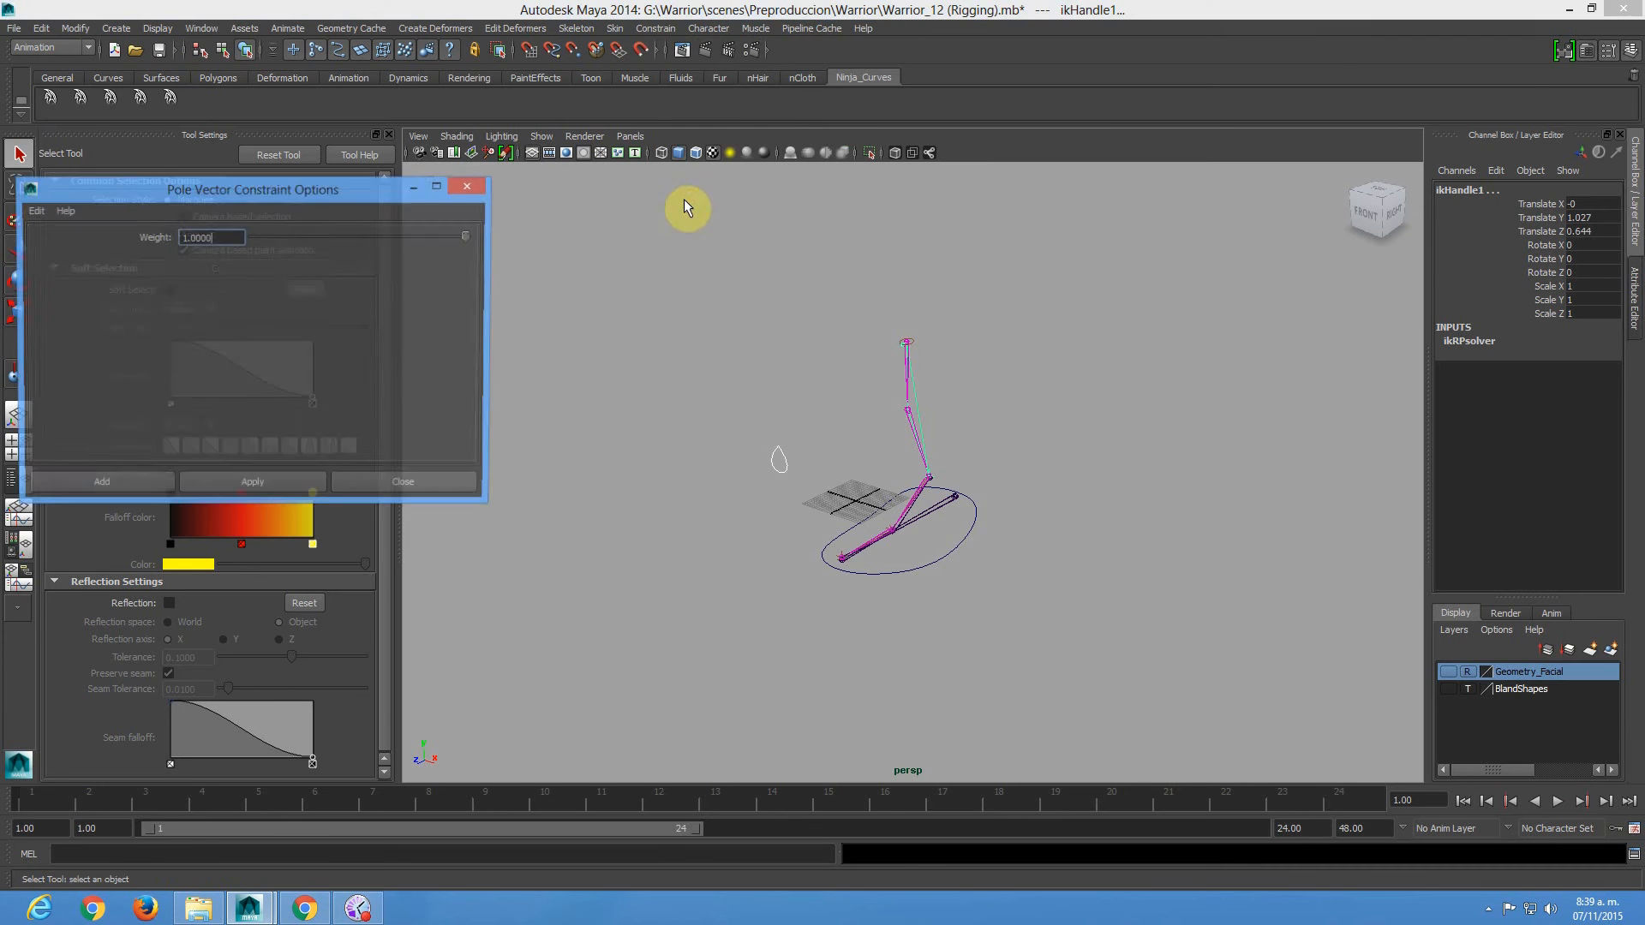
pyautogui.click(32, 210)
pyautogui.click(56, 239)
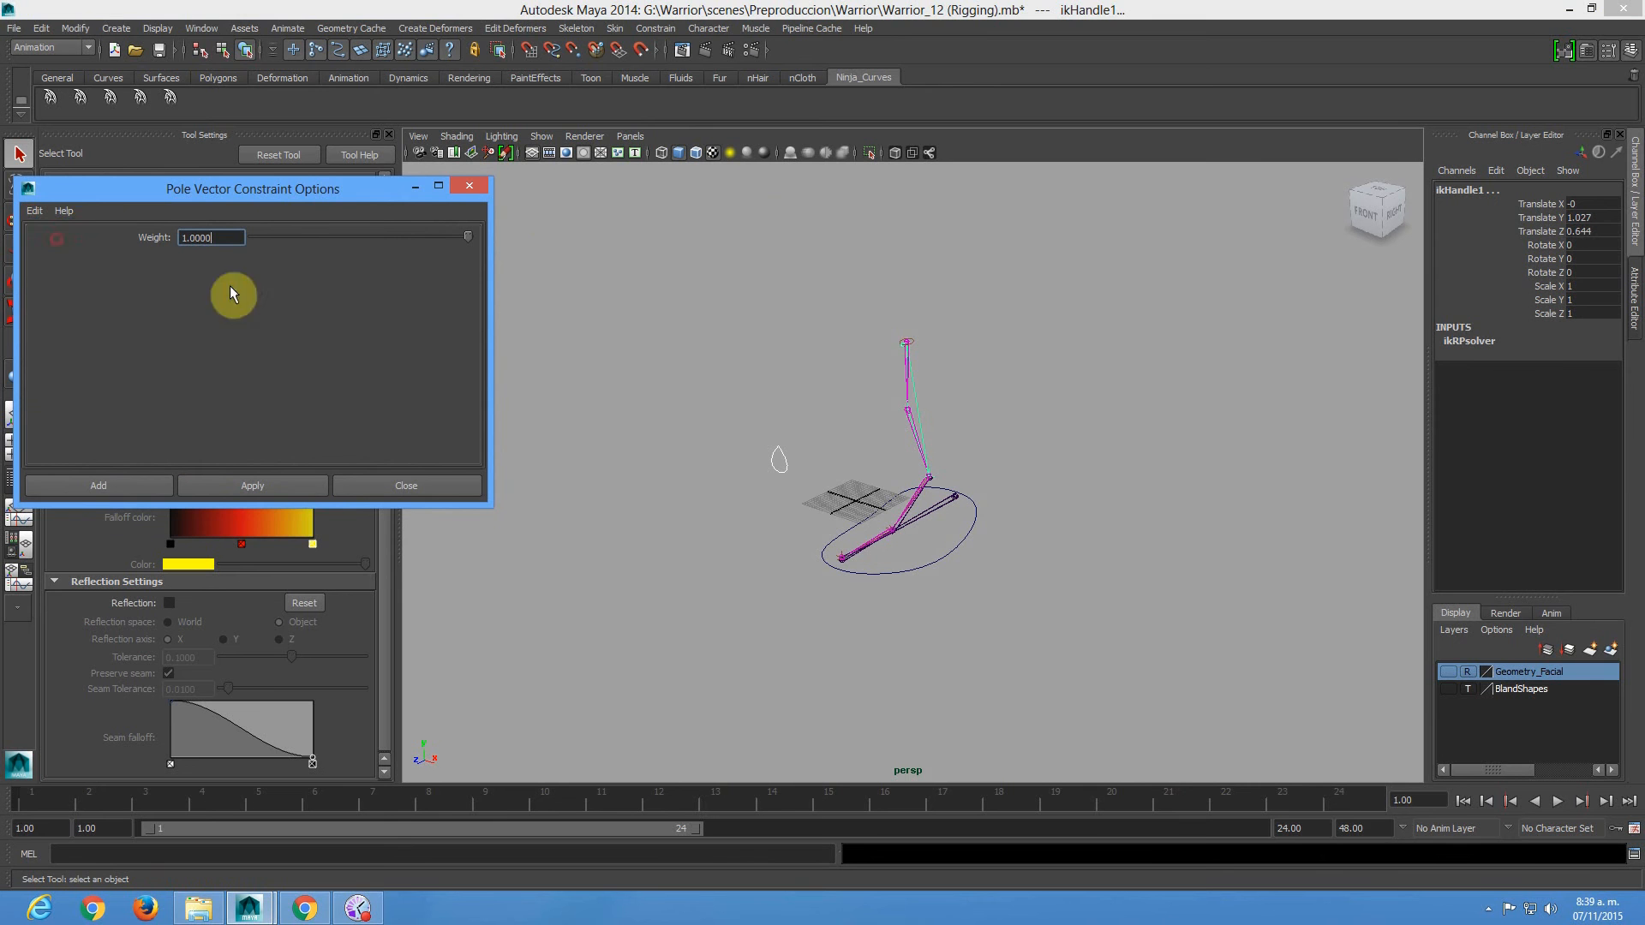
pyautogui.click(144, 486)
# Try rotating the leftToeInv joint to about 61.2 degrees in Z to check the knee's behaviour, and undo the rotation.
pyautogui.keyDown('alt'); pyautogui.moveTo(866, 385); pyautogui.dragTo(984, 485, button='right'); pyautogui.keyUp('alt')
pyautogui.keyDown('alt'); pyautogui.moveTo(984, 485); pyautogui.dragTo(942, 445); pyautogui.keyUp('alt')
pyautogui.keyDown('alt'); pyautogui.moveTo(862, 426); pyautogui.dragTo(1010, 551, button='right'); pyautogui.keyUp('alt')
pyautogui.click(975, 522)
pyautogui.click(975, 523)
pyautogui.press('e')
pyautogui.moveTo(767, 598); pyautogui.dragTo(817, 380)
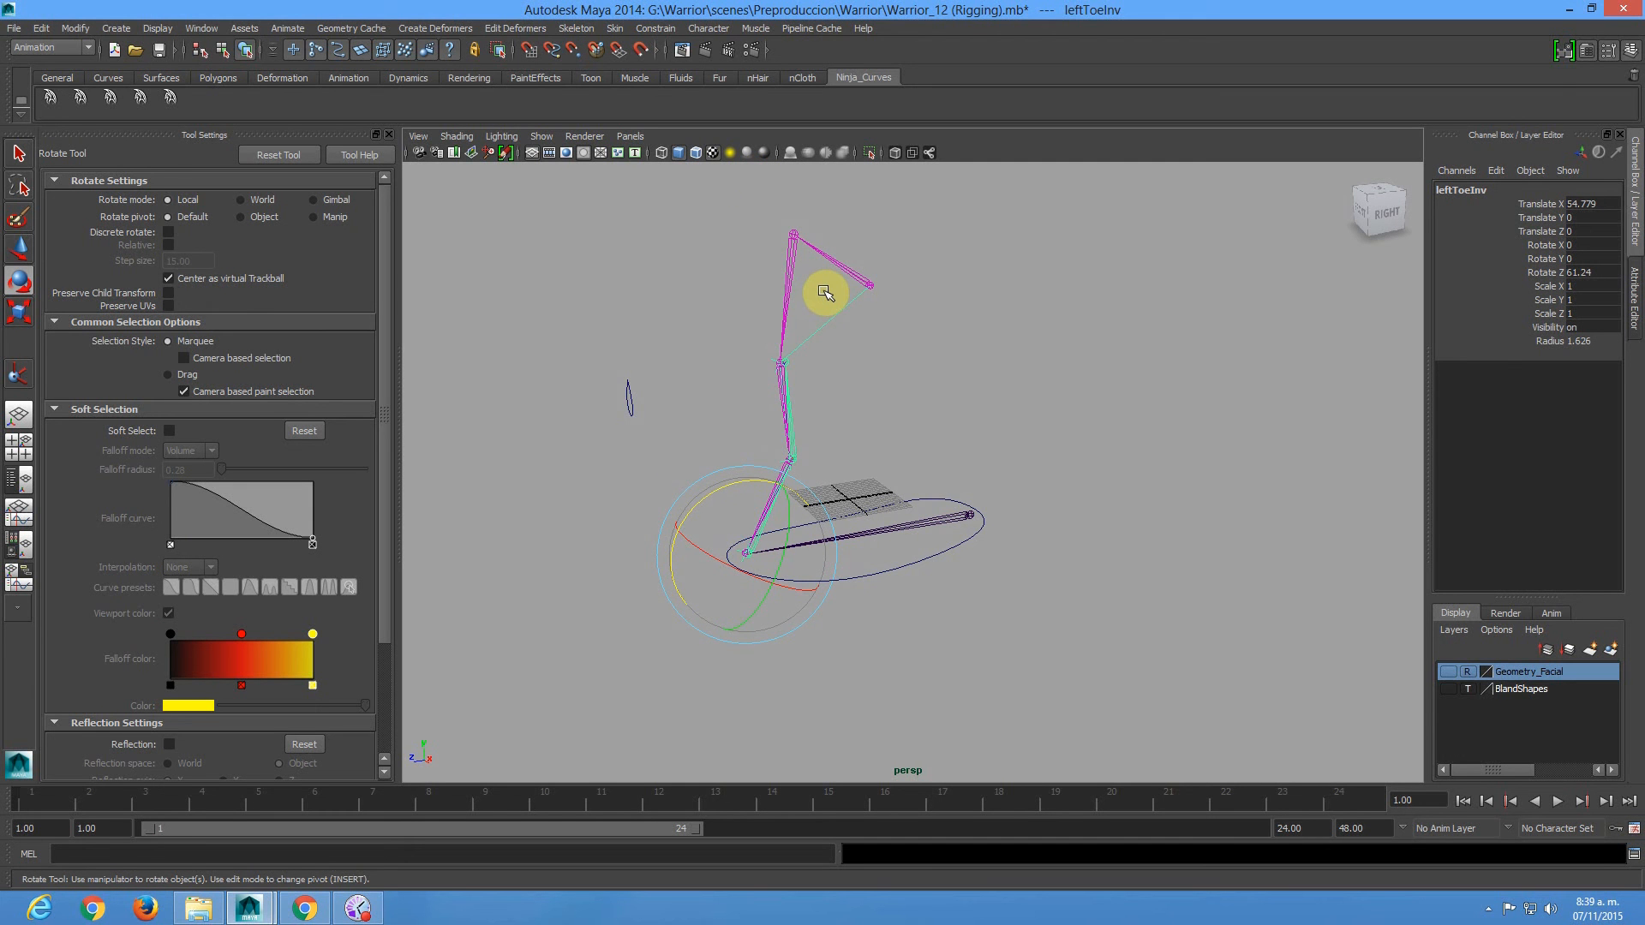
pyautogui.hotkey('ctrl', 'z')
# Clear the selection and save the current scene.
pyautogui.click(635, 250)
pyautogui.click(162, 55)
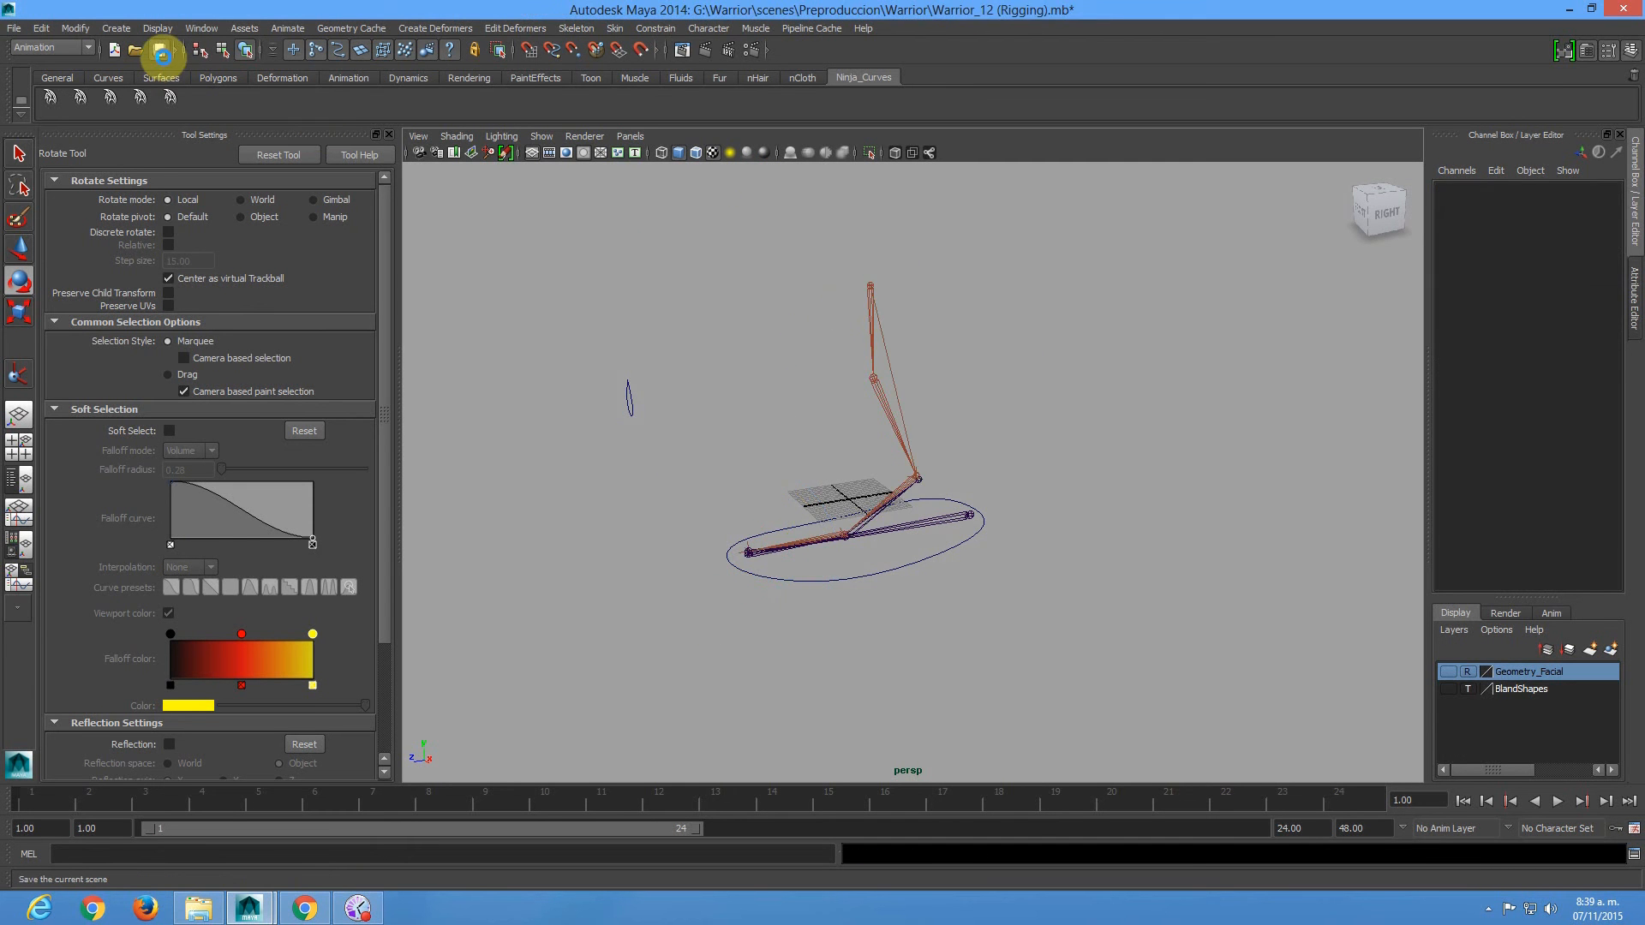
pyautogui.keyDown('alt'); pyautogui.moveTo(913, 422); pyautogui.dragTo(839, 378); pyautogui.keyUp('alt')
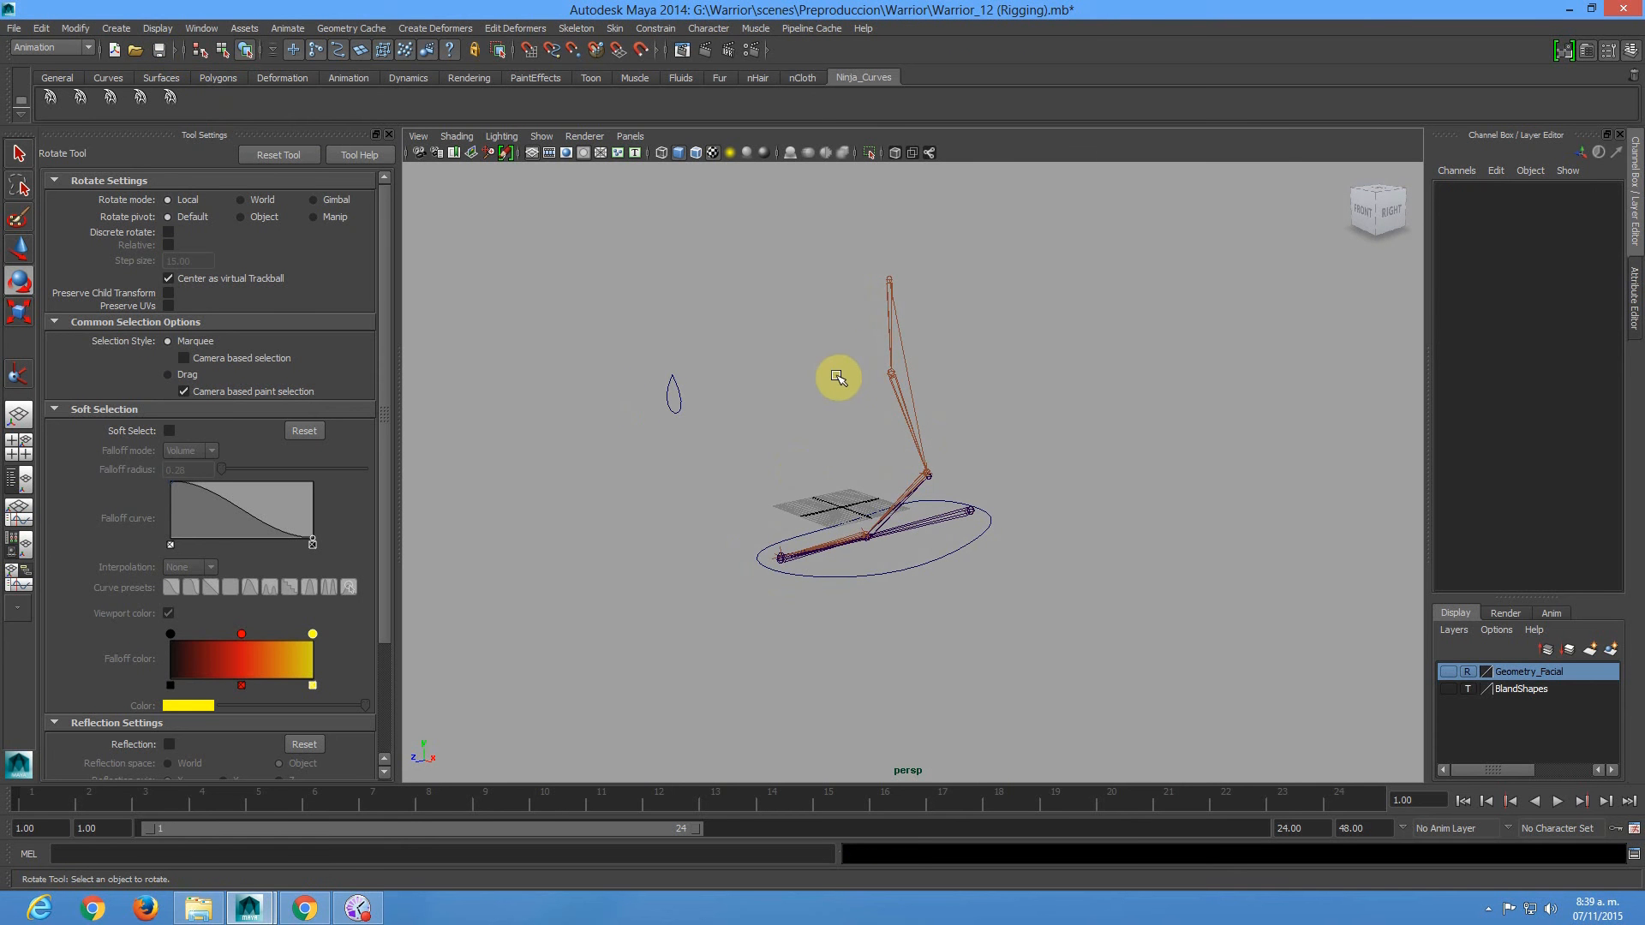
pyautogui.keyDown('alt'); pyautogui.moveTo(851, 385); pyautogui.dragTo(934, 491, button='right'); pyautogui.keyUp('alt')
pyautogui.keyDown('alt'); pyautogui.moveTo(934, 490); pyautogui.dragTo(922, 488); pyautogui.keyUp('alt')
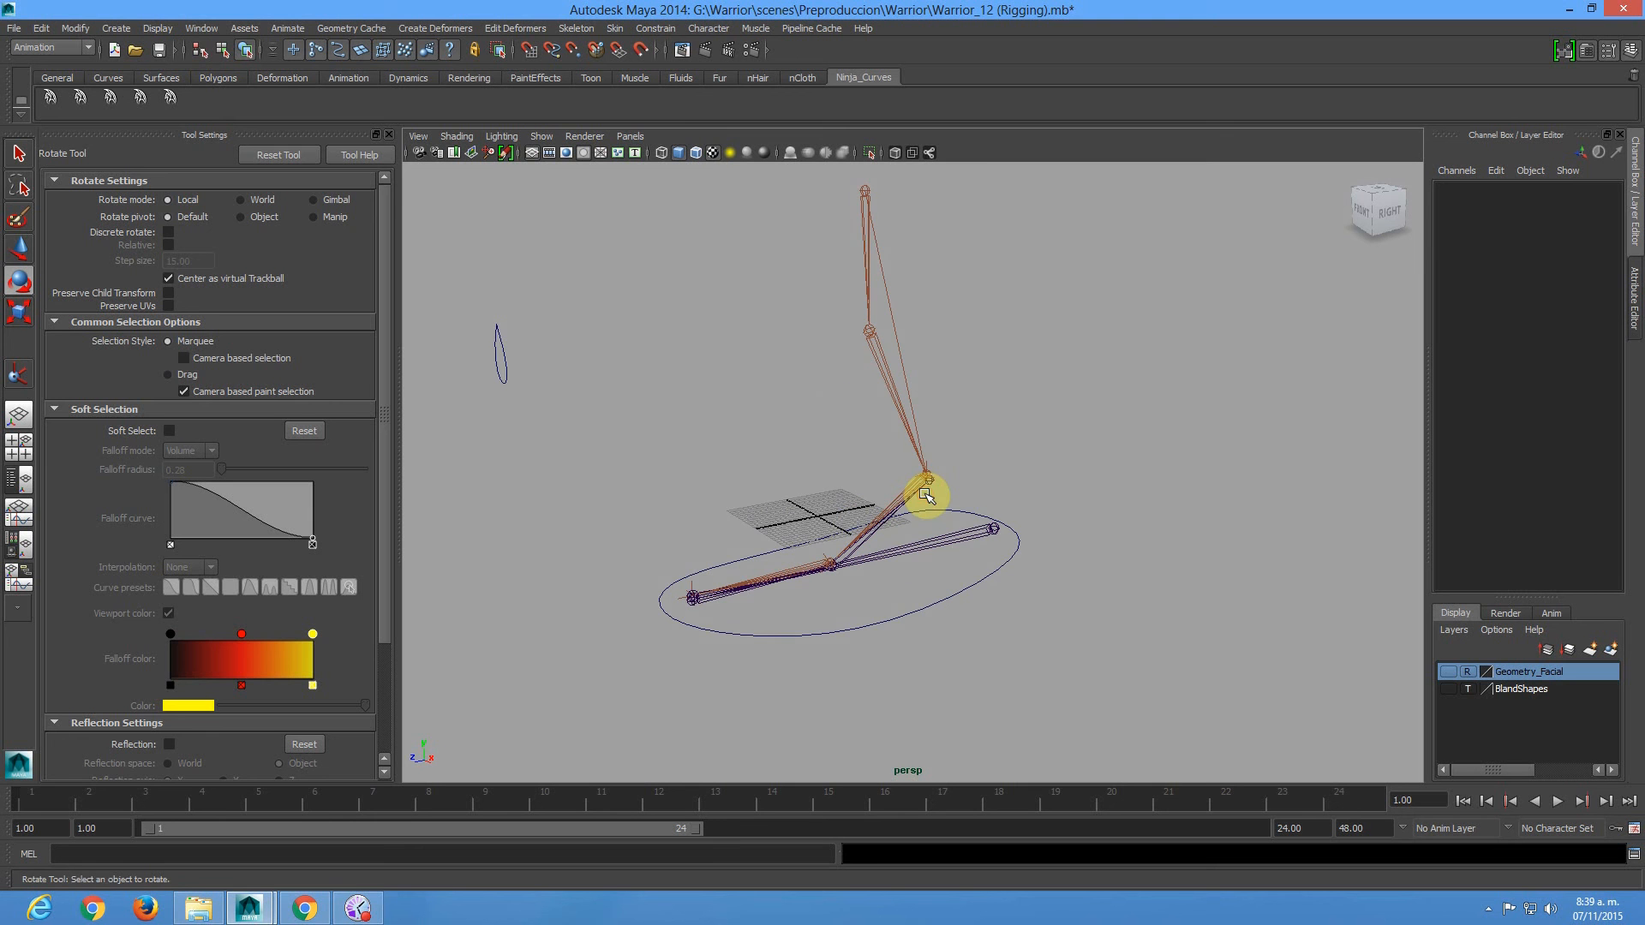
# Add a keyable float attribute footRoll to leftFootControl with minimum -5, maximum 10 and default 0.
pyautogui.moveTo(898, 597); pyautogui.dragTo(959, 671)
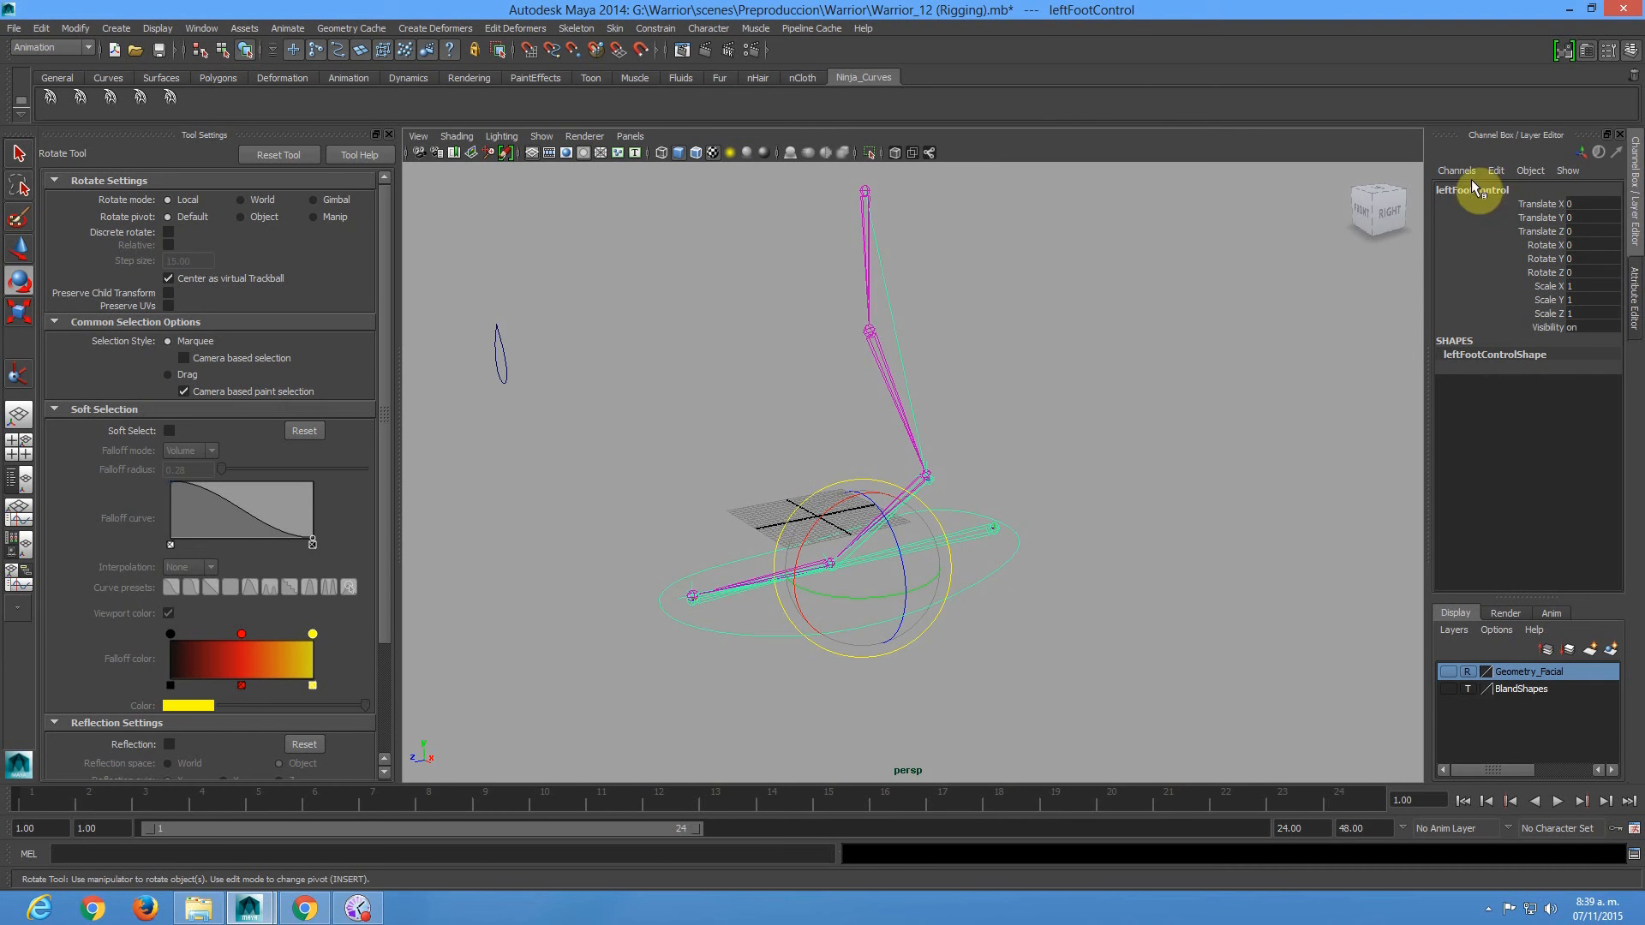
pyautogui.click(1496, 171)
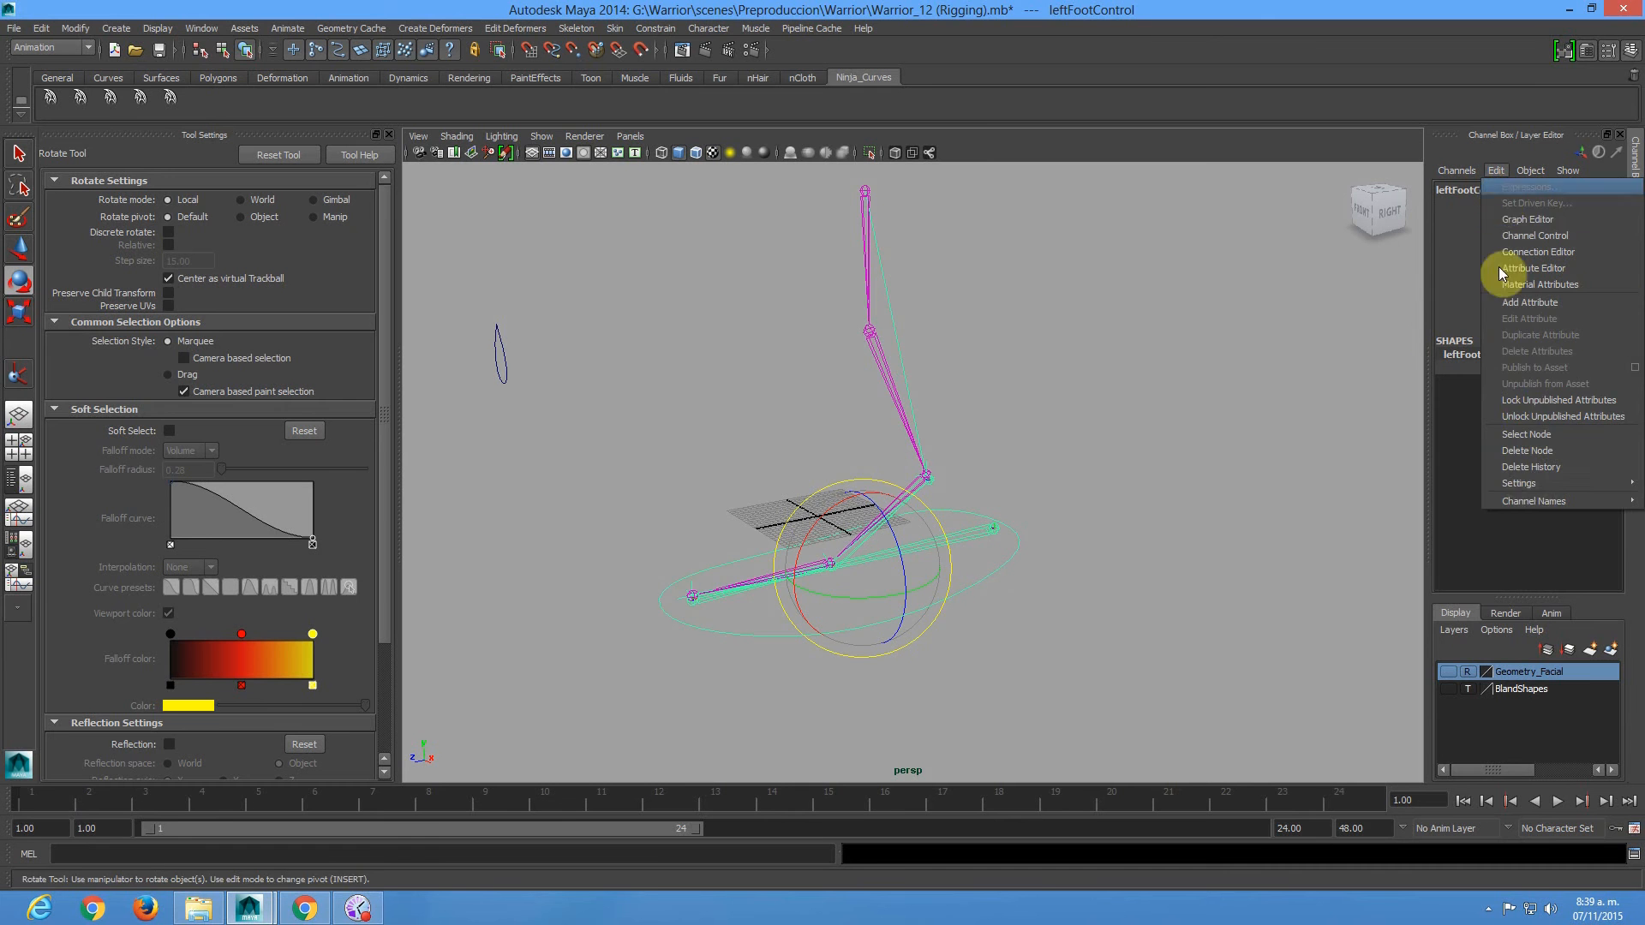
pyautogui.click(1531, 303)
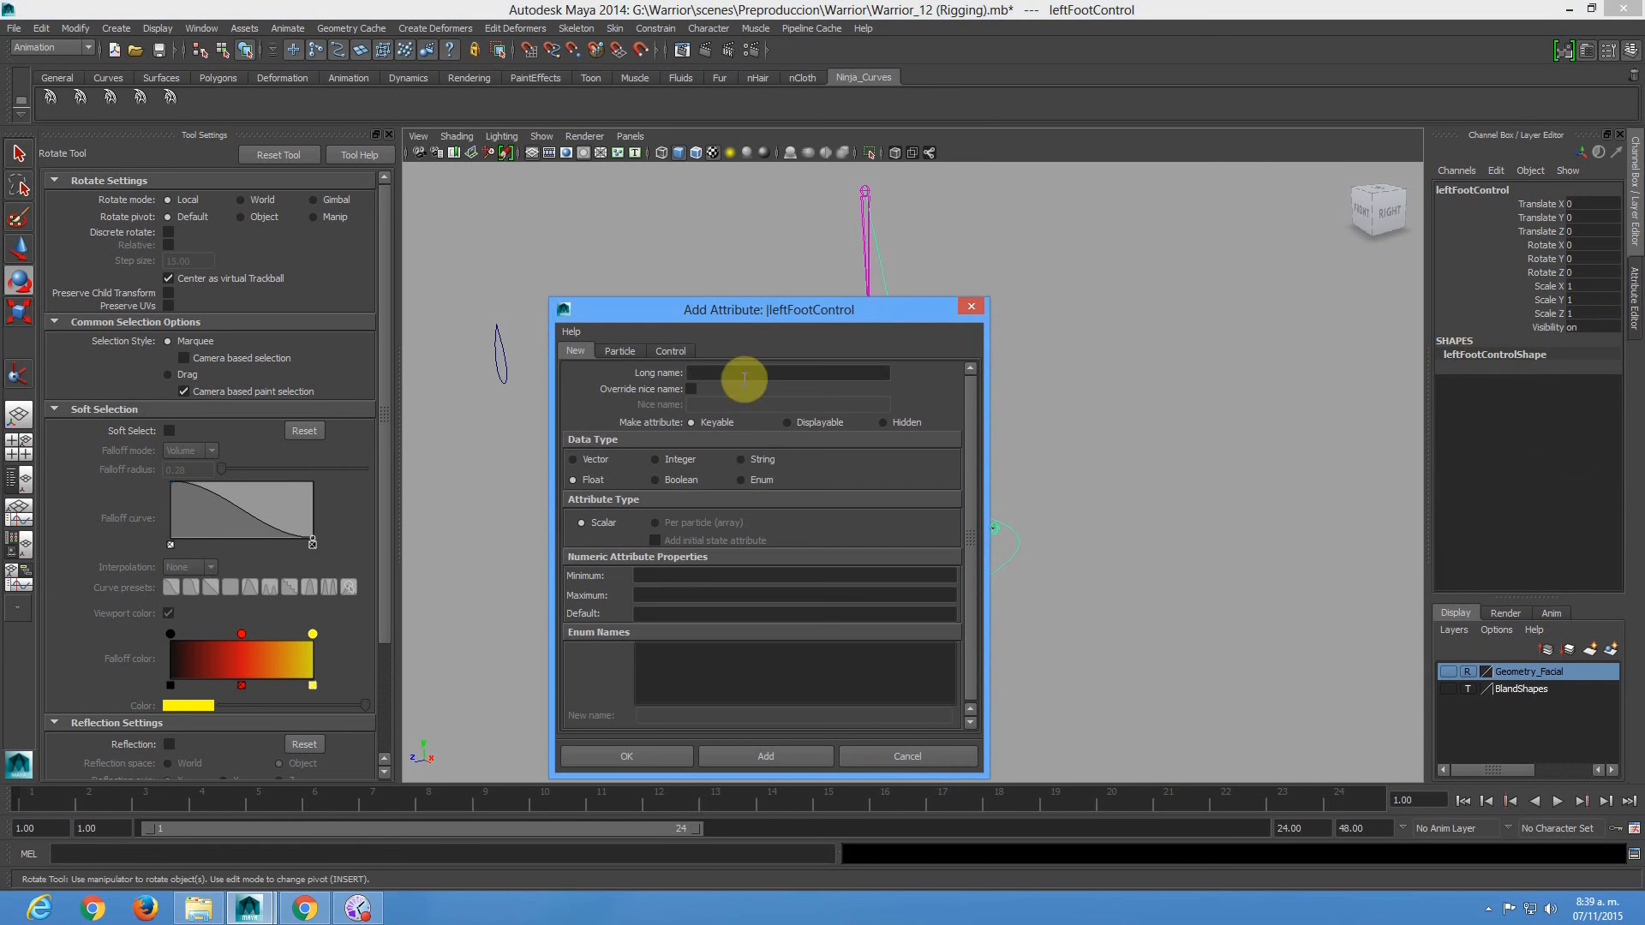
pyautogui.moveTo(714, 307); pyautogui.dragTo(309, 208)
pyautogui.click(375, 294)
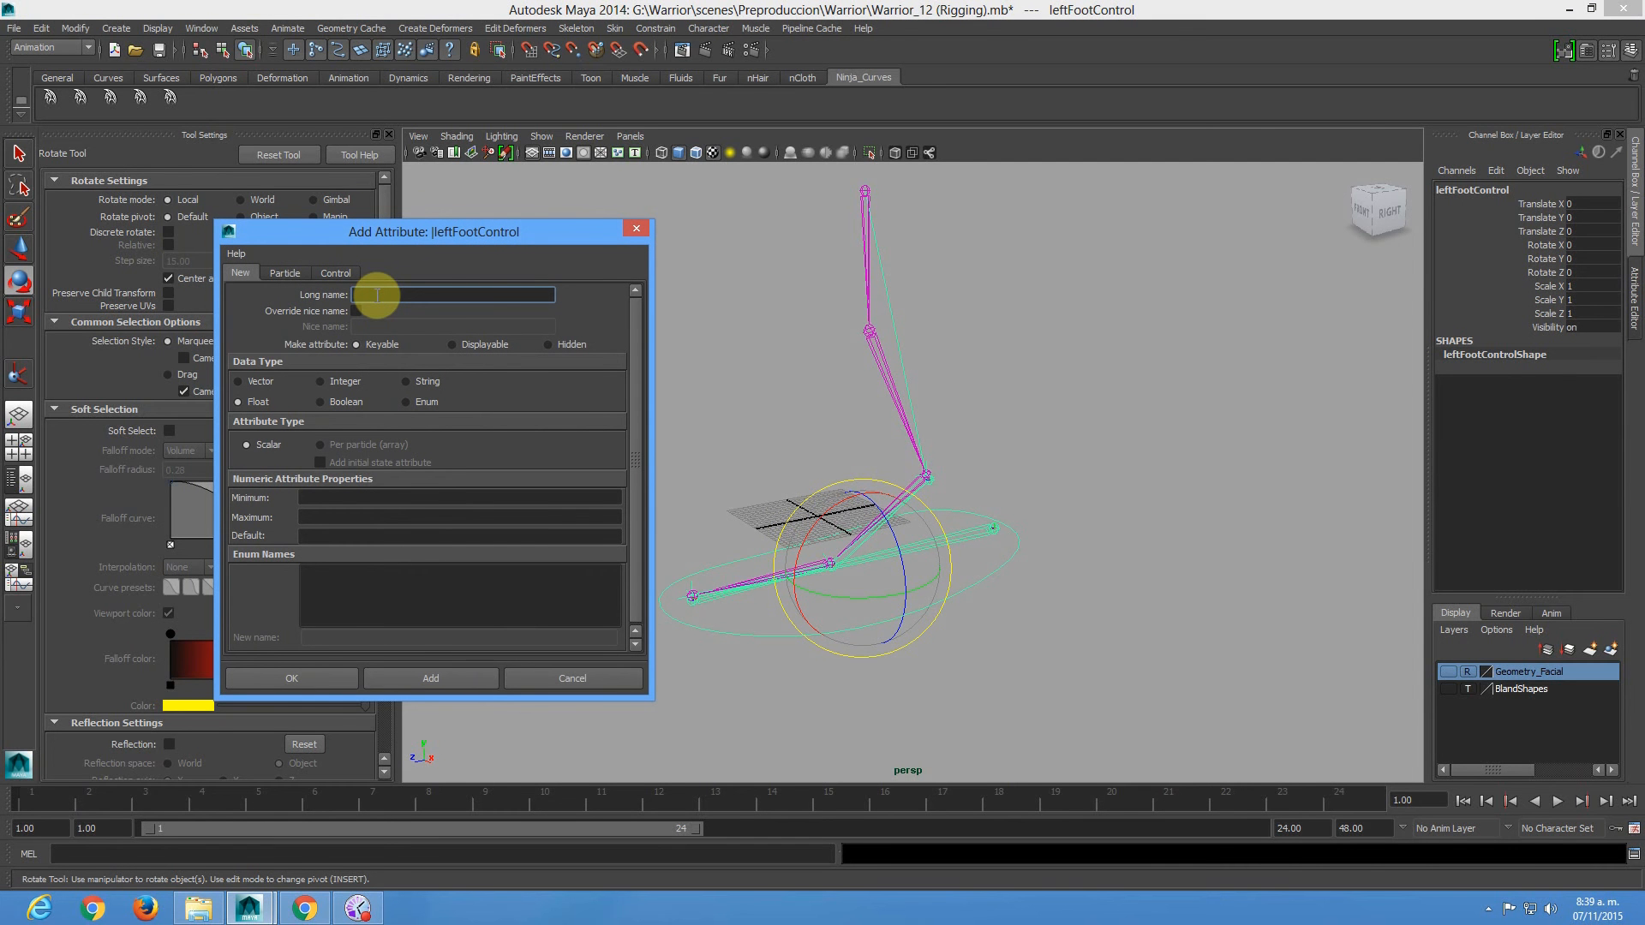
pyautogui.write('footRoll')
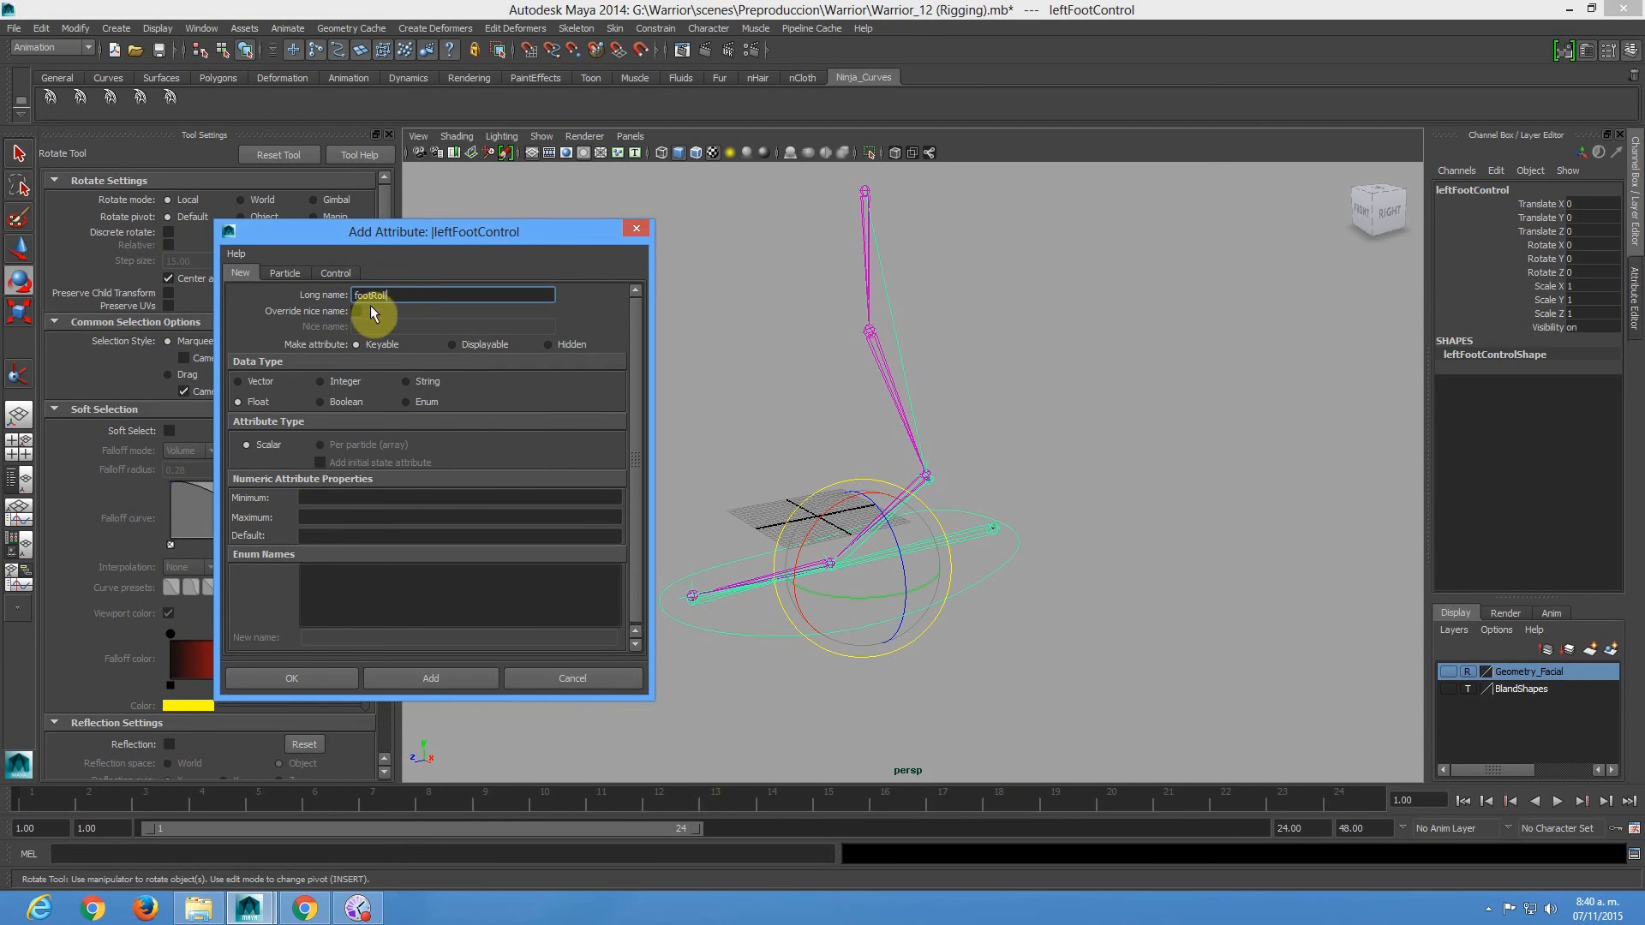
pyautogui.click(323, 497)
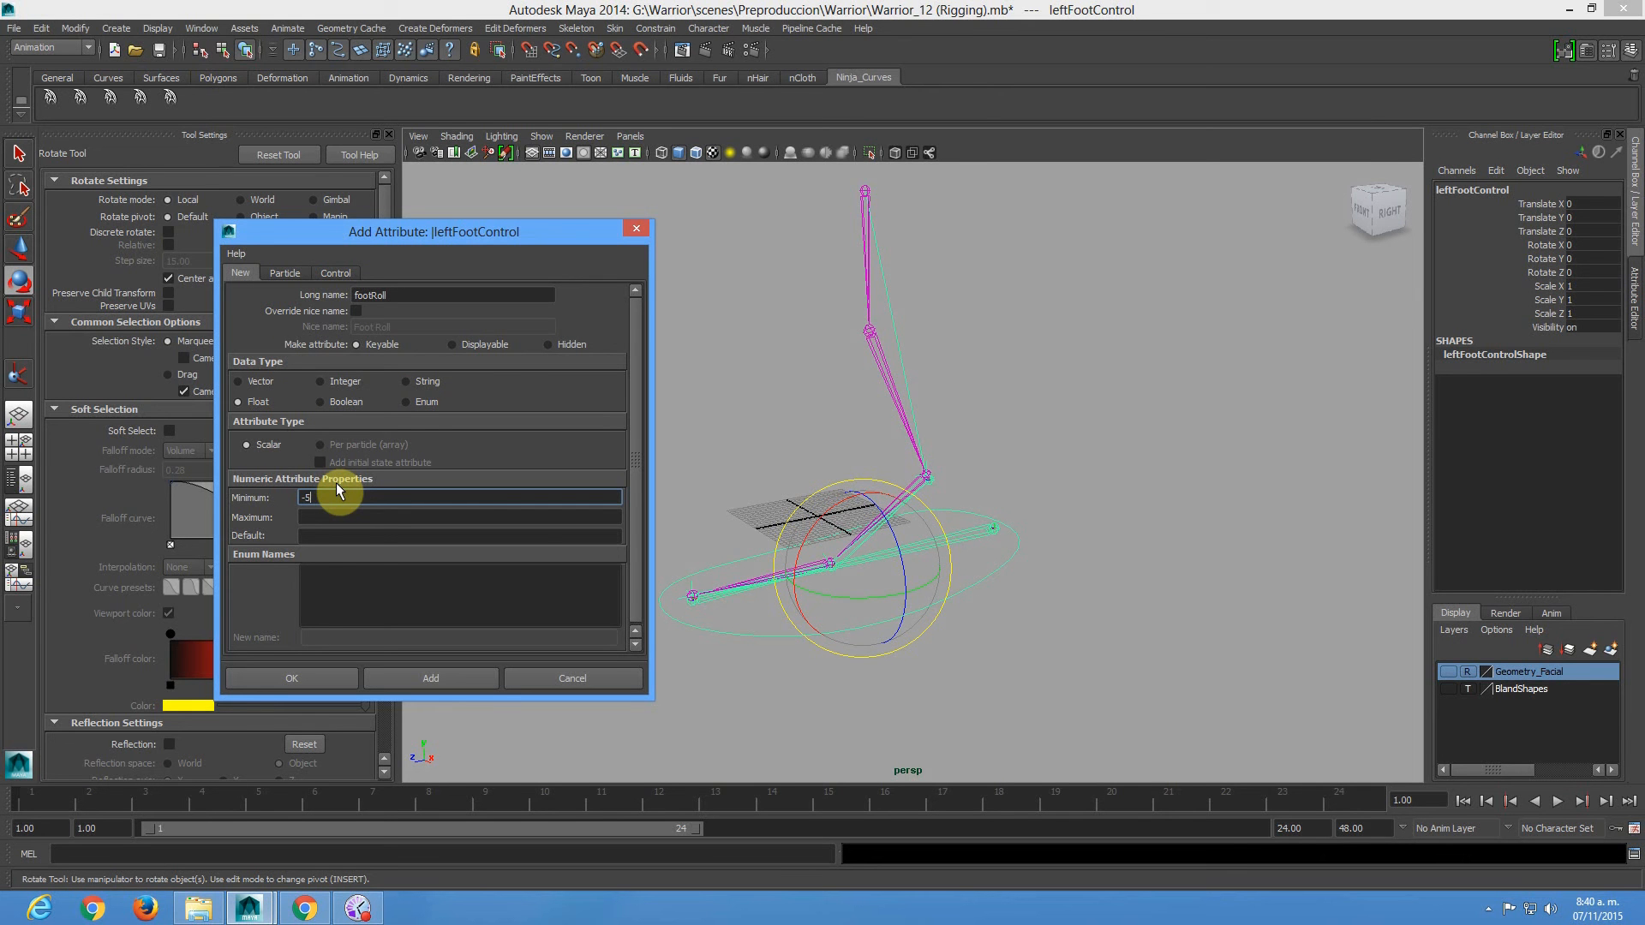
pyautogui.click(354, 518)
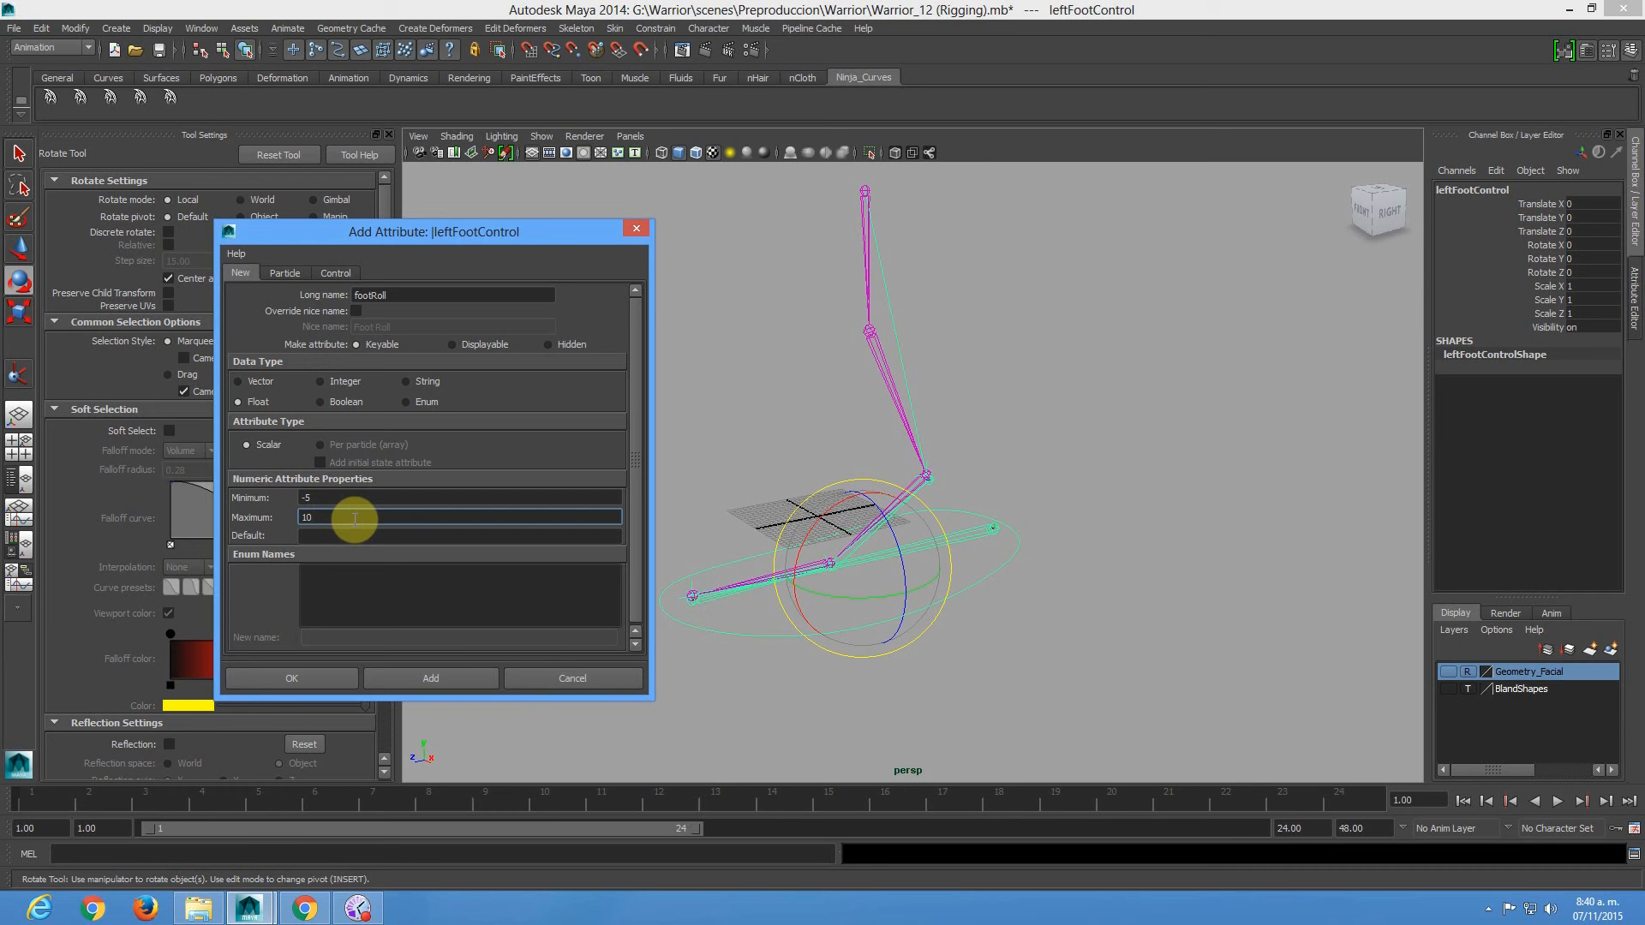
pyautogui.click(341, 536)
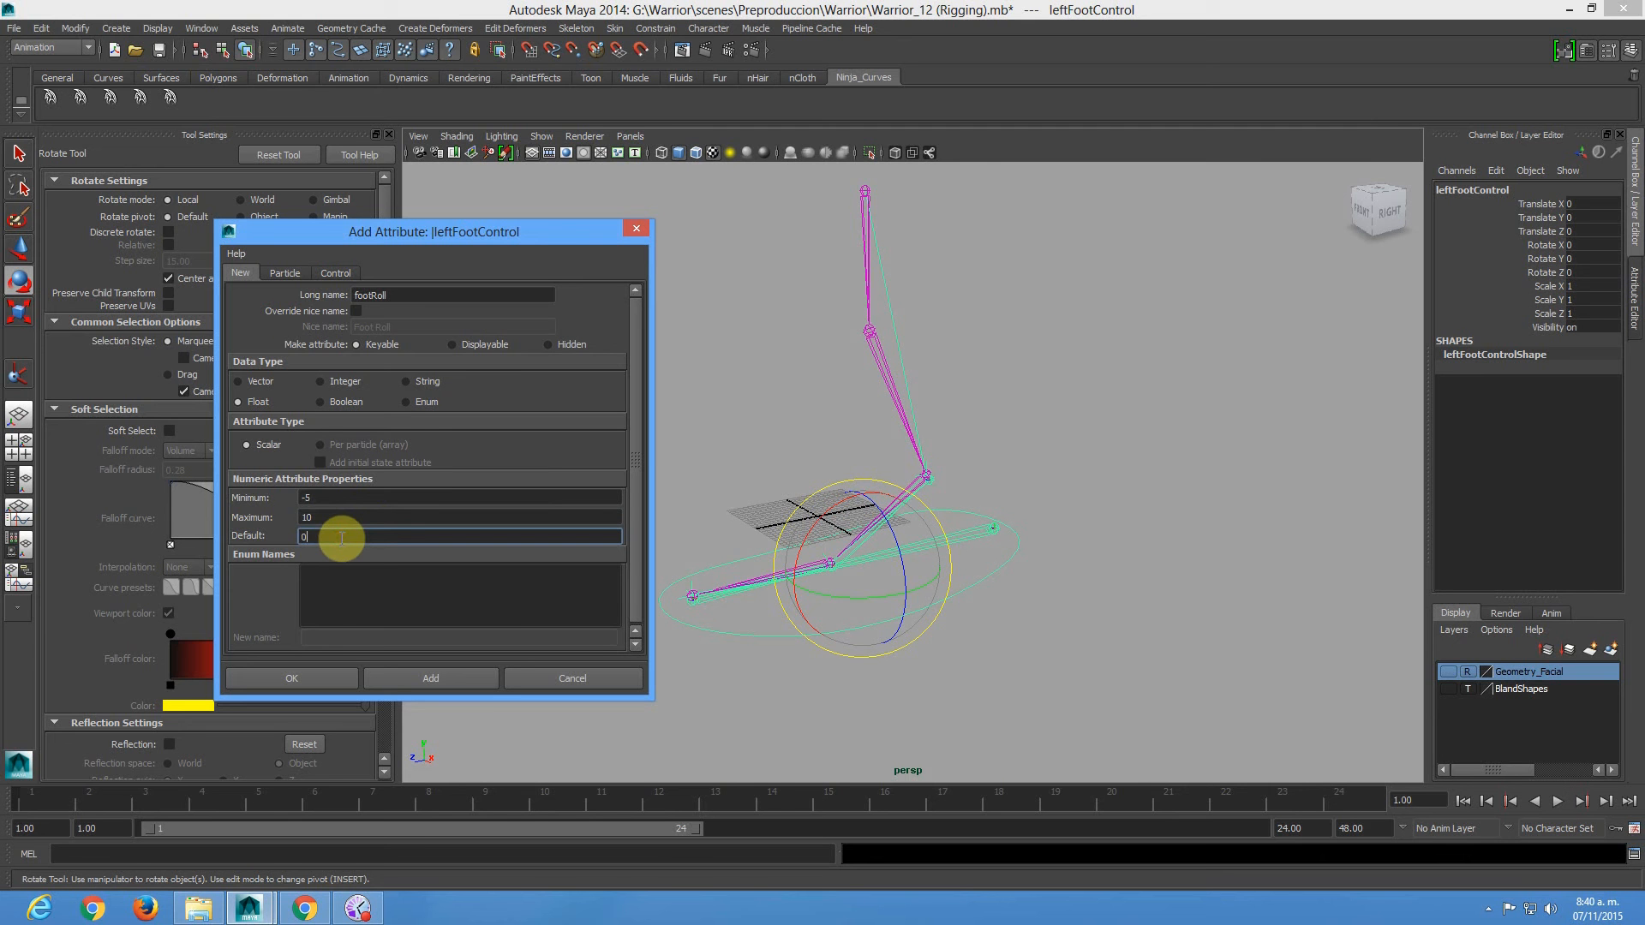
pyautogui.click(296, 674)
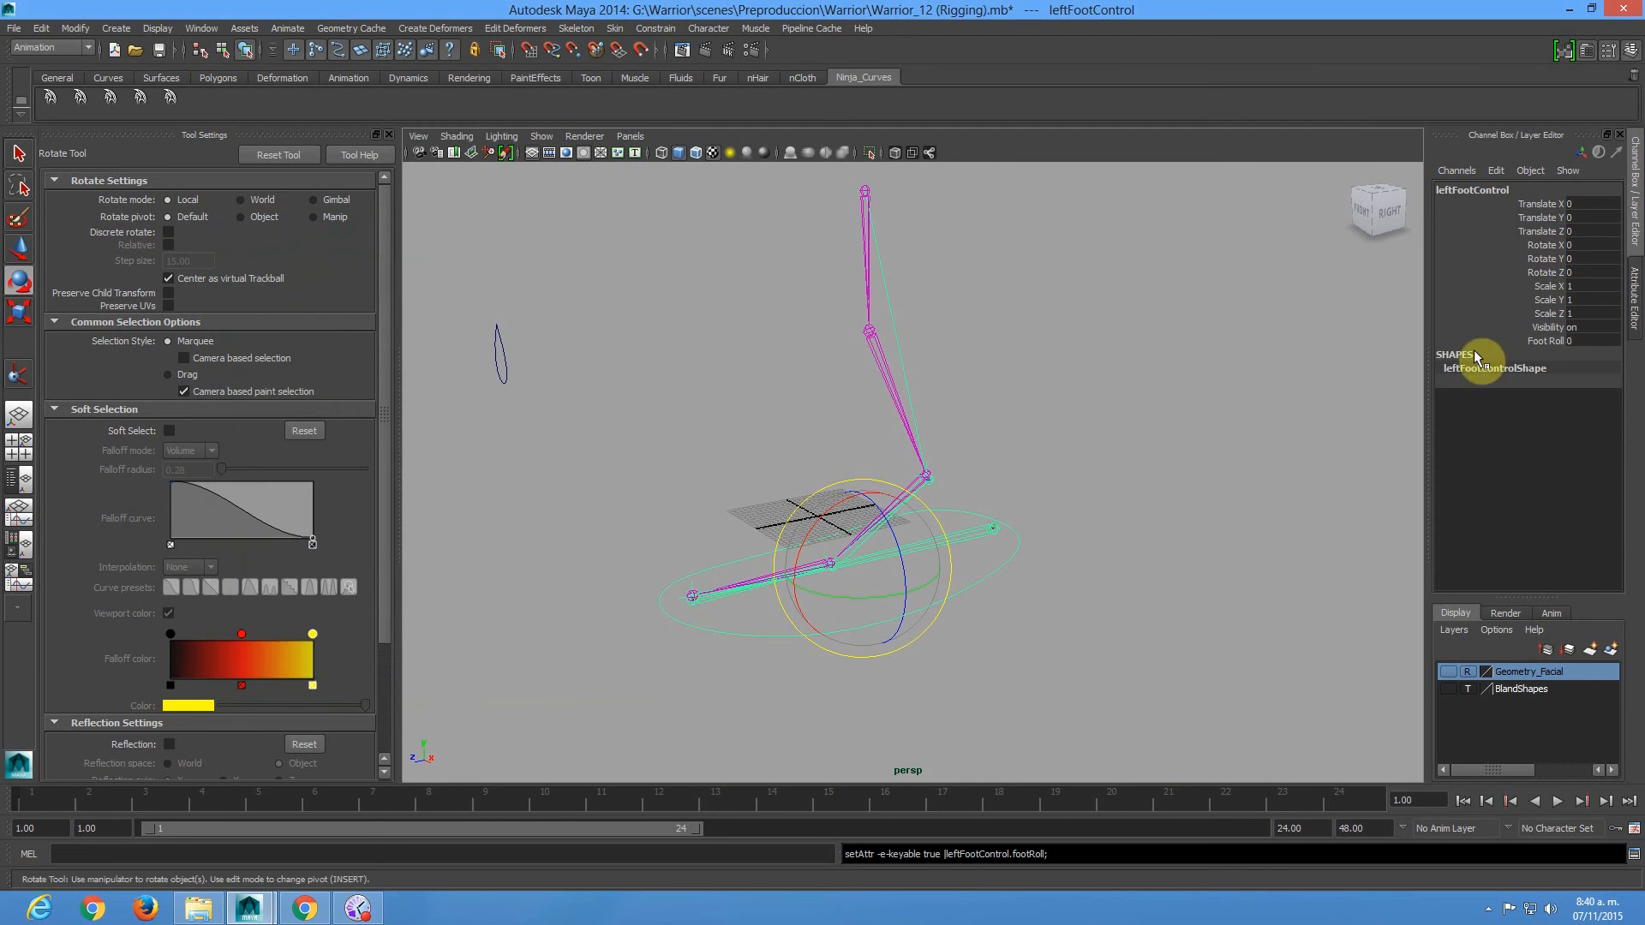
# Switch to Chrome and examine the foot poses in the wlk01.gif walk cycle reference, then return to Maya.
pyautogui.click(304, 908)
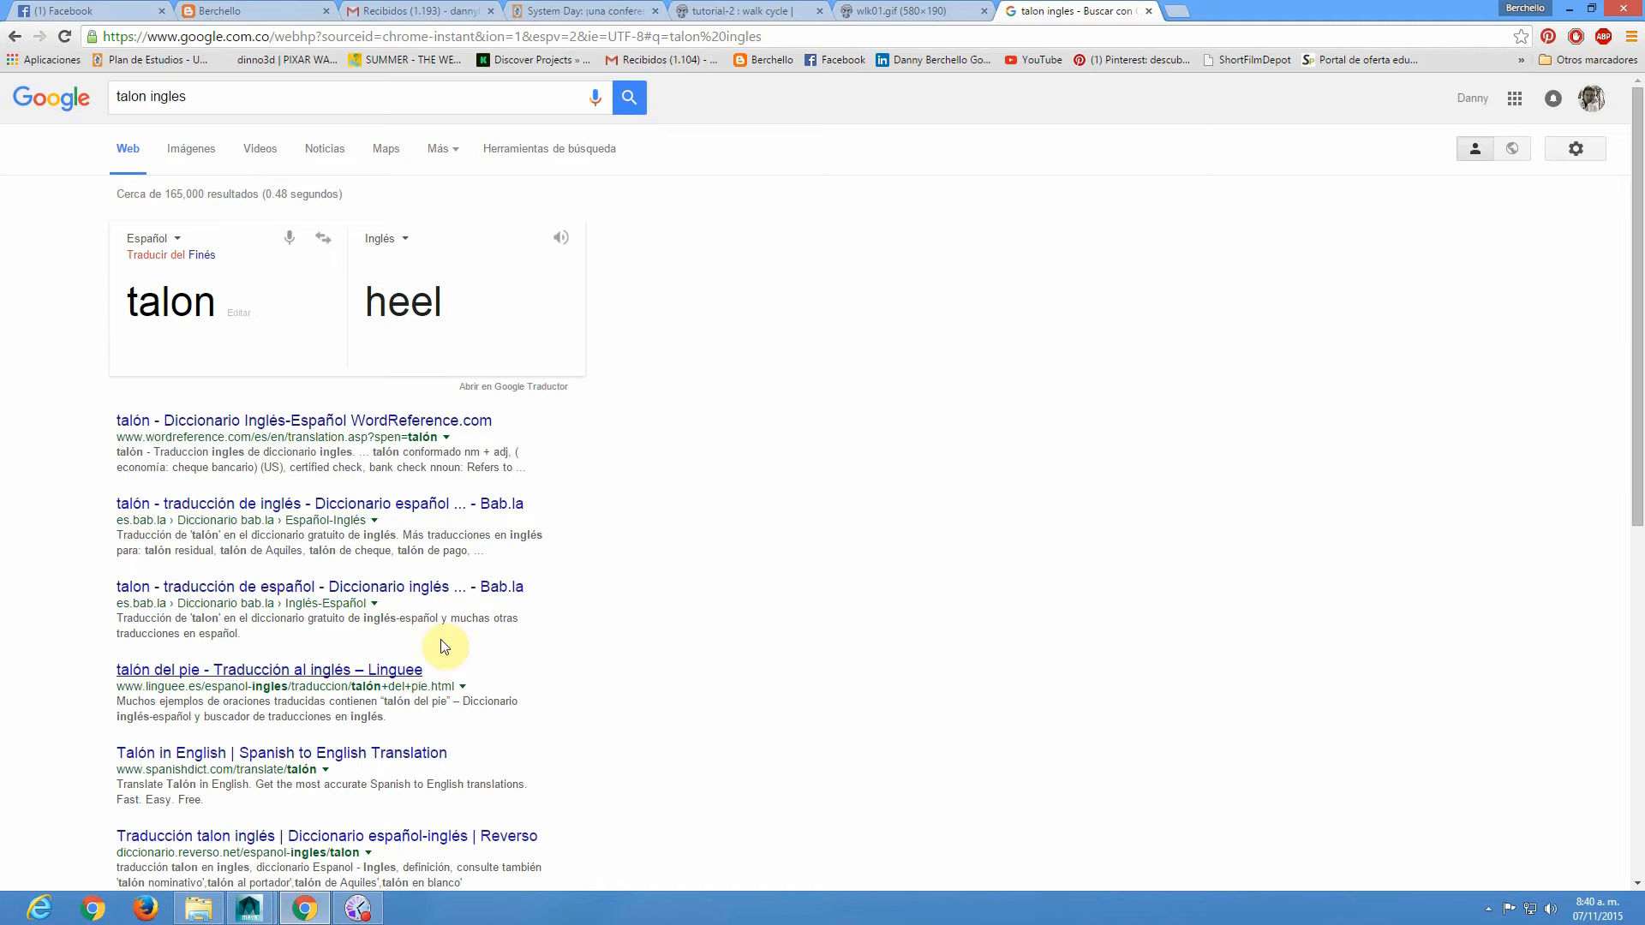
pyautogui.click(914, 12)
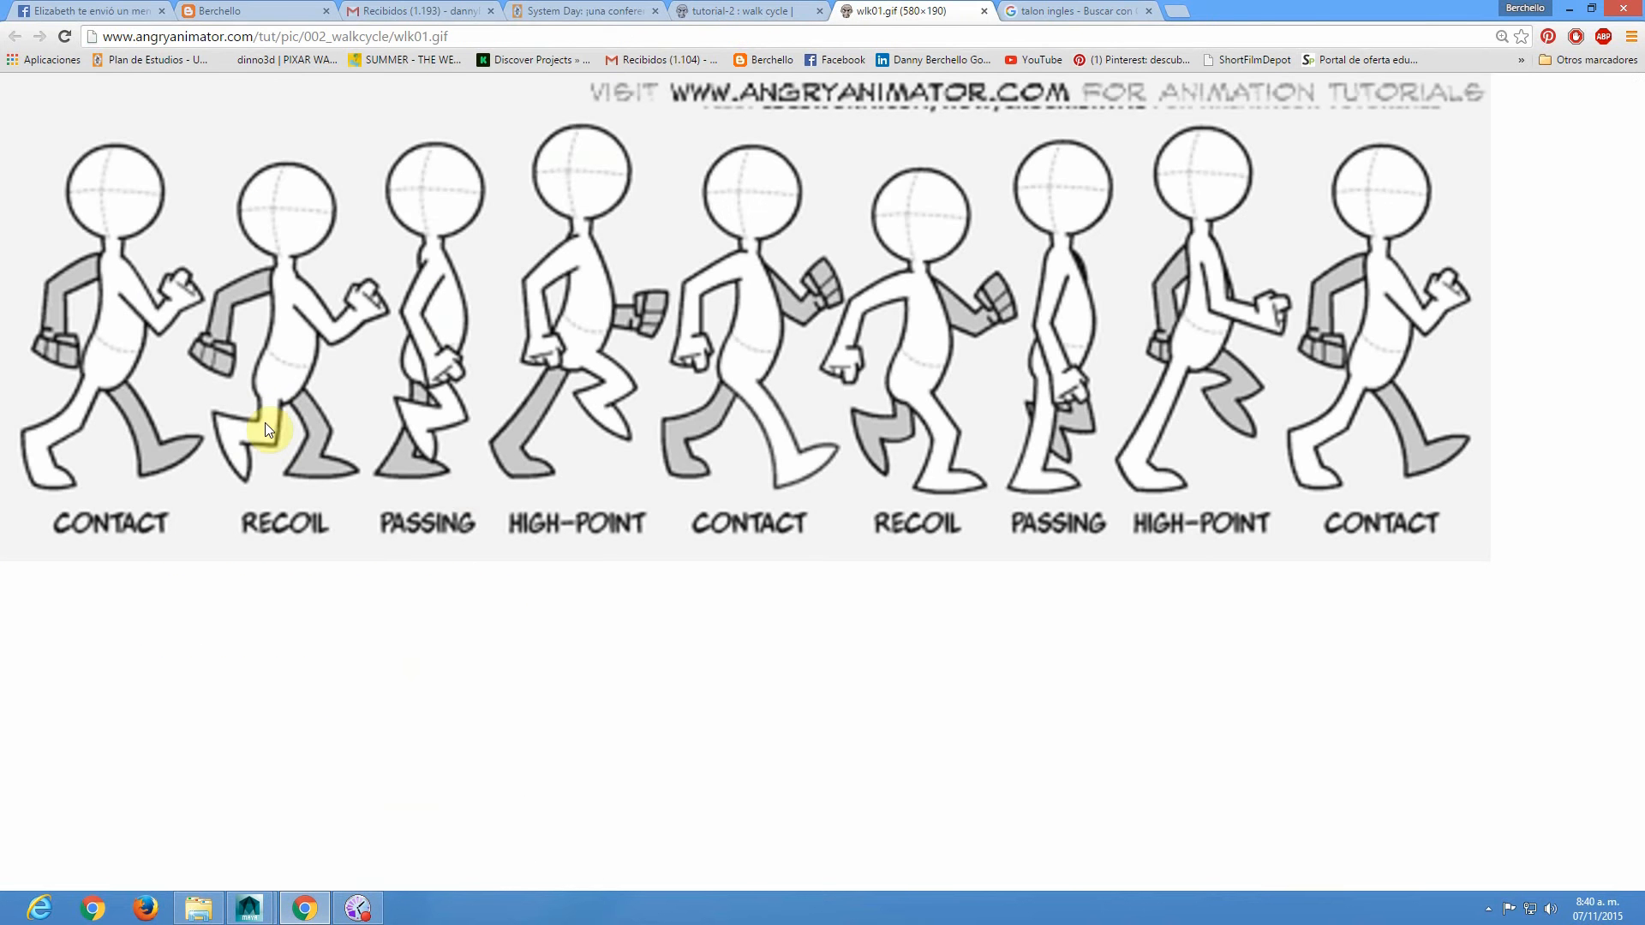
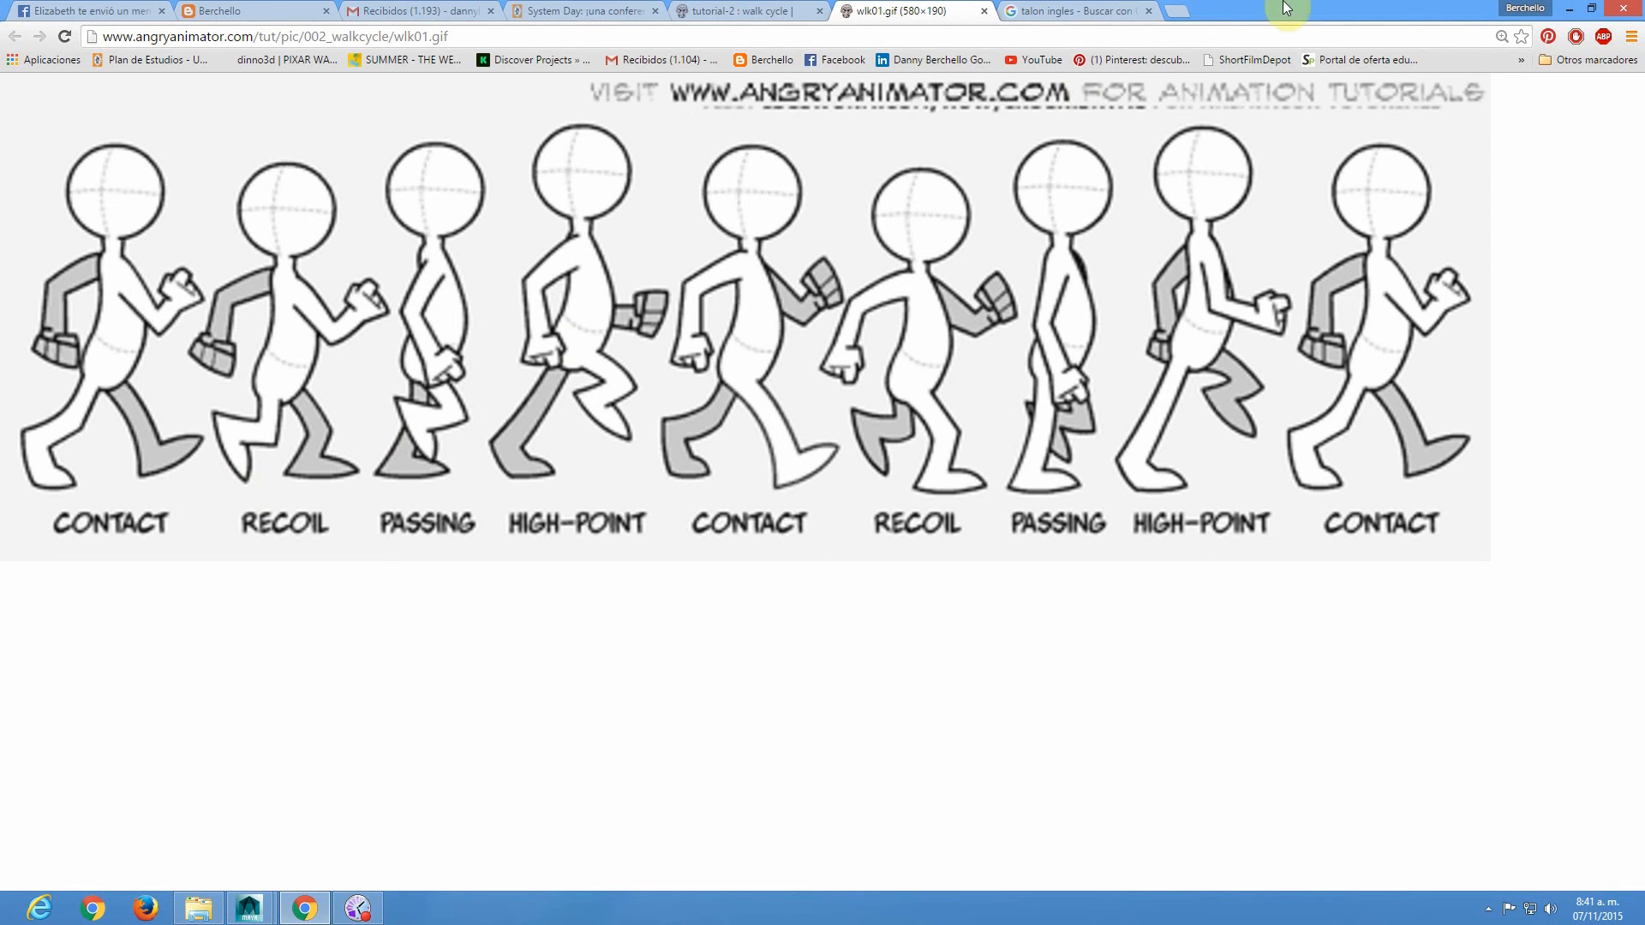
pyautogui.click(1566, 11)
# Open the Set Driven Key setup for the leftFootControl curve.
pyautogui.moveTo(789, 514); pyautogui.dragTo(891, 539)
pyautogui.click(883, 503)
pyautogui.keyDown('alt'); pyautogui.moveTo(669, 480); pyautogui.dragTo(709, 588, button='right'); pyautogui.keyUp('alt')
pyautogui.click(776, 597)
pyautogui.keyDown('alt'); pyautogui.moveTo(807, 620); pyautogui.dragTo(705, 495, button='right'); pyautogui.keyUp('alt')
pyautogui.click(202, 29)
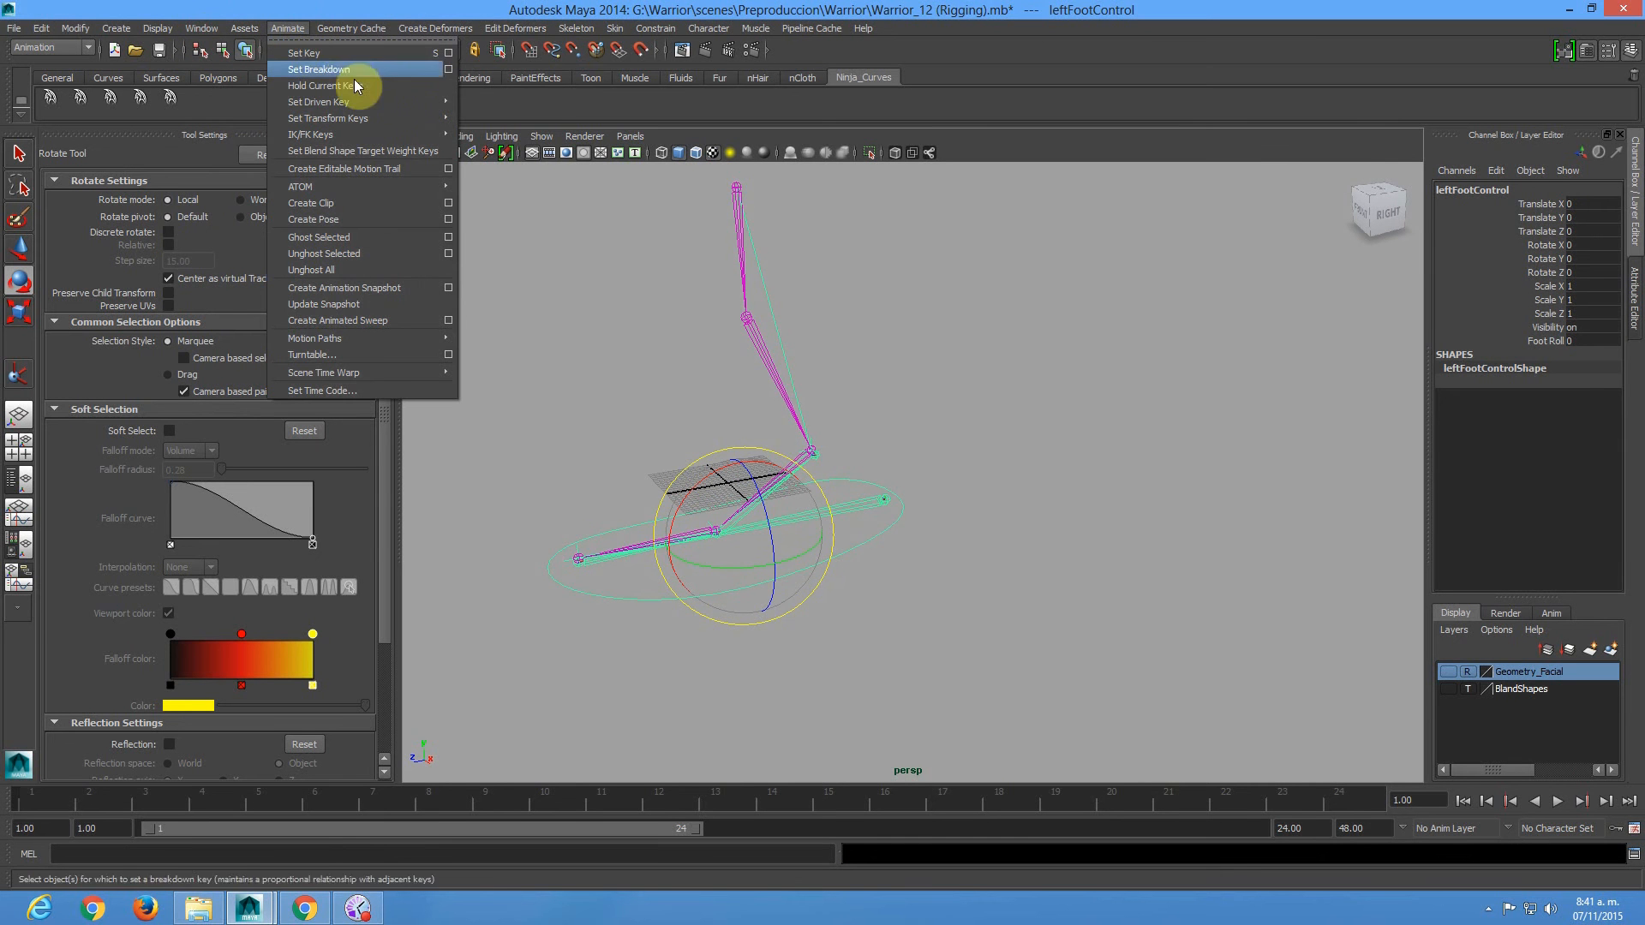
# Open Set Driven Key and load leftFootControl as the driver with its Foot Roll attribute.
pyautogui.click(491, 106)
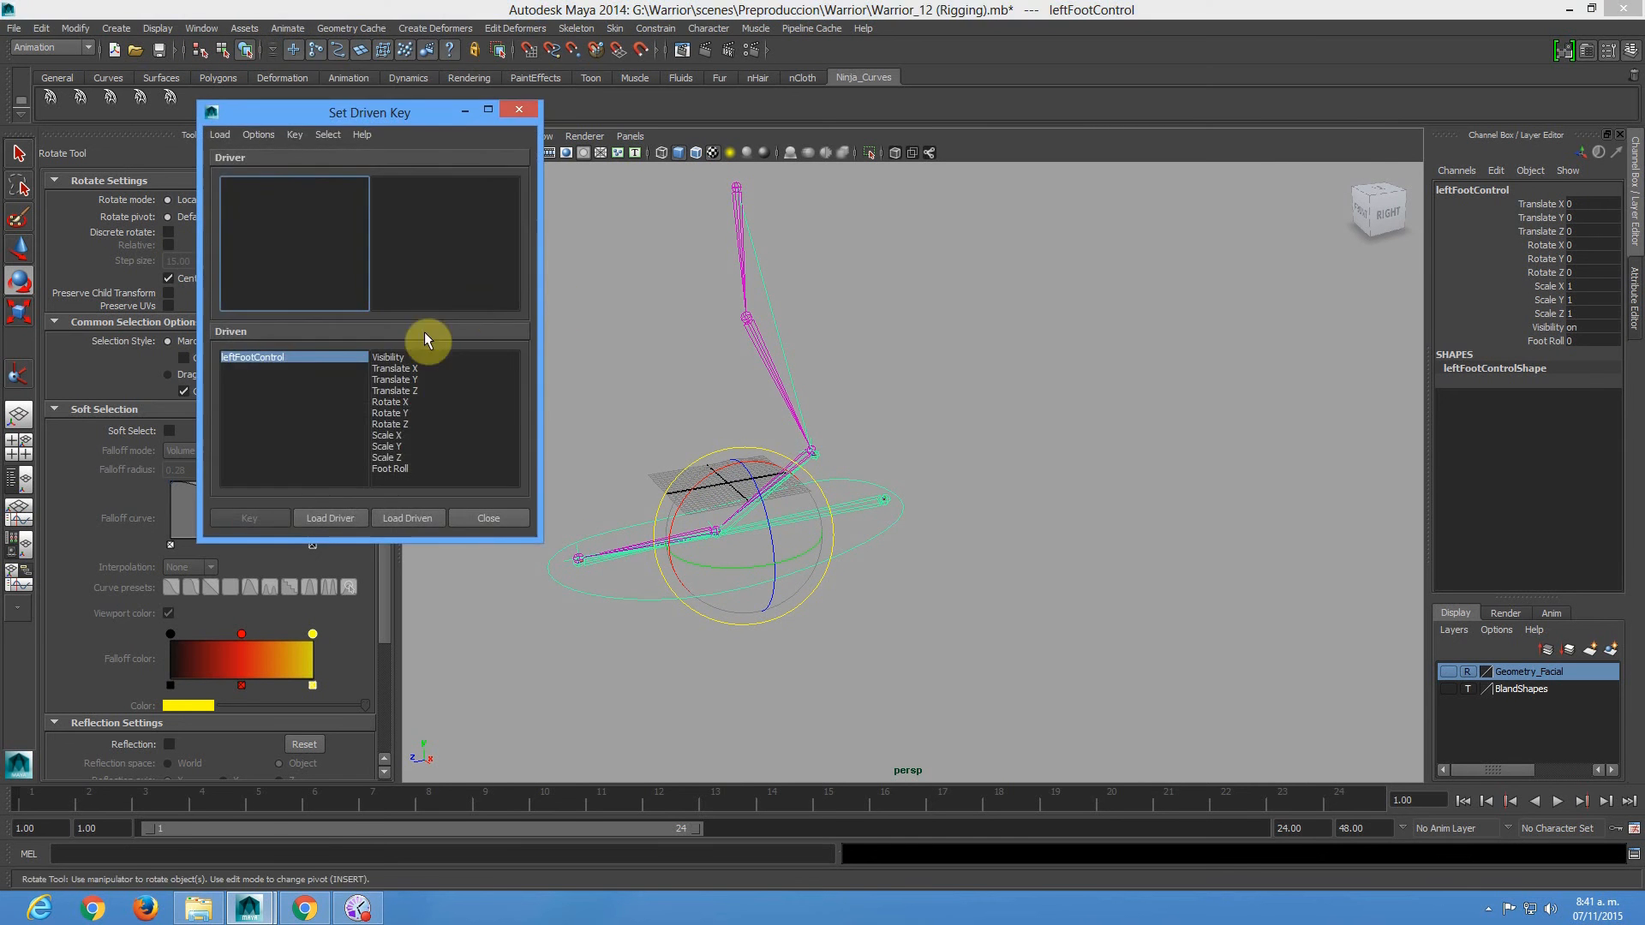
pyautogui.click(340, 517)
pyautogui.click(403, 296)
# Select the leftFootInv, leftToeInv and leftHeelInv joints together in the viewport.
pyautogui.keyDown('alt'); pyautogui.moveTo(767, 374); pyautogui.dragTo(979, 378); pyautogui.keyUp('alt')
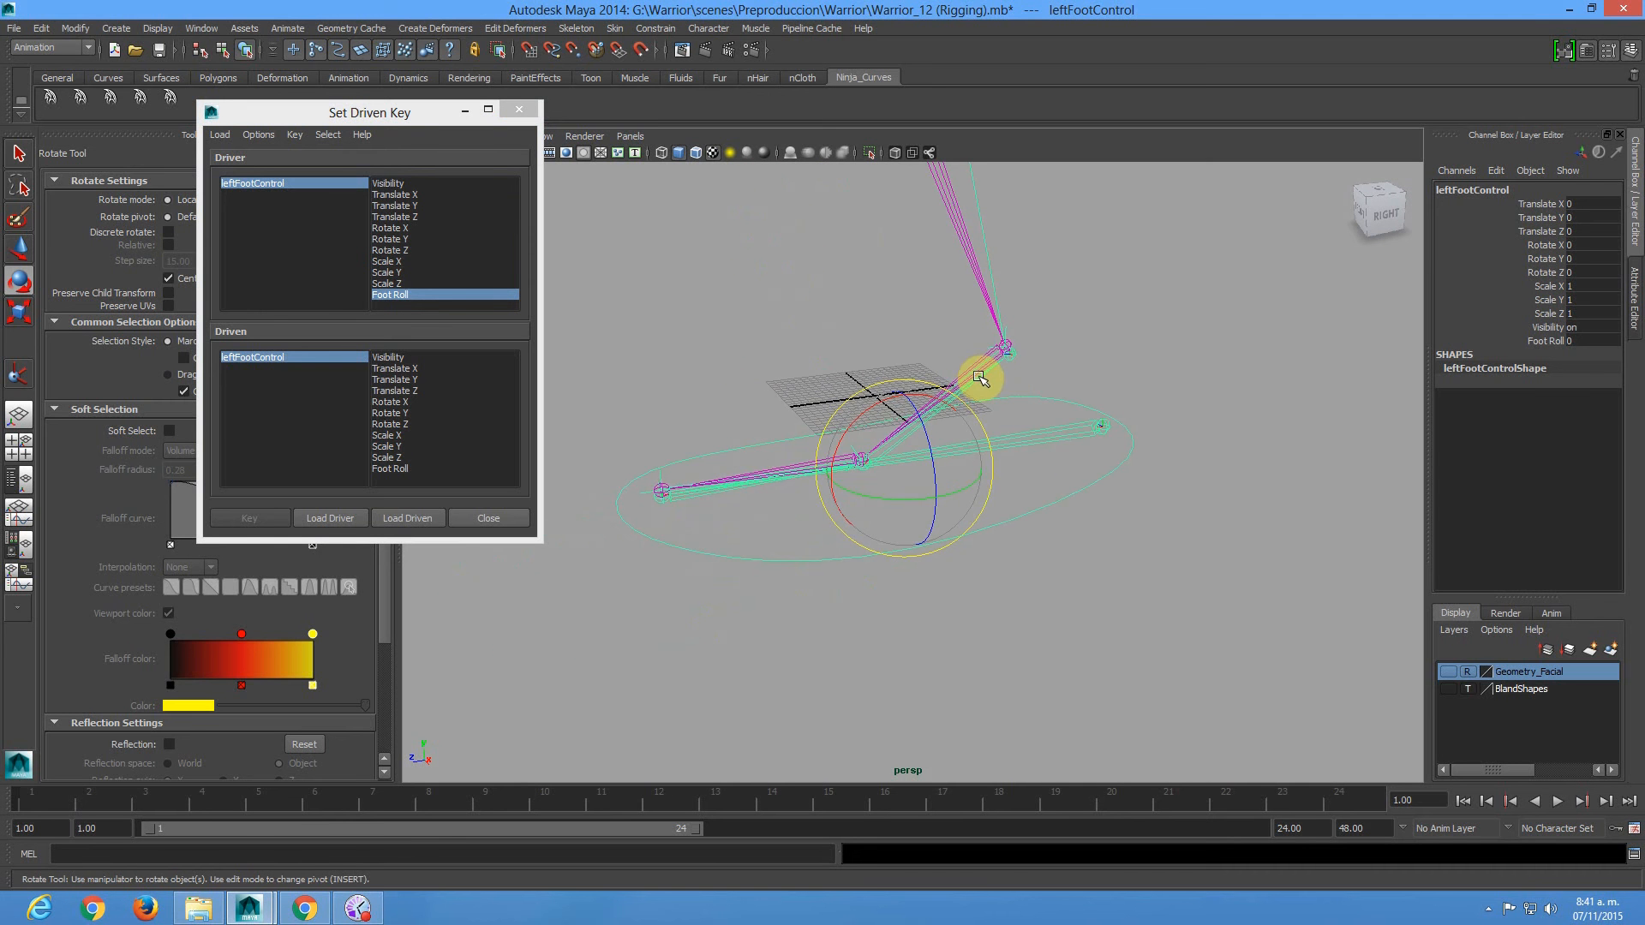
pyautogui.click(982, 378)
pyautogui.keyDown('alt'); pyautogui.moveTo(609, 437); pyautogui.dragTo(771, 599, button='right'); pyautogui.keyUp('alt')
pyautogui.keyDown('alt'); pyautogui.moveTo(717, 528); pyautogui.dragTo(1114, 454, button='middle'); pyautogui.keyUp('alt')
pyautogui.keyDown('alt'); pyautogui.moveTo(917, 422); pyautogui.dragTo(1064, 537, button='right'); pyautogui.keyUp('alt')
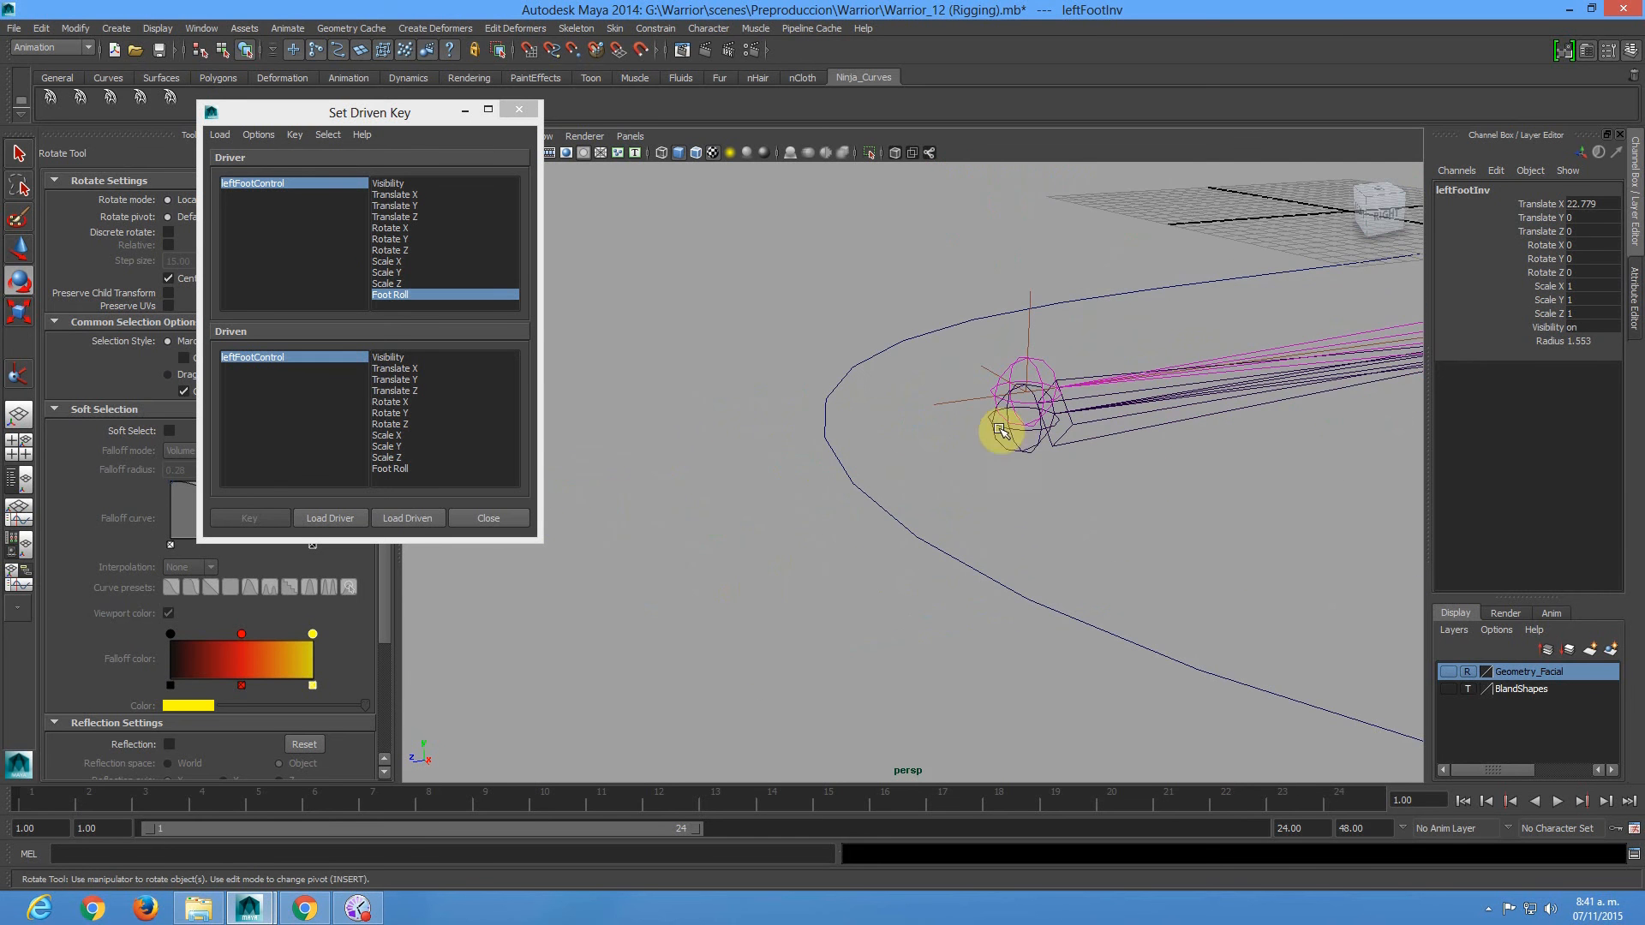
pyautogui.keyDown('shift'); pyautogui.click(1013, 441); pyautogui.keyUp('shift')
pyautogui.keyDown('alt'); pyautogui.moveTo(1313, 455); pyautogui.dragTo(836, 542, button='middle'); pyautogui.keyUp('alt')
pyautogui.keyDown('alt'); pyautogui.moveTo(837, 542); pyautogui.dragTo(1274, 445); pyautogui.keyUp('alt')
pyautogui.keyDown('shift'); pyautogui.click(1182, 444); pyautogui.keyUp('shift')
# Try rotating the three selected inverse foot joints about Z by about 22 degrees, and undo the rotation.
pyautogui.keyDown('alt'); pyautogui.moveTo(1257, 558); pyautogui.dragTo(989, 462, button='right'); pyautogui.keyUp('alt')
pyautogui.moveTo(994, 420); pyautogui.dragTo(1067, 398)
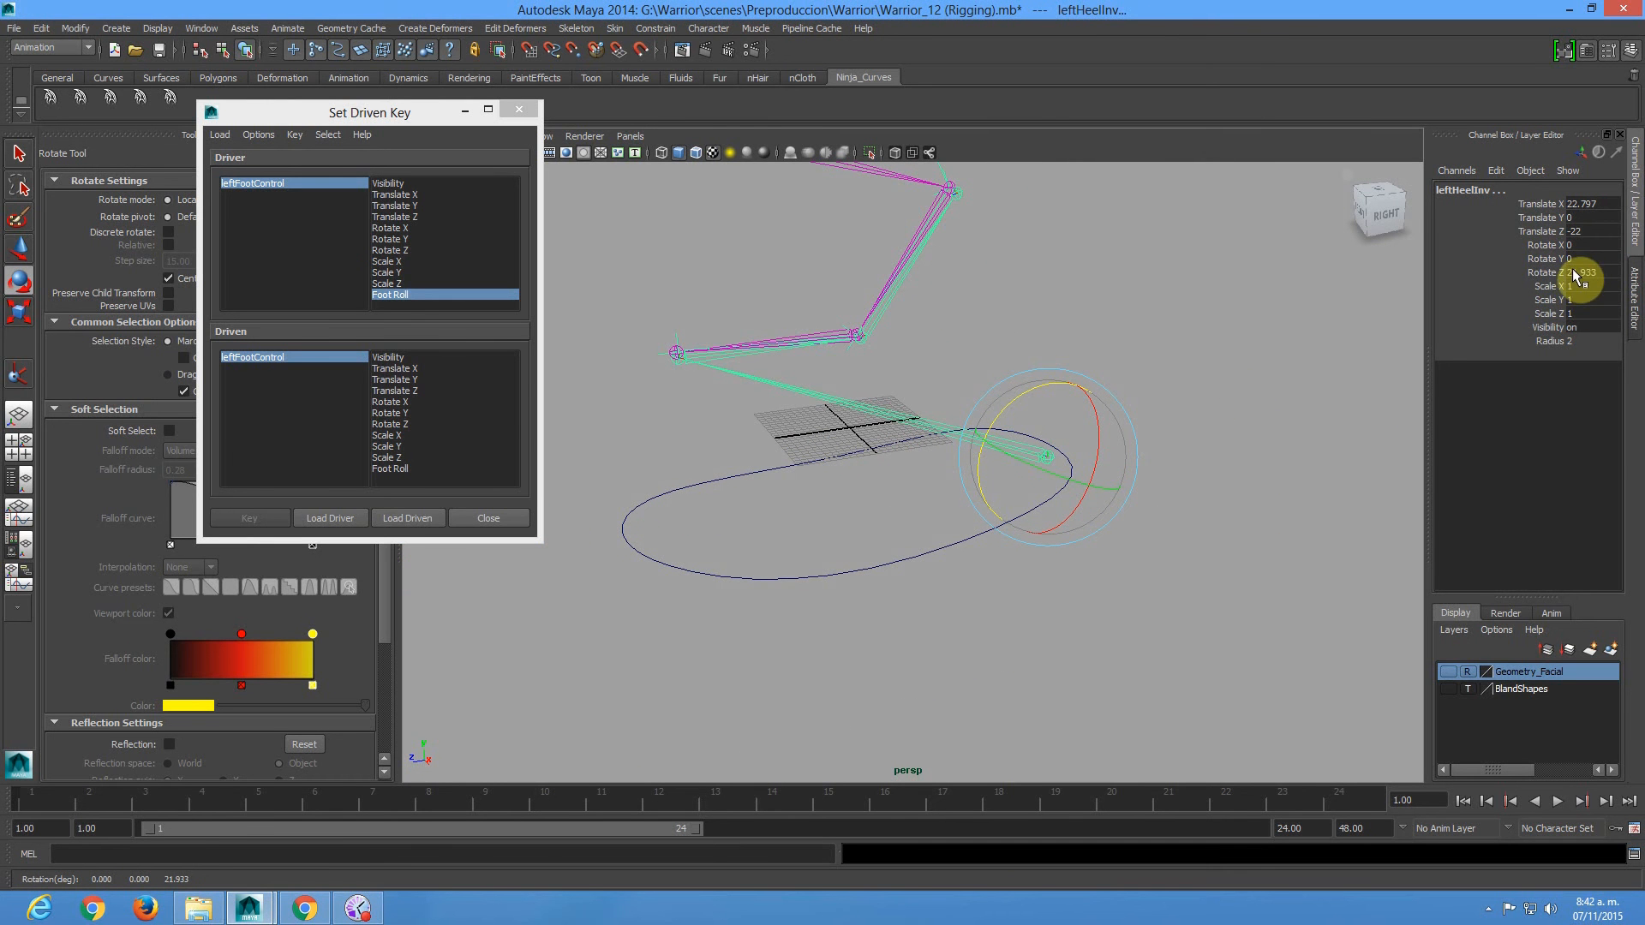
pyautogui.hotkey('ctrl', 'z')
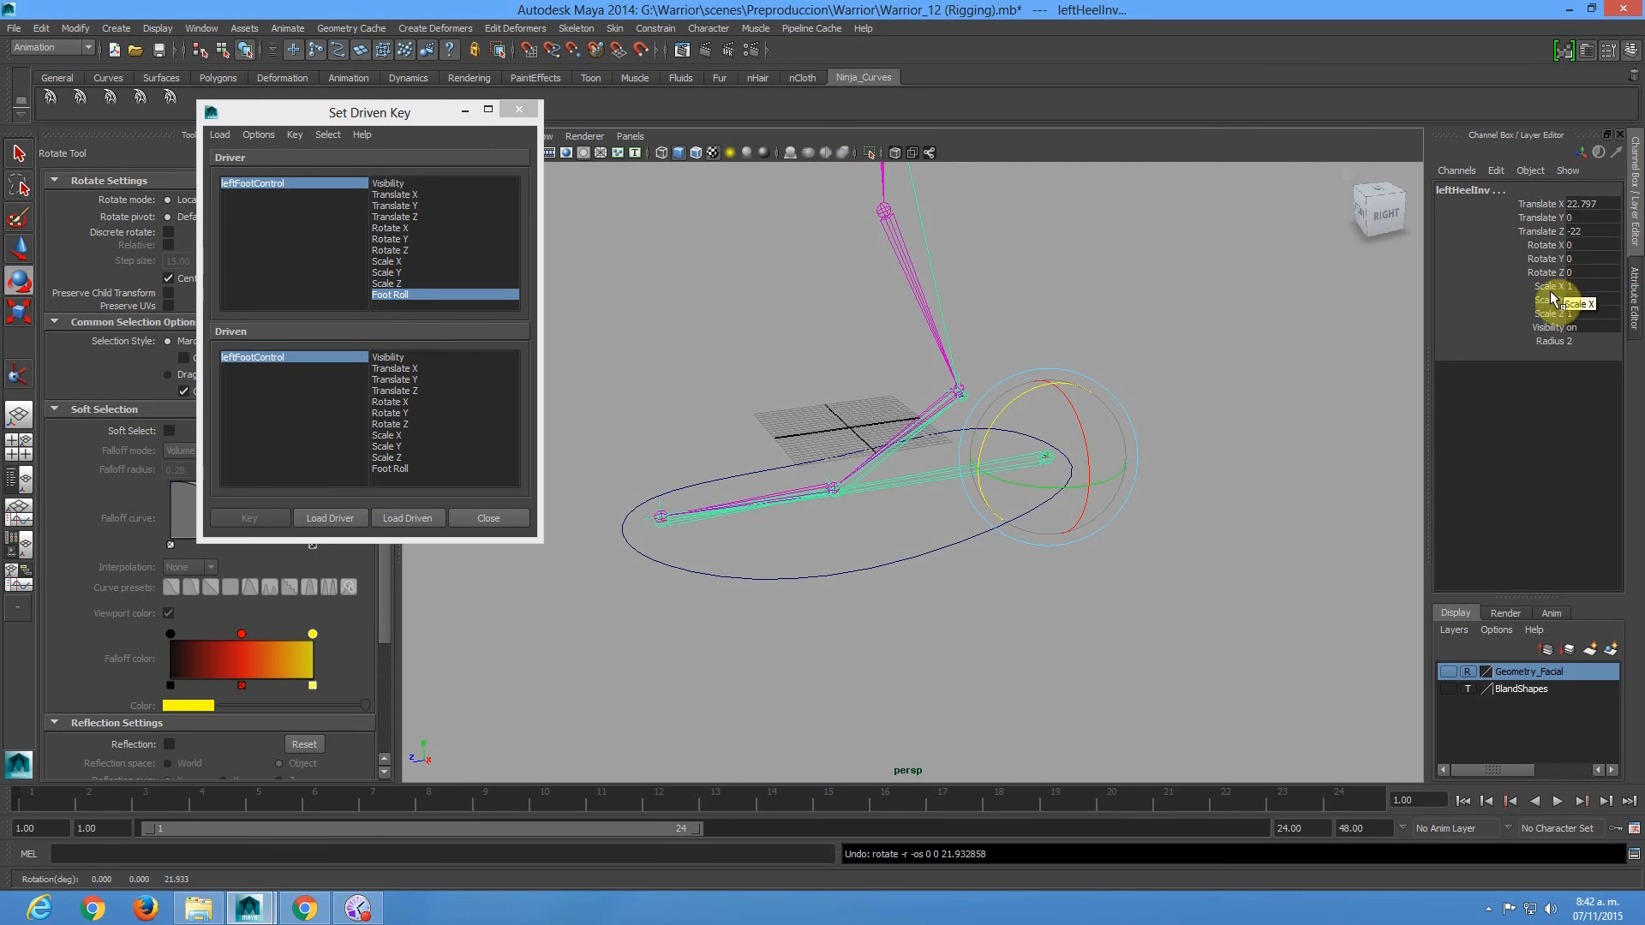
# Load the three inverse joints as driven objects, select all of them and choose their Rotate Z attribute.
pyautogui.keyDown('alt'); pyautogui.moveTo(787, 420); pyautogui.dragTo(781, 454, button='middle'); pyautogui.keyUp('alt')
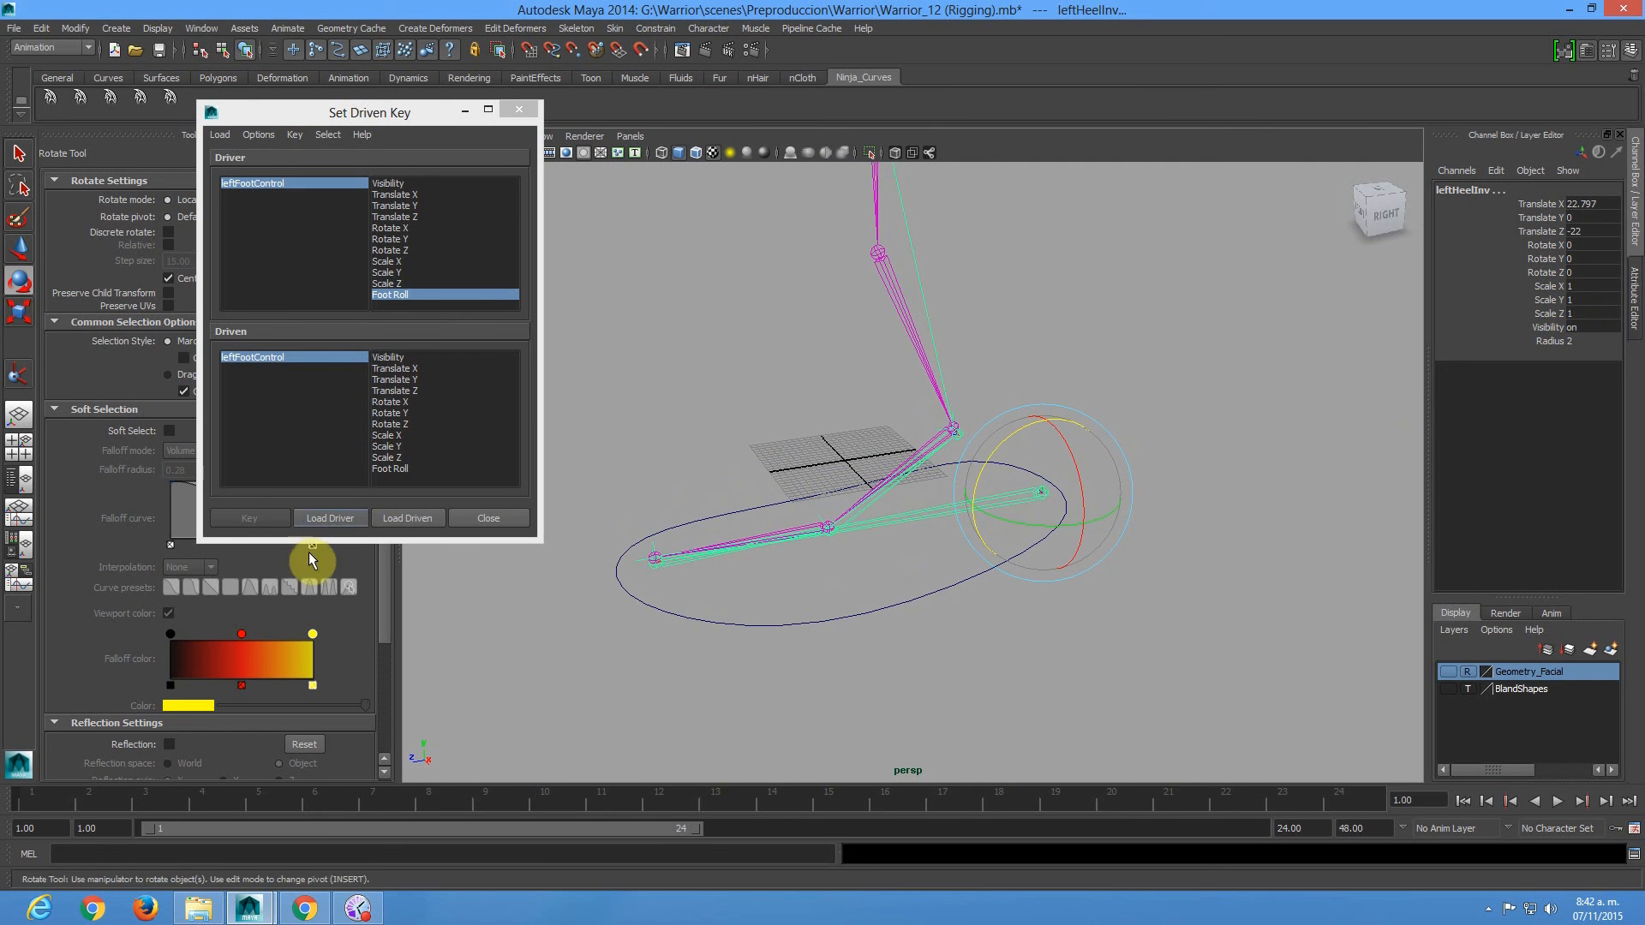
pyautogui.click(415, 518)
pyautogui.click(243, 357)
pyautogui.keyDown('shift'); pyautogui.click(255, 379); pyautogui.keyUp('shift')
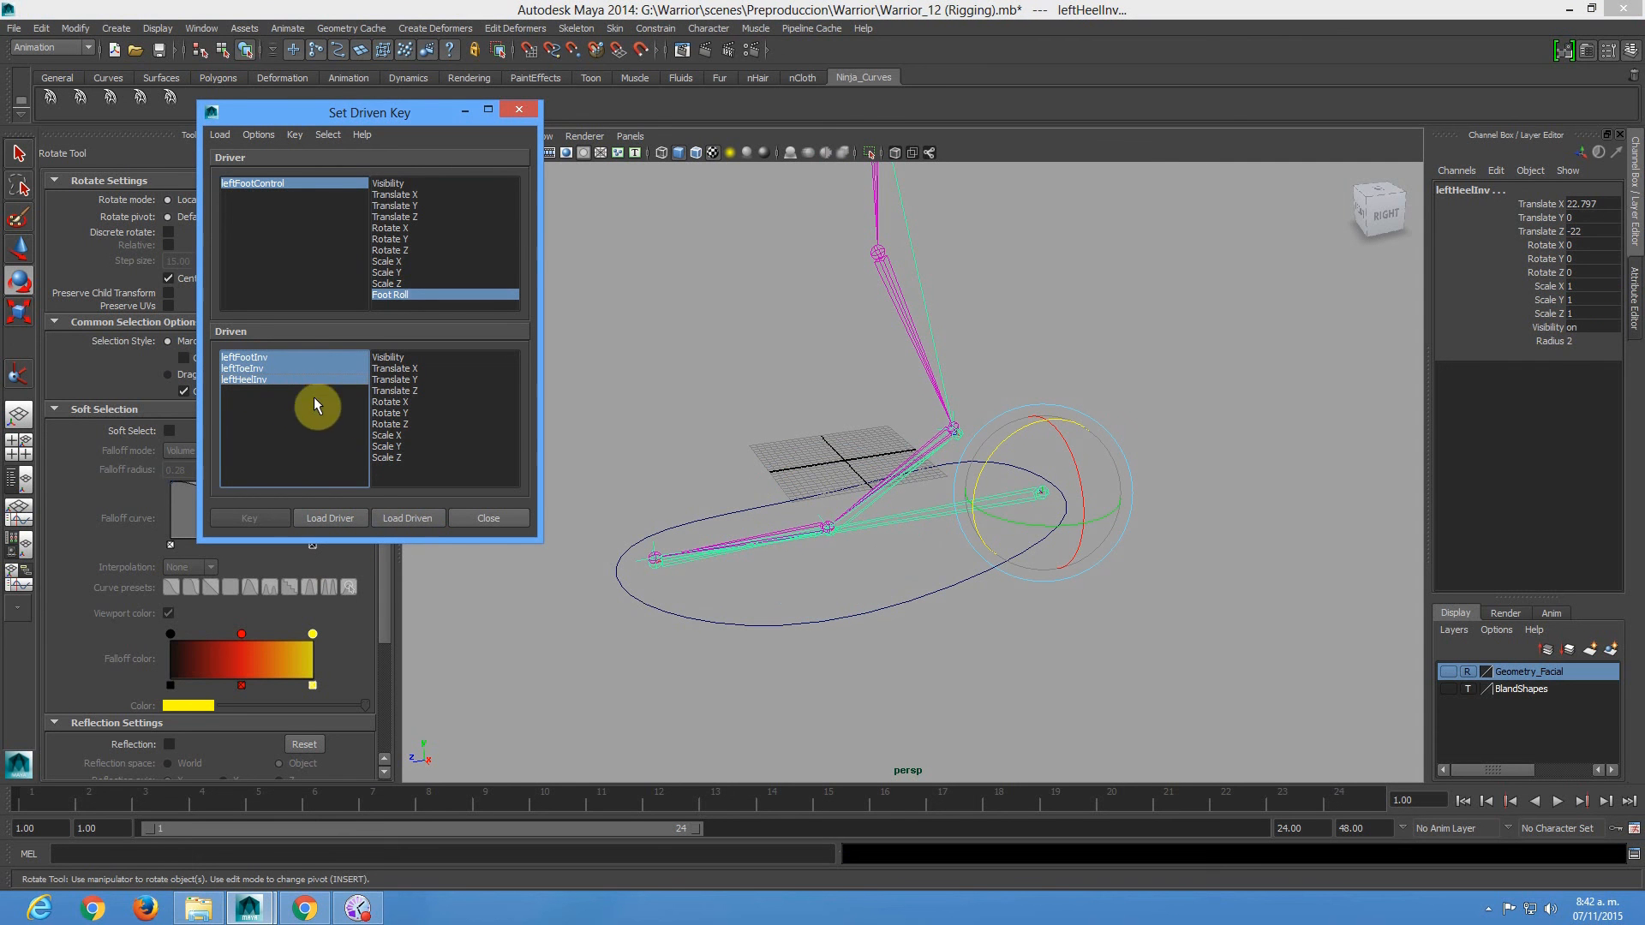
pyautogui.click(402, 425)
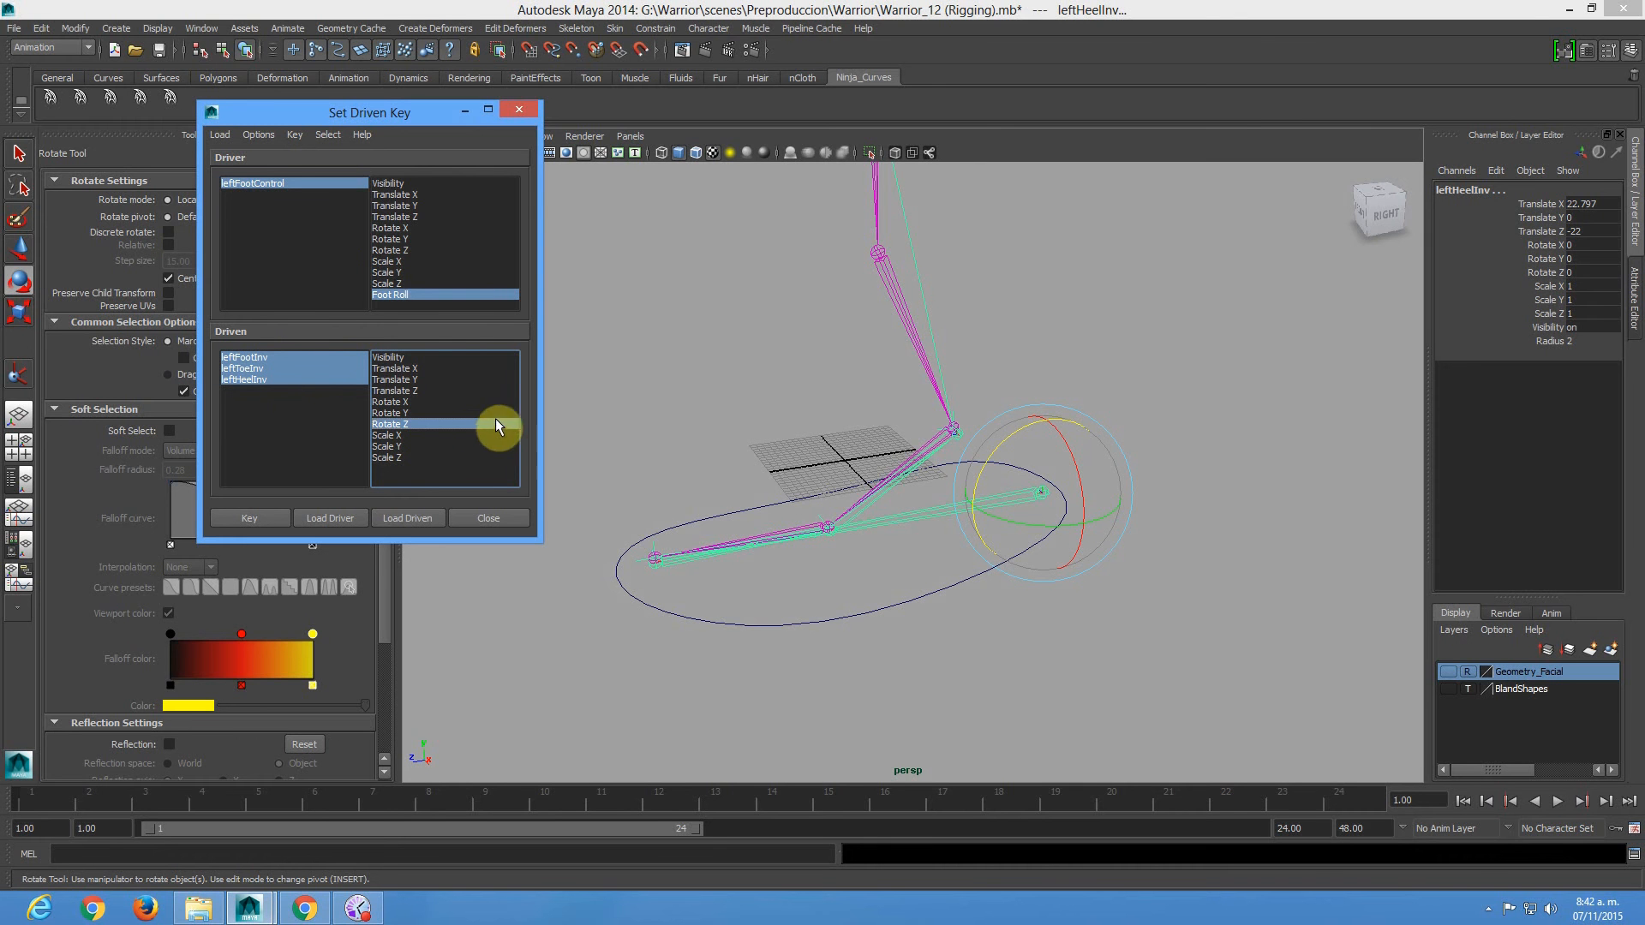
# Select leftFootControl and key the driven joints' Rotate Z at Foot Roll 0.
pyautogui.keyDown('alt'); pyautogui.moveTo(1144, 335); pyautogui.dragTo(882, 580); pyautogui.keyUp('alt')
pyautogui.click(908, 618)
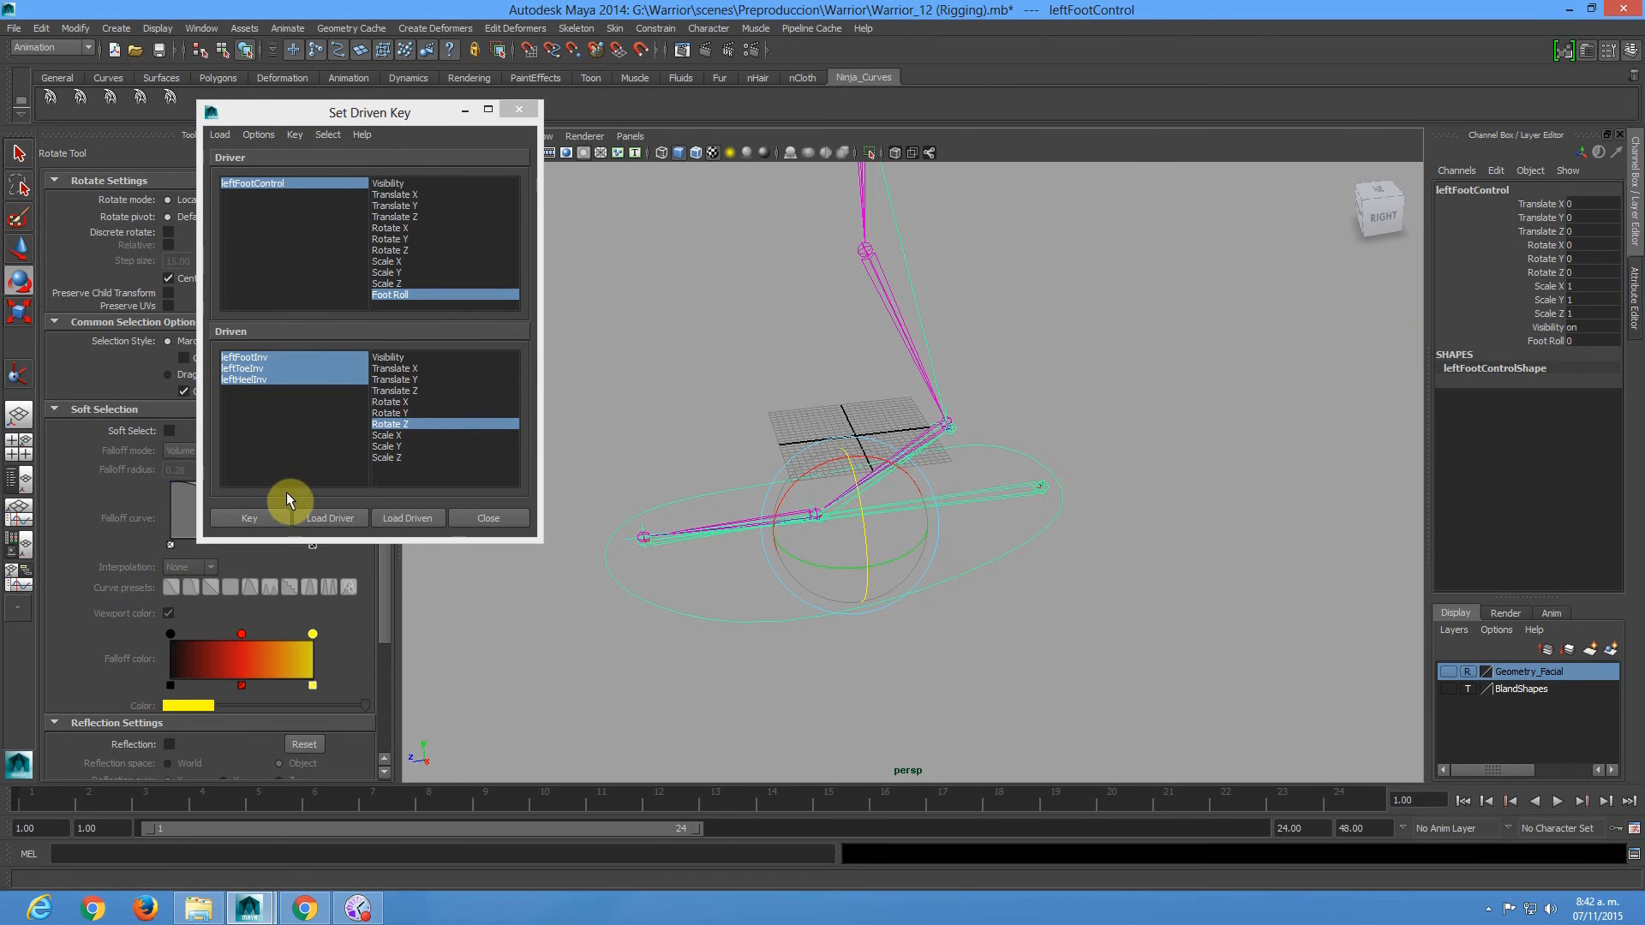
pyautogui.click(259, 518)
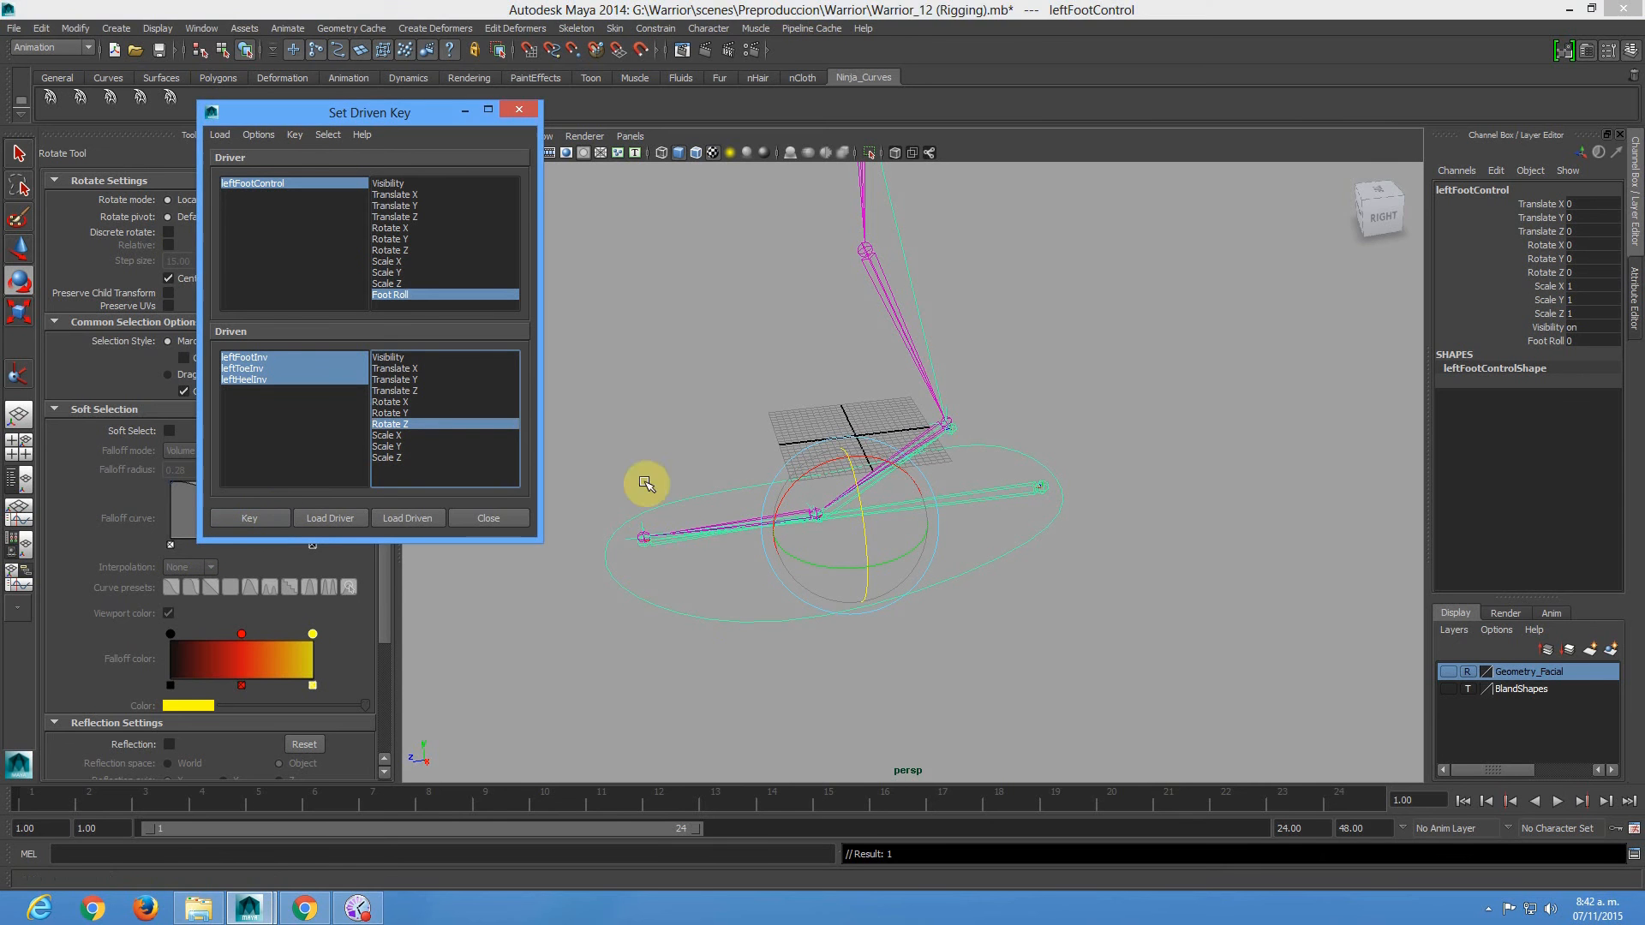
# Set leftFootControl's Foot Roll to -5.
pyautogui.keyDown('alt'); pyautogui.moveTo(929, 402); pyautogui.dragTo(895, 410, button='middle'); pyautogui.keyUp('alt')
pyautogui.click(1583, 341)
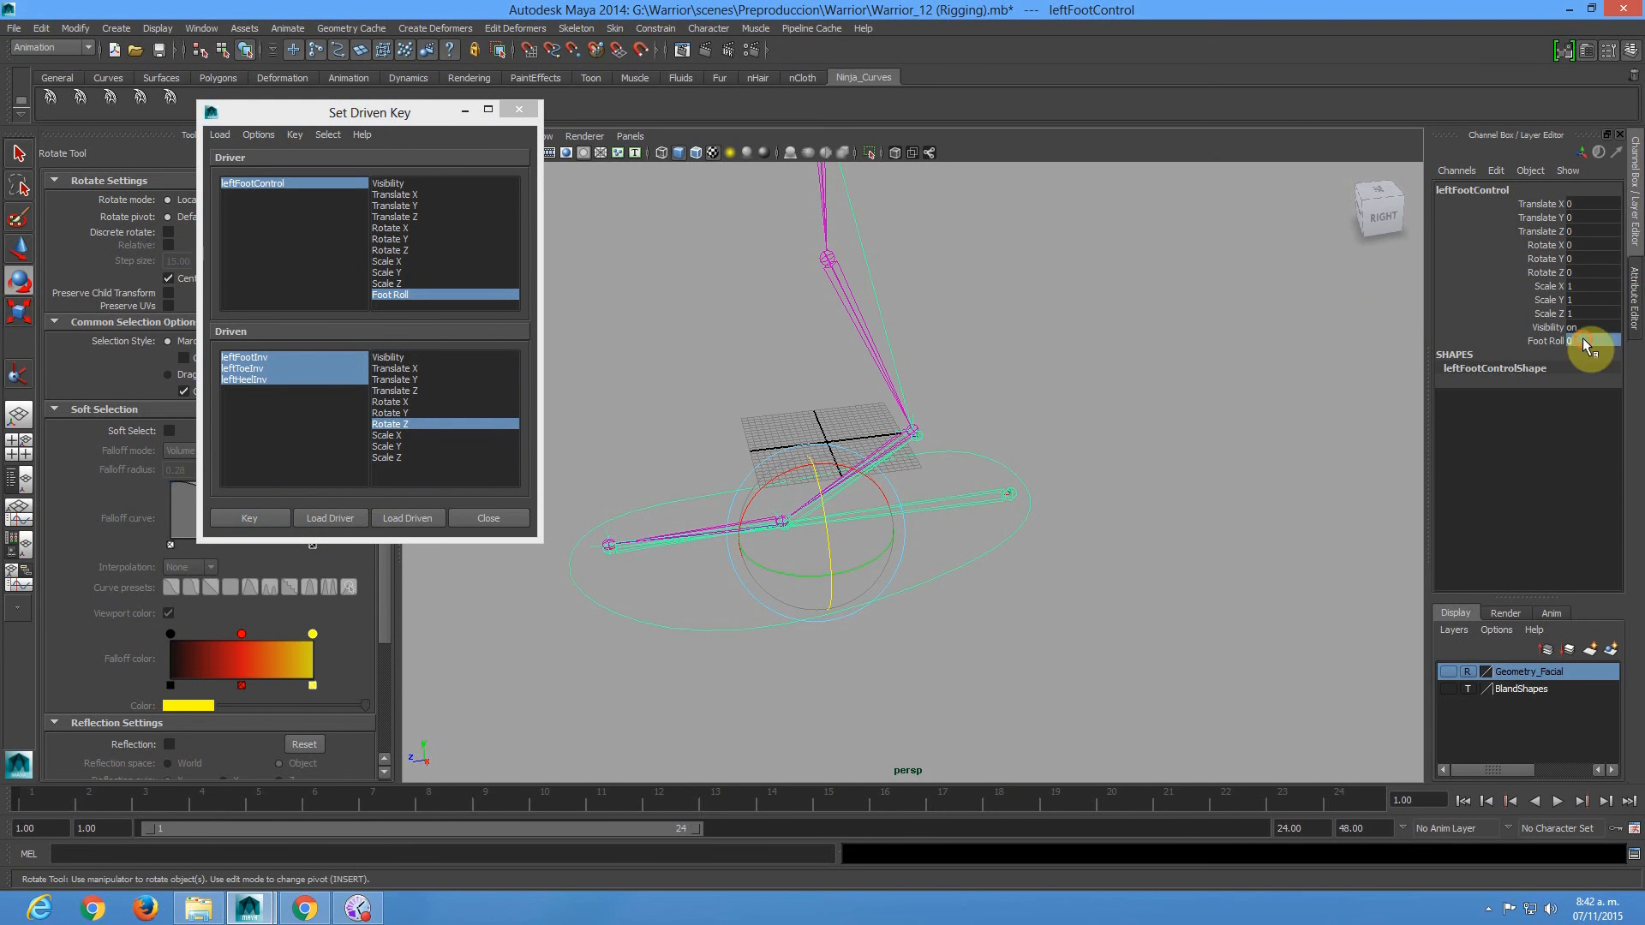
pyautogui.write('-5')
pyautogui.press('Return')
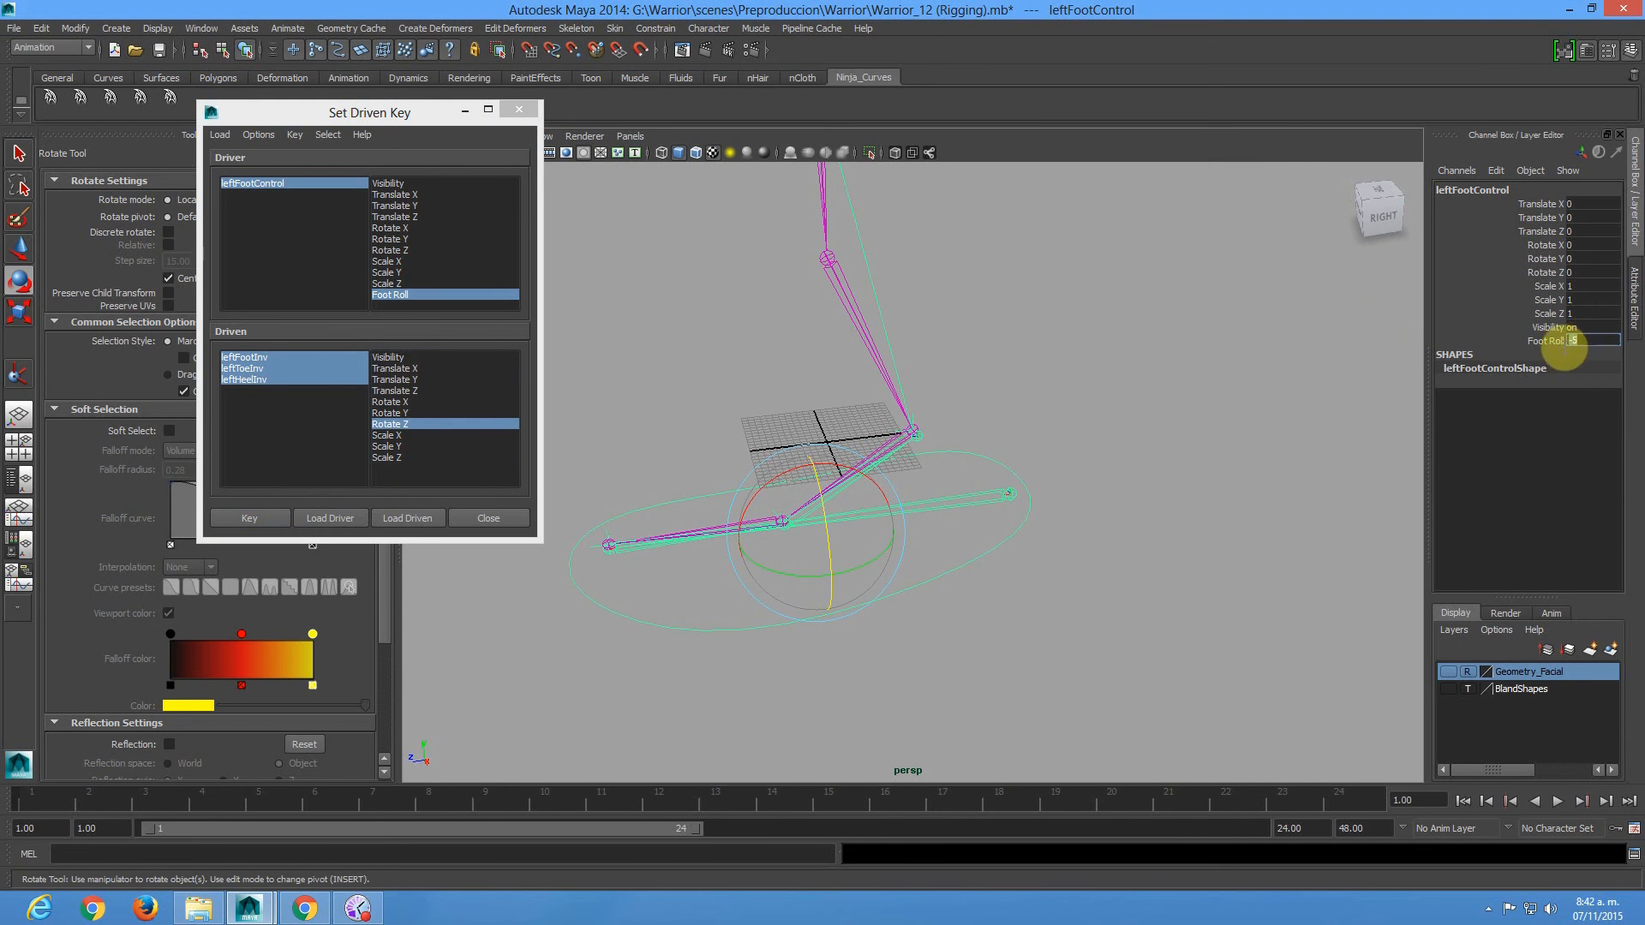
# Select the leftHeelInv joint, rotate it to lift the toes and set its Rotate Z to 25.
pyautogui.click(966, 463)
pyautogui.moveTo(966, 463); pyautogui.dragTo(1009, 434)
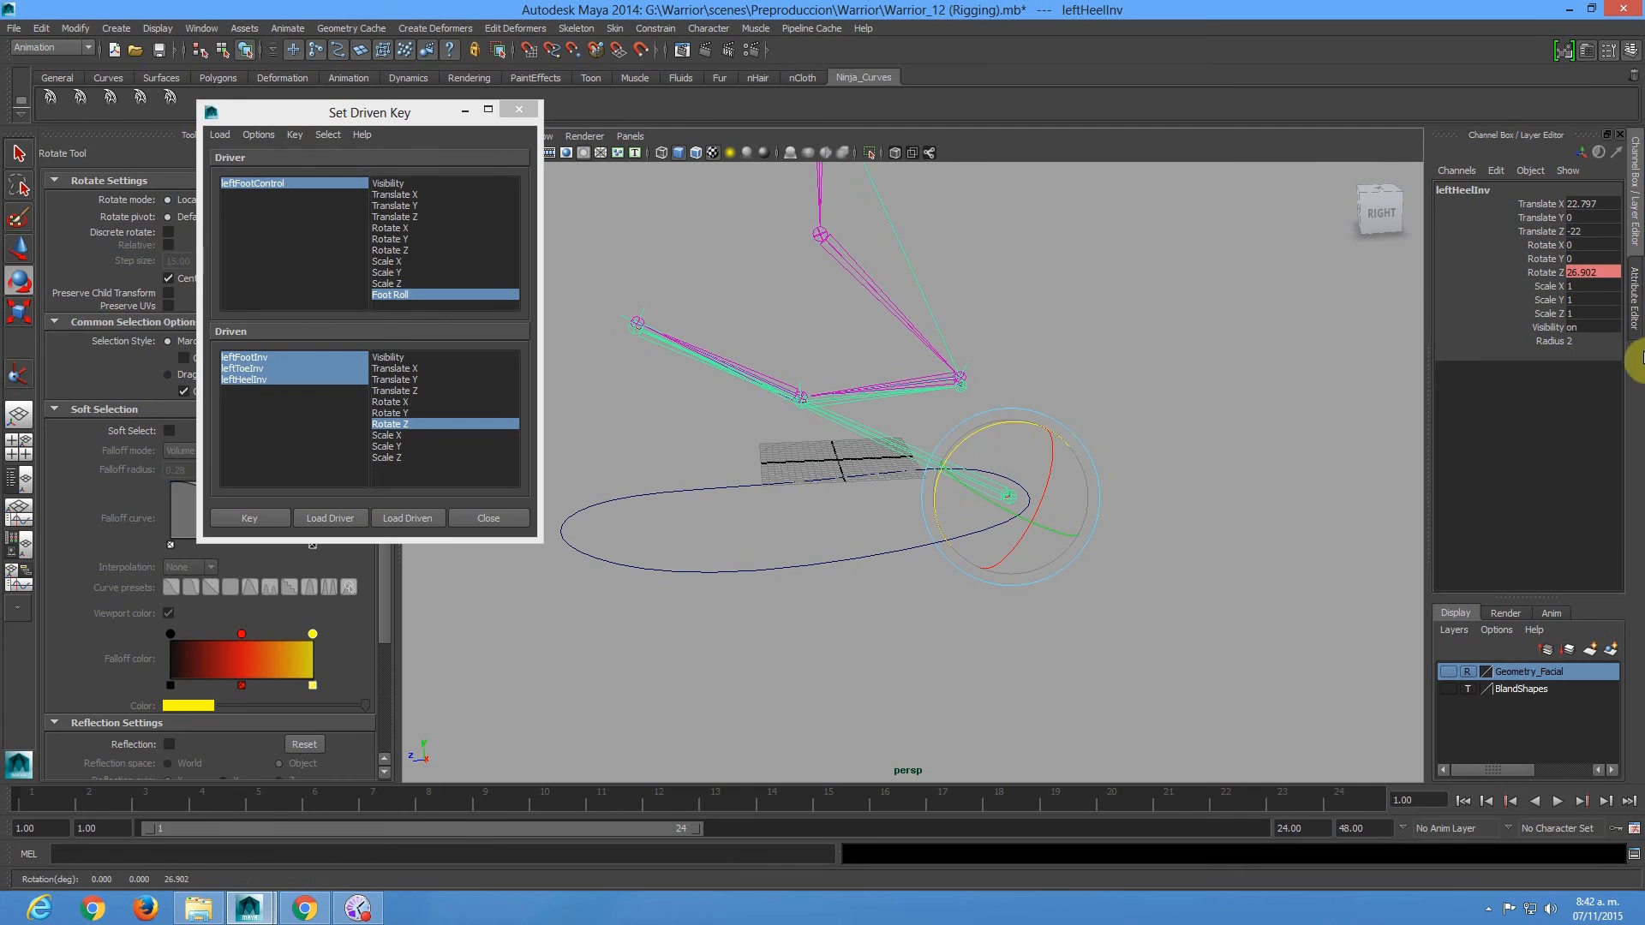
pyautogui.doubleClick(1585, 271)
pyautogui.write('25')
pyautogui.press('Return')
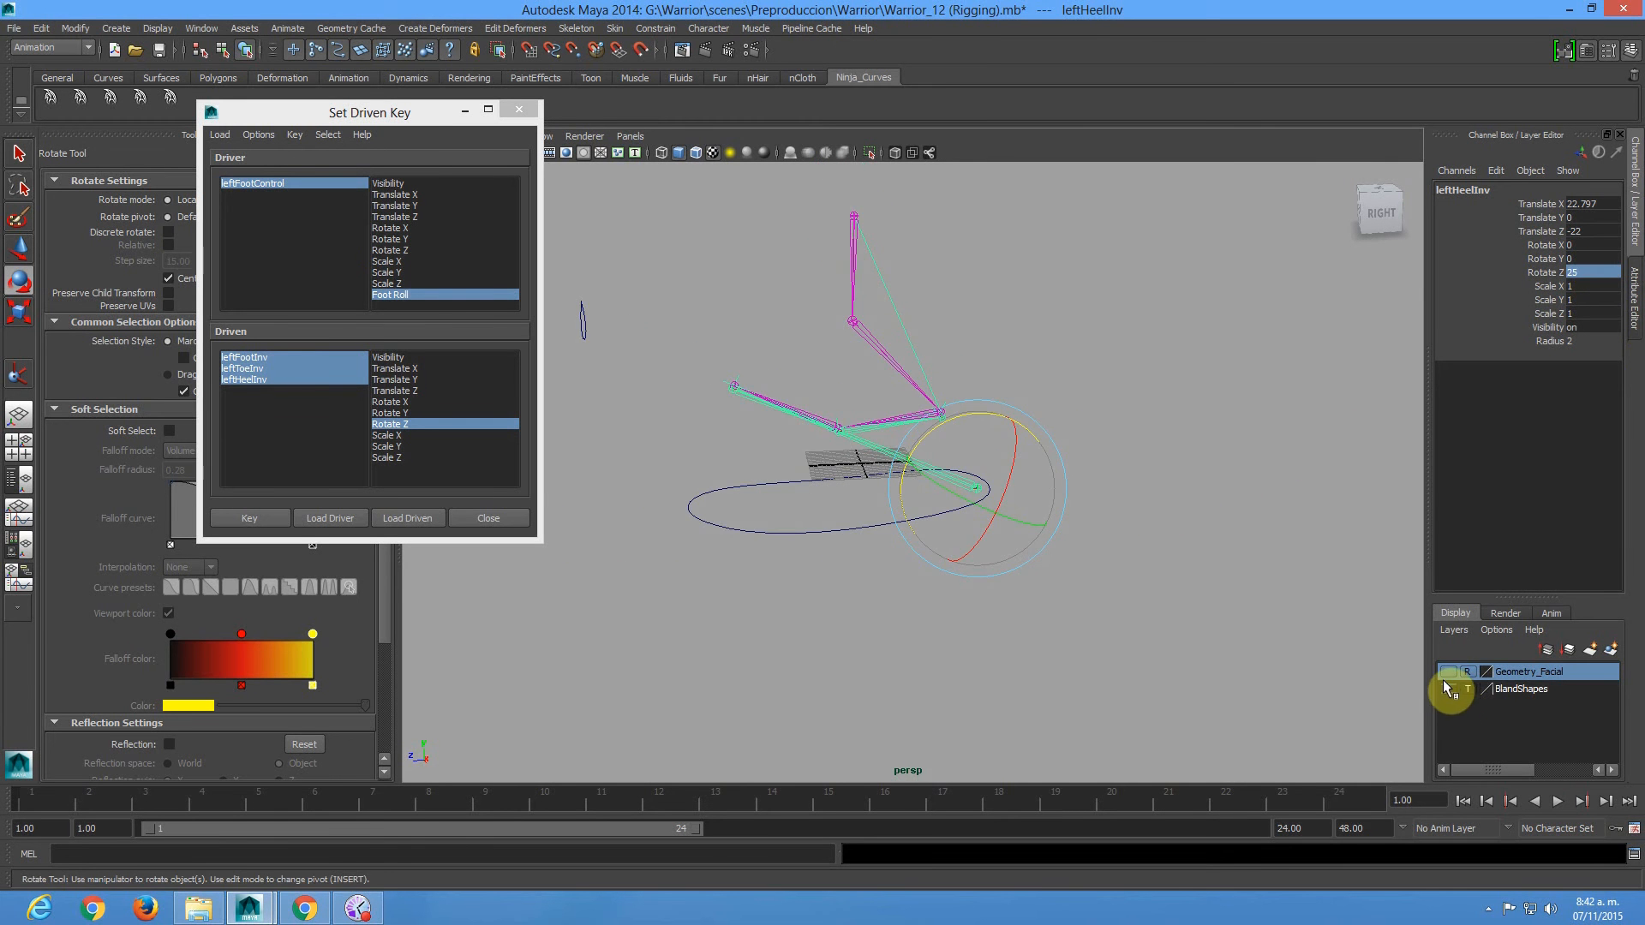
# Show the Geometry_Facial layer and reduce leftHeelInv's Rotate Z to 20 while checking the boot.
pyautogui.click(1448, 672)
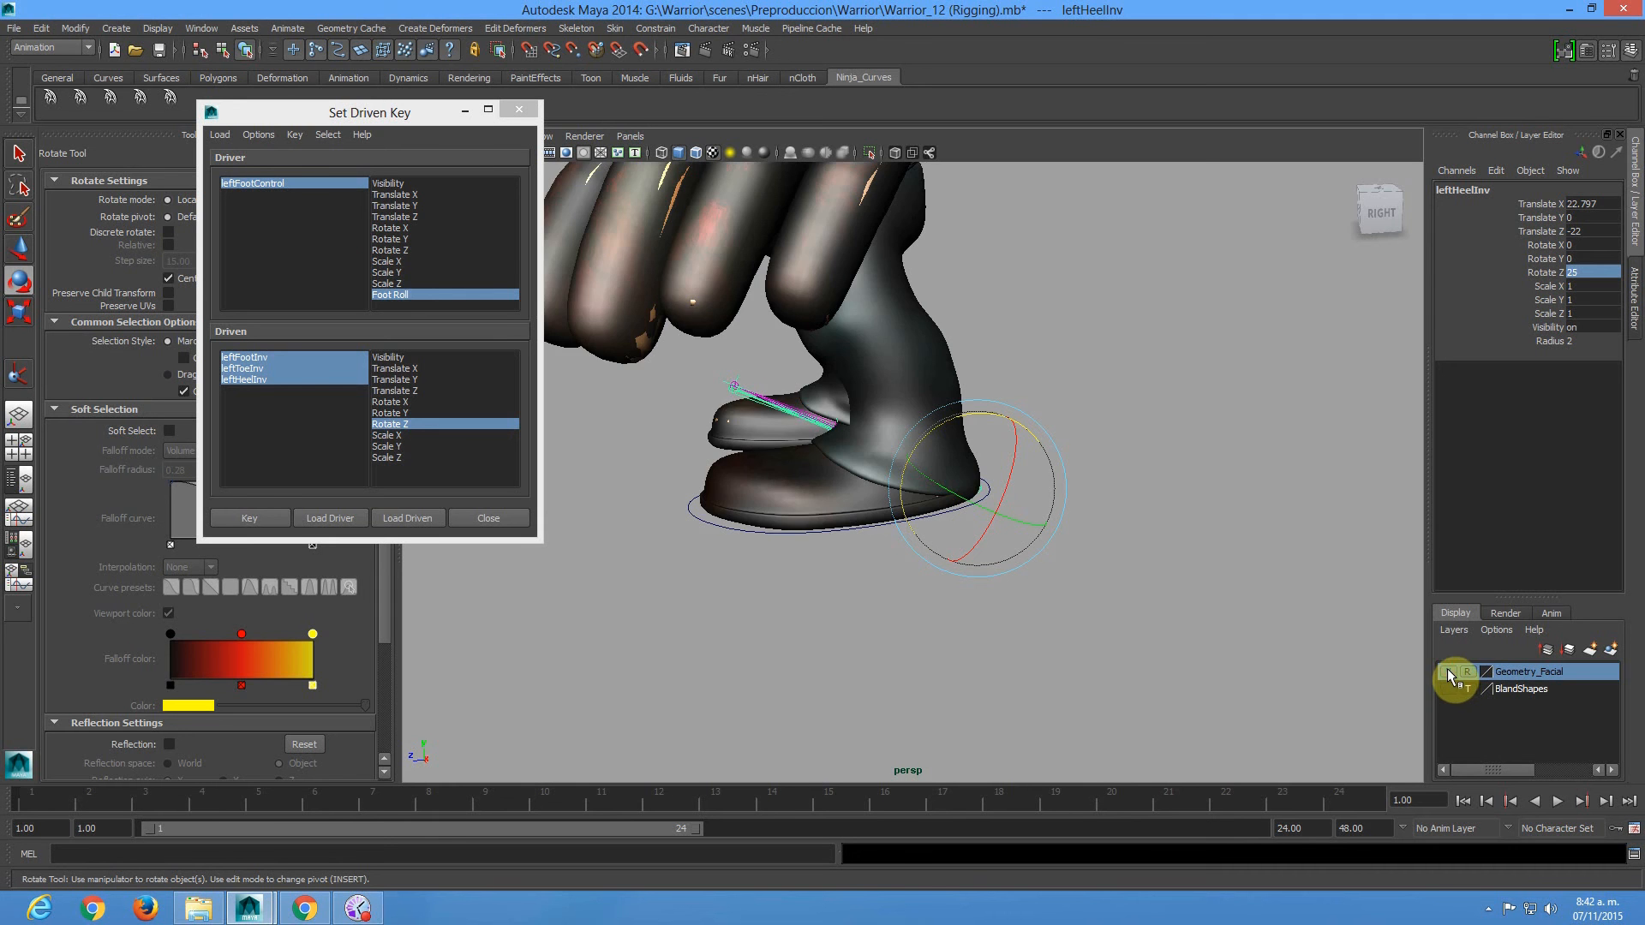
pyautogui.keyDown('alt'); pyautogui.moveTo(1028, 544); pyautogui.dragTo(739, 430); pyautogui.keyUp('alt')
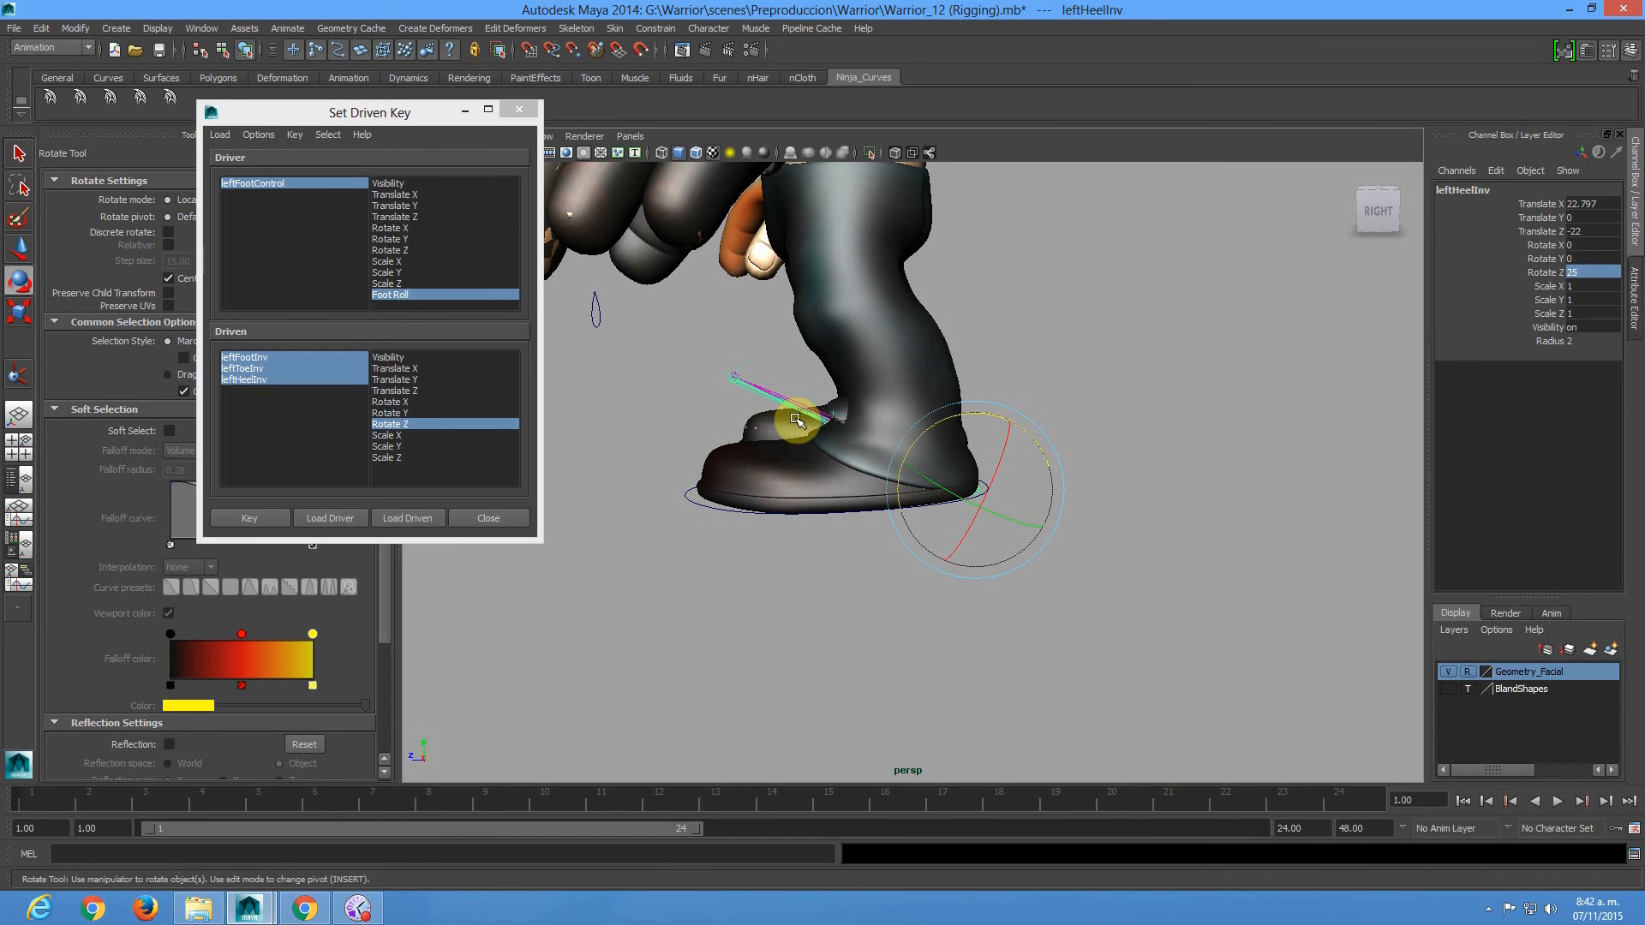
pyautogui.doubleClick(1589, 273)
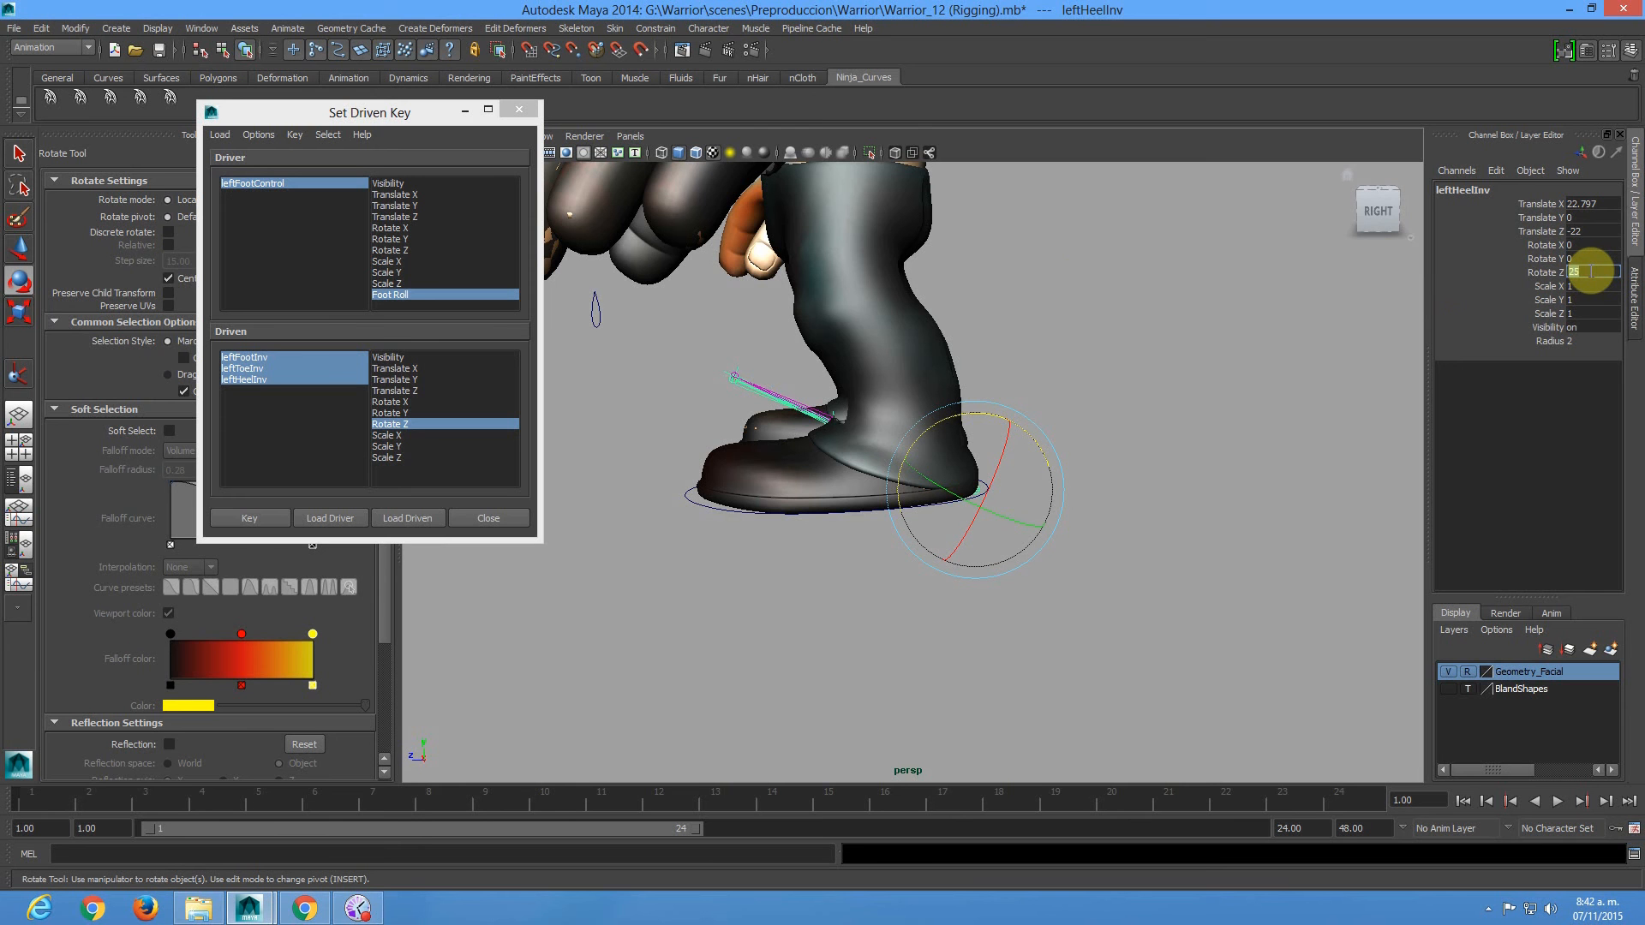
pyautogui.press('Return')
pyautogui.keyDown('alt'); pyautogui.moveTo(907, 371); pyautogui.dragTo(914, 376); pyautogui.keyUp('alt')
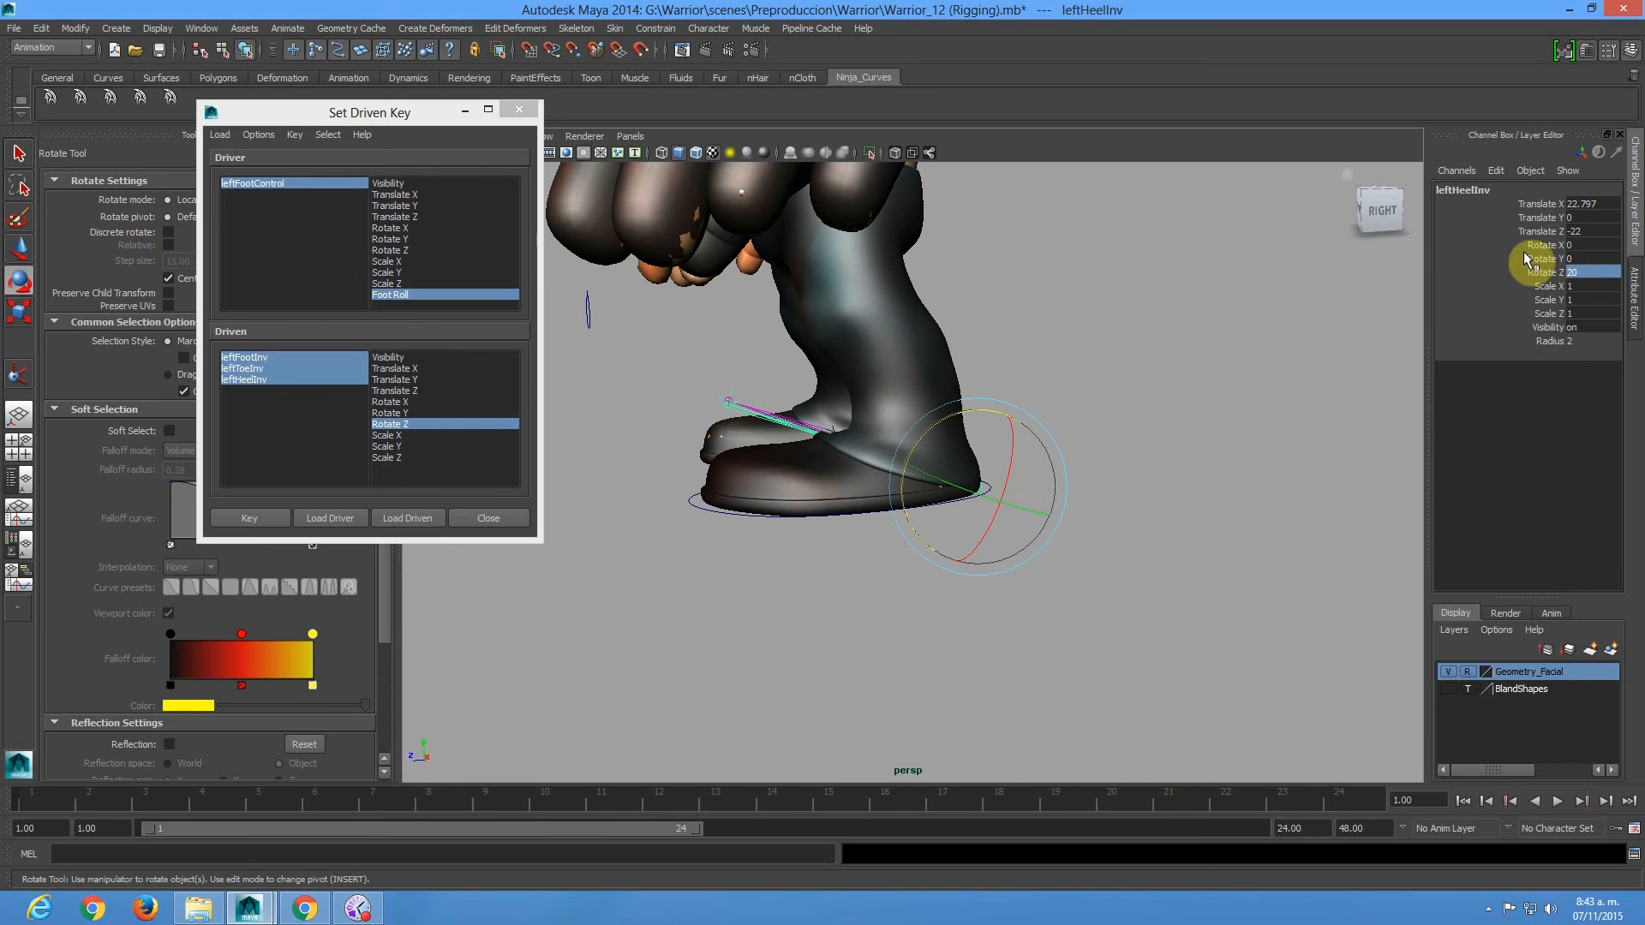
# Try a Rotate Z of 23 on leftHeelInv.
pyautogui.click(1585, 274)
pyautogui.write('23')
pyautogui.press('Return')
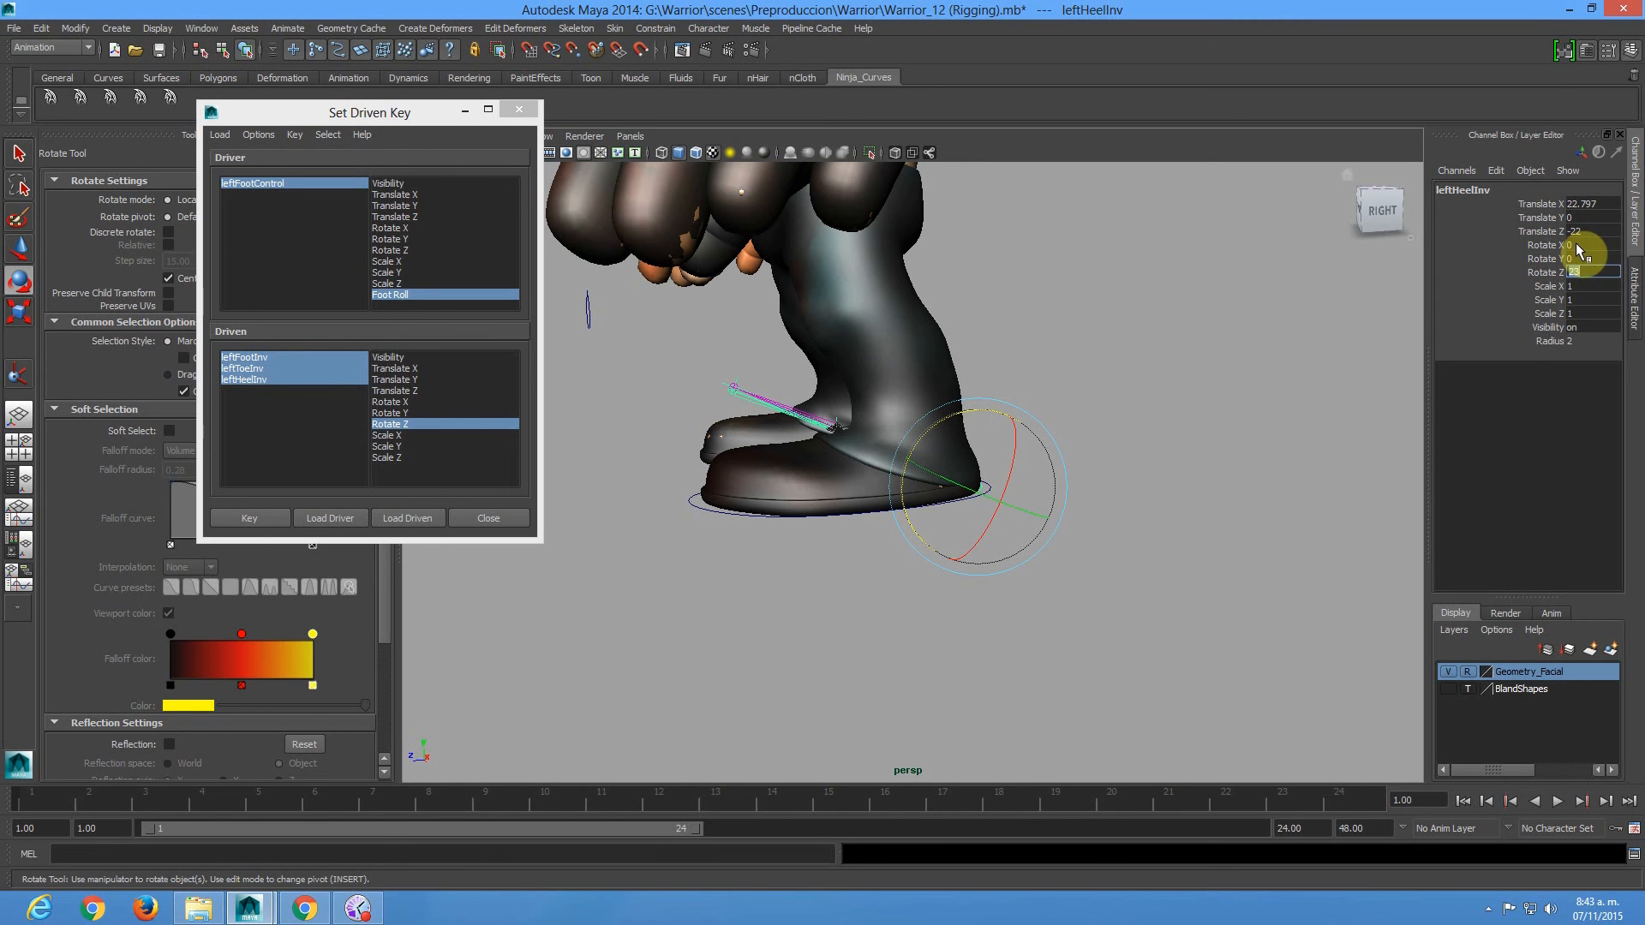
# Set leftHeelInv's Rotate Z to 20 and key the driven joints against Foot Roll -5.
pyautogui.moveTo(1591, 269); pyautogui.dragTo(1527, 263)
pyautogui.write('20')
pyautogui.press('Return')
pyautogui.keyDown('alt'); pyautogui.moveTo(916, 390); pyautogui.dragTo(775, 366); pyautogui.keyUp('alt')
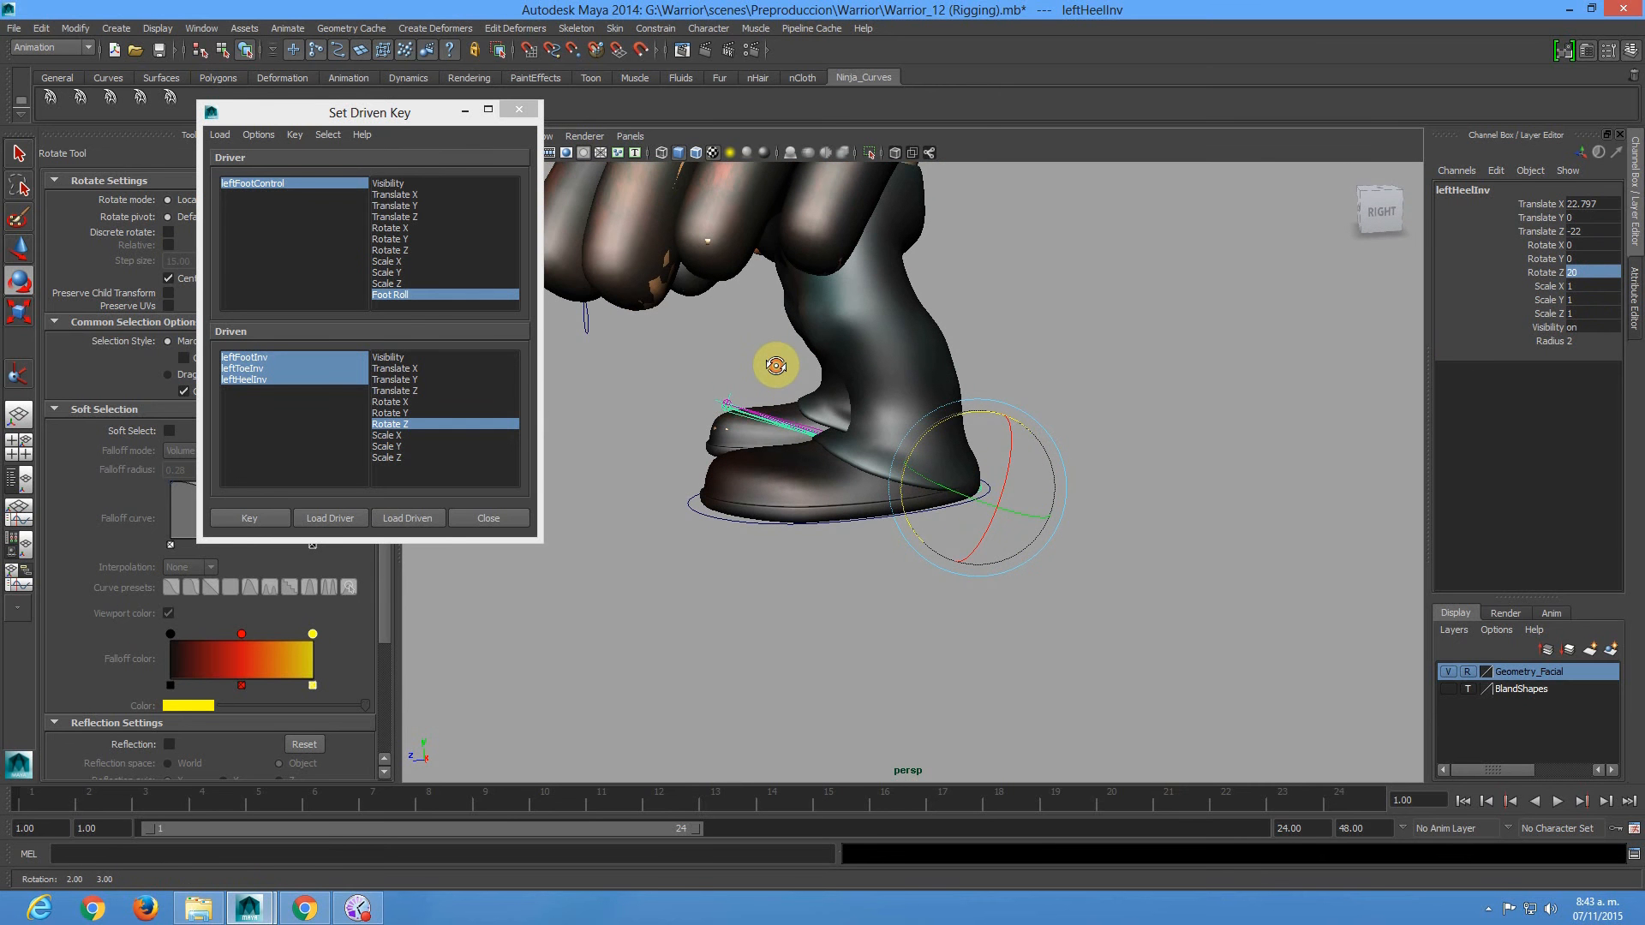
pyautogui.keyDown('alt'); pyautogui.moveTo(797, 352); pyautogui.dragTo(848, 352, button='middle'); pyautogui.keyUp('alt')
pyautogui.keyDown('alt'); pyautogui.moveTo(652, 415); pyautogui.dragTo(746, 379, button='right'); pyautogui.keyUp('alt')
pyautogui.keyDown('alt'); pyautogui.moveTo(747, 380); pyautogui.dragTo(795, 379, button='middle'); pyautogui.keyUp('alt')
pyautogui.click(271, 520)
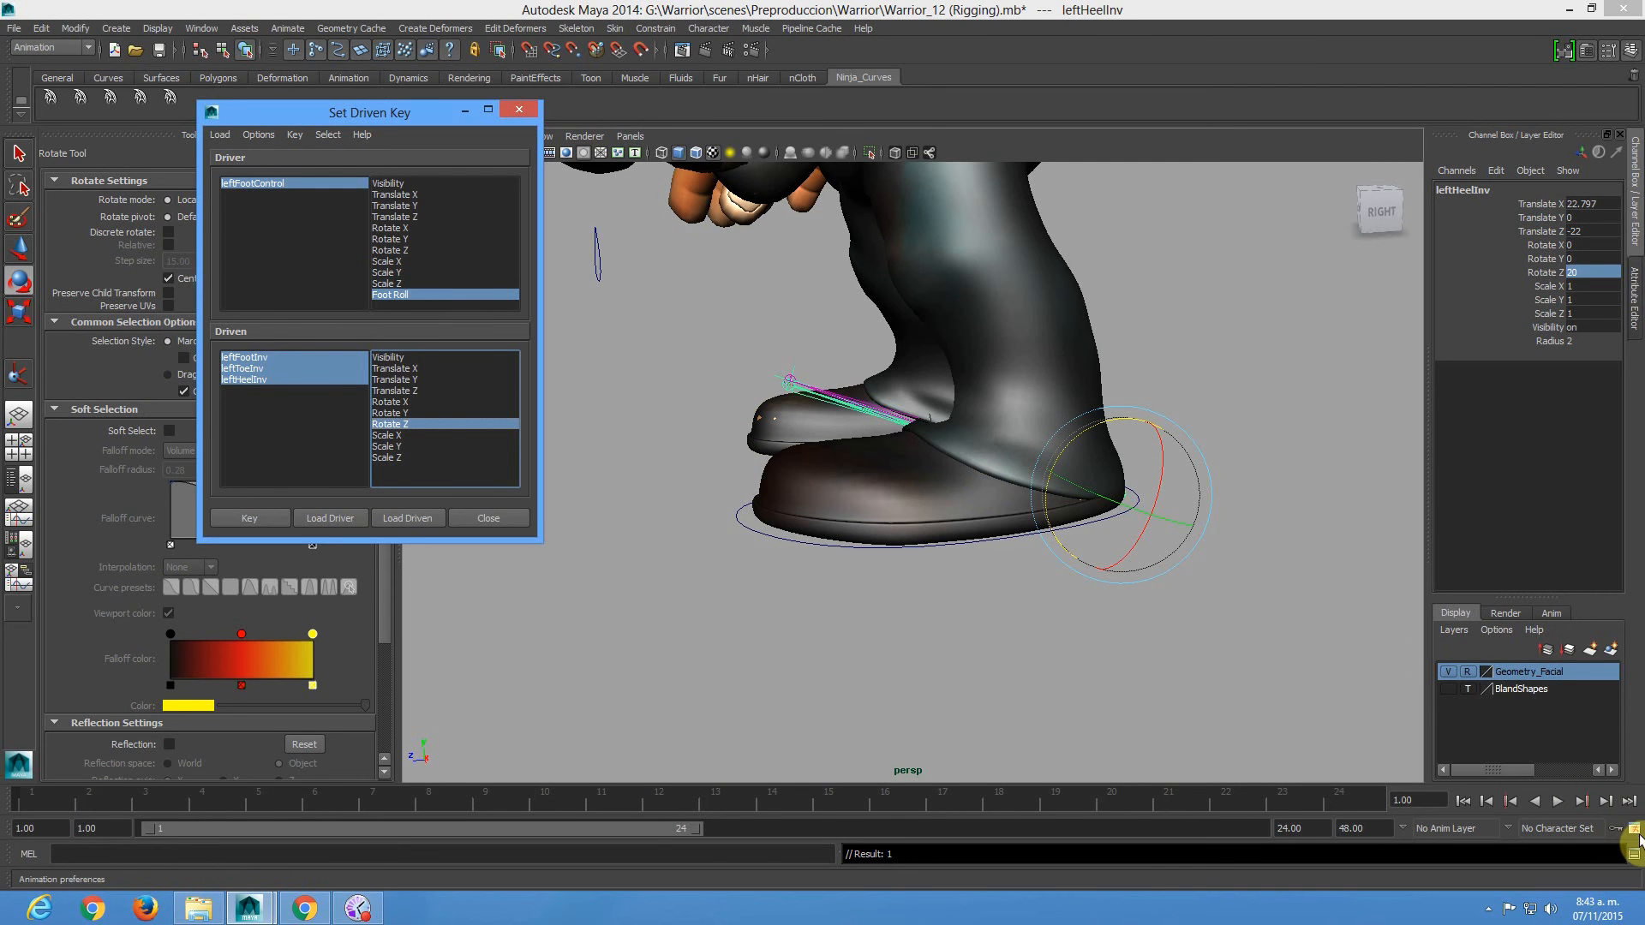
# Set the default in and out tangents to Linear in the animation preferences and save them.
pyautogui.click(1633, 835)
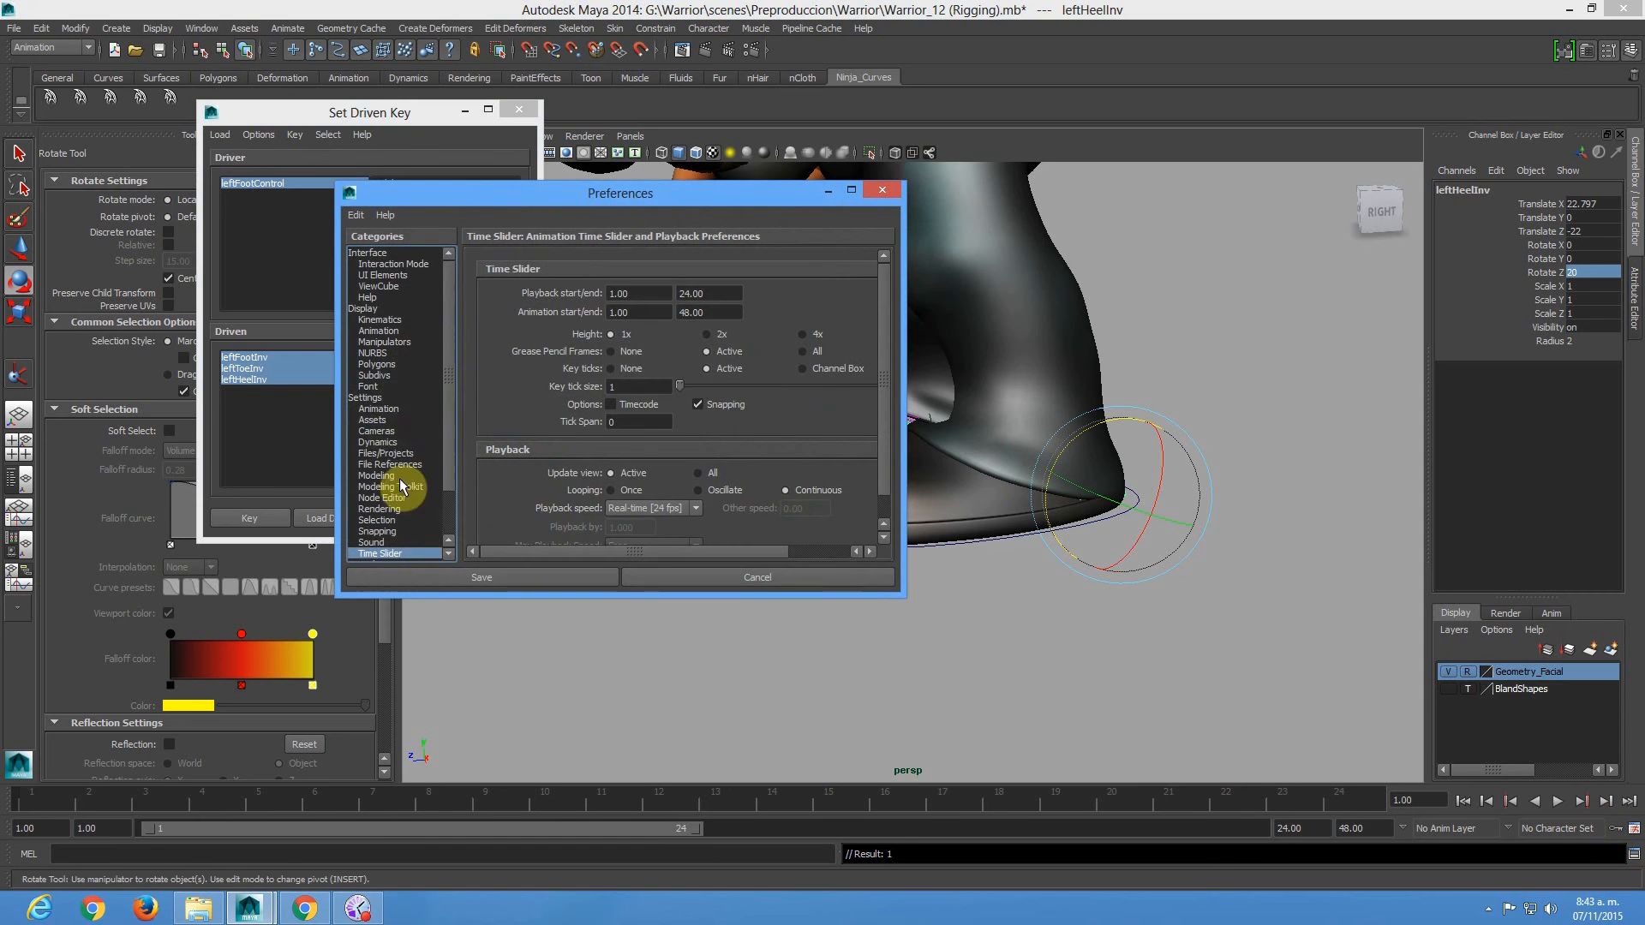
pyautogui.click(378, 408)
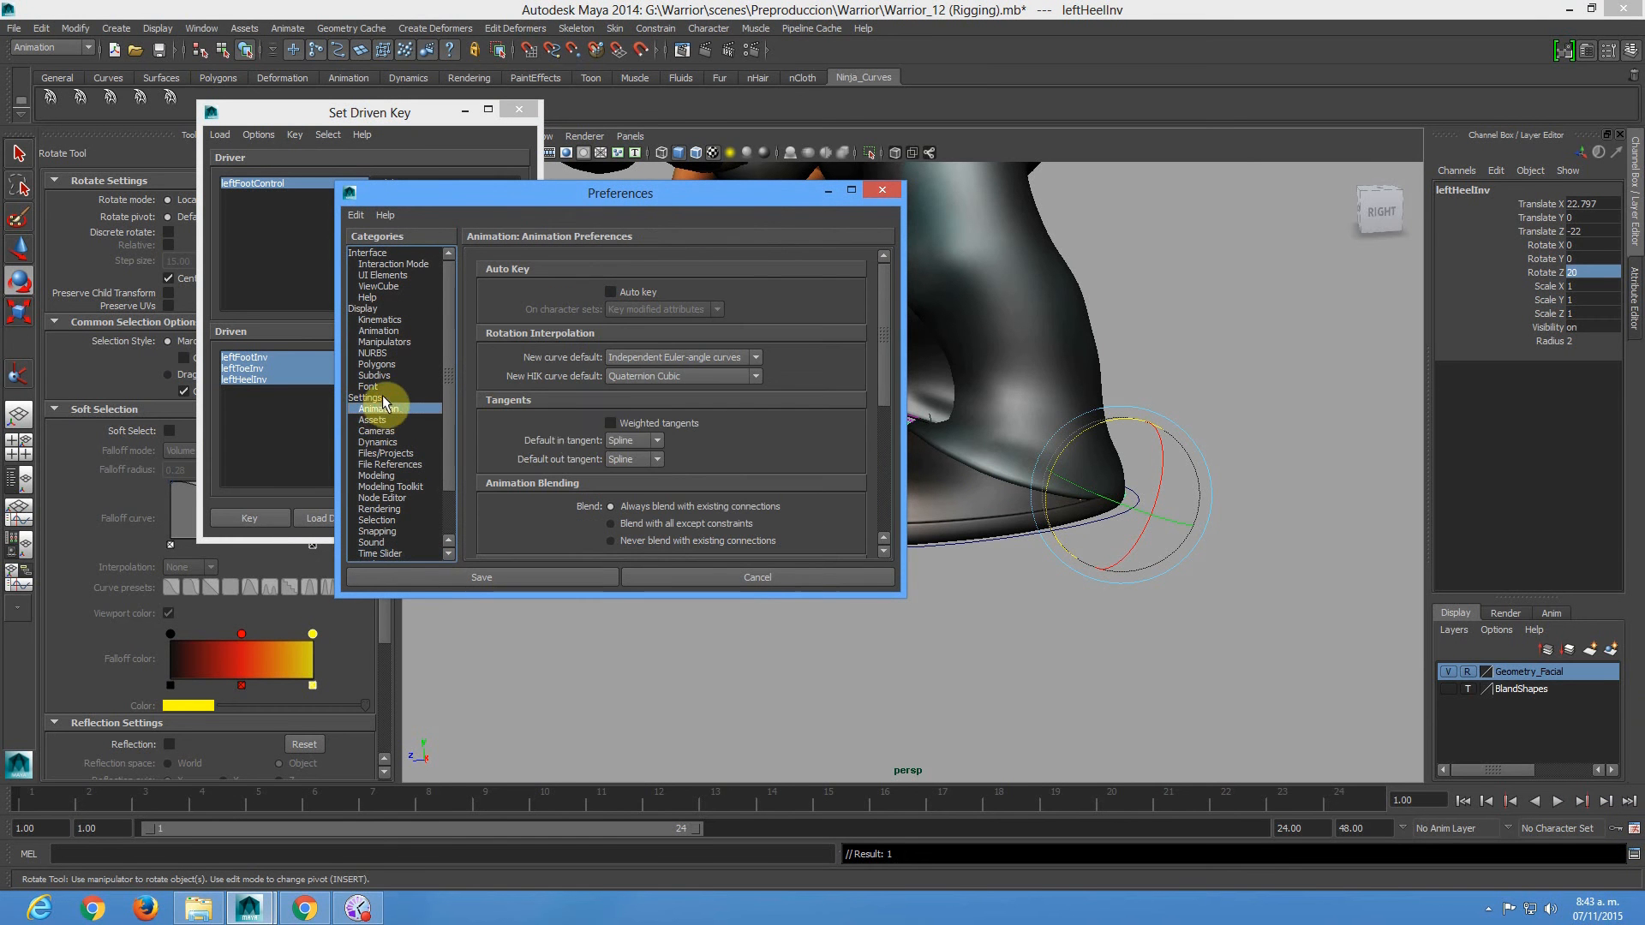
pyautogui.click(656, 442)
pyautogui.click(631, 467)
pyautogui.click(653, 460)
pyautogui.click(630, 486)
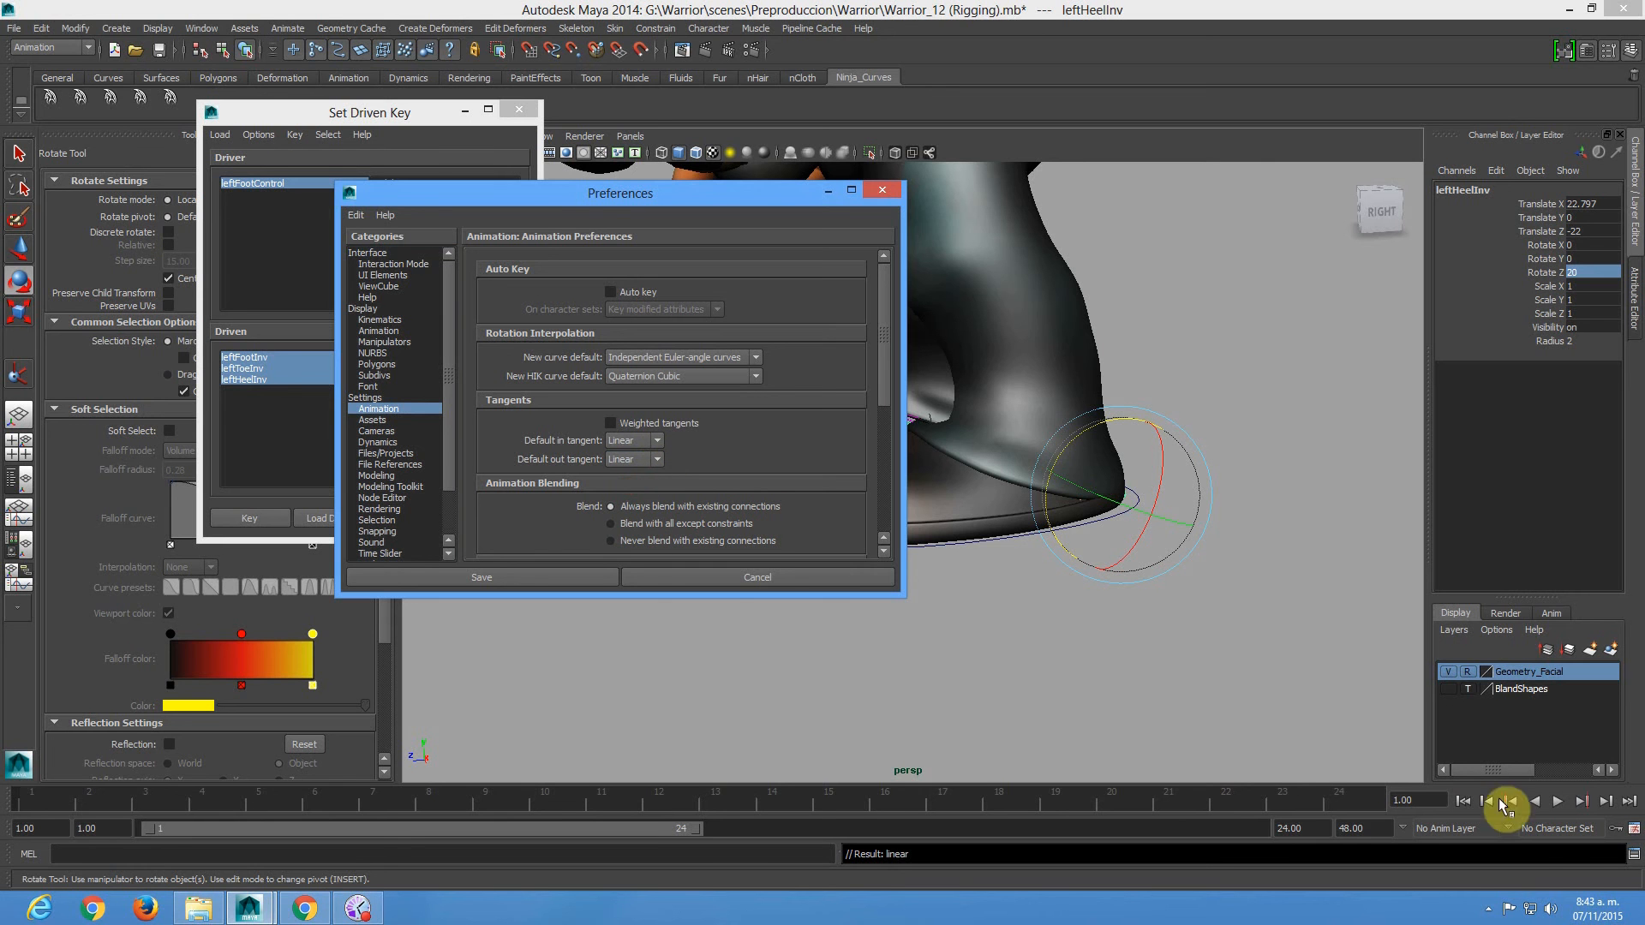
pyautogui.click(1488, 908)
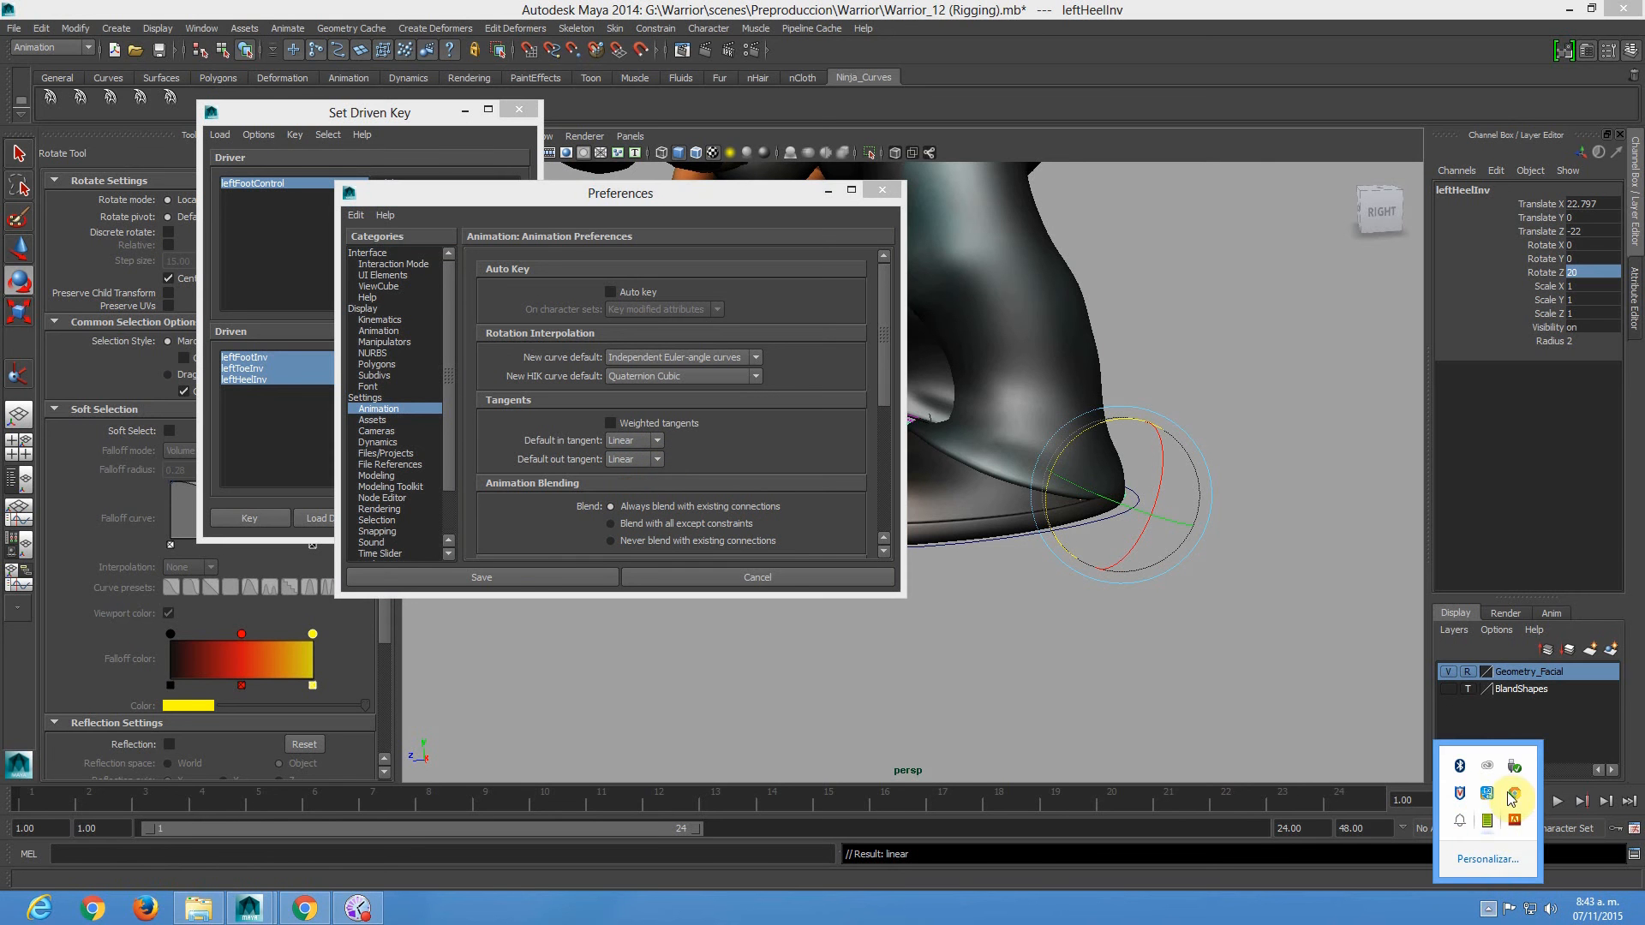
pyautogui.click(1500, 820)
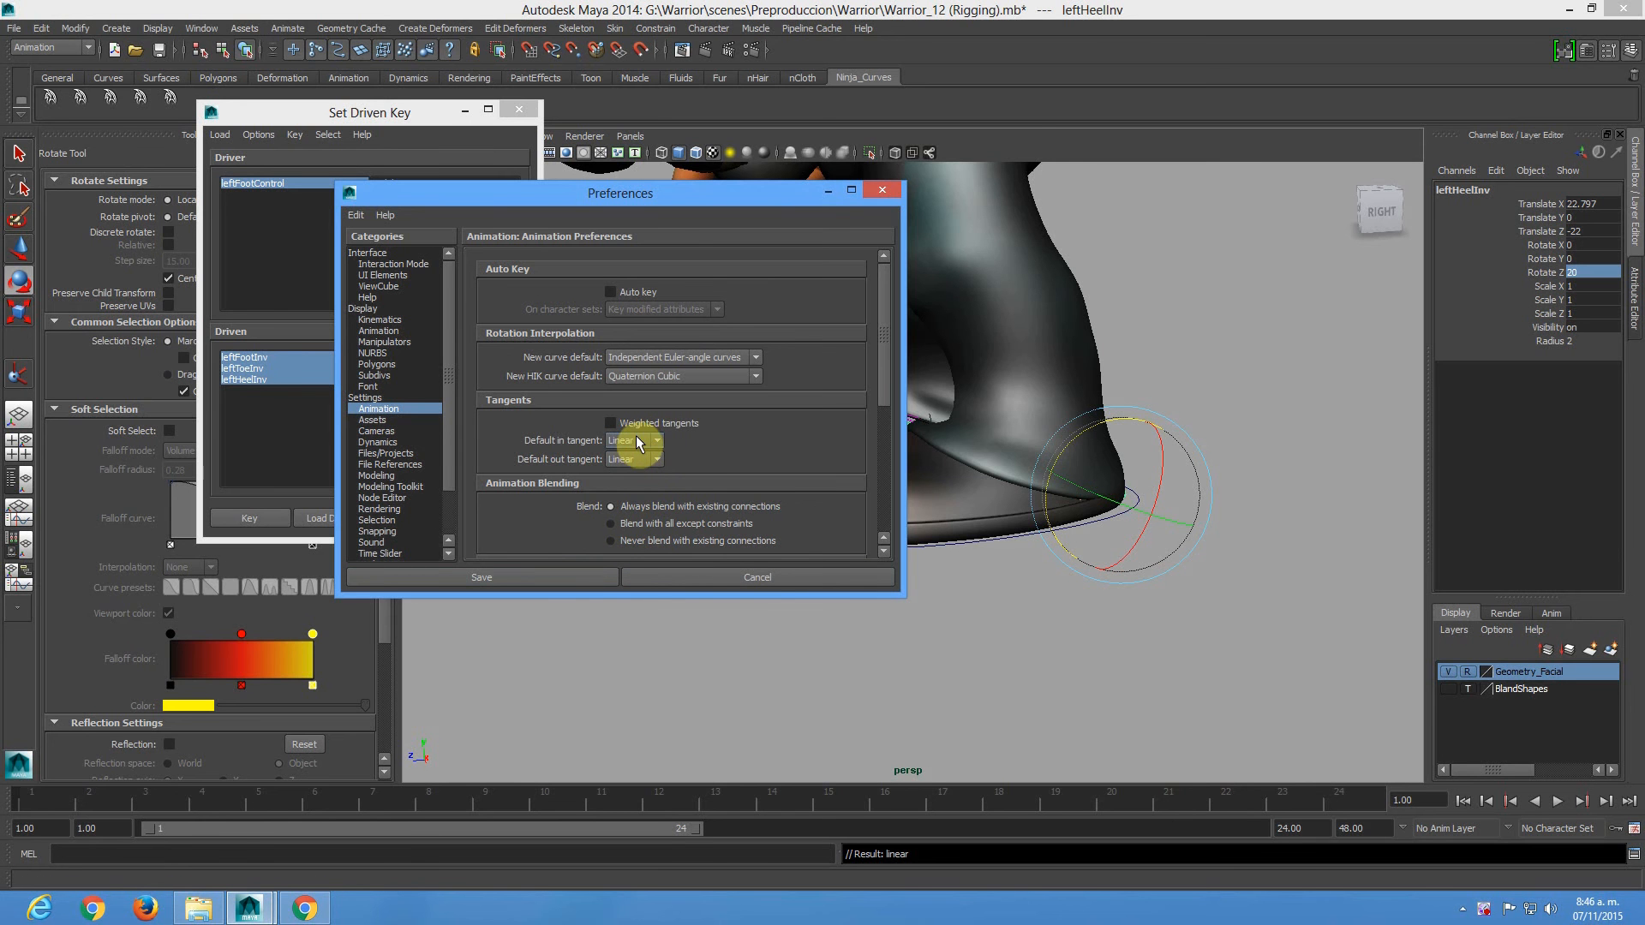
pyautogui.click(593, 573)
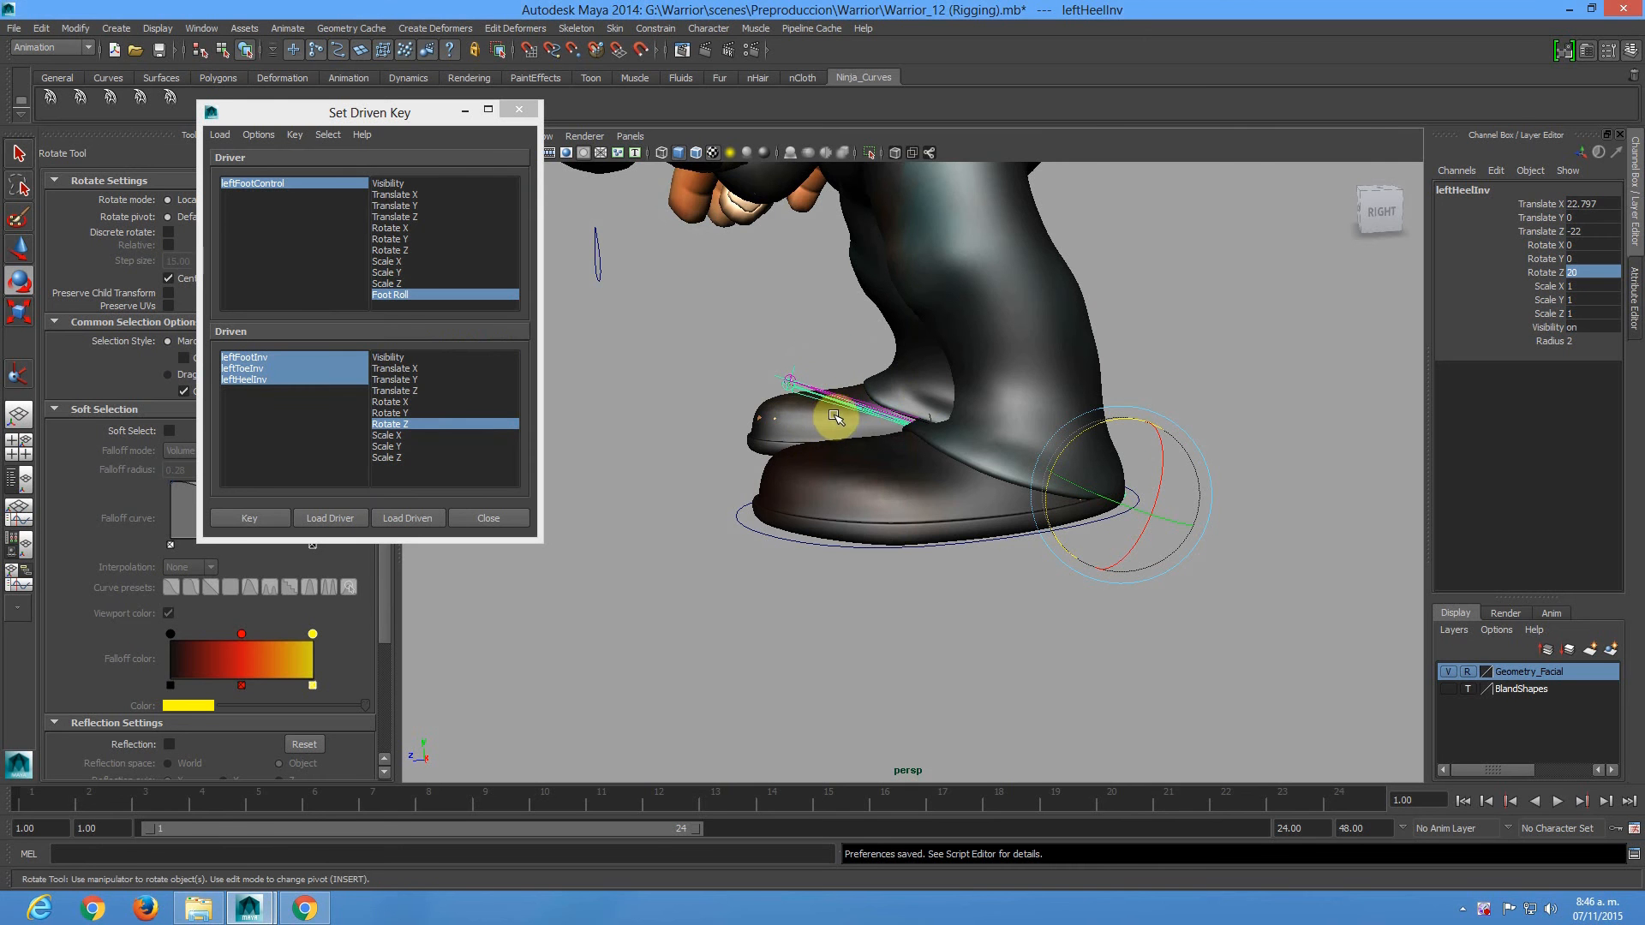
# Key the three driven joints' Rotate Z again with leftHeelInv at 20.
pyautogui.keyDown('alt'); pyautogui.moveTo(876, 447); pyautogui.dragTo(887, 468, button='middle'); pyautogui.keyUp('alt')
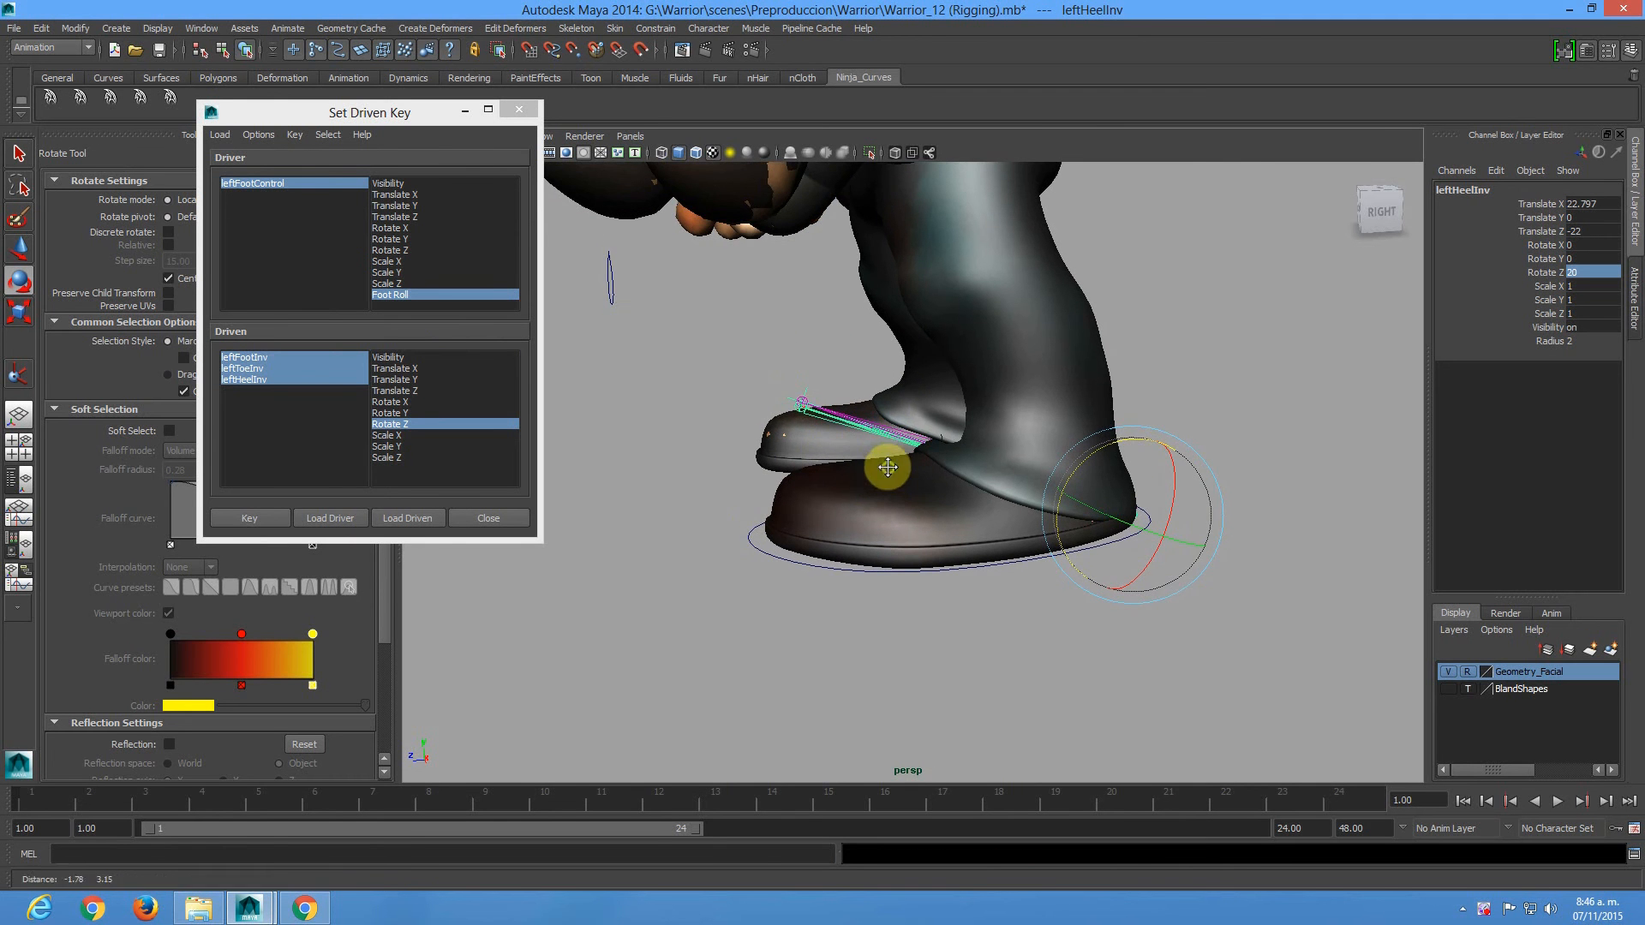
pyautogui.click(259, 519)
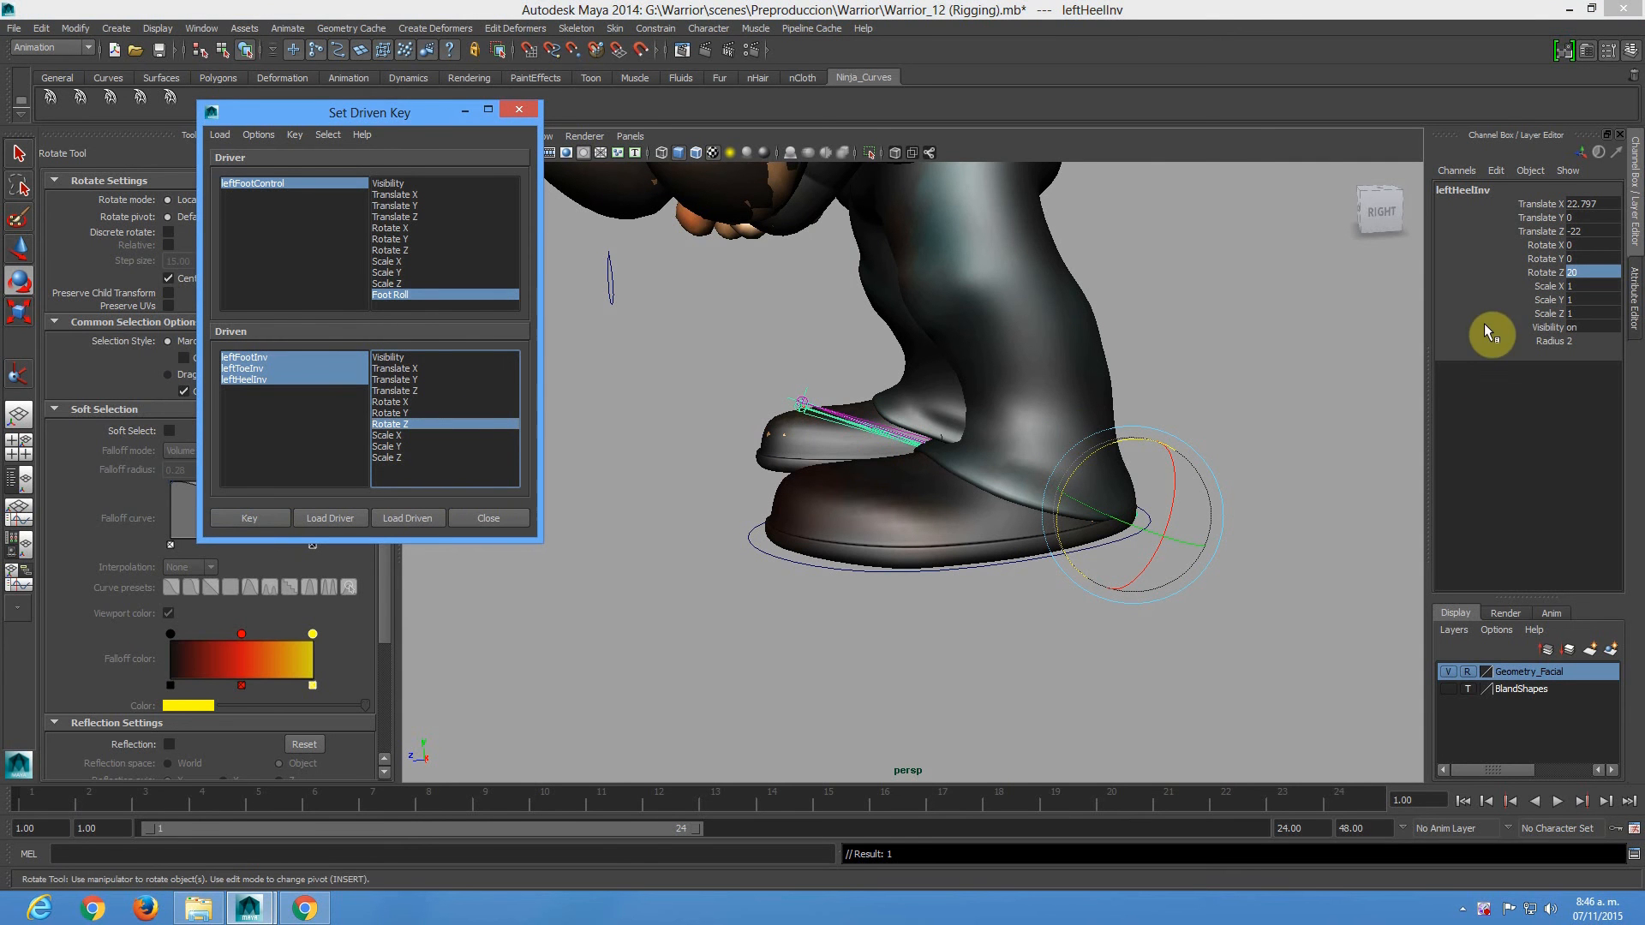
# Select leftFootControl, test the roll by sliding its Foot Roll value and display the Geometry_Facial layer as a template.
pyautogui.click(754, 557)
pyautogui.click(1551, 341)
pyautogui.moveTo(1060, 409); pyautogui.dragTo(954, 462, button='middle')
pyautogui.click(1468, 673)
pyautogui.moveTo(965, 573)
pyautogui.mouseDown(button='middle')
pyautogui.moveTo(1256, 569)
pyautogui.moveTo(925, 576)
pyautogui.moveTo(1244, 578)
pyautogui.moveTo(958, 583)
pyautogui.mouseUp(button='middle')
pyautogui.keyDown('alt'); pyautogui.moveTo(891, 580); pyautogui.dragTo(1008, 562); pyautogui.keyUp('alt')
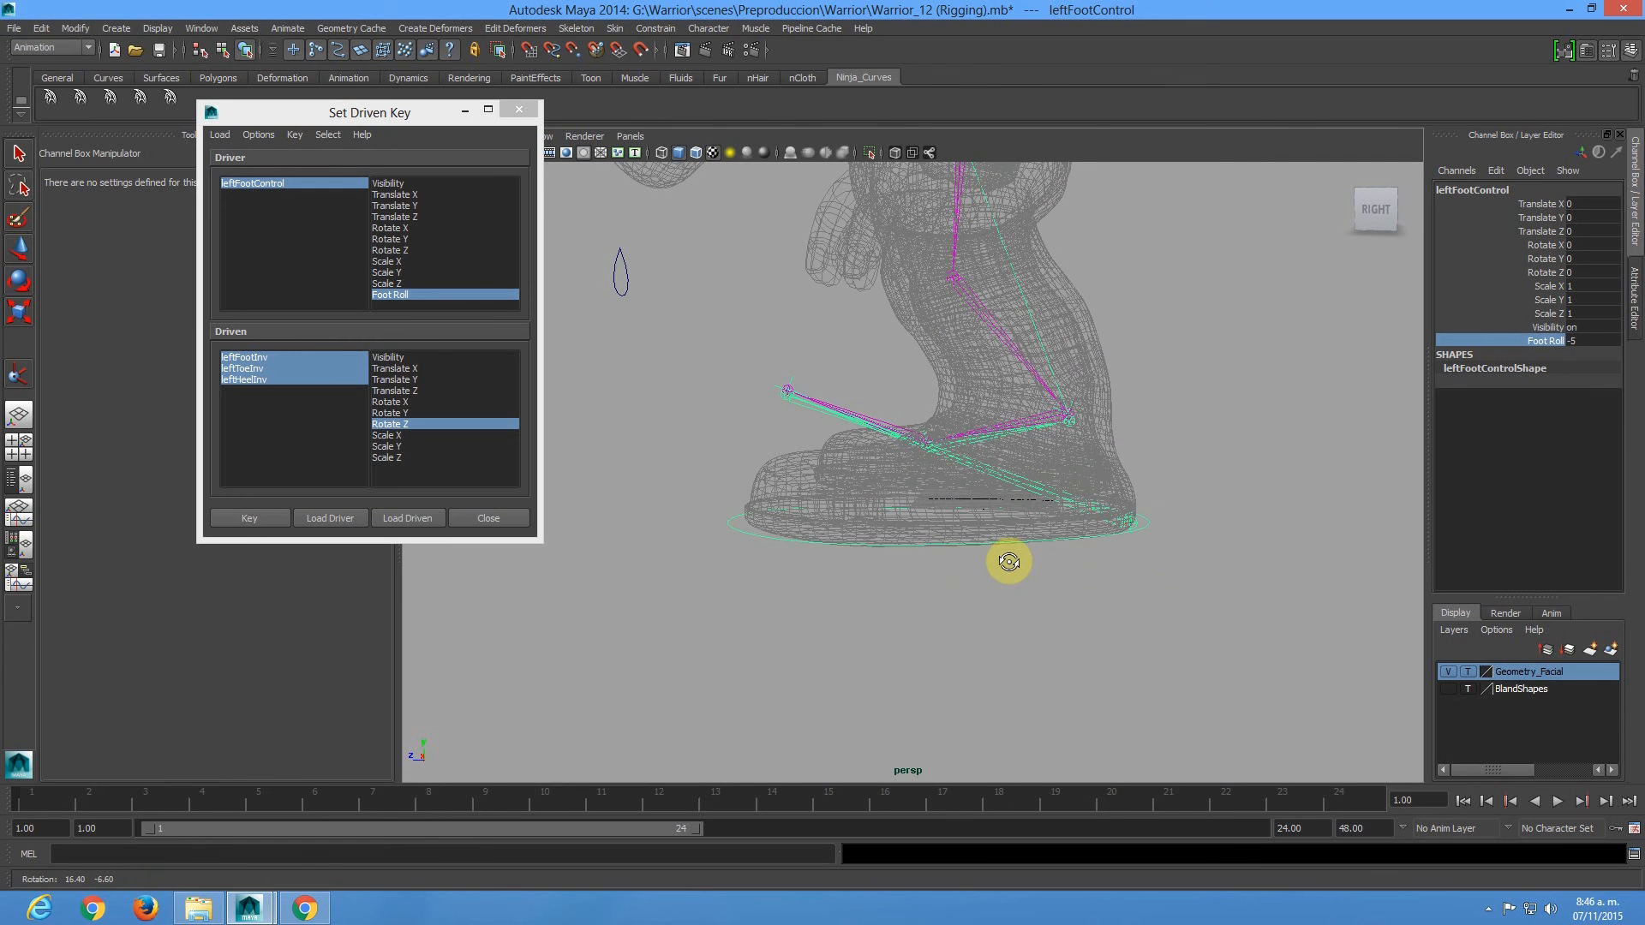
# Slide leftFootControl's Foot Roll up to 10 to check the motion, and set it to 5.
pyautogui.moveTo(921, 558); pyautogui.dragTo(1110, 551, button='middle')
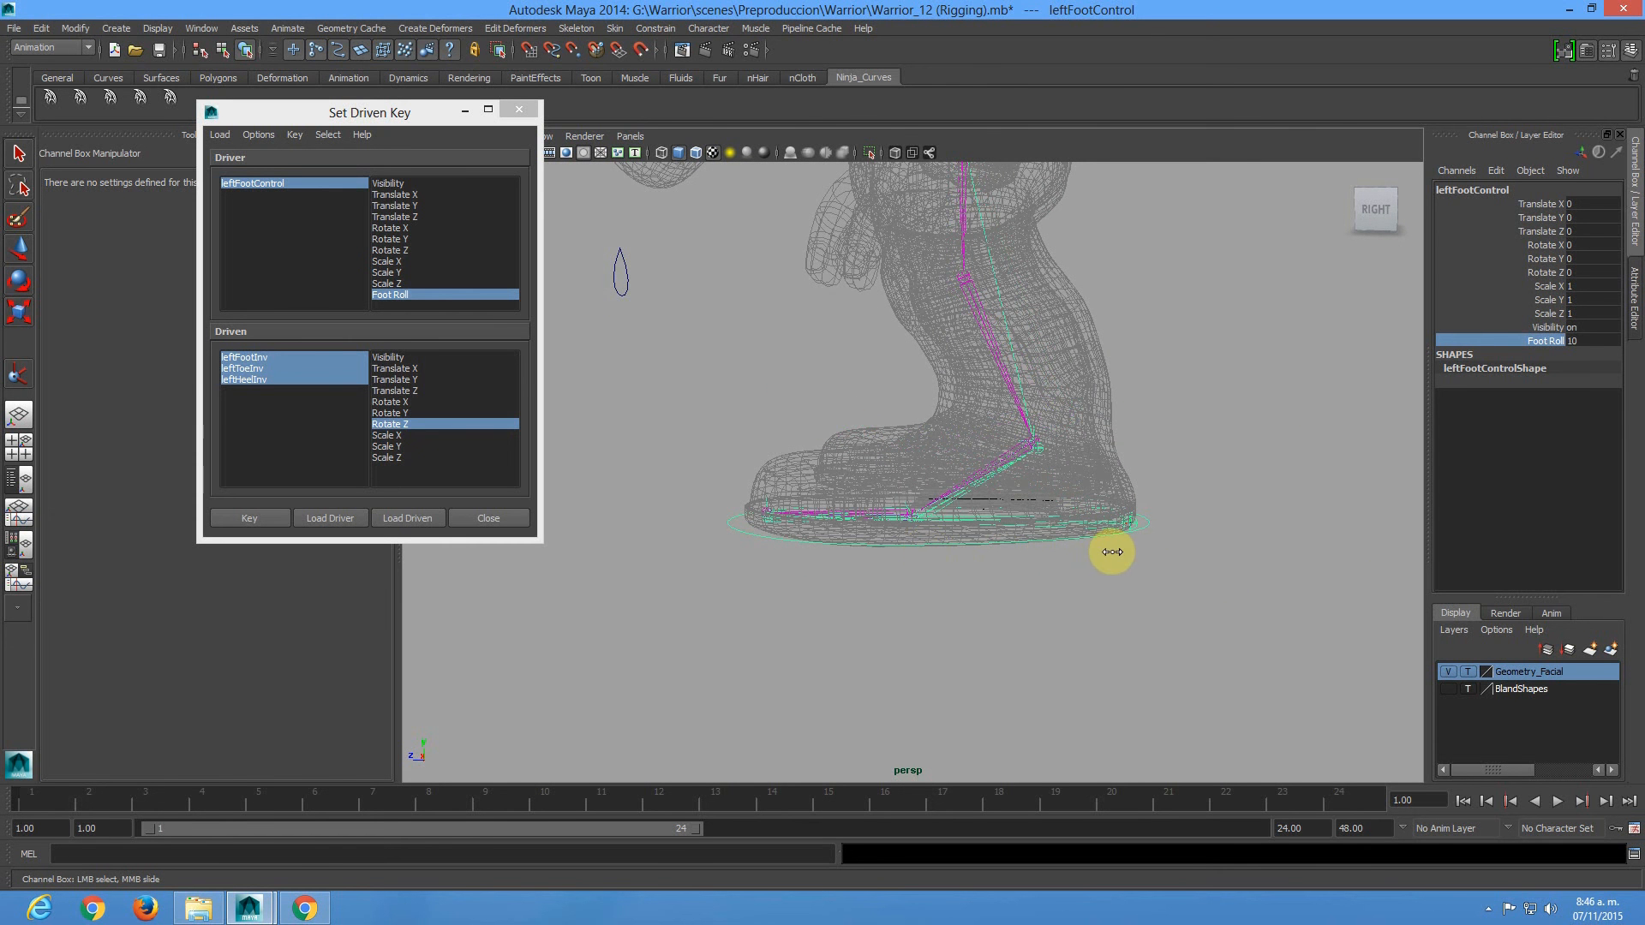
pyautogui.doubleClick(1574, 340)
pyautogui.press('Return')
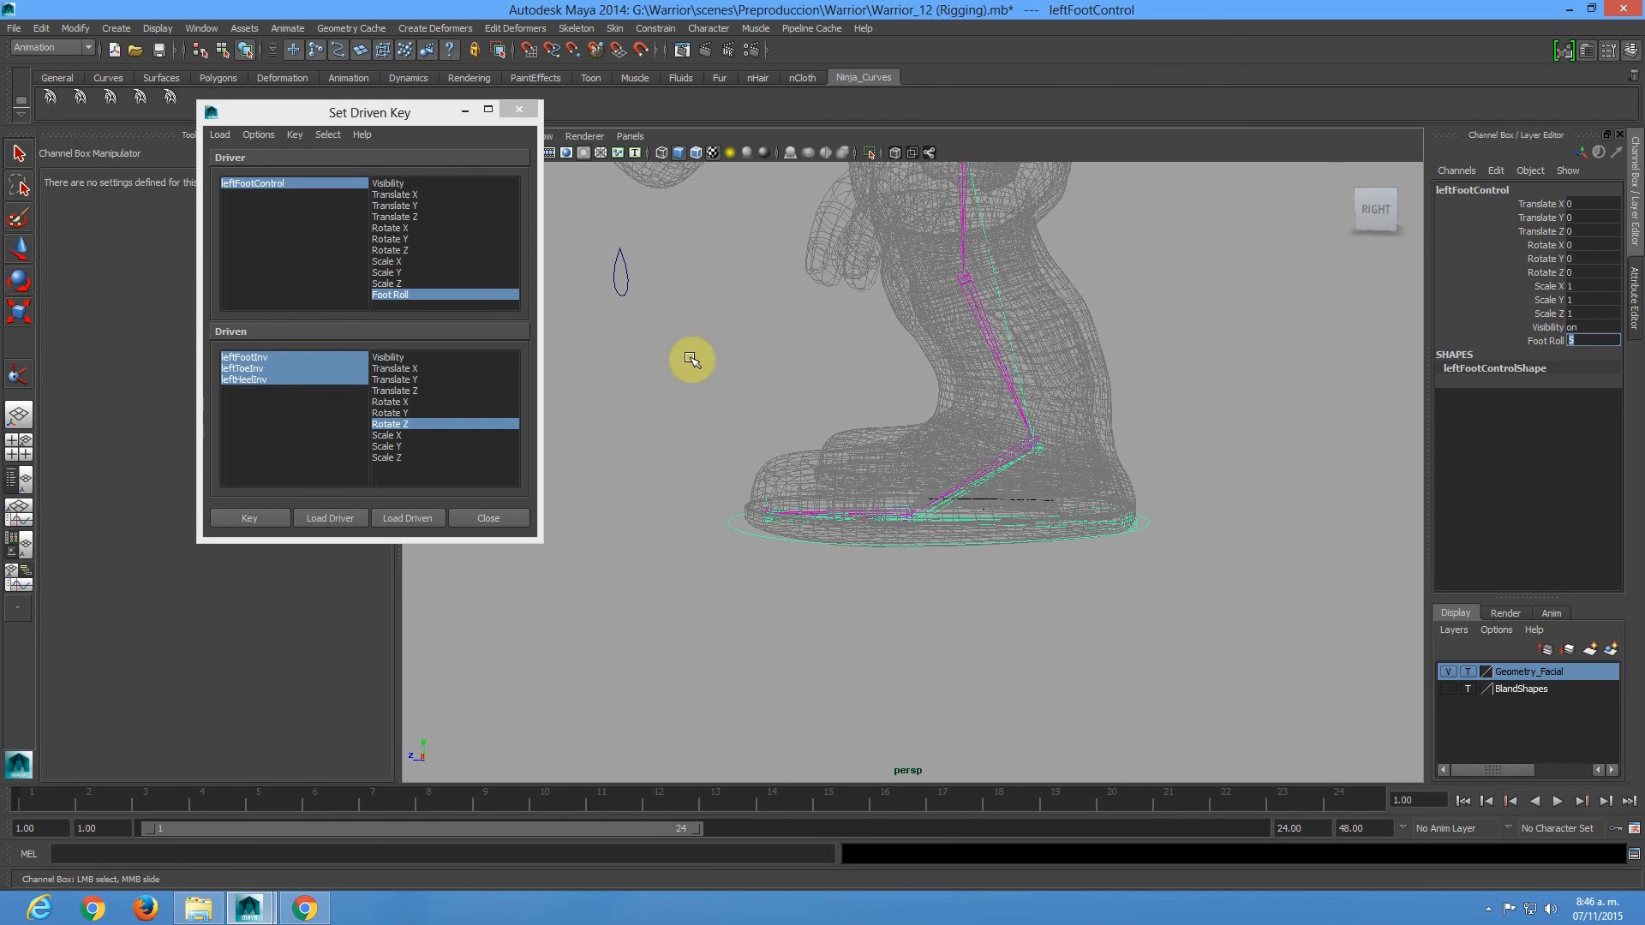
# Select the leftFootInv joint and rotate it freehand with the Rotate tool to raise the heel about the ball.
pyautogui.keyDown('alt'); pyautogui.moveTo(717, 483); pyautogui.dragTo(1001, 514, button='right'); pyautogui.keyUp('alt')
pyautogui.click(1016, 524)
pyautogui.press('e')
pyautogui.keyDown('alt'); pyautogui.moveTo(1128, 532); pyautogui.dragTo(881, 485, button='right'); pyautogui.keyUp('alt')
pyautogui.keyDown('alt'); pyautogui.moveTo(886, 484); pyautogui.dragTo(1142, 529); pyautogui.keyUp('alt')
pyautogui.keyDown('alt'); pyautogui.moveTo(1142, 529); pyautogui.dragTo(965, 451, button='right'); pyautogui.keyUp('alt')
pyautogui.moveTo(926, 445)
pyautogui.keyDown('alt'); pyautogui.mouseDown()
pyautogui.moveTo(889, 441)
pyautogui.moveTo(903, 434)
pyautogui.mouseUp(); pyautogui.keyUp('alt')
pyautogui.keyDown('alt'); pyautogui.moveTo(861, 421); pyautogui.dragTo(985, 475, button='right'); pyautogui.keyUp('alt')
pyautogui.keyDown('alt'); pyautogui.moveTo(985, 475); pyautogui.dragTo(992, 480); pyautogui.keyUp('alt')
# Set leftFootInv's Rotate Z to 35 and check the foot pose.
pyautogui.doubleClick(1580, 274)
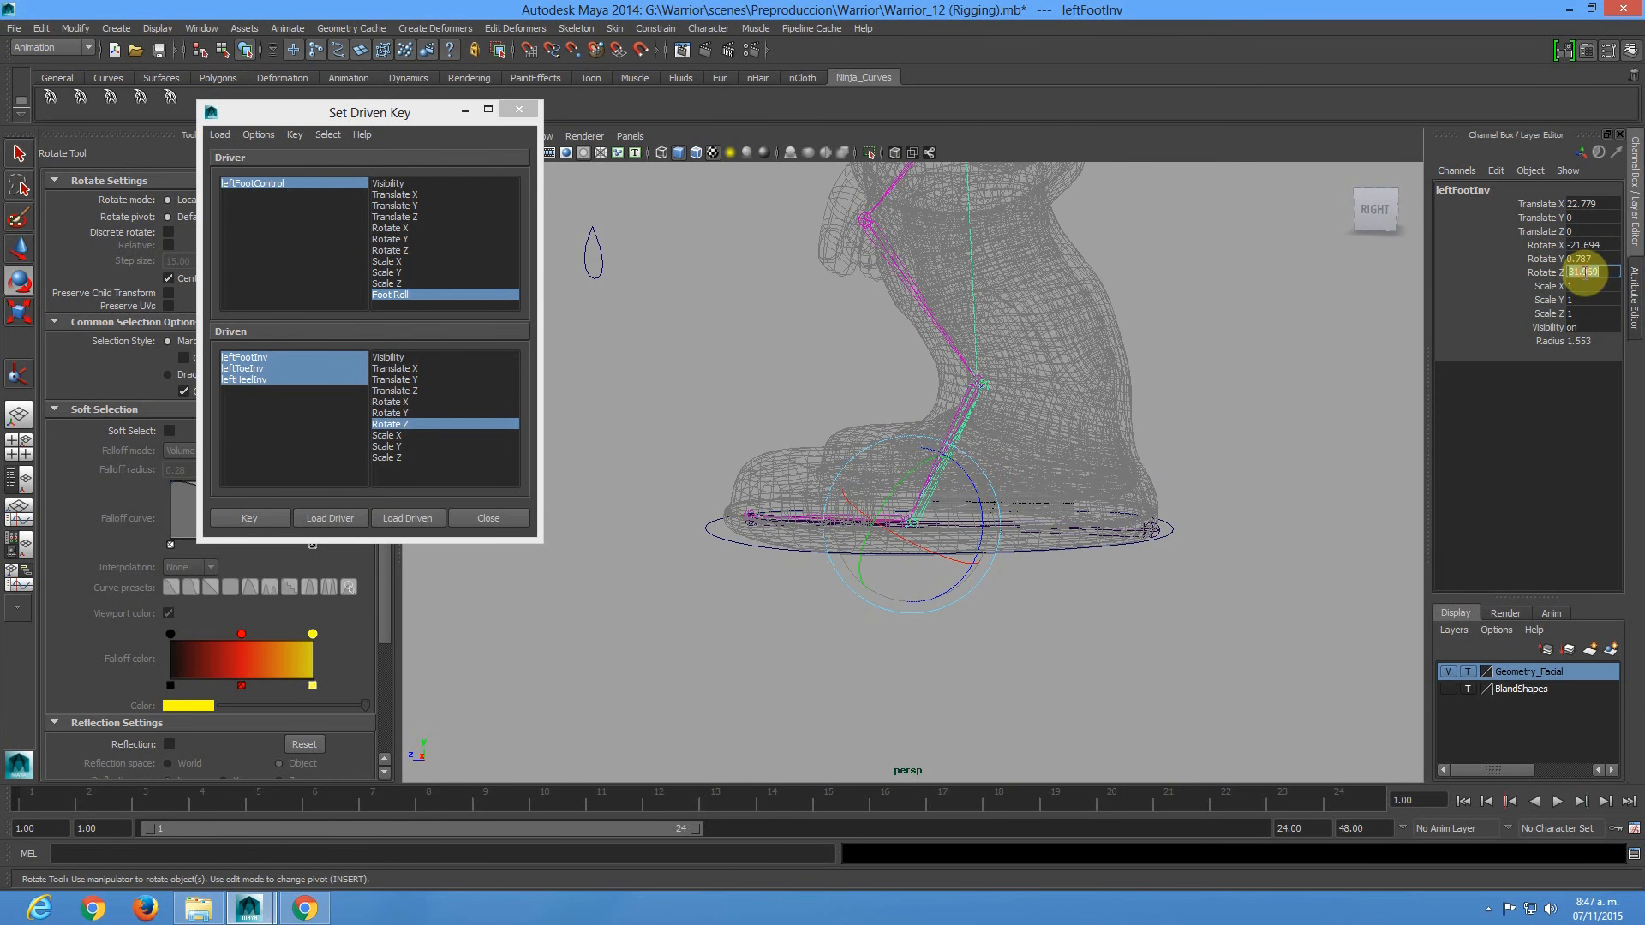
pyautogui.write('35')
pyautogui.press('Return')
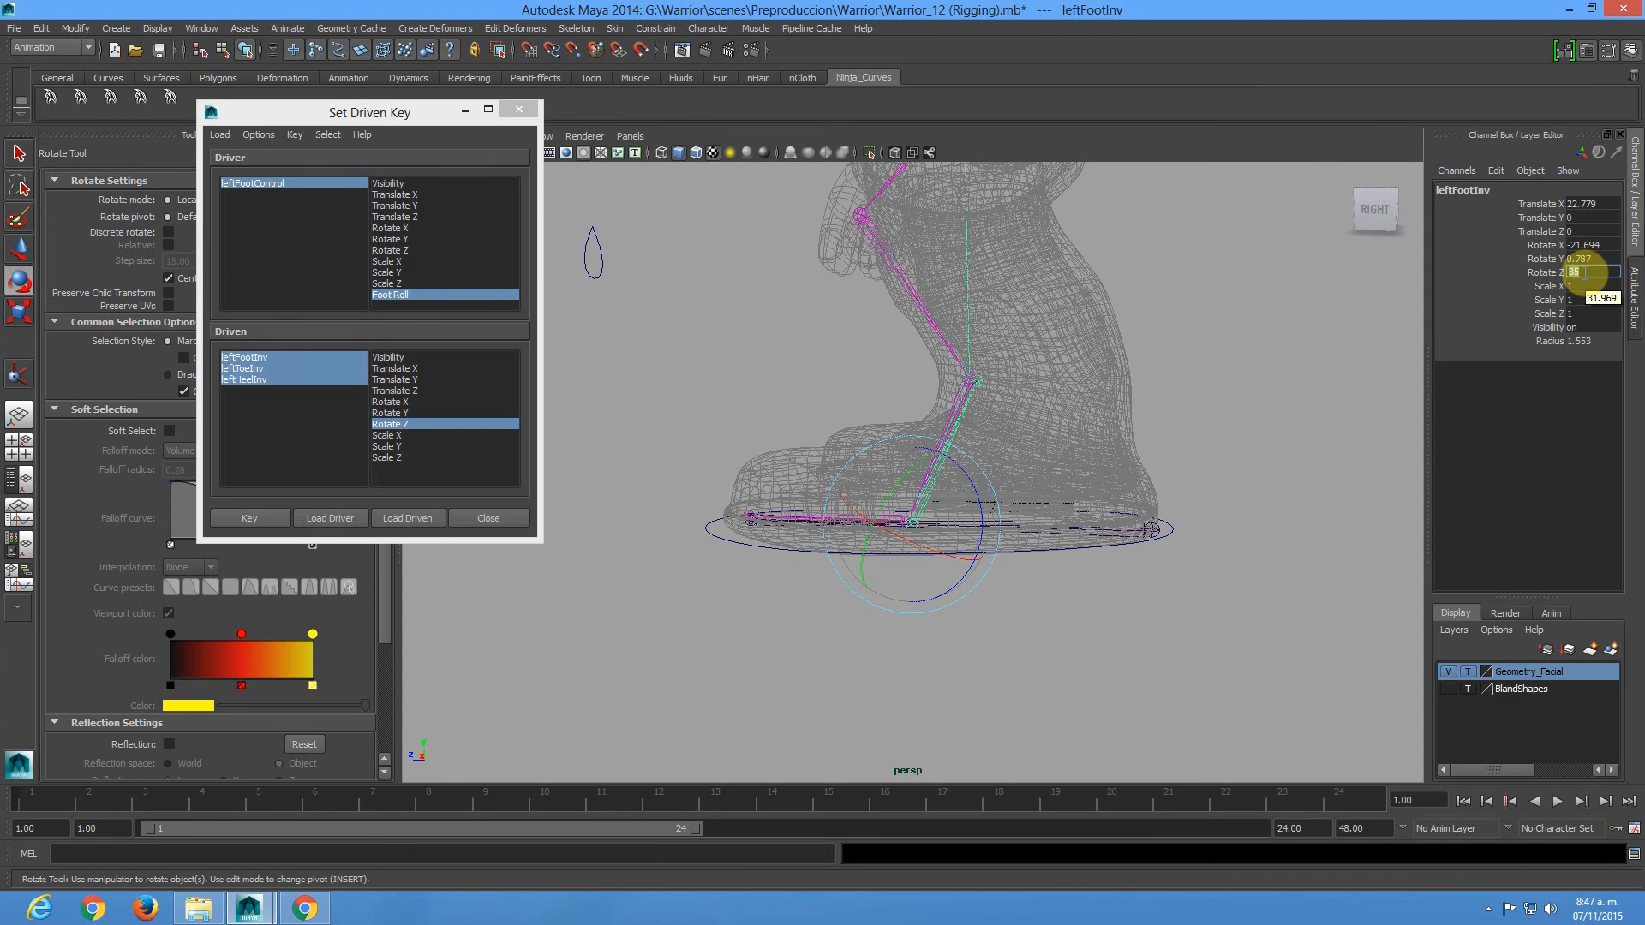
pyautogui.keyDown('alt'); pyautogui.moveTo(1182, 452); pyautogui.dragTo(1036, 409); pyautogui.keyUp('alt')
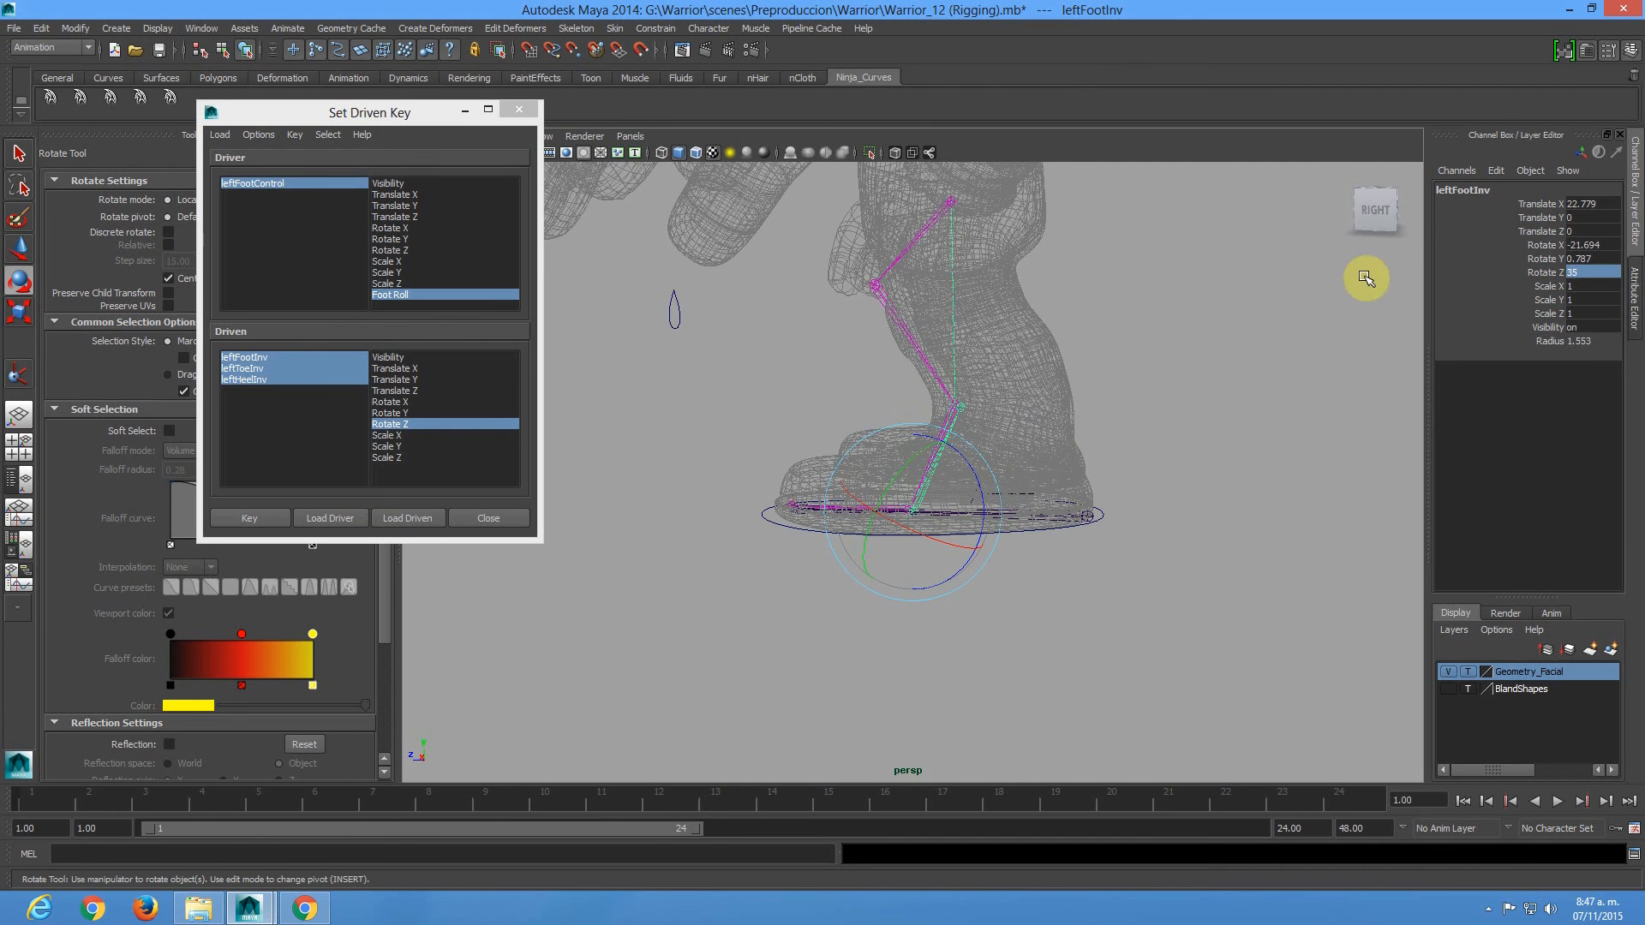
# Try leftFootInv's Rotate Z at 20, restore it to 35, and set the driven key for the inverse joints.
pyautogui.click(1590, 273)
pyautogui.write('20')
pyautogui.press('Return')
pyautogui.write('35')
pyautogui.press('Return')
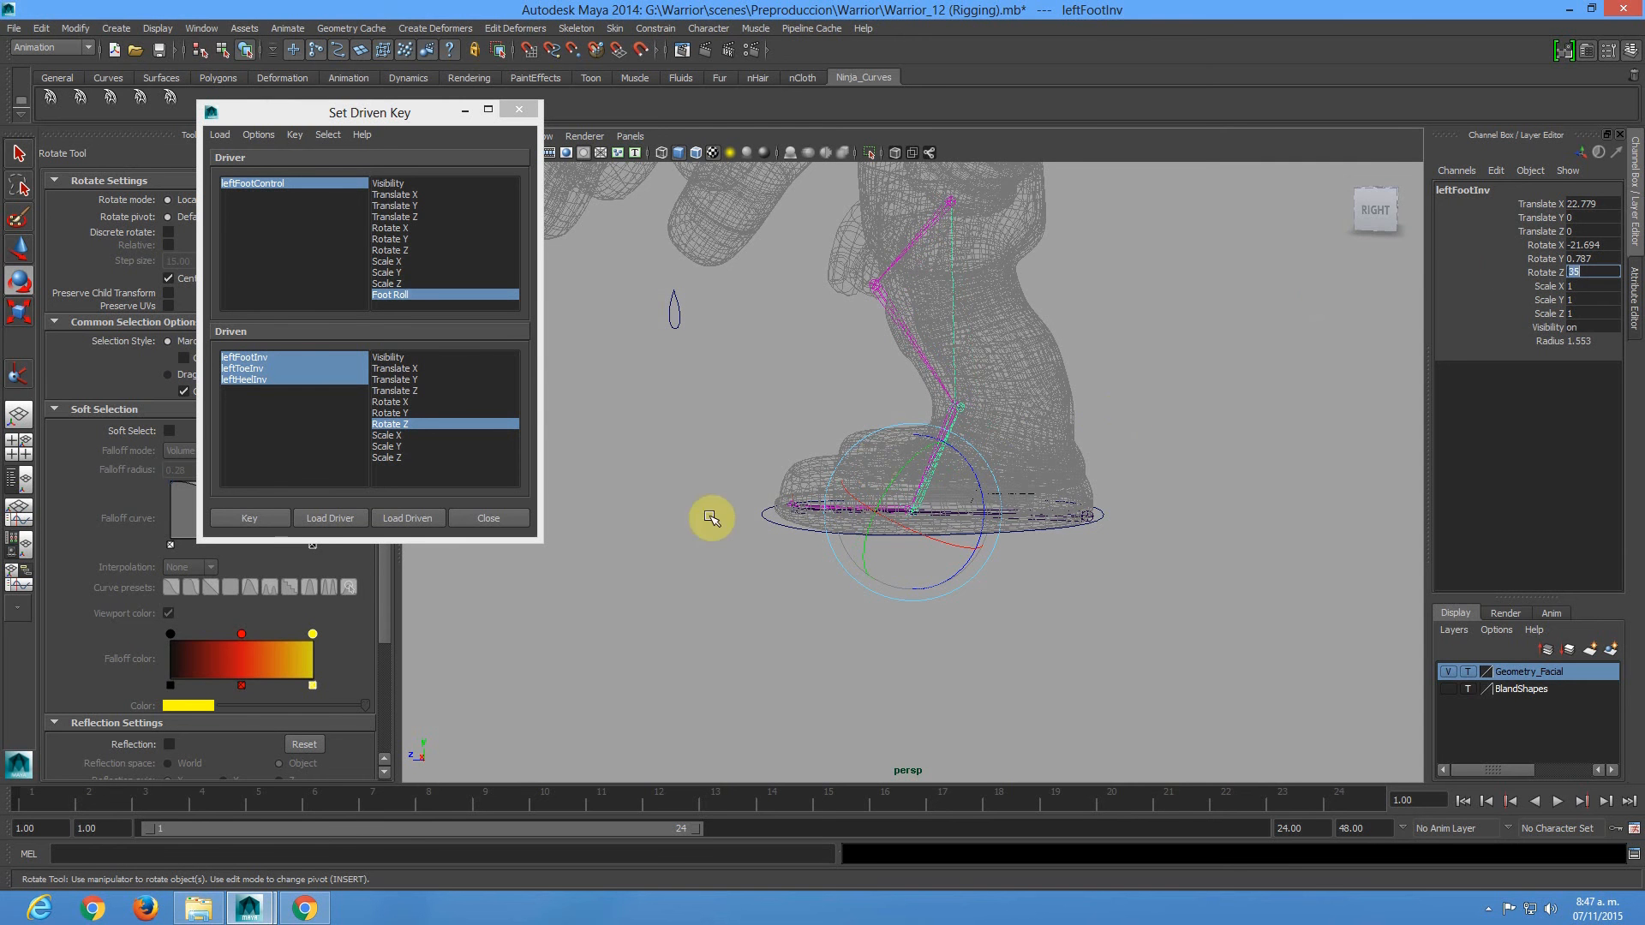
pyautogui.keyDown('alt'); pyautogui.moveTo(651, 402); pyautogui.dragTo(668, 407); pyautogui.keyUp('alt')
pyautogui.click(255, 520)
pyautogui.keyDown('alt'); pyautogui.moveTo(908, 339); pyautogui.dragTo(1146, 356); pyautogui.keyUp('alt')
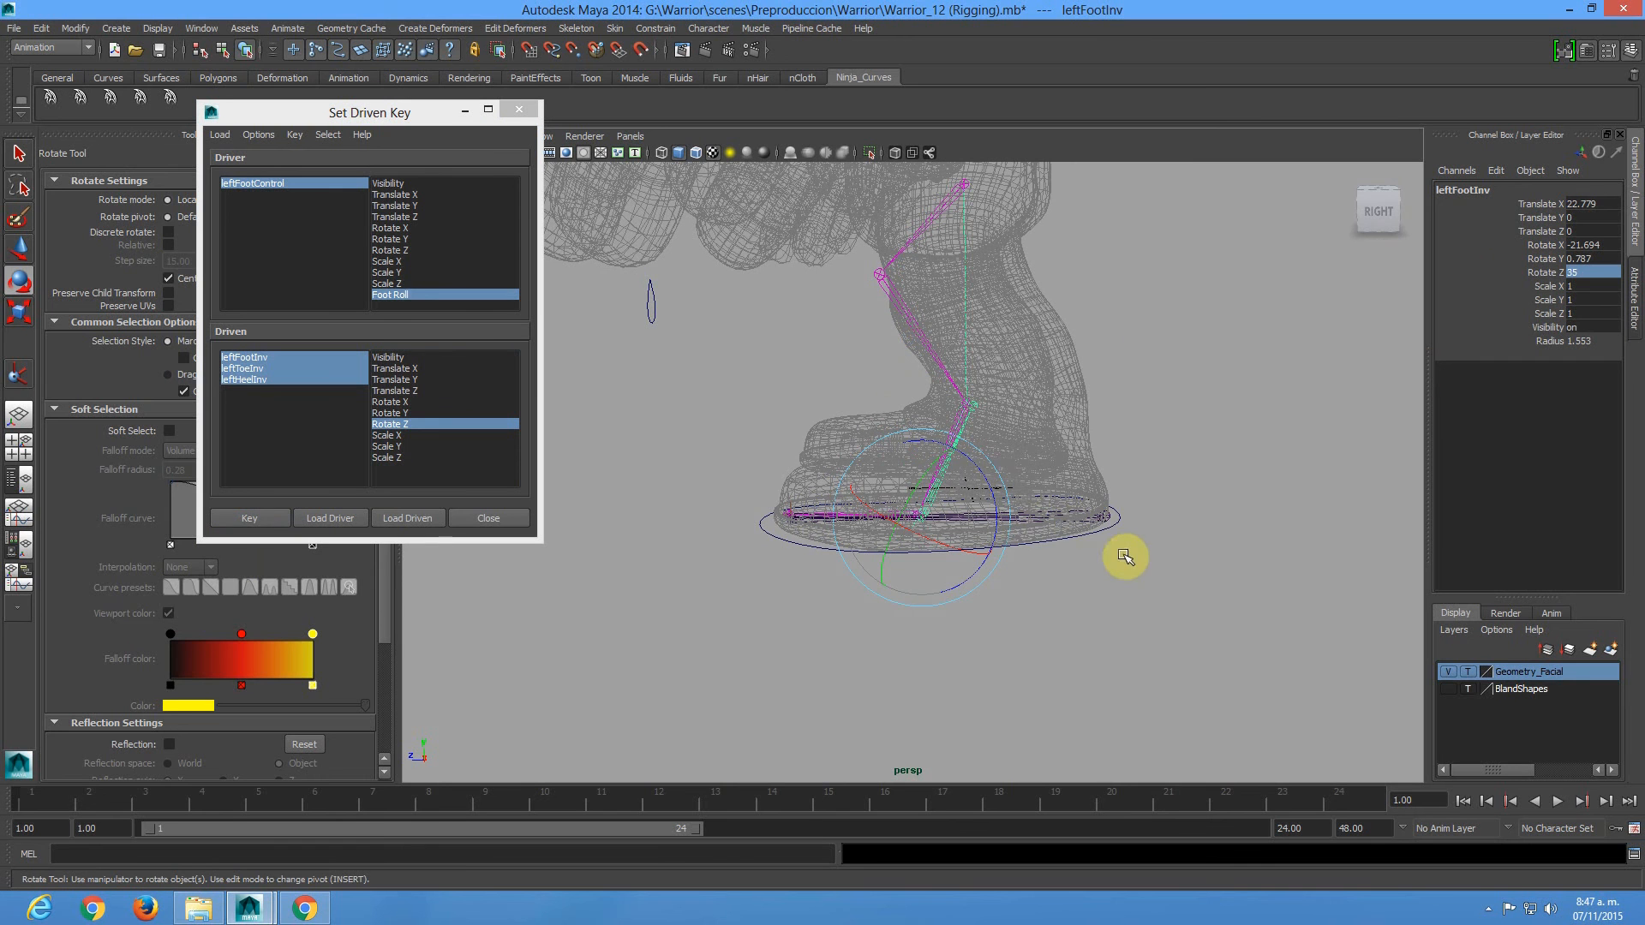
# Select leftFootControl, slide its Foot Roll value to check the motion, and bring it to 10.
pyautogui.click(1121, 517)
pyautogui.click(1546, 341)
pyautogui.moveTo(1298, 414); pyautogui.dragTo(1265, 453, button='middle')
pyautogui.scroll(3, 837, 470)
pyautogui.scroll(3, 964, 669)
pyautogui.keyDown('alt'); pyautogui.moveTo(808, 587); pyautogui.dragTo(811, 561); pyautogui.keyUp('alt')
pyautogui.moveTo(800, 650); pyautogui.dragTo(863, 651, button='middle')
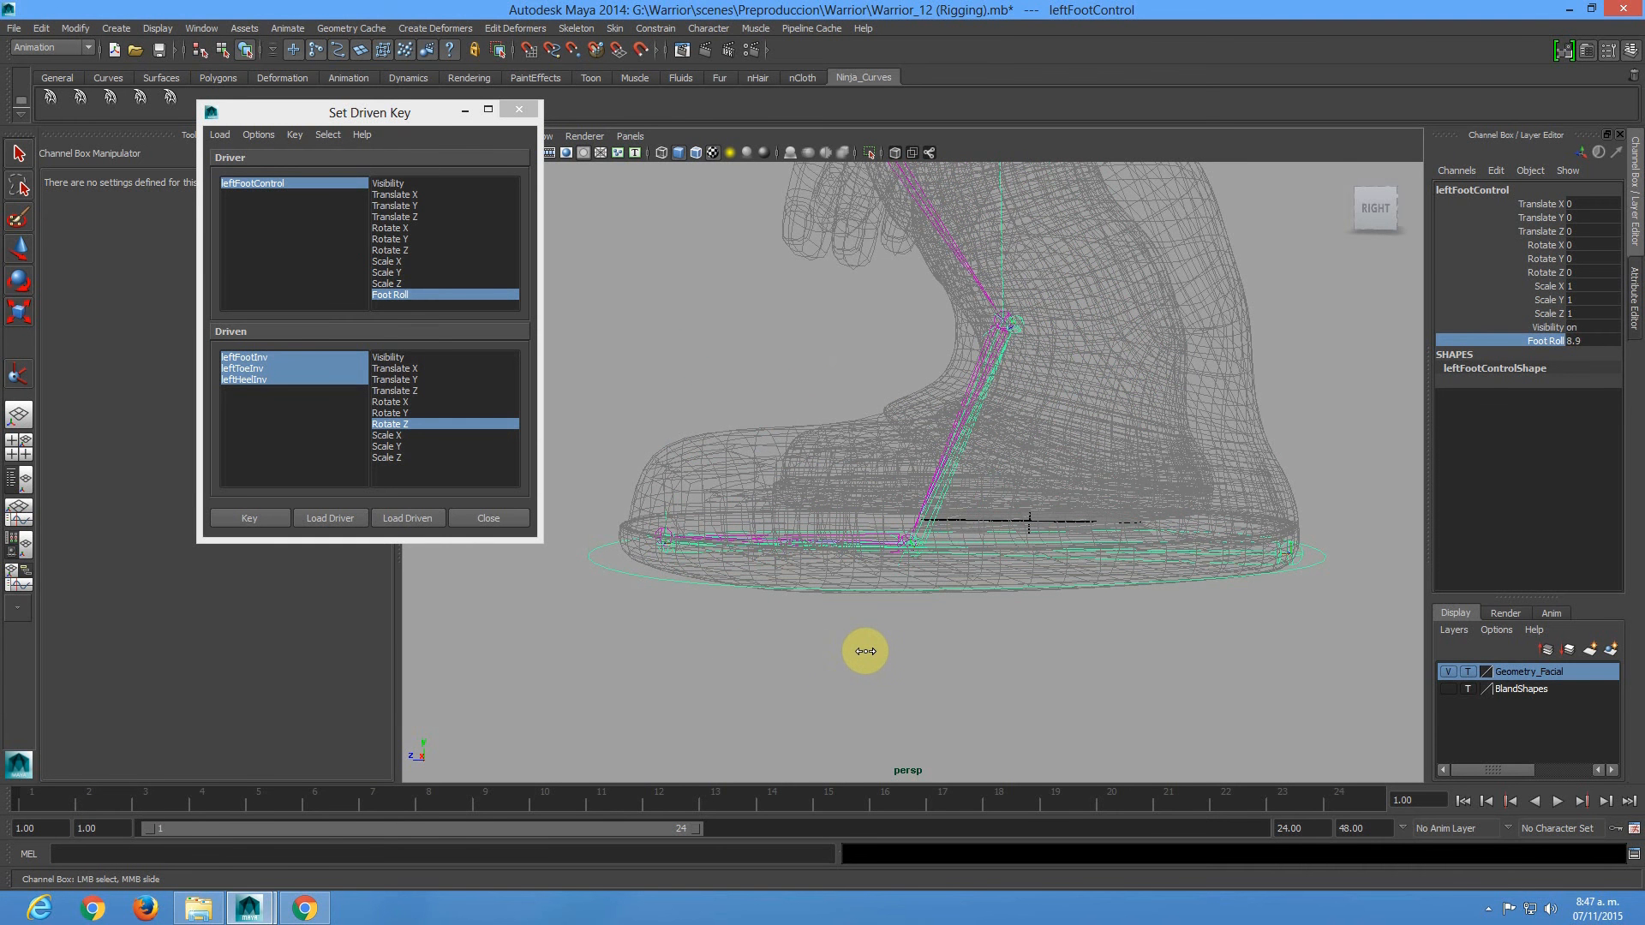
pyautogui.moveTo(865, 651); pyautogui.dragTo(935, 647, button='middle')
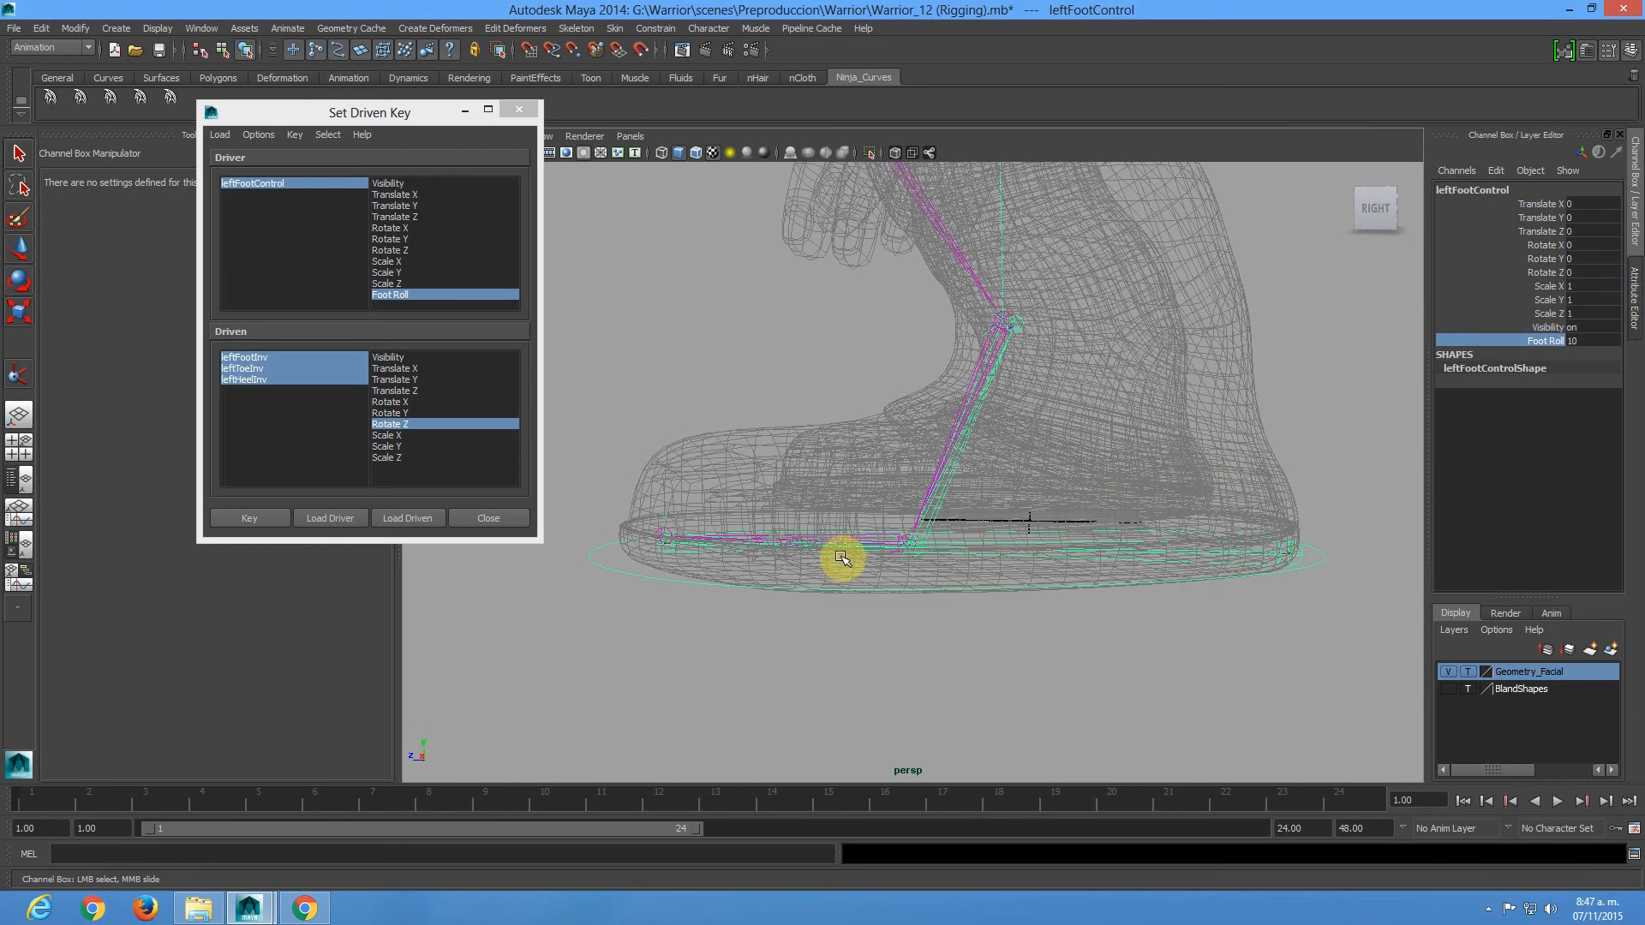
# Select the leftToeInv joint at the toe end of the inverse chain with the Rotate tool active.
pyautogui.keyDown('alt'); pyautogui.moveTo(999, 476); pyautogui.dragTo(957, 491, button='right'); pyautogui.keyUp('alt')
pyautogui.click(940, 496)
pyautogui.press('e')
pyautogui.press('Down')
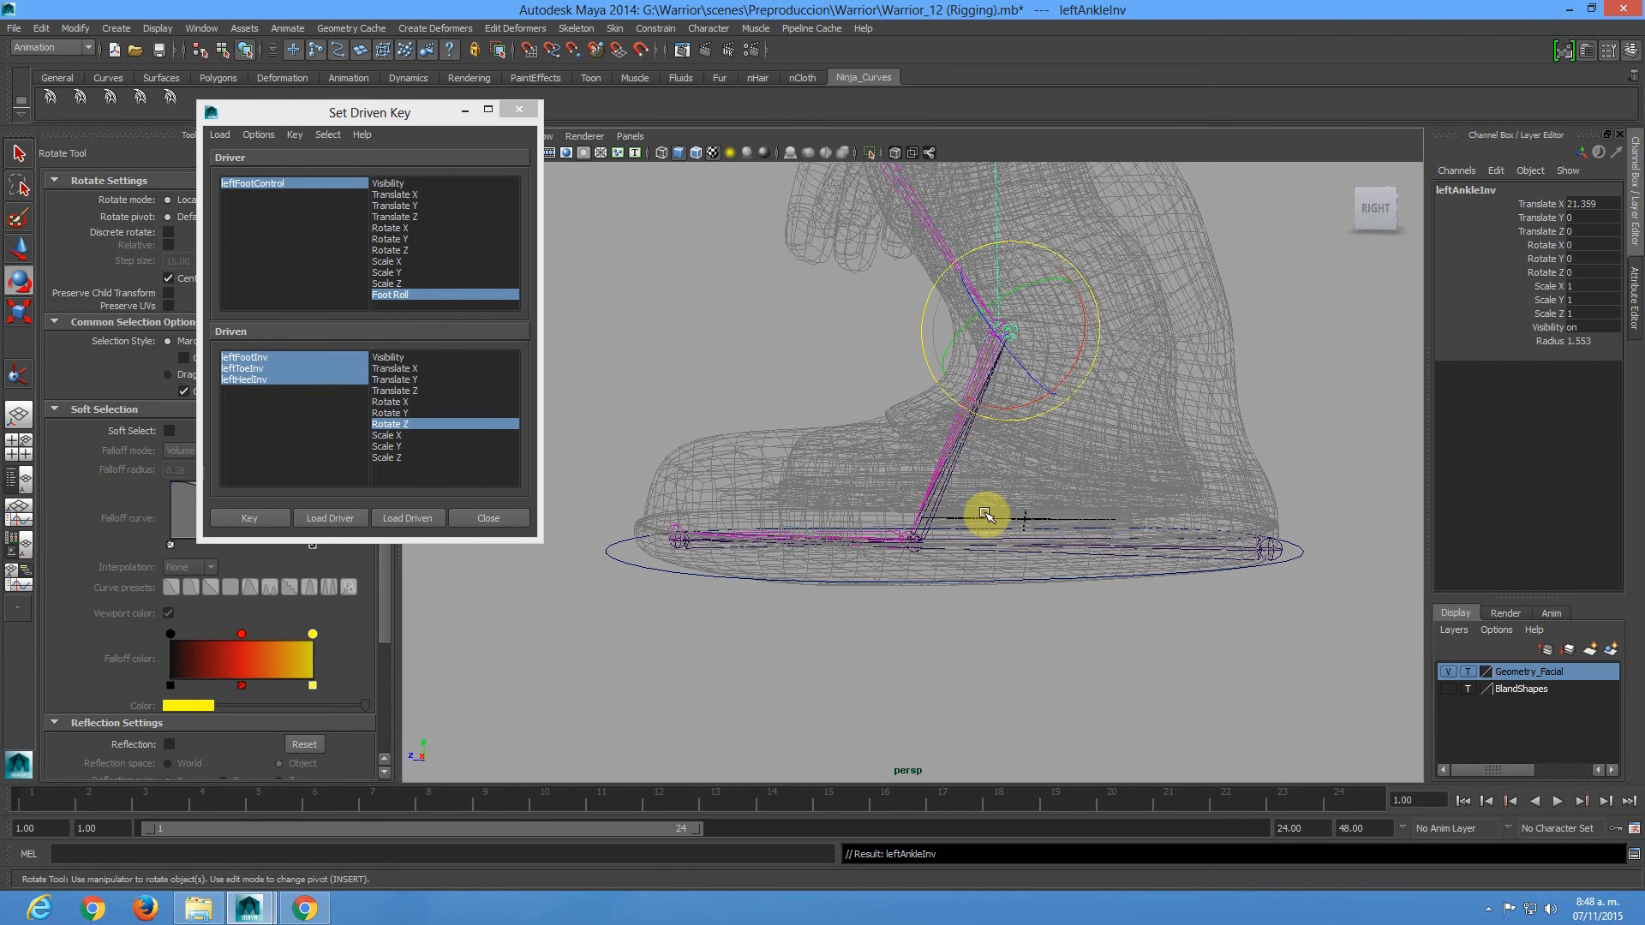
pyautogui.press('Down')
pyautogui.keyDown('alt'); pyautogui.moveTo(974, 504); pyautogui.dragTo(729, 424, button='right'); pyautogui.keyUp('alt')
pyautogui.keyDown('alt'); pyautogui.moveTo(729, 425); pyautogui.dragTo(785, 511); pyautogui.keyUp('alt')
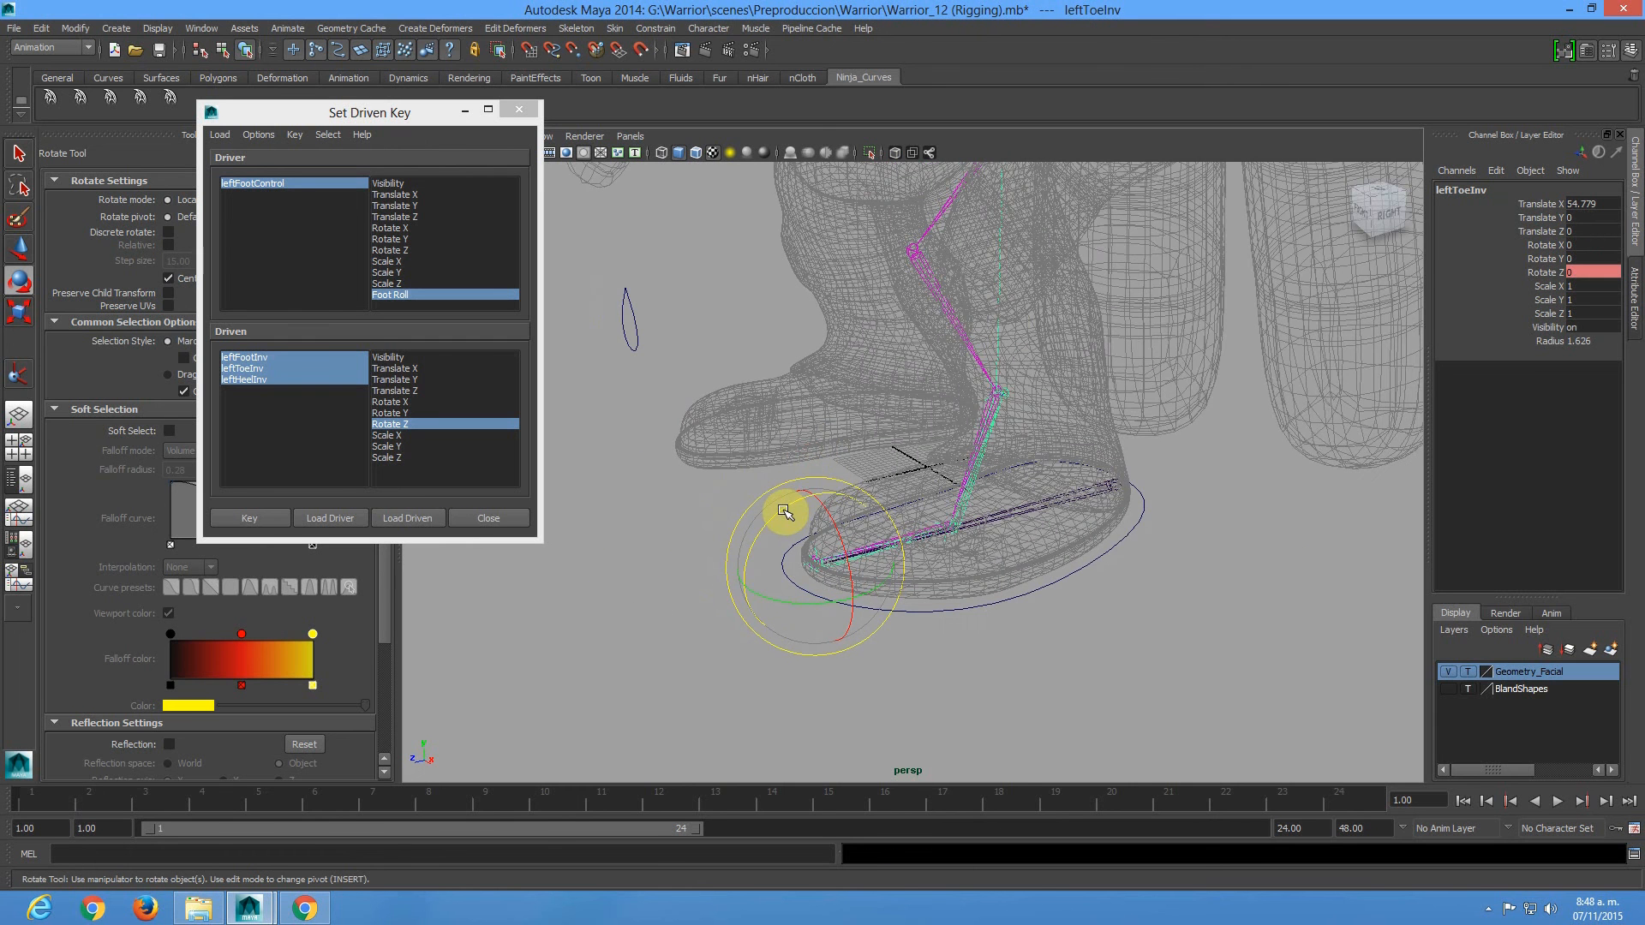
# Switch to Chrome to examine the foot poses in the walk cycle reference image, and return to Maya.
pyautogui.hotkey('alt', 'Tab')
pyautogui.click(711, 502)
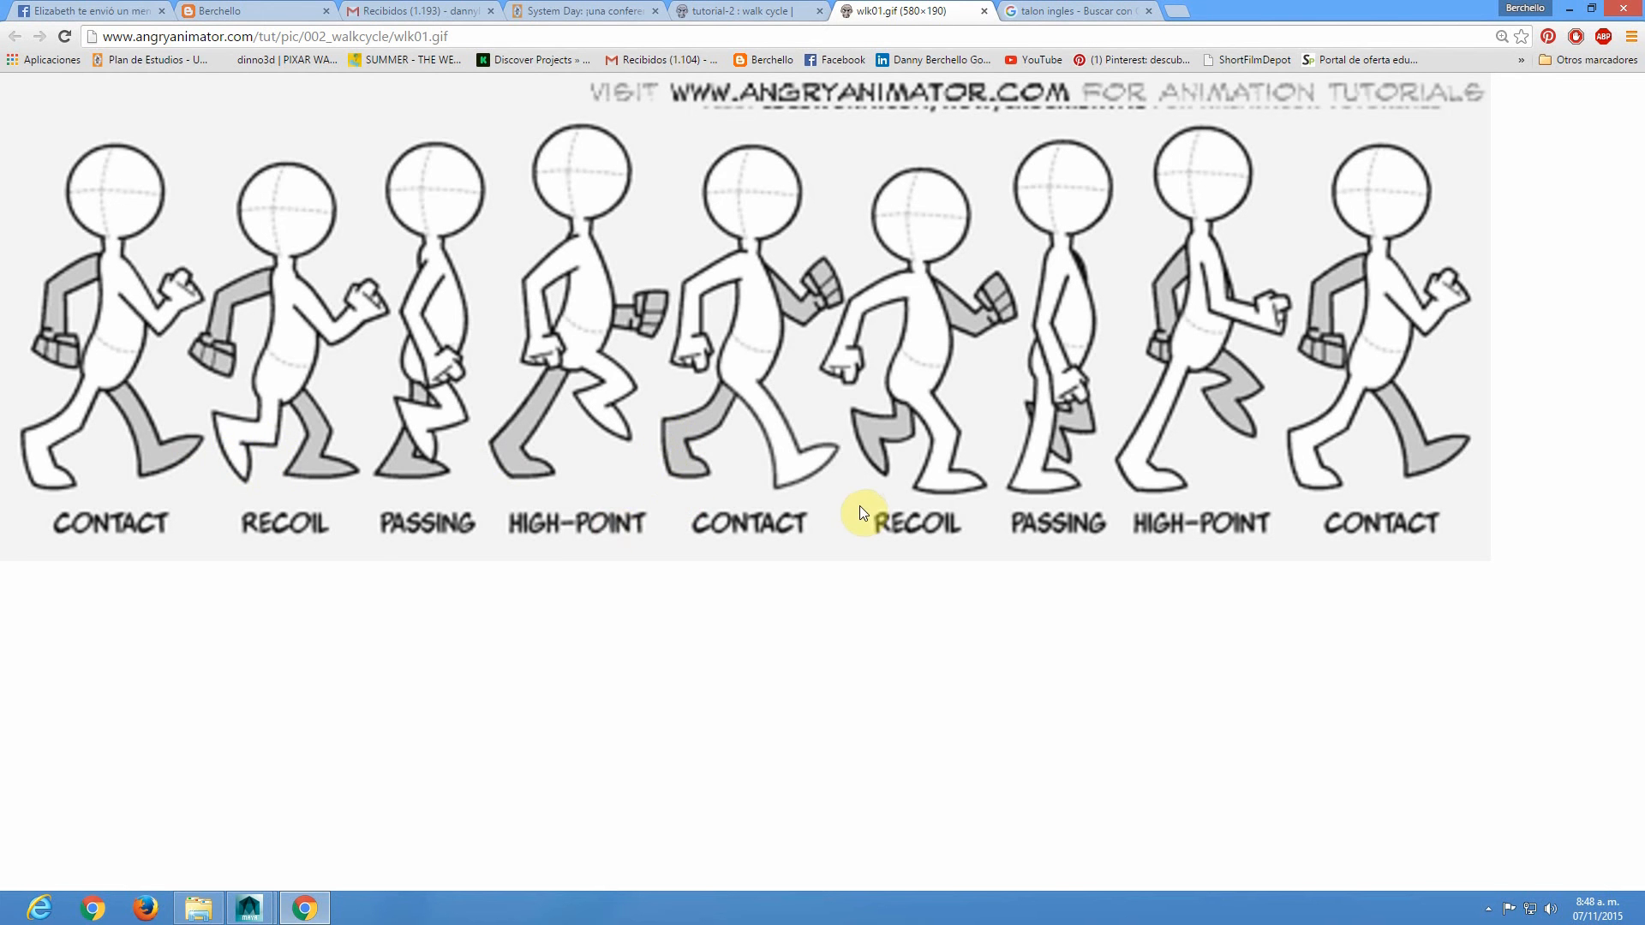
pyautogui.hotkey('alt', 'Tab')
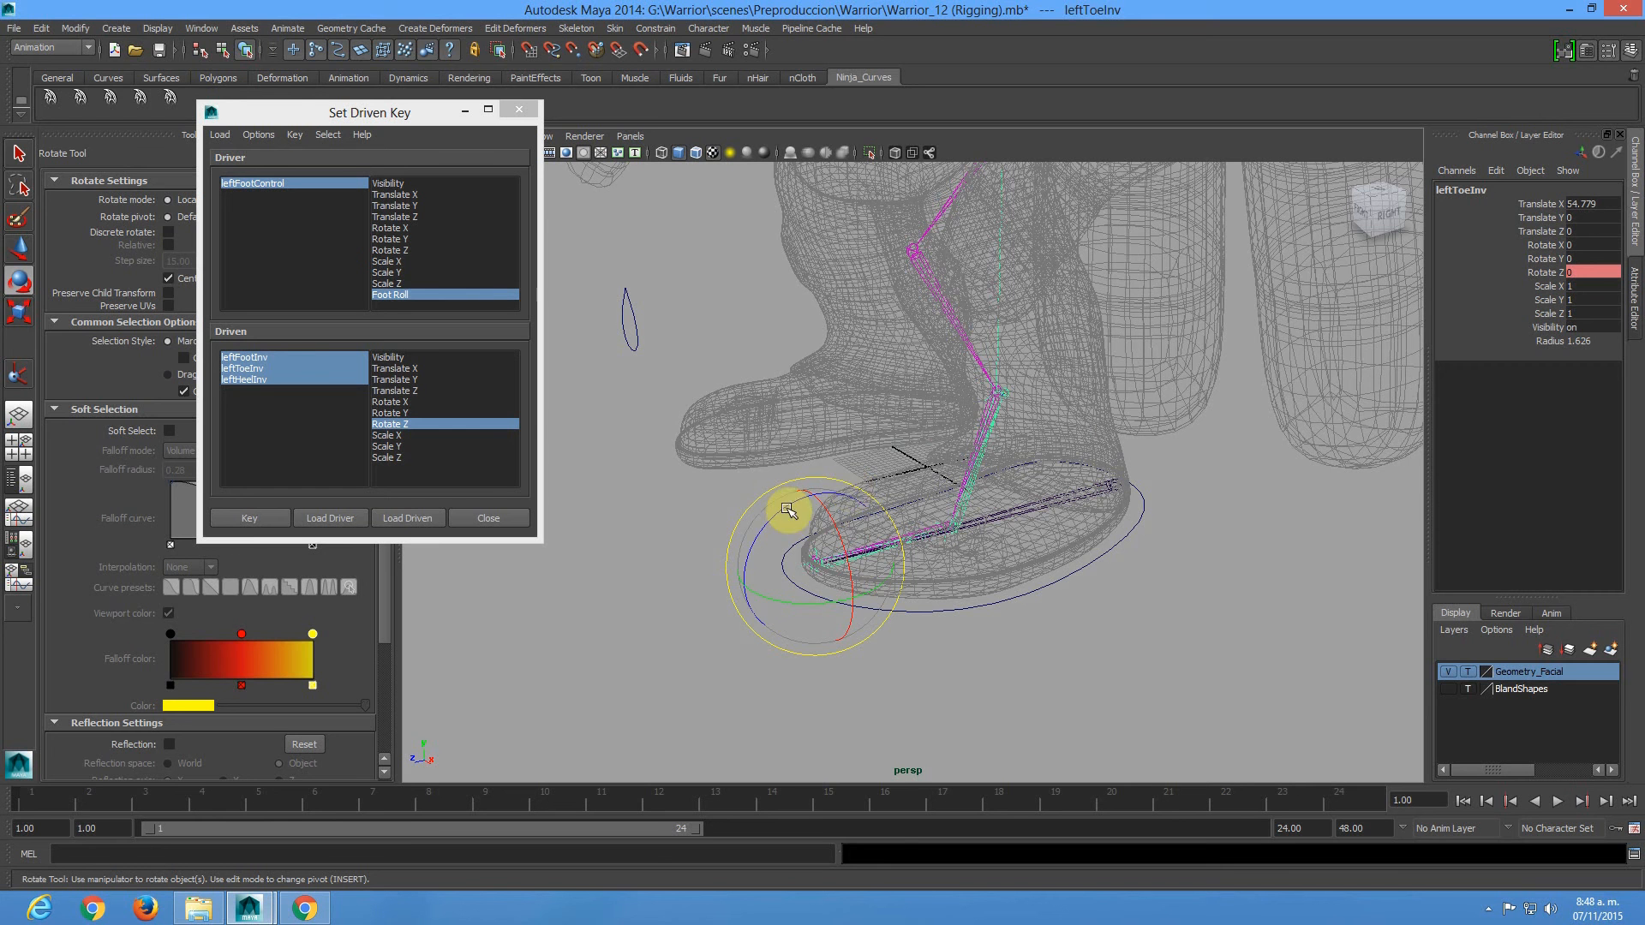
# Rotate leftToeInv freehand about its Z axis to about 67 degrees to lift the foot onto the toe.
pyautogui.keyDown('alt'); pyautogui.moveTo(808, 512); pyautogui.dragTo(623, 488); pyautogui.keyUp('alt')
pyautogui.moveTo(531, 499); pyautogui.dragTo(537, 502)
pyautogui.keyDown('alt'); pyautogui.moveTo(711, 473); pyautogui.dragTo(778, 473); pyautogui.keyUp('alt')
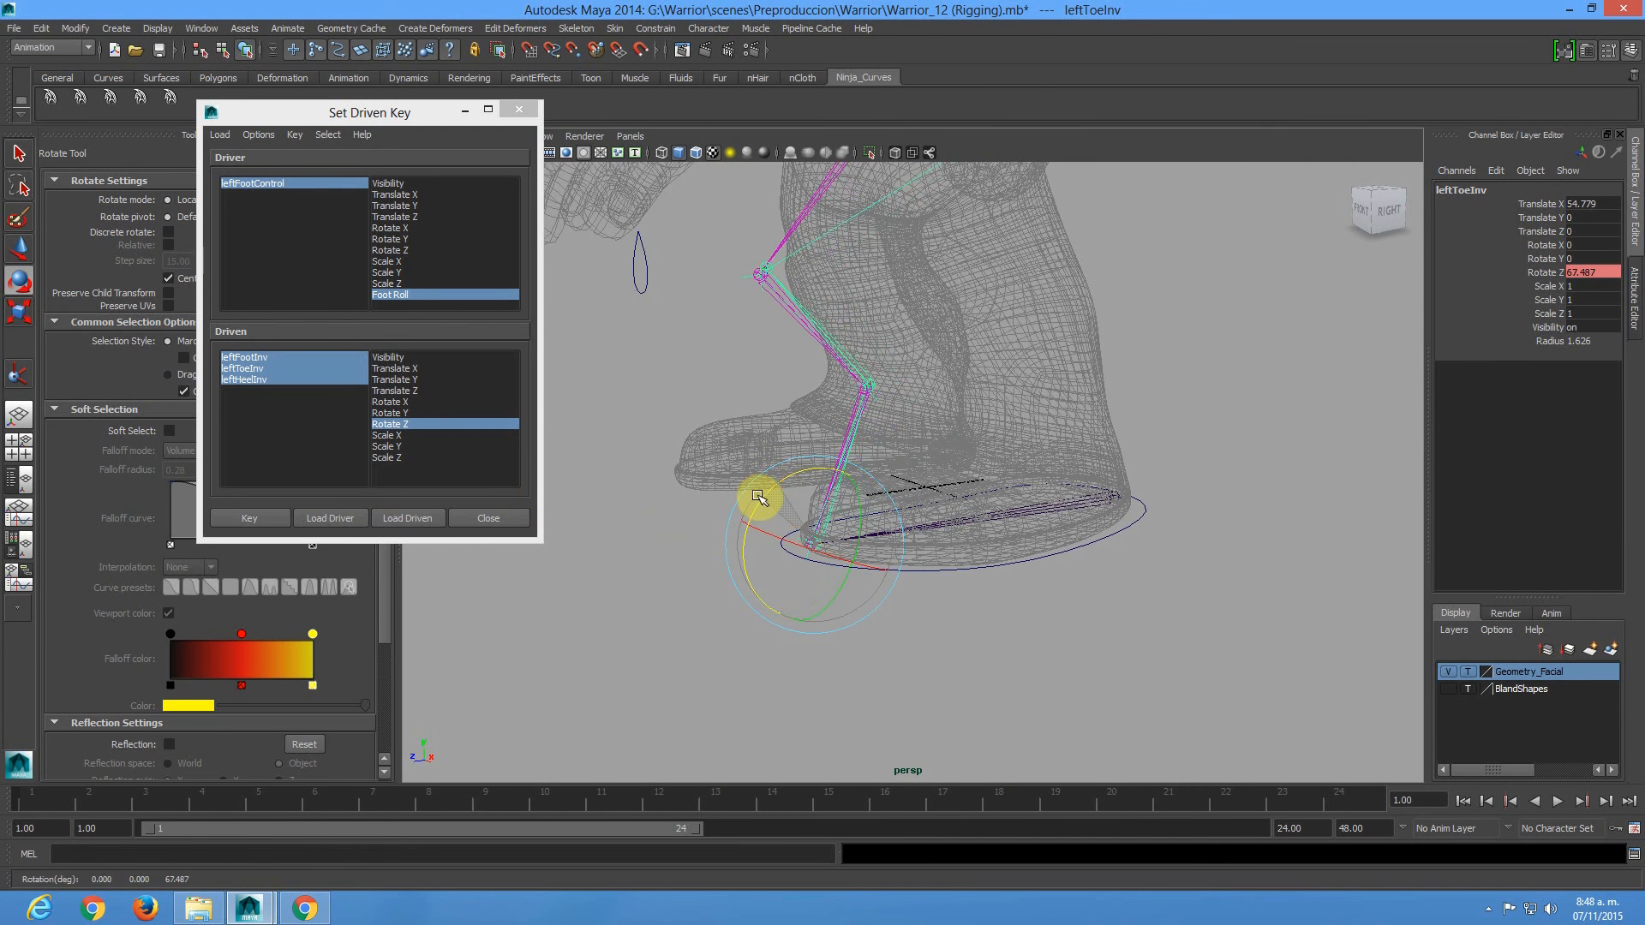
pyautogui.moveTo(787, 442)
pyautogui.keyDown('alt'); pyautogui.mouseDown()
pyautogui.moveTo(759, 444)
pyautogui.moveTo(803, 447)
pyautogui.mouseUp(); pyautogui.keyUp('alt')
# Step between the inverse joints to compare rotations, and set leftToeInv's Rotate Z to 65.
pyautogui.click(803, 485)
pyautogui.keyDown('alt'); pyautogui.moveTo(780, 340); pyautogui.dragTo(856, 356); pyautogui.keyUp('alt')
pyautogui.keyDown('alt'); pyautogui.moveTo(856, 356); pyautogui.dragTo(913, 485, button='right'); pyautogui.keyUp('alt')
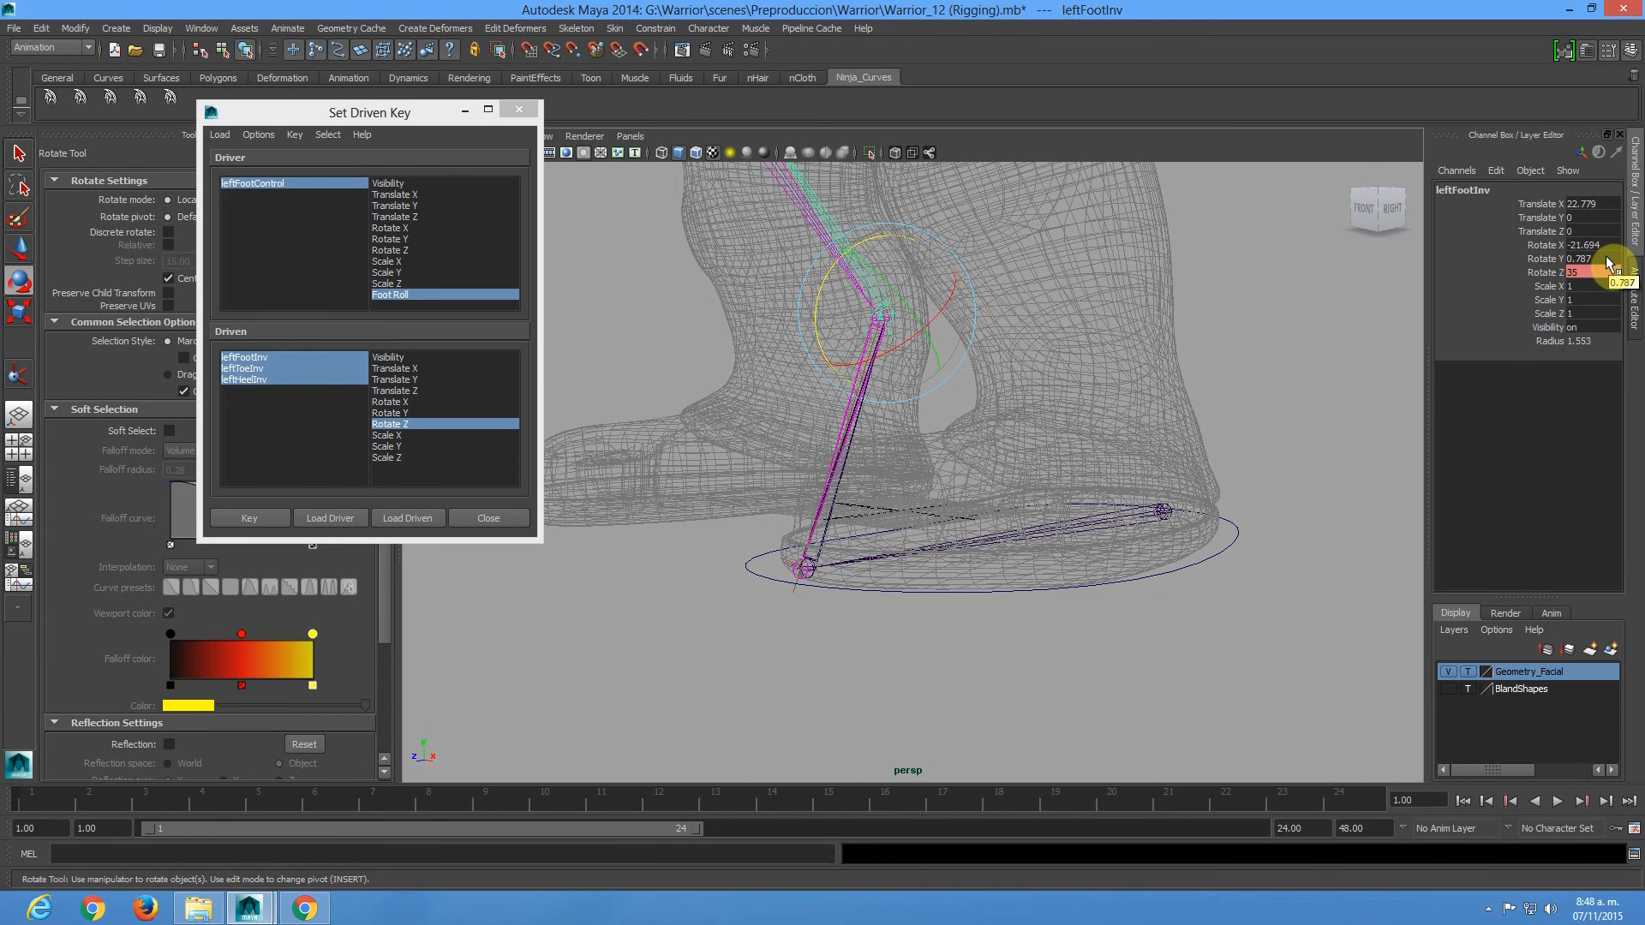
pyautogui.press('Down')
pyautogui.press('Up')
pyautogui.press('Up')
pyautogui.press('Up')
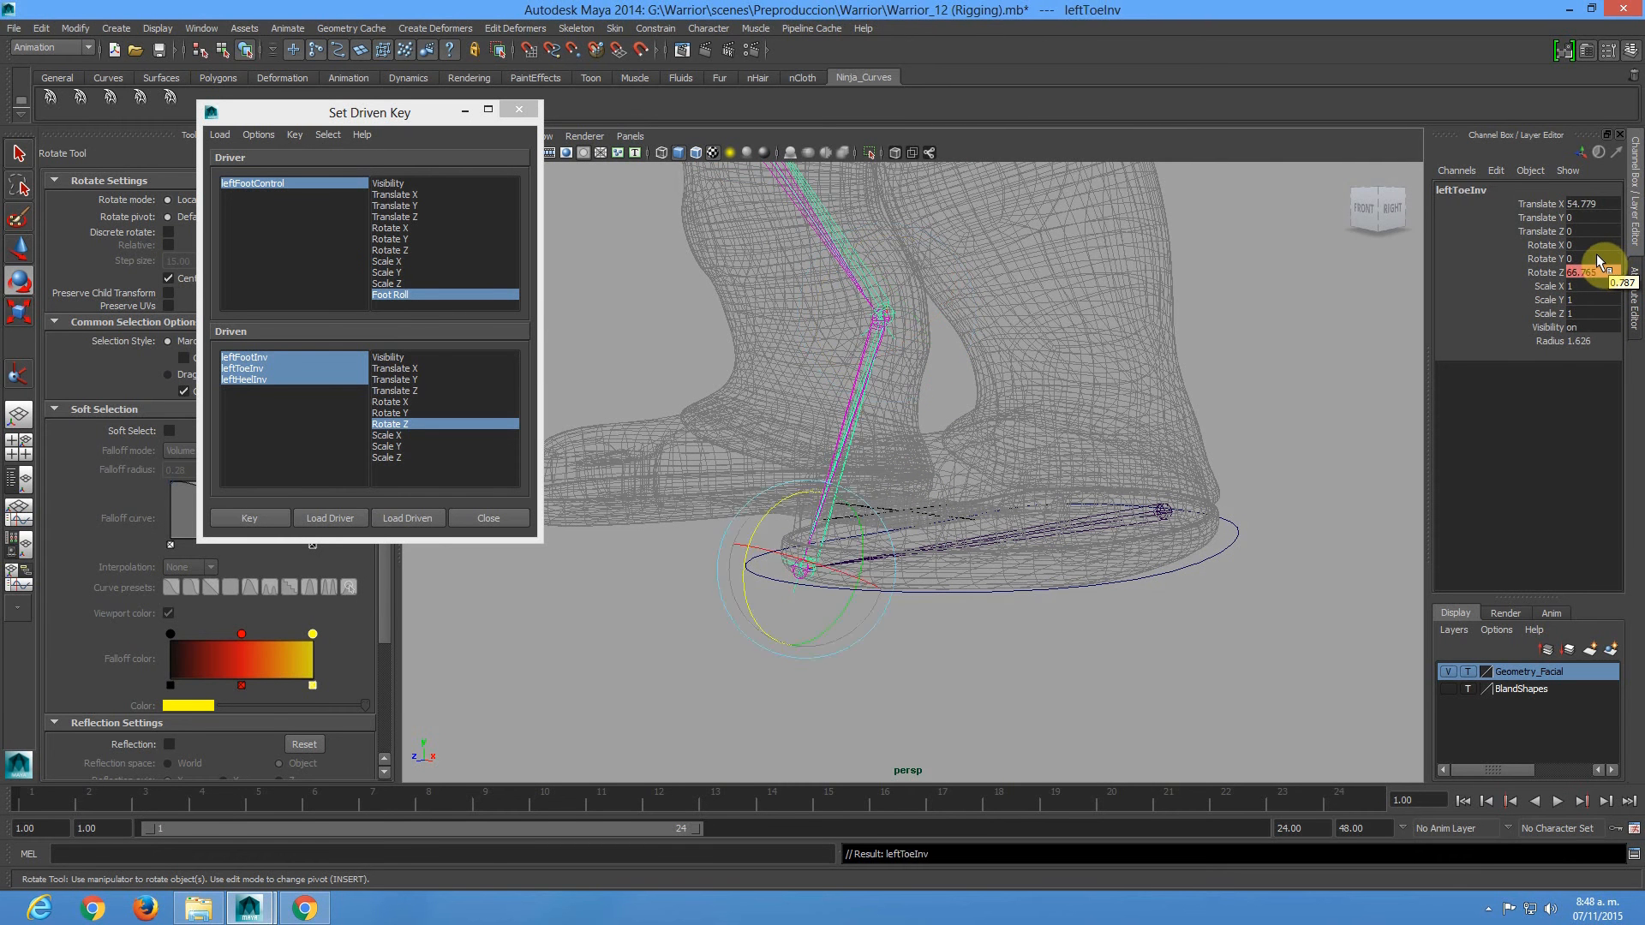
pyautogui.press('Down')
pyautogui.press('Return')
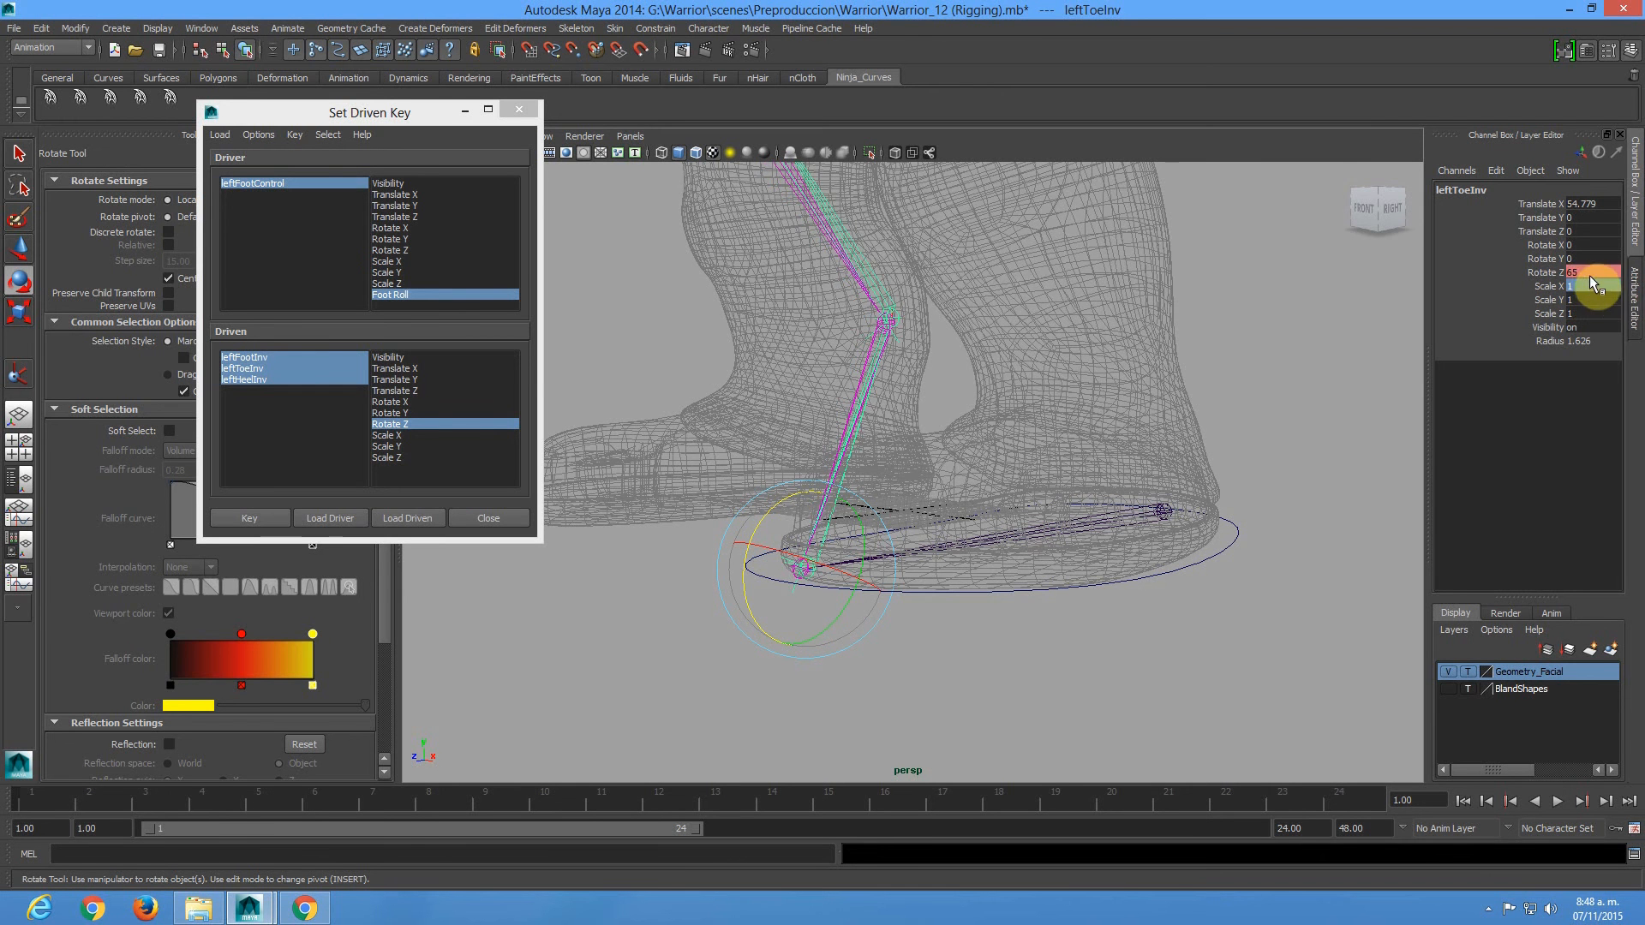
# Select leftFootInv in the inverse hierarchy and set its Rotate X and Rotate Y to 0.
pyautogui.press('Up')
pyautogui.press('Up')
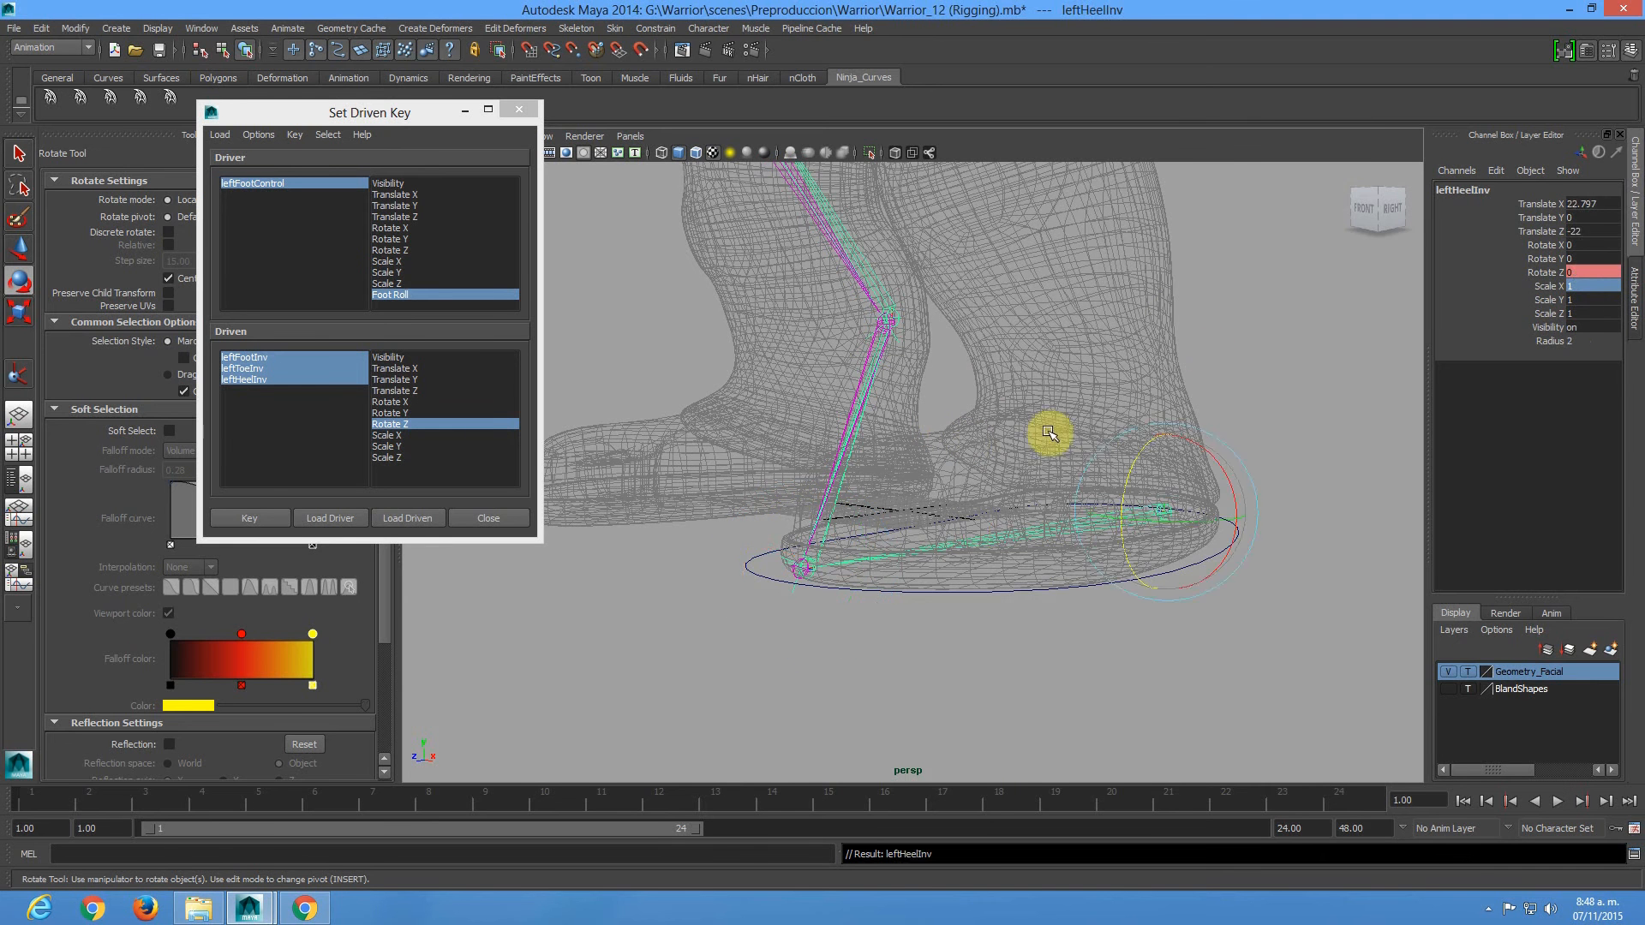
pyautogui.press('Down')
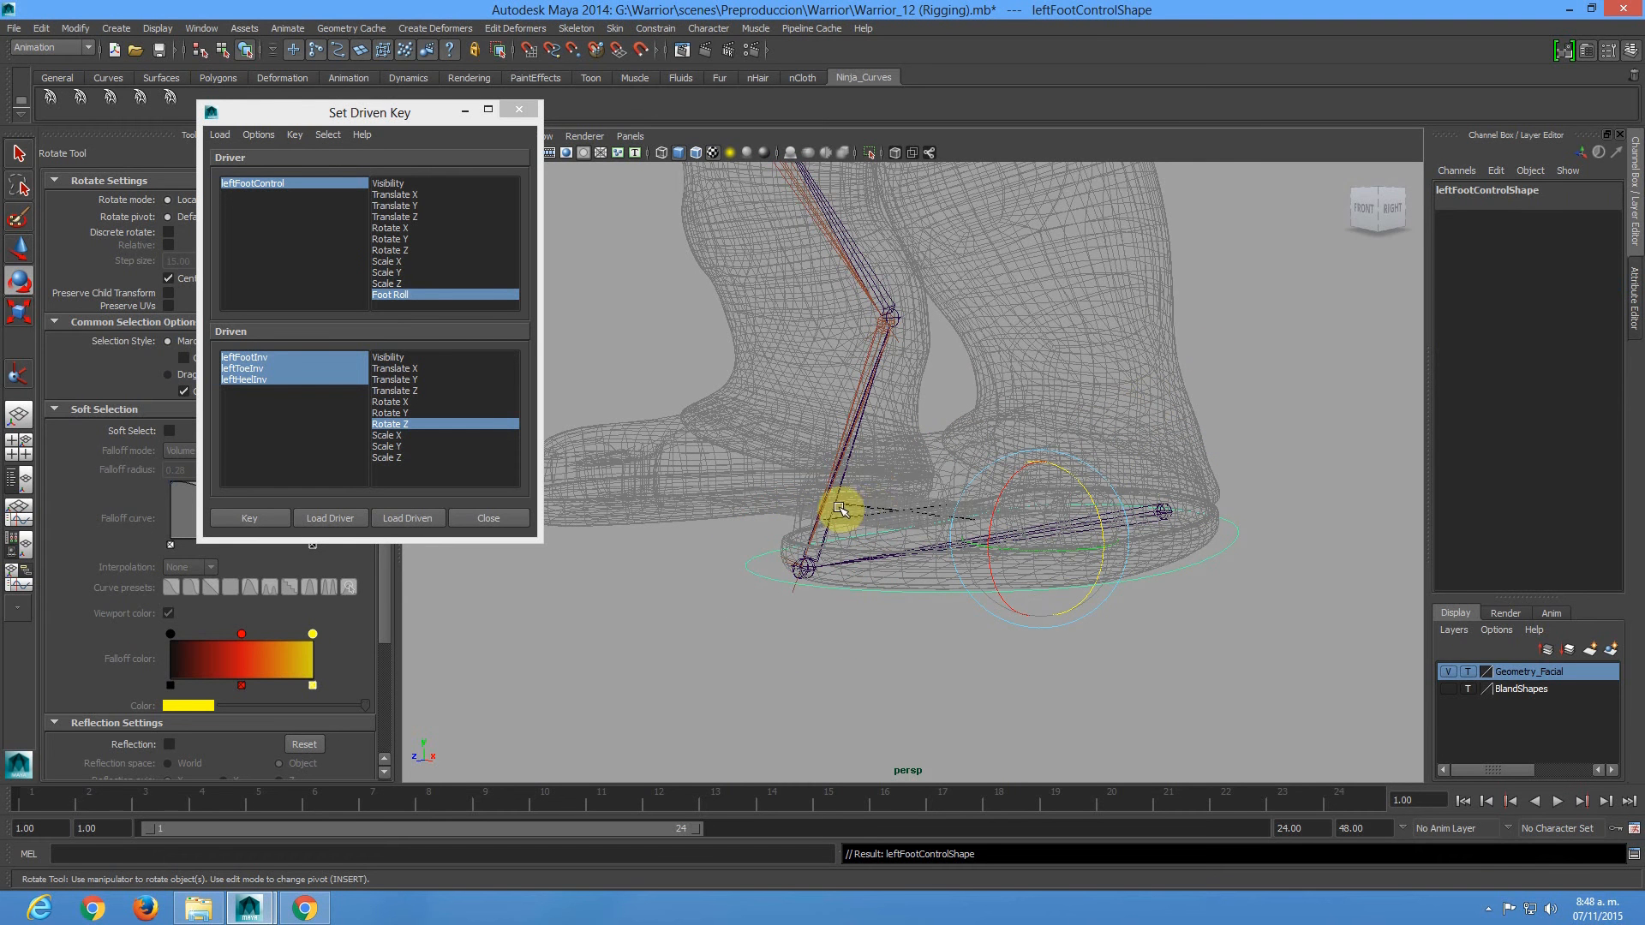
pyautogui.click(841, 512)
pyautogui.click(832, 512)
pyautogui.press('Down')
pyautogui.press('Down')
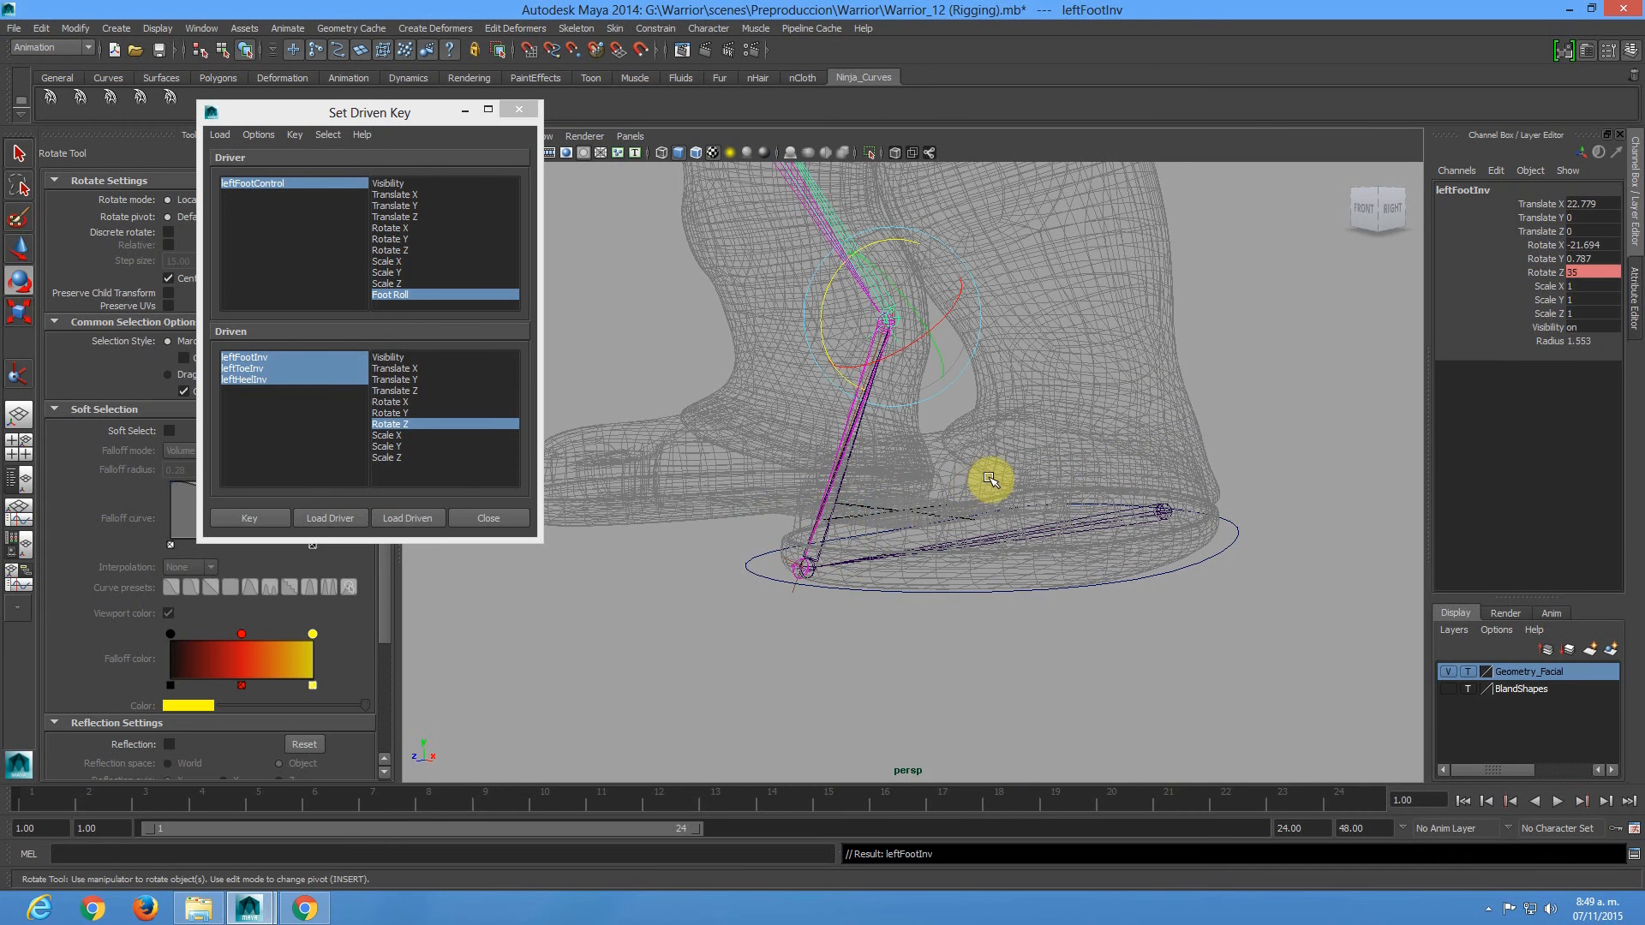
pyautogui.moveTo(1598, 257); pyautogui.dragTo(1600, 249)
pyautogui.write('0')
pyautogui.press('Return')
# Set leftFootInv's Rotate Z to -10 and check the foot and leg pose from several angles.
pyautogui.keyDown('alt'); pyautogui.moveTo(829, 352); pyautogui.dragTo(774, 382); pyautogui.keyUp('alt')
pyautogui.keyDown('alt'); pyautogui.moveTo(874, 386); pyautogui.dragTo(936, 378); pyautogui.keyUp('alt')
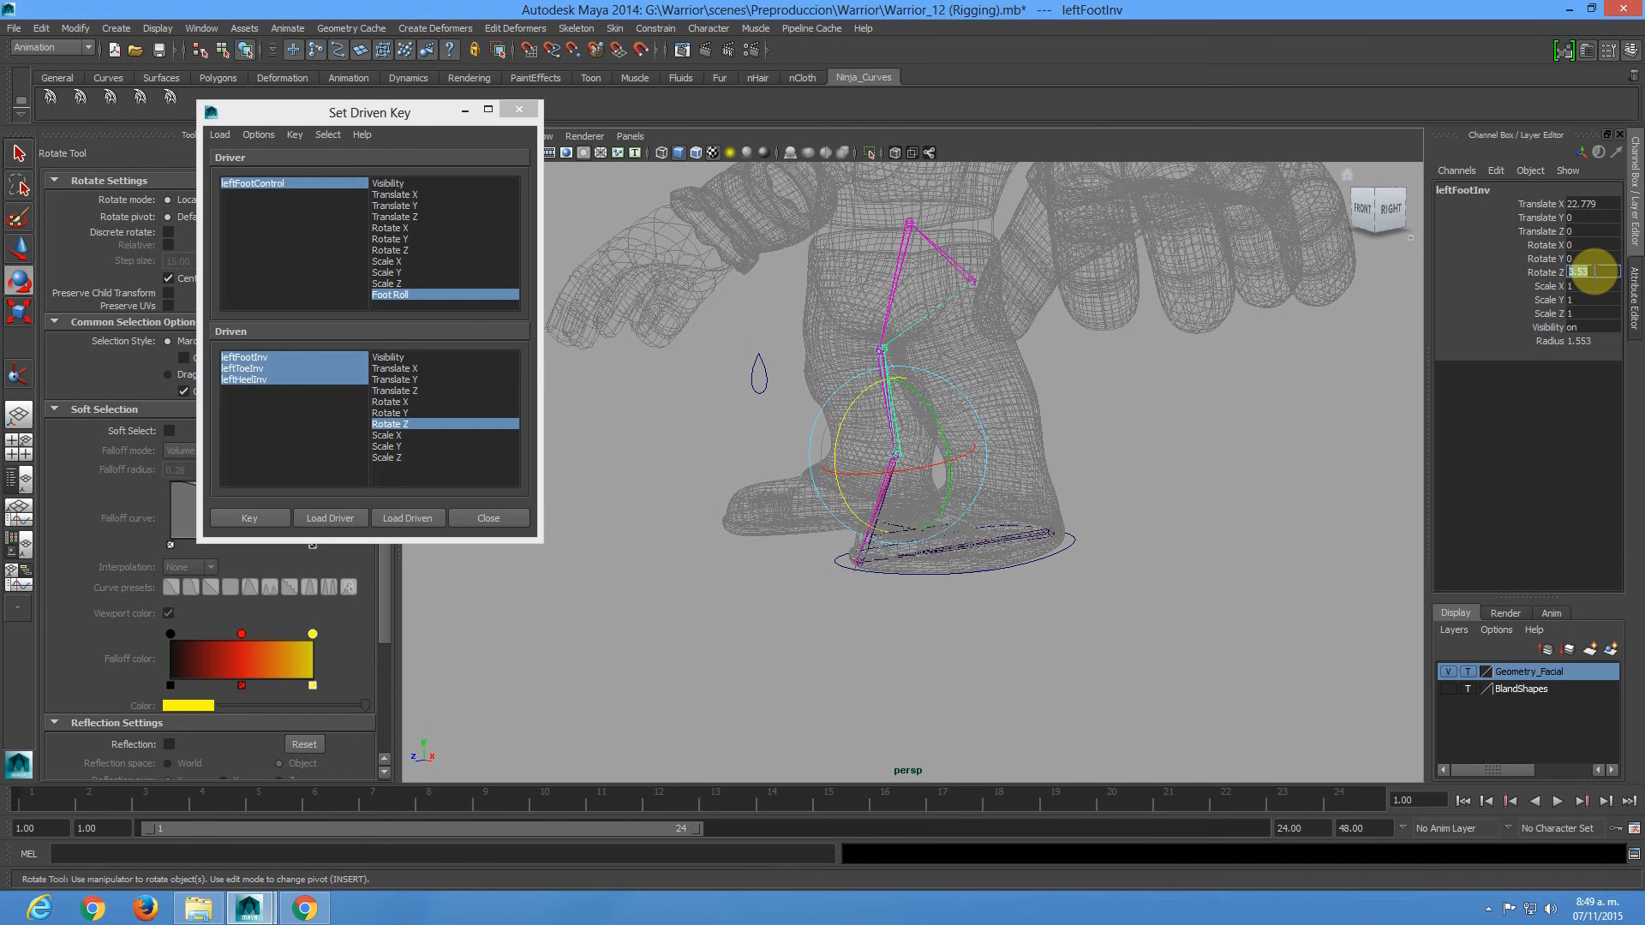
pyautogui.write('-10')
pyautogui.press('Return')
pyautogui.keyDown('alt'); pyautogui.moveTo(1130, 471); pyautogui.dragTo(897, 395); pyautogui.keyUp('alt')
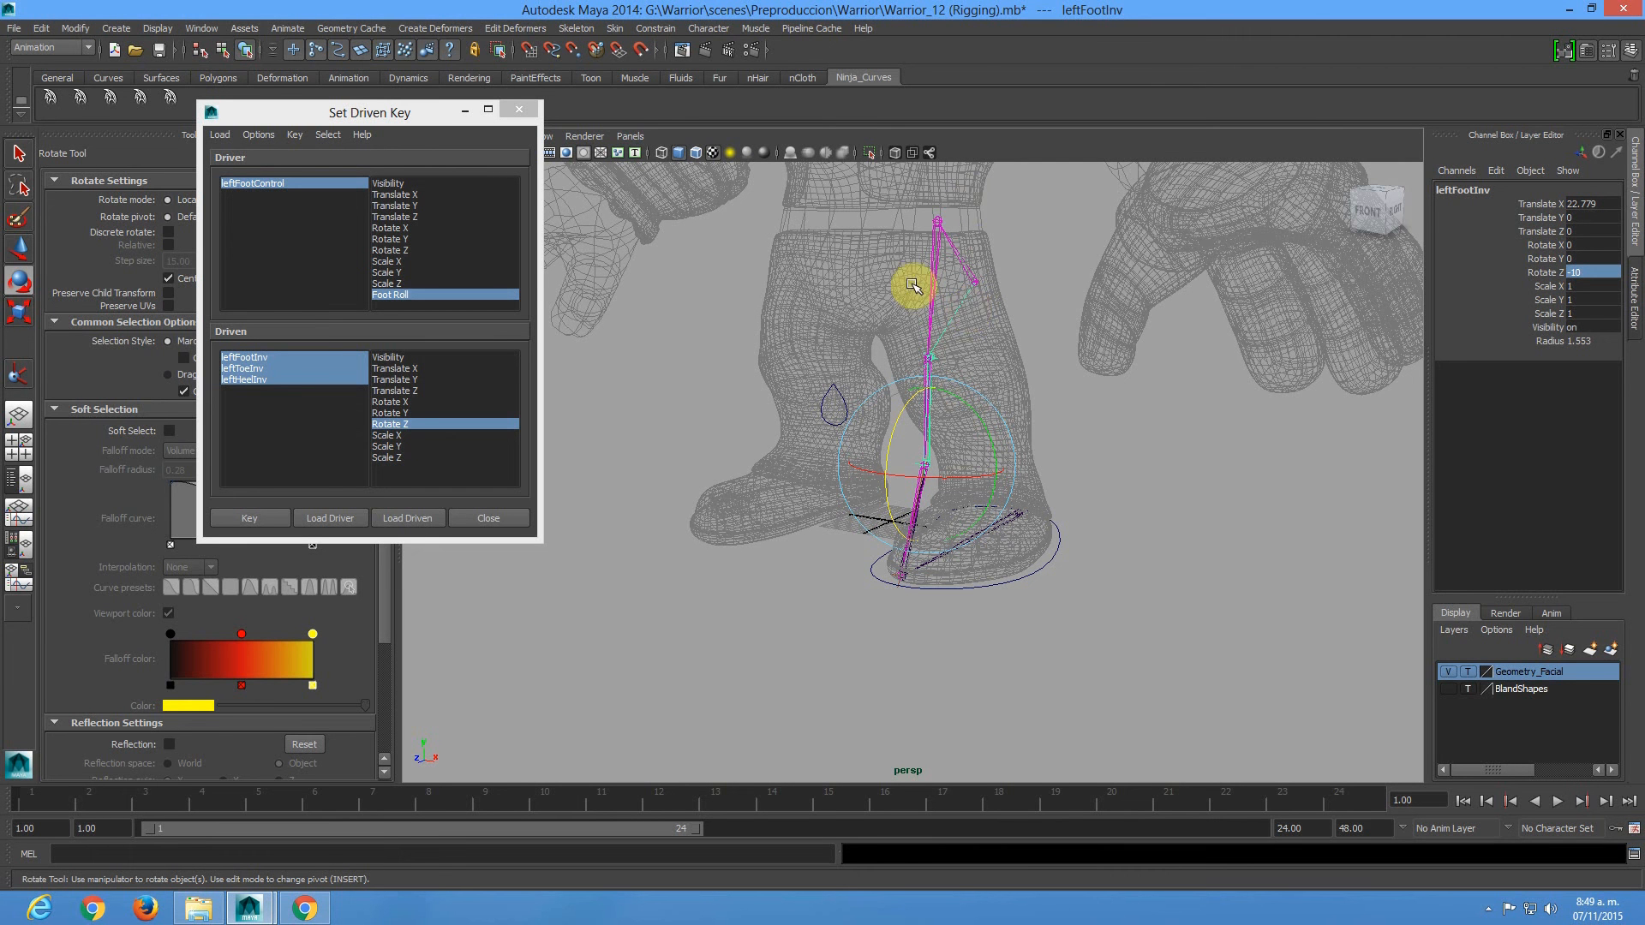
pyautogui.moveTo(891, 294)
pyautogui.keyDown('alt'); pyautogui.mouseDown()
pyautogui.moveTo(859, 287)
pyautogui.moveTo(878, 301)
pyautogui.mouseUp(); pyautogui.keyUp('alt')
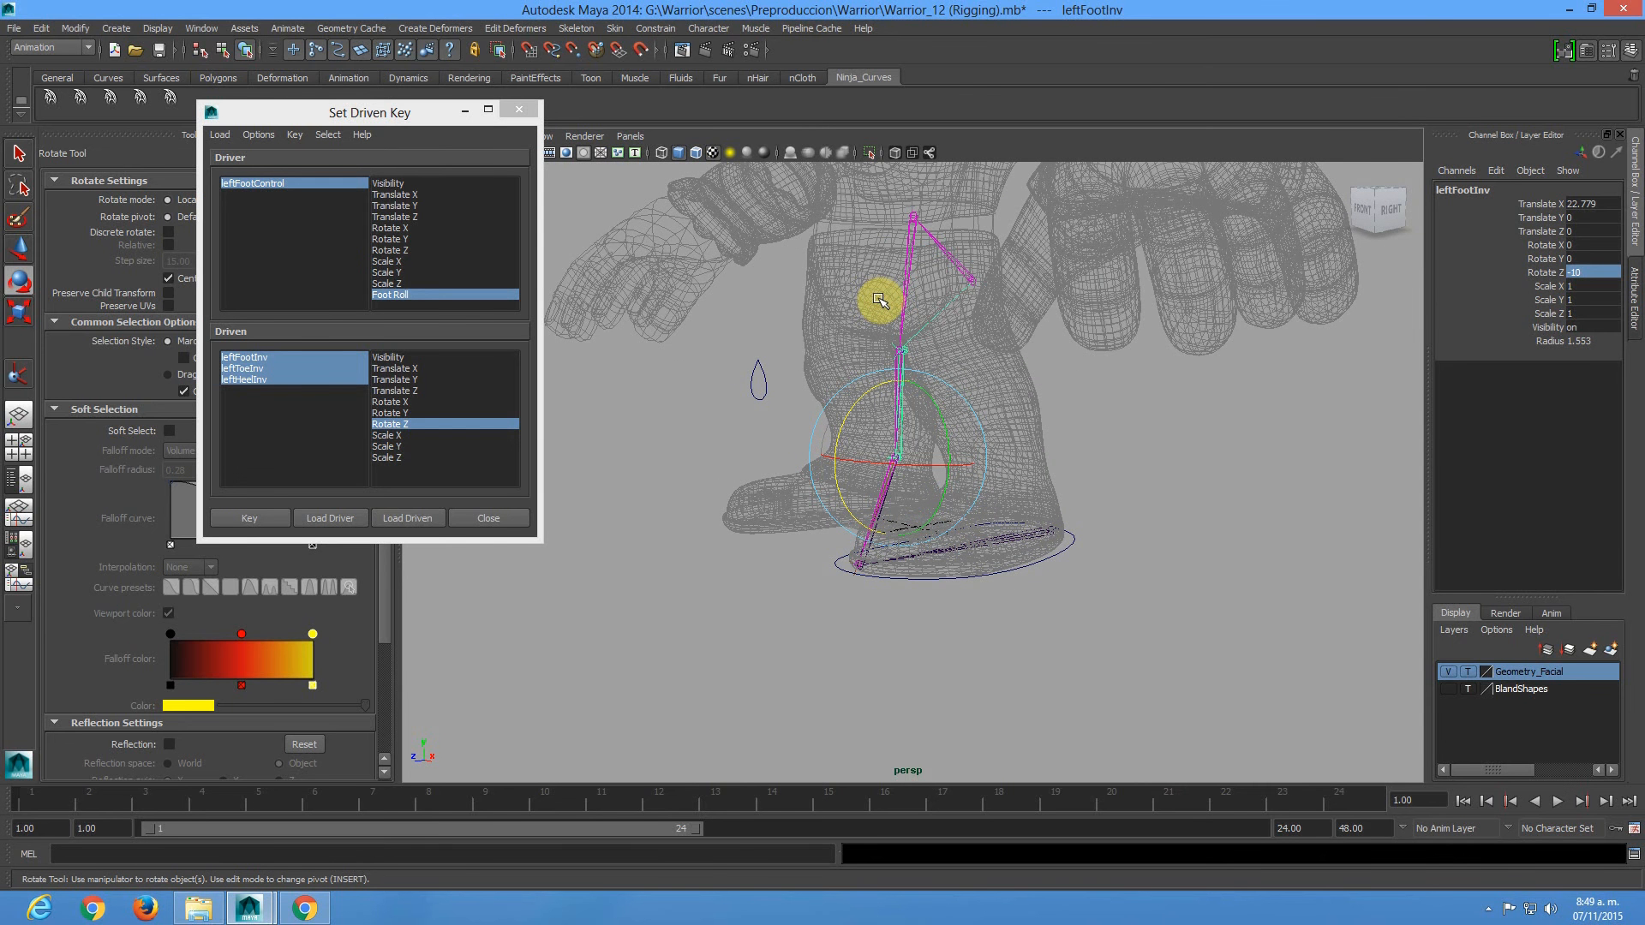
pyautogui.keyDown('alt'); pyautogui.moveTo(917, 466); pyautogui.dragTo(965, 423); pyautogui.keyUp('alt')
pyautogui.keyDown('alt'); pyautogui.moveTo(874, 454); pyautogui.dragTo(885, 474); pyautogui.keyUp('alt')
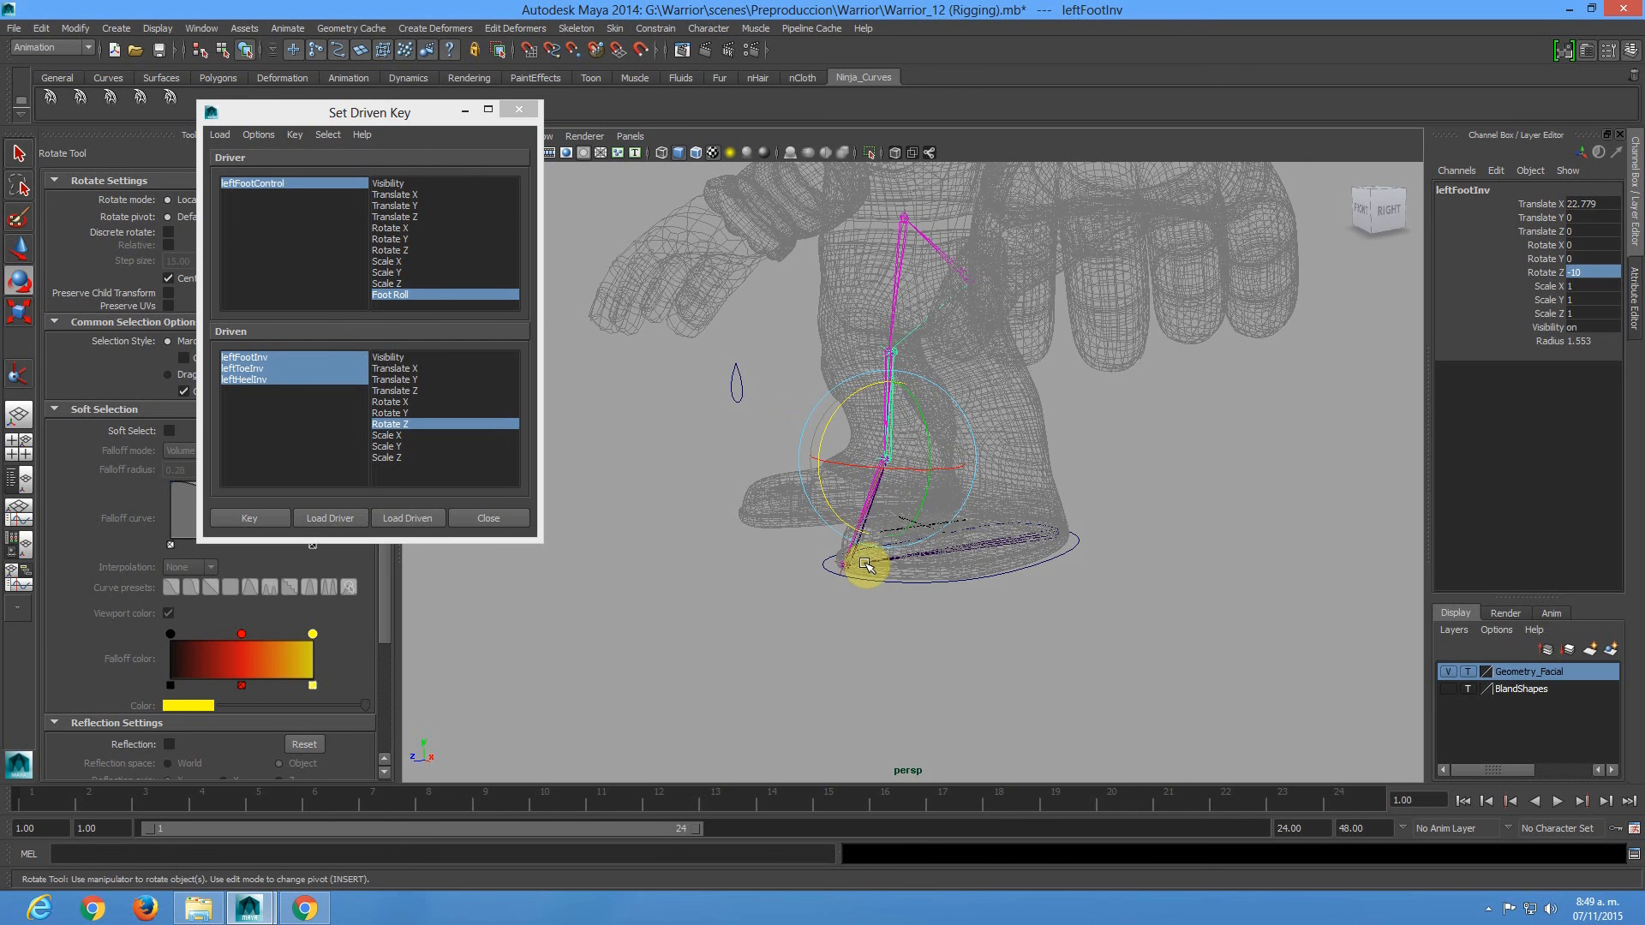
# Set leftToeInv's Rotate Z to 70 and set the driven key for the inverse joints.
pyautogui.press('Down')
pyautogui.press('Up')
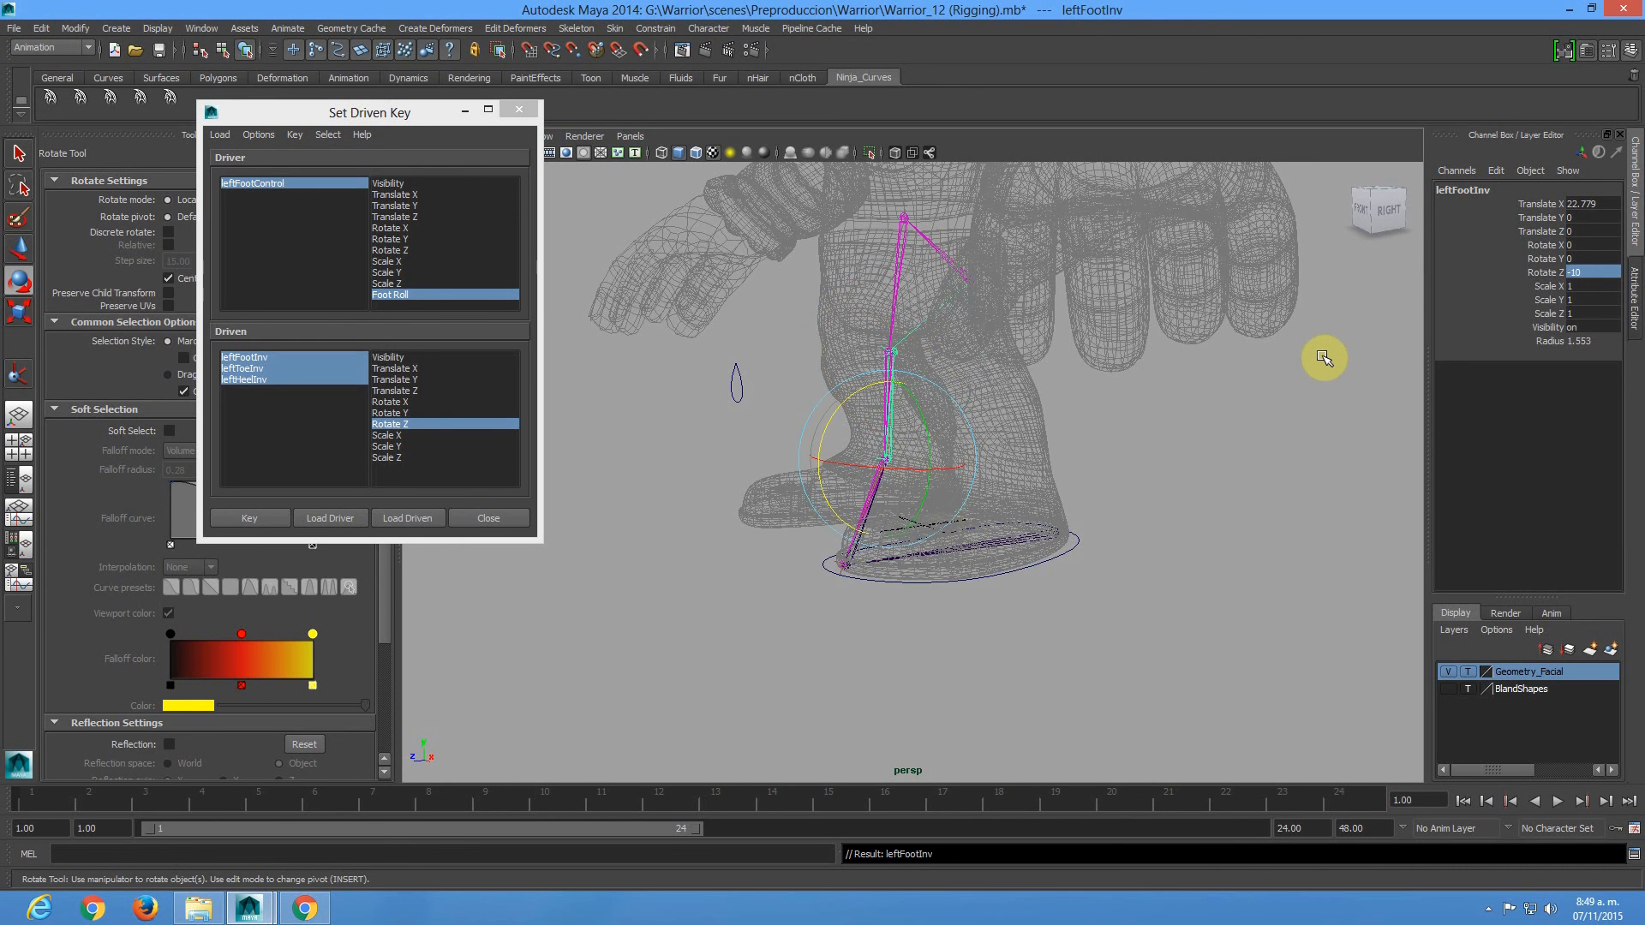
pyautogui.press('Down')
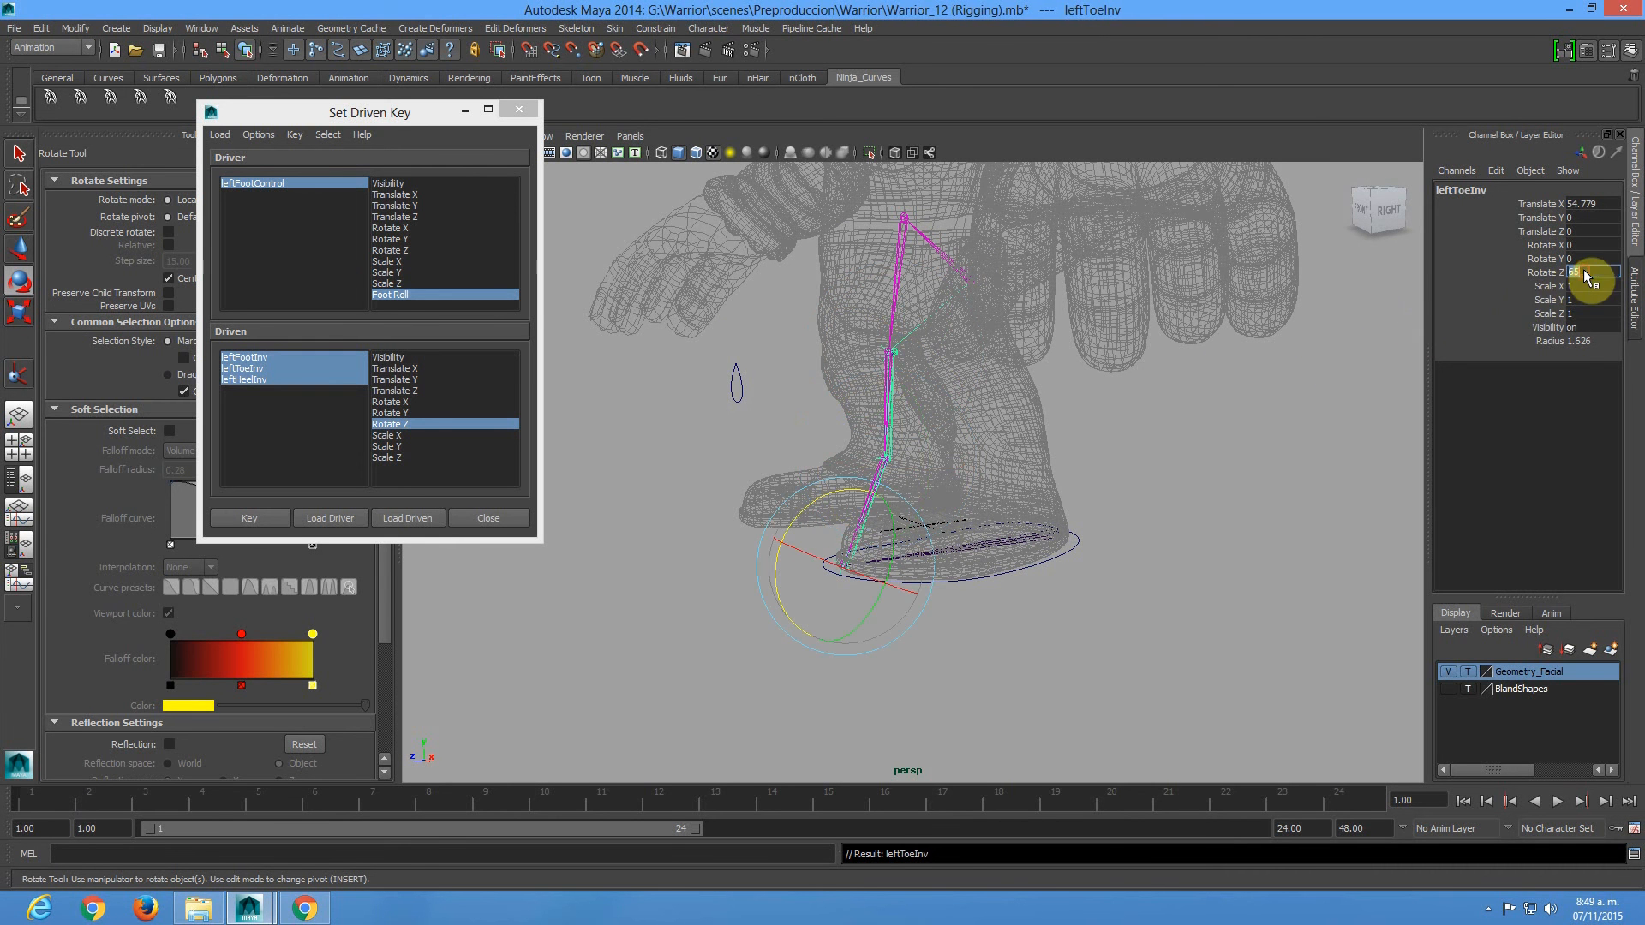
pyautogui.click(1585, 271)
pyautogui.write('70')
pyautogui.press('Return')
pyautogui.keyDown('alt'); pyautogui.moveTo(1180, 499); pyautogui.dragTo(957, 512); pyautogui.keyUp('alt')
pyautogui.click(414, 516)
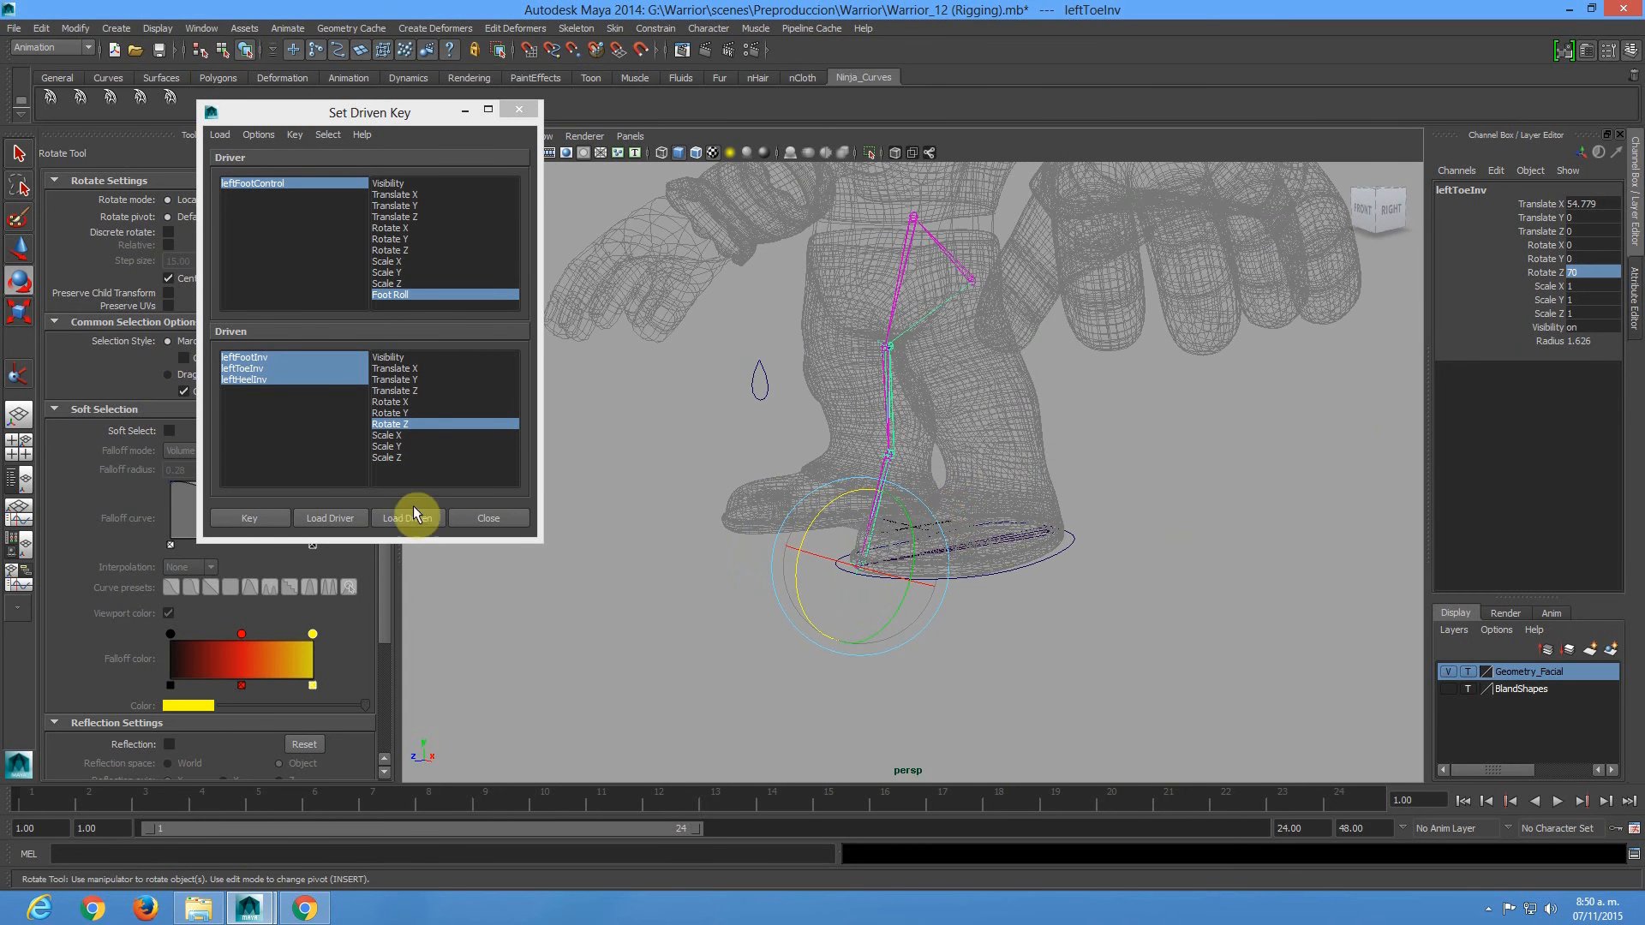
pyautogui.click(275, 517)
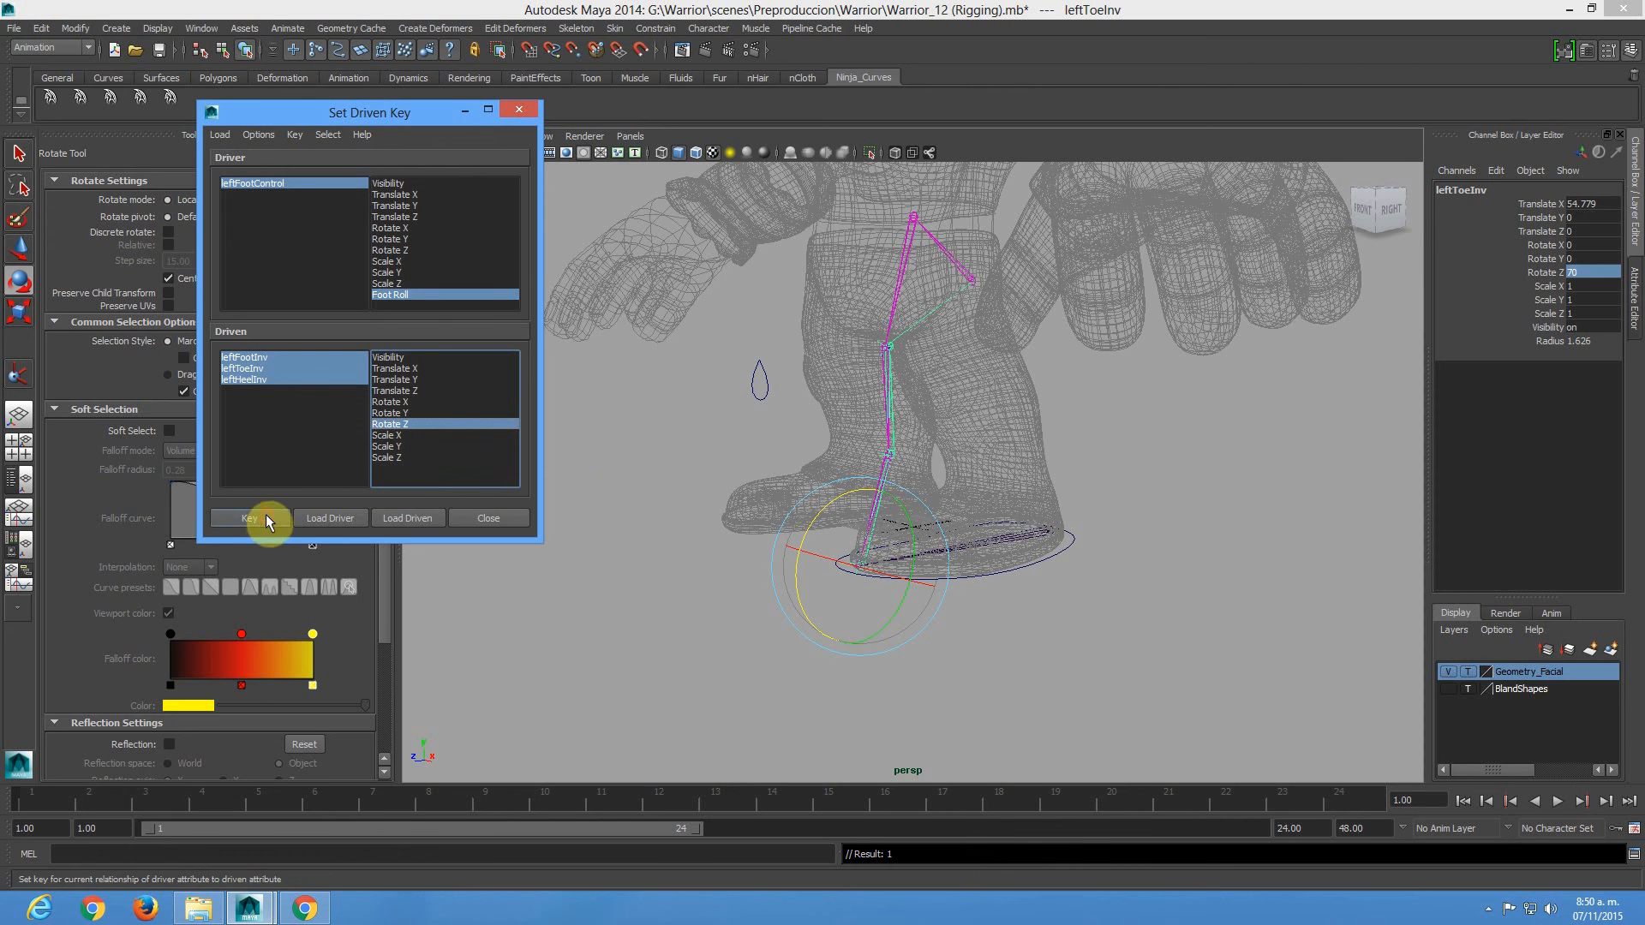
pyautogui.moveTo(1034, 426)
pyautogui.keyDown('alt'); pyautogui.mouseDown(button='middle')
pyautogui.moveTo(1014, 437)
pyautogui.moveTo(1032, 436)
pyautogui.mouseUp(button='middle'); pyautogui.keyUp('alt')
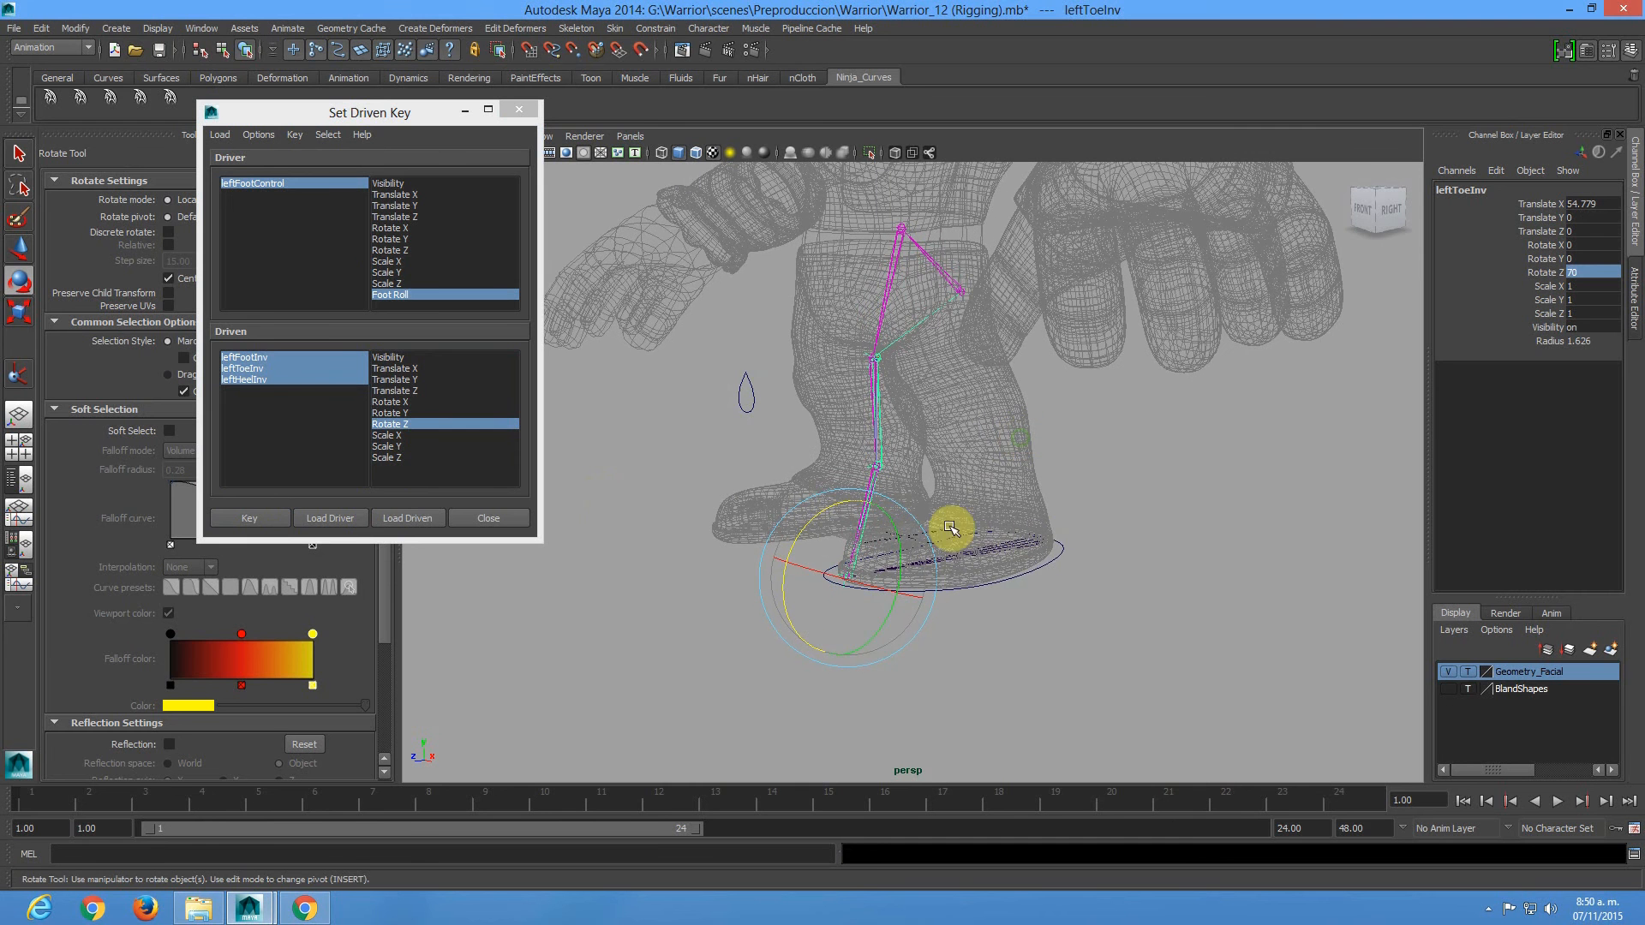
# Select leftFootControl and slide its Foot Roll value down to -5.
pyautogui.click(1047, 561)
pyautogui.click(1547, 341)
pyautogui.moveTo(1268, 438); pyautogui.dragTo(939, 514, button='middle')
pyautogui.keyDown('alt'); pyautogui.moveTo(941, 540); pyautogui.dragTo(1039, 536); pyautogui.keyUp('alt')
pyautogui.click(1513, 341)
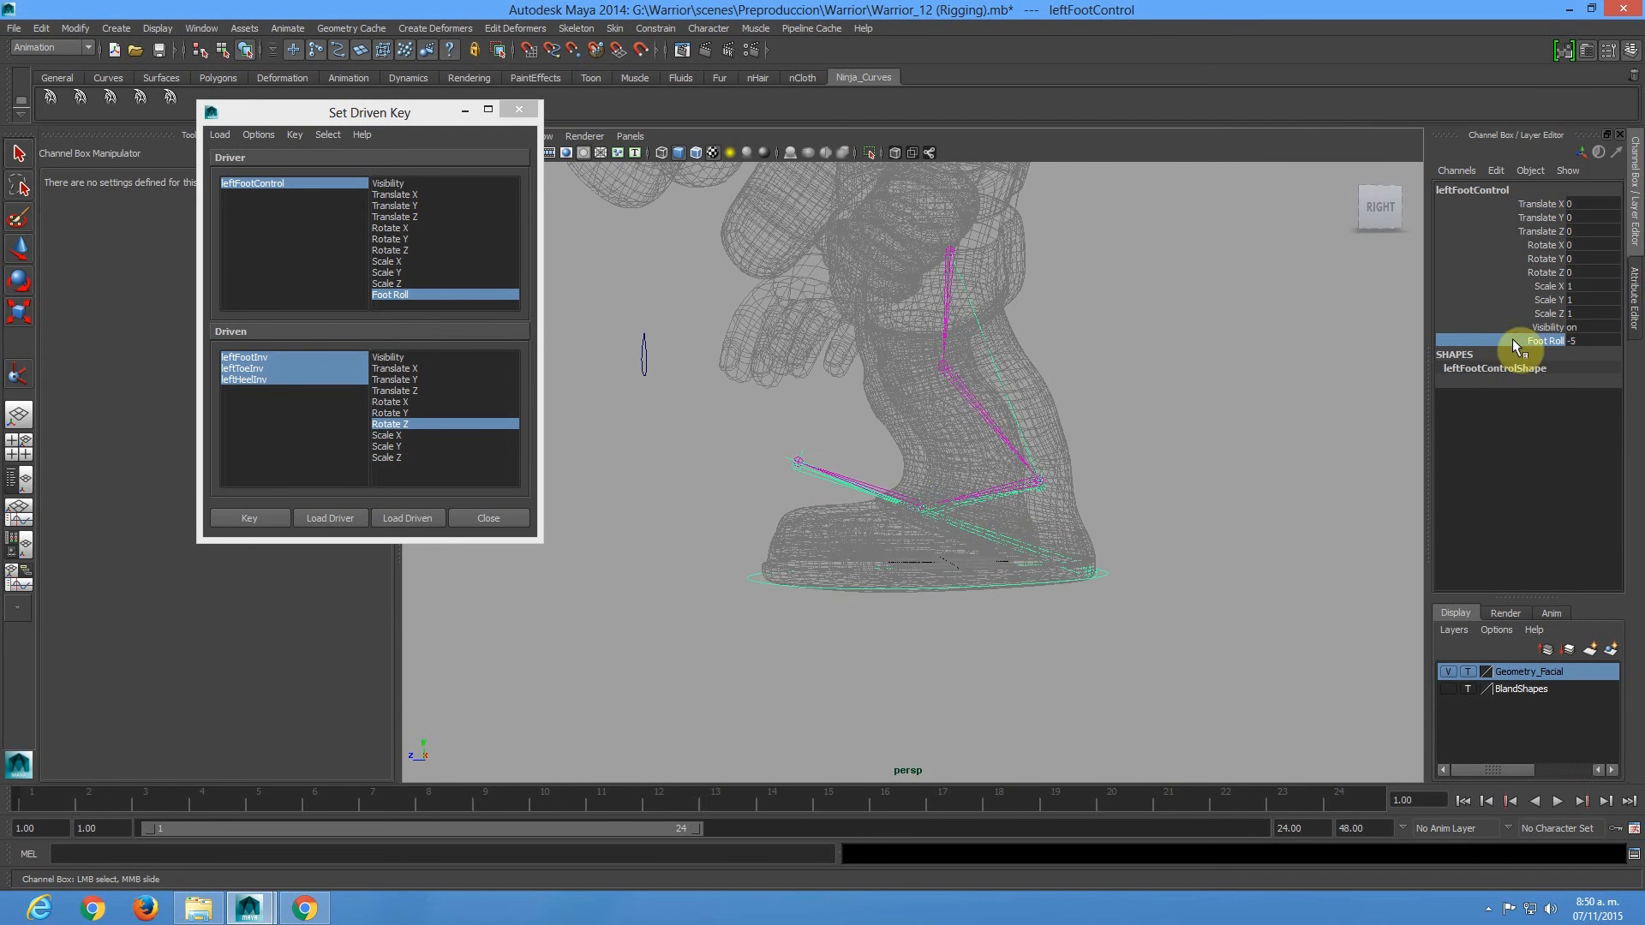
# Set leftHeelInv's Rotate Z to 25 and set the driven key for the heel pose.
pyautogui.keyDown('alt'); pyautogui.moveTo(984, 539); pyautogui.dragTo(987, 533); pyautogui.keyUp('alt')
pyautogui.keyDown('alt'); pyautogui.moveTo(989, 533); pyautogui.dragTo(1009, 543, button='right'); pyautogui.keyUp('alt')
pyautogui.click(1010, 540)
pyautogui.press('e')
pyautogui.moveTo(1103, 518)
pyautogui.keyDown('alt'); pyautogui.mouseDown()
pyautogui.moveTo(1139, 524)
pyautogui.moveTo(1058, 519)
pyautogui.moveTo(1111, 498)
pyautogui.mouseUp(); pyautogui.keyUp('alt')
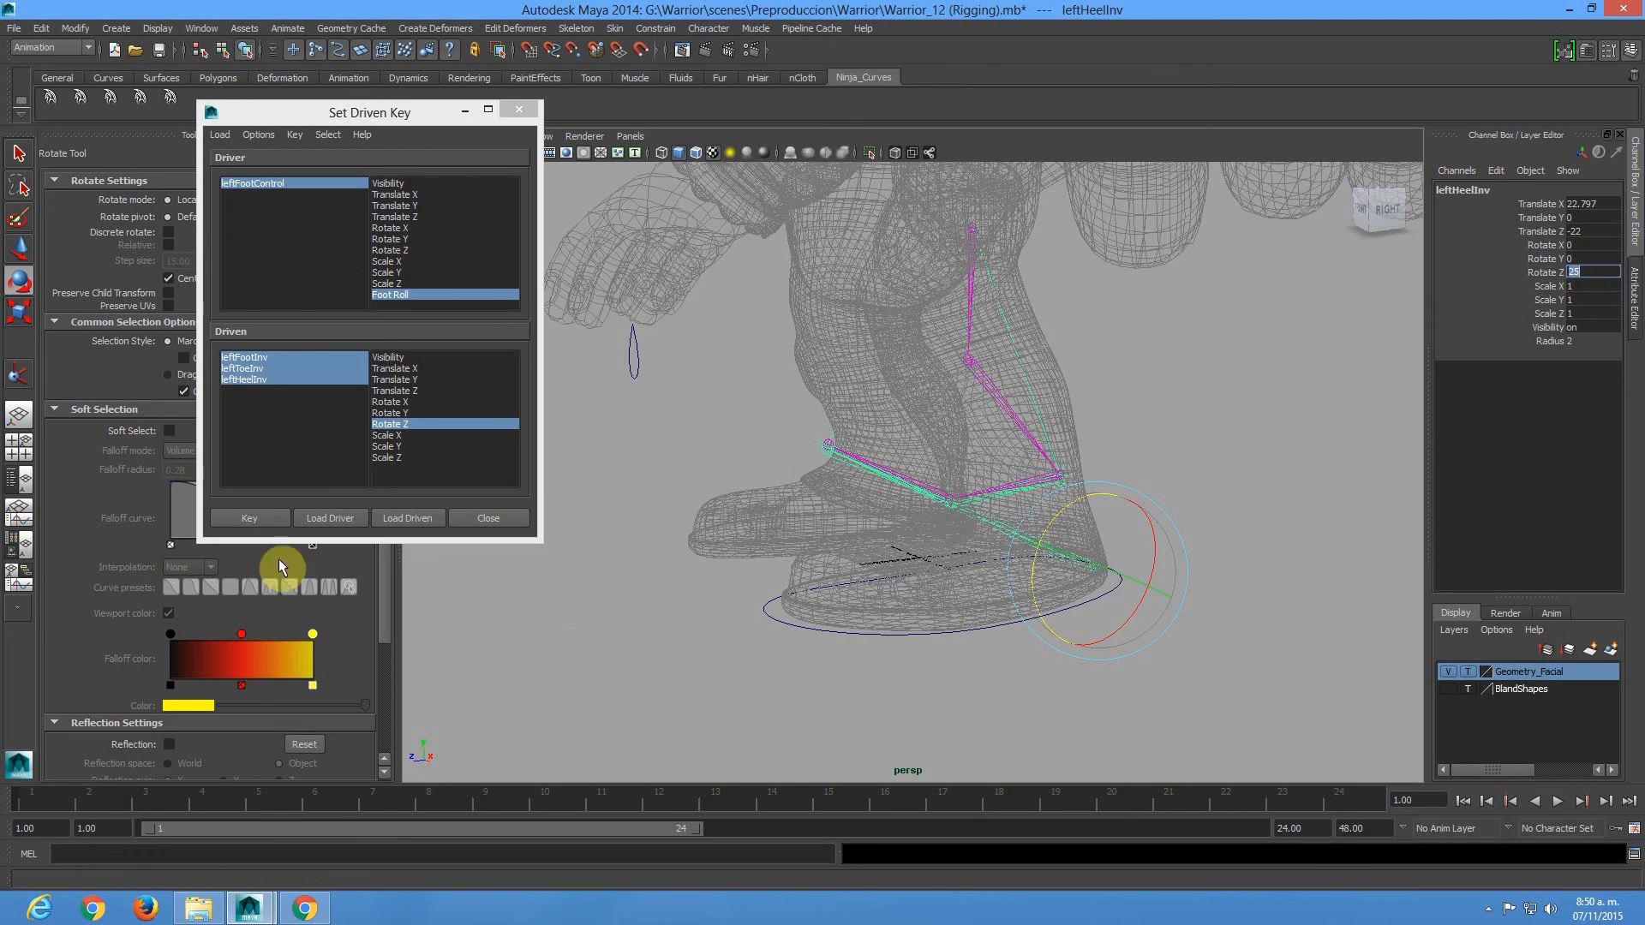
pyautogui.click(255, 521)
# Test the roll by sliding leftFootControl's Foot Roll, leave it at -5, and close the Set Driven Key window.
pyautogui.keyDown('alt'); pyautogui.moveTo(938, 510); pyautogui.dragTo(892, 507); pyautogui.keyUp('alt')
pyautogui.click(815, 623)
pyautogui.click(1534, 340)
pyautogui.keyDown('alt'); pyautogui.moveTo(985, 566); pyautogui.dragTo(1064, 557); pyautogui.keyUp('alt')
pyautogui.moveTo(1193, 499); pyautogui.dragTo(604, 598, button='middle')
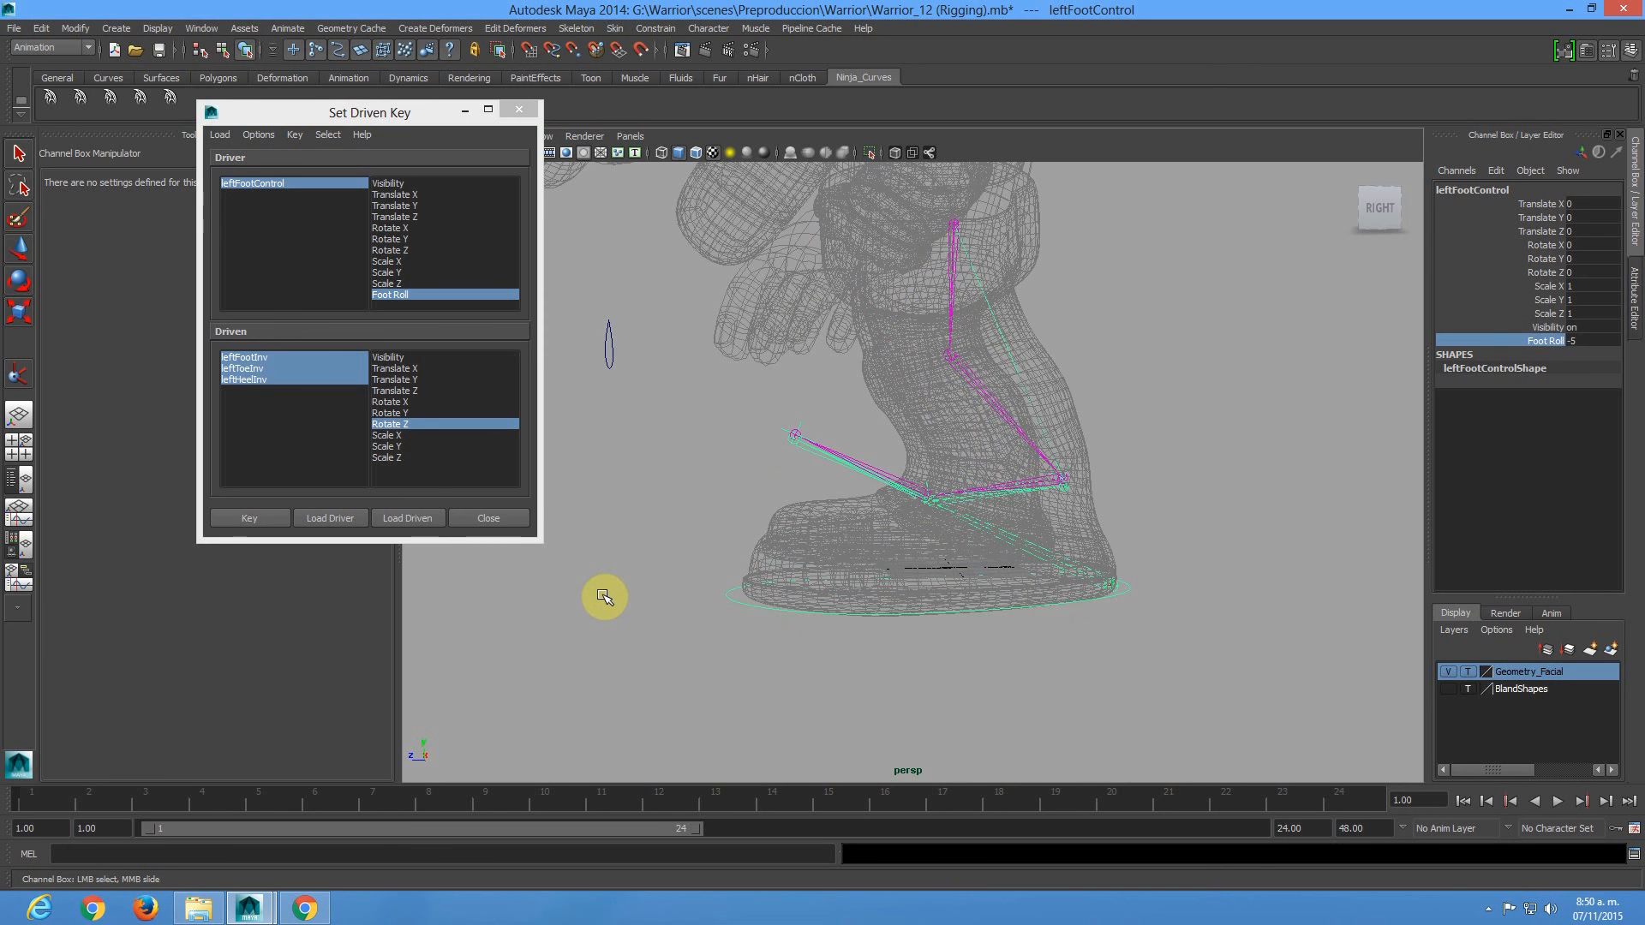
pyautogui.click(488, 518)
# Select leftFootInv, show the Graph Editor below the perspective view, and frame its Rotate Z curve.
pyautogui.keyDown('alt'); pyautogui.moveTo(1091, 543); pyautogui.dragTo(772, 496); pyautogui.keyUp('alt')
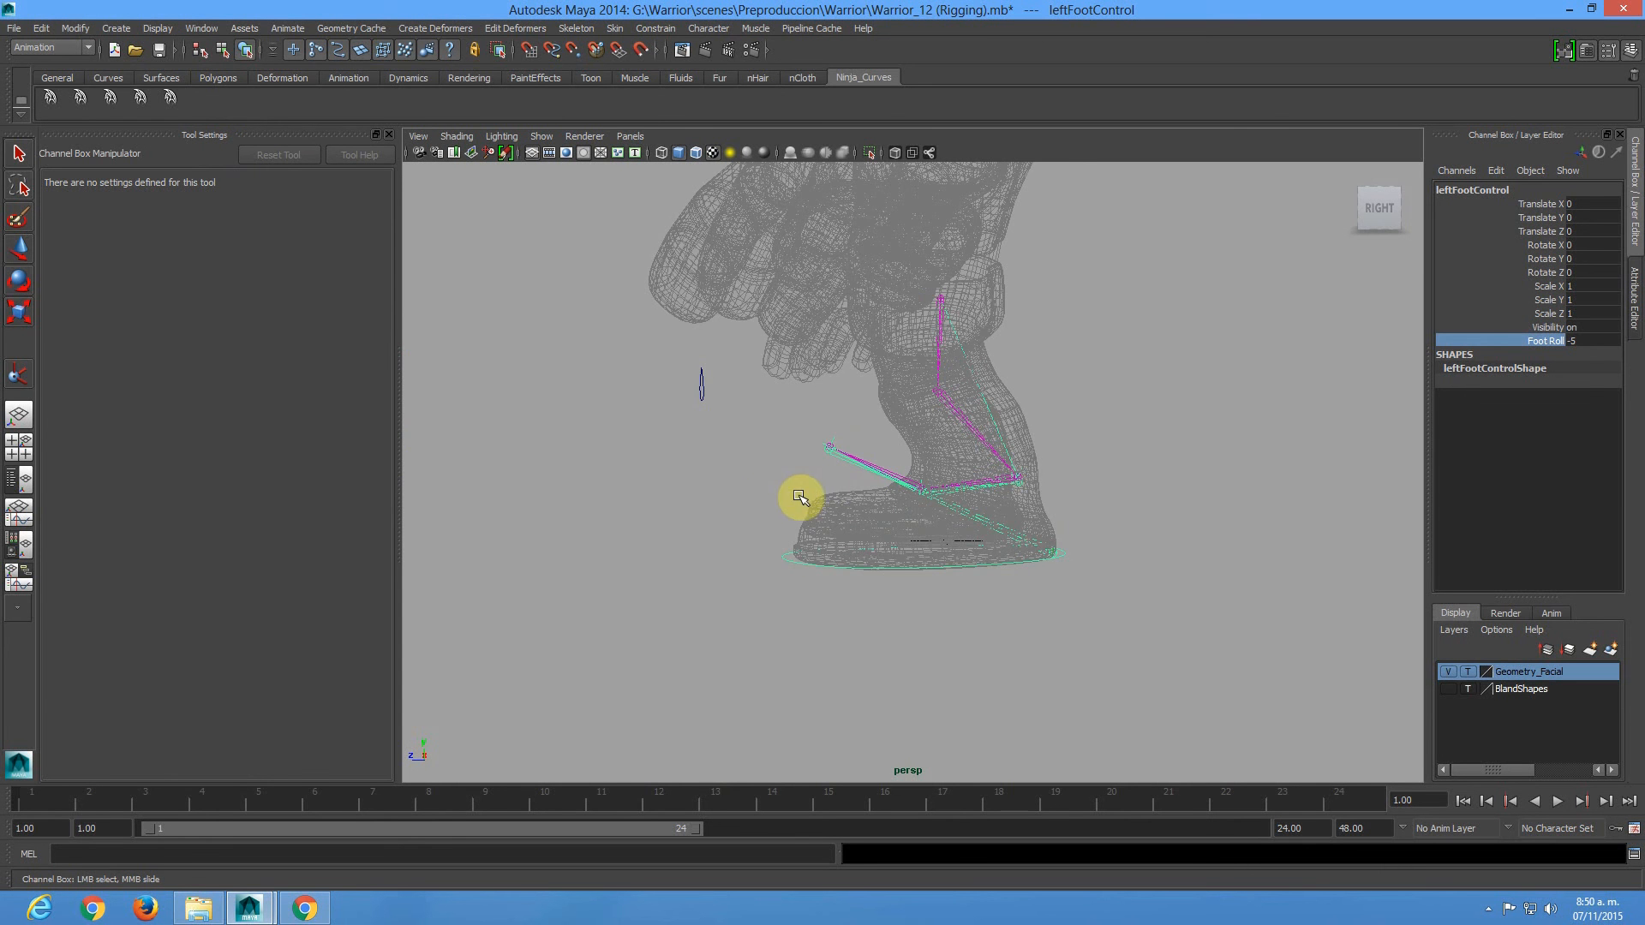
pyautogui.keyDown('alt'); pyautogui.moveTo(655, 380); pyautogui.dragTo(885, 487, button='right'); pyautogui.keyUp('alt')
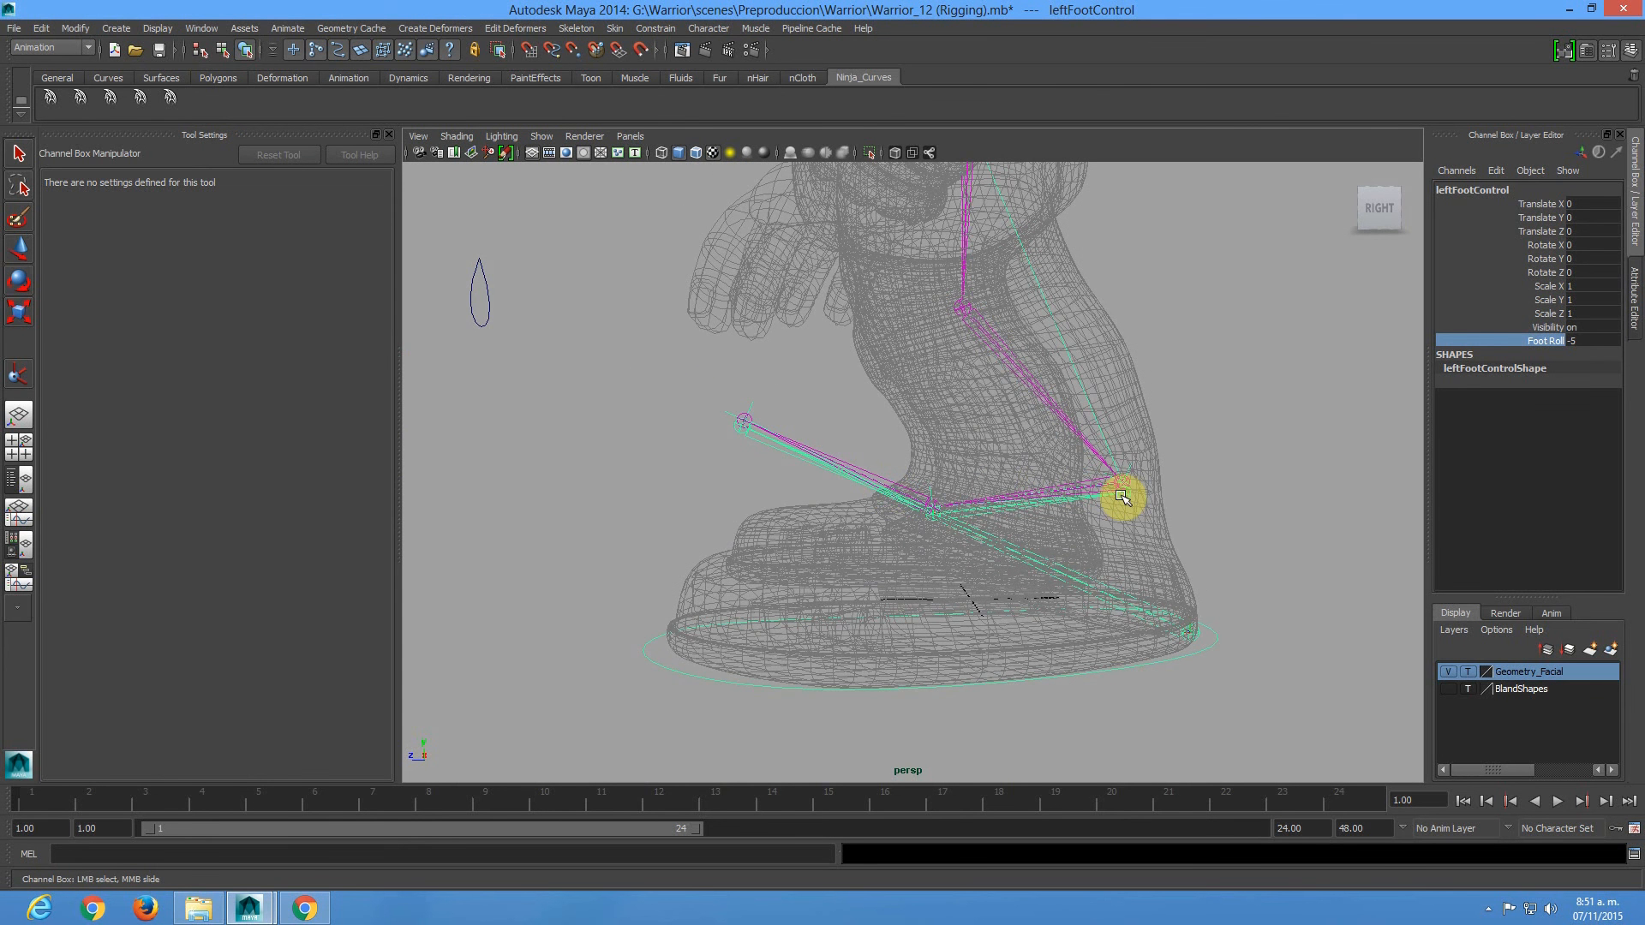
pyautogui.click(1114, 498)
pyautogui.press('e')
pyautogui.click(19, 512)
pyautogui.press('f')
pyautogui.keyDown('alt'); pyautogui.moveTo(1039, 312); pyautogui.dragTo(934, 314, button='middle'); pyautogui.keyUp('alt')
pyautogui.keyDown('alt'); pyautogui.moveTo(934, 314); pyautogui.dragTo(972, 293); pyautogui.keyUp('alt')
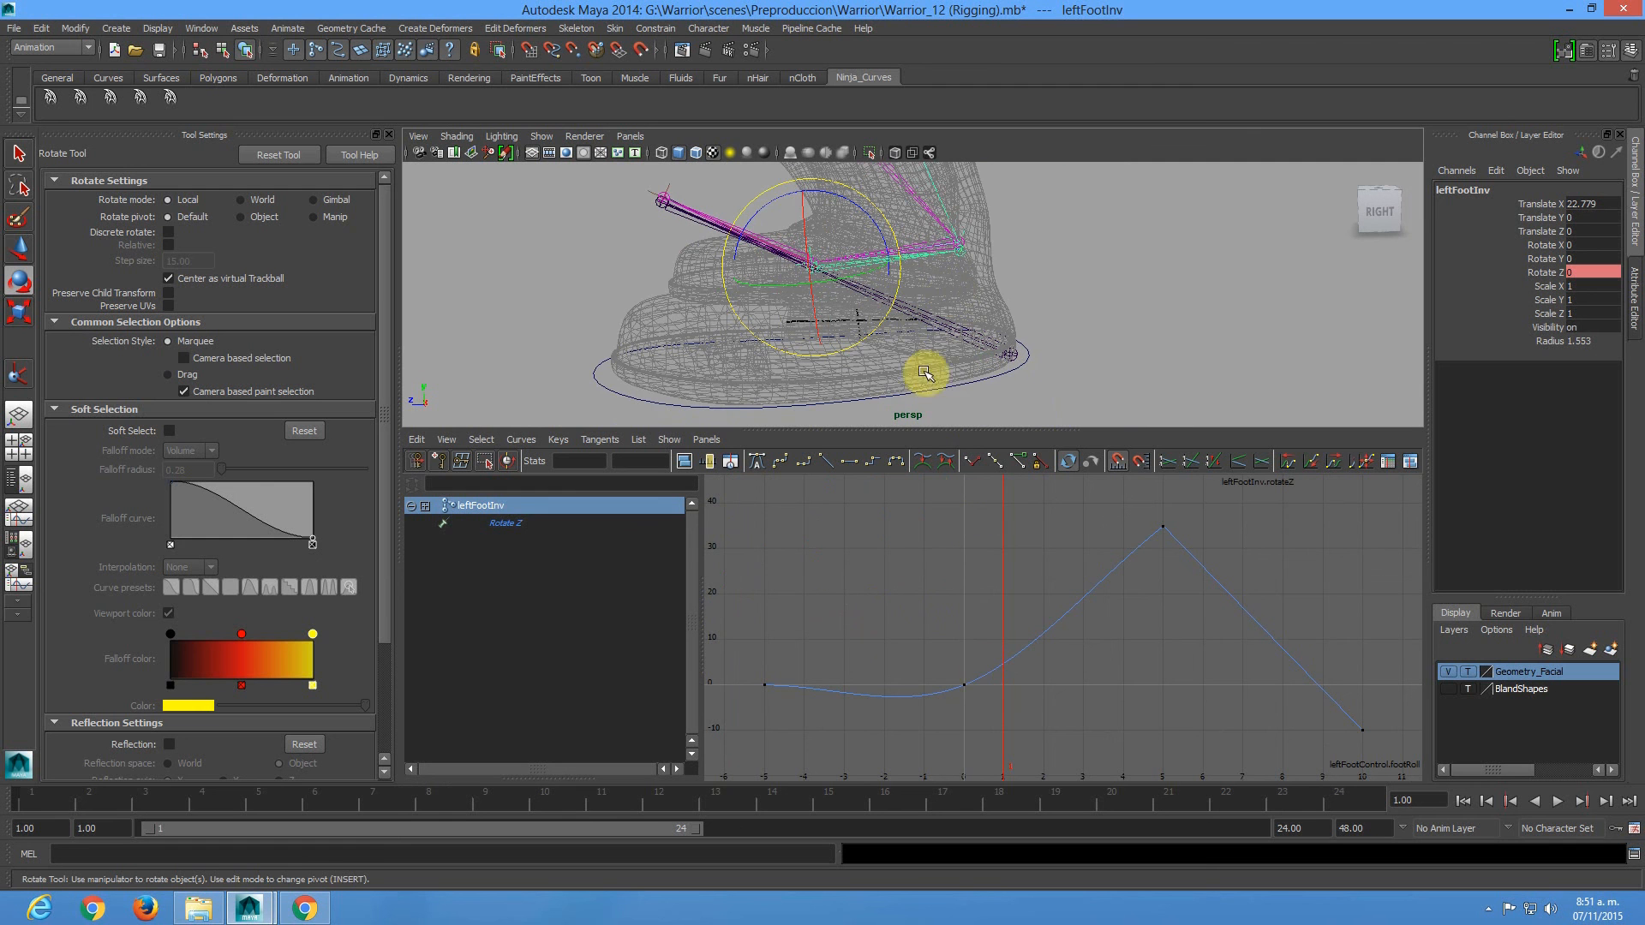
# Select all keys on leftFootInv's Rotate Z curve and make their tangents linear.
pyautogui.click(960, 251)
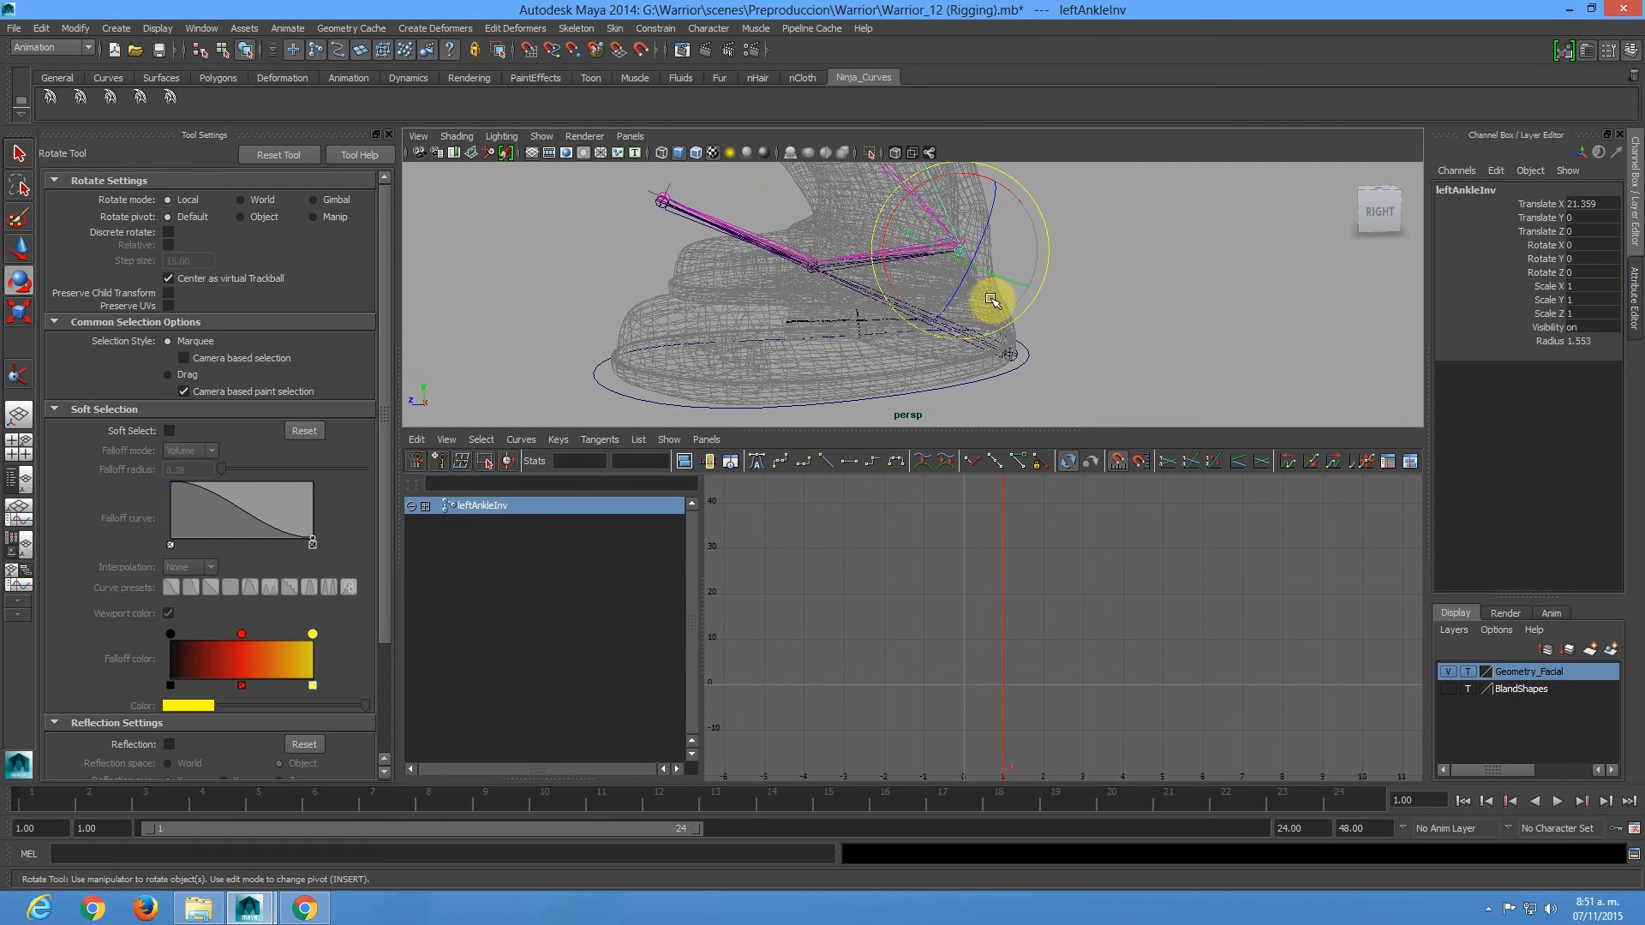
pyautogui.click(982, 349)
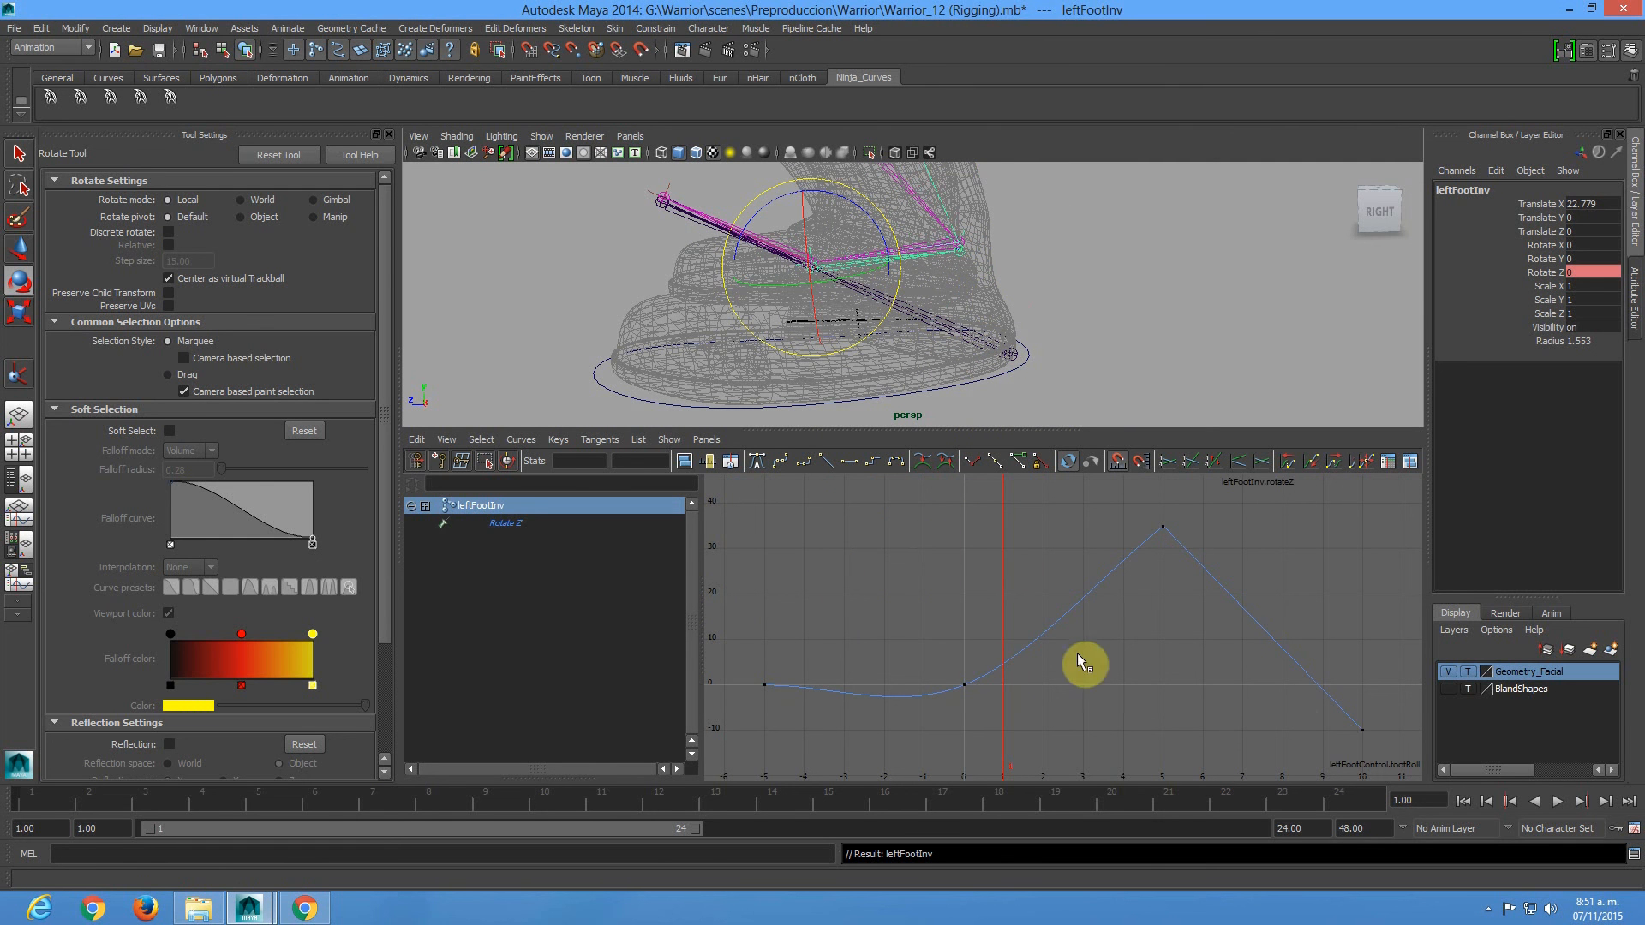
pyautogui.moveTo(1394, 749); pyautogui.dragTo(852, 521)
pyautogui.moveTo(749, 500); pyautogui.dragTo(746, 497)
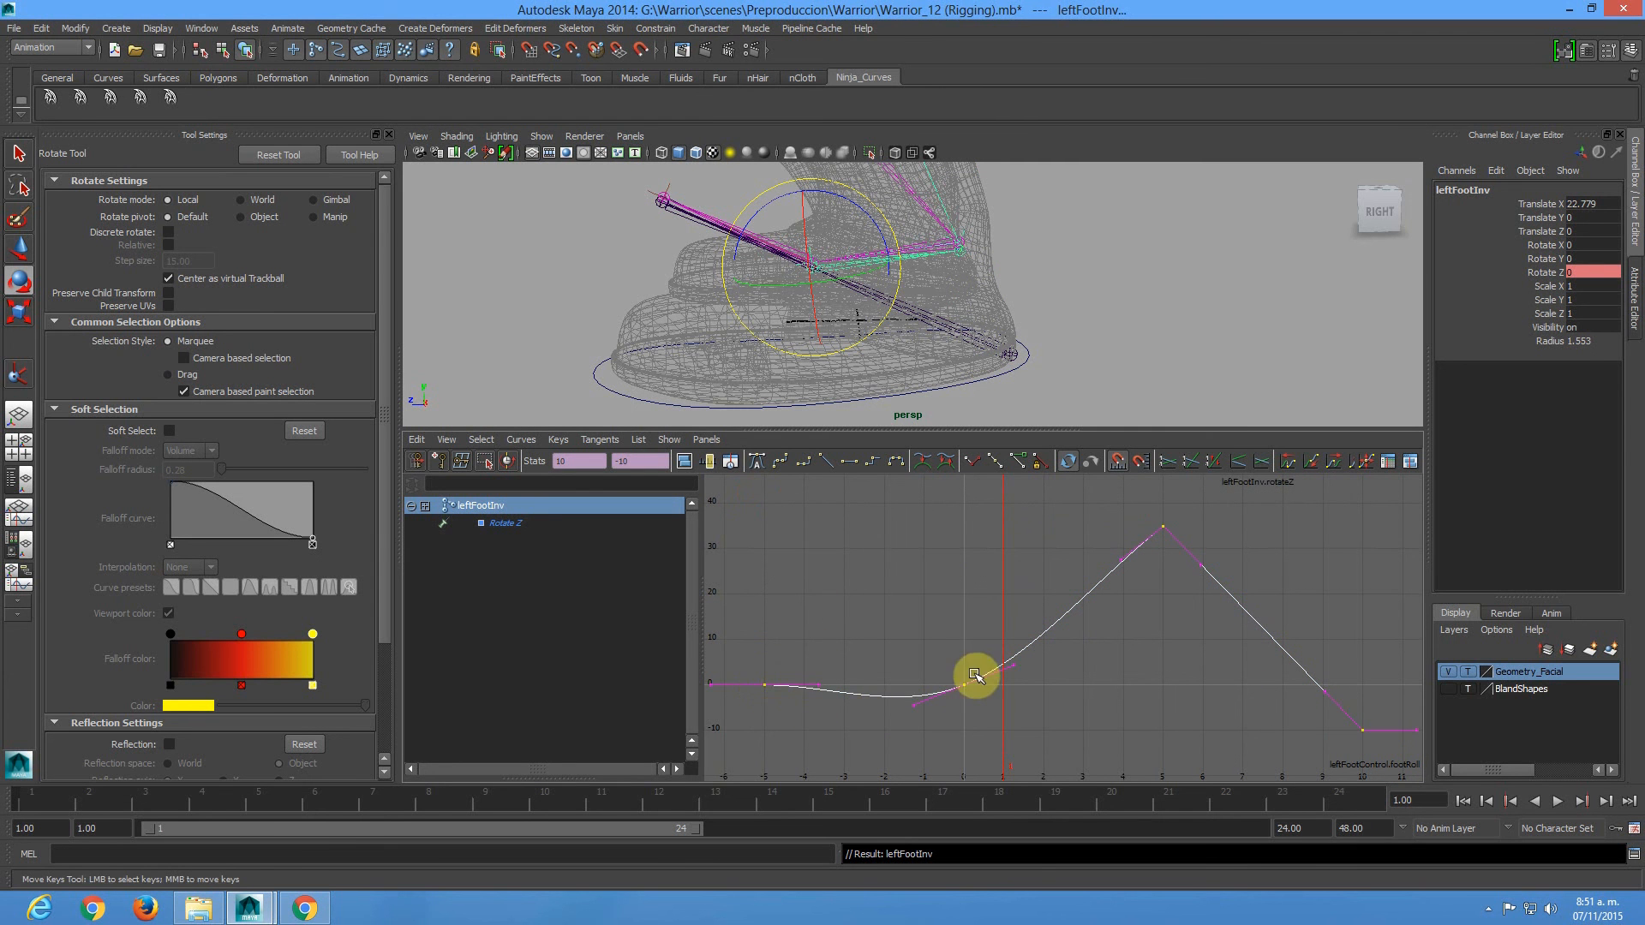
pyautogui.click(826, 462)
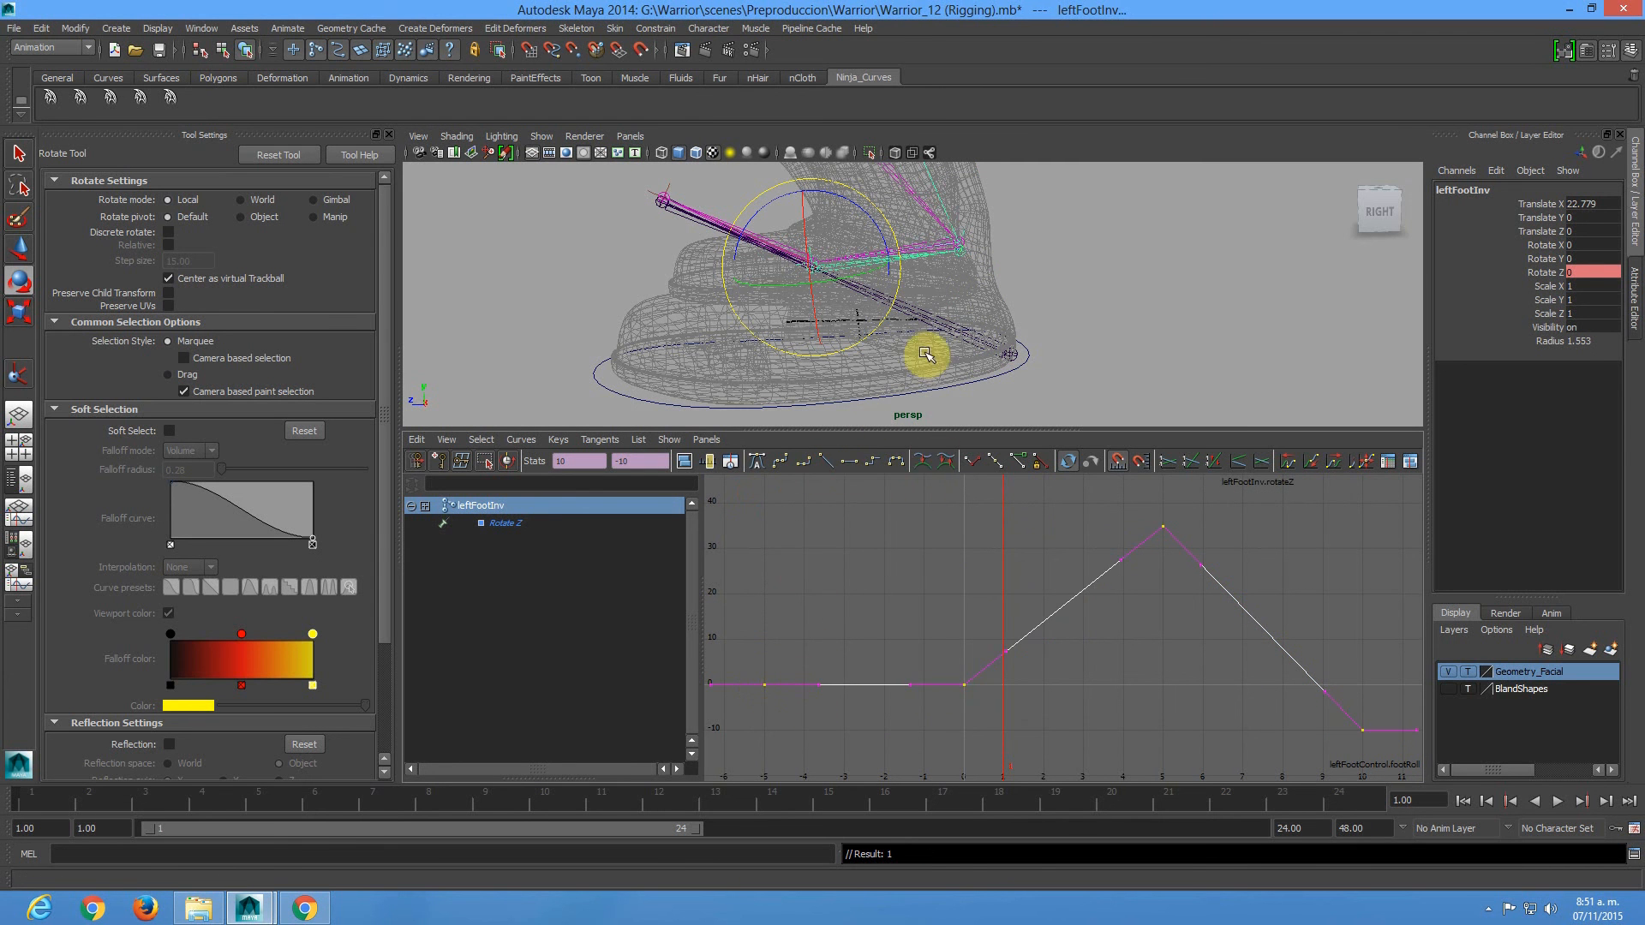
# Frame leftToeInv's Rotate Z curve, then select all keys on leftHeelInv's Rotate Z curve and make their tangents linear.
pyautogui.click(959, 254)
pyautogui.press('Up')
pyautogui.press('f')
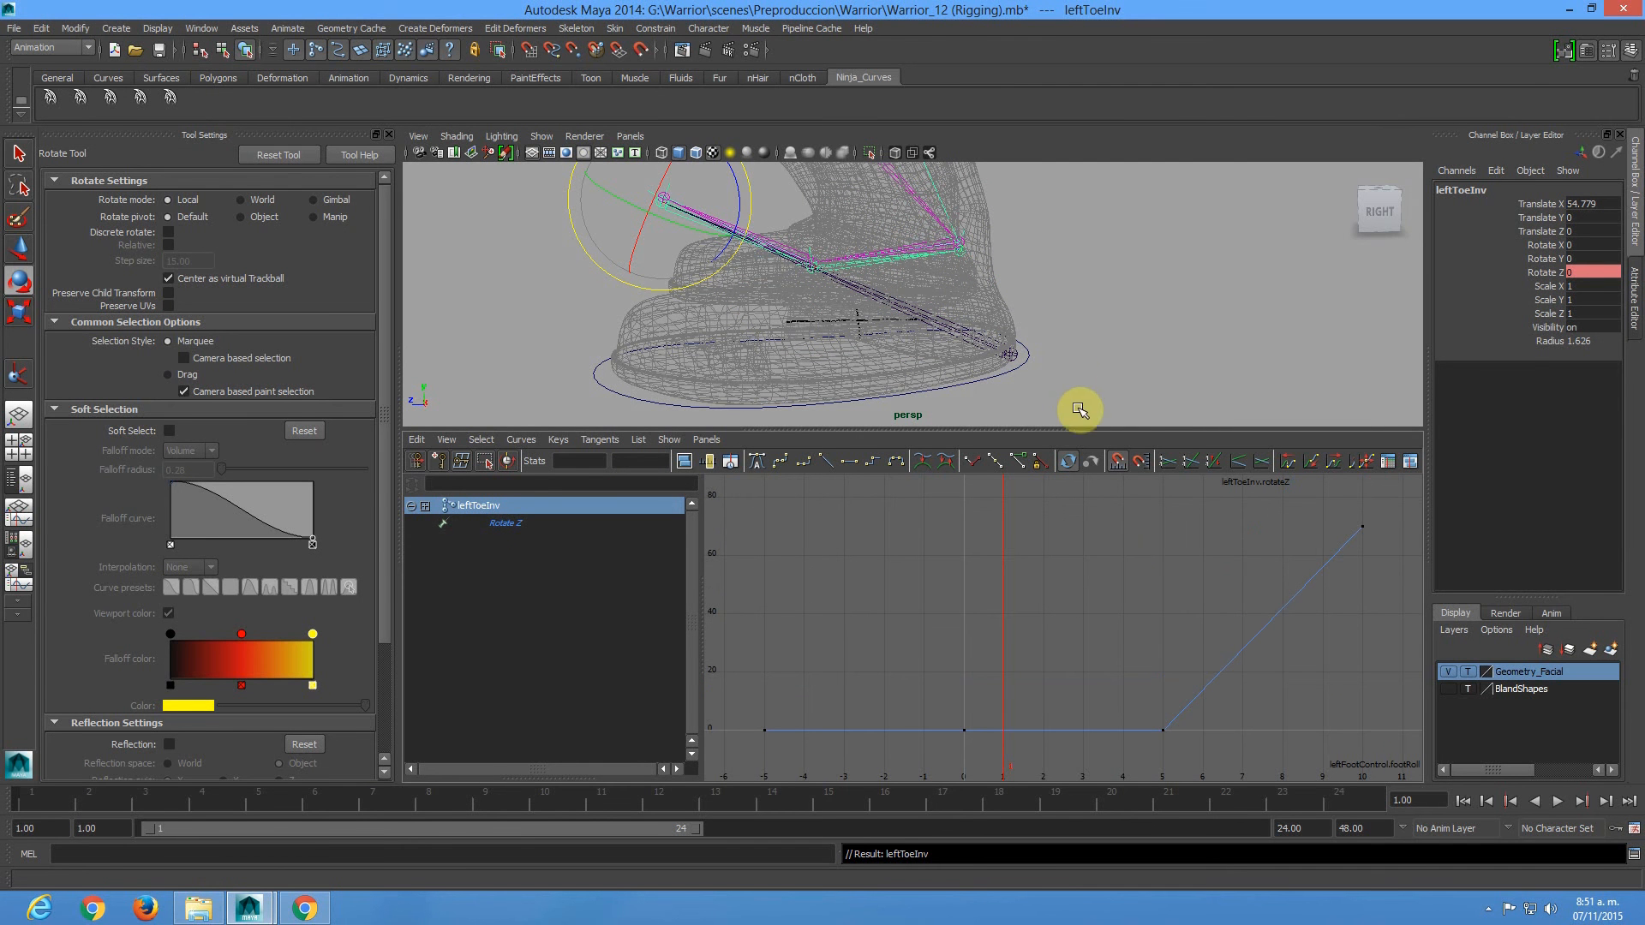
pyautogui.press('Up')
pyautogui.press('f')
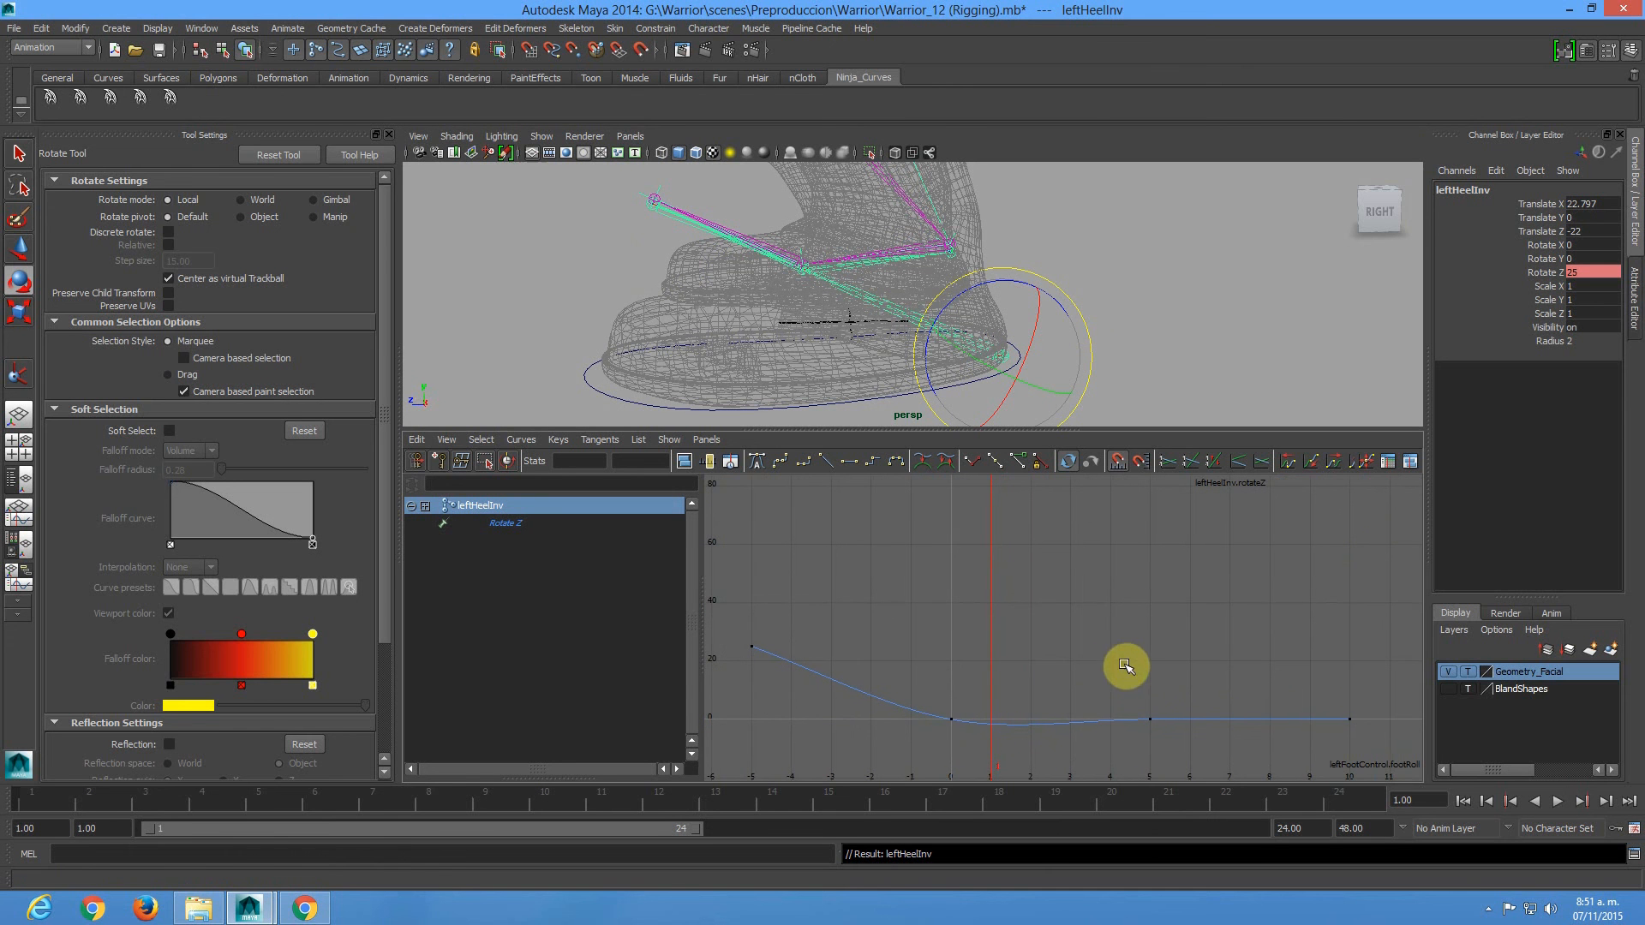
pyautogui.moveTo(1379, 746); pyautogui.dragTo(734, 594)
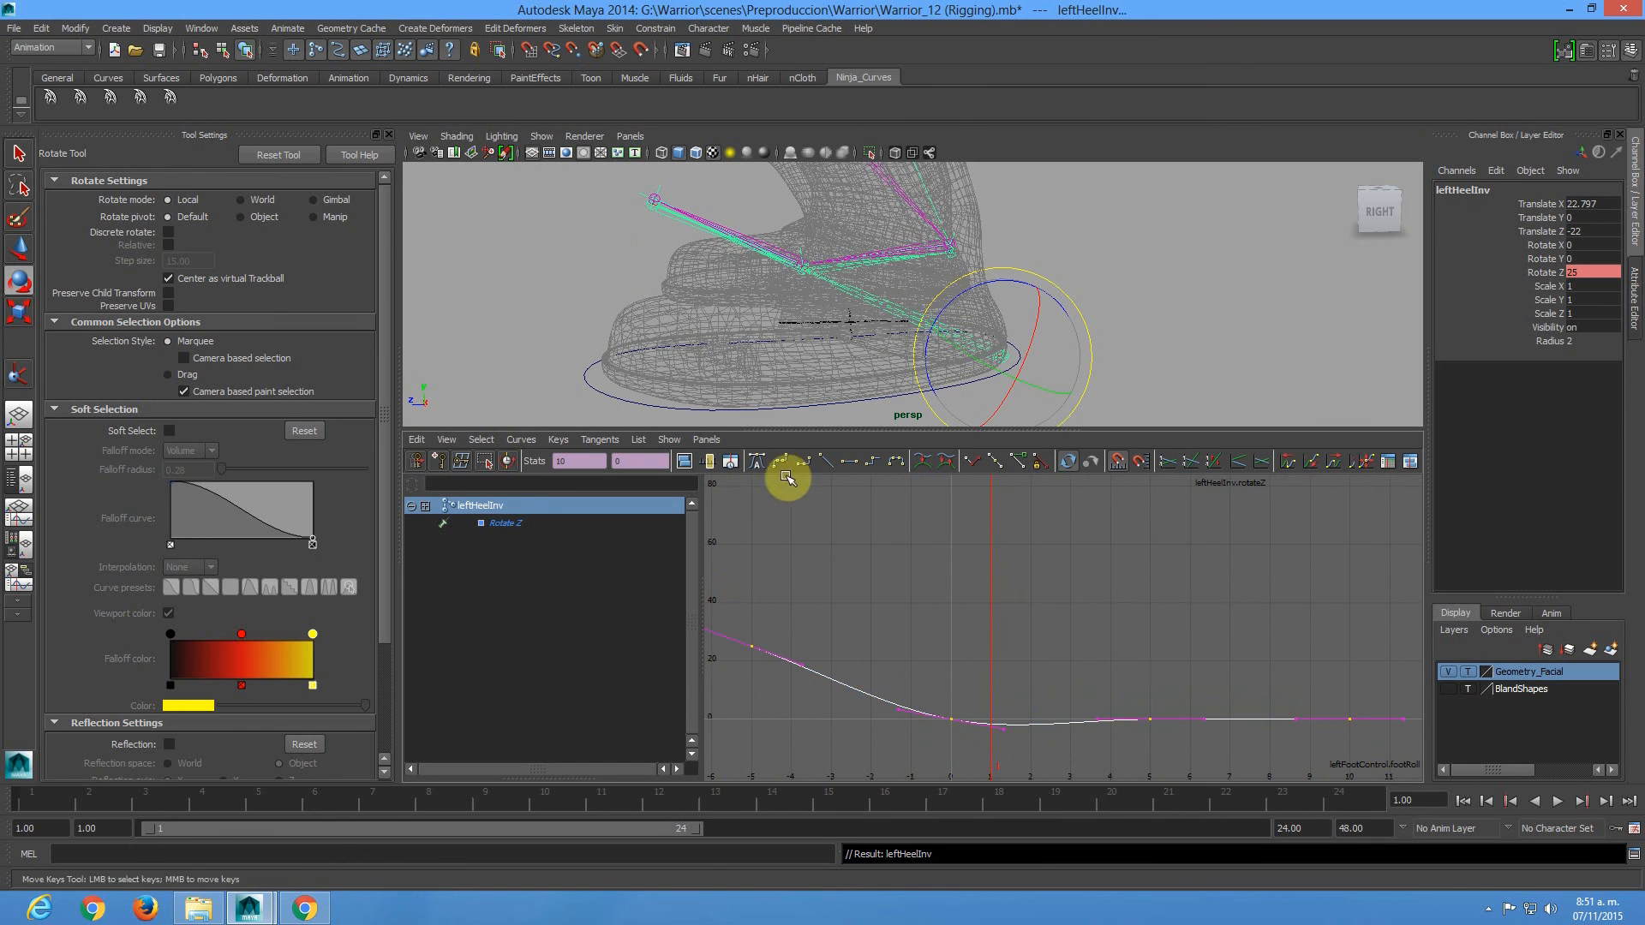
pyautogui.click(827, 462)
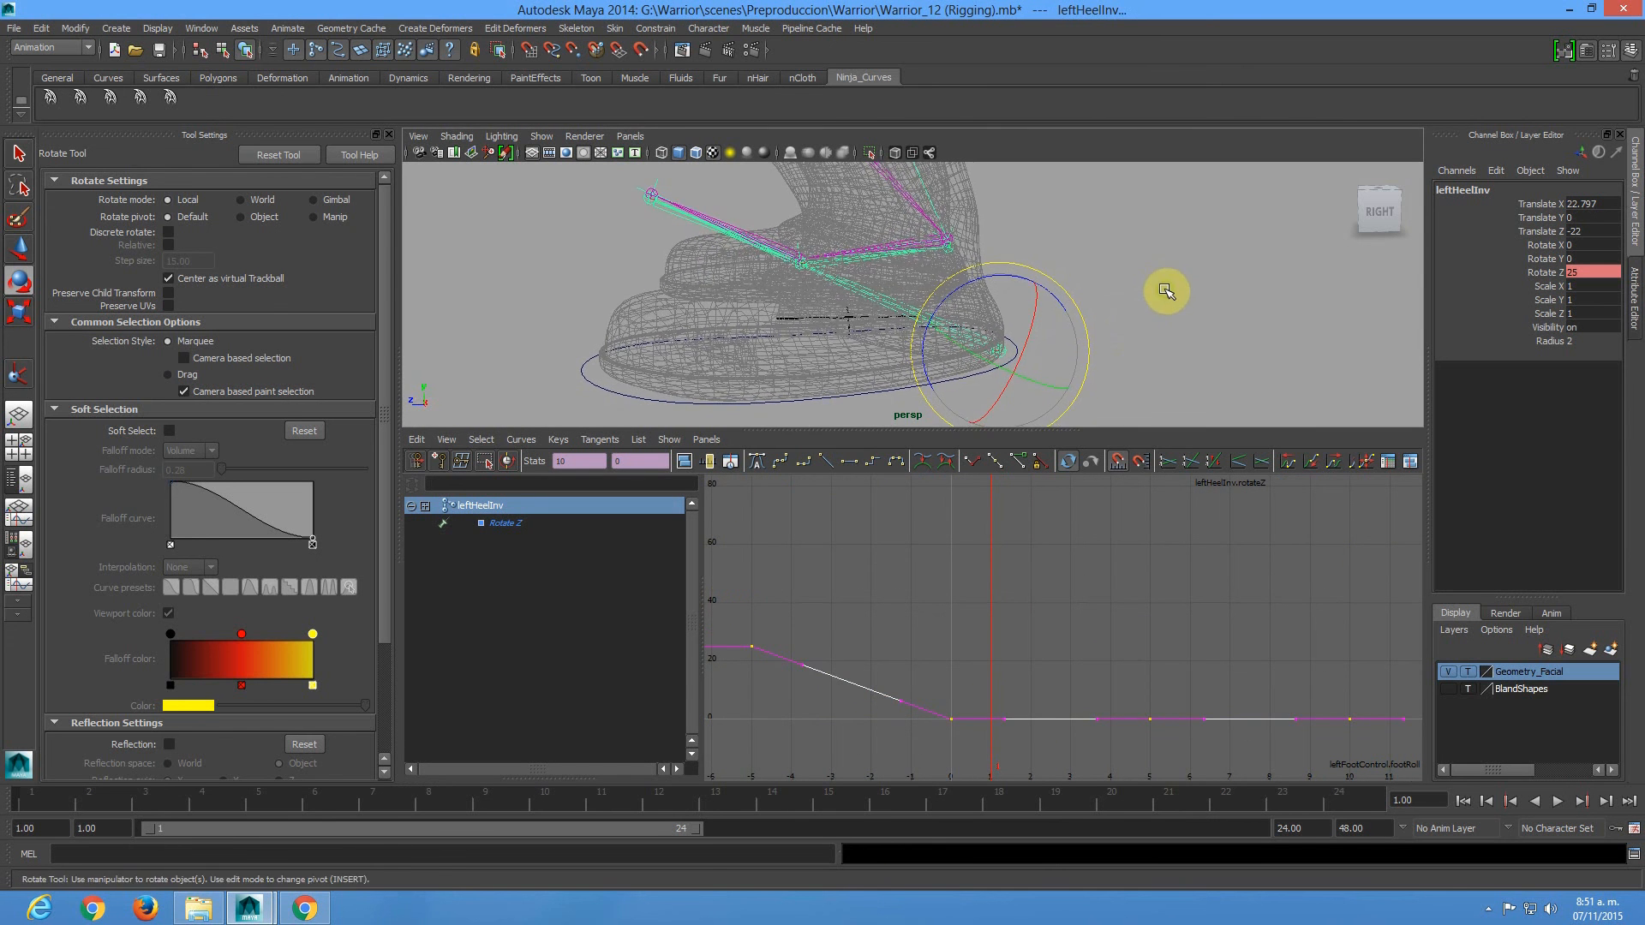
# Return to the full-size perspective view, select leftFootControl and set its Foot Roll to 0.
pyautogui.press('Up')
pyautogui.press('Down')
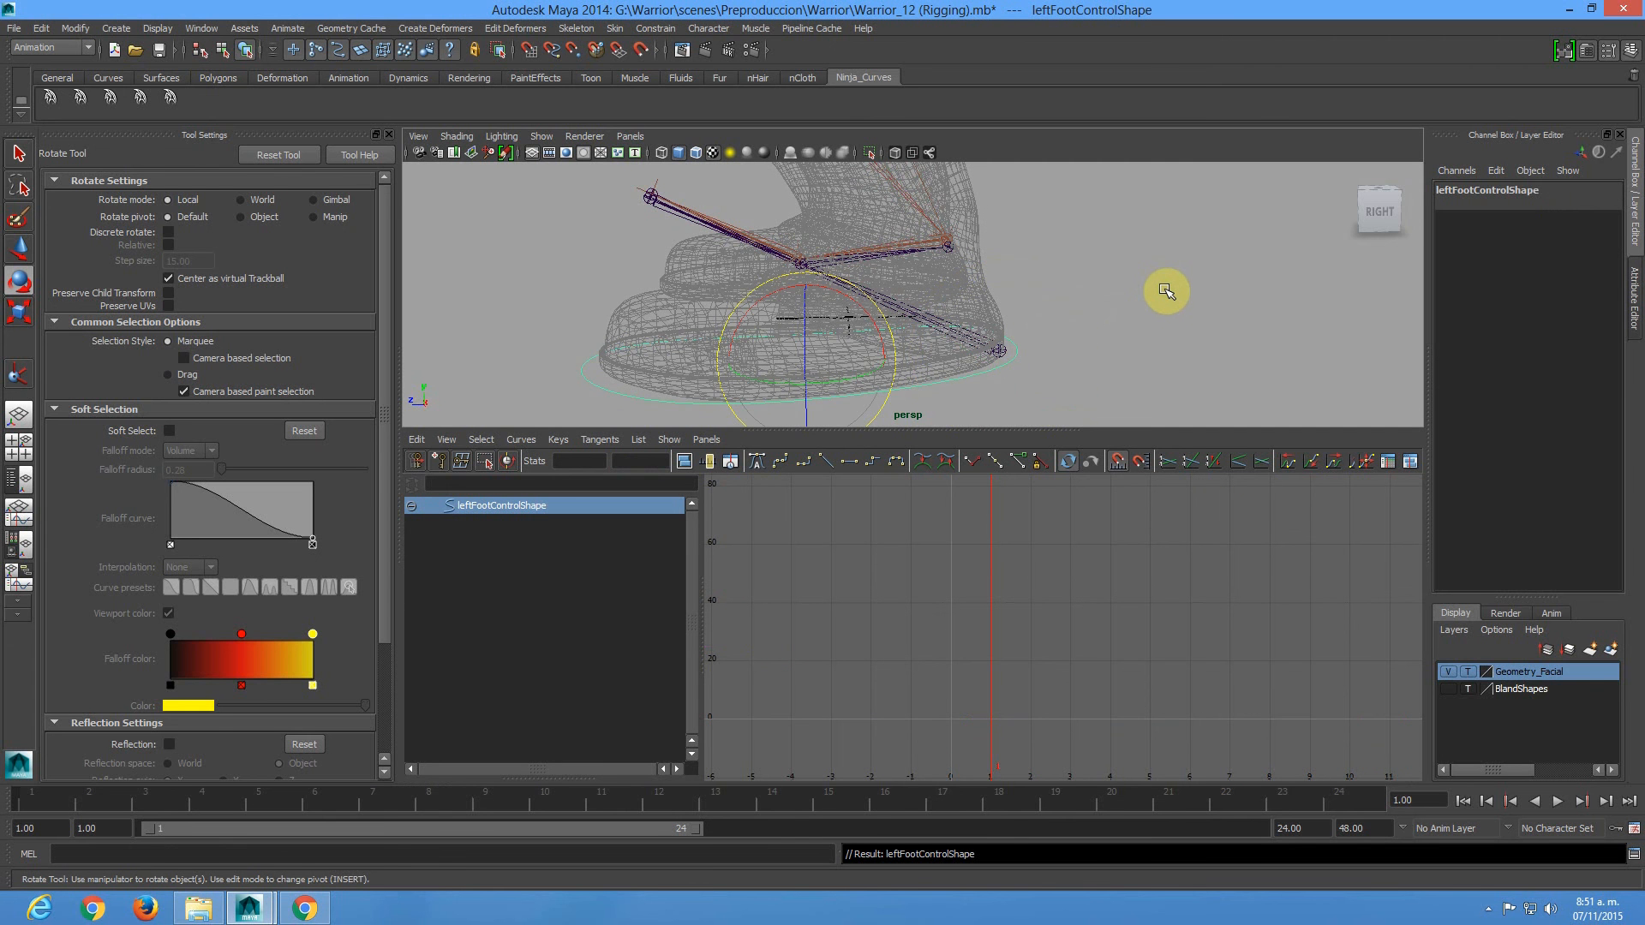
pyautogui.click(1194, 331)
pyautogui.press('space')
pyautogui.keyDown('alt'); pyautogui.moveTo(872, 474); pyautogui.dragTo(632, 351, button='right'); pyautogui.keyUp('alt')
pyautogui.keyDown('alt'); pyautogui.moveTo(828, 298); pyautogui.dragTo(872, 385, button='middle'); pyautogui.keyUp('alt')
pyautogui.keyDown('alt'); pyautogui.moveTo(872, 385); pyautogui.dragTo(1017, 625, button='right'); pyautogui.keyUp('alt')
pyautogui.keyDown('alt'); pyautogui.moveTo(1017, 625); pyautogui.dragTo(1103, 644); pyautogui.keyUp('alt')
pyautogui.keyDown('alt'); pyautogui.moveTo(1104, 644); pyautogui.dragTo(1049, 532, button='middle'); pyautogui.keyUp('alt')
pyautogui.keyDown('alt'); pyautogui.moveTo(1049, 533); pyautogui.dragTo(1031, 536); pyautogui.keyUp('alt')
pyautogui.click(1055, 544)
pyautogui.doubleClick(1588, 340)
pyautogui.write('0')
pyautogui.press('Return')
# Select the leftHip joint and show the Outliner beside the perspective view to review the scene hierarchy.
pyautogui.keyDown('alt'); pyautogui.moveTo(1128, 492); pyautogui.dragTo(1035, 457); pyautogui.keyUp('alt')
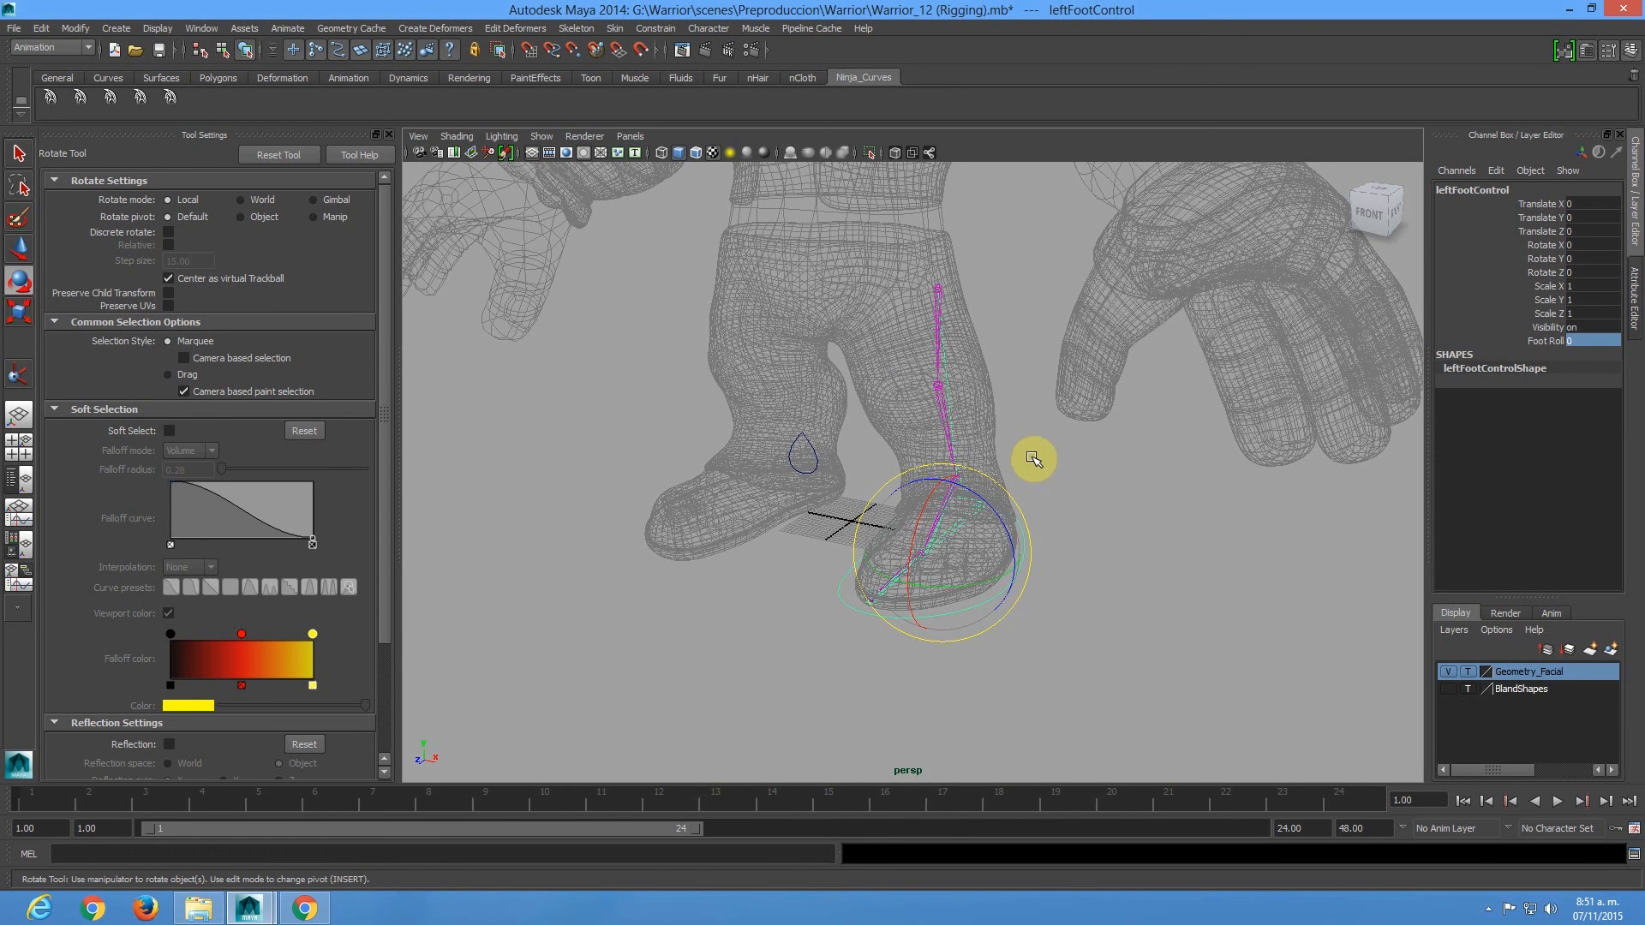
pyautogui.keyDown('alt'); pyautogui.moveTo(1031, 437); pyautogui.dragTo(1030, 435); pyautogui.keyUp('alt')
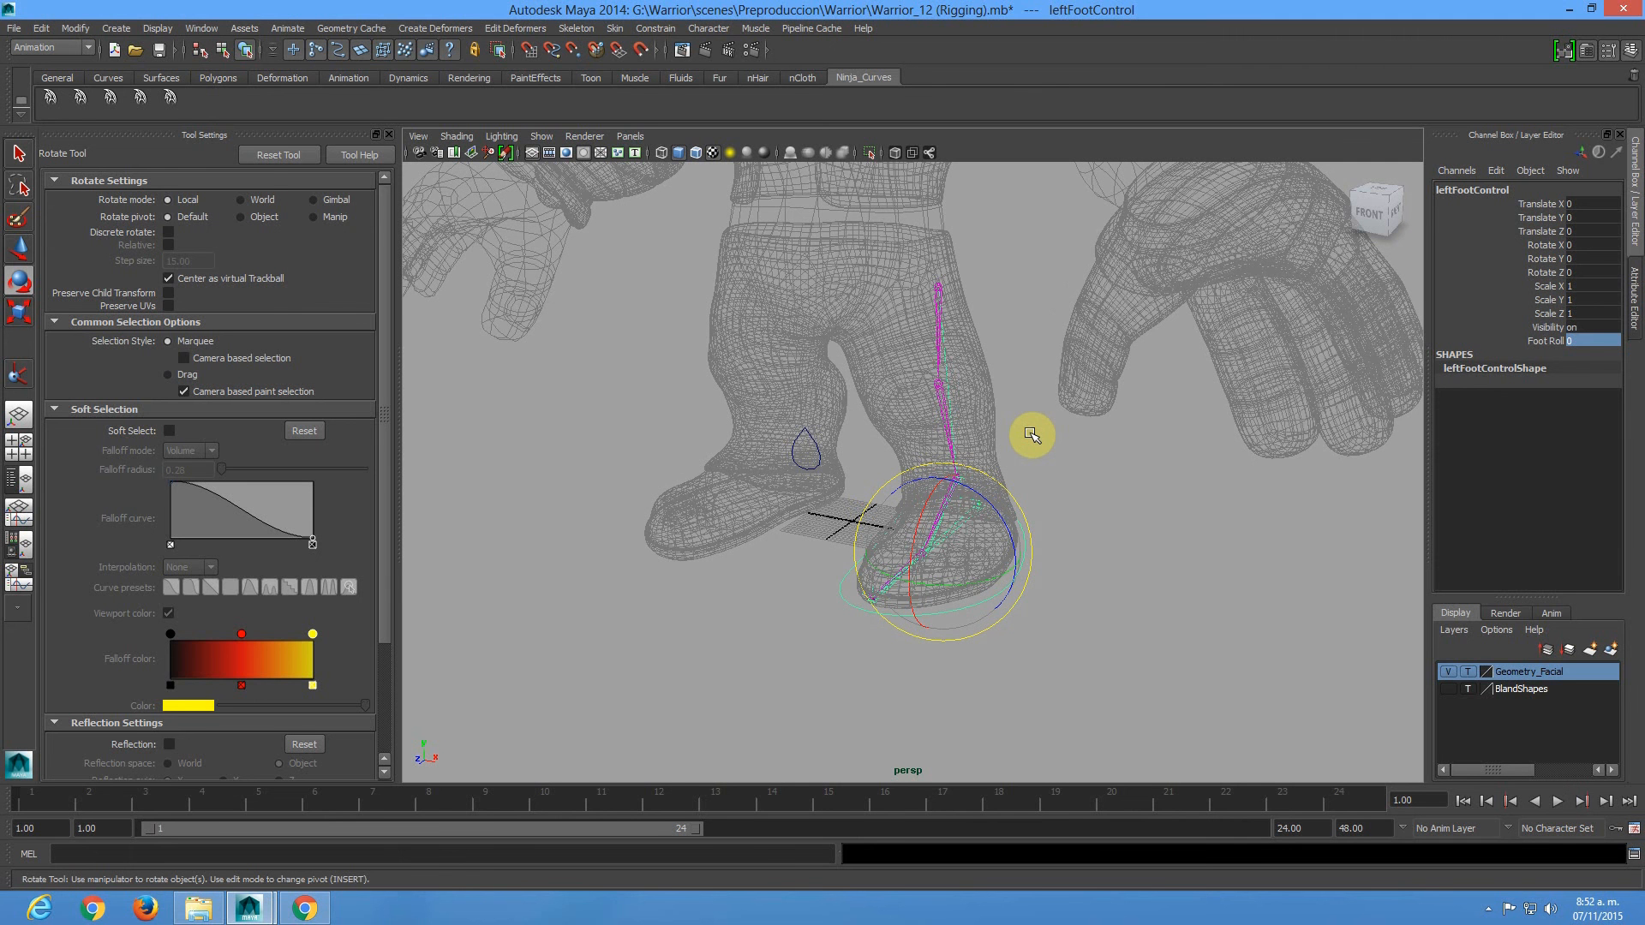
pyautogui.keyDown('alt'); pyautogui.moveTo(805, 309); pyautogui.dragTo(892, 334); pyautogui.keyUp('alt')
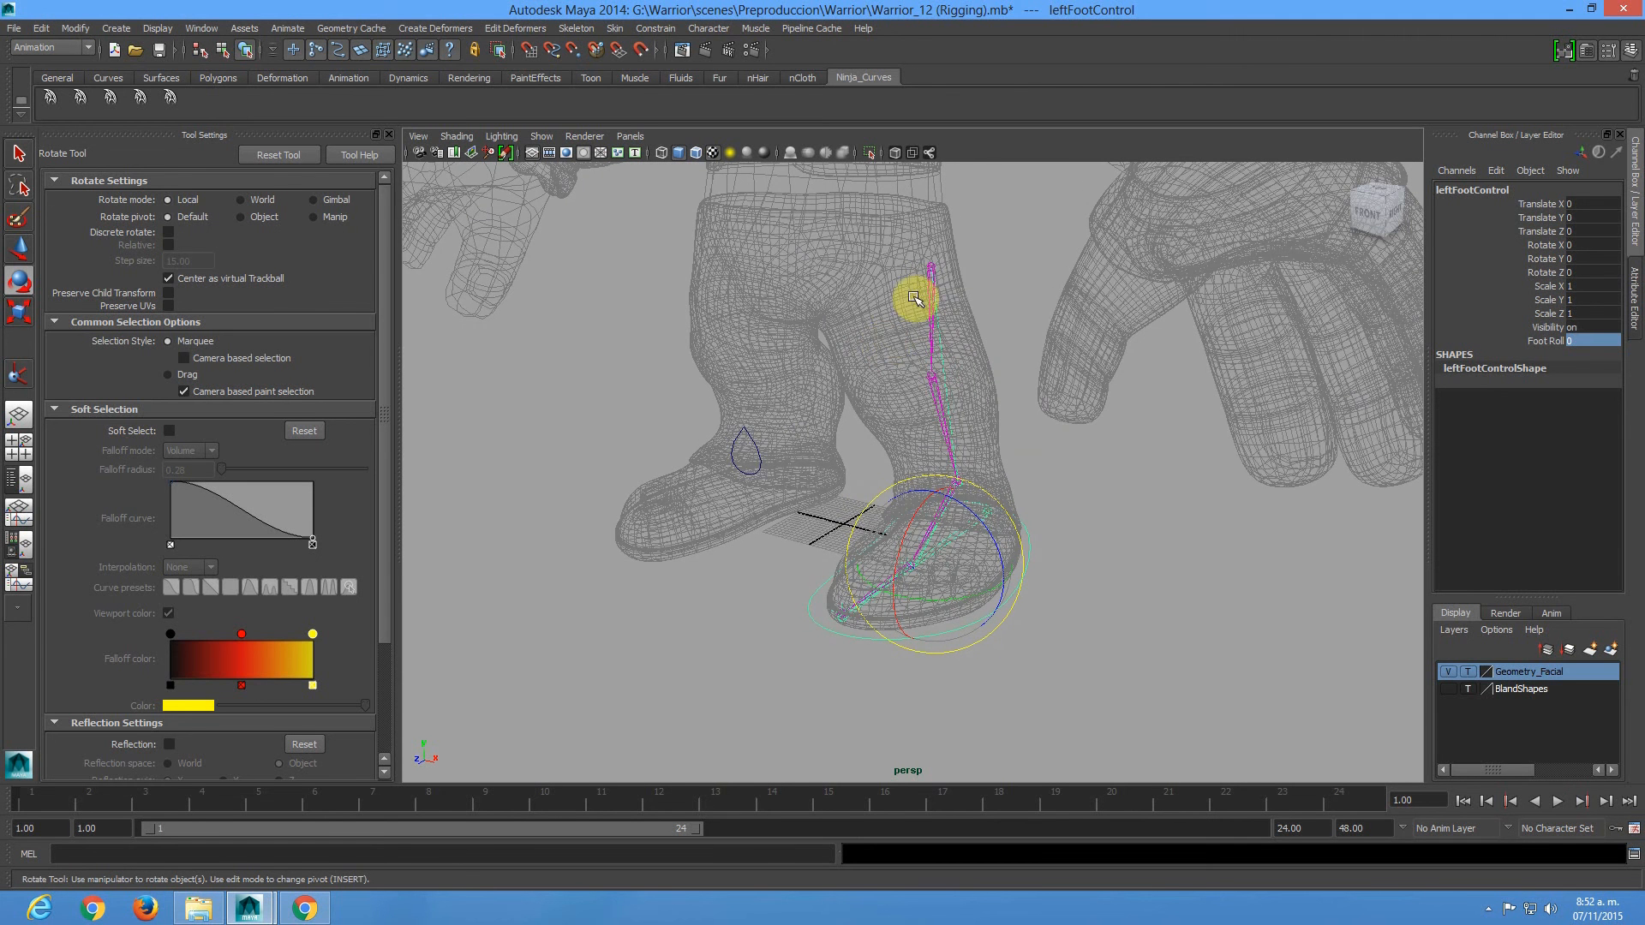
pyautogui.click(934, 261)
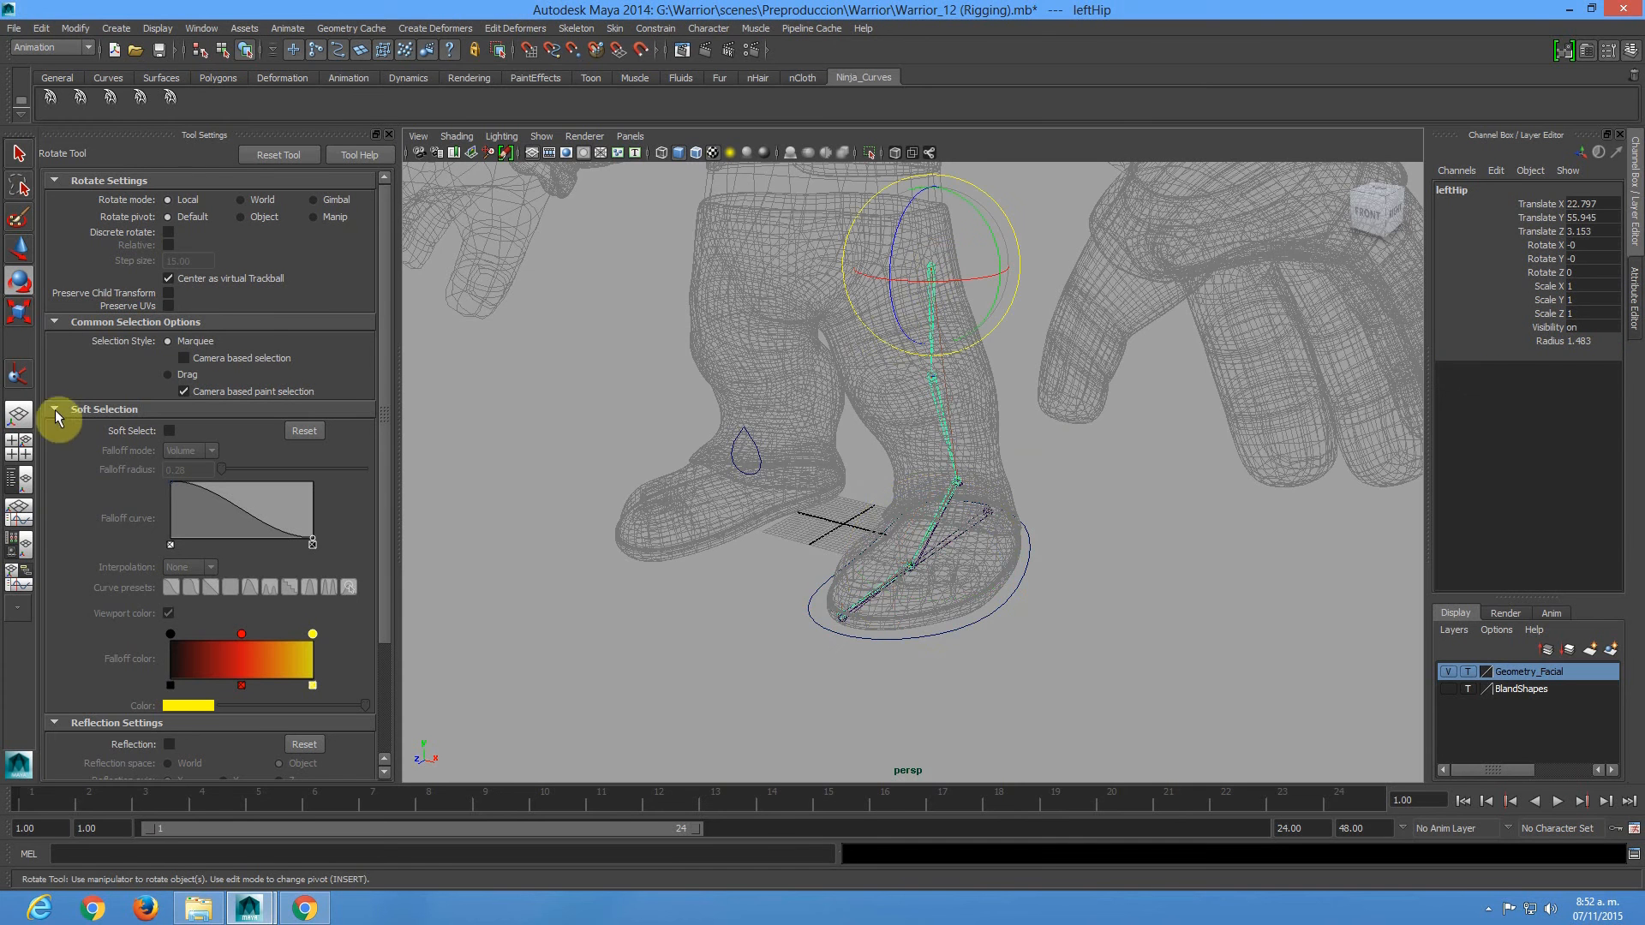
pyautogui.click(19, 479)
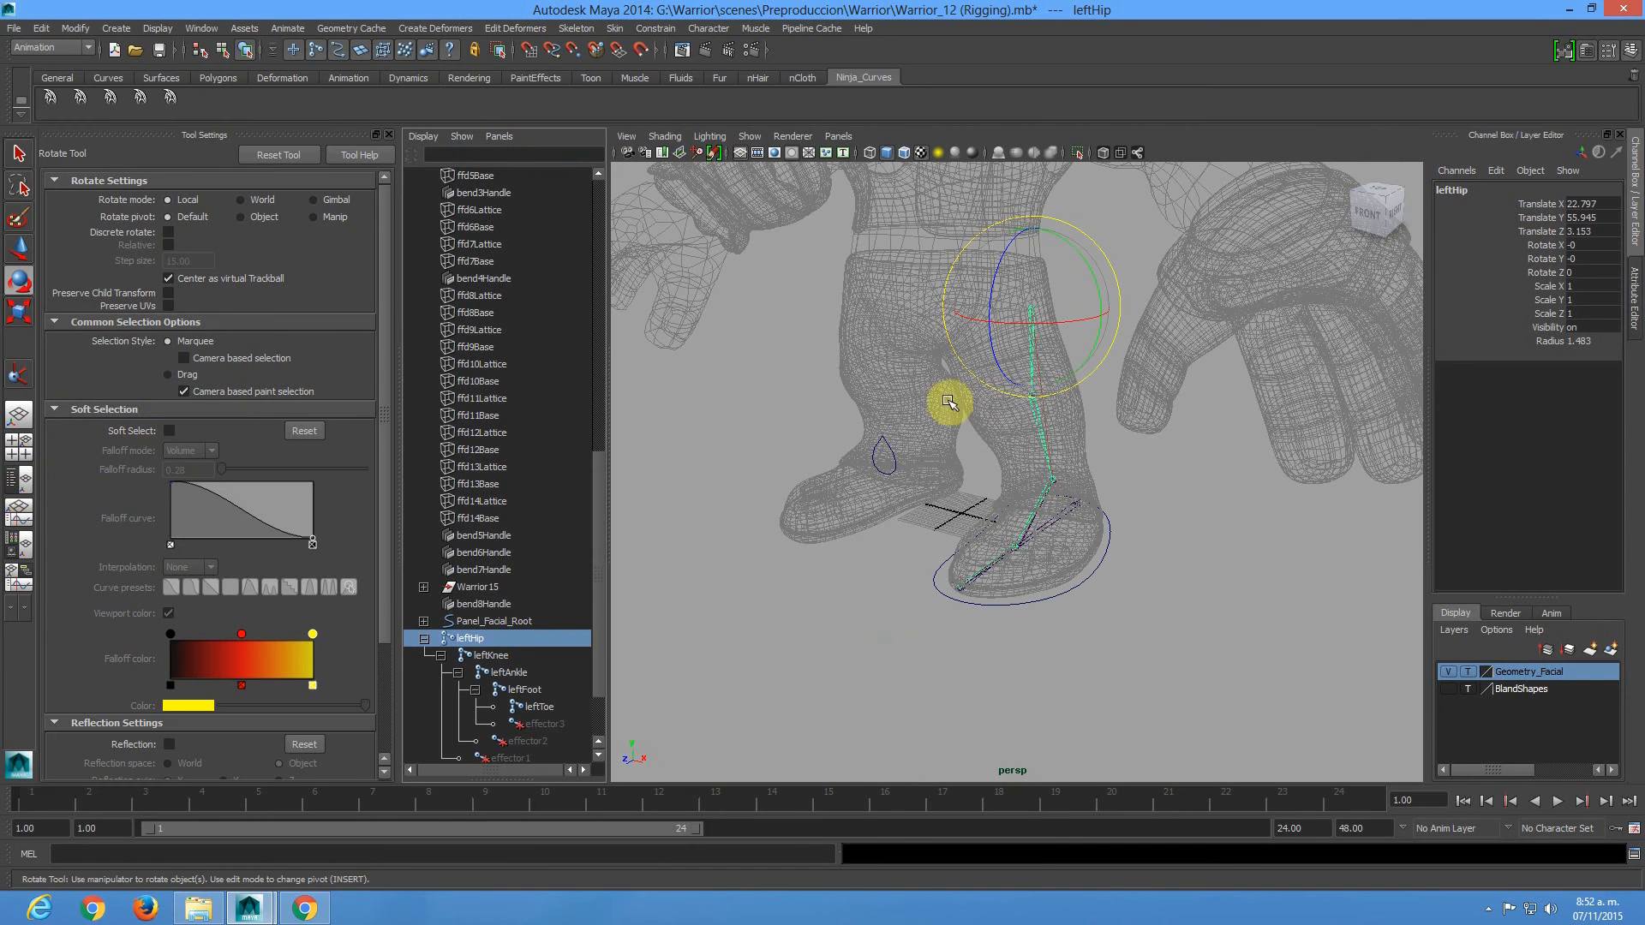
pyautogui.keyDown('alt'); pyautogui.moveTo(917, 414); pyautogui.dragTo(896, 449, button='middle'); pyautogui.keyUp('alt')
pyautogui.moveTo(600, 558); pyautogui.dragTo(594, 305)
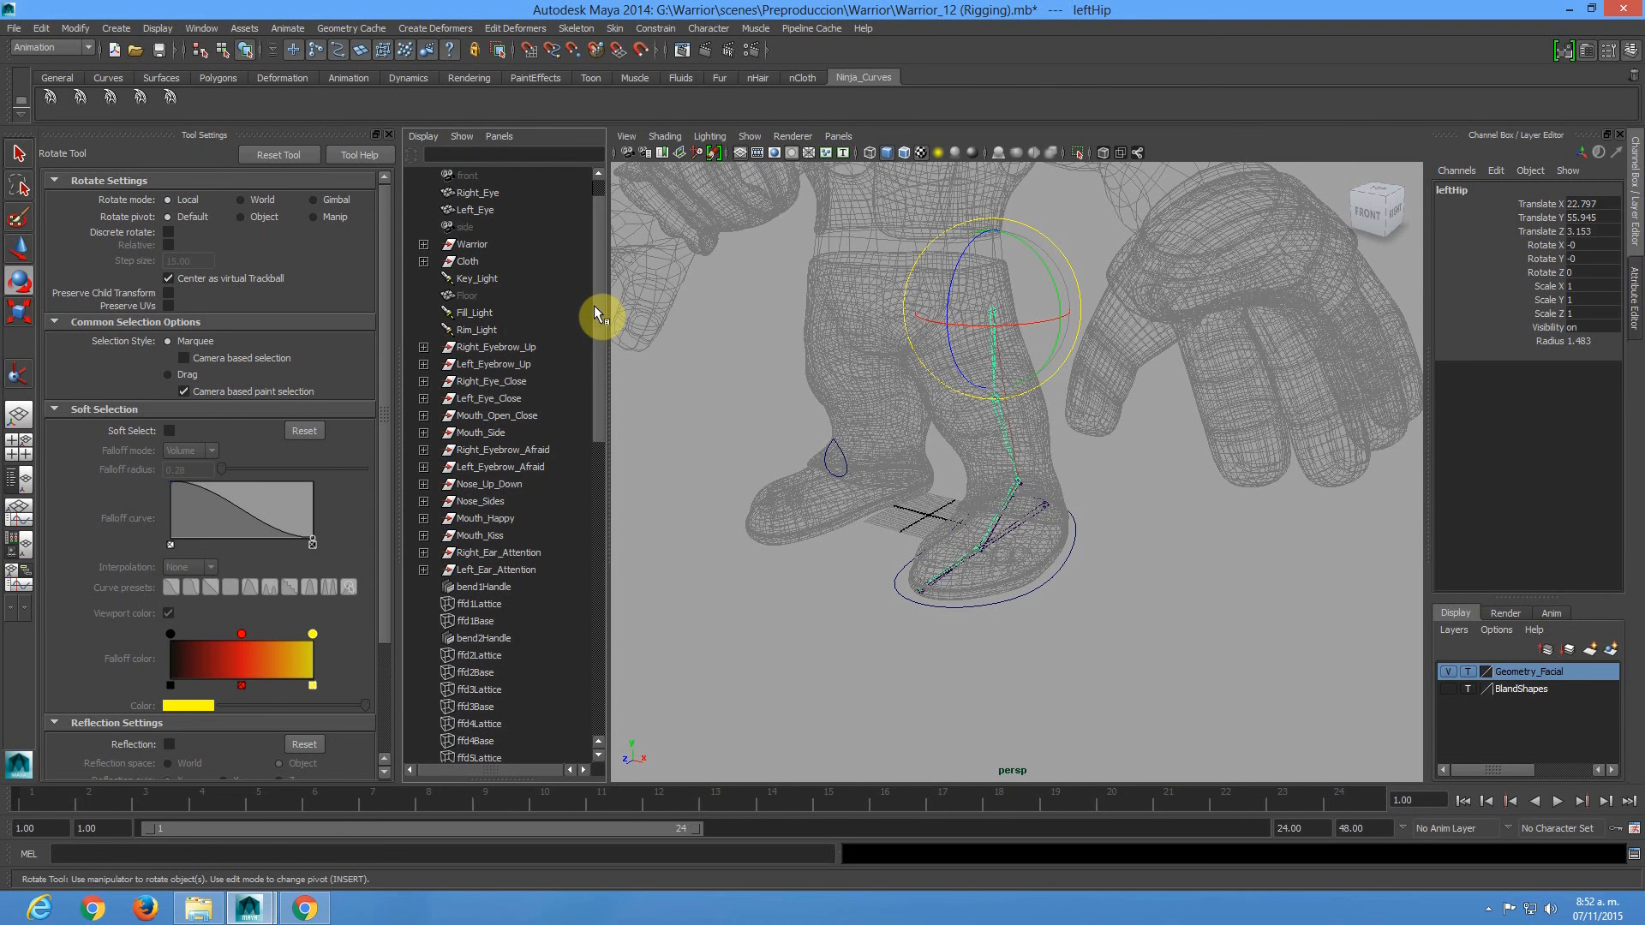
pyautogui.moveTo(594, 305); pyautogui.dragTo(604, 615)
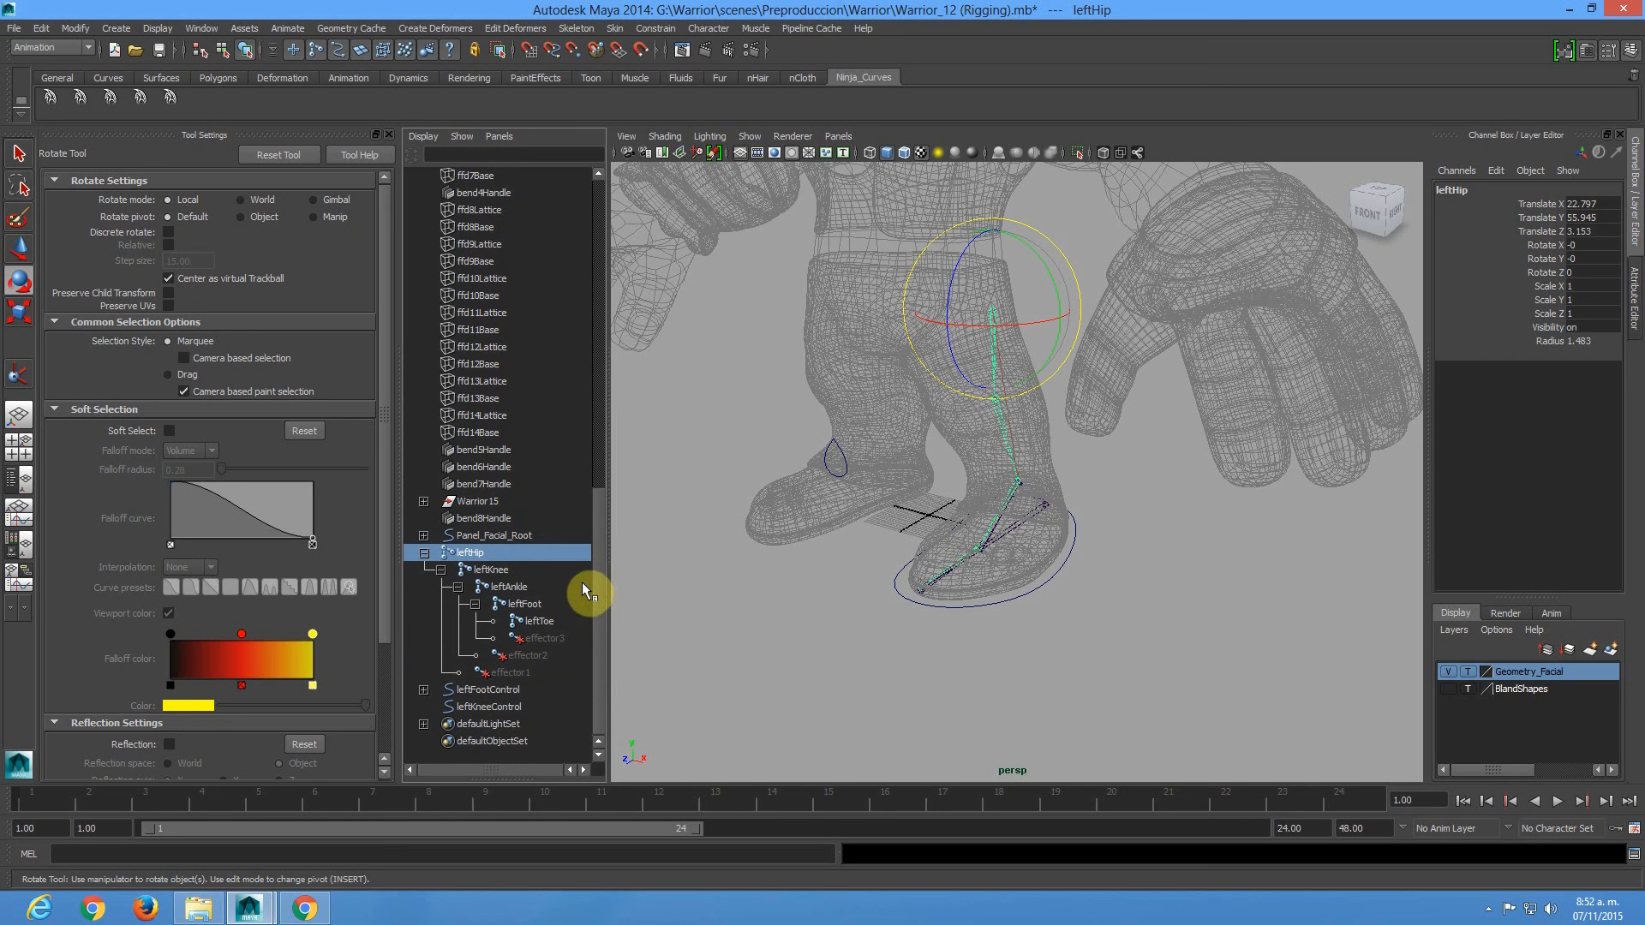
# Open the Mirror Joint options for leftHip with the Select tool active and reset the settings to defaults.
pyautogui.keyDown('alt'); pyautogui.moveTo(1075, 449); pyautogui.dragTo(999, 420); pyautogui.keyUp('alt')
pyautogui.keyDown('alt'); pyautogui.moveTo(893, 362); pyautogui.dragTo(927, 380, button='right'); pyautogui.keyUp('alt')
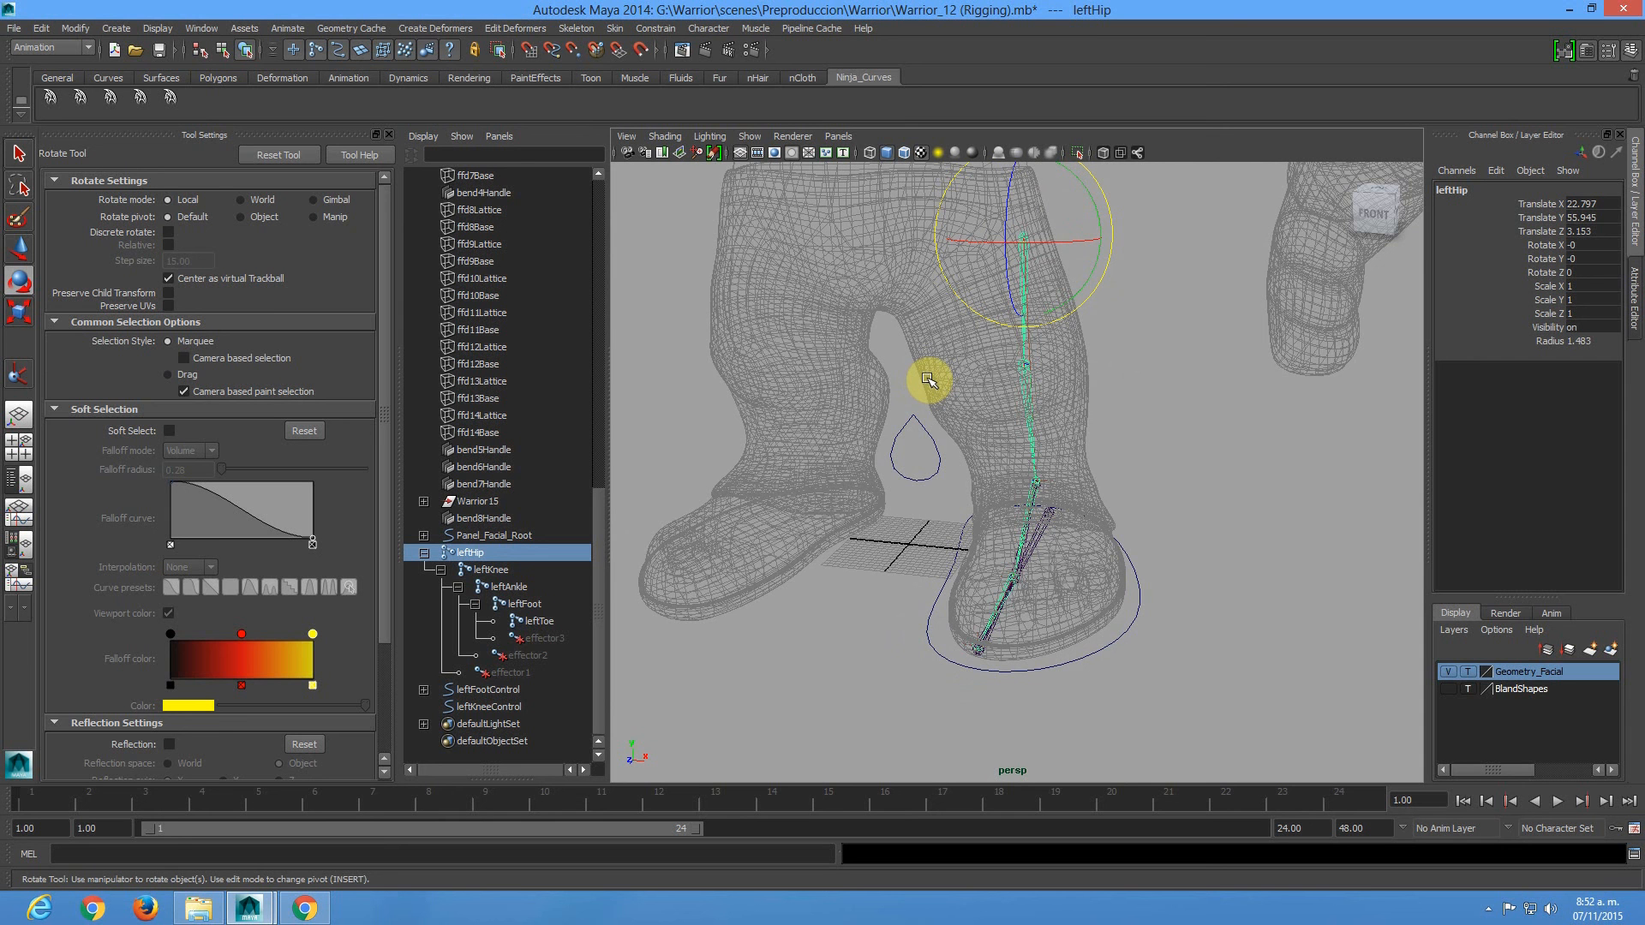
pyautogui.keyDown('alt'); pyautogui.moveTo(928, 379); pyautogui.dragTo(998, 331, button='right'); pyautogui.keyUp('alt')
pyautogui.press('q')
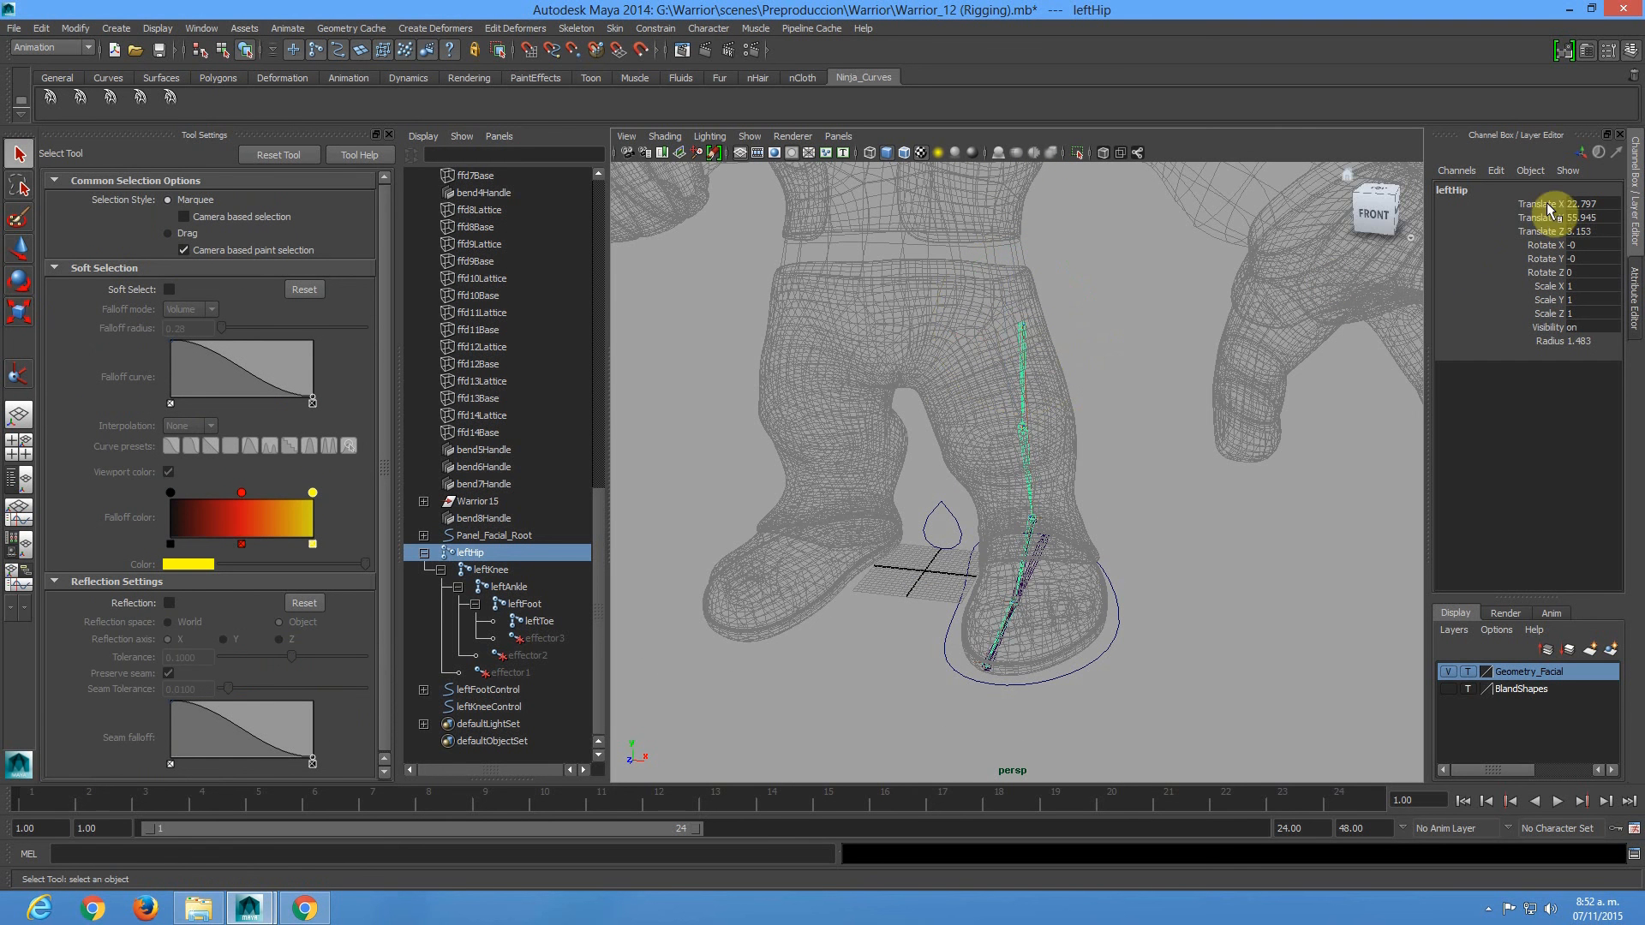
pyautogui.click(579, 28)
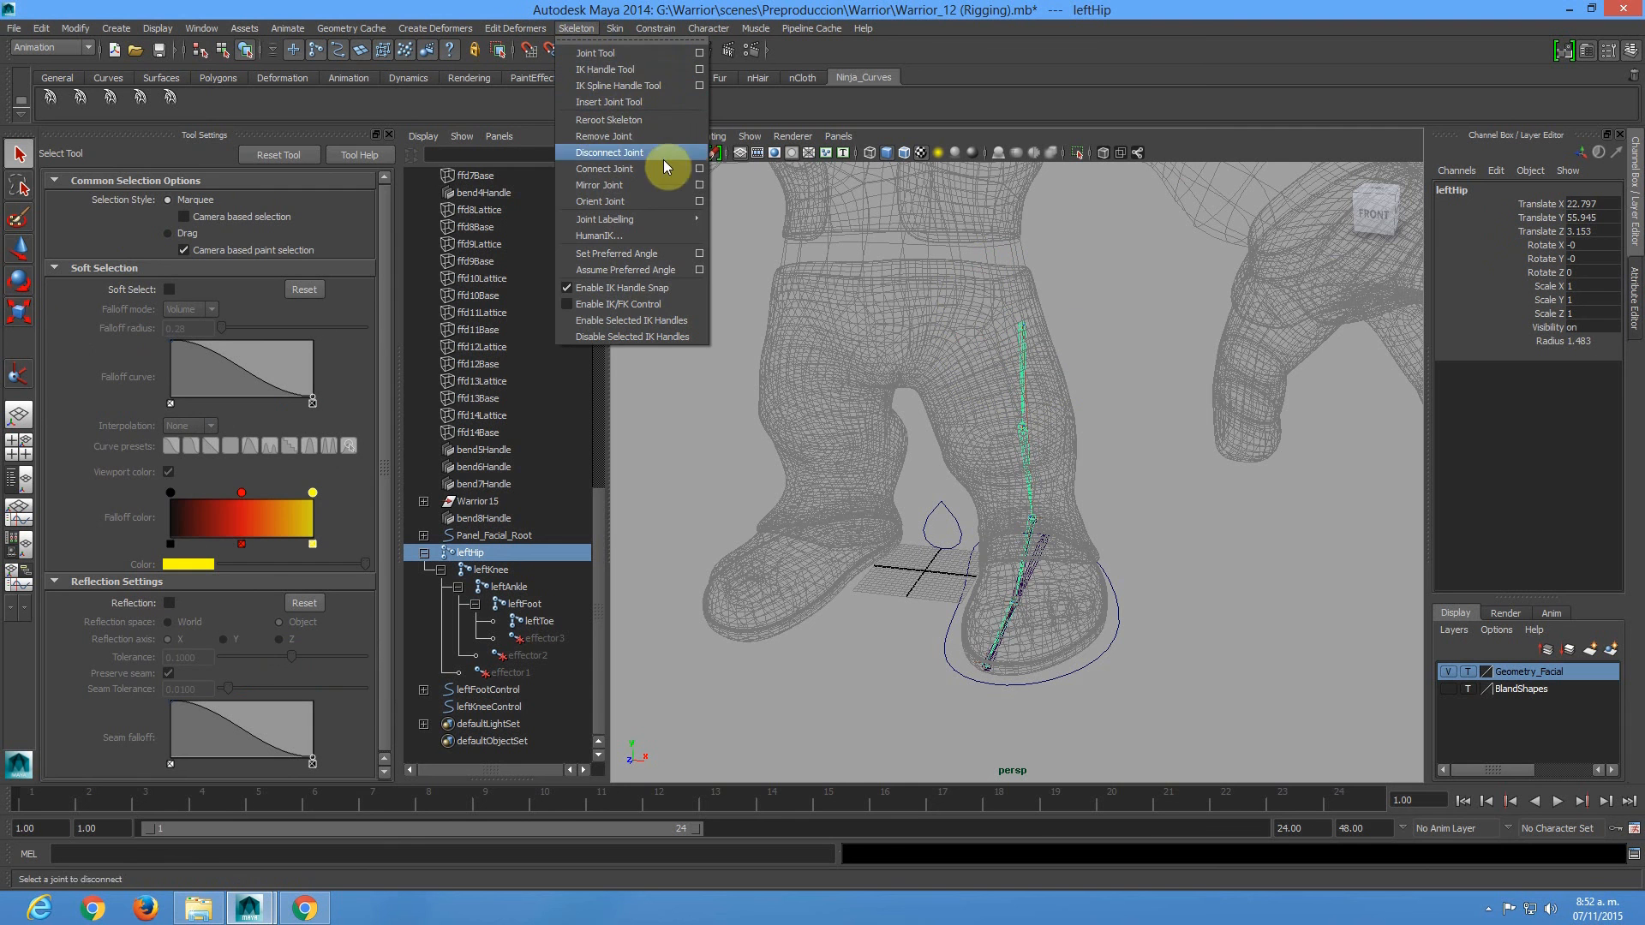
pyautogui.click(701, 185)
pyautogui.moveTo(406, 184); pyautogui.dragTo(550, 175)
pyautogui.click(178, 203)
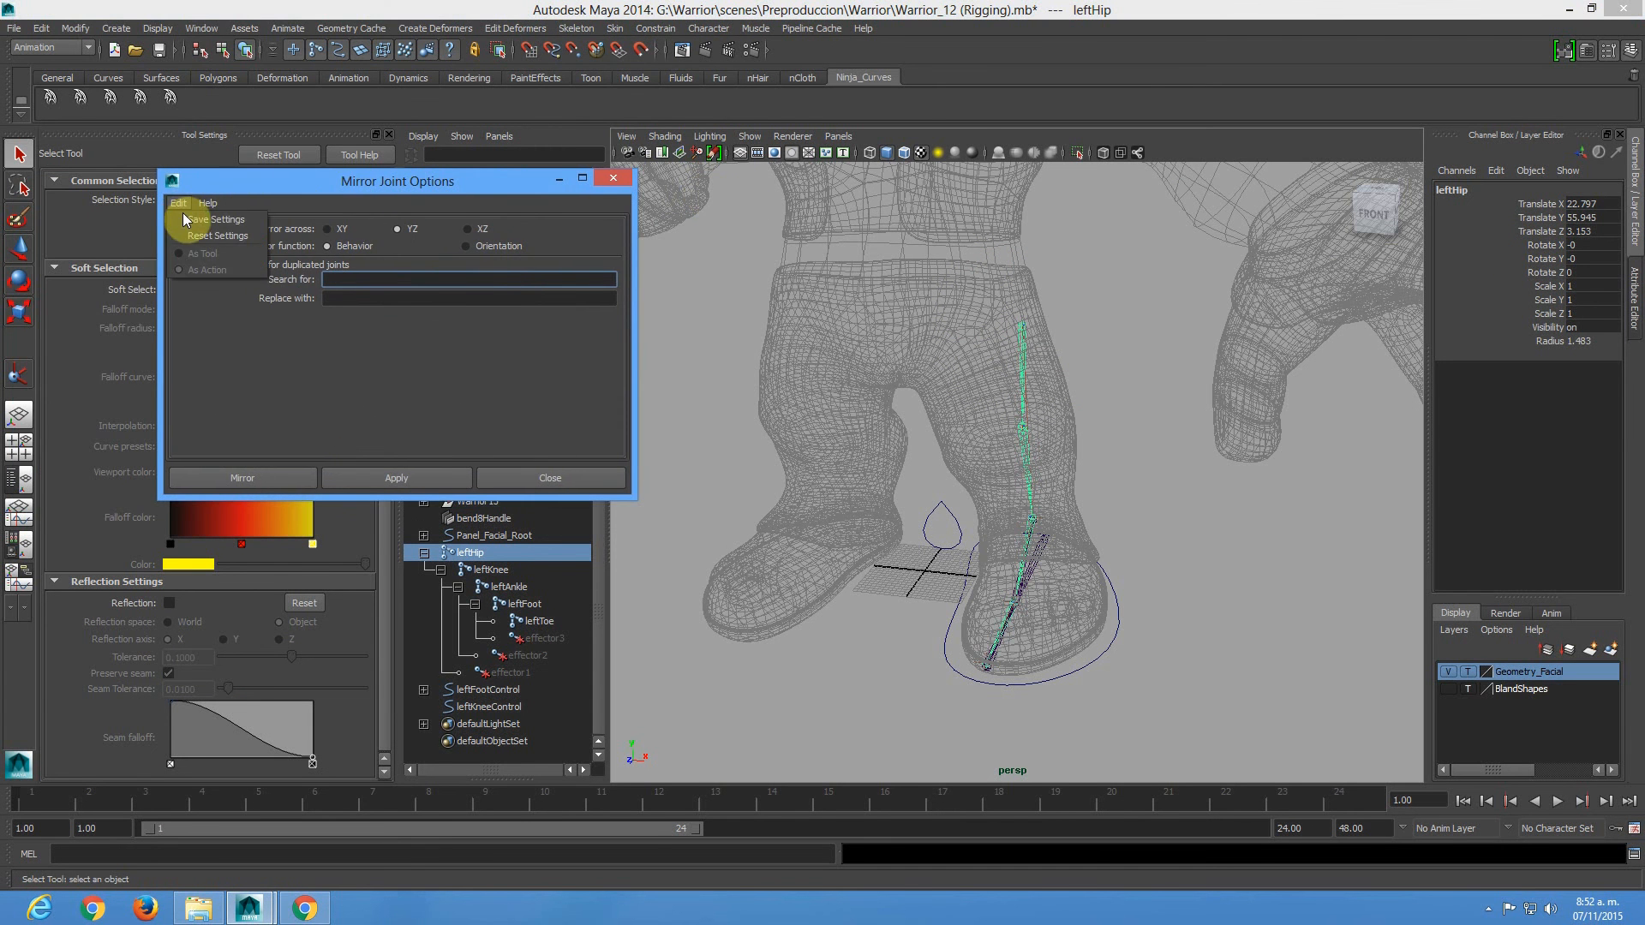
pyautogui.click(197, 238)
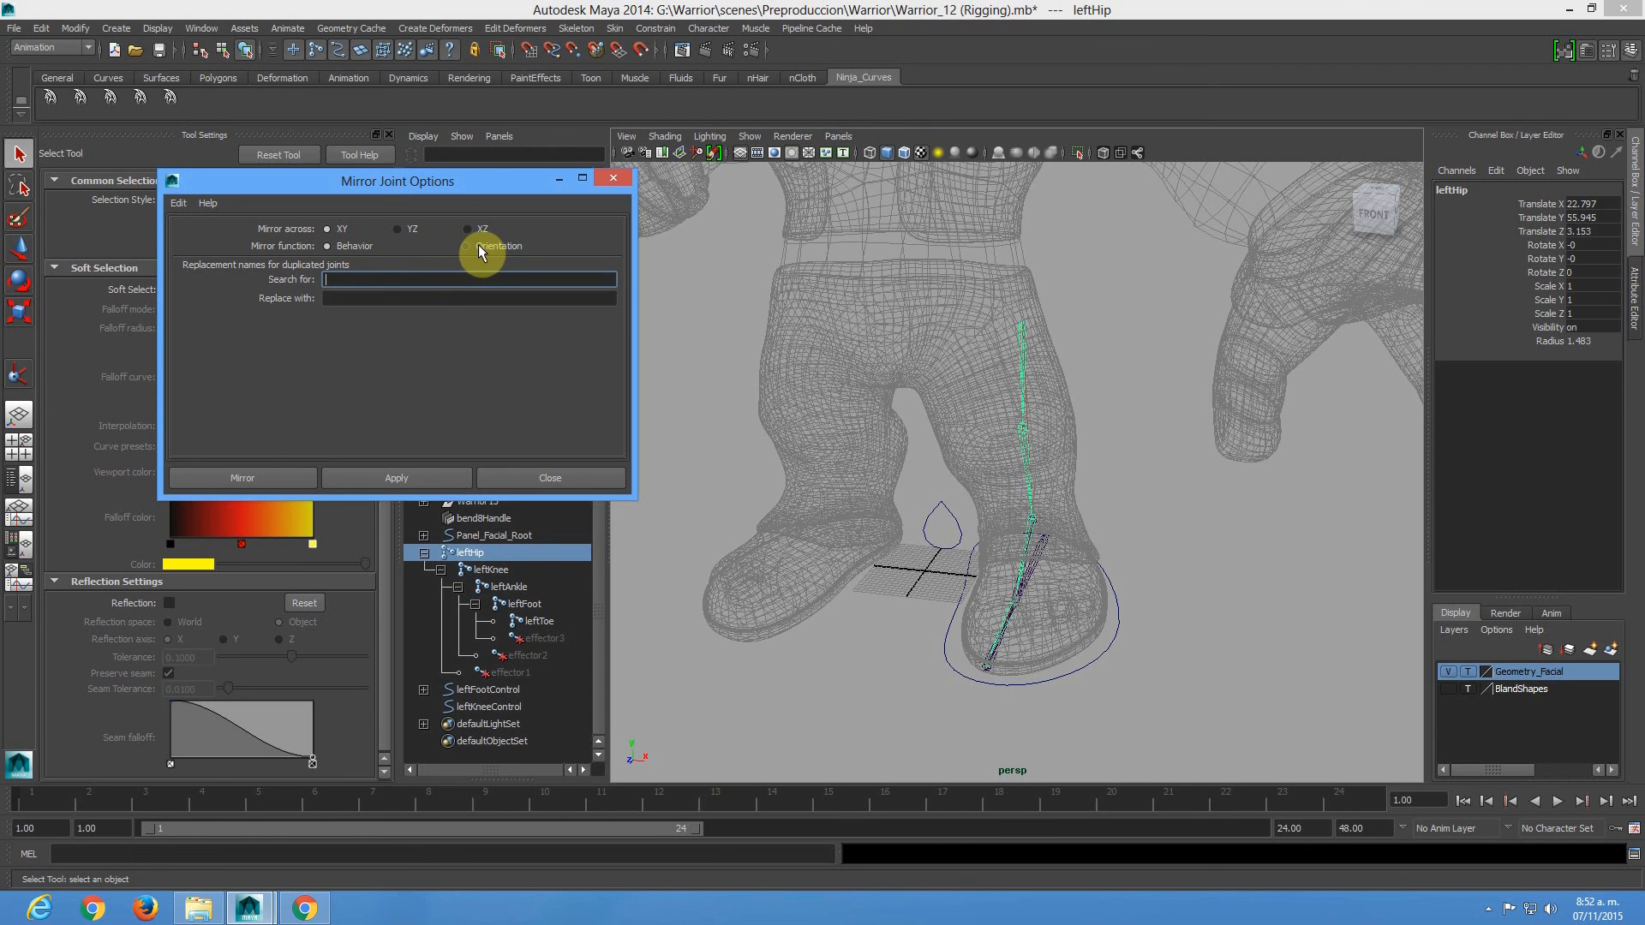
# Mirror the leftHip chain across YZ with the Orientation function, replacing "left" with "right" in the joint names.
pyautogui.keyDown('alt'); pyautogui.moveTo(1050, 405); pyautogui.dragTo(772, 321); pyautogui.keyUp('alt')
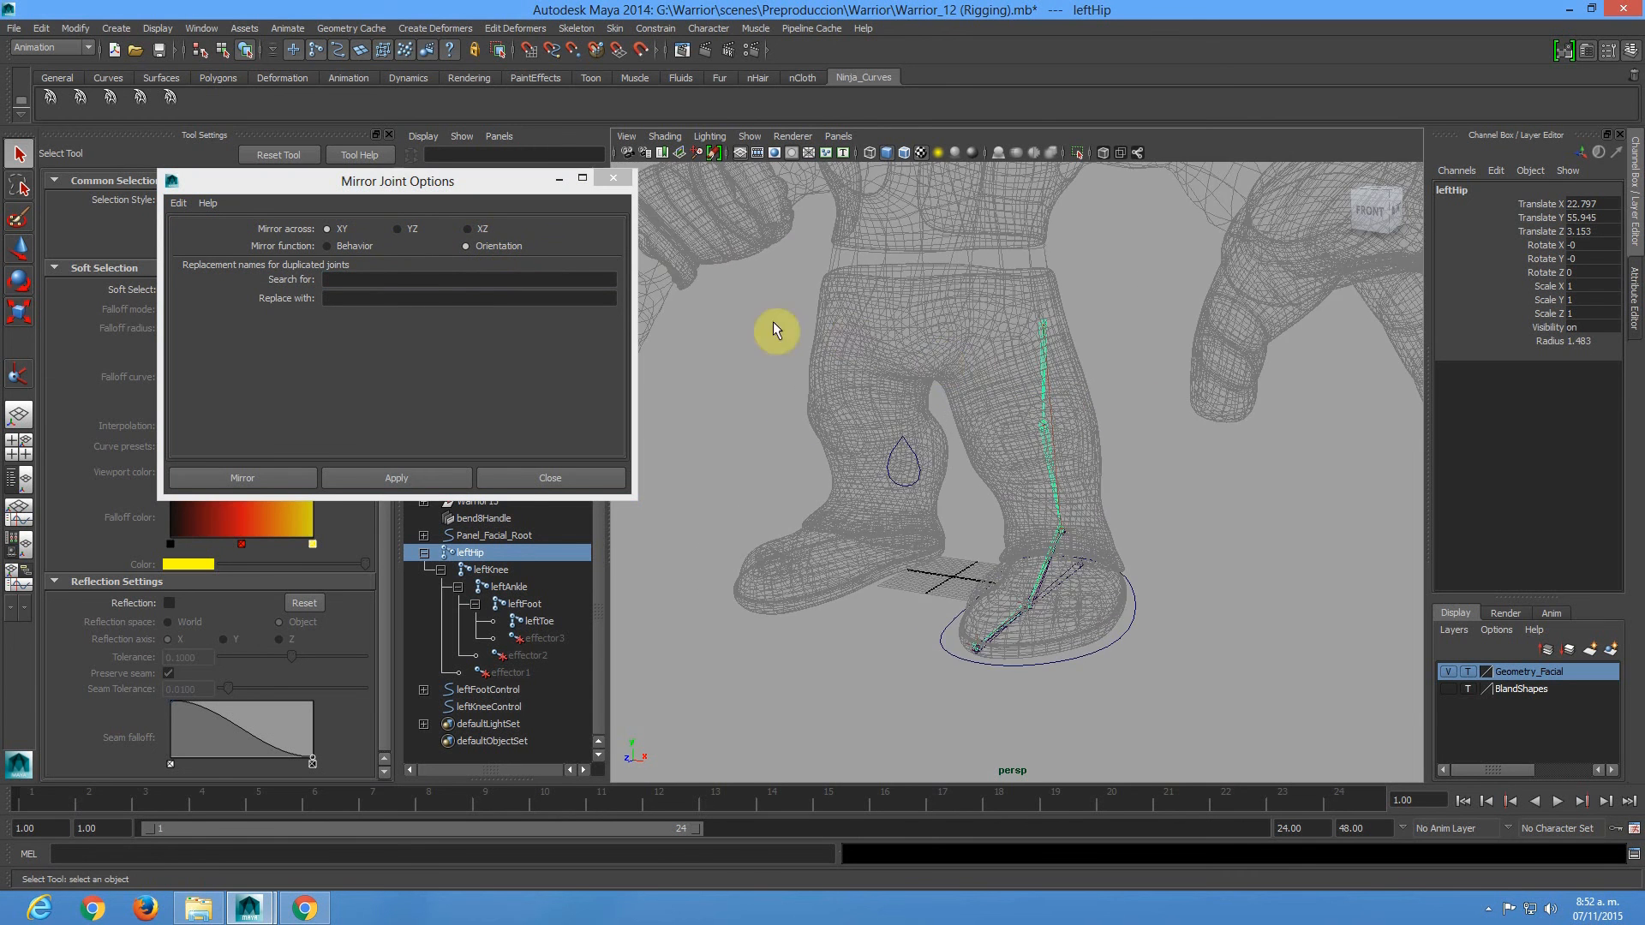
pyautogui.keyDown('alt'); pyautogui.moveTo(887, 358); pyautogui.dragTo(918, 322); pyautogui.keyUp('alt')
pyautogui.keyDown('alt'); pyautogui.moveTo(858, 440); pyautogui.dragTo(755, 518); pyautogui.keyUp('alt')
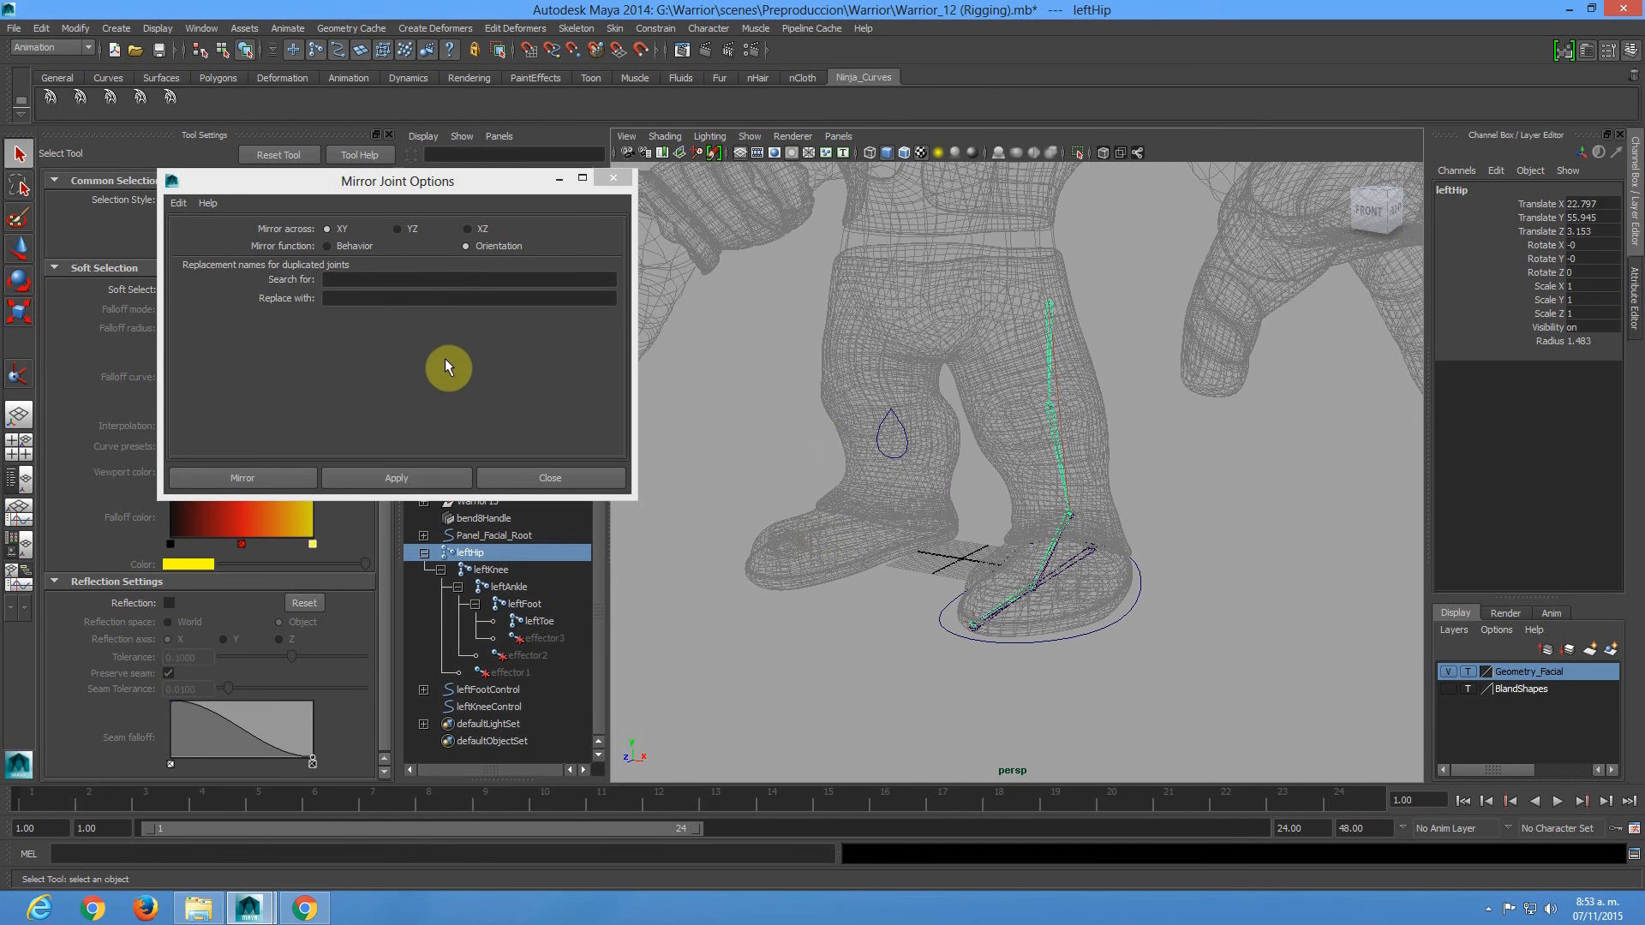
pyautogui.click(404, 228)
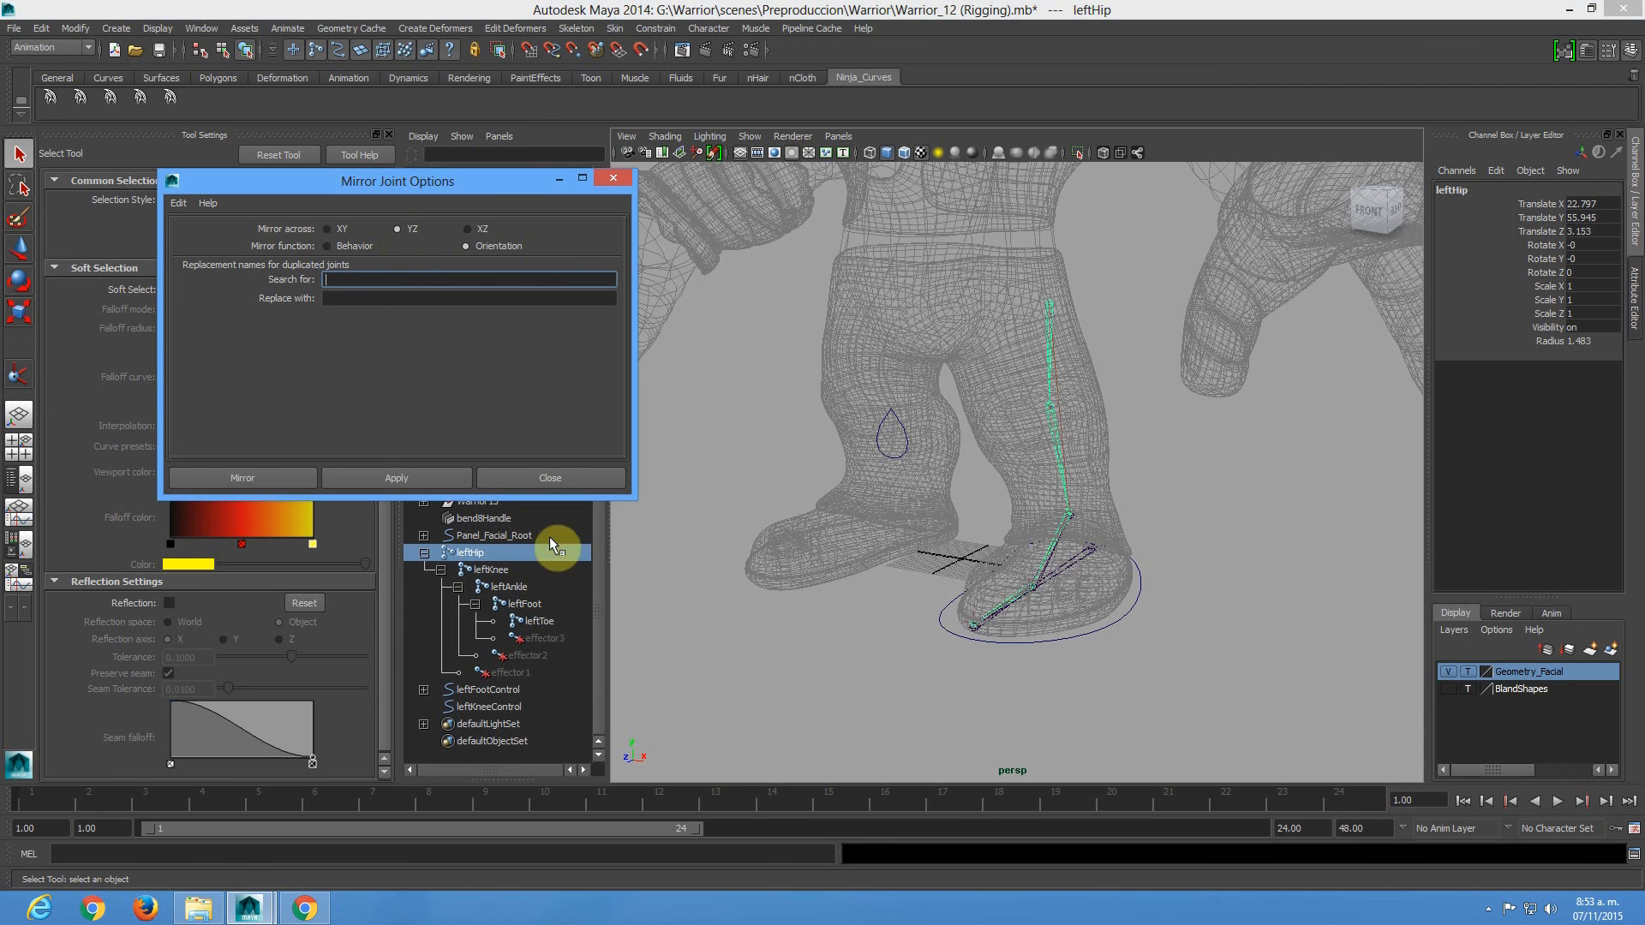
pyautogui.click(406, 298)
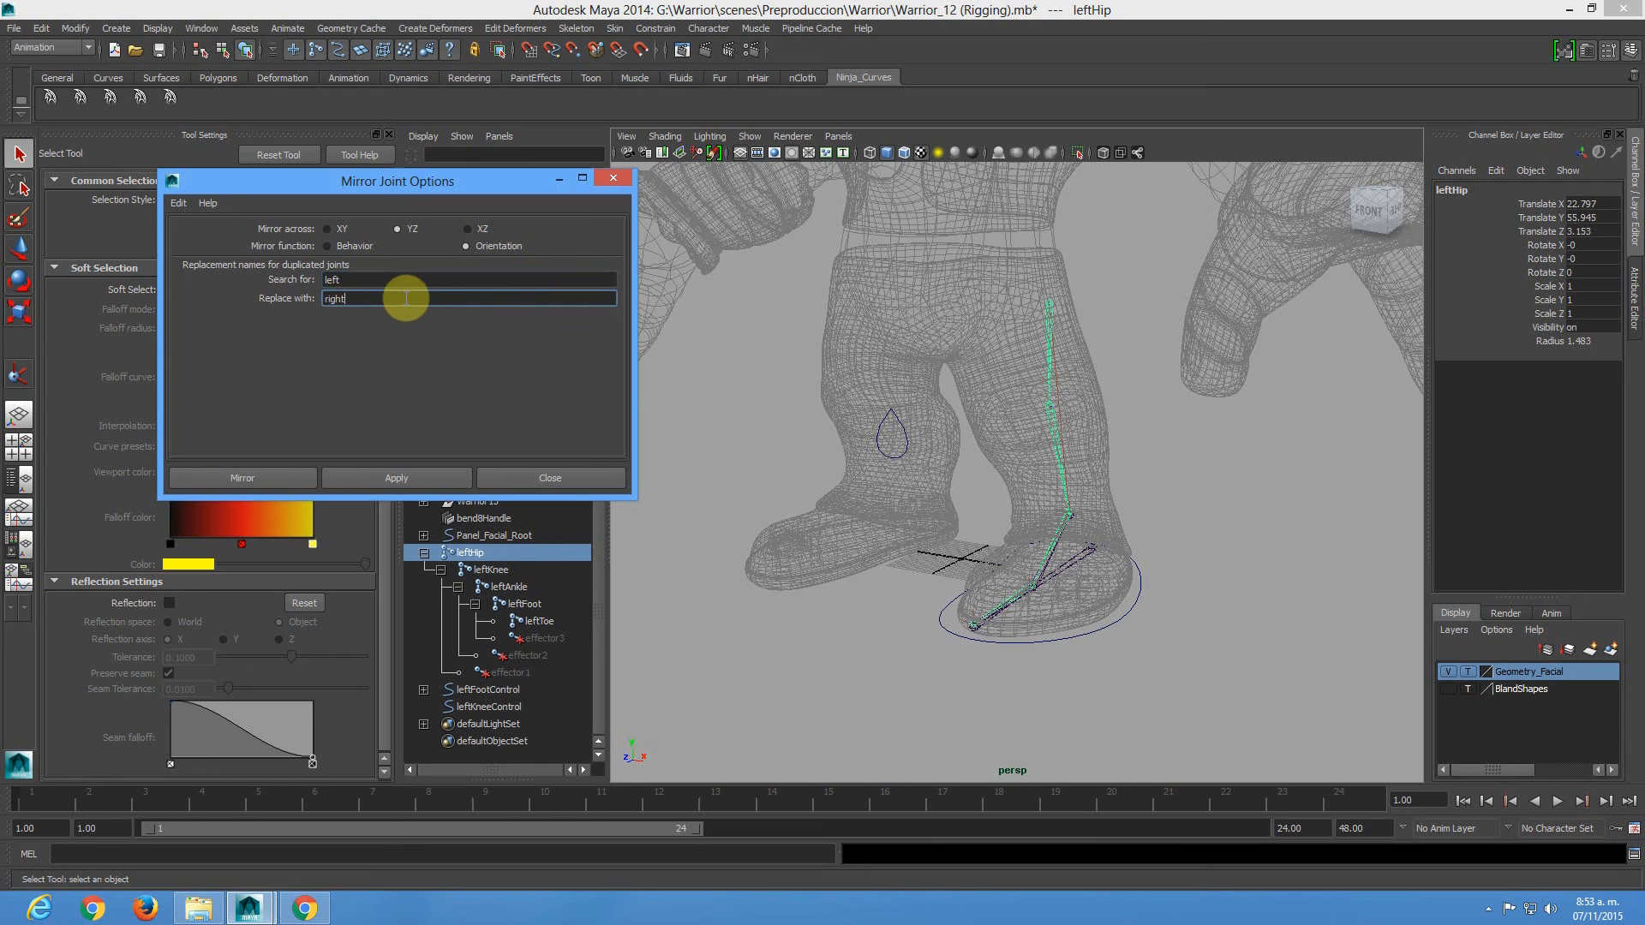
pyautogui.click(264, 476)
# Examine the mirrored right leg's joints and their local rotation axes in component mode, then return to object selection.
pyautogui.keyDown('alt'); pyautogui.moveTo(808, 312); pyautogui.dragTo(857, 359); pyautogui.keyUp('alt')
pyautogui.click(784, 230)
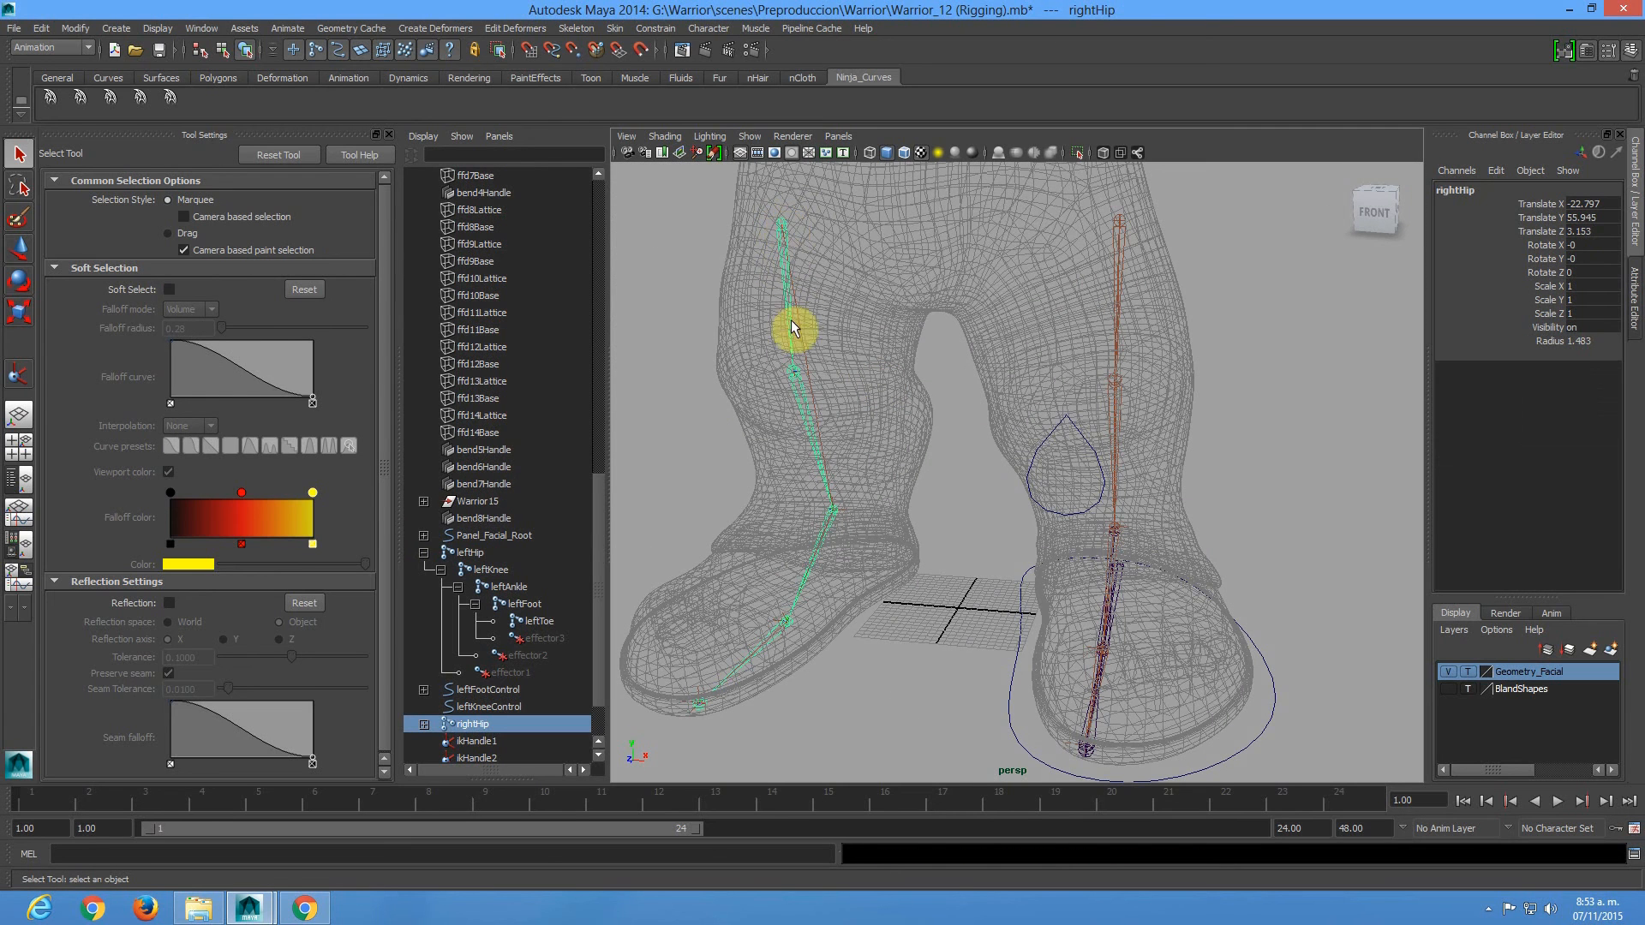
pyautogui.click(836, 523)
pyautogui.click(831, 537)
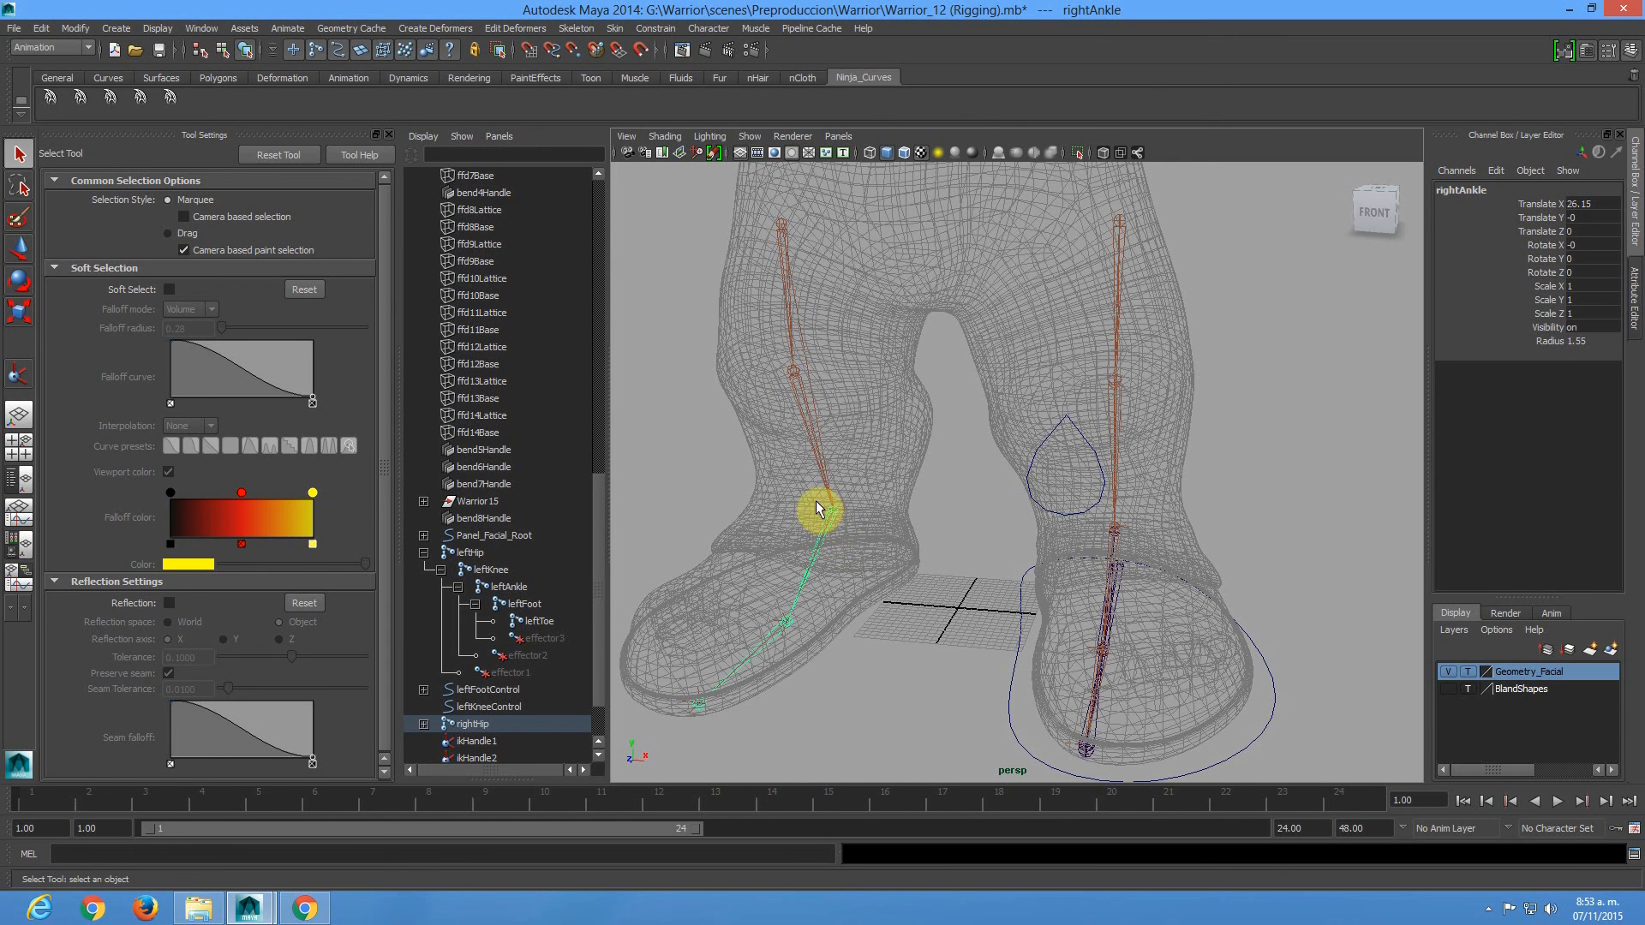
pyautogui.keyDown('alt'); pyautogui.moveTo(889, 475); pyautogui.dragTo(929, 452, button='middle'); pyautogui.keyUp('alt')
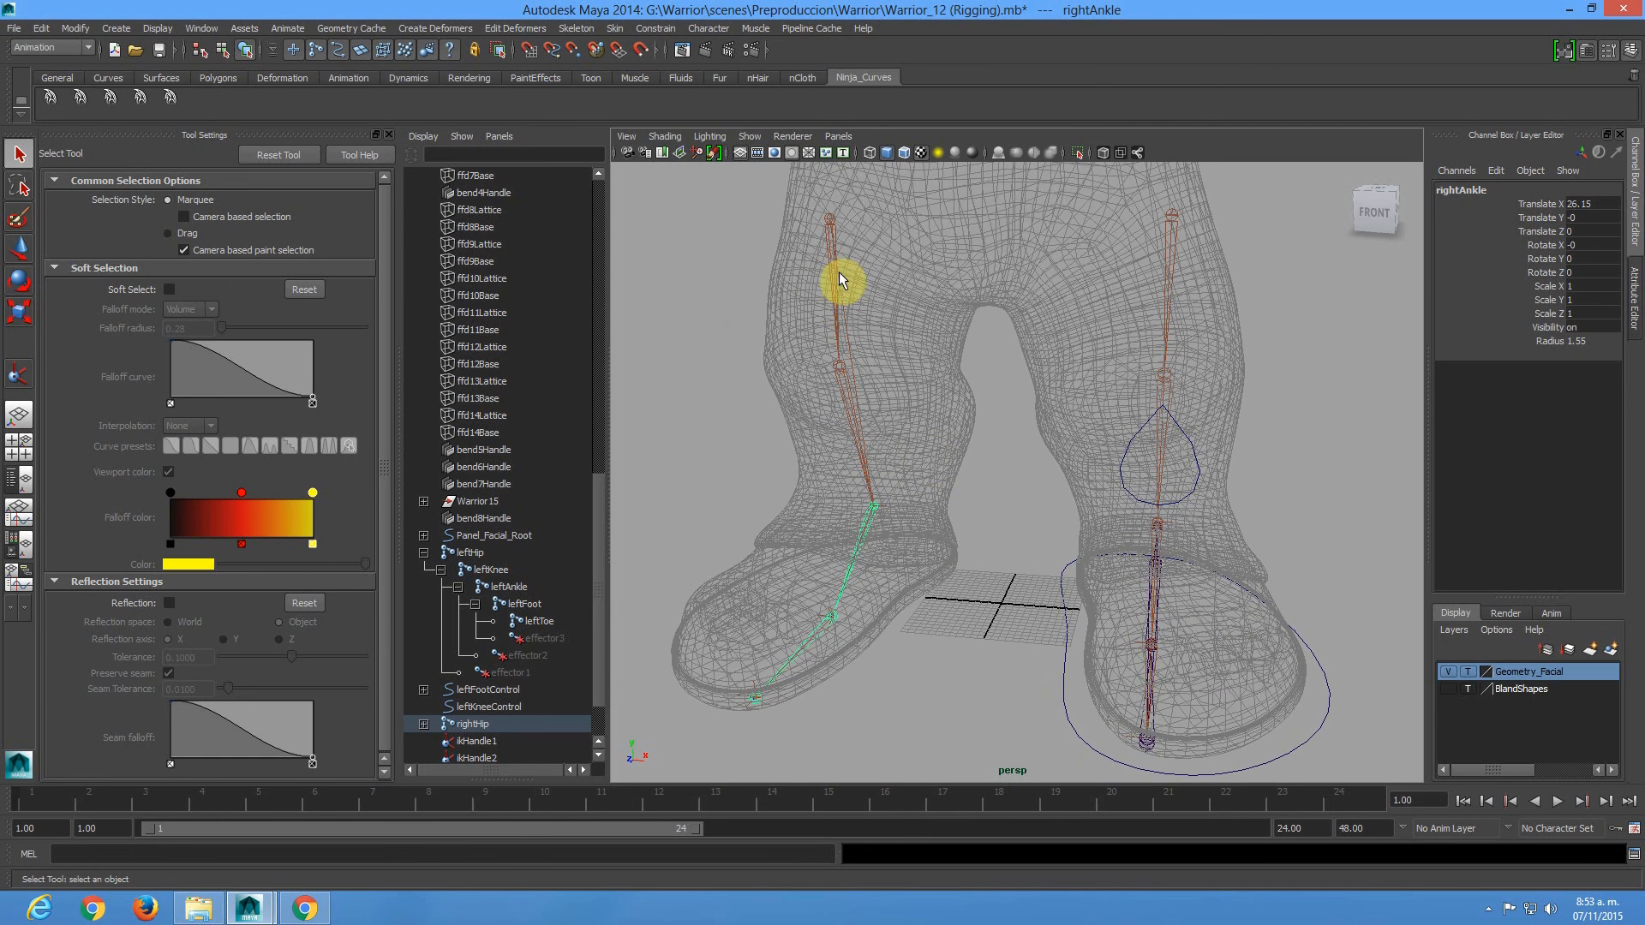
pyautogui.click(836, 287)
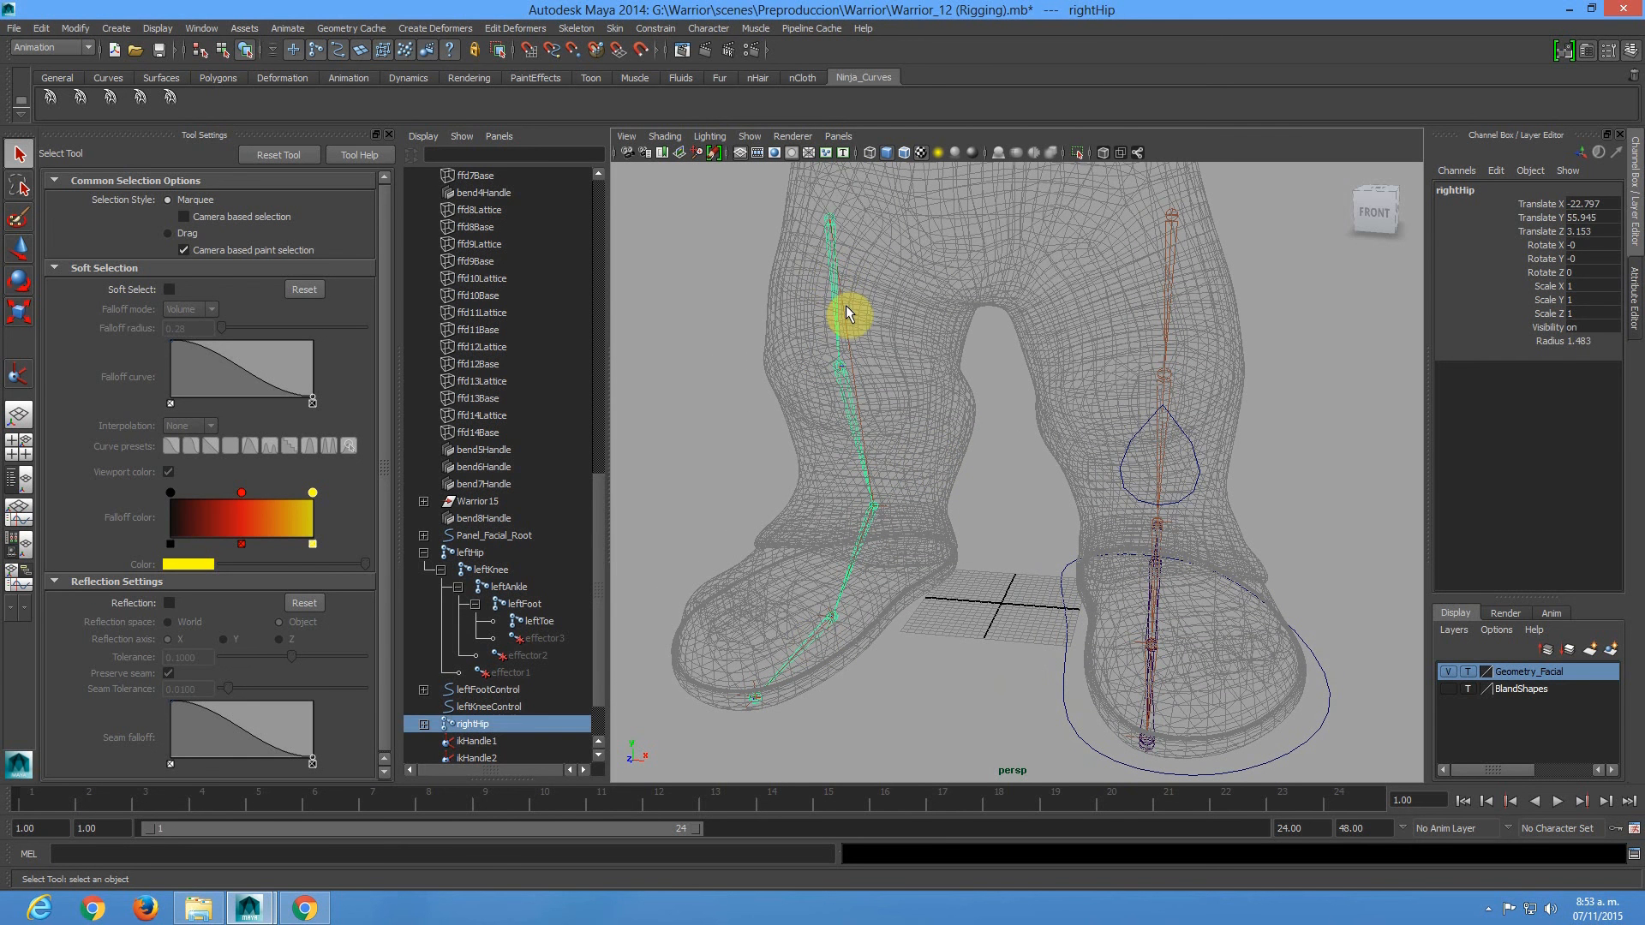
pyautogui.press('F8')
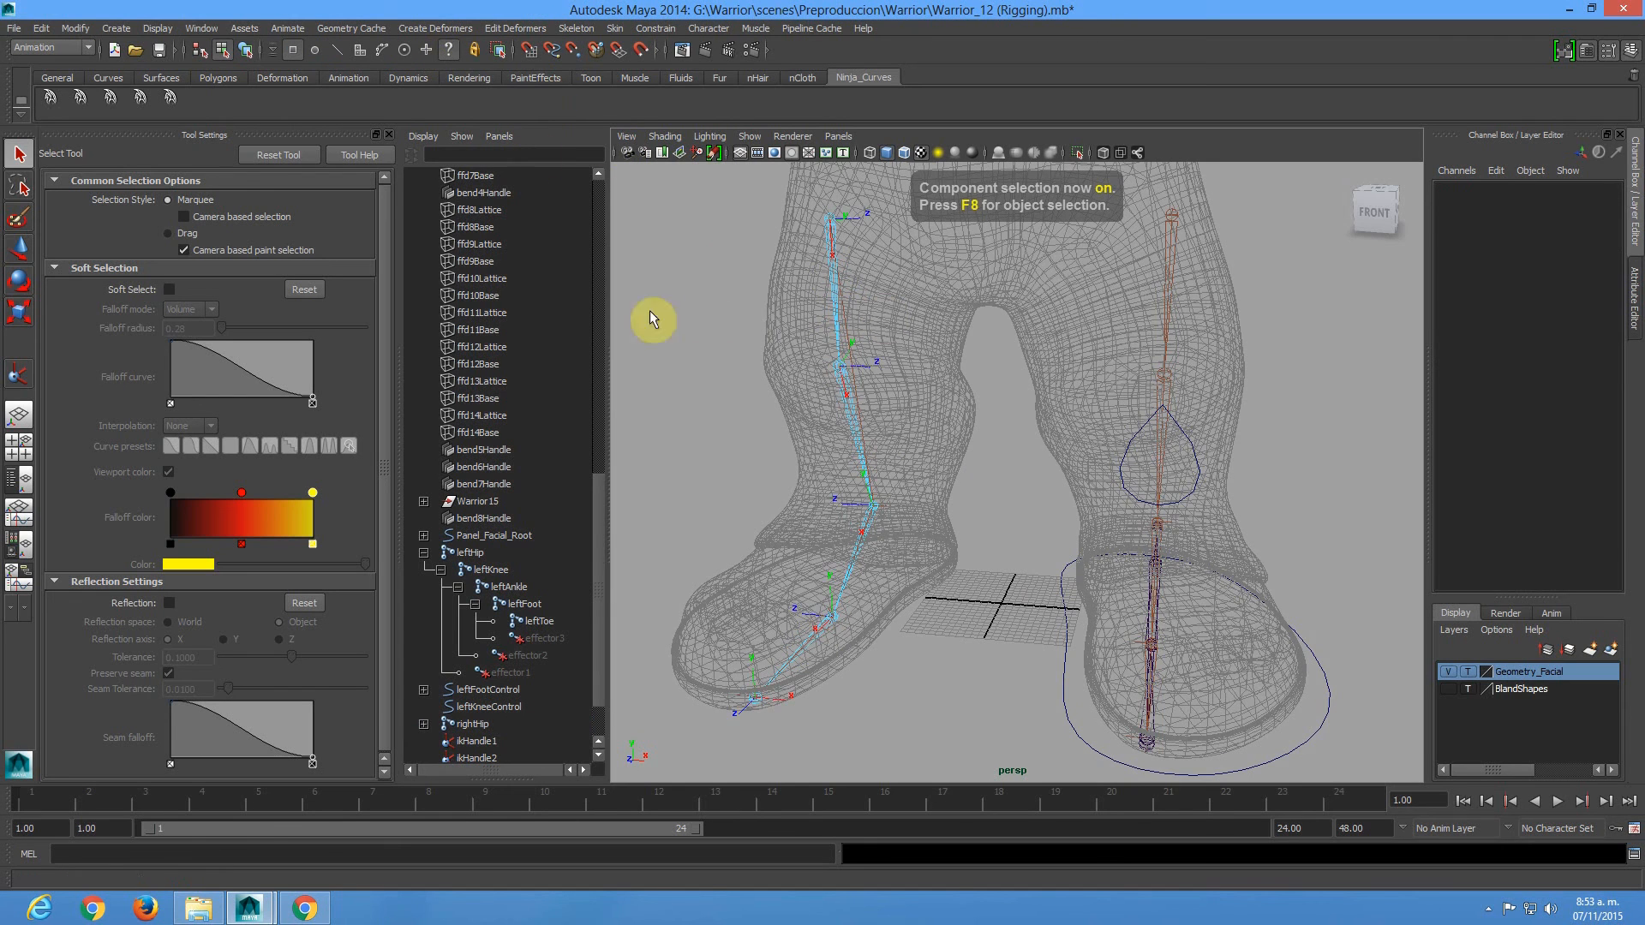
pyautogui.scroll(5, 763, 305)
pyautogui.keyDown('alt'); pyautogui.moveTo(854, 485); pyautogui.dragTo(936, 428, button='middle'); pyautogui.keyUp('alt')
pyautogui.keyDown('alt'); pyautogui.moveTo(734, 514); pyautogui.dragTo(1004, 201); pyautogui.keyUp('alt')
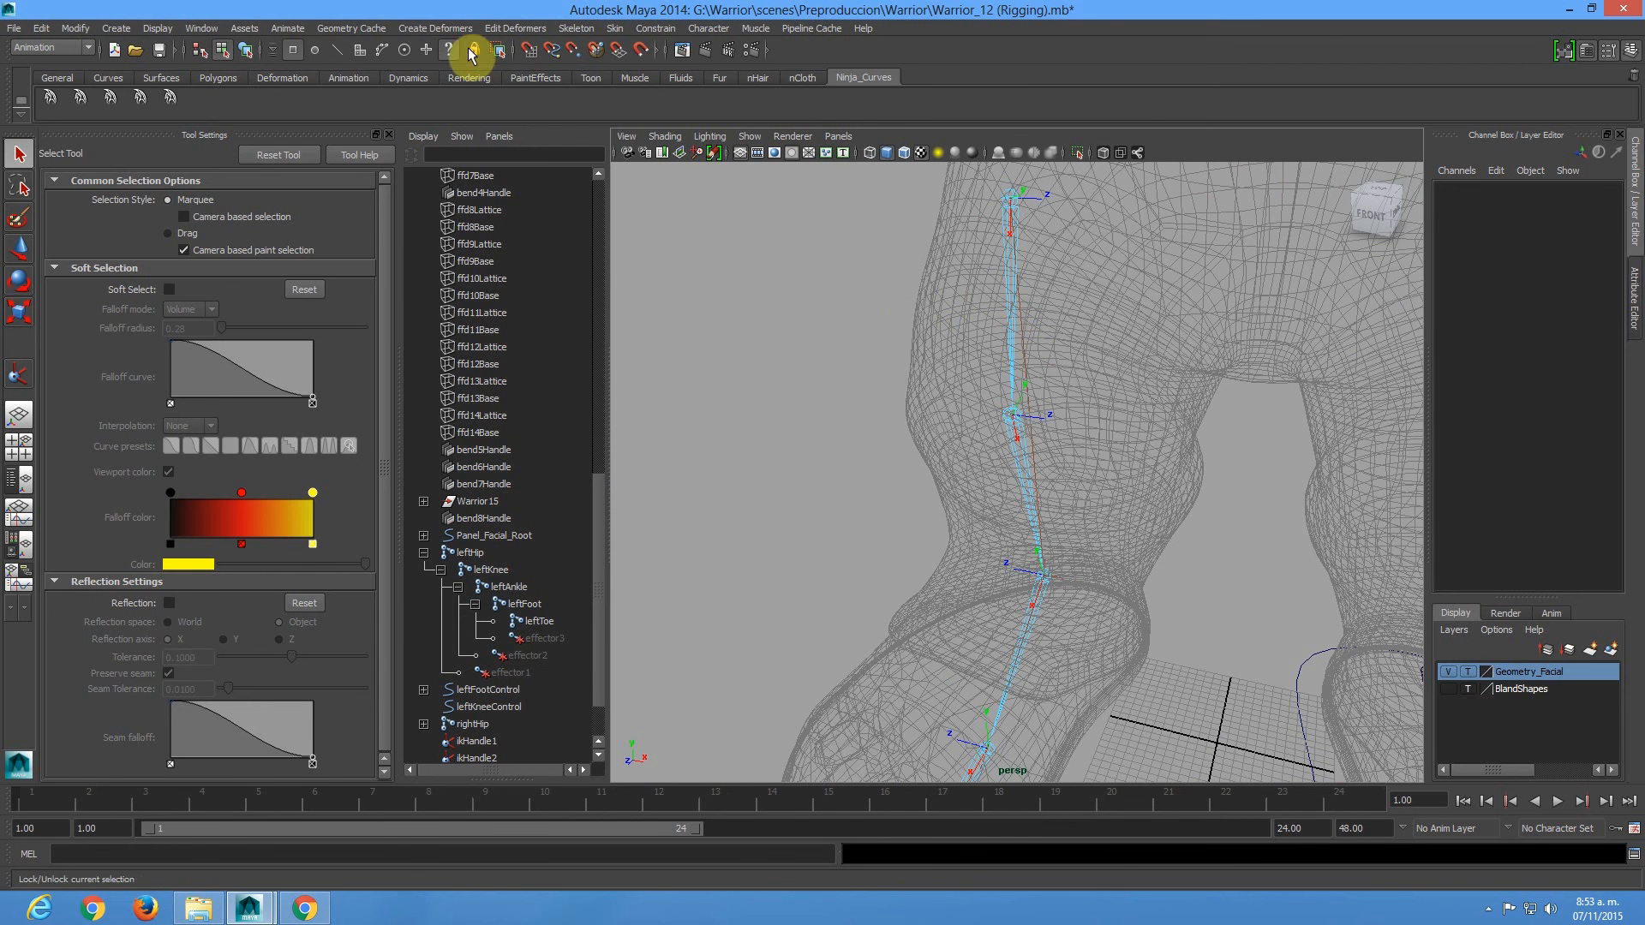
pyautogui.press('F8')
# Select leftHeelInv and mirror its inverse foot chain across YZ with Orientation, replacing "left" with "right".
pyautogui.keyDown('alt'); pyautogui.moveTo(1107, 505); pyautogui.dragTo(1093, 428, button='right'); pyautogui.keyUp('alt')
pyautogui.keyDown('alt'); pyautogui.moveTo(1093, 428); pyautogui.dragTo(1110, 475); pyautogui.keyUp('alt')
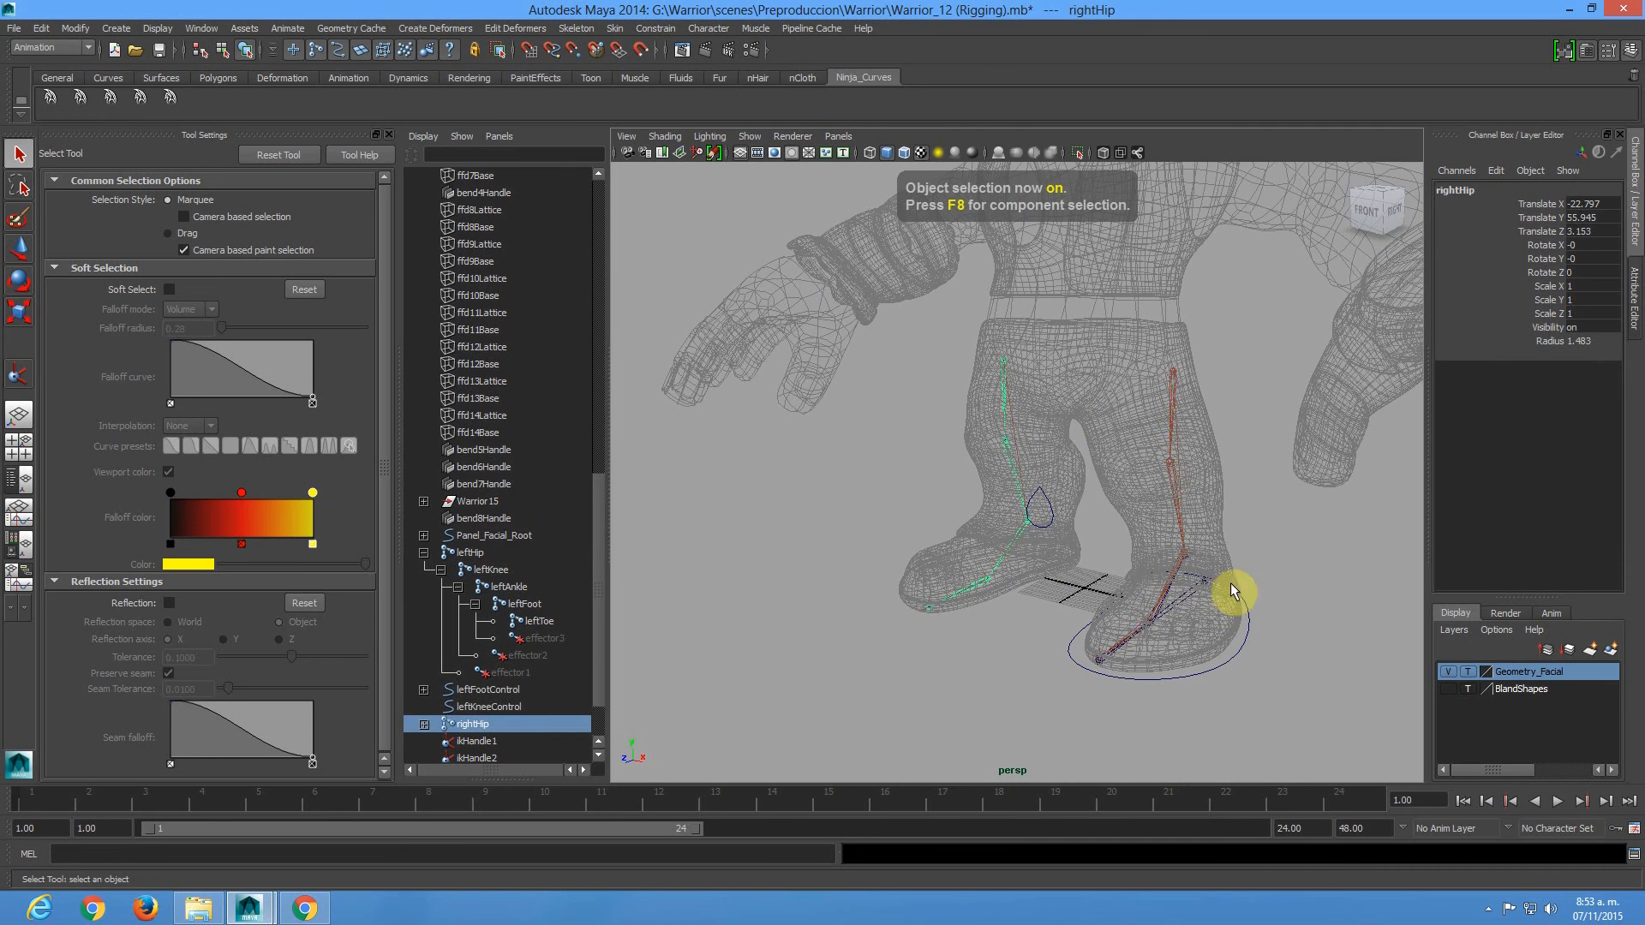
pyautogui.click(1200, 584)
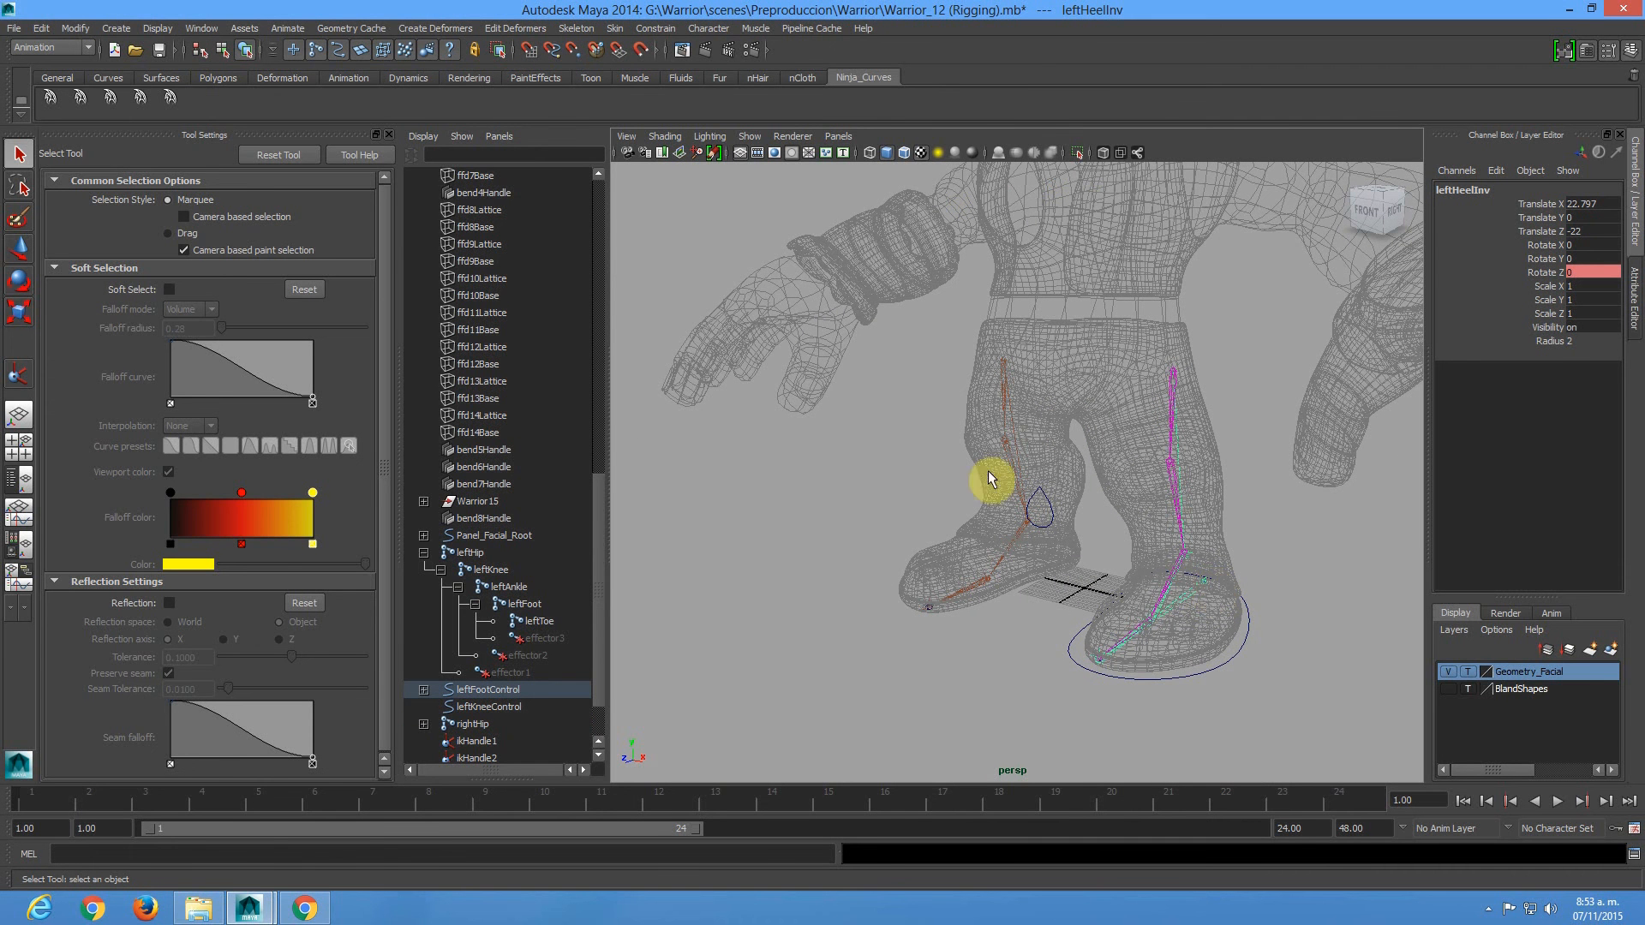
pyautogui.click(343, 33)
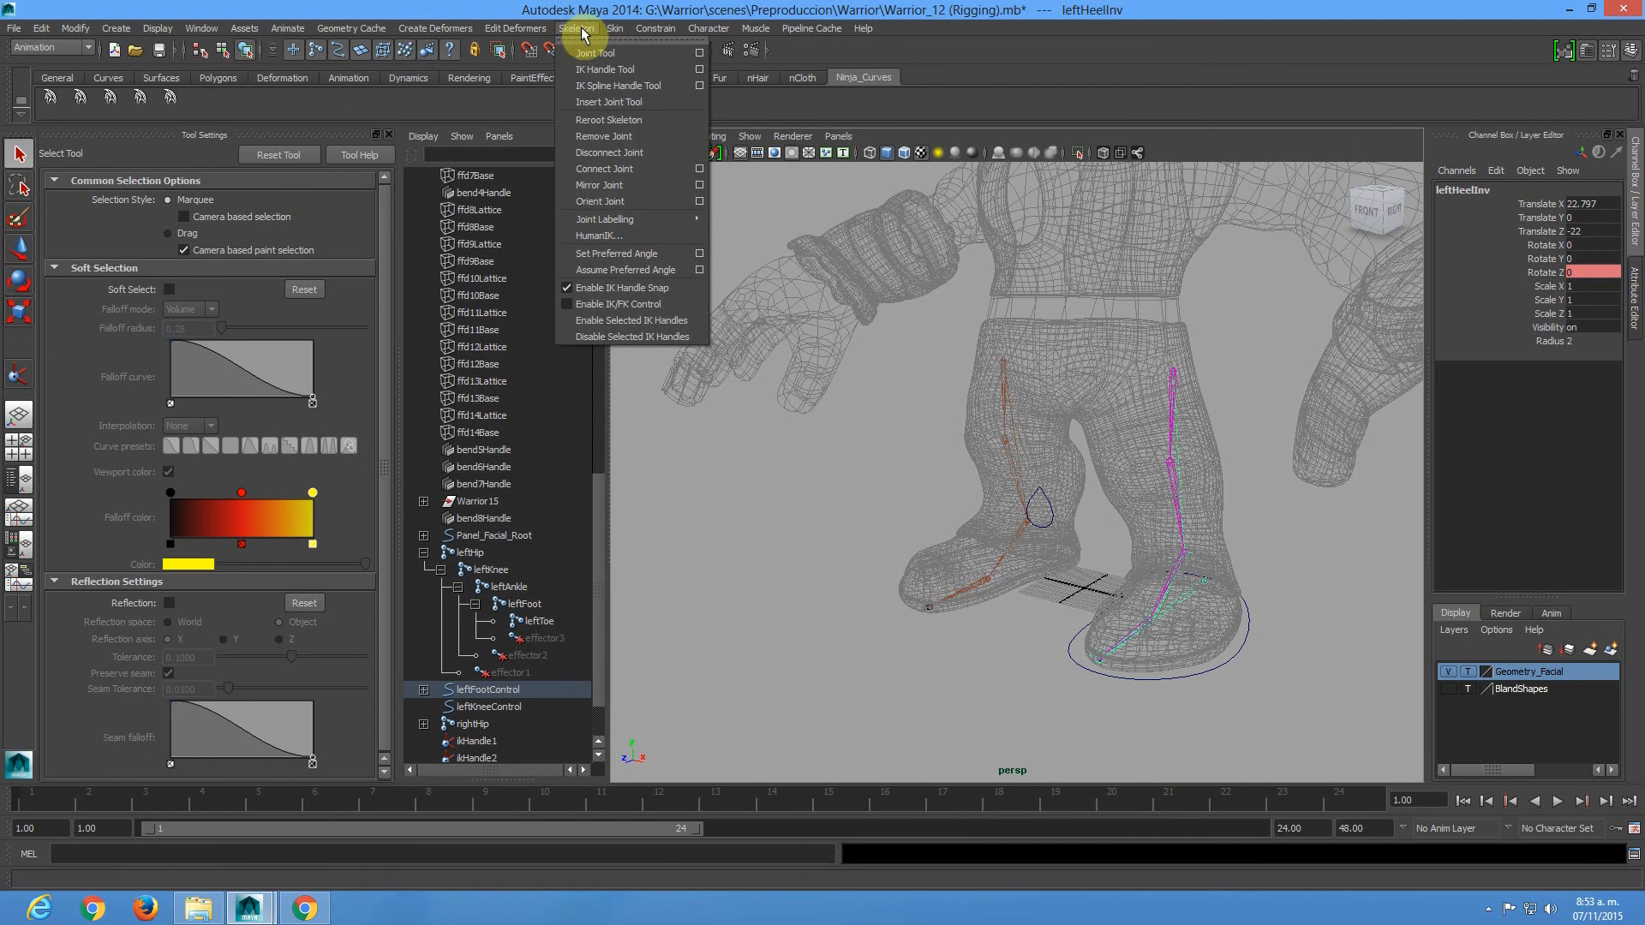
pyautogui.moveTo(576, 28)
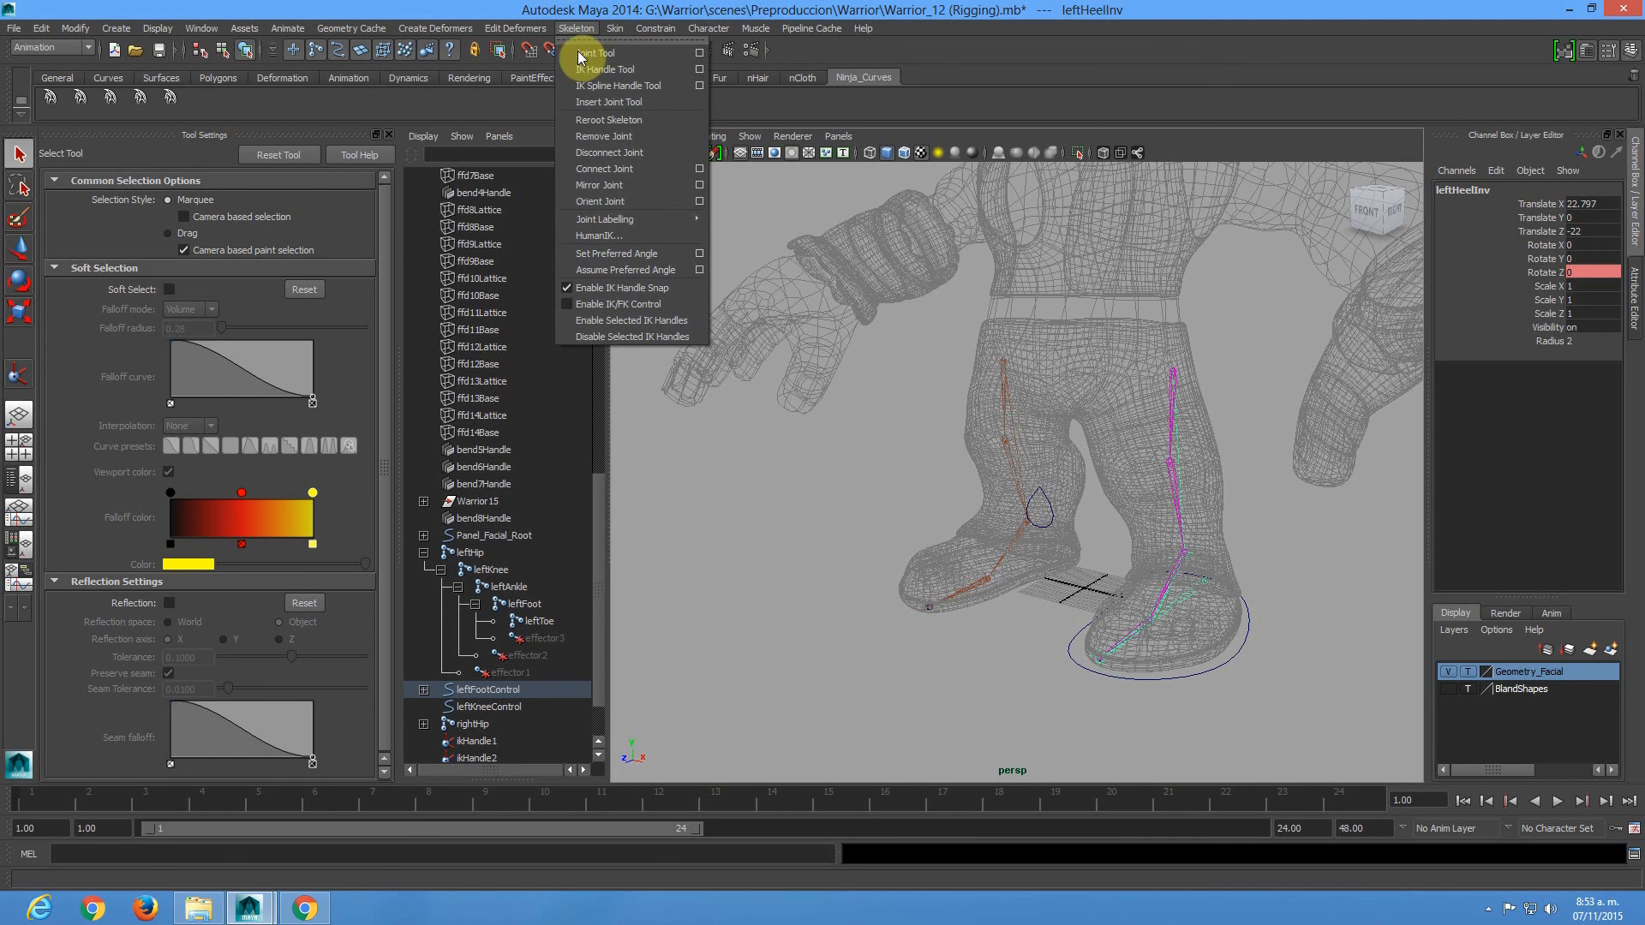
pyautogui.click(700, 185)
pyautogui.click(389, 478)
# Check the mirrored inverse foot joints' local rotation axes in component mode and close the Mirror Joint options.
pyautogui.keyDown('alt'); pyautogui.moveTo(1040, 521); pyautogui.dragTo(1142, 671, button='right'); pyautogui.keyUp('alt')
pyautogui.keyDown('alt'); pyautogui.moveTo(1047, 575); pyautogui.dragTo(1016, 422, button='middle'); pyautogui.keyUp('alt')
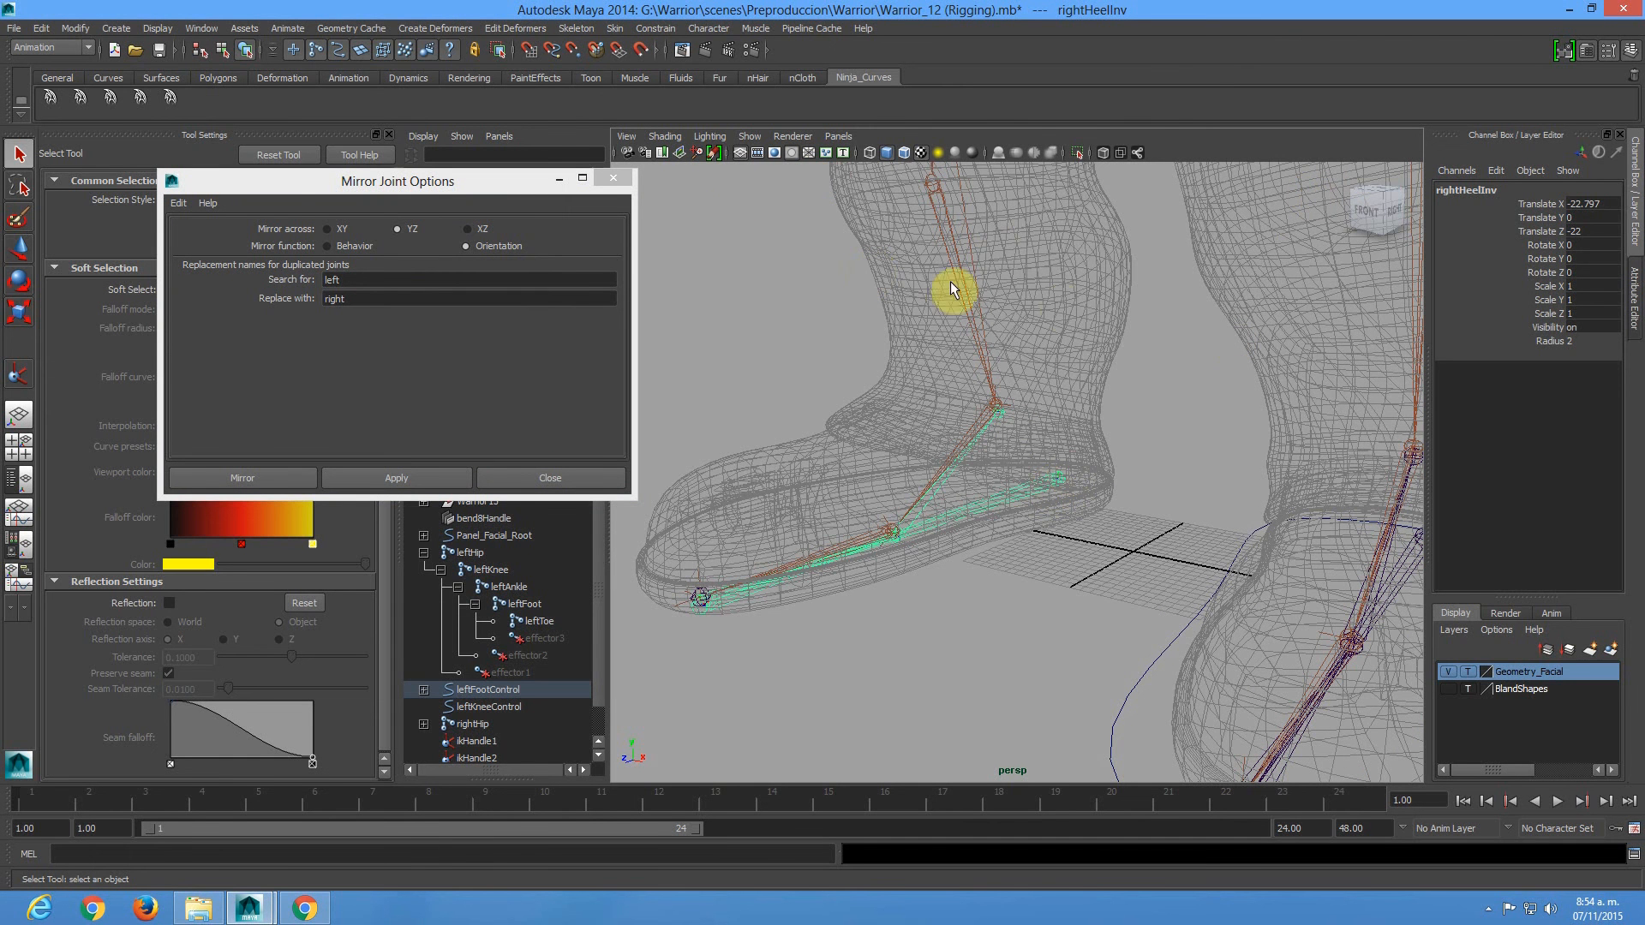
pyautogui.press('F8')
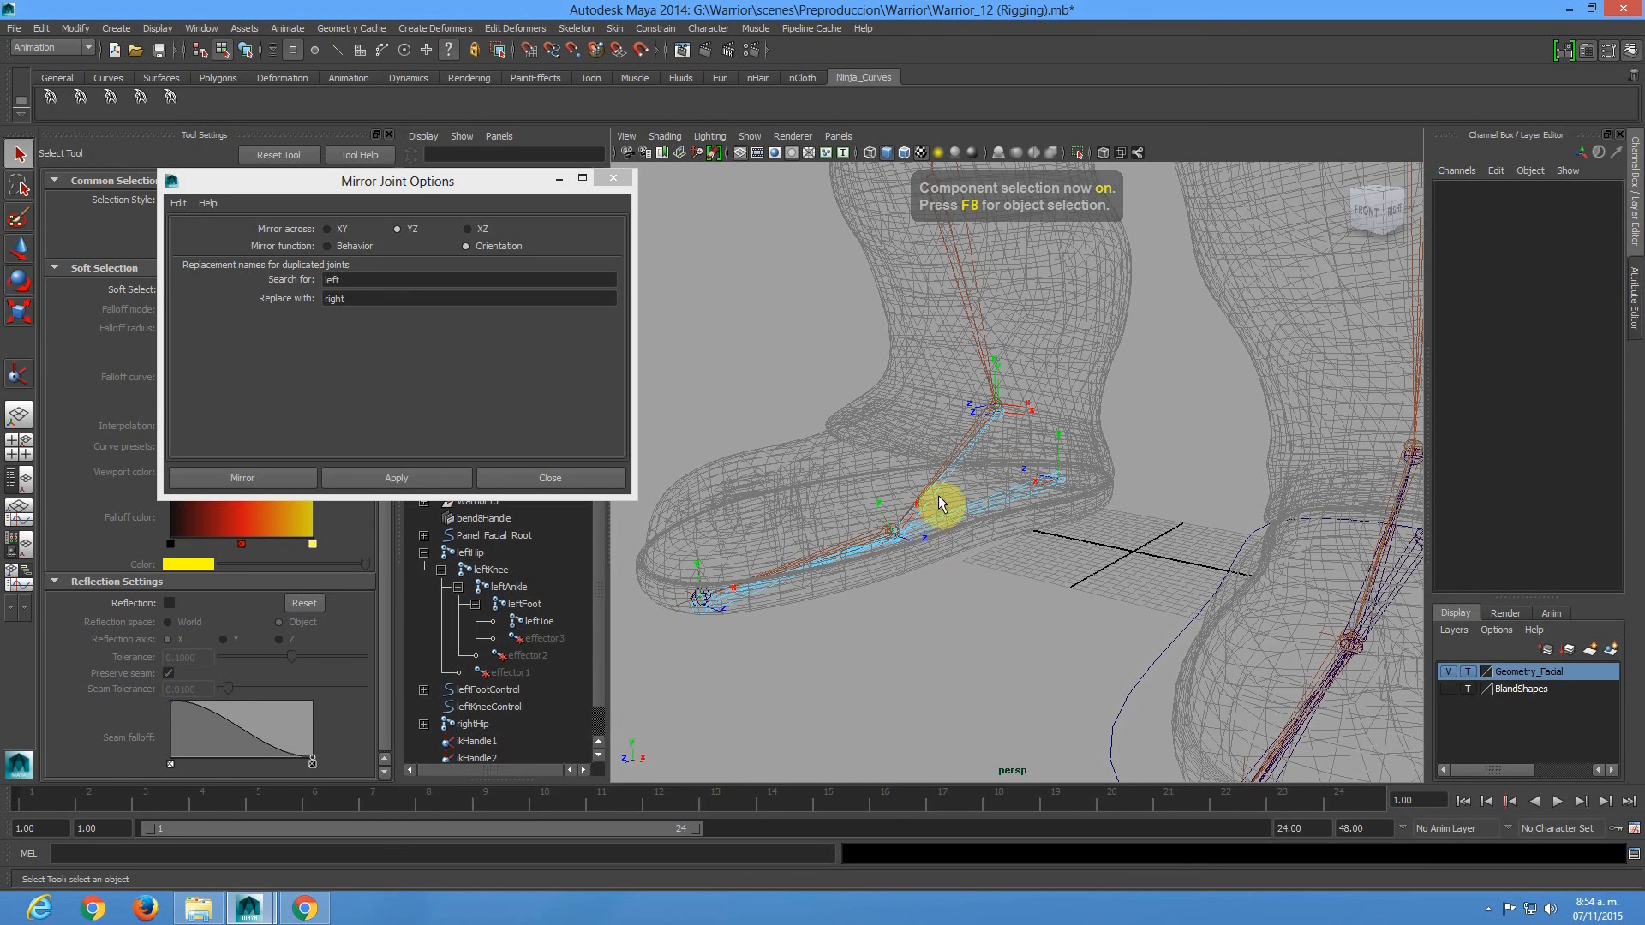
pyautogui.press('F8')
pyautogui.keyDown('alt'); pyautogui.moveTo(1092, 516); pyautogui.dragTo(751, 302, button='middle'); pyautogui.keyUp('alt')
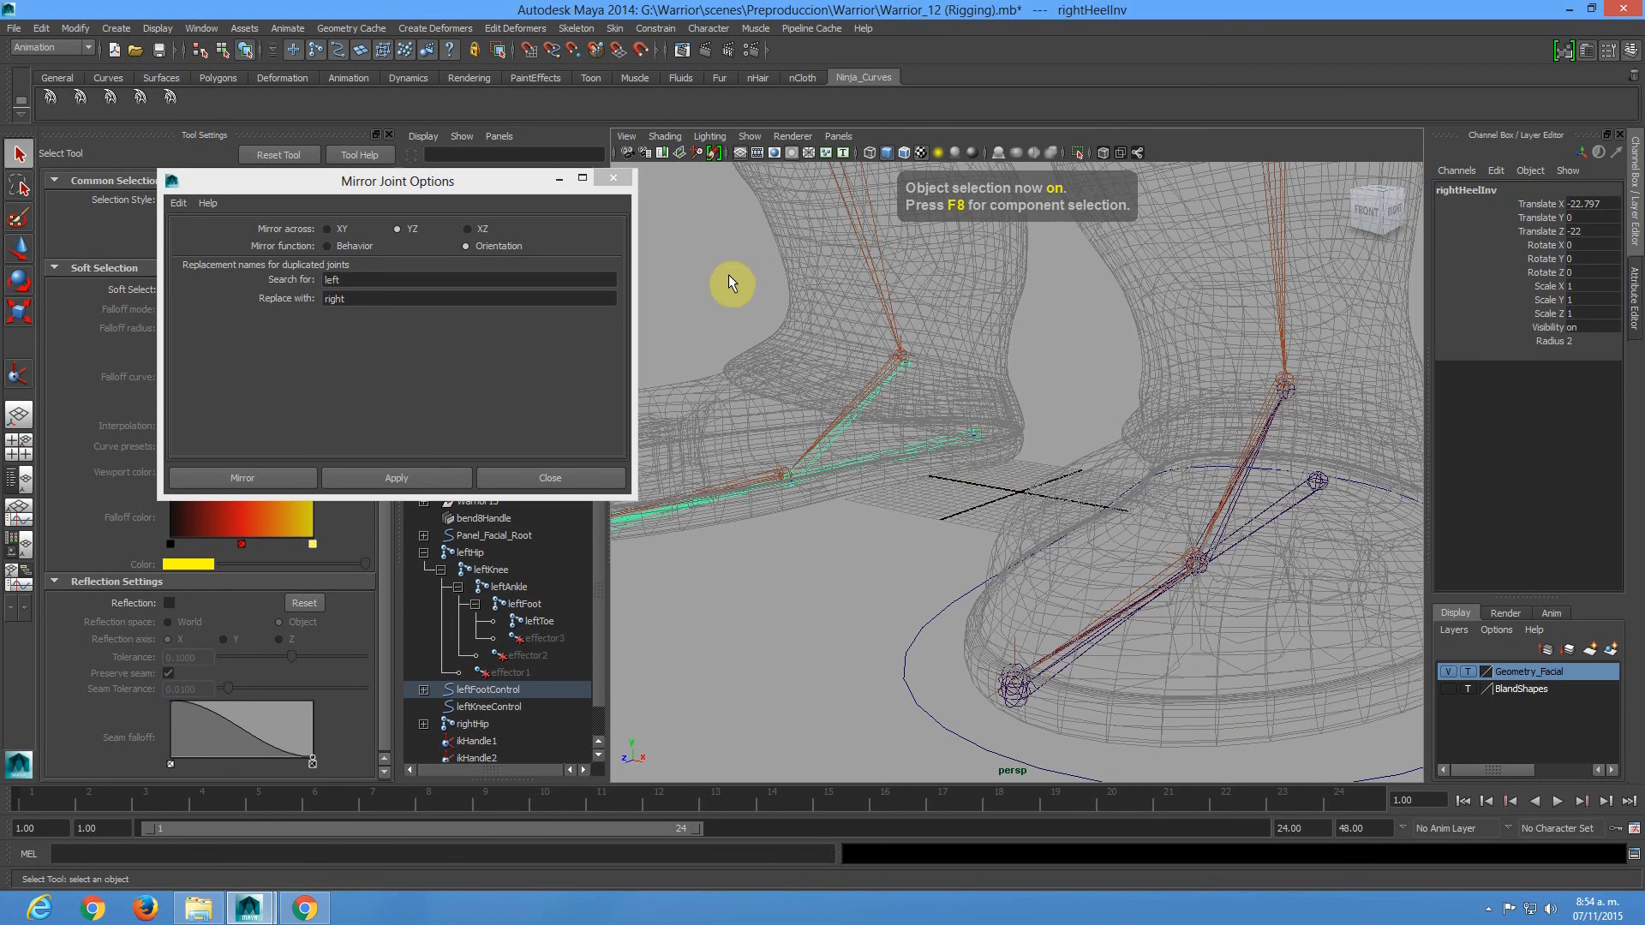
pyautogui.click(620, 176)
pyautogui.scroll(-5, 1042, 602)
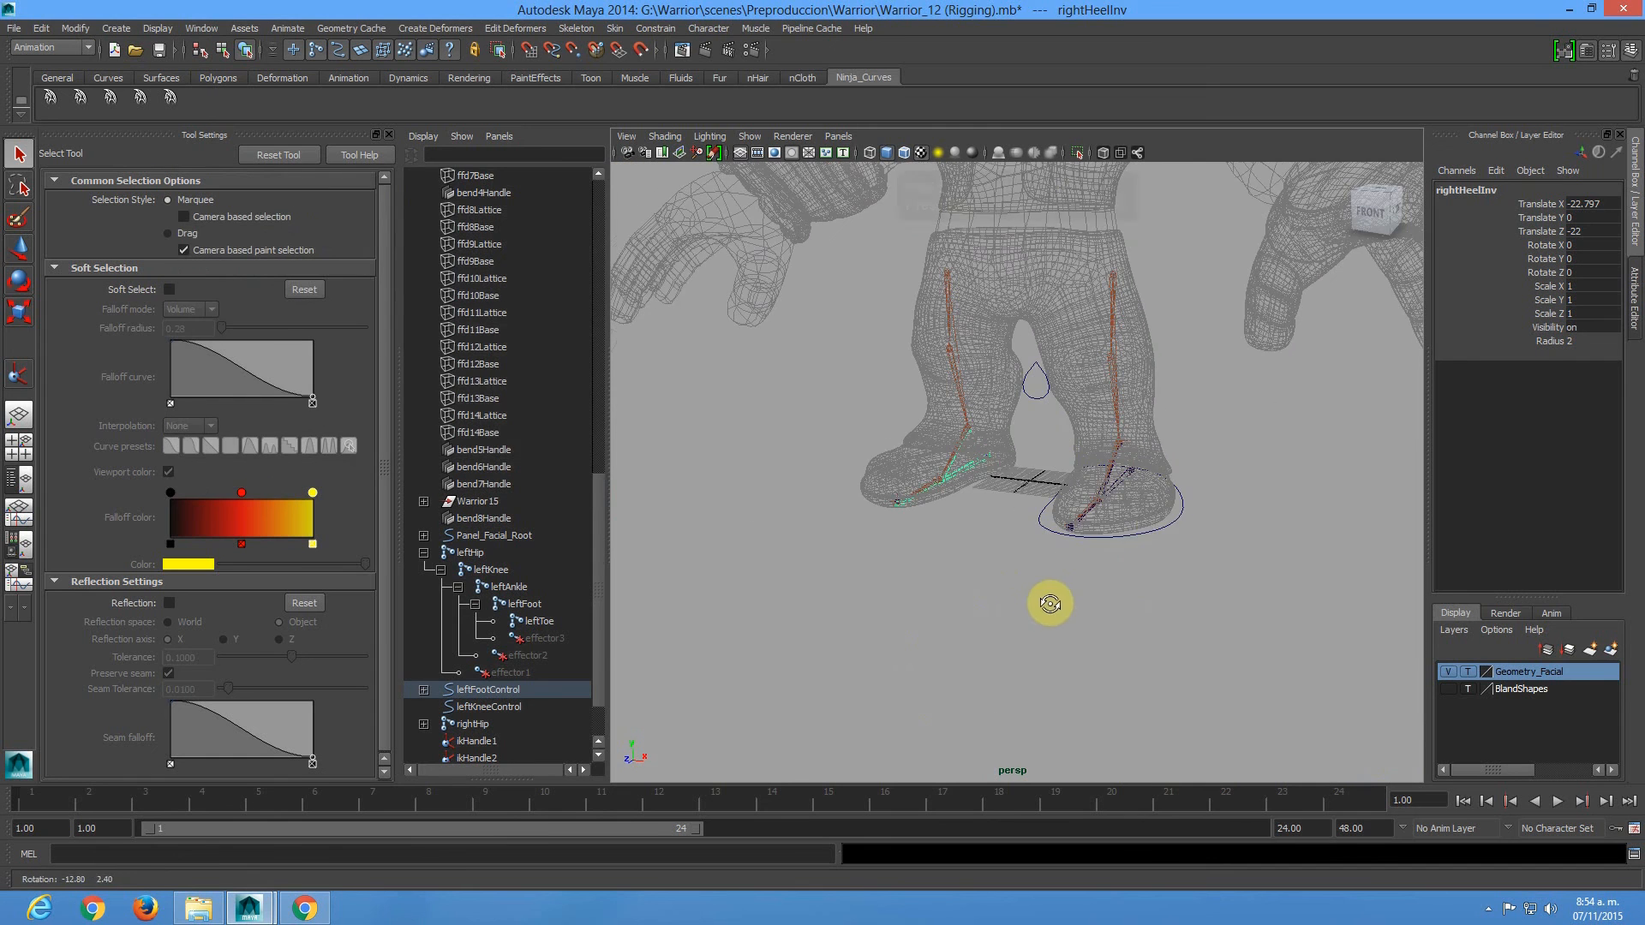
# Duplicate leftFootControl and leftKneeControl together and group the two copies.
pyautogui.moveTo(1179, 554); pyautogui.dragTo(1139, 517)
pyautogui.moveTo(1097, 538)
pyautogui.keyDown('alt'); pyautogui.mouseDown()
pyautogui.moveTo(1071, 543)
pyautogui.moveTo(1090, 550)
pyautogui.mouseUp(); pyautogui.keyUp('alt')
pyautogui.keyDown('shift'); pyautogui.click(1062, 416); pyautogui.keyUp('shift')
pyautogui.keyDown('alt'); pyautogui.moveTo(1068, 425); pyautogui.dragTo(1014, 439); pyautogui.keyUp('alt')
pyautogui.click(1014, 398)
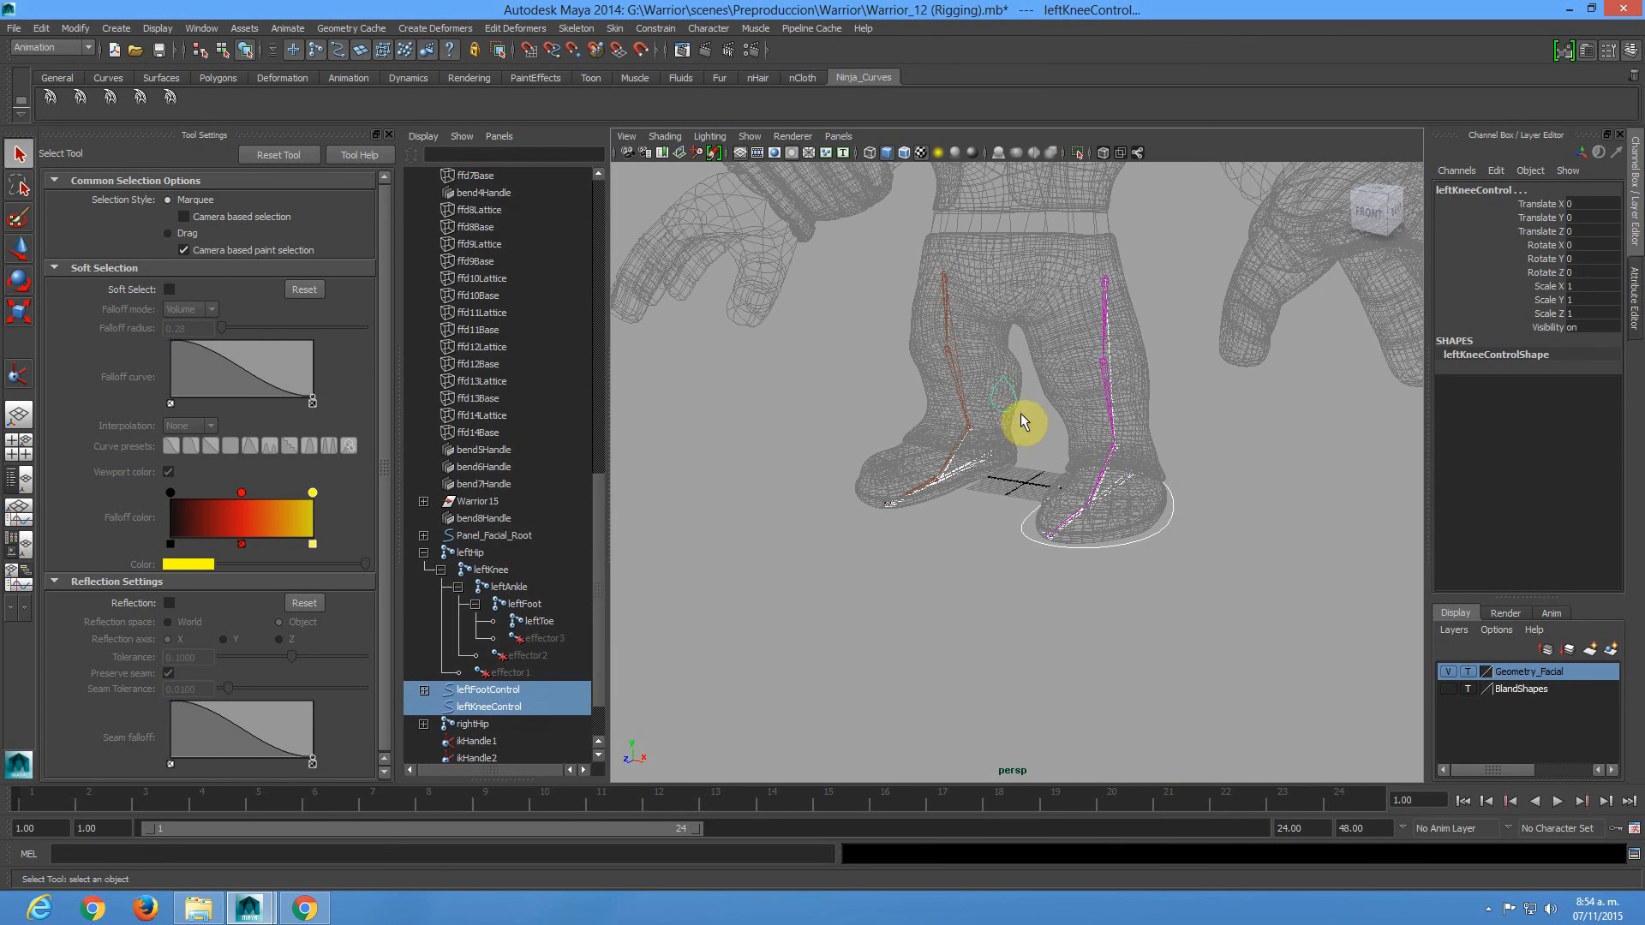
pyautogui.keyDown('shift'); pyautogui.click(1171, 549); pyautogui.keyUp('shift')
pyautogui.keyDown('alt'); pyautogui.moveTo(1083, 573); pyautogui.dragTo(1082, 572); pyautogui.keyUp('alt')
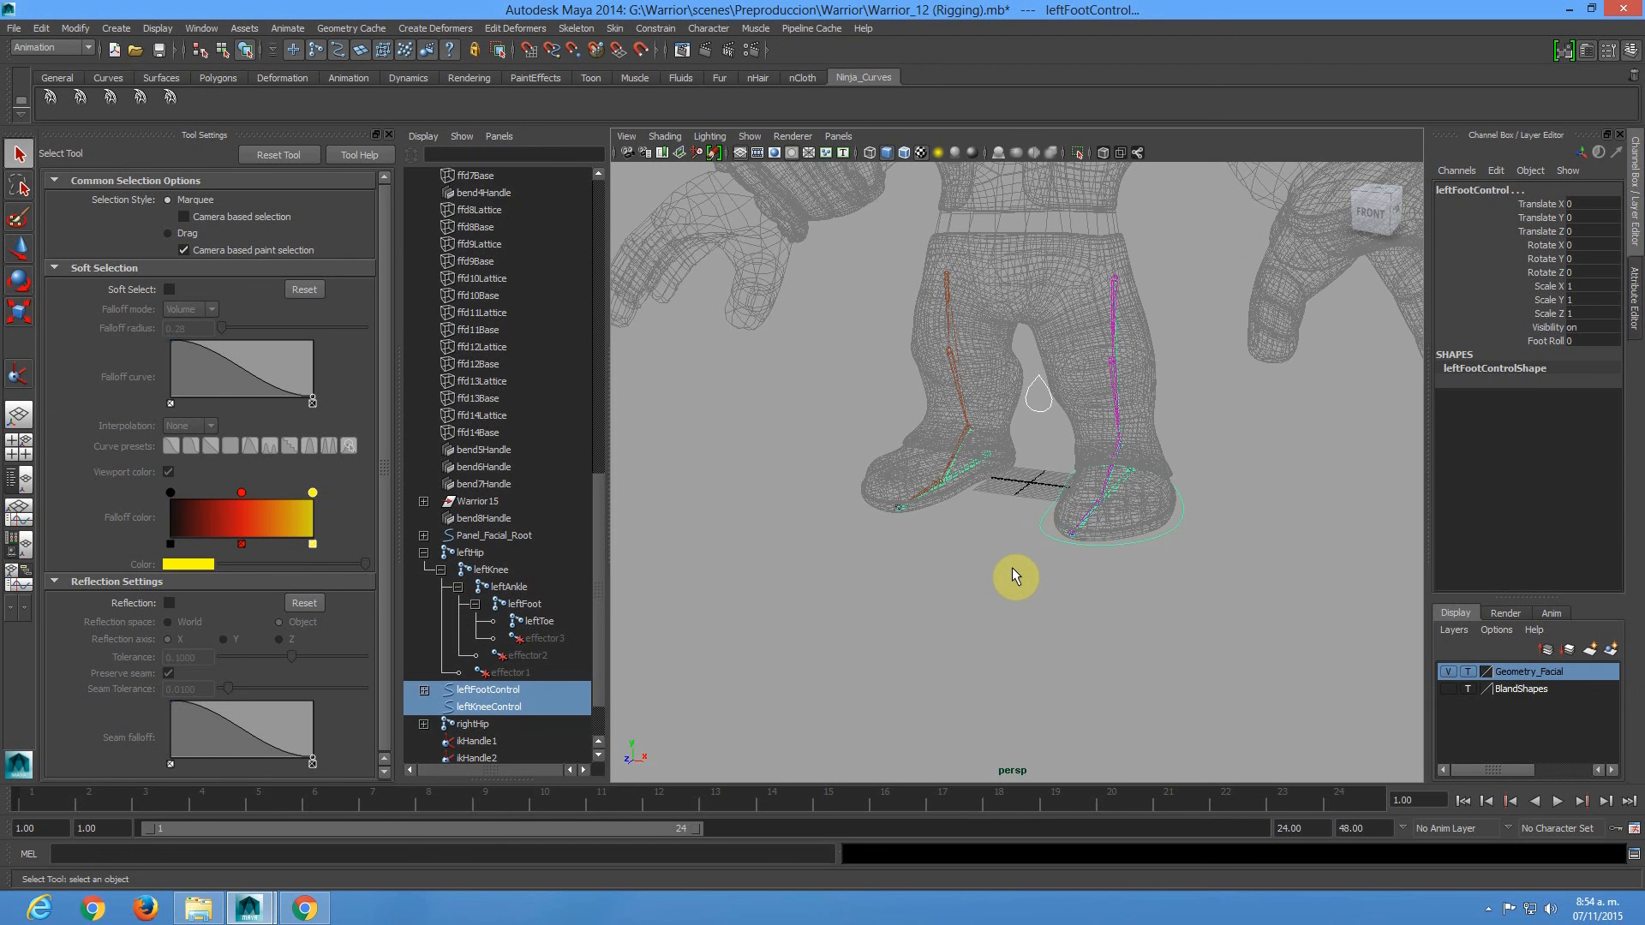
pyautogui.hotkey('ctrl', 'd')
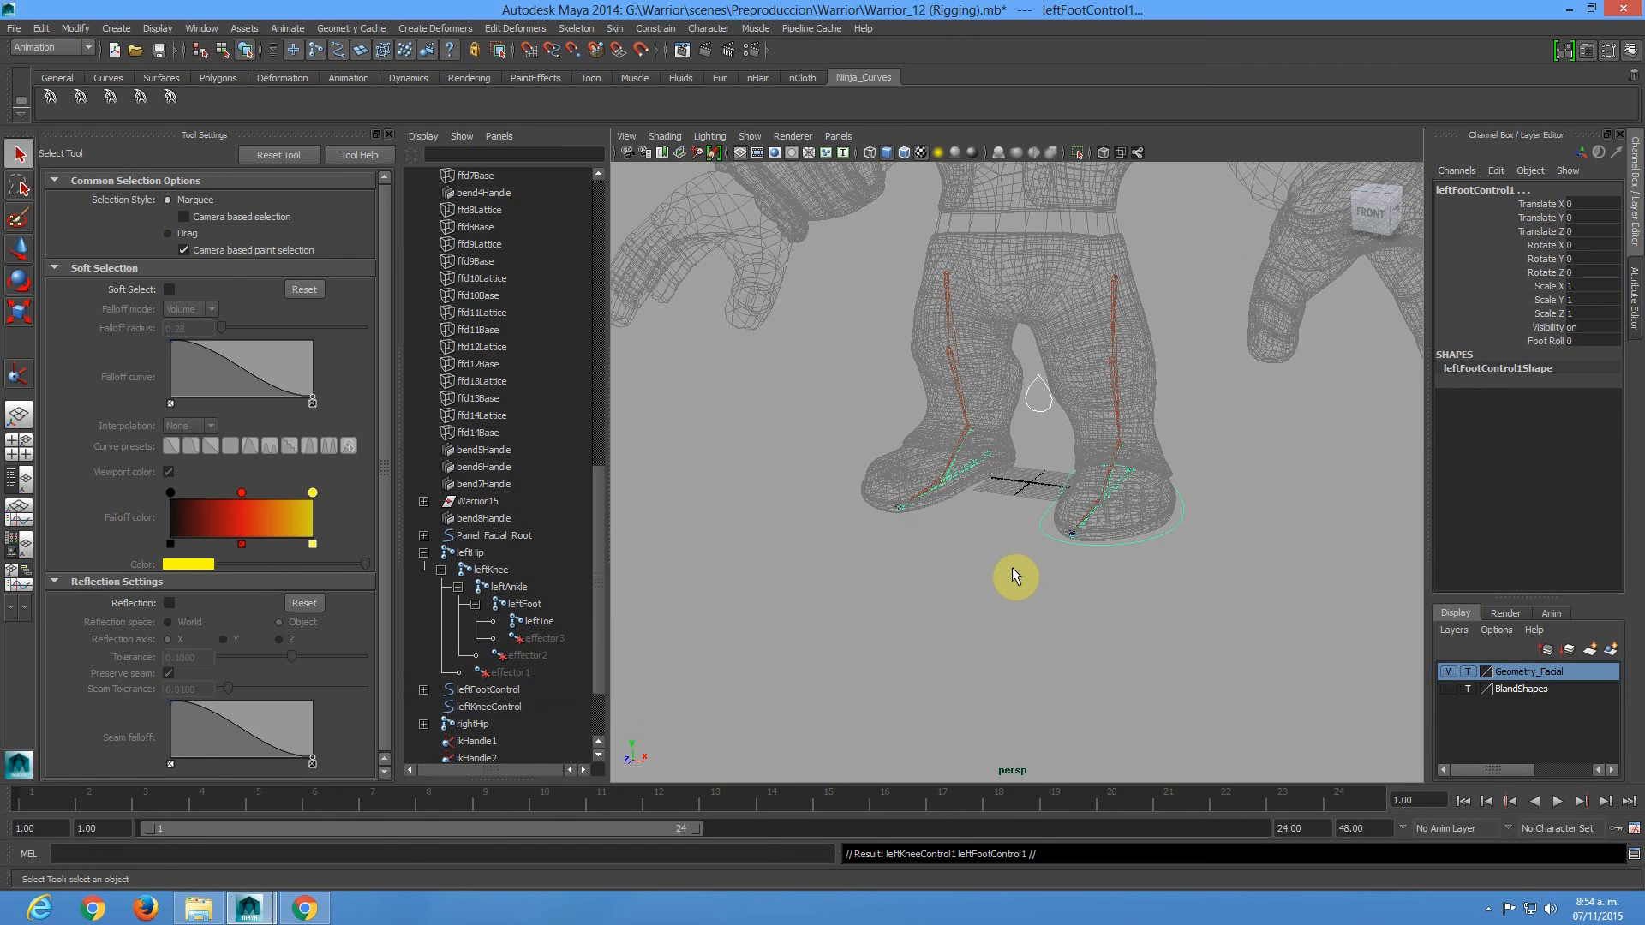
pyautogui.hotkey('ctrl', 'g')
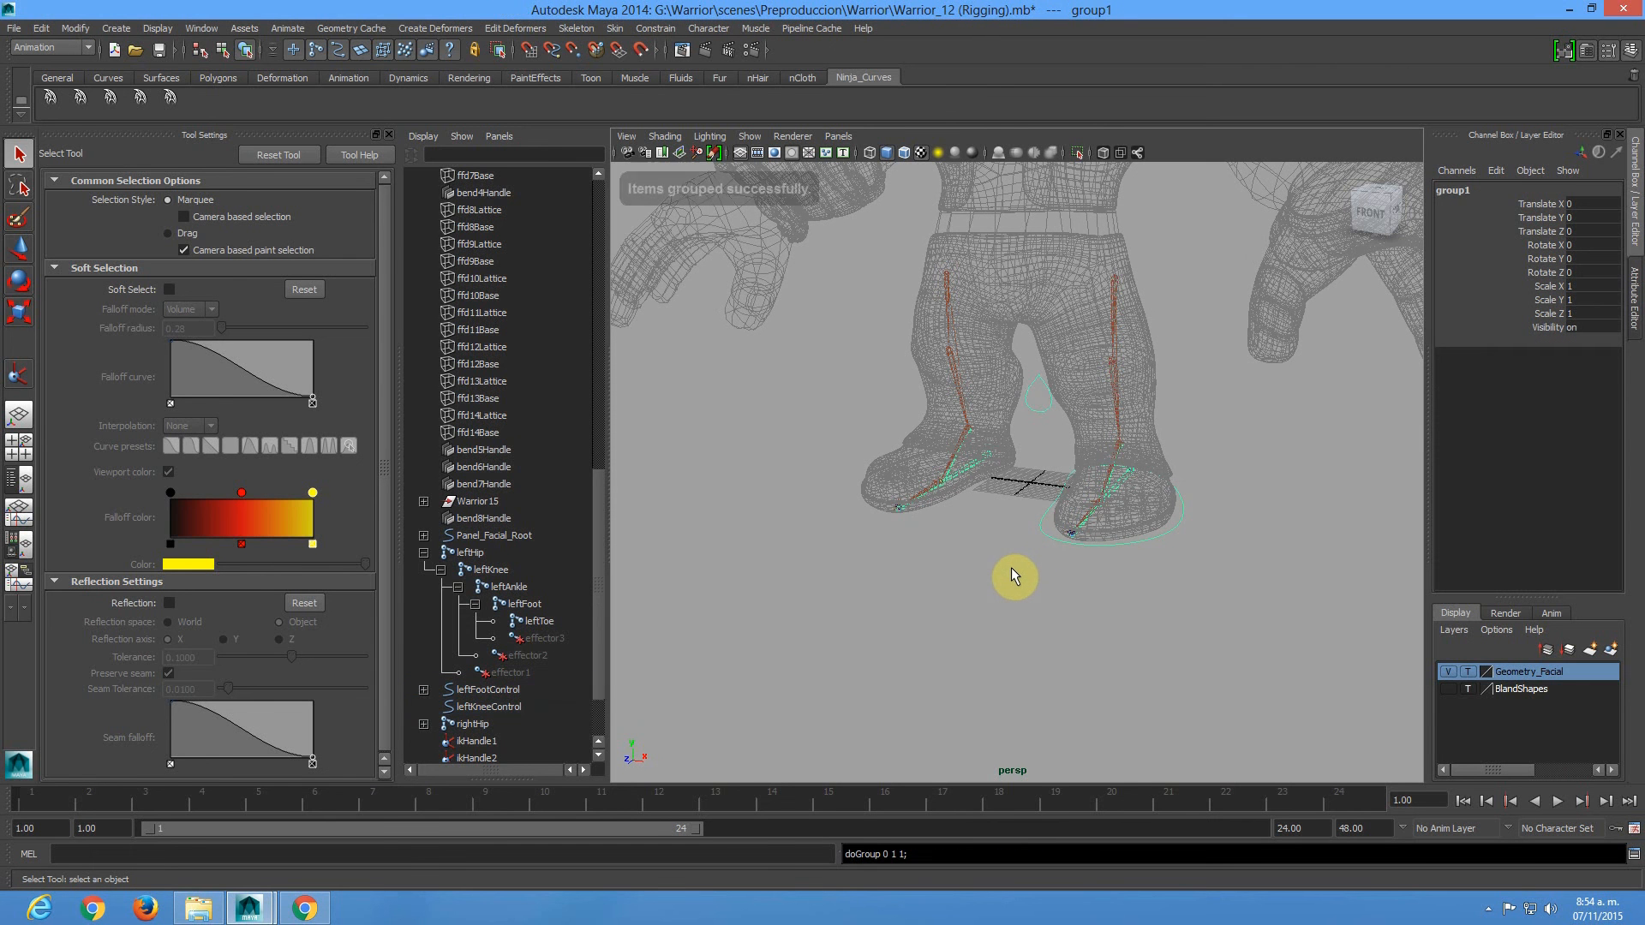
pyautogui.click(166, 30)
pyautogui.moveTo(178, 118)
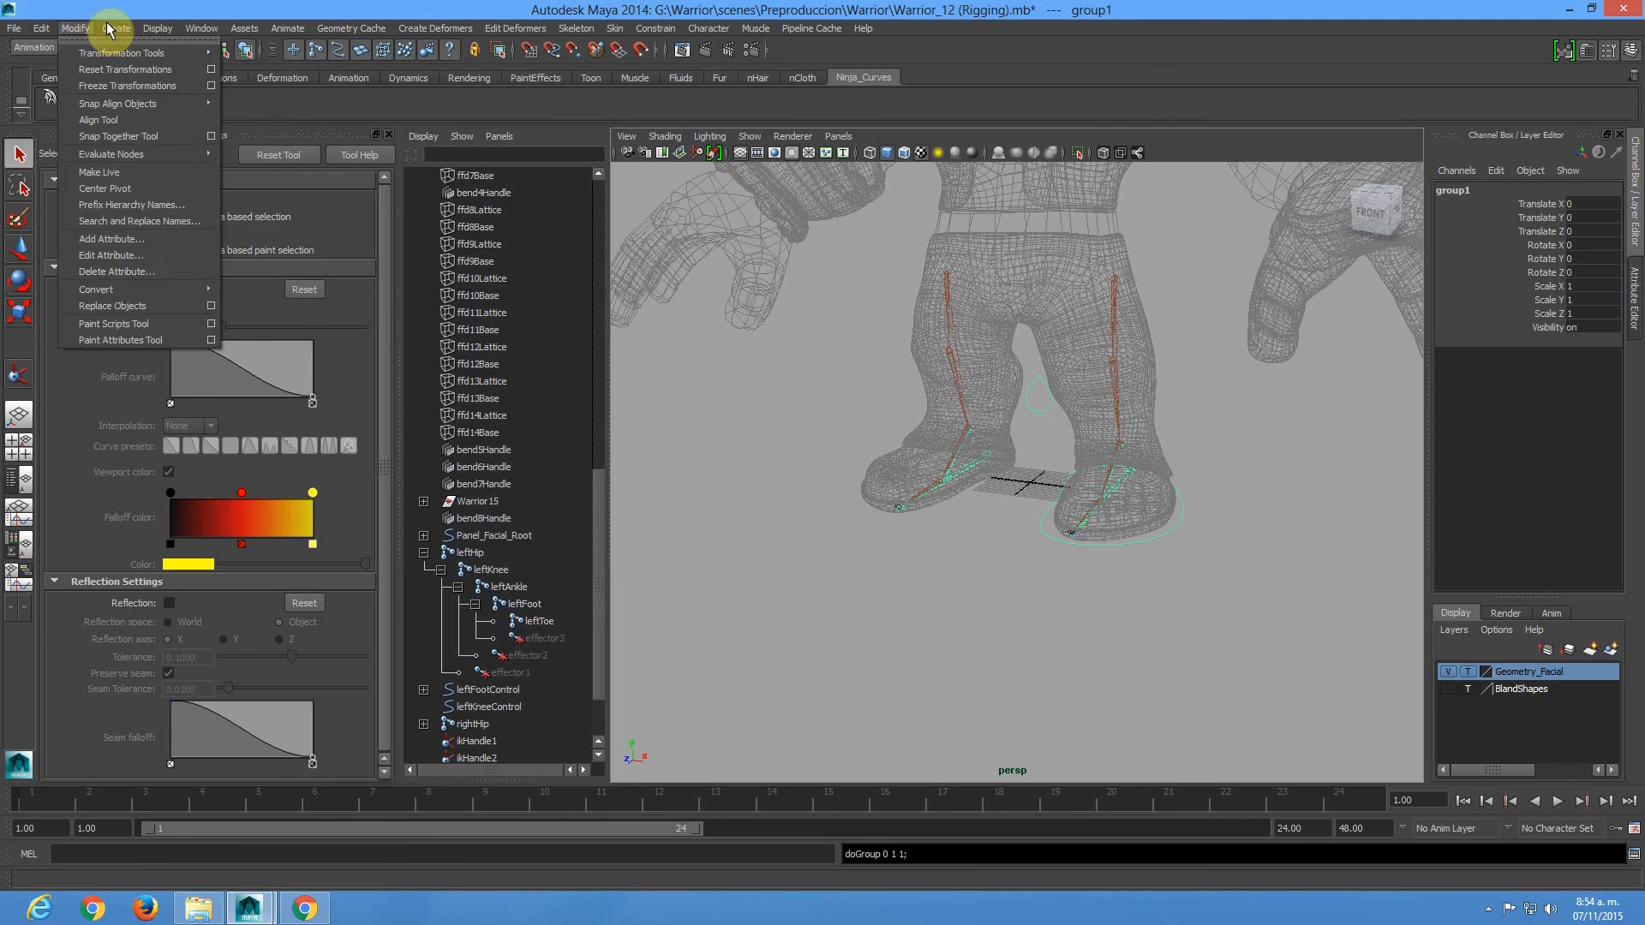
# Mirror the duplicated controls' group with a Scale X of -1 and move it aside to about -121 along X.
pyautogui.moveTo(1160, 488)
pyautogui.keyDown('alt'); pyautogui.mouseDown()
pyautogui.moveTo(1133, 490)
pyautogui.moveTo(1142, 481)
pyautogui.mouseUp(); pyautogui.keyUp('alt')
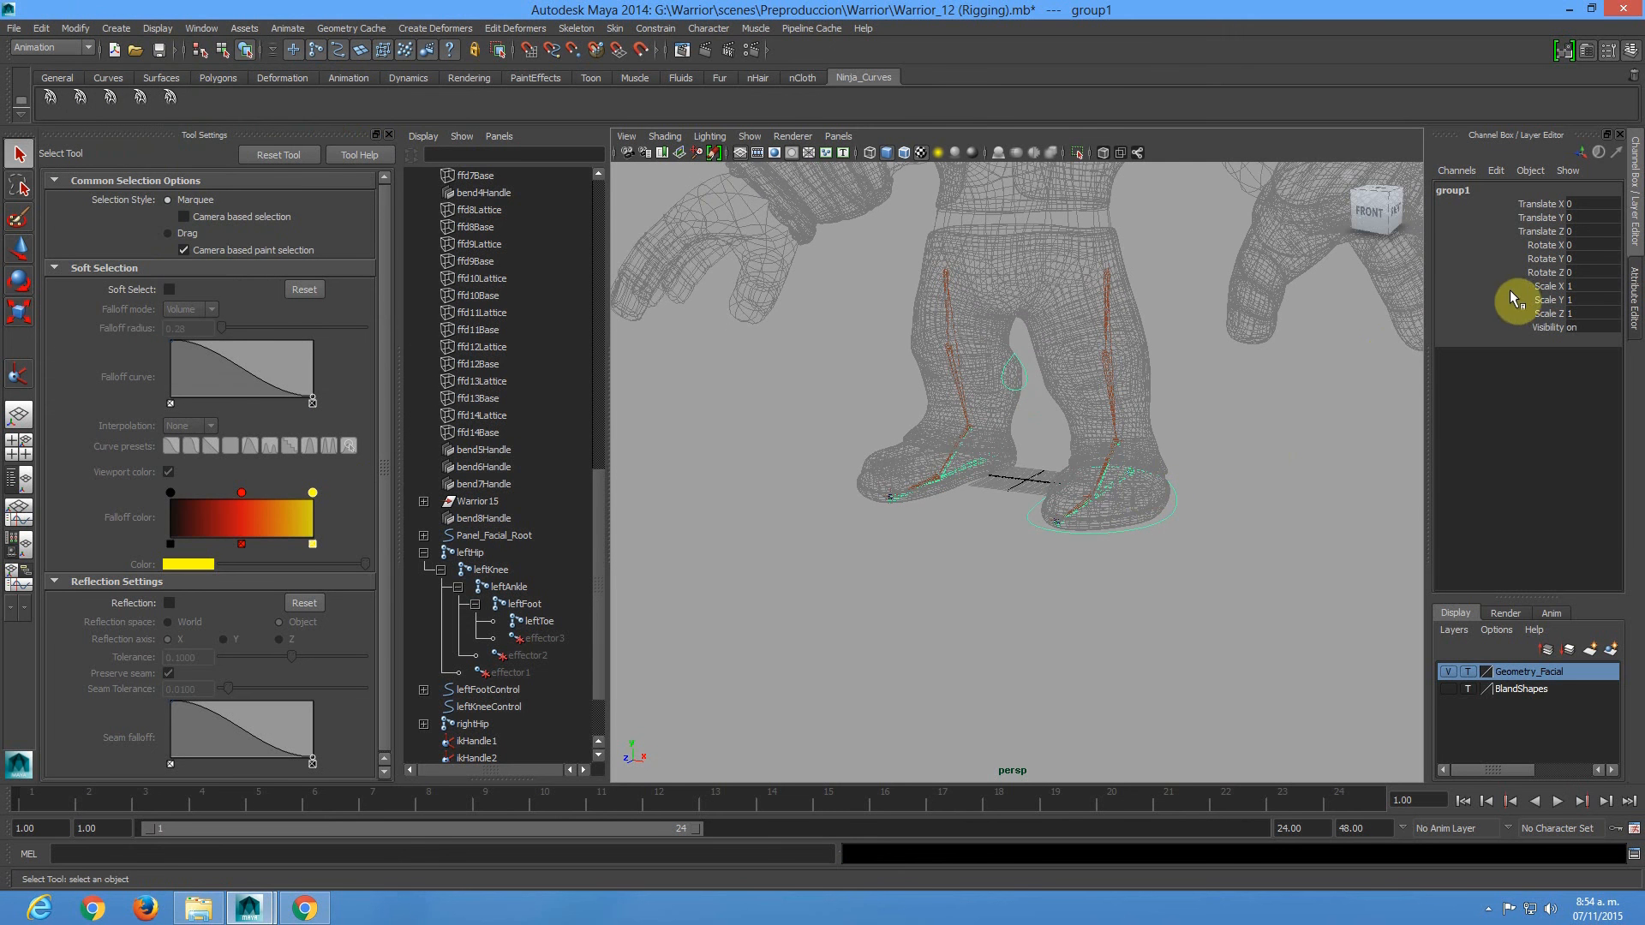
pyautogui.doubleClick(1589, 286)
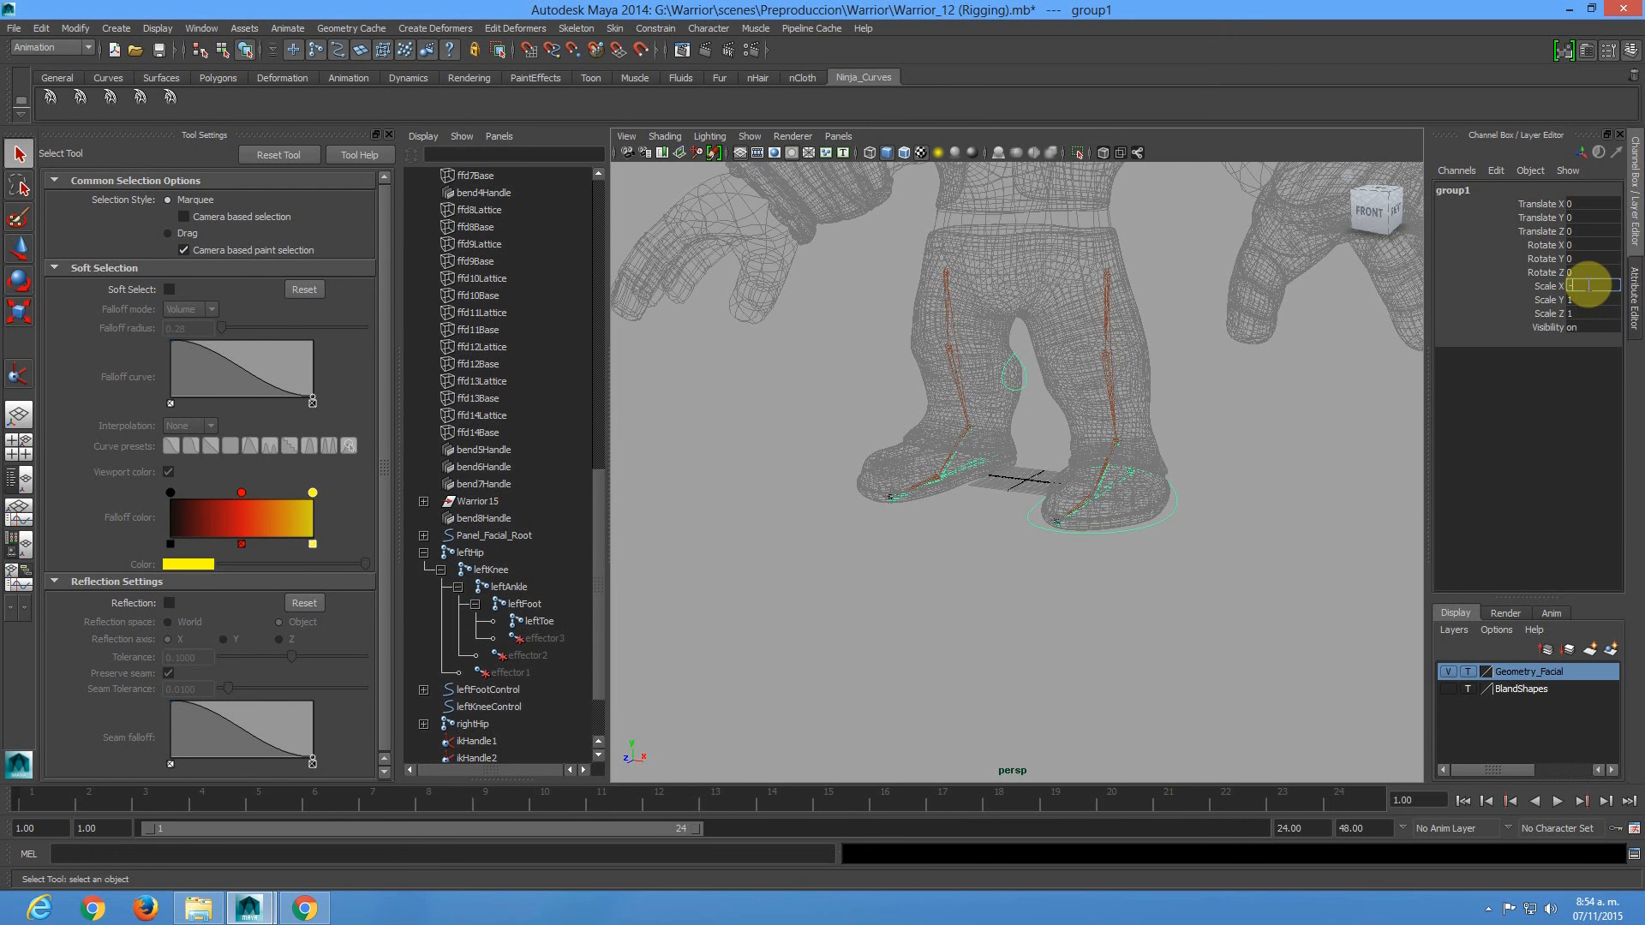
pyautogui.write('-1')
pyautogui.press('Return')
pyautogui.keyDown('alt'); pyautogui.moveTo(1134, 364); pyautogui.dragTo(1137, 507, button='right'); pyautogui.keyUp('alt')
pyautogui.press('w')
pyautogui.moveTo(1064, 557); pyautogui.dragTo(789, 529)
pyautogui.keyDown('alt'); pyautogui.moveTo(1111, 447); pyautogui.dragTo(967, 462); pyautogui.keyUp('alt')
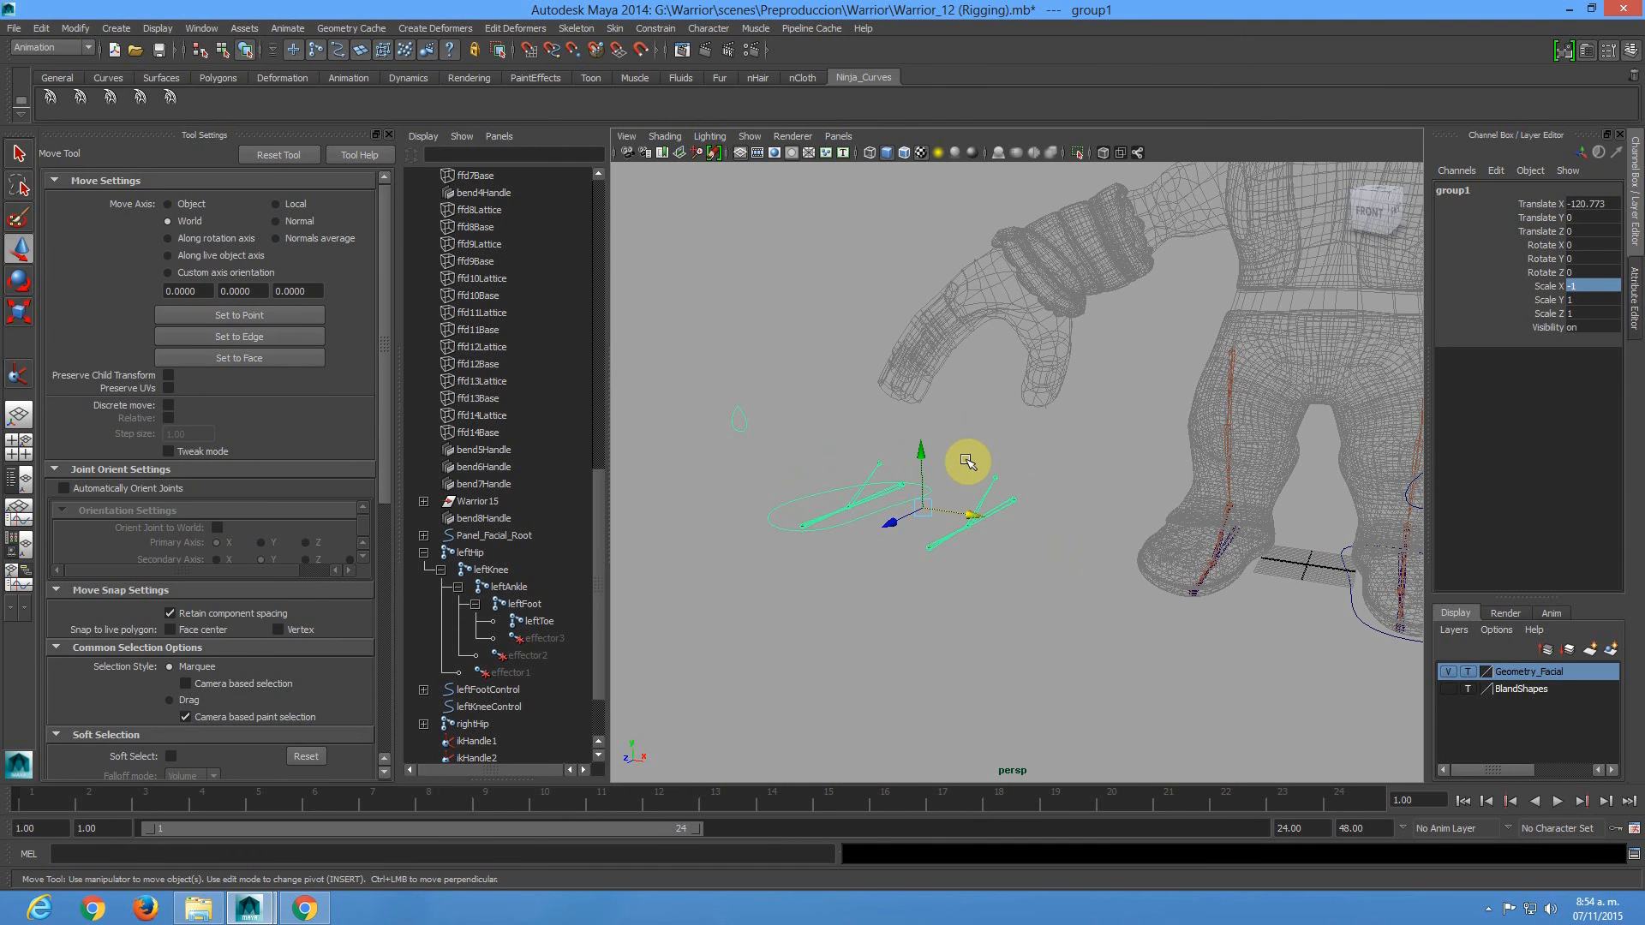
# Delete both duplicated inverse foot joint chains under the mirrored foot control, keeping only the curves.
pyautogui.click(902, 506)
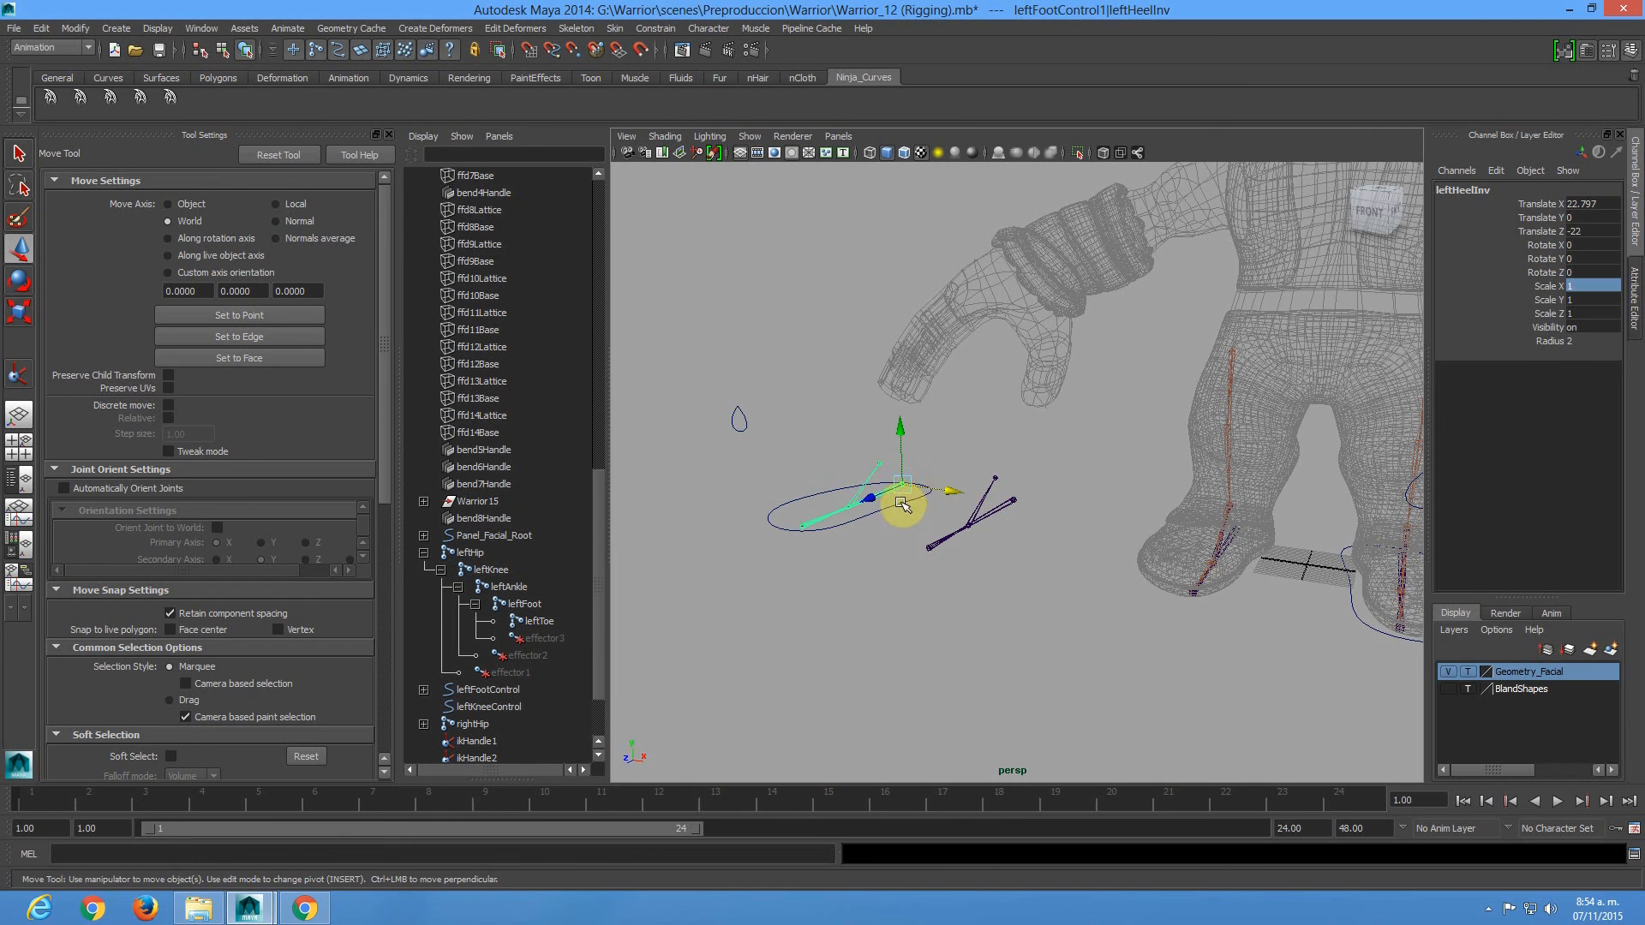
pyautogui.click(966, 514)
pyautogui.click(1000, 516)
pyautogui.click(776, 454)
pyautogui.moveTo(915, 470); pyautogui.dragTo(1052, 557)
pyautogui.keyDown('alt'); pyautogui.moveTo(1064, 554); pyautogui.dragTo(981, 528, button='middle'); pyautogui.keyUp('alt')
# Return the mirrored control group to the character by setting its Translate X to -1.
pyautogui.scroll(-3, 977, 539)
pyautogui.press('Up')
pyautogui.click(1606, 204)
pyautogui.write('-1')
pyautogui.press('Return')
# Select leftKneeControl1 and leftFootControl1 and unparent them from their group.
pyautogui.keyDown('alt'); pyautogui.moveTo(965, 390); pyautogui.dragTo(1012, 486, button='right'); pyautogui.keyUp('alt')
pyautogui.click(1025, 413)
pyautogui.click(1016, 602)
pyautogui.keyDown('alt'); pyautogui.moveTo(1046, 595); pyautogui.dragTo(980, 496, button='right'); pyautogui.keyUp('alt')
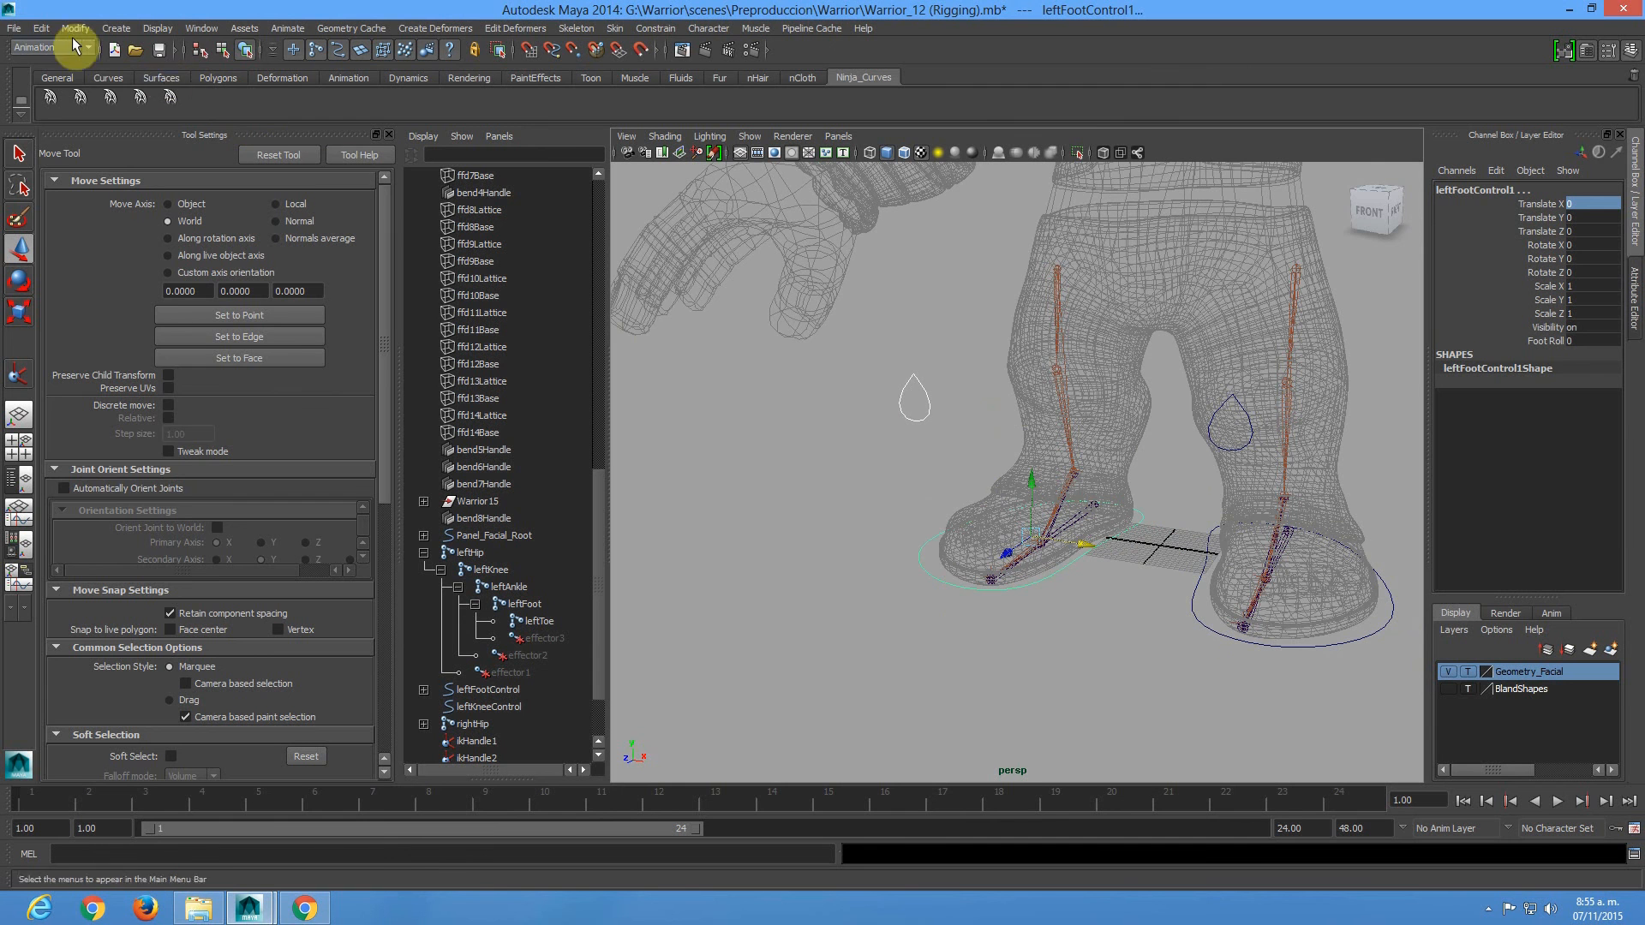
pyautogui.click(42, 29)
pyautogui.click(103, 539)
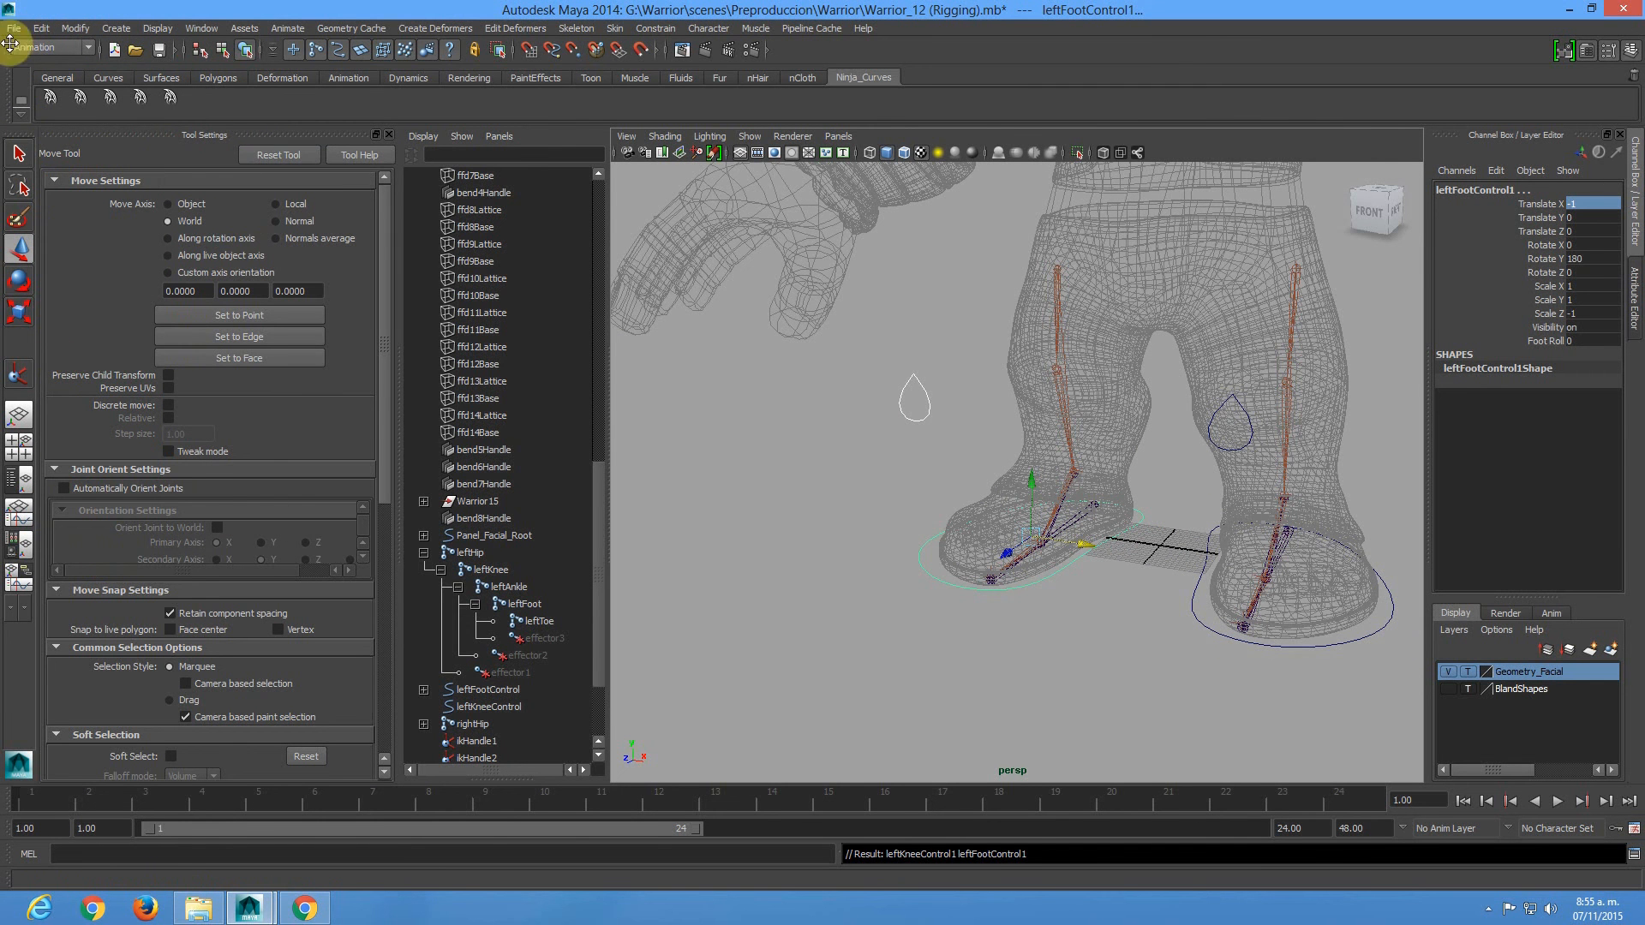
# Freeze the transformations of the two unparented control curves and delete their history.
pyautogui.click(41, 28)
pyautogui.moveTo(75, 29)
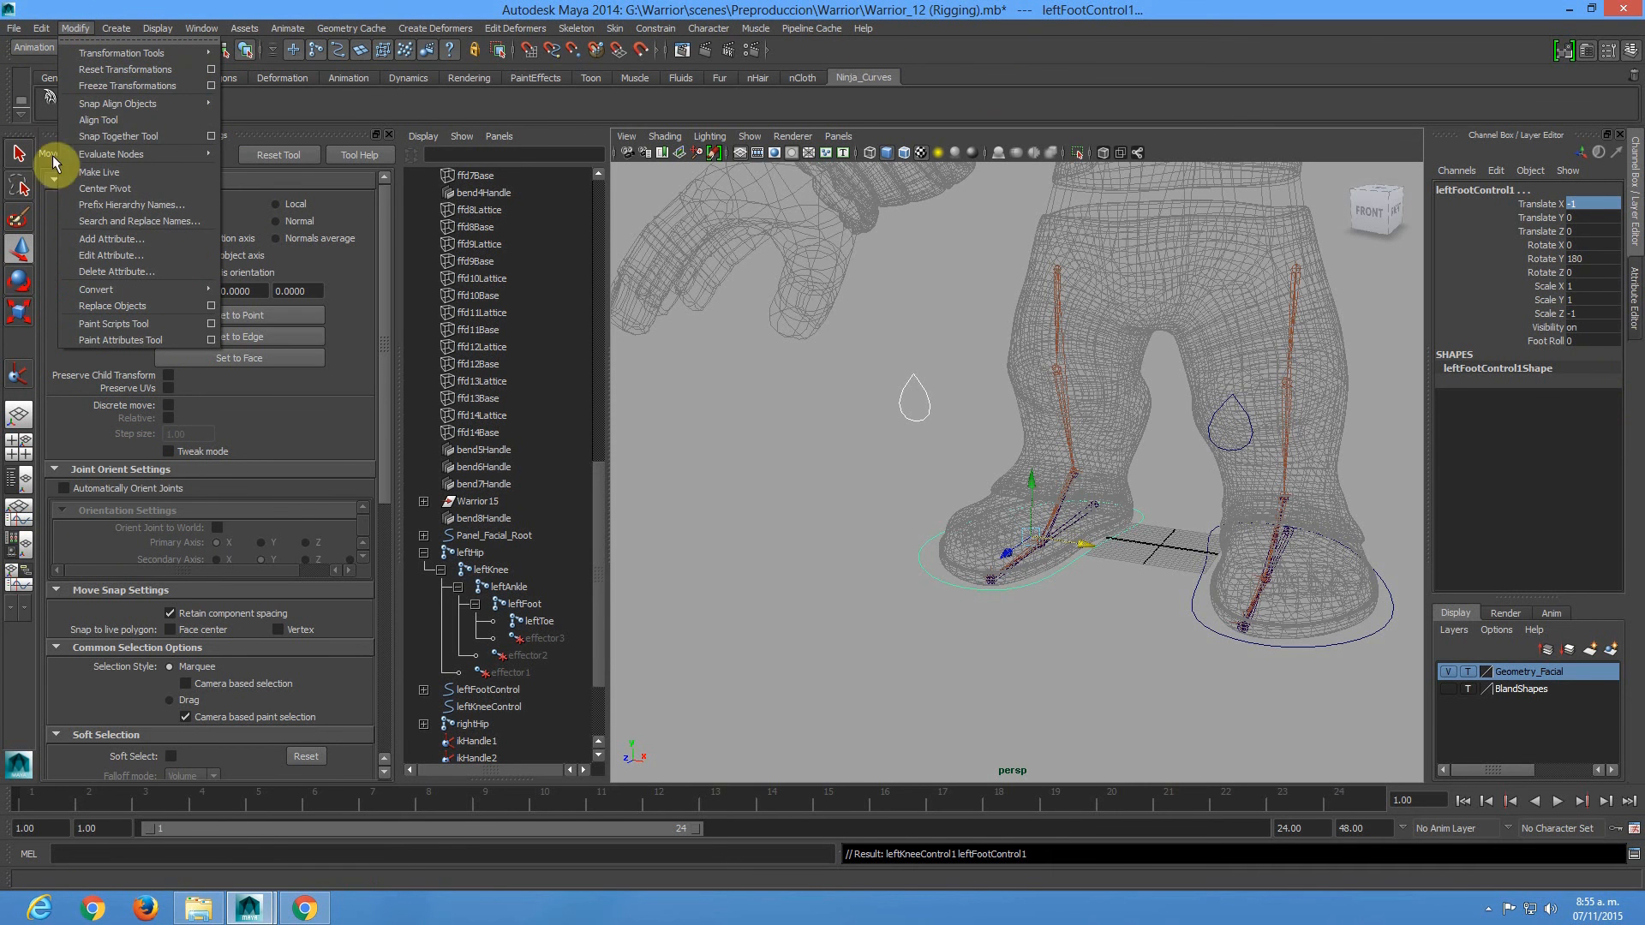
pyautogui.click(119, 87)
pyautogui.click(41, 28)
pyautogui.moveTo(140, 221)
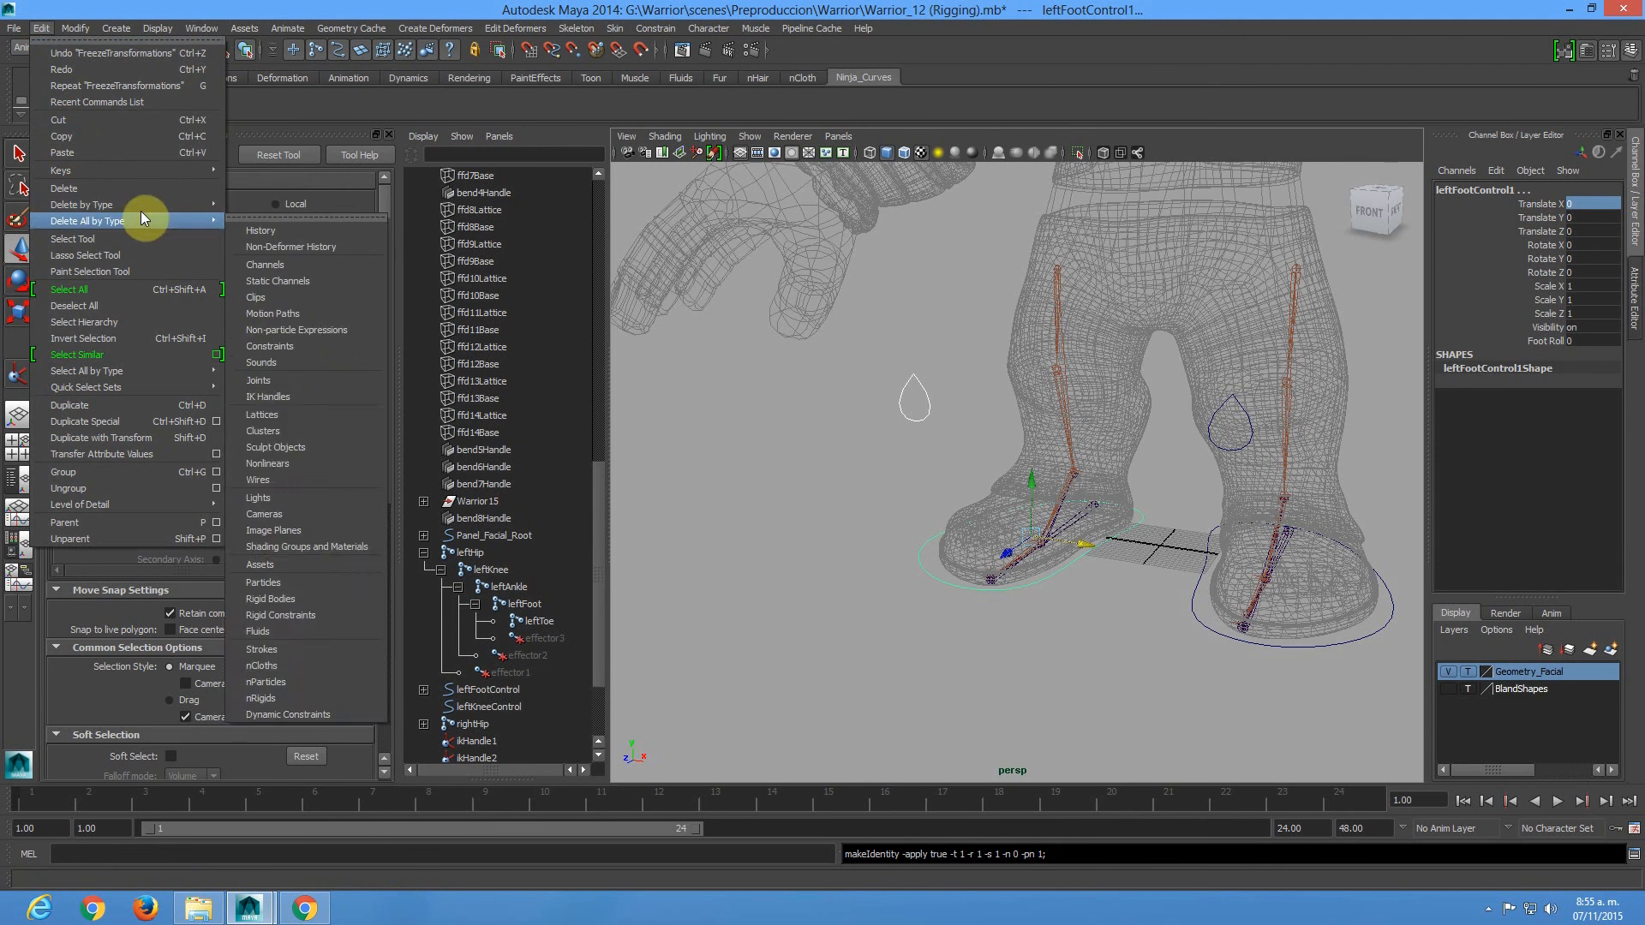
pyautogui.click(261, 213)
# Delete the leftover empty group1 from the scene.
pyautogui.moveTo(596, 514); pyautogui.dragTo(597, 738)
pyautogui.keyDown('alt'); pyautogui.moveTo(668, 630); pyautogui.dragTo(657, 536, button='middle'); pyautogui.keyUp('alt')
pyautogui.click(473, 673)
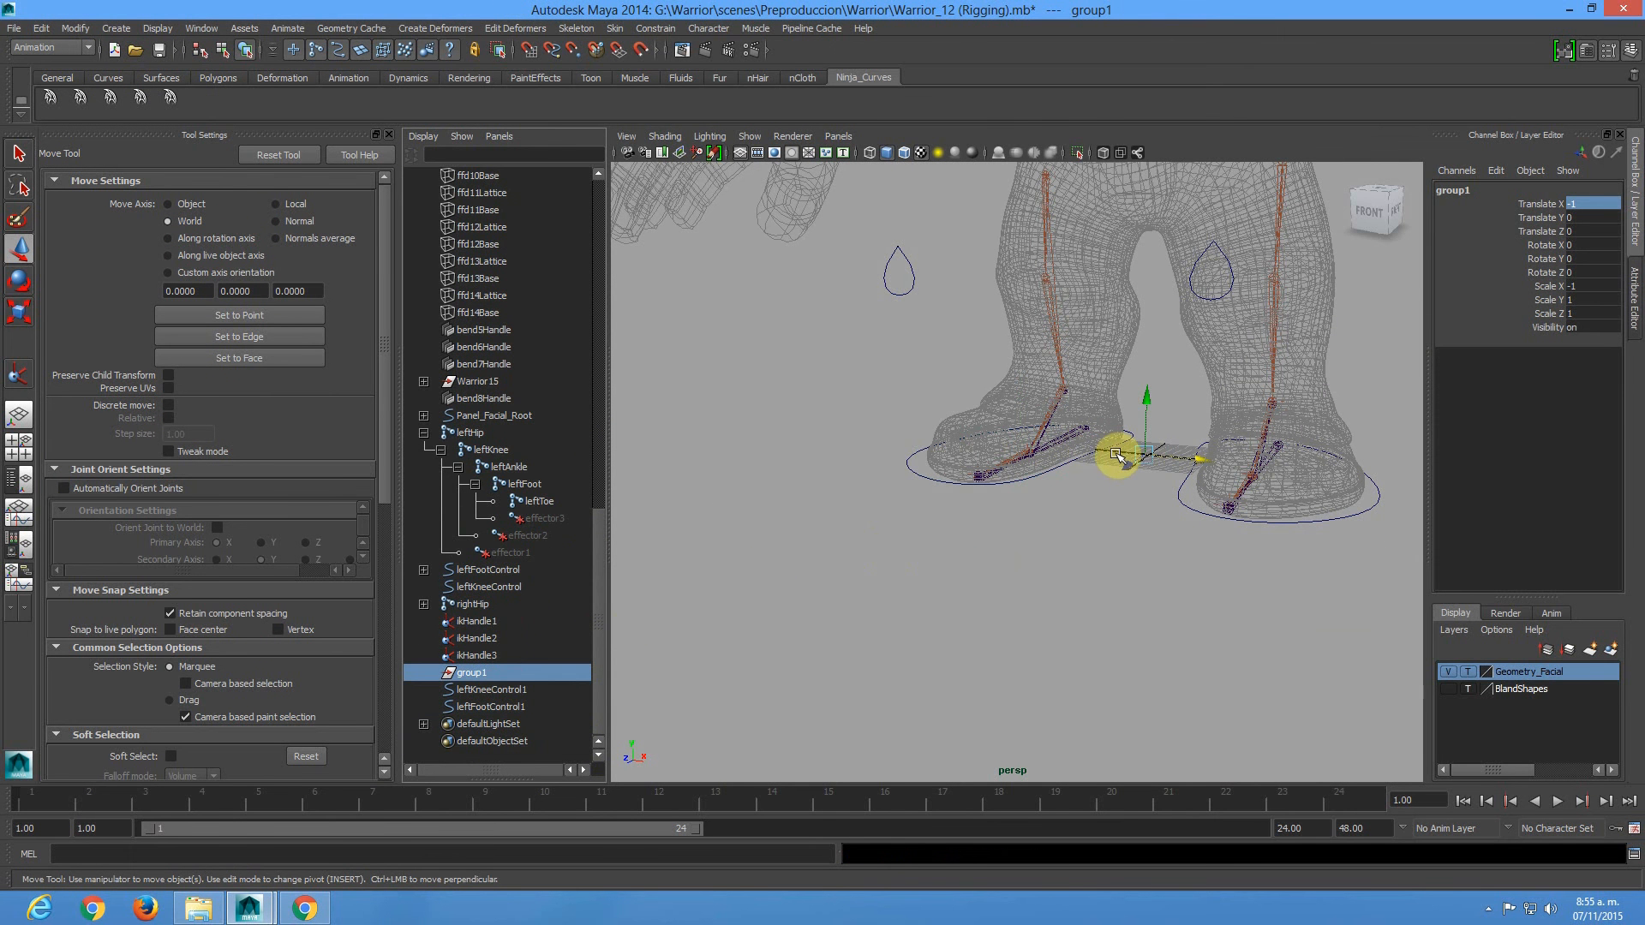
pyautogui.press('Delete')
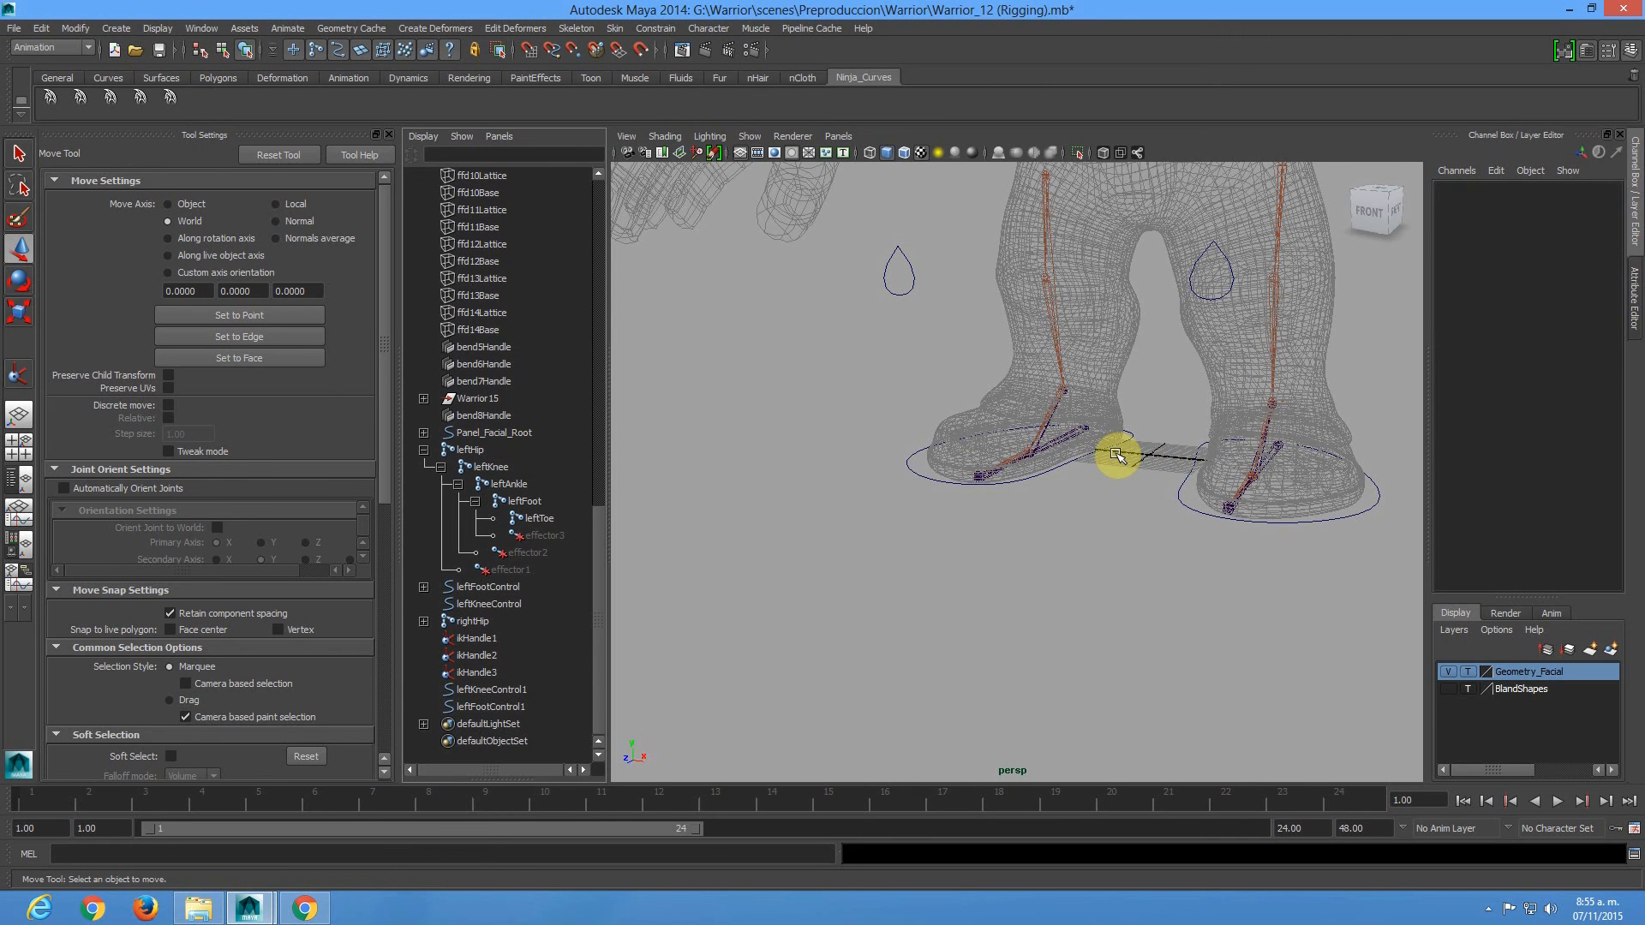
# Examine which inverse foot joints follow each of the two foot control curves.
pyautogui.scroll(3, 948, 441)
pyautogui.click(897, 451)
pyautogui.keyDown('alt'); pyautogui.moveTo(1009, 429); pyautogui.dragTo(1076, 491); pyautogui.keyUp('alt')
pyautogui.keyDown('alt'); pyautogui.moveTo(1269, 639); pyautogui.dragTo(1167, 631); pyautogui.keyUp('alt')
pyautogui.click(1167, 634)
pyautogui.keyDown('alt'); pyautogui.moveTo(1119, 697); pyautogui.dragTo(1013, 522); pyautogui.keyUp('alt')
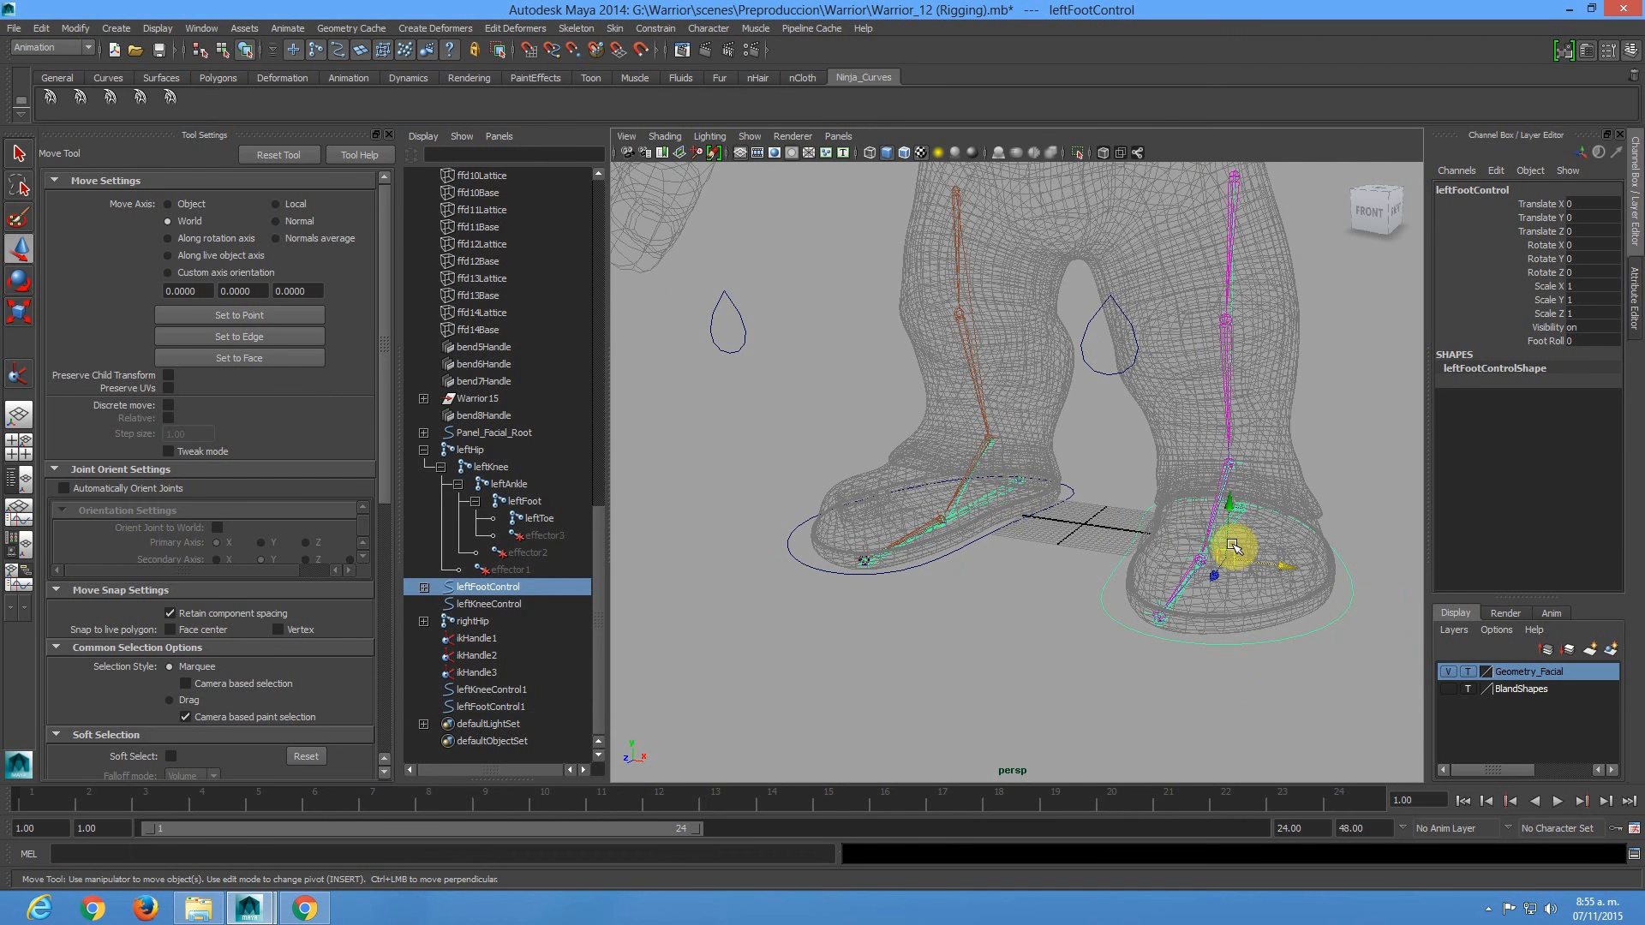
# Parent the right foot's inverse heel joint chain under leftFootControl1.
pyautogui.click(1016, 486)
pyautogui.click(811, 567)
pyautogui.keyDown('alt'); pyautogui.moveTo(930, 481); pyautogui.dragTo(1157, 617, button='right'); pyautogui.keyUp('alt')
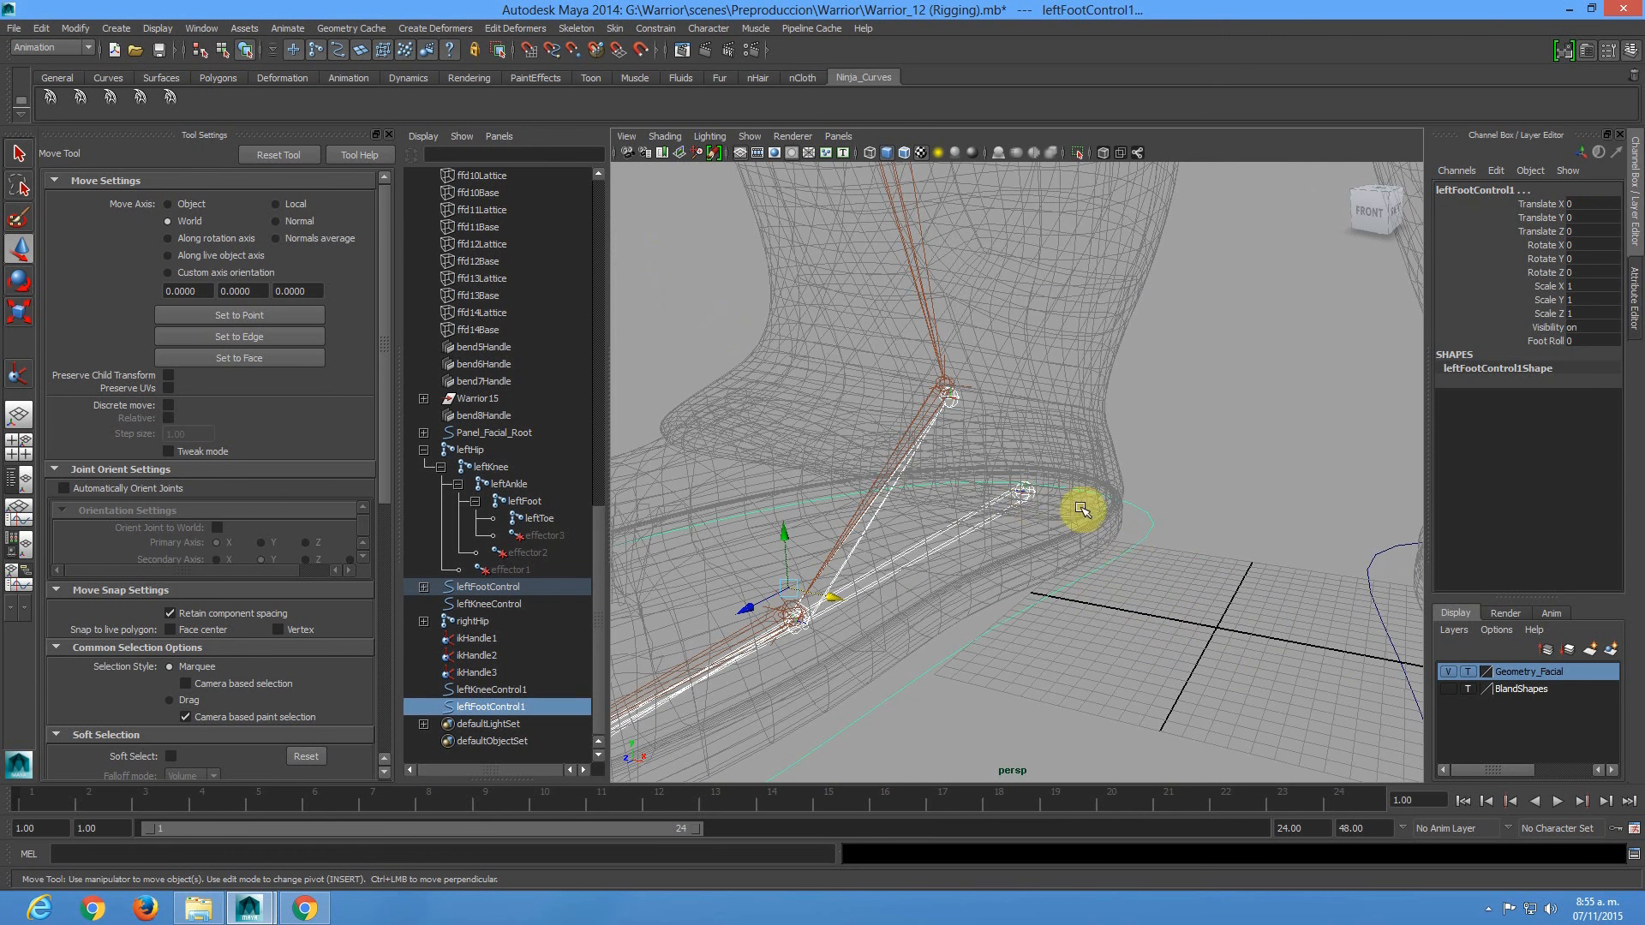
pyautogui.click(1021, 494)
pyautogui.click(1149, 531)
pyautogui.press('p')
pyautogui.moveTo(1138, 532); pyautogui.dragTo(1161, 567)
pyautogui.keyDown('alt'); pyautogui.moveTo(1131, 573); pyautogui.dragTo(925, 604, button='right'); pyautogui.keyUp('alt')
pyautogui.click(1253, 709)
pyautogui.click(1085, 526)
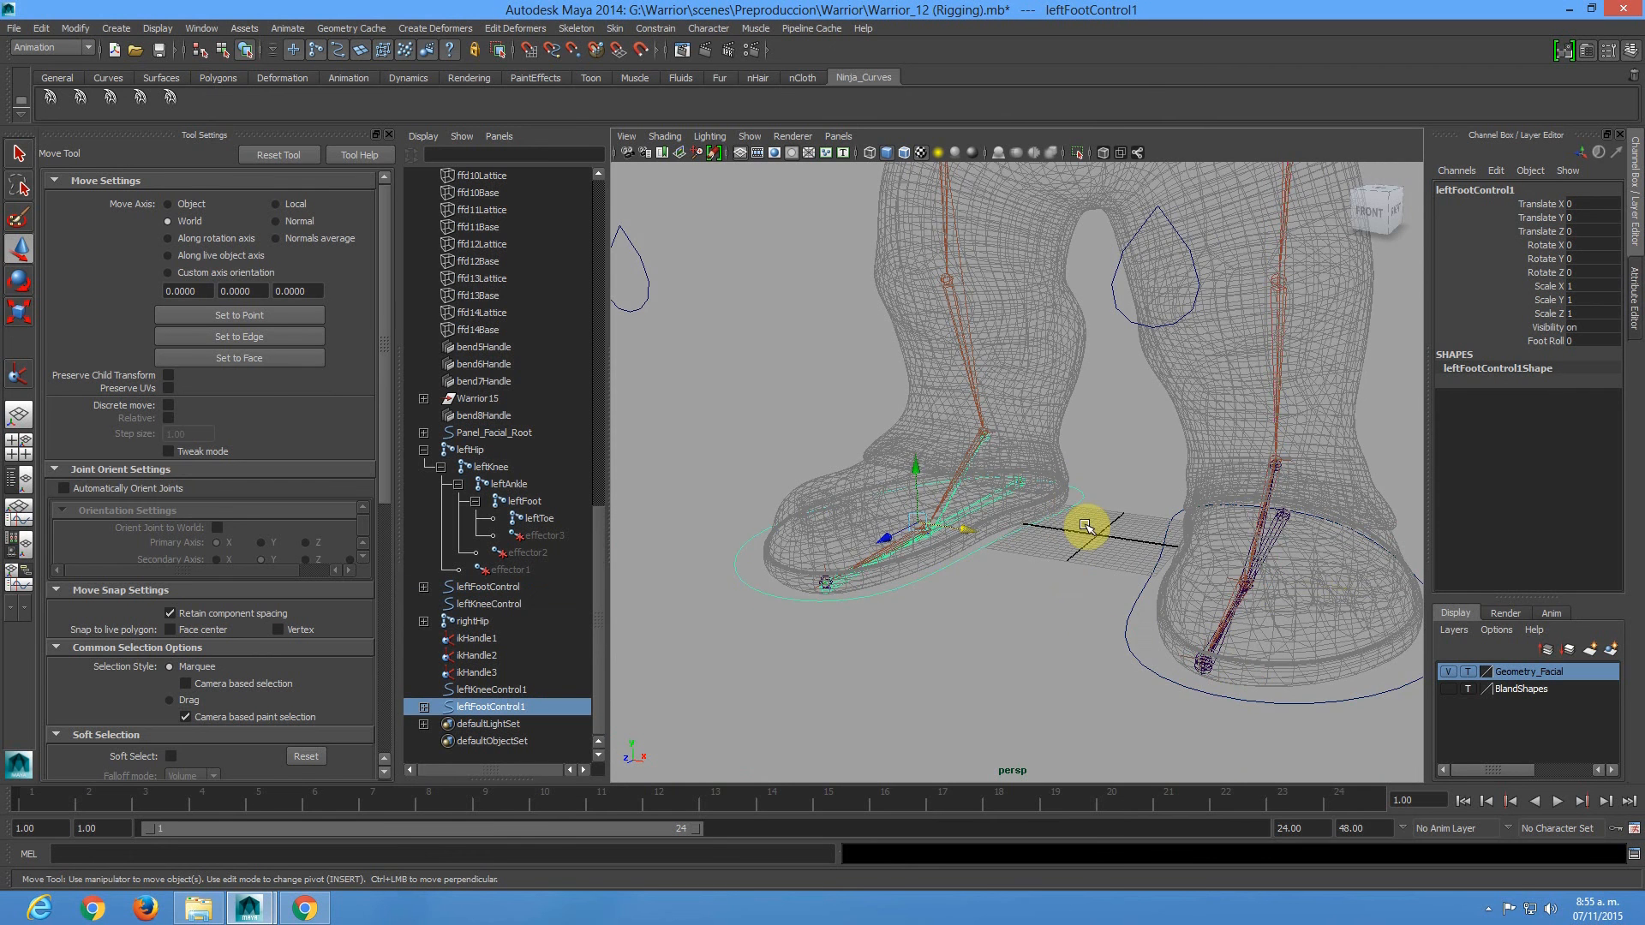
# Apply a Pole Vector constraint from leftKneeControl1 to the right leg's ikHandle1.
pyautogui.moveTo(891, 442)
pyautogui.keyDown('alt'); pyautogui.mouseDown(button='right')
pyautogui.moveTo(992, 496)
pyautogui.moveTo(884, 470)
pyautogui.mouseUp(button='right'); pyautogui.keyUp('alt')
pyautogui.click(754, 396)
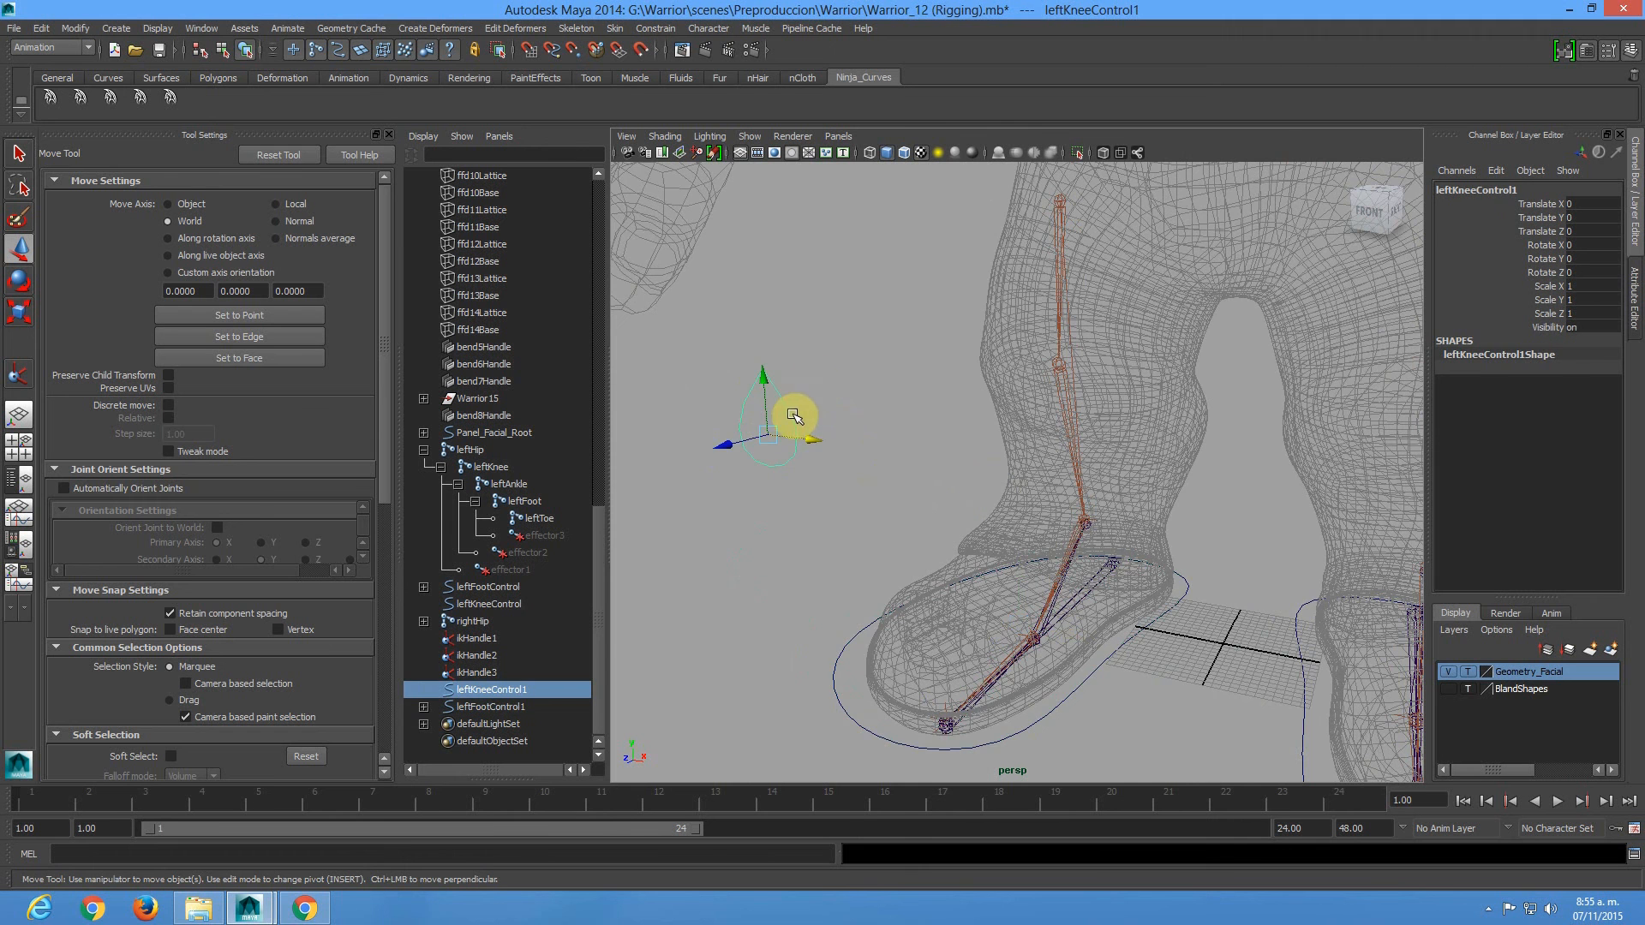
pyautogui.keyDown('alt'); pyautogui.moveTo(907, 401); pyautogui.dragTo(841, 338, button='right'); pyautogui.keyUp('alt')
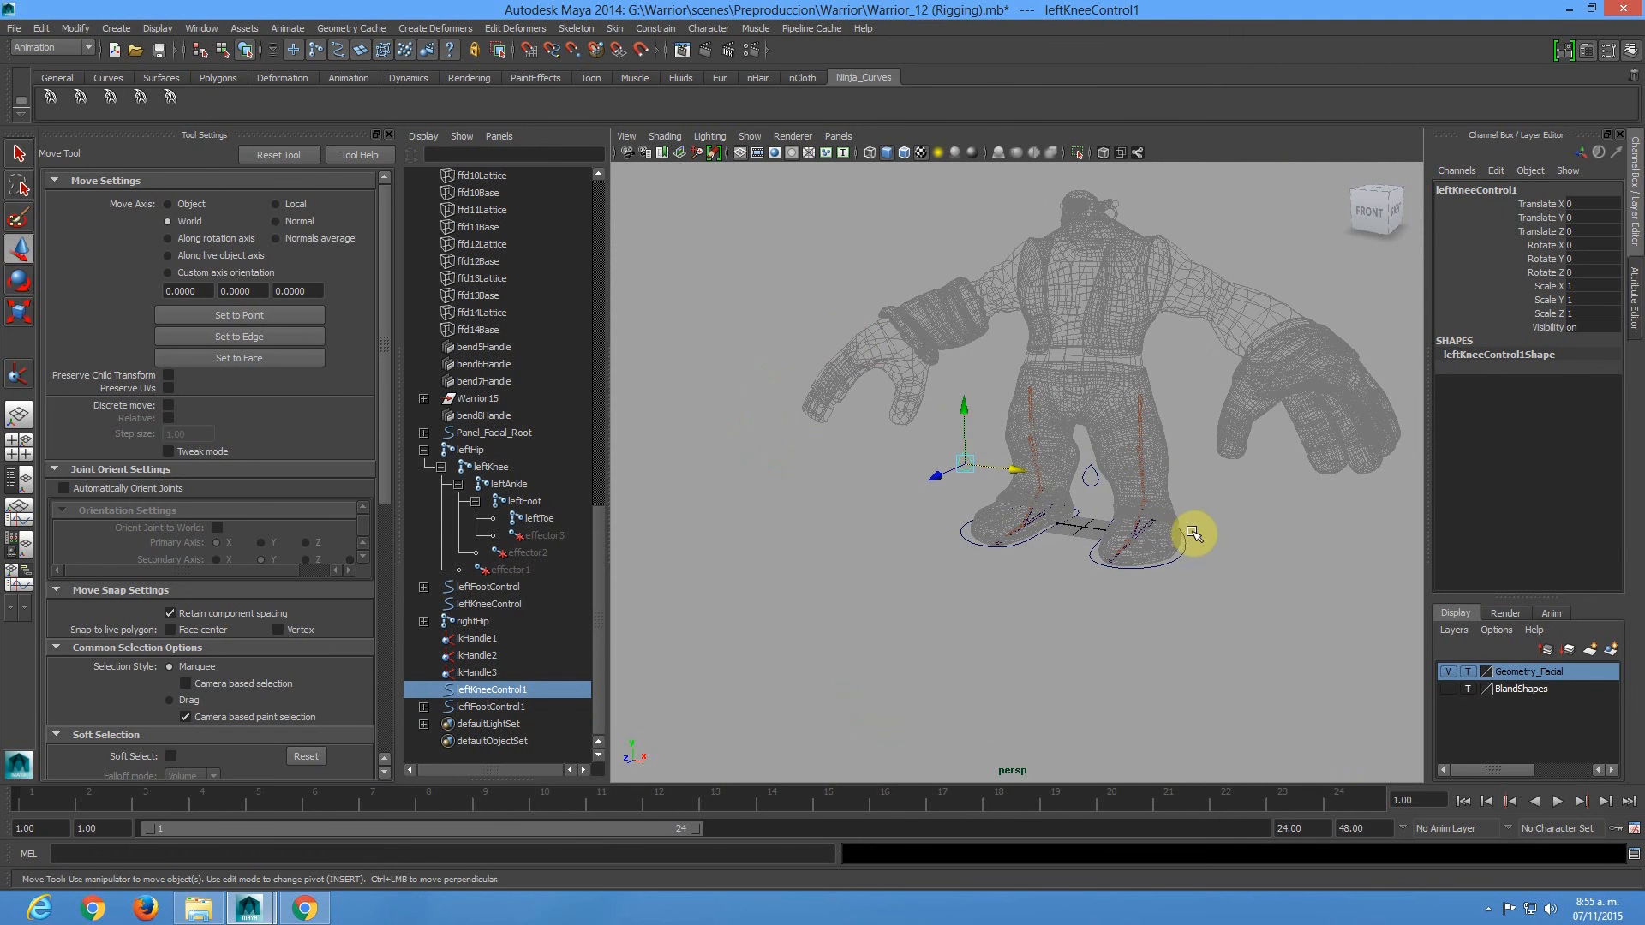
pyautogui.click(1095, 480)
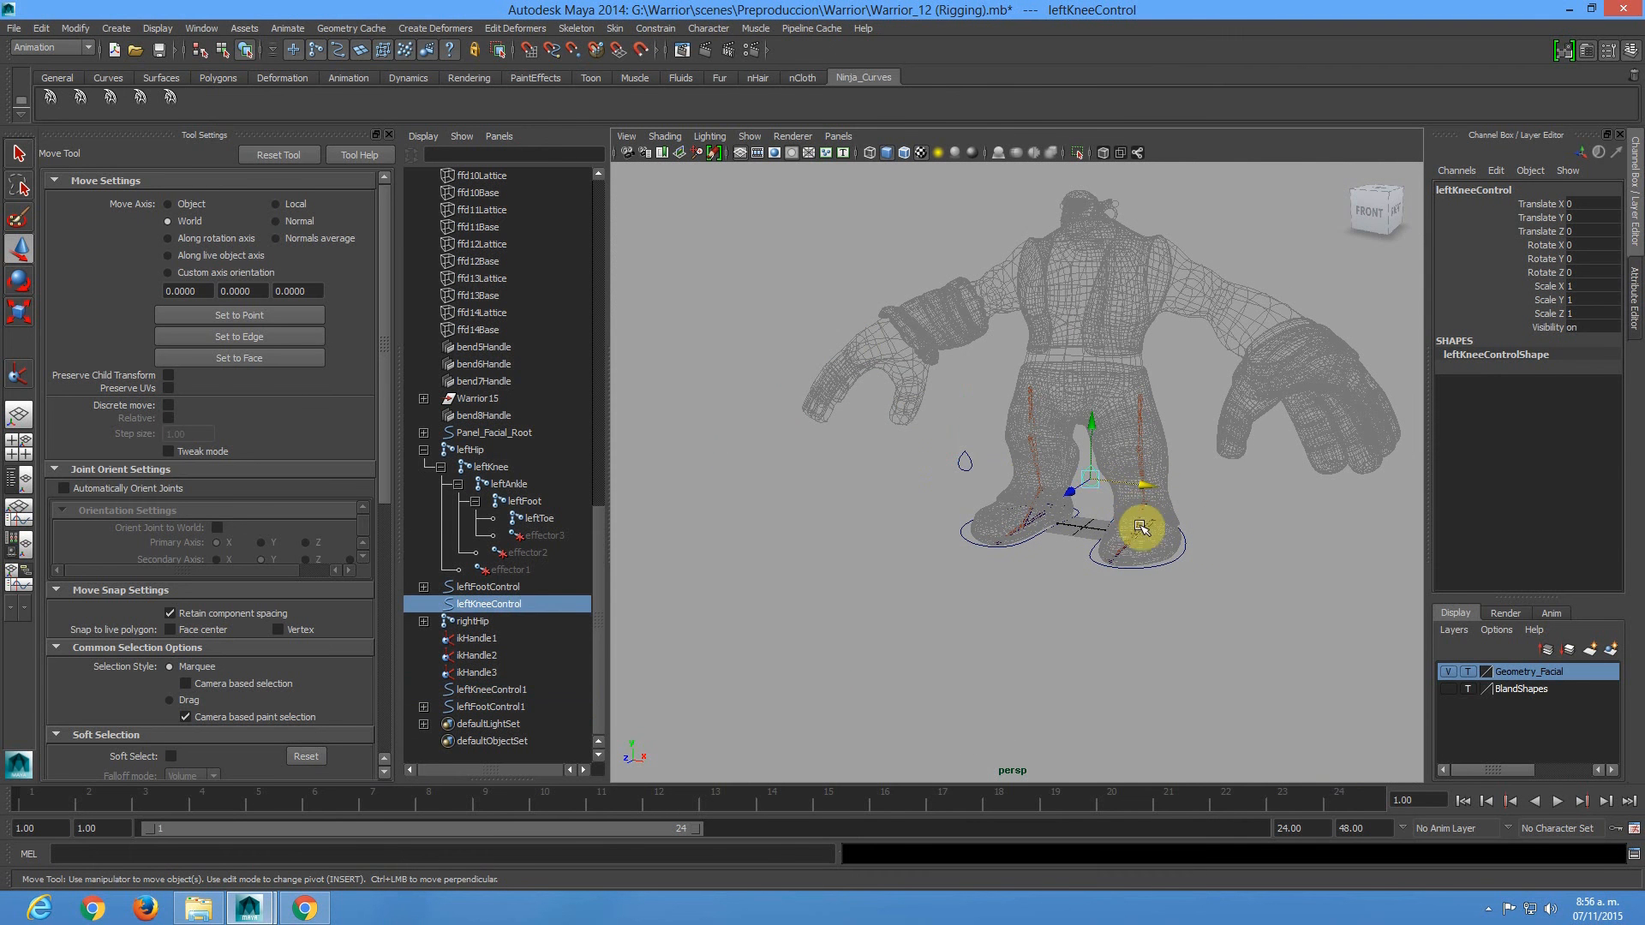
pyautogui.click(1172, 556)
pyautogui.click(965, 463)
pyautogui.keyDown('alt'); pyautogui.moveTo(1013, 459); pyautogui.dragTo(1149, 514, button='right'); pyautogui.keyUp('alt')
pyautogui.keyDown('shift'); pyautogui.click(1236, 587); pyautogui.keyUp('shift')
pyautogui.keyDown('alt'); pyautogui.moveTo(1298, 623); pyautogui.dragTo(728, 317, button='right'); pyautogui.keyUp('alt')
pyautogui.keyDown('alt'); pyautogui.moveTo(1090, 495); pyautogui.dragTo(1019, 454, button='right'); pyautogui.keyUp('alt')
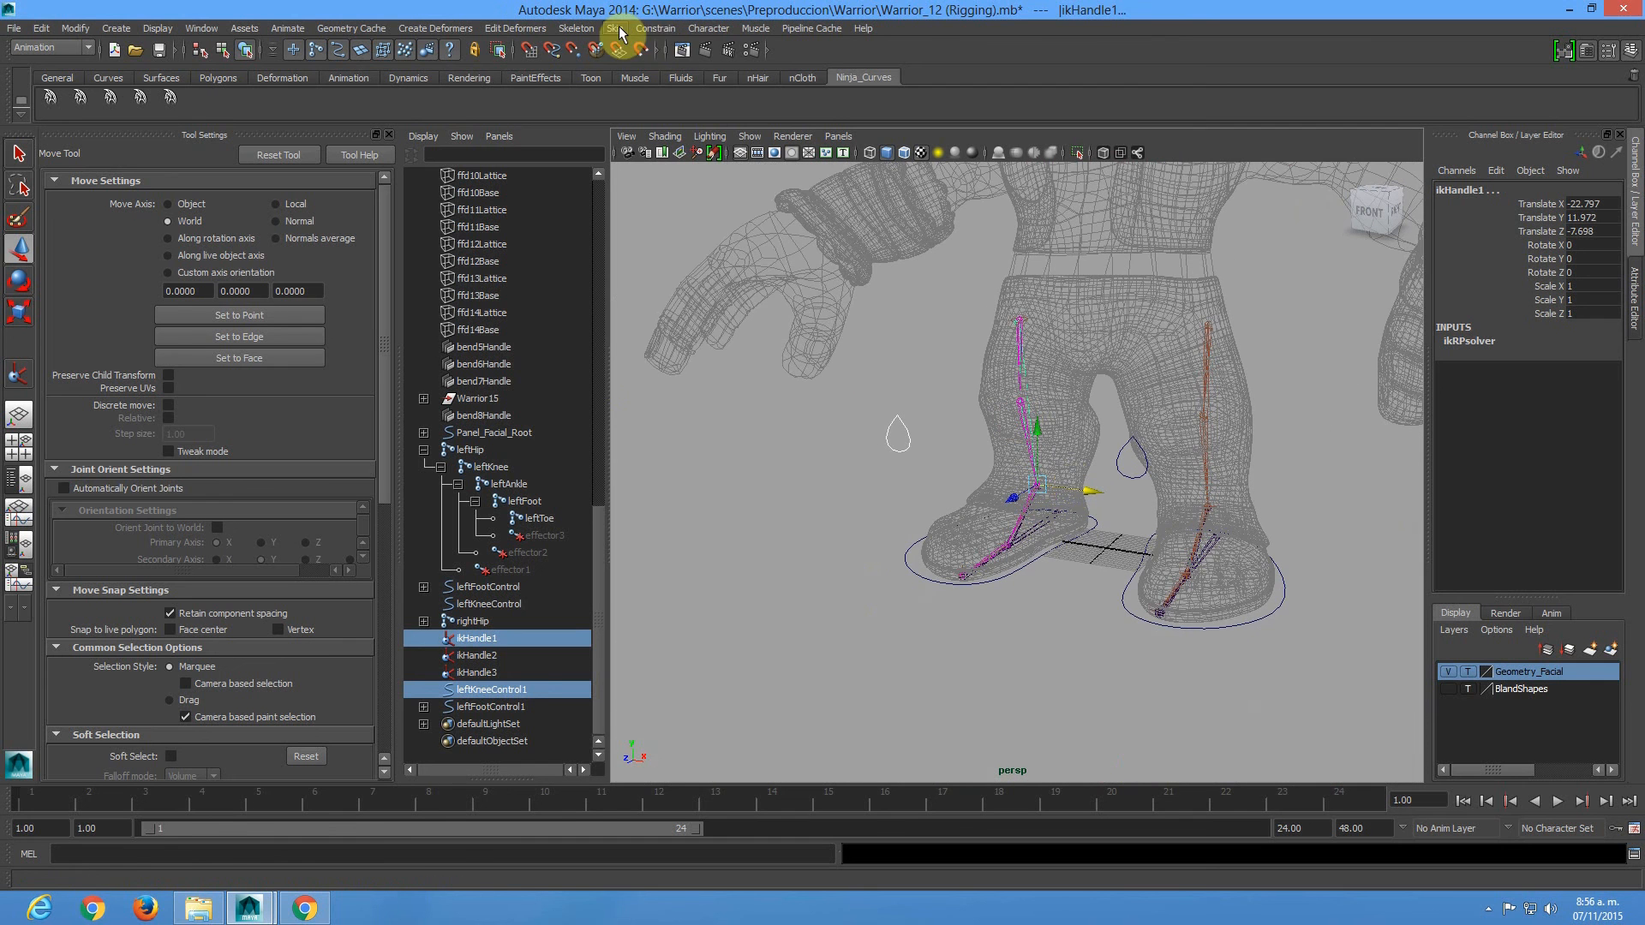
pyautogui.click(649, 33)
pyautogui.click(680, 220)
# Test the right knee's pole vector by moving leftKneeControl1 freely, and undo the move.
pyautogui.keyDown('alt'); pyautogui.moveTo(965, 360); pyautogui.dragTo(987, 508, button='right'); pyautogui.keyUp('alt')
pyautogui.click(814, 429)
pyautogui.scroll(3, 837, 429)
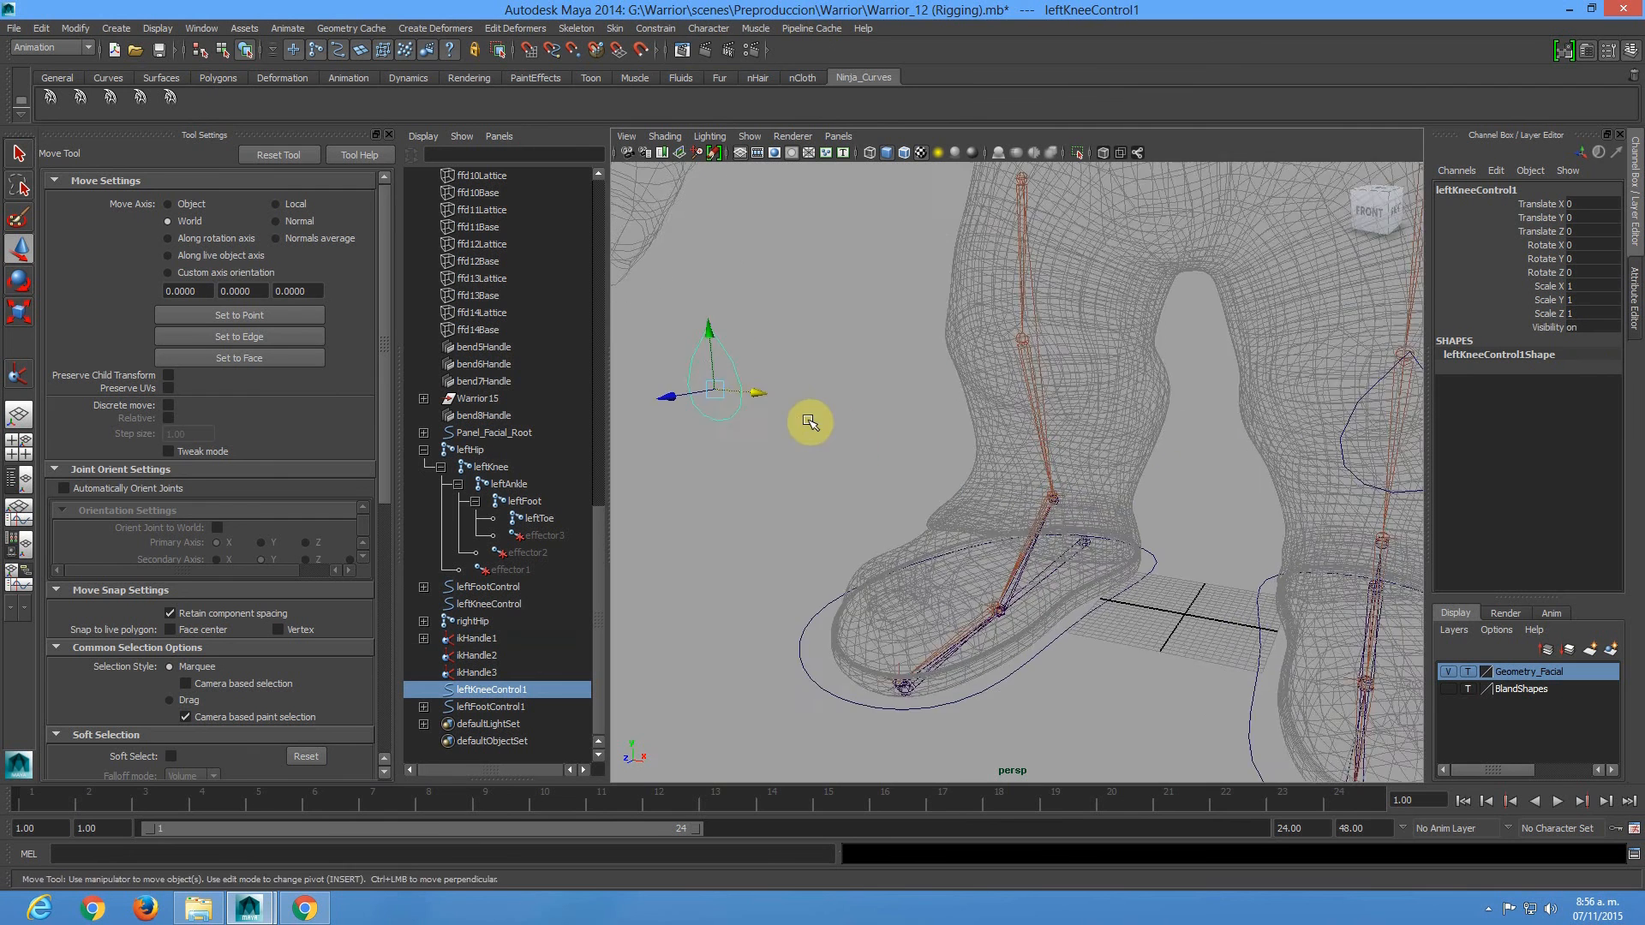
pyautogui.moveTo(767, 408); pyautogui.dragTo(762, 471)
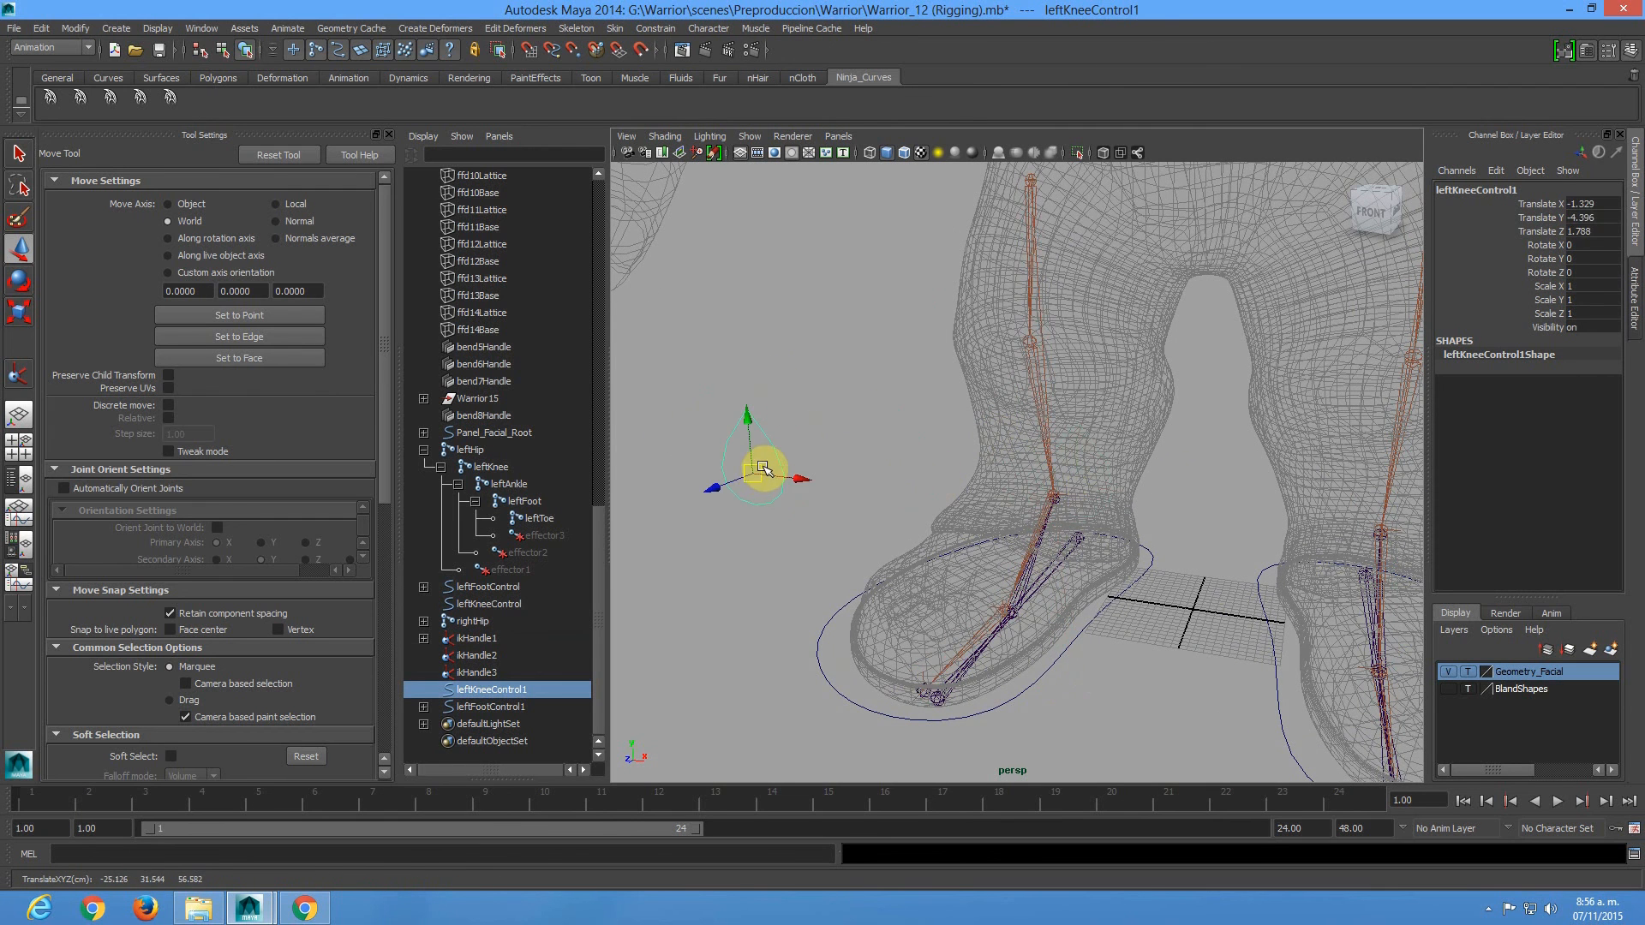
pyautogui.hotkey('ctrl', 'z')
# Parent ikHandle1 at the right ankle under the right foot's inverse ankle joint.
pyautogui.keyDown('alt'); pyautogui.moveTo(817, 341); pyautogui.dragTo(1083, 642, button='right'); pyautogui.keyUp('alt')
pyautogui.keyDown('alt'); pyautogui.moveTo(1082, 642); pyautogui.dragTo(1020, 602); pyautogui.keyUp('alt')
pyautogui.keyDown('alt'); pyautogui.moveTo(1111, 502); pyautogui.dragTo(1076, 369, button='middle'); pyautogui.keyUp('alt')
pyautogui.keyDown('alt'); pyautogui.moveTo(1076, 369); pyautogui.dragTo(1083, 400, button='right'); pyautogui.keyUp('alt')
pyautogui.keyDown('alt'); pyautogui.moveTo(1083, 400); pyautogui.dragTo(1176, 412); pyautogui.keyUp('alt')
pyautogui.keyDown('shift'); pyautogui.click(1148, 450); pyautogui.keyUp('shift')
pyautogui.press('p')
# Parent ikHandle2 at the ball of the right foot under rightFootInv.
pyautogui.keyDown('alt'); pyautogui.moveTo(1142, 591); pyautogui.dragTo(874, 562, button='right'); pyautogui.keyUp('alt')
pyautogui.keyDown('alt'); pyautogui.moveTo(874, 562); pyautogui.dragTo(1044, 476, button='middle'); pyautogui.keyUp('alt')
pyautogui.keyDown('alt'); pyautogui.moveTo(921, 477); pyautogui.dragTo(932, 518, button='right'); pyautogui.keyUp('alt')
pyautogui.moveTo(900, 486); pyautogui.dragTo(950, 500)
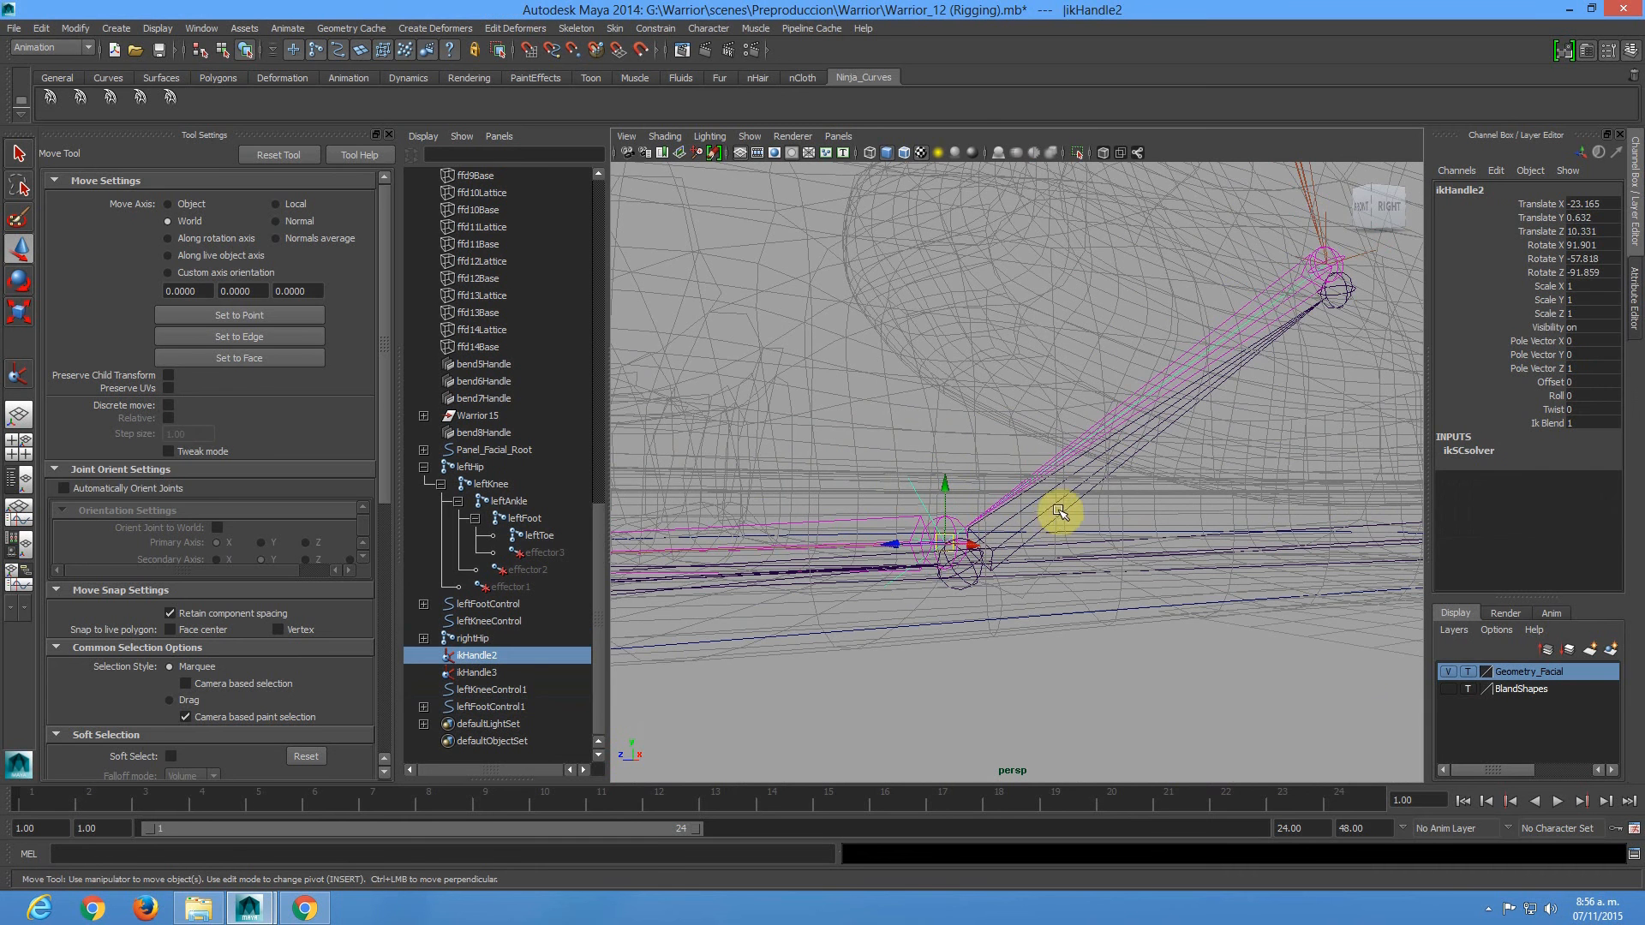
pyautogui.moveTo(1061, 503); pyautogui.dragTo(1079, 503)
pyautogui.press('p')
# Parent ikHandle3 at the right toe under the inverse toe joint.
pyautogui.keyDown('alt'); pyautogui.moveTo(750, 469); pyautogui.dragTo(1005, 442, button='right'); pyautogui.keyUp('alt')
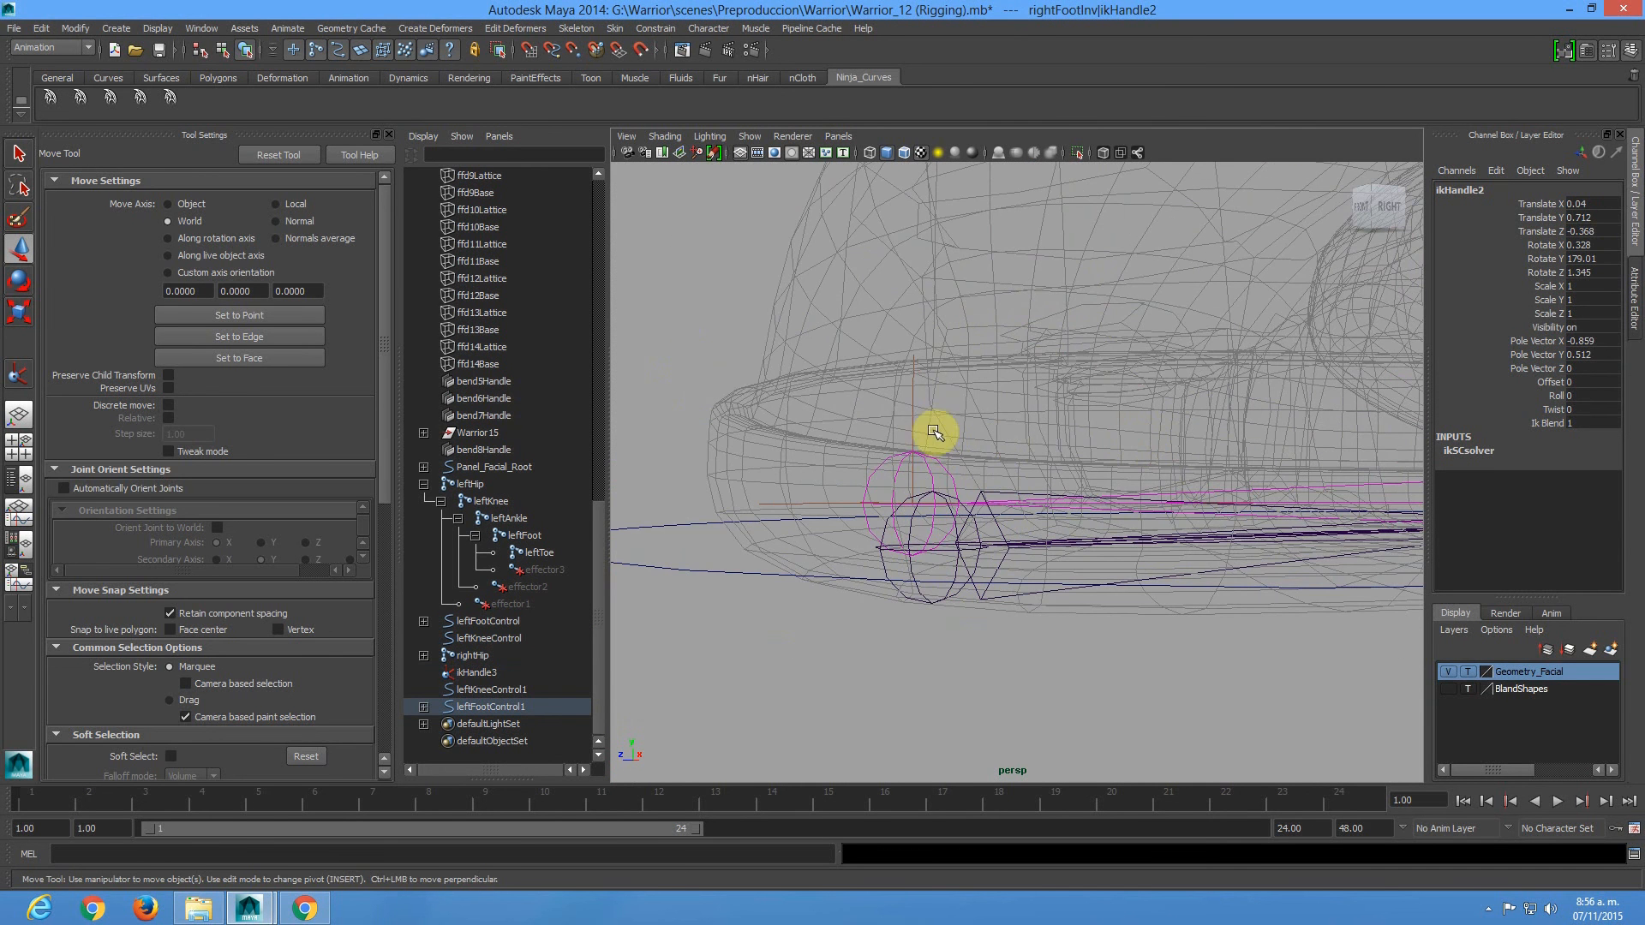
pyautogui.moveTo(896, 403); pyautogui.dragTo(927, 437)
pyautogui.keyDown('shift'); pyautogui.click(909, 598); pyautogui.keyUp('shift')
pyautogui.press('p')
# Test the right leg by moving leftKneeControl1 and leftFootControl1, undoing each move.
pyautogui.keyDown('alt'); pyautogui.moveTo(985, 606); pyautogui.dragTo(968, 371, button='right'); pyautogui.keyUp('alt')
pyautogui.moveTo(927, 326); pyautogui.dragTo(1026, 327)
pyautogui.hotkey('ctrl', 'z')
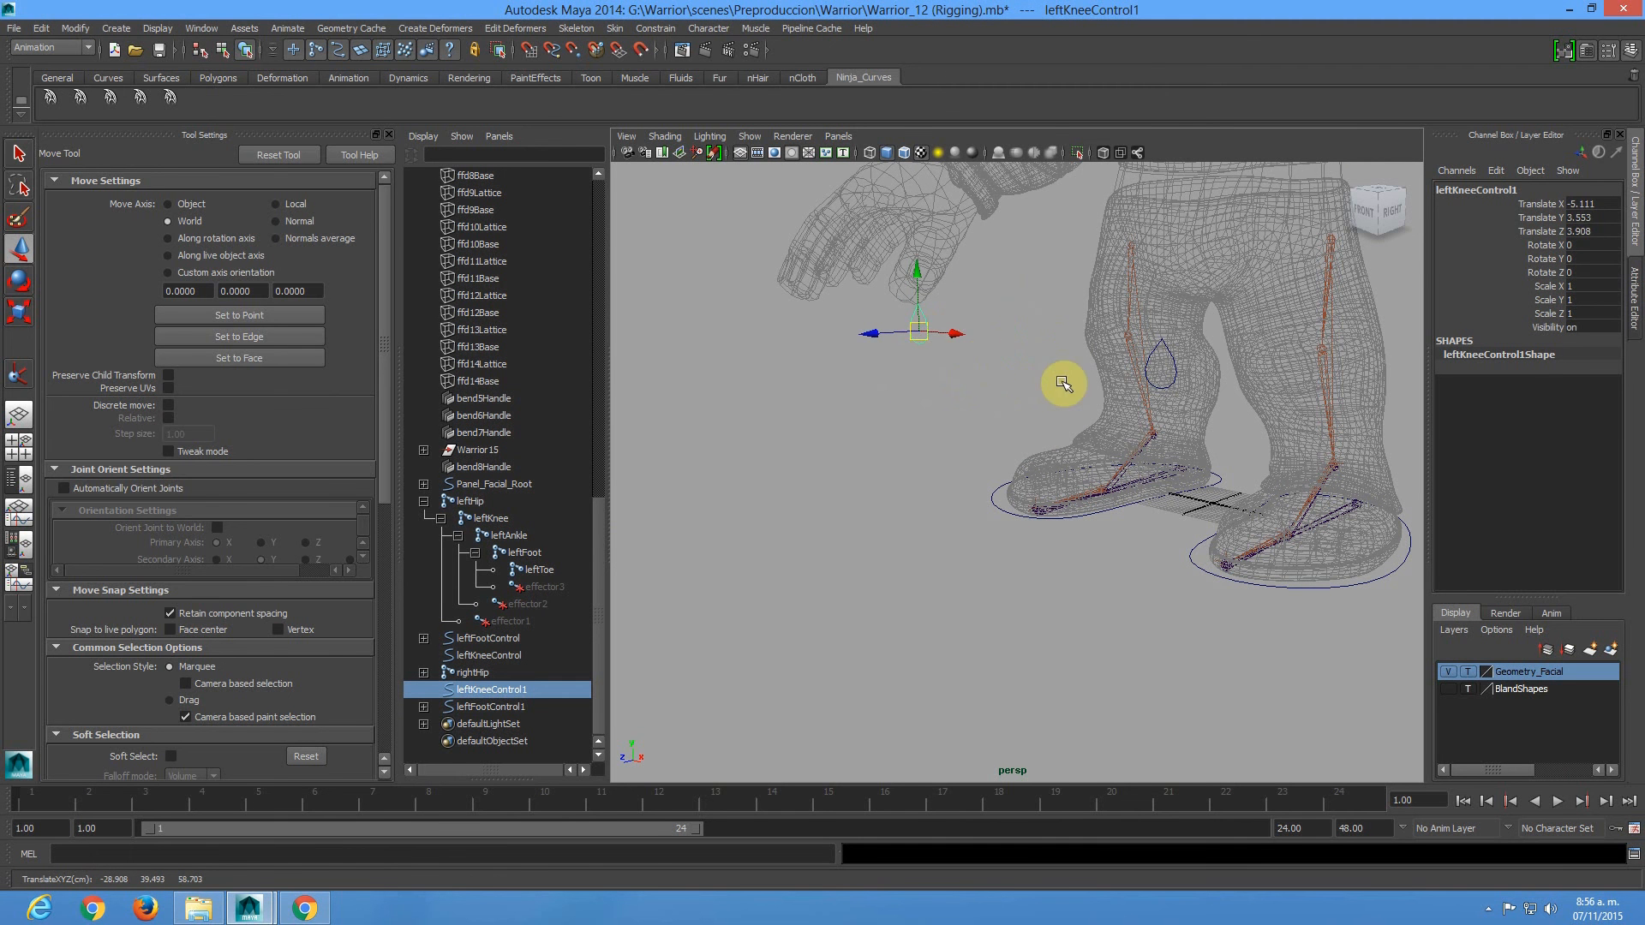
pyautogui.click(1004, 511)
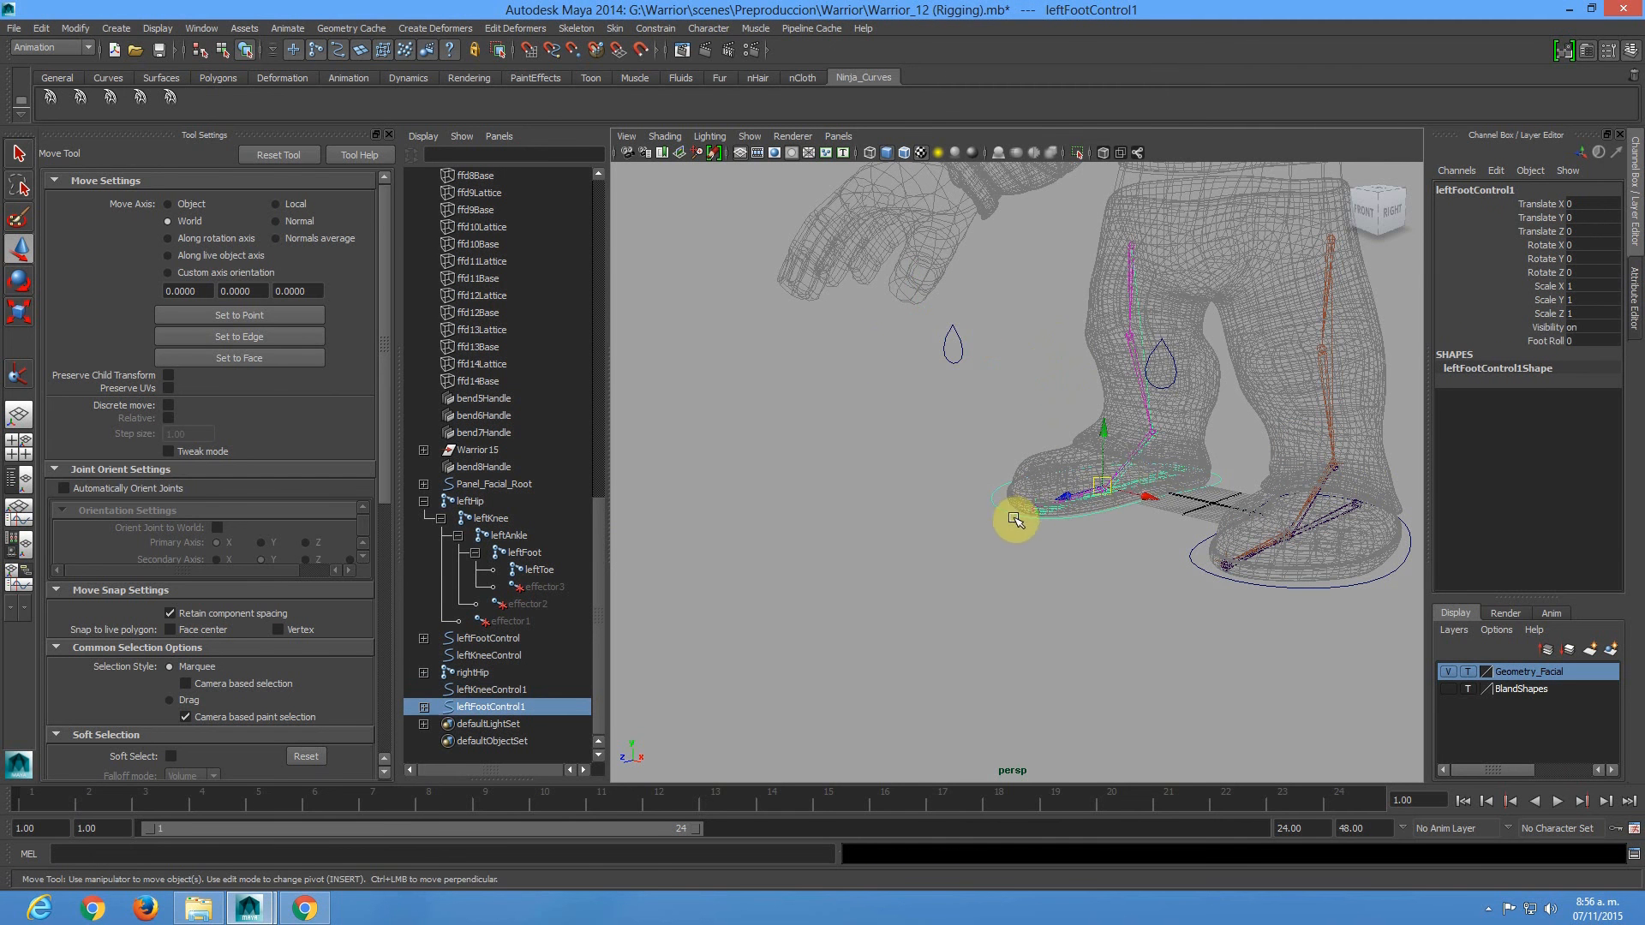
pyautogui.moveTo(1086, 426); pyautogui.dragTo(1134, 488)
pyautogui.hotkey('ctrl', 'z')
# Test leftFootControl1's Foot Roll between -5 and 10, and restore it to 0.
pyautogui.keyDown('alt'); pyautogui.moveTo(1064, 383); pyautogui.dragTo(1195, 480, button='right'); pyautogui.keyUp('alt')
pyautogui.keyDown('alt'); pyautogui.moveTo(1195, 479); pyautogui.dragTo(857, 536, button='middle'); pyautogui.keyUp('alt')
pyautogui.keyDown('alt'); pyautogui.moveTo(856, 536); pyautogui.dragTo(938, 536); pyautogui.keyUp('alt')
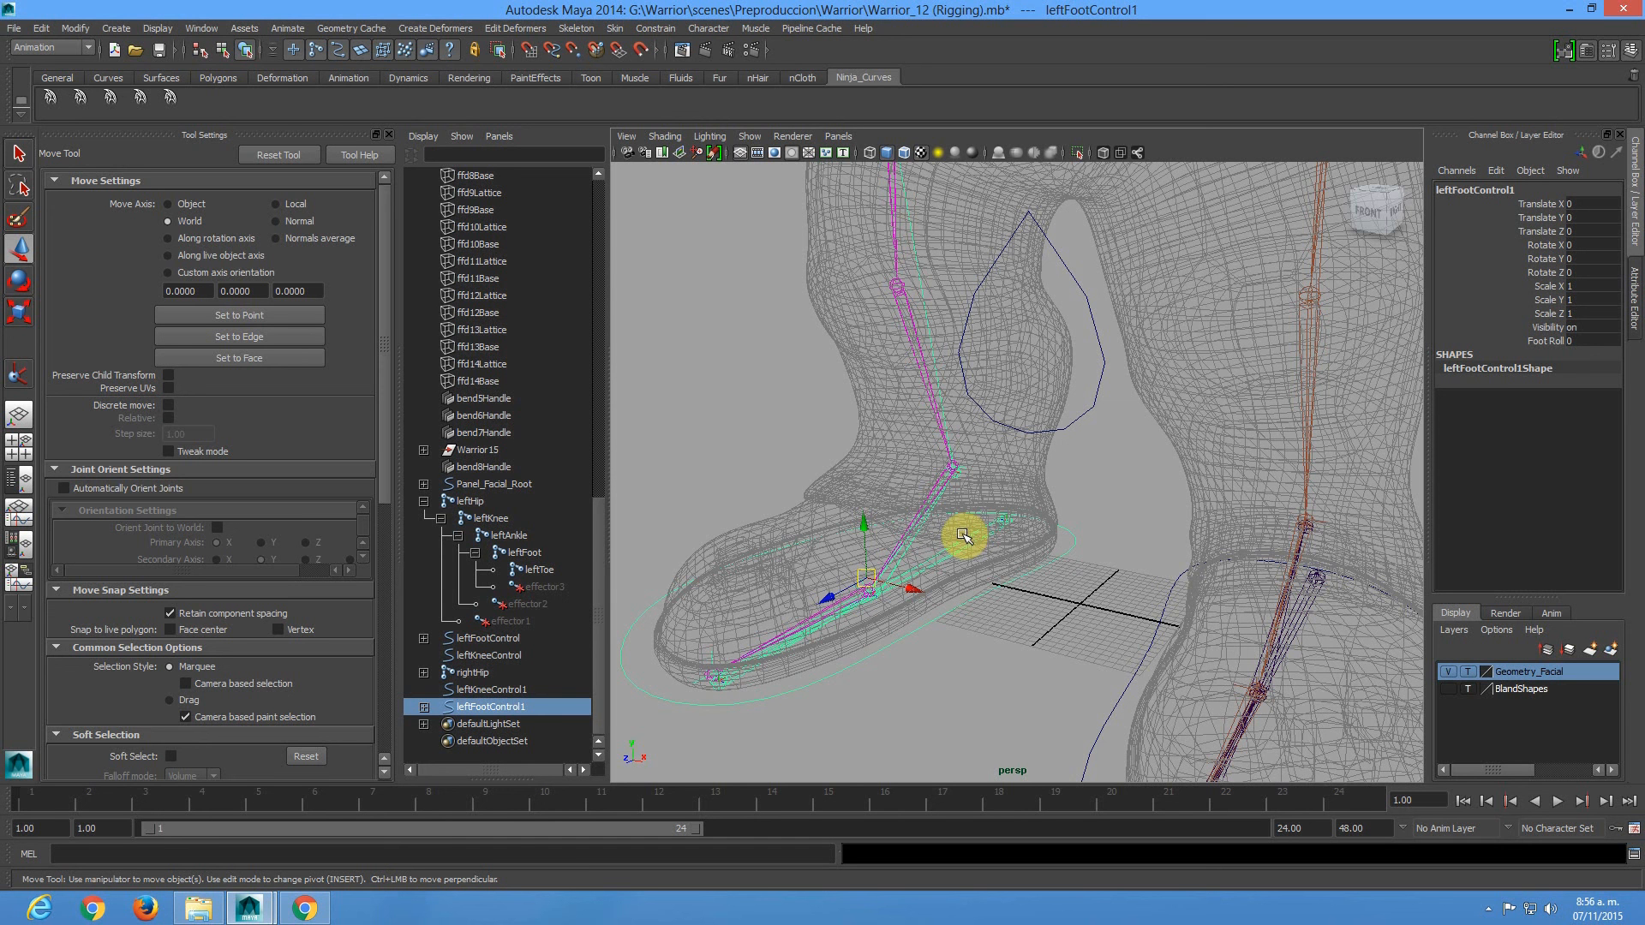
pyautogui.click(1544, 341)
pyautogui.moveTo(1020, 433); pyautogui.dragTo(798, 495, button='middle')
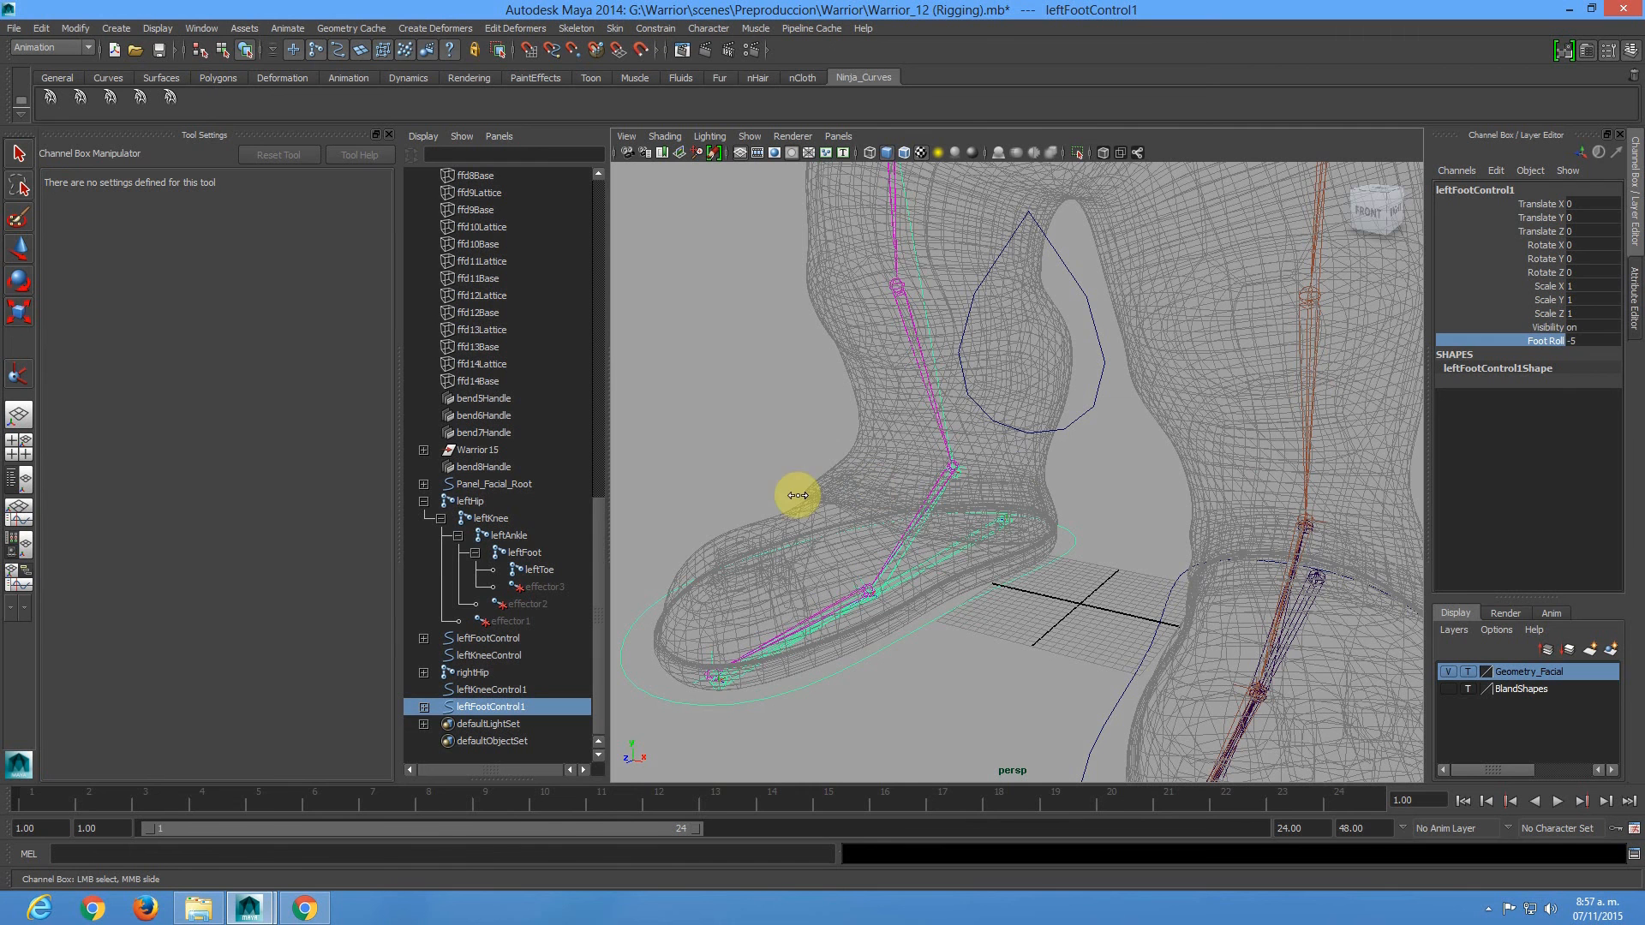
pyautogui.click(1595, 339)
pyautogui.write('10')
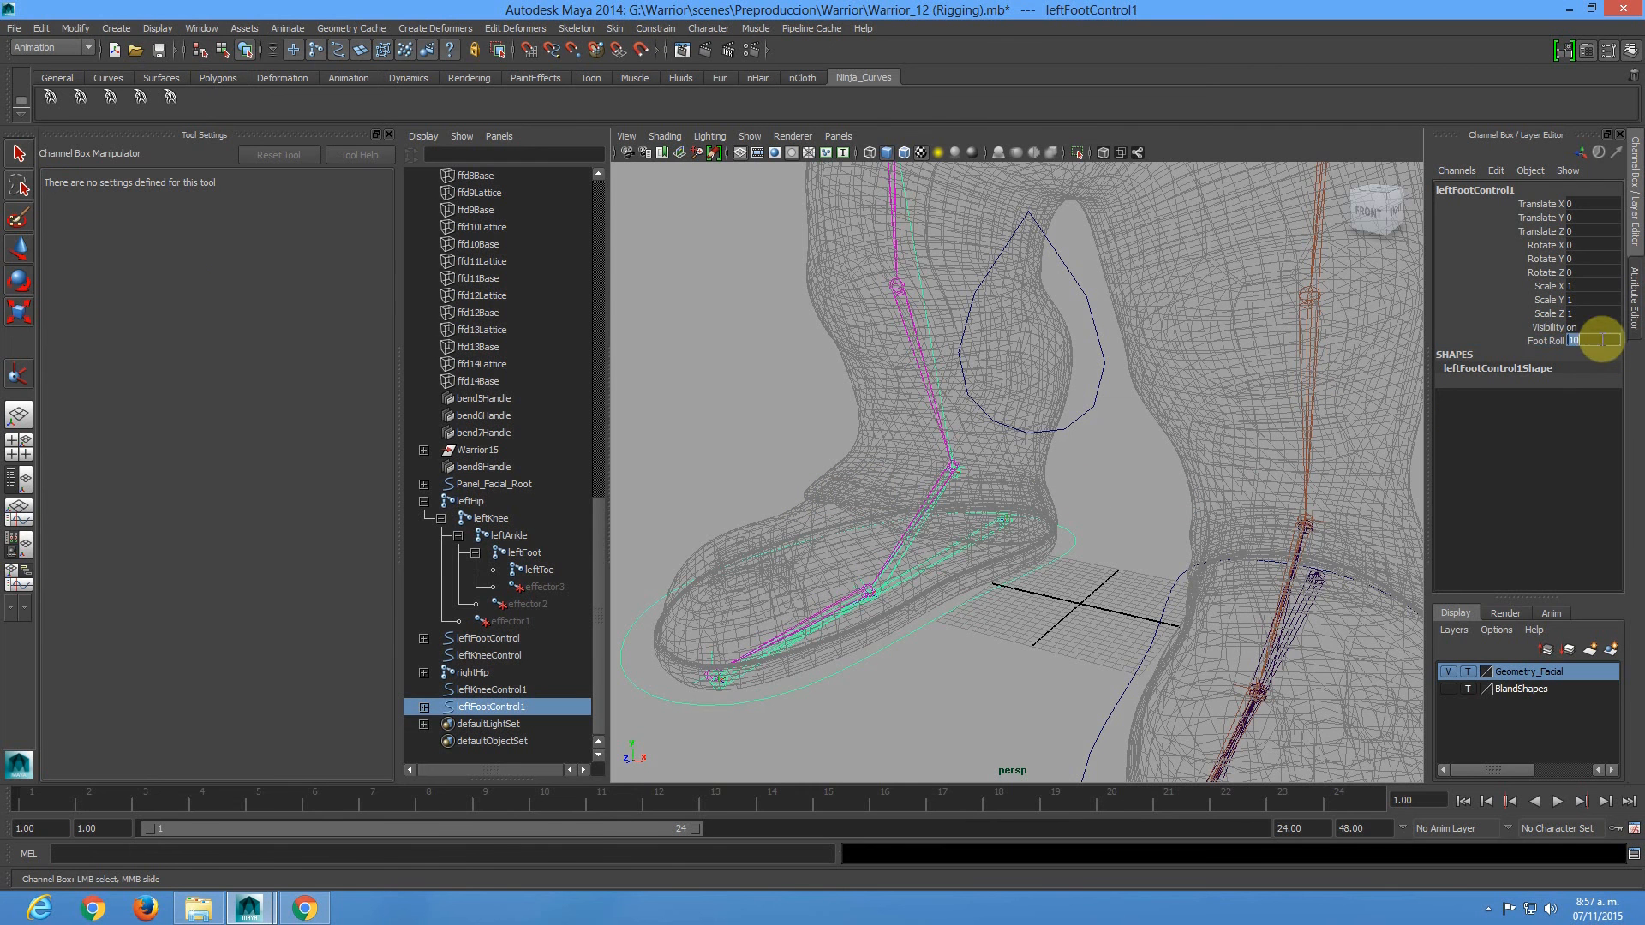
pyautogui.keyDown('alt'); pyautogui.moveTo(944, 426); pyautogui.dragTo(986, 420); pyautogui.keyUp('alt')
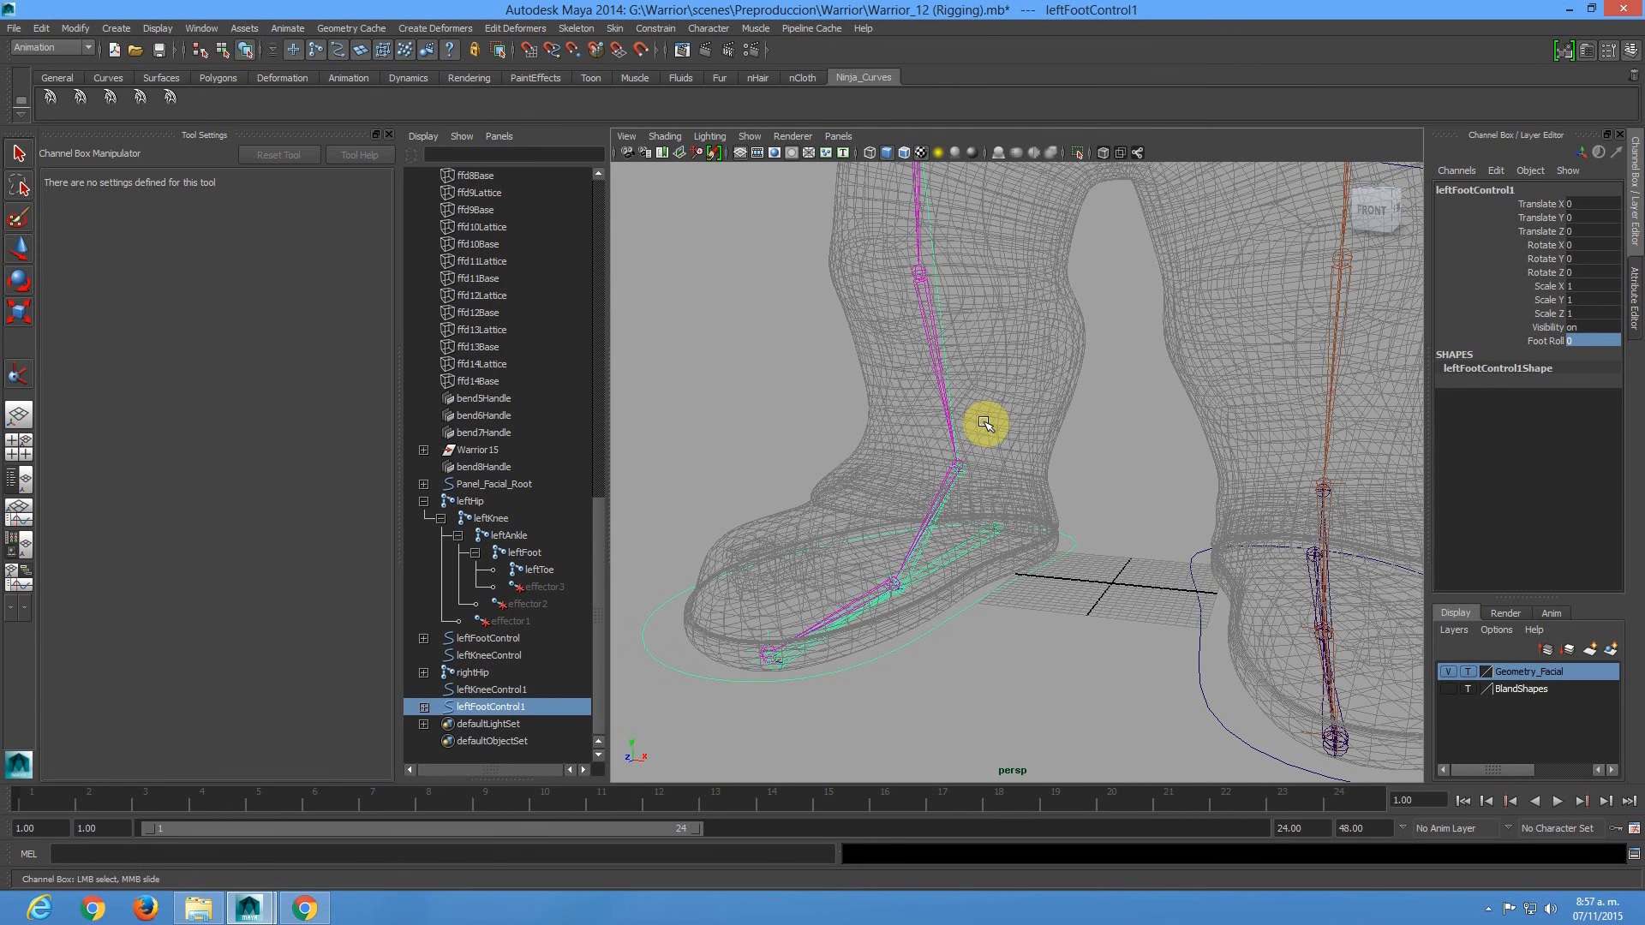
# Hide the tool settings and the outliner so the perspective view shows both feet larger.
pyautogui.keyDown('alt'); pyautogui.moveTo(1156, 442); pyautogui.dragTo(1107, 460); pyautogui.keyUp('alt')
pyautogui.keyDown('alt'); pyautogui.moveTo(1106, 461); pyautogui.dragTo(1025, 427, button='right'); pyautogui.keyUp('alt')
pyautogui.keyDown('alt'); pyautogui.moveTo(1062, 495); pyautogui.dragTo(1054, 503); pyautogui.keyUp('alt')
pyautogui.keyDown('alt'); pyautogui.moveTo(1054, 502); pyautogui.dragTo(1130, 514, button='right'); pyautogui.keyUp('alt')
pyautogui.moveTo(1130, 514)
pyautogui.keyDown('alt'); pyautogui.mouseDown()
pyautogui.moveTo(1097, 532)
pyautogui.moveTo(1167, 536)
pyautogui.moveTo(1113, 518)
pyautogui.mouseUp(); pyautogui.keyUp('alt')
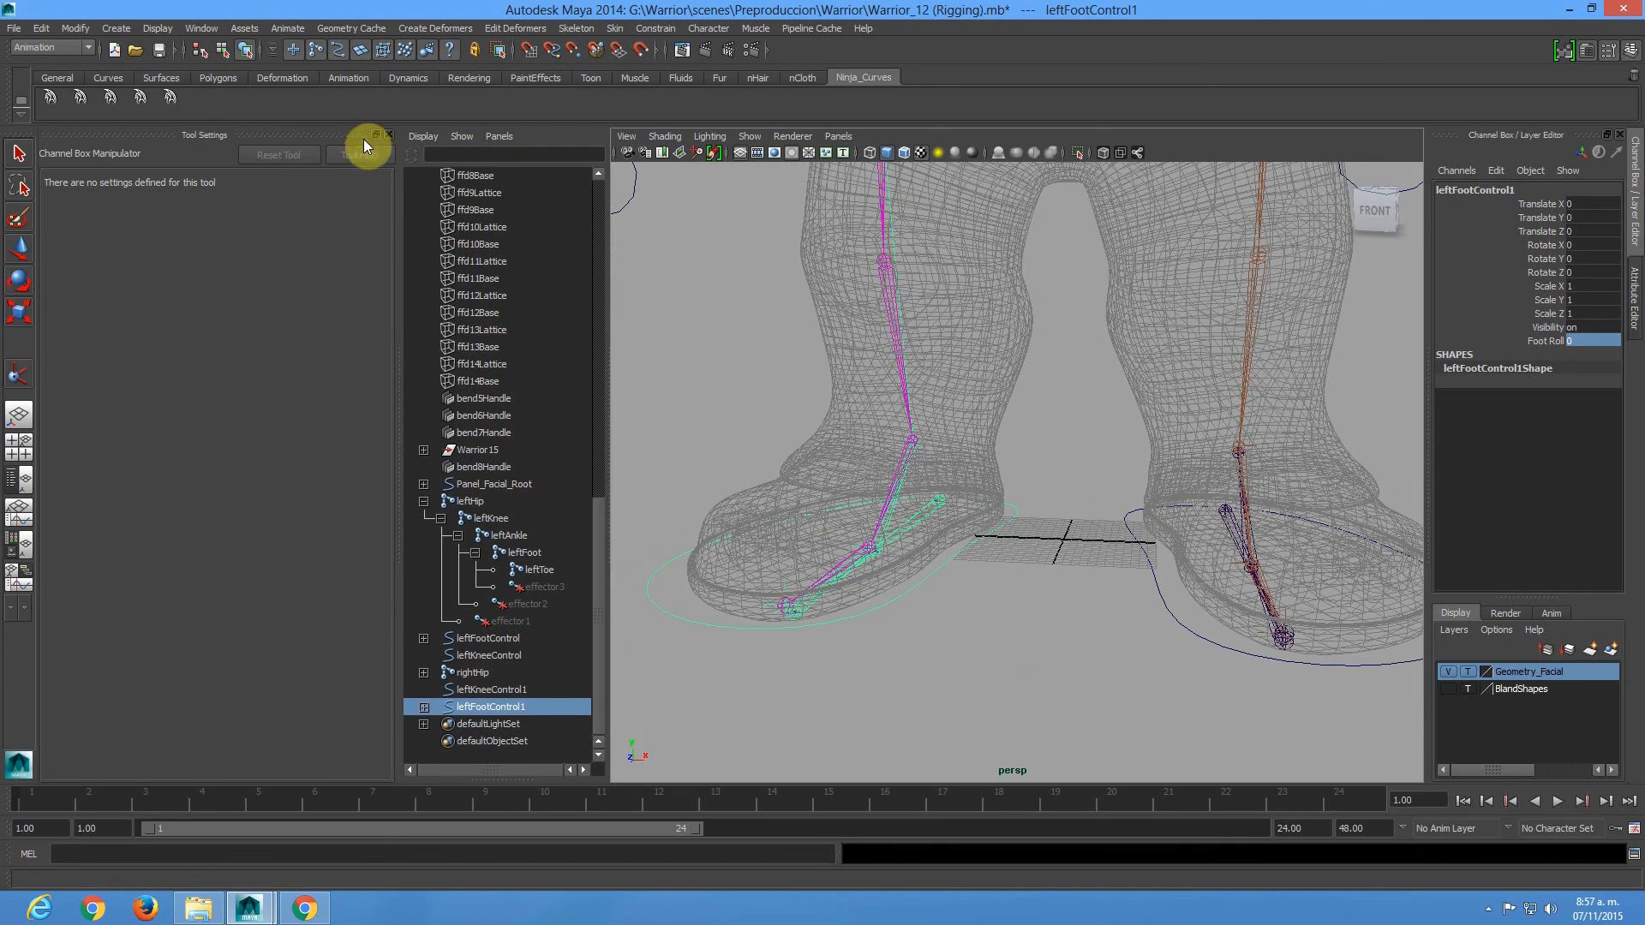
pyautogui.click(390, 135)
pyautogui.keyDown('alt'); pyautogui.moveTo(571, 330); pyautogui.dragTo(590, 383, button='right'); pyautogui.keyUp('alt')
pyautogui.press('space')
pyautogui.keyDown('alt'); pyautogui.moveTo(868, 495); pyautogui.dragTo(627, 525, button='right'); pyautogui.keyUp('alt')
pyautogui.keyDown('alt'); pyautogui.moveTo(628, 525); pyautogui.dragTo(636, 531); pyautogui.keyUp('alt')
# Open Set Driven Key and load leftFootControl1 as the driver with its Foot Roll attribute.
pyautogui.press('w')
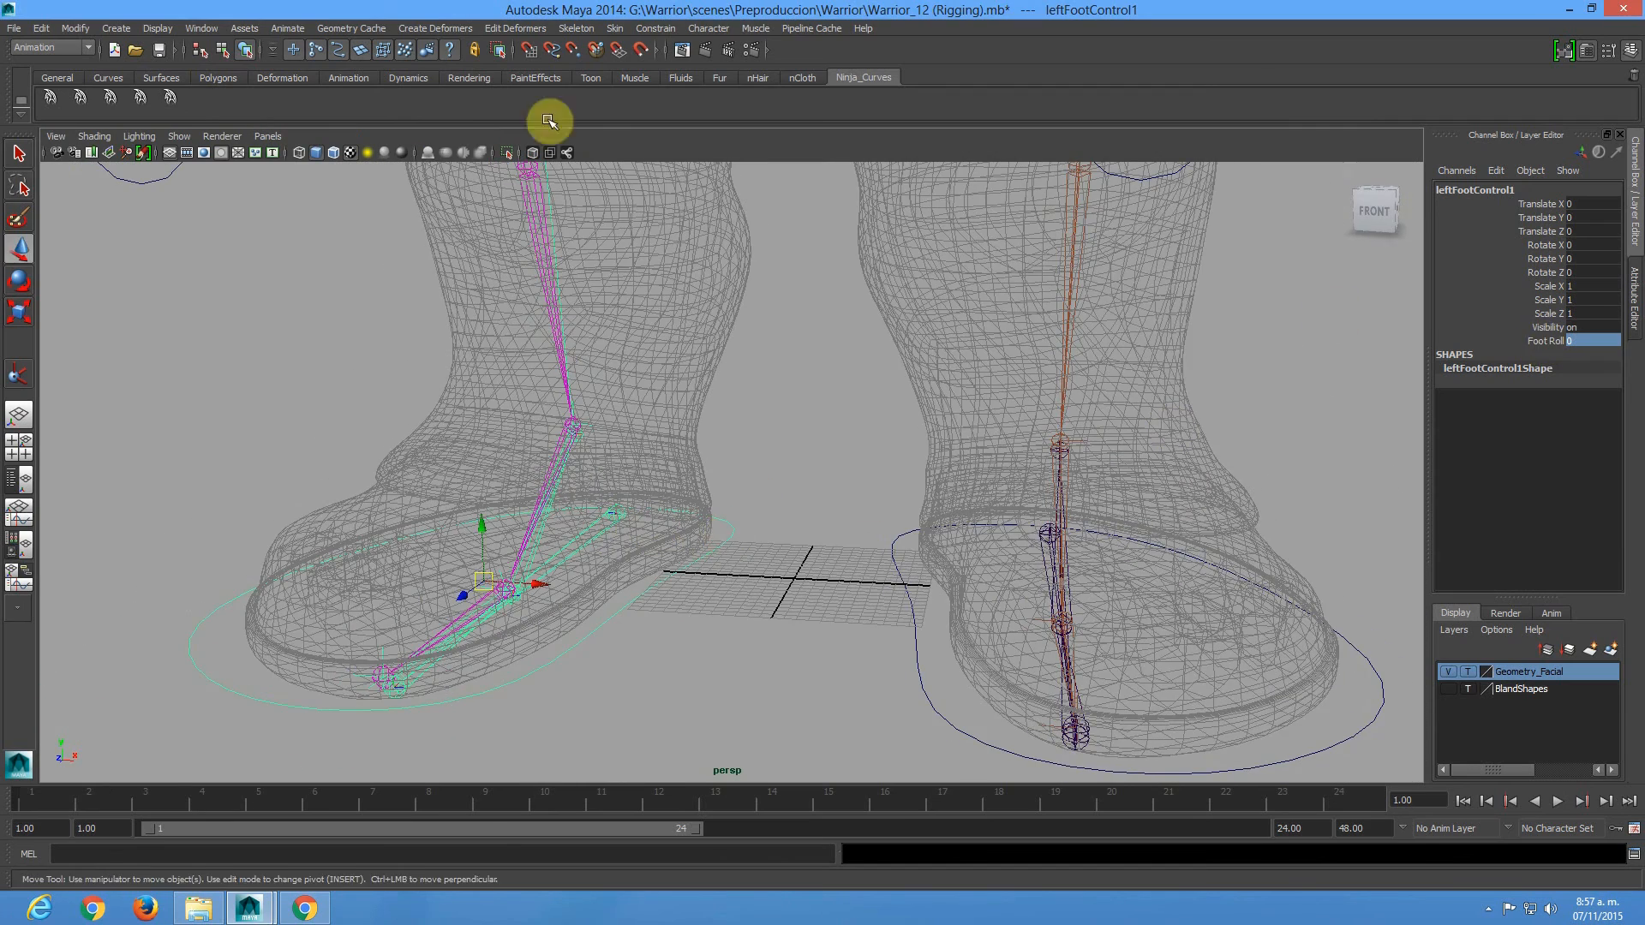
pyautogui.click(287, 28)
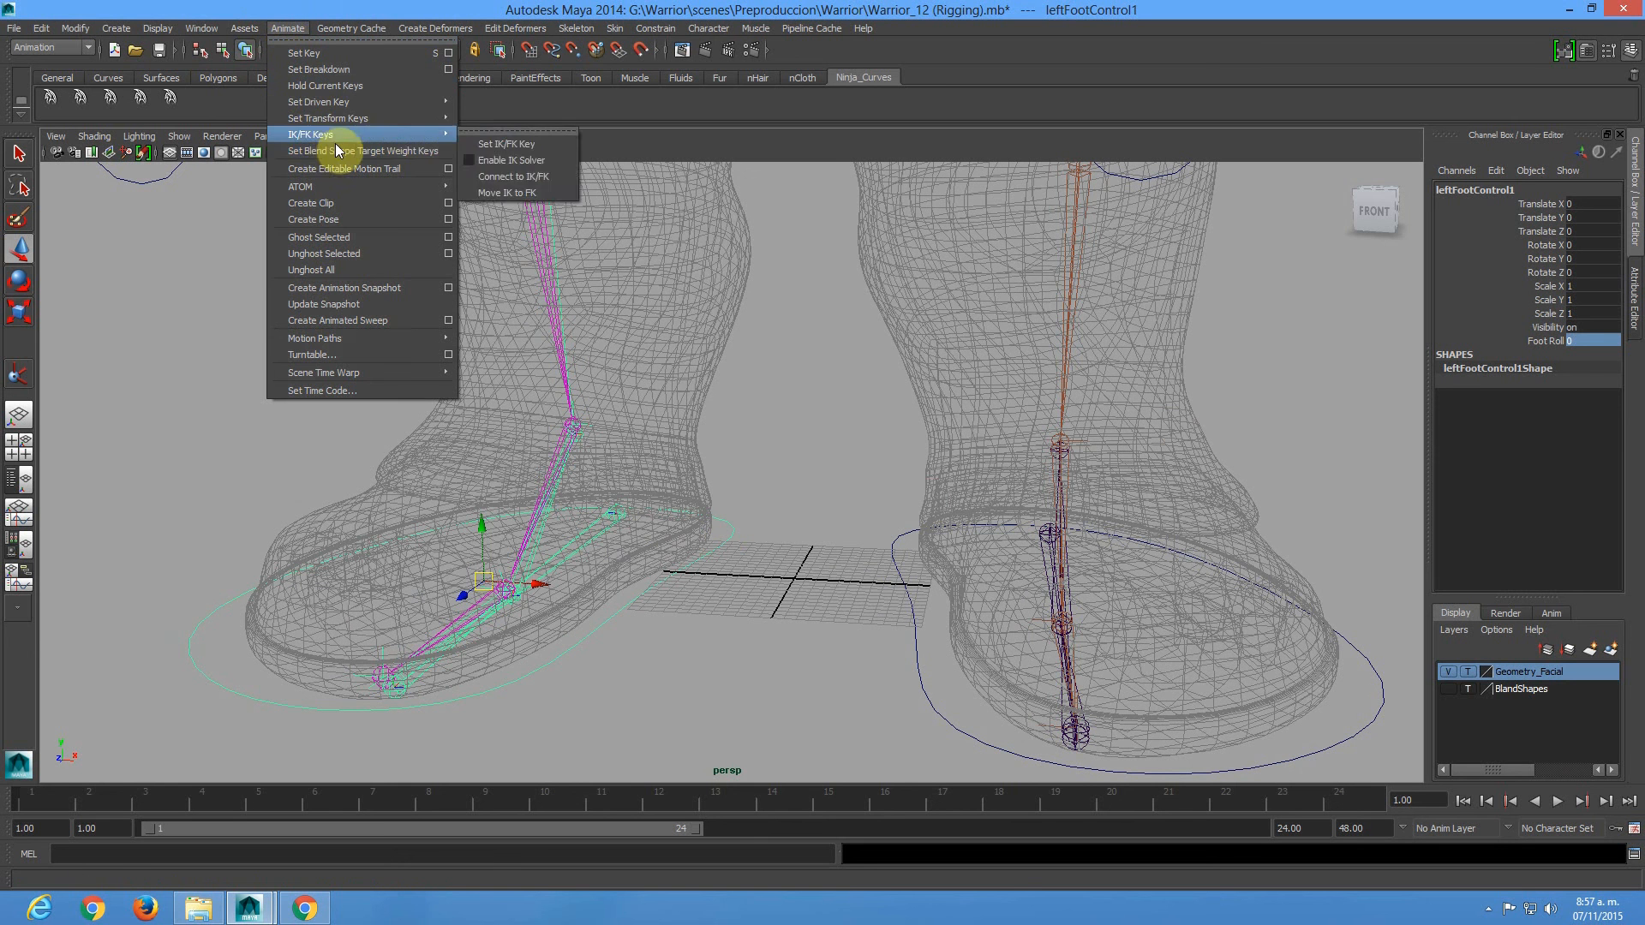
pyautogui.moveTo(335, 101)
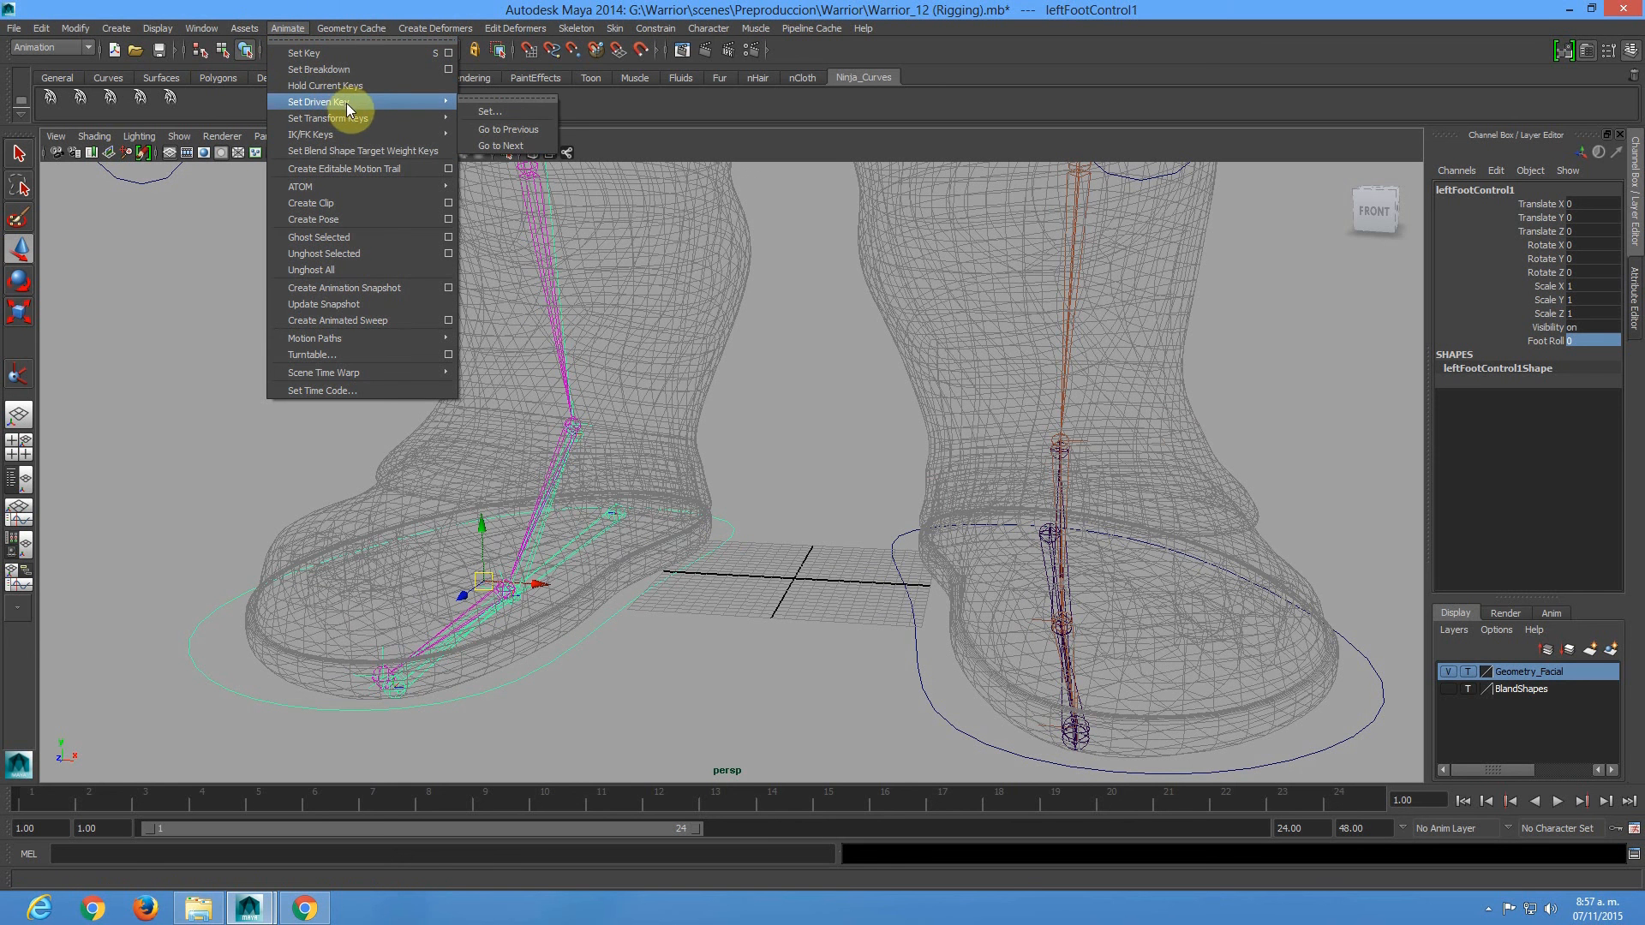
pyautogui.moveTo(397, 107)
pyautogui.click(491, 115)
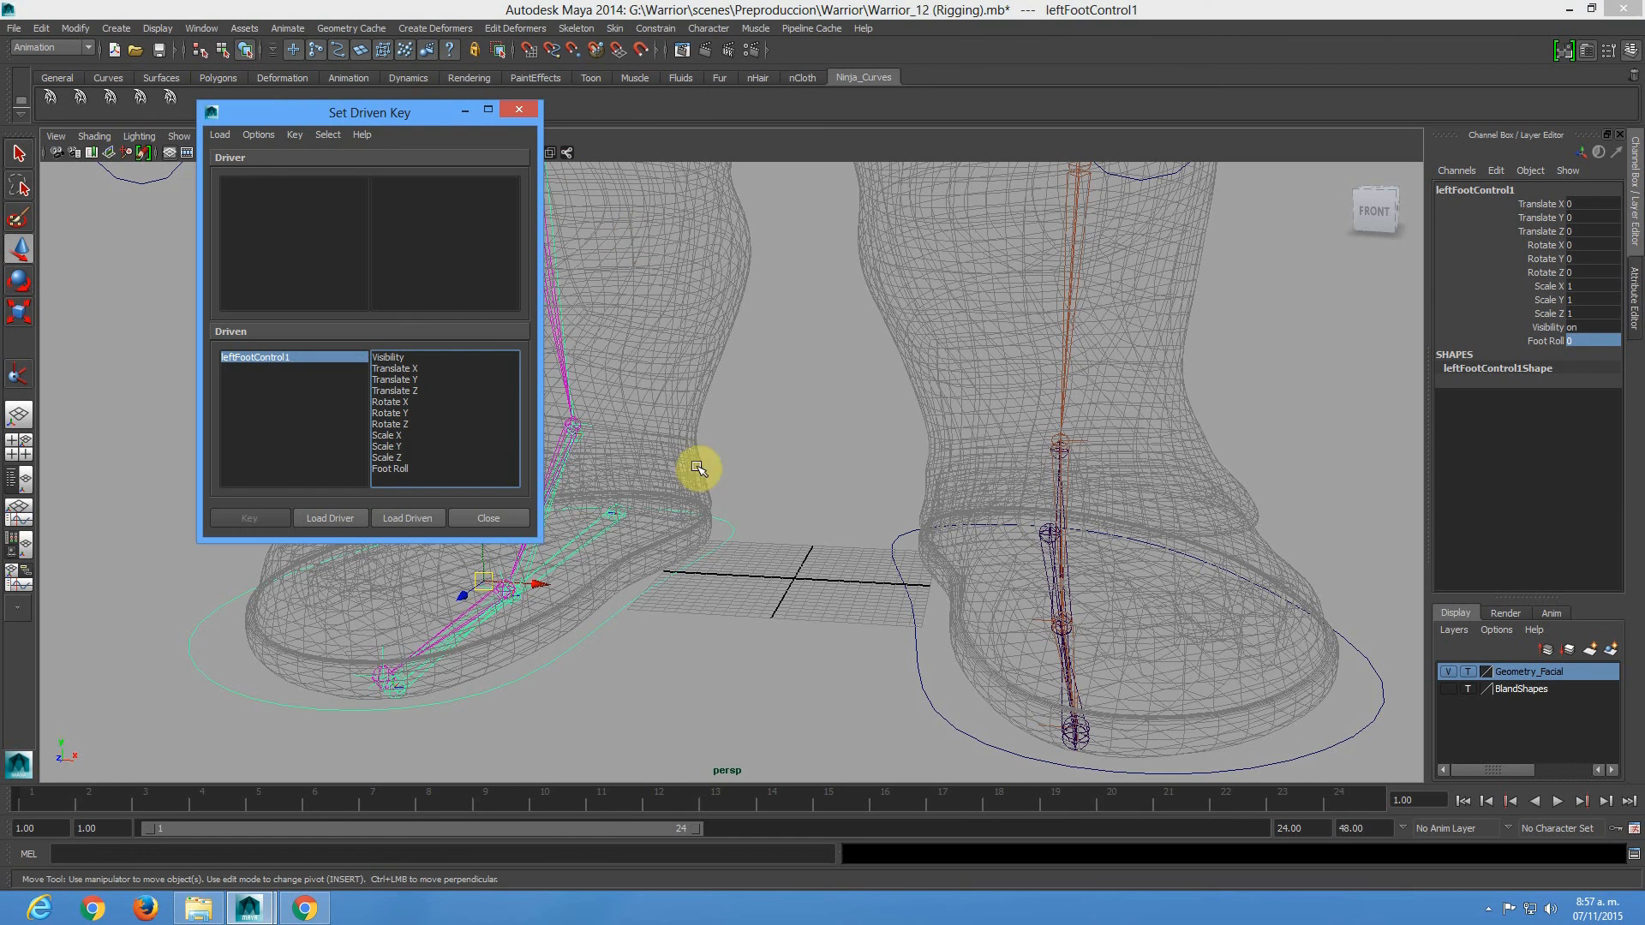
pyautogui.click(343, 518)
pyautogui.click(395, 295)
# Load the right foot's inverse joints rightFootInv, rightToeInv and rightHeelInv as the driven objects.
pyautogui.keyDown('alt'); pyautogui.moveTo(765, 372); pyautogui.dragTo(810, 360, button='middle'); pyautogui.keyUp('alt')
pyautogui.keyDown('alt'); pyautogui.moveTo(752, 418); pyautogui.dragTo(721, 411); pyautogui.keyUp('alt')
pyautogui.keyDown('alt'); pyautogui.moveTo(754, 408); pyautogui.dragTo(826, 385, button='middle'); pyautogui.keyUp('alt')
pyautogui.keyDown('alt'); pyautogui.moveTo(837, 486); pyautogui.dragTo(797, 448, button='right'); pyautogui.keyUp('alt')
pyautogui.click(796, 444)
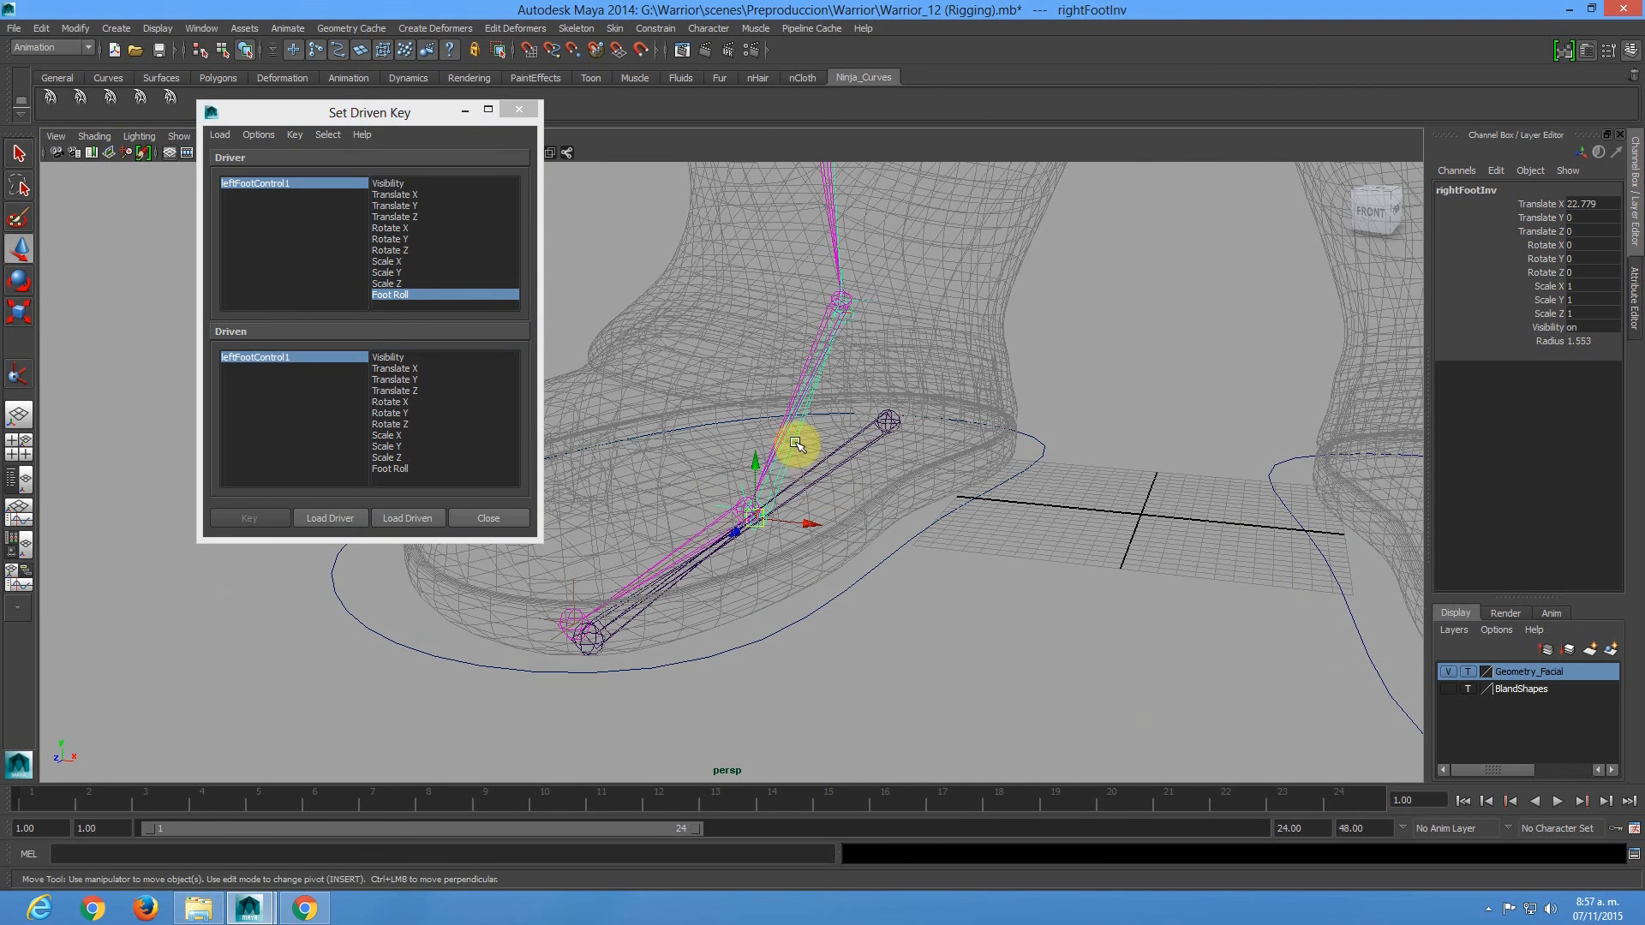
pyautogui.click(592, 653)
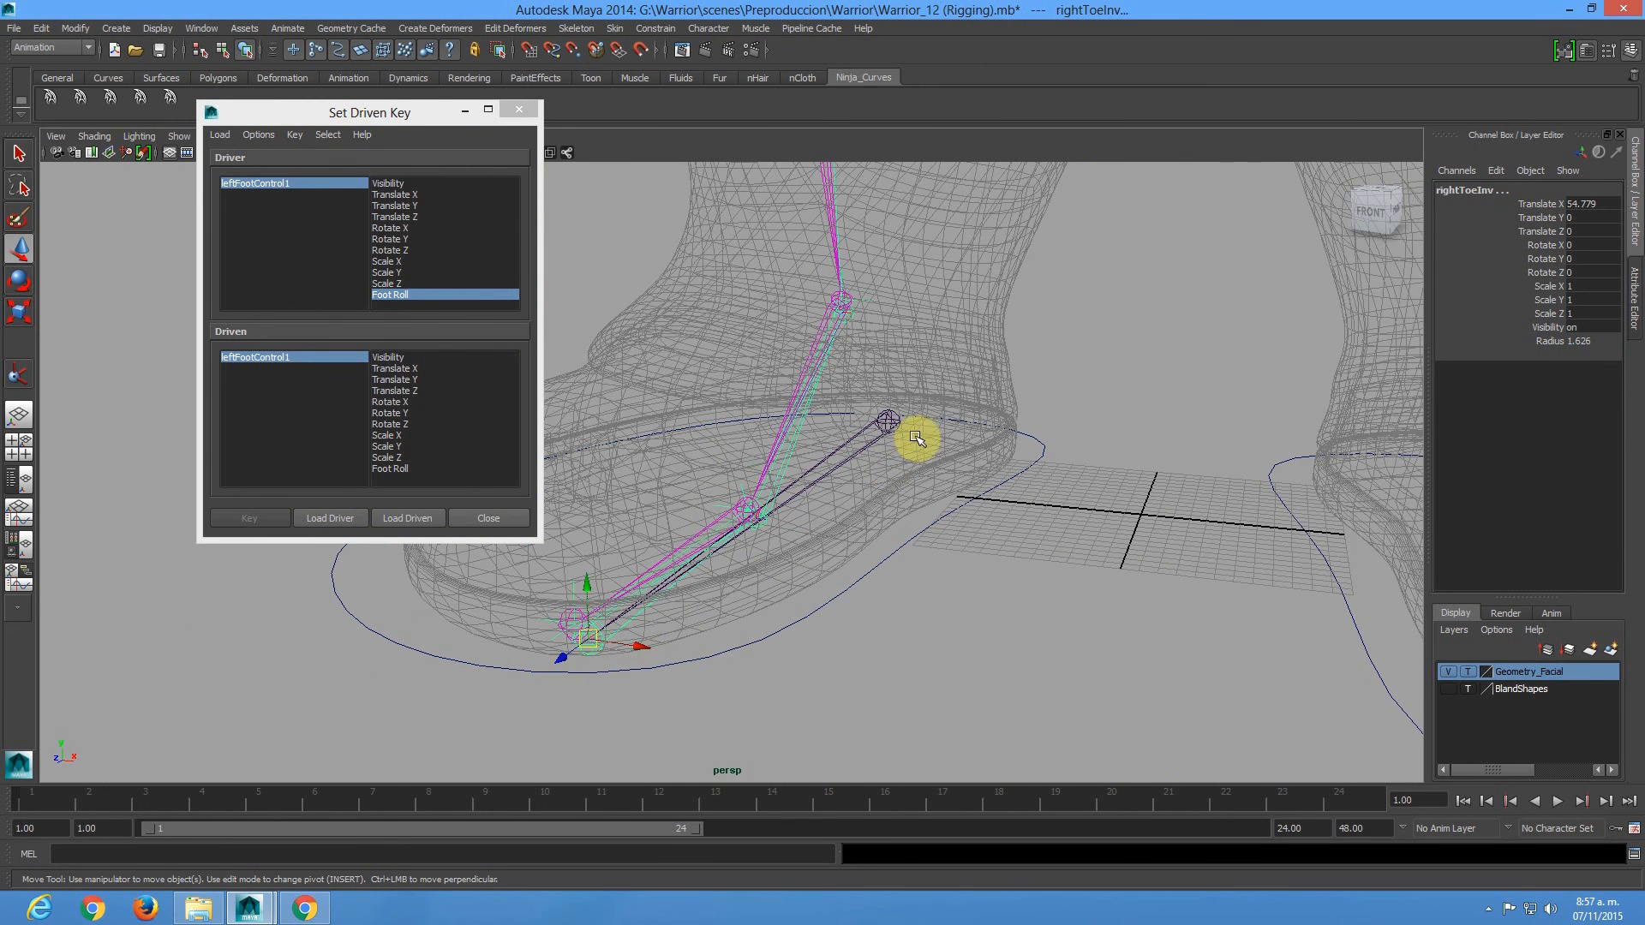
pyautogui.click(889, 424)
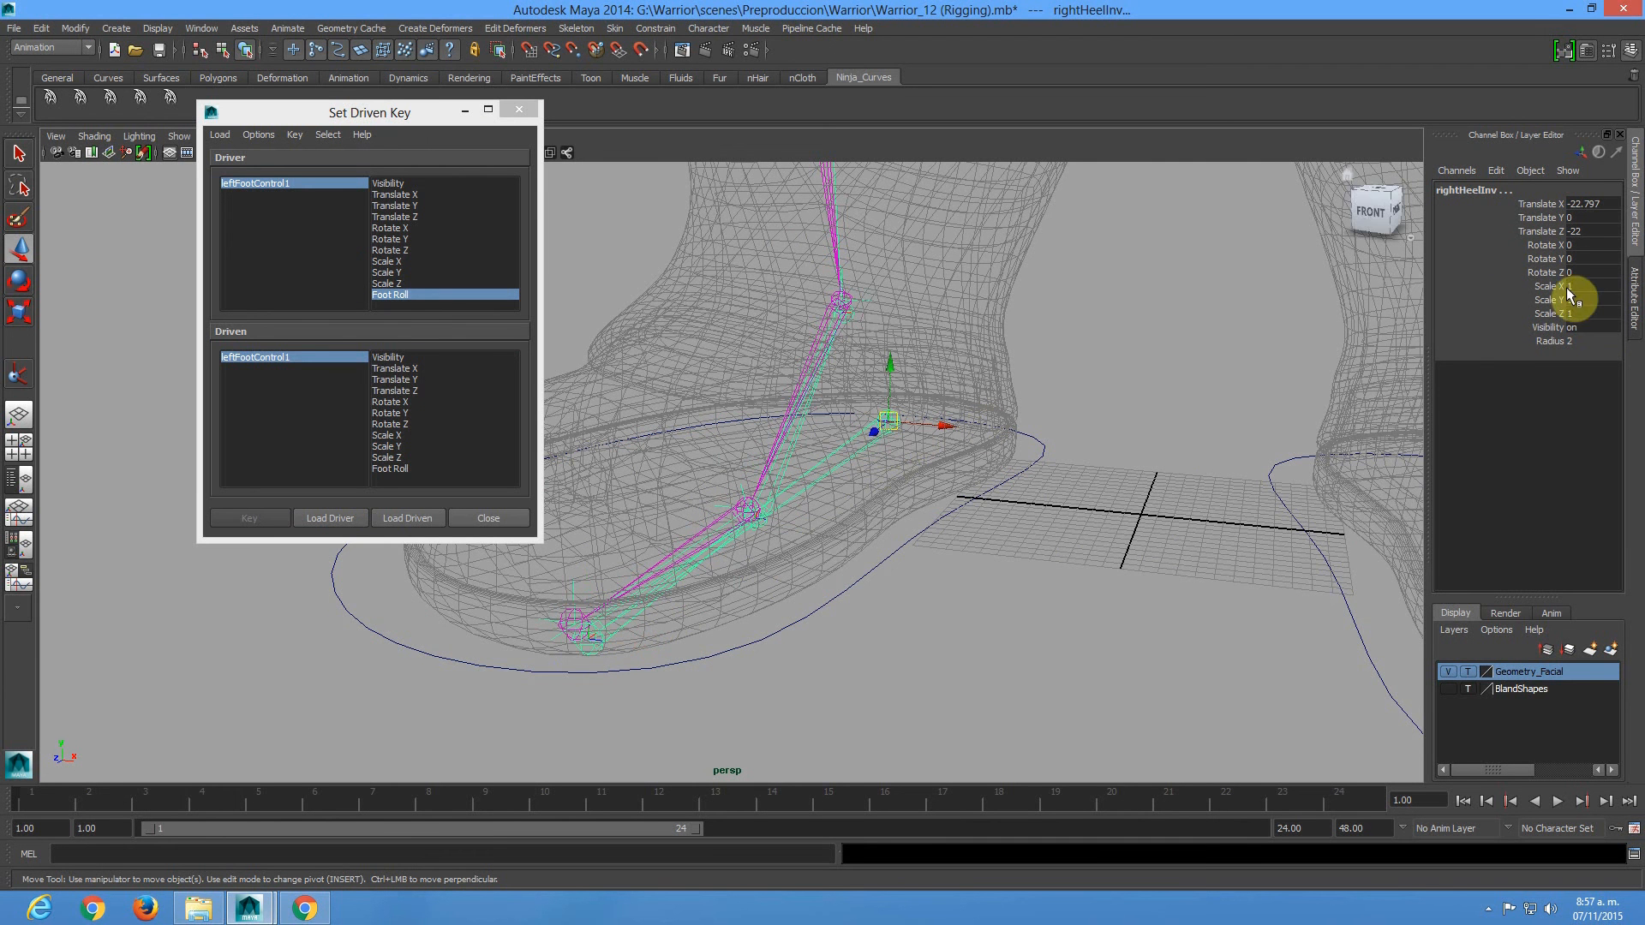
pyautogui.click(402, 521)
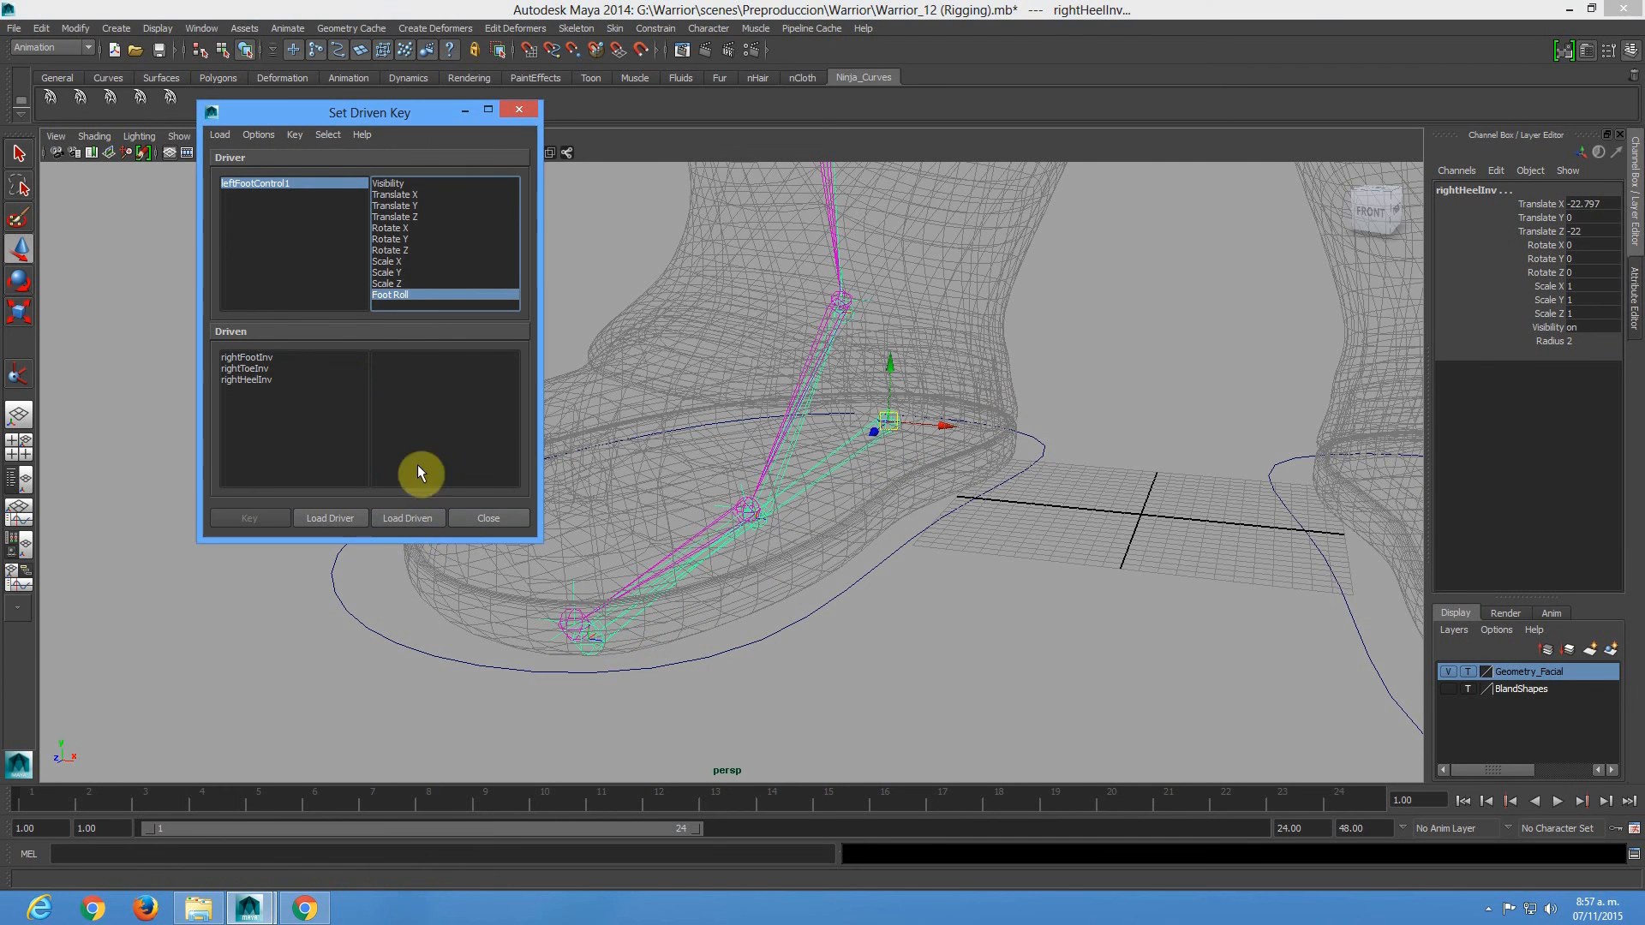
# Test rotating rightHeelInv about its Z axis, and undo the rotation.
pyautogui.keyDown('alt'); pyautogui.moveTo(918, 448); pyautogui.dragTo(885, 386); pyautogui.keyUp('alt')
pyautogui.press('e')
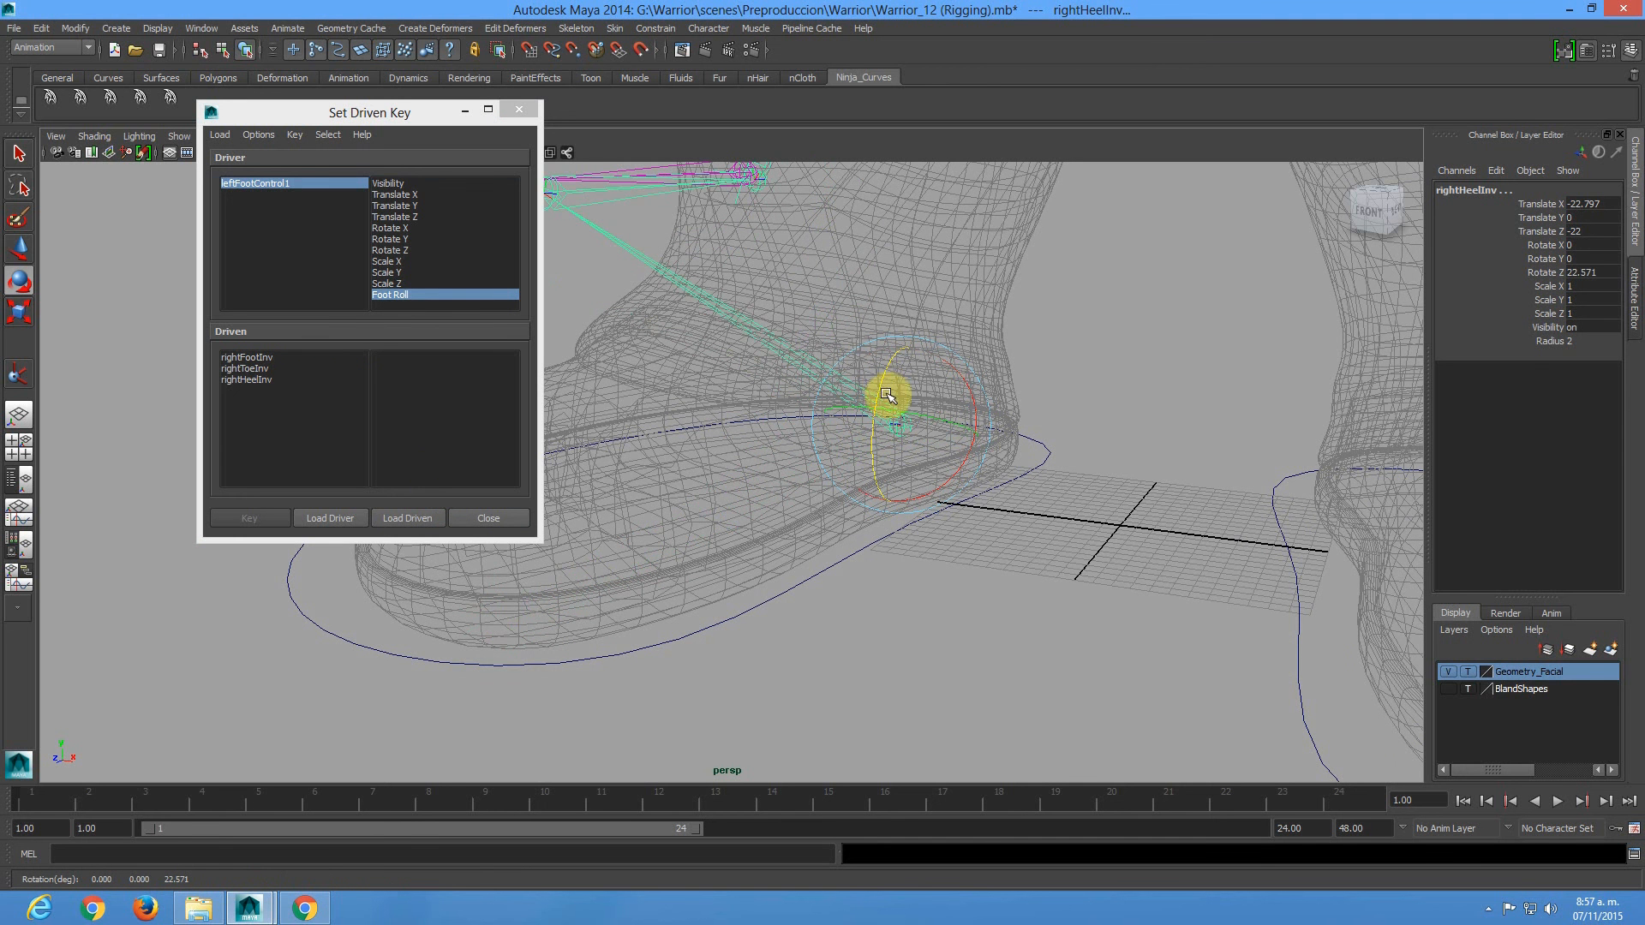
pyautogui.hotkey('ctrl', 'z')
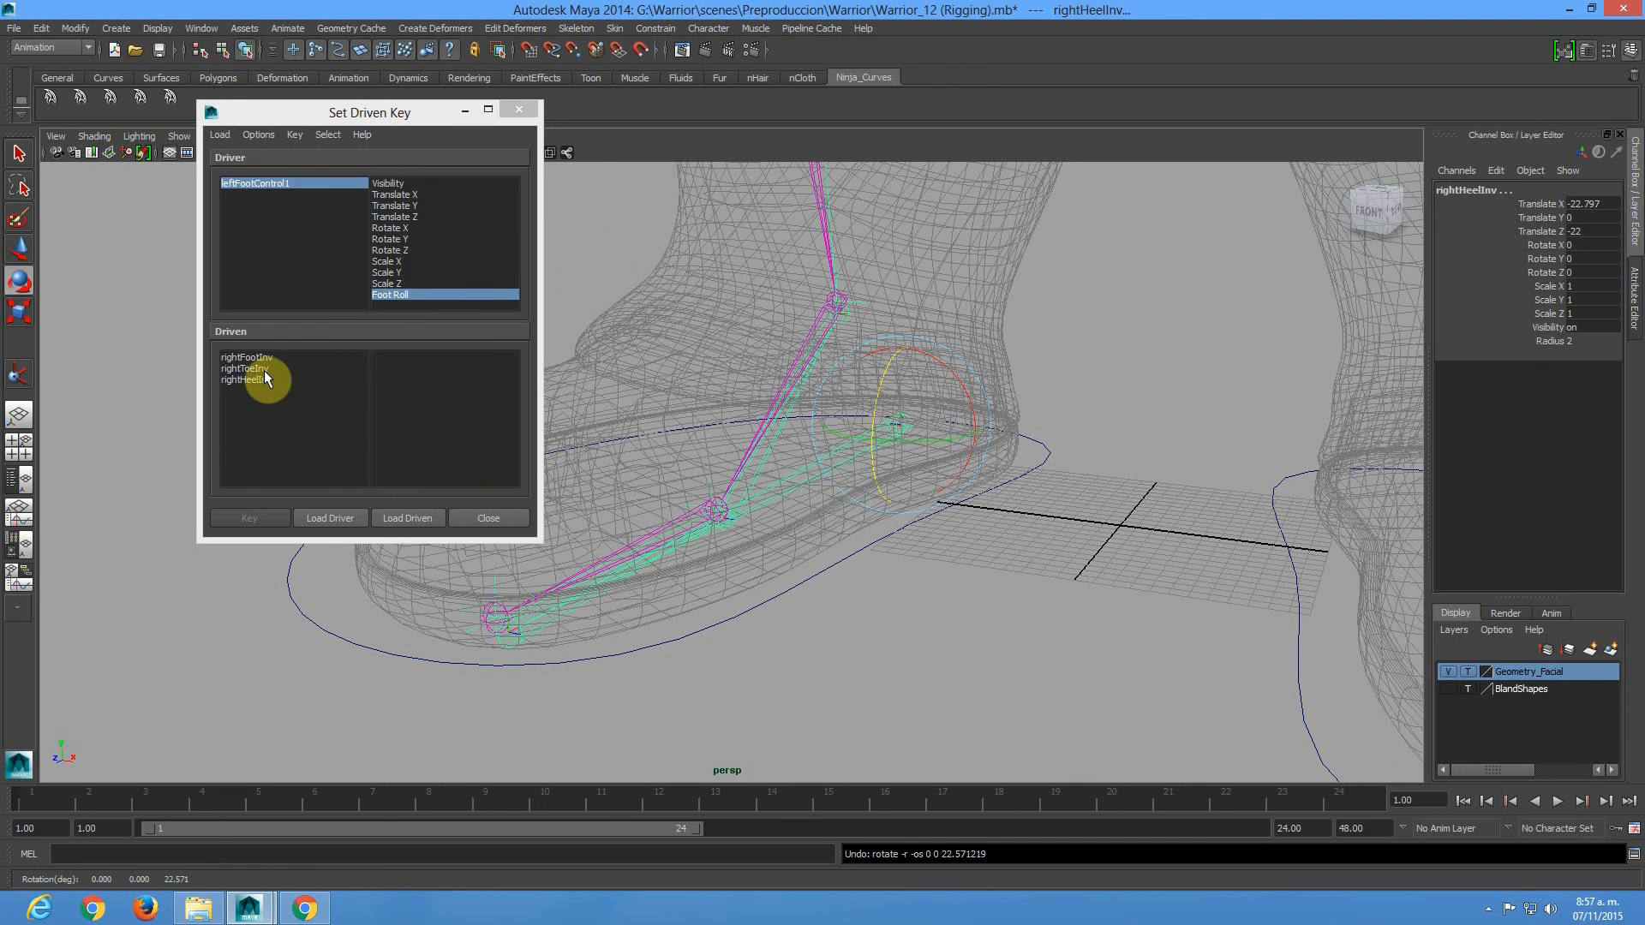
# Key Rotate Z of all three driven right foot joints against leftFootControl1's Foot Roll at 0.
pyautogui.moveTo(264, 358); pyautogui.dragTo(255, 381)
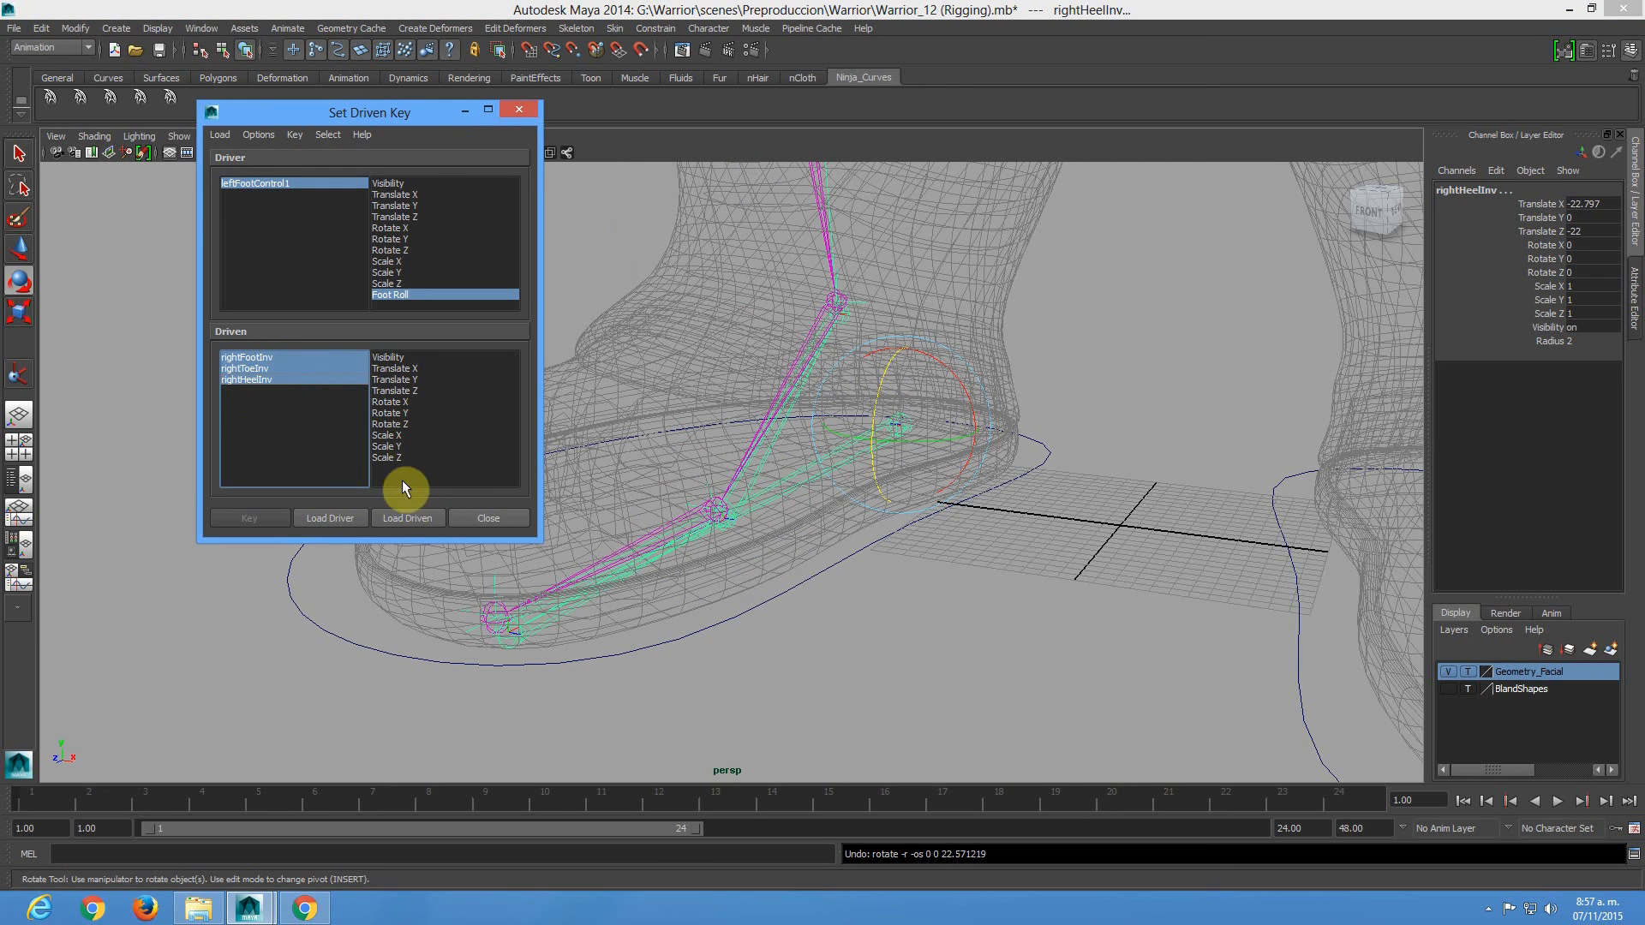
pyautogui.click(400, 423)
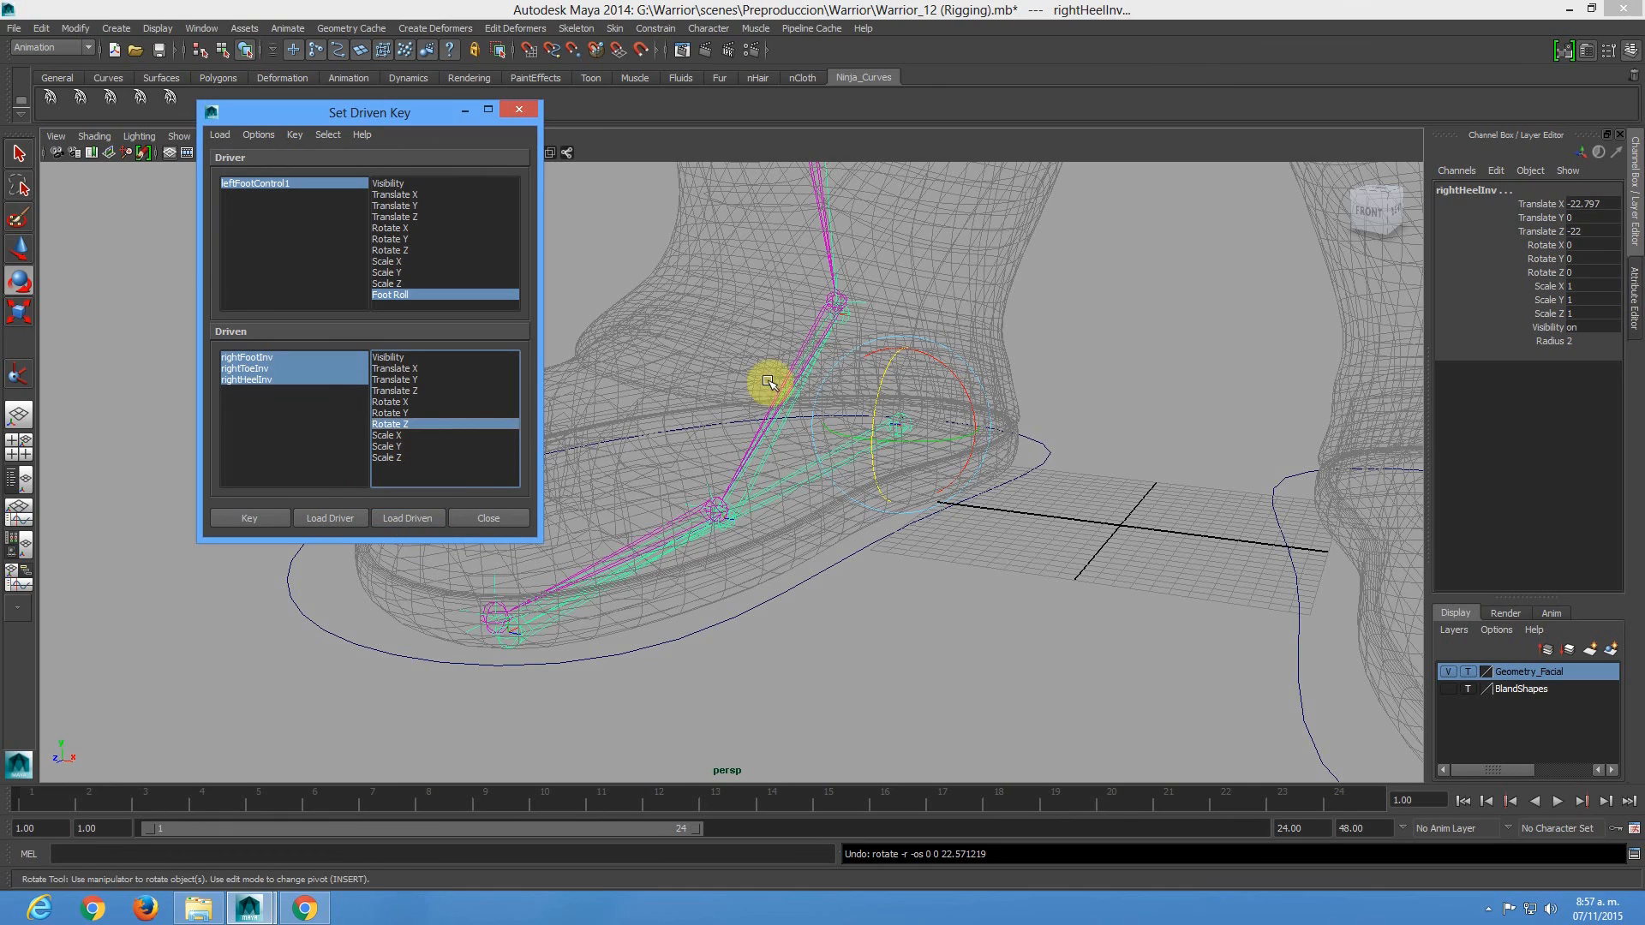
pyautogui.moveTo(1002, 462)
pyautogui.keyDown('alt'); pyautogui.mouseDown()
pyautogui.moveTo(977, 448)
pyautogui.moveTo(971, 464)
pyautogui.moveTo(999, 477)
pyautogui.mouseUp(); pyautogui.keyUp('alt')
pyautogui.keyDown('alt'); pyautogui.moveTo(999, 477); pyautogui.dragTo(866, 422, button='right'); pyautogui.keyUp('alt')
pyautogui.keyDown('alt'); pyautogui.moveTo(866, 422); pyautogui.dragTo(997, 488, button='middle'); pyautogui.keyUp('alt')
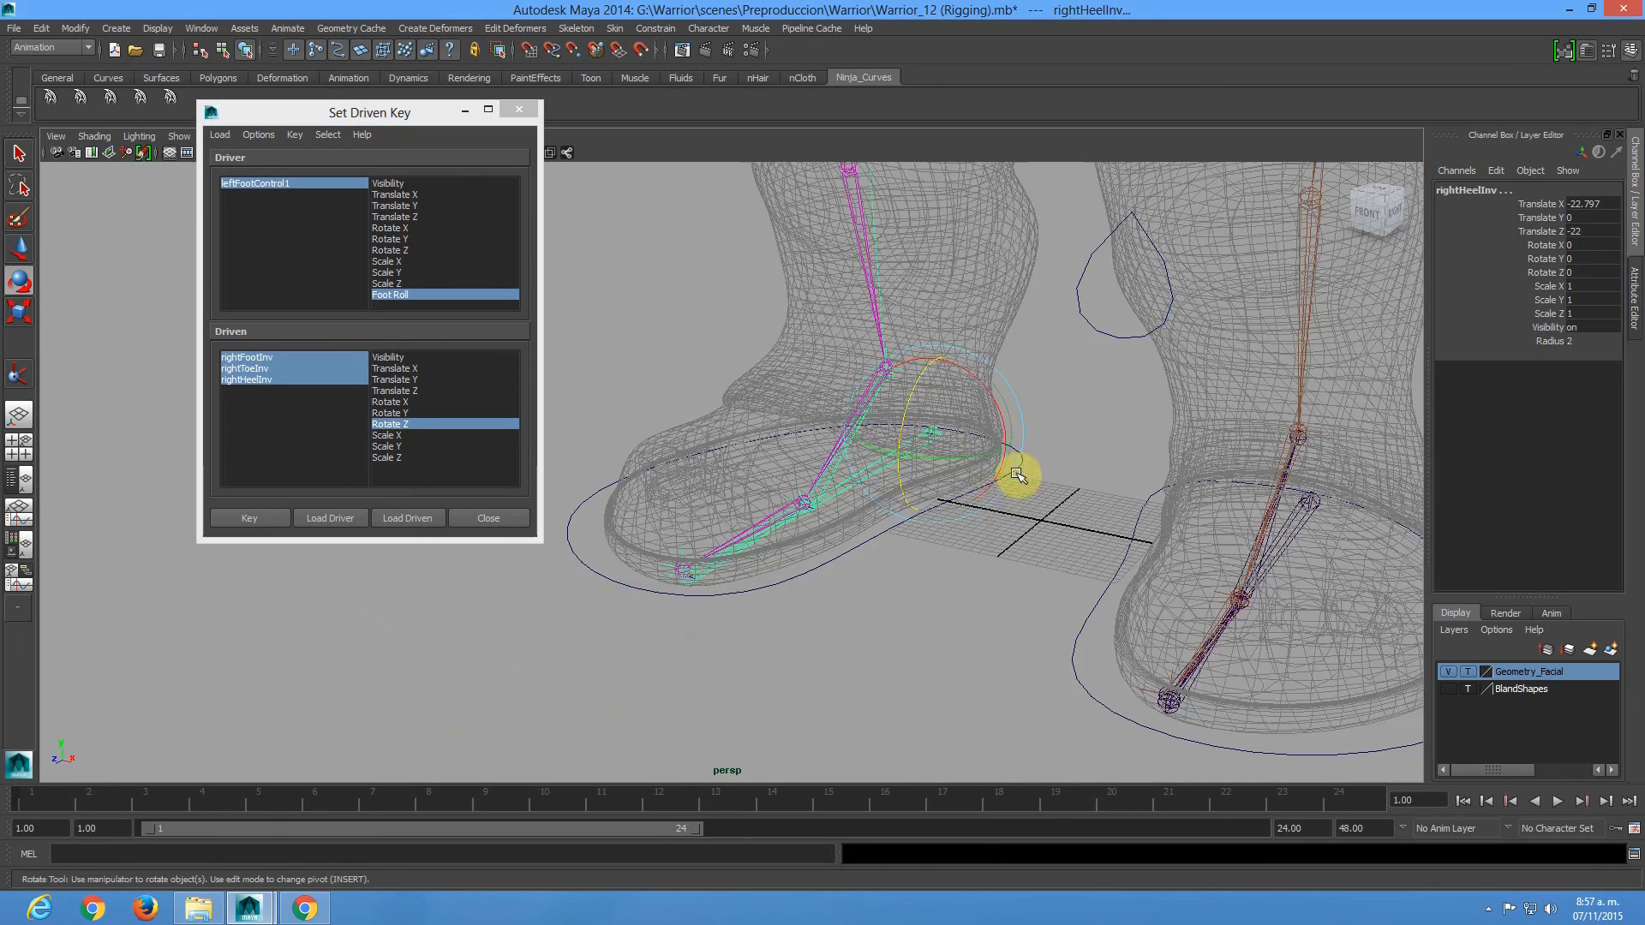
pyautogui.click(831, 572)
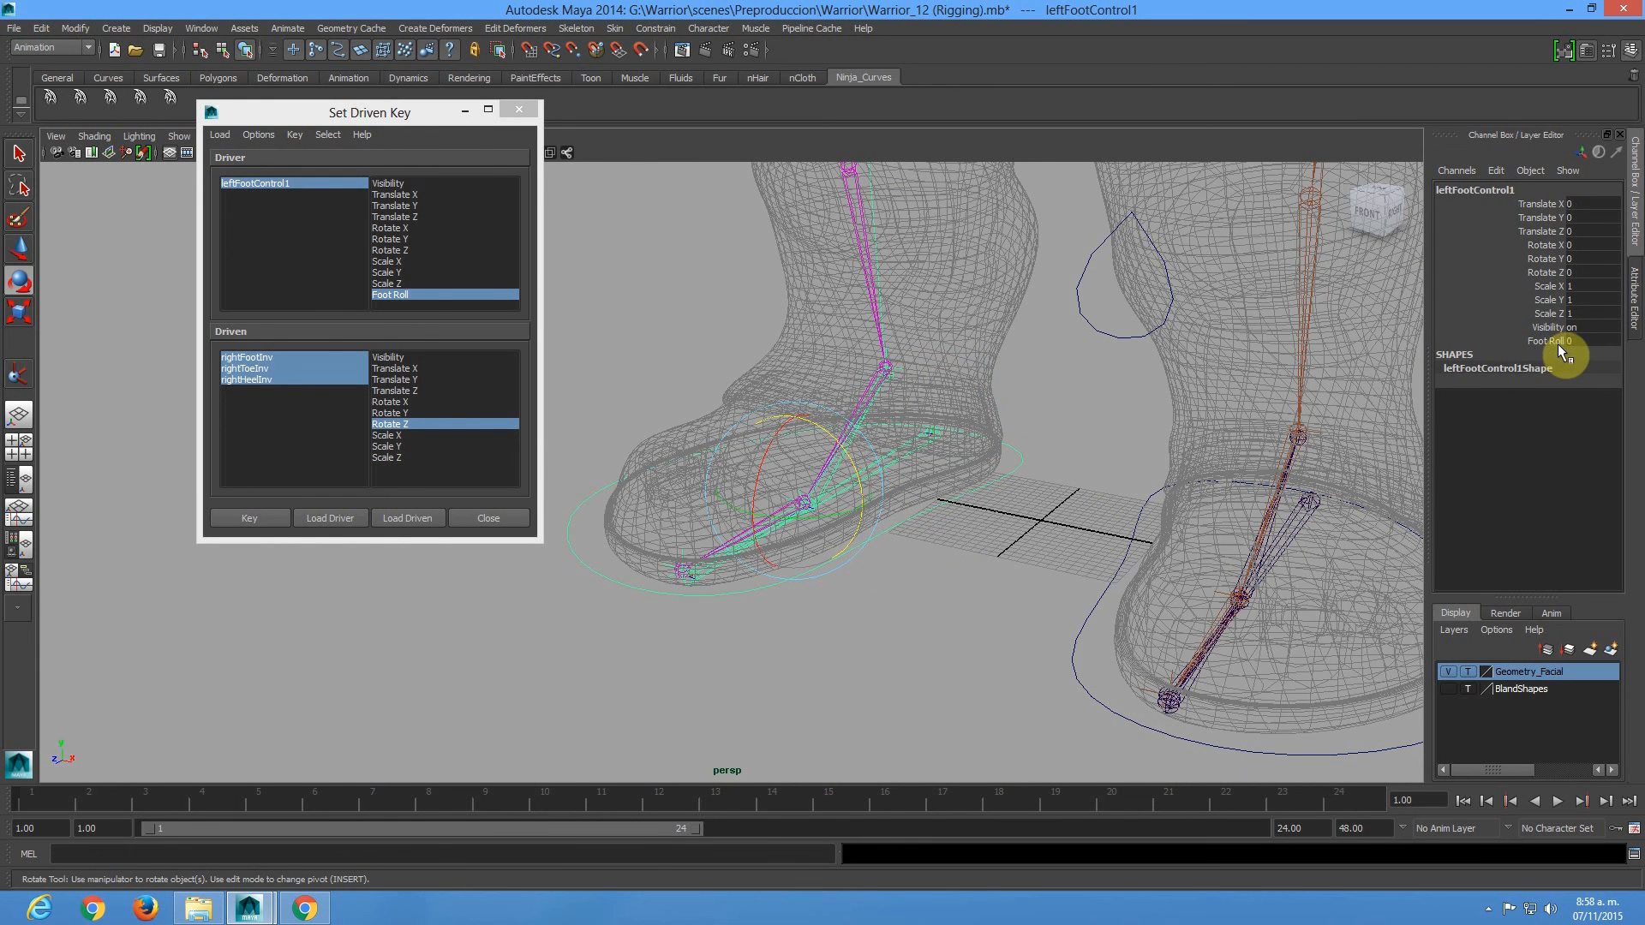
pyautogui.click(249, 517)
# Set Foot Roll to -5 on both foot controls and check leftHeelInv's Rotate Z as the reference.
pyautogui.keyDown('alt'); pyautogui.moveTo(1113, 496); pyautogui.dragTo(867, 420, button='middle'); pyautogui.keyUp('alt')
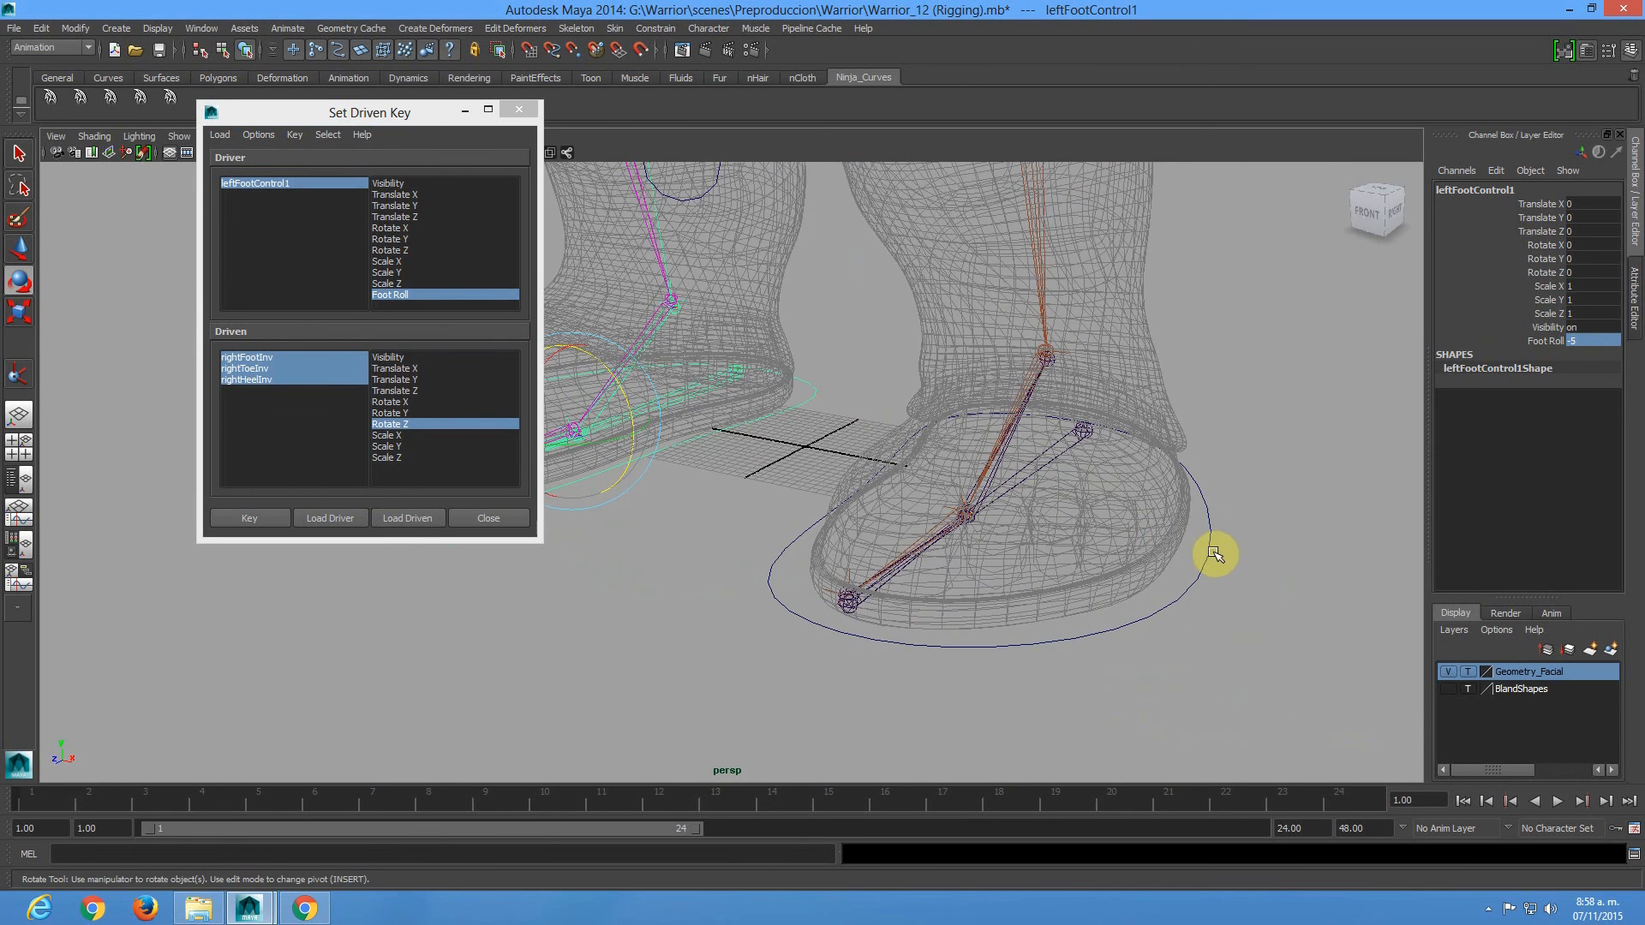
pyautogui.click(1198, 582)
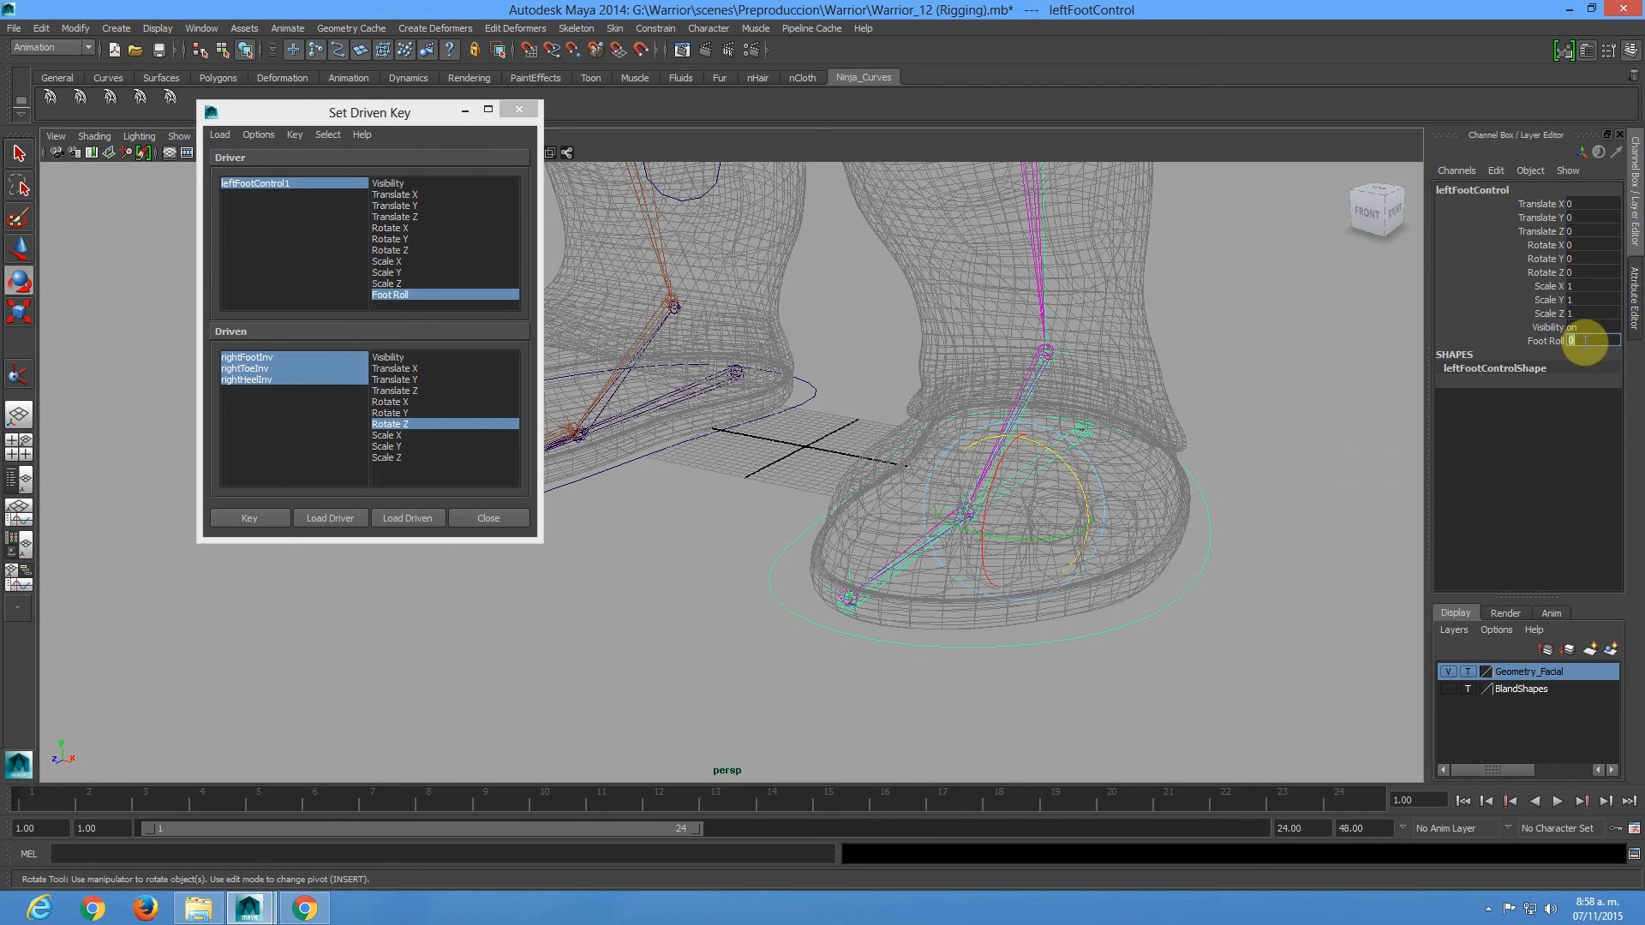
pyautogui.press('Return')
pyautogui.keyDown('alt'); pyautogui.moveTo(1219, 379); pyautogui.dragTo(974, 446); pyautogui.keyUp('alt')
pyautogui.click(961, 454)
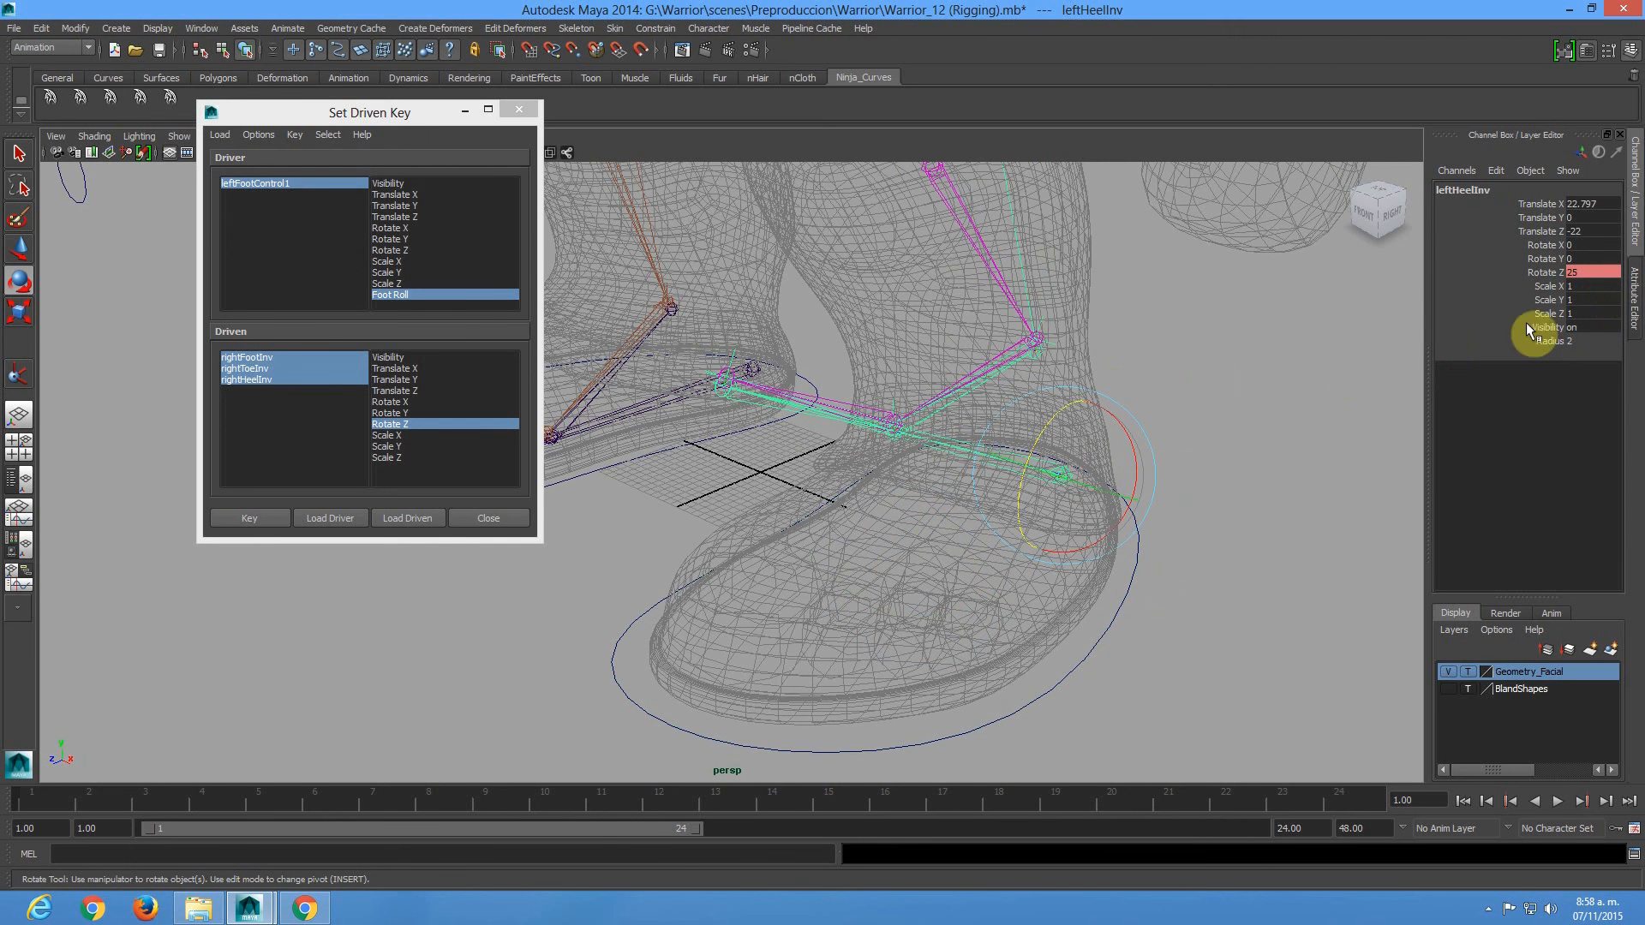
# Set rightHeelInv's Rotate Z to 25 and key the driven joints for Foot Roll -5.
pyautogui.keyDown('alt'); pyautogui.moveTo(809, 435); pyautogui.dragTo(925, 345); pyautogui.keyUp('alt')
pyautogui.click(917, 407)
pyautogui.press('Return')
pyautogui.keyDown('alt'); pyautogui.moveTo(888, 411); pyautogui.dragTo(644, 548); pyautogui.keyUp('alt')
pyautogui.click(644, 546)
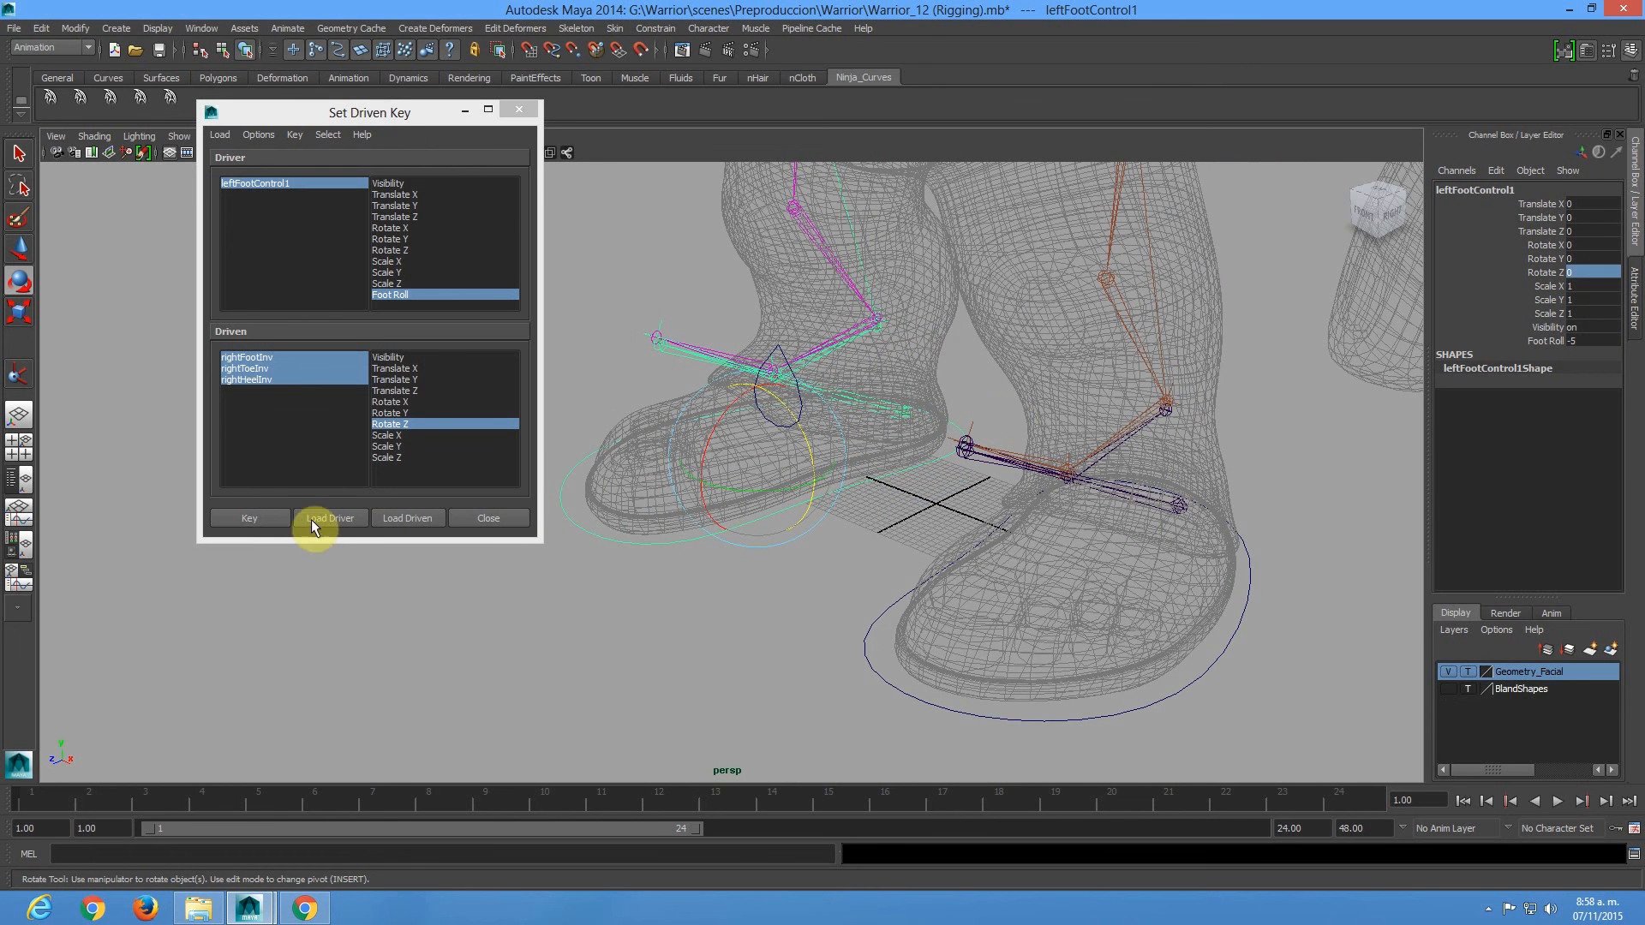
pyautogui.click(249, 517)
# Set Foot Roll to 5 on leftFootControl and on leftFootControl1.
pyautogui.keyDown('alt'); pyautogui.moveTo(991, 570); pyautogui.dragTo(1219, 577); pyautogui.keyUp('alt')
pyautogui.click(1233, 612)
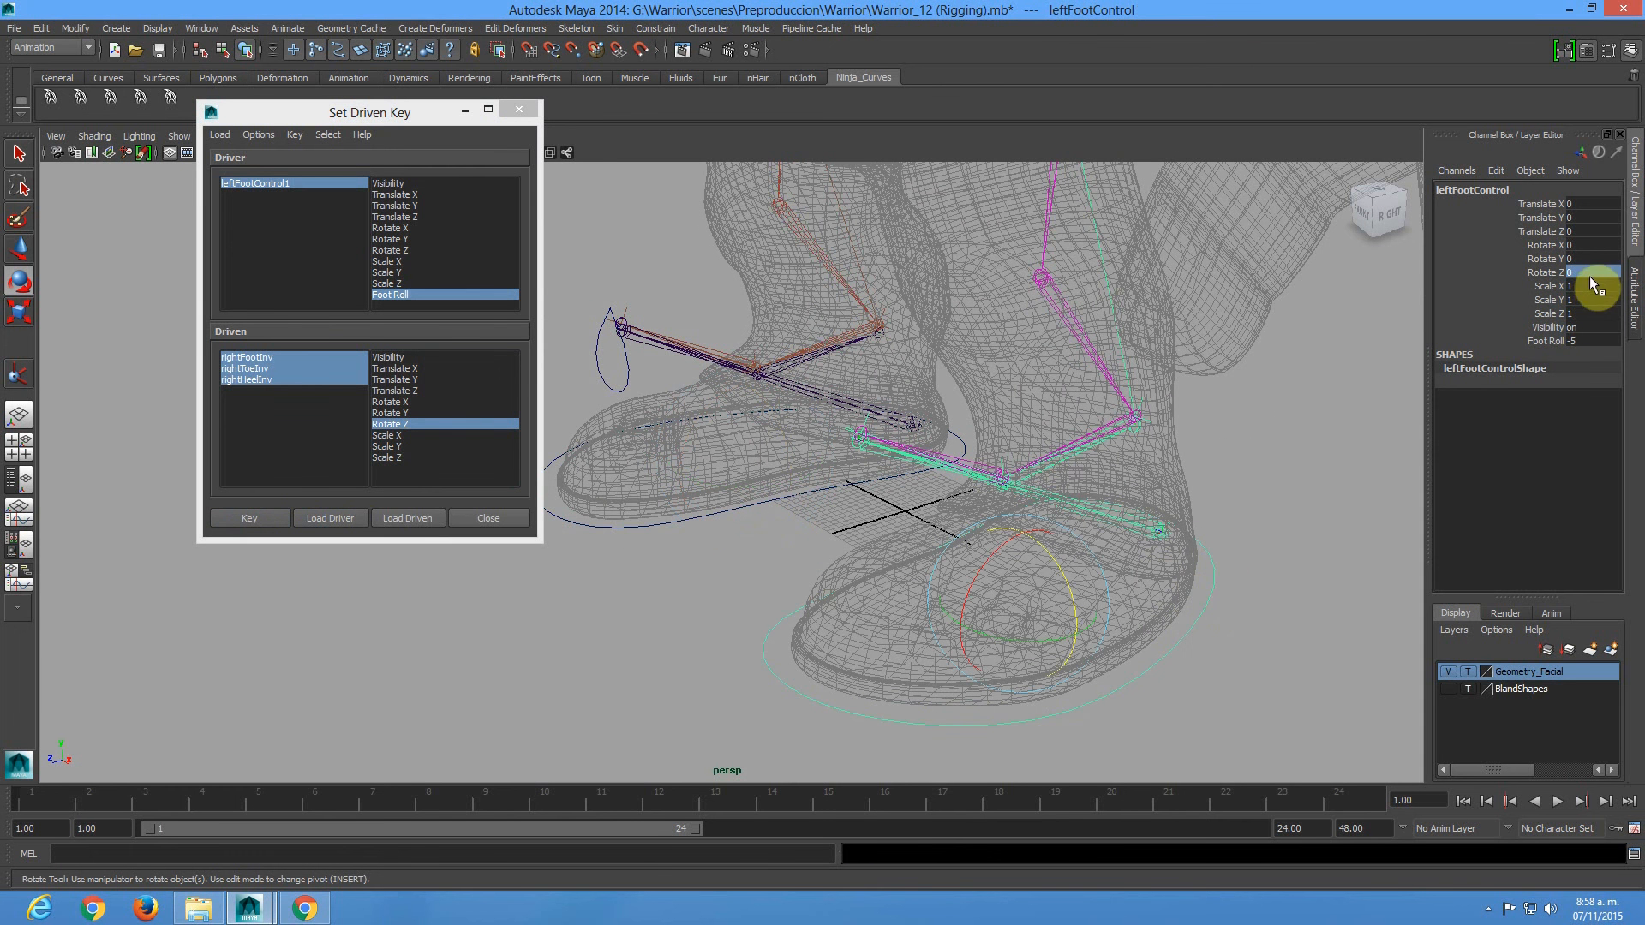
pyautogui.doubleClick(1590, 340)
pyautogui.write('5')
pyautogui.press('Return')
pyautogui.keyDown('alt'); pyautogui.moveTo(1031, 565); pyautogui.dragTo(837, 470); pyautogui.keyUp('alt')
pyautogui.click(929, 466)
pyautogui.doubleClick(1578, 341)
pyautogui.write('5')
pyautogui.press('Return')
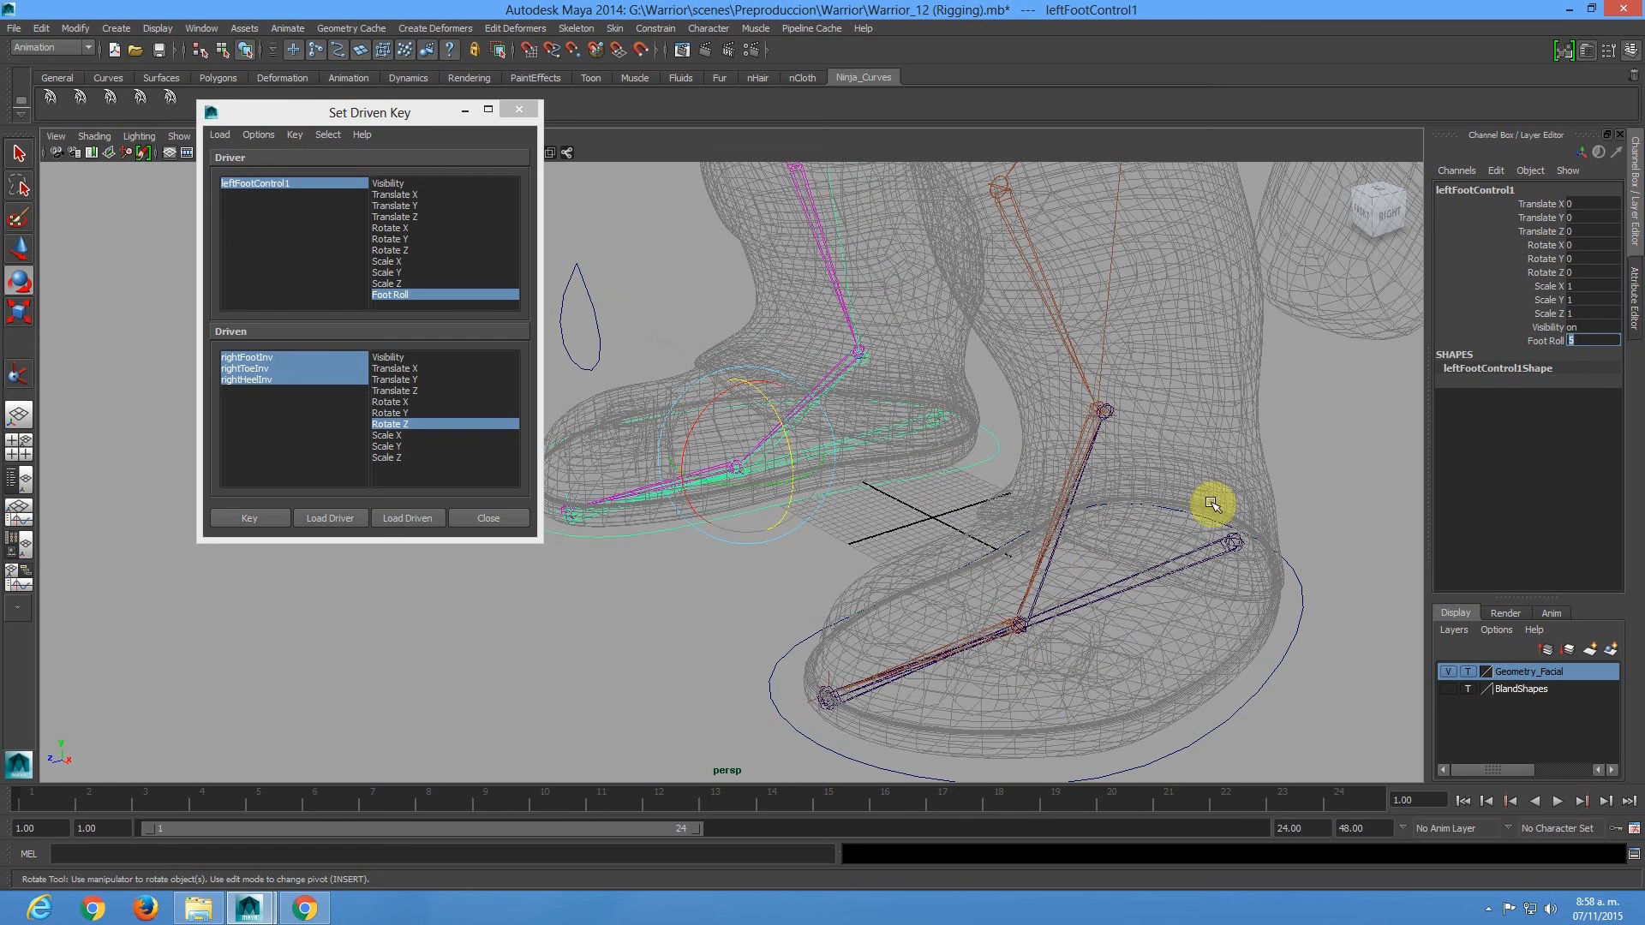
# Set rightFootInv's Rotate Z to 35 to match leftFootInv, and key the driven joints for Foot Roll 5.
pyautogui.click(1039, 592)
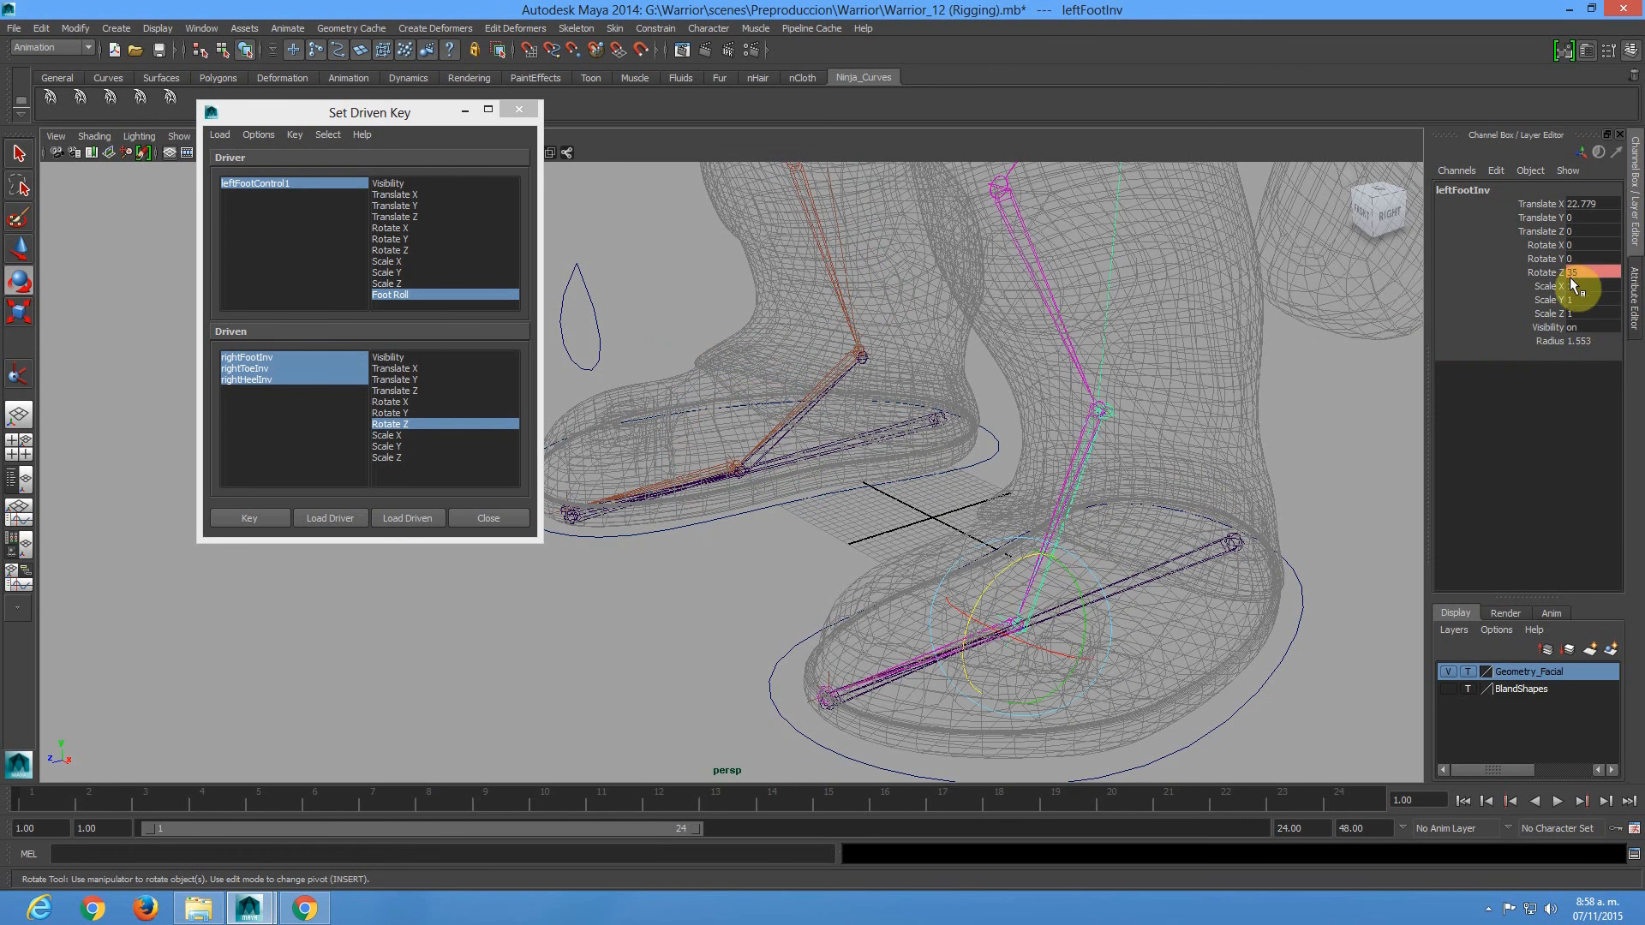
pyautogui.click(782, 433)
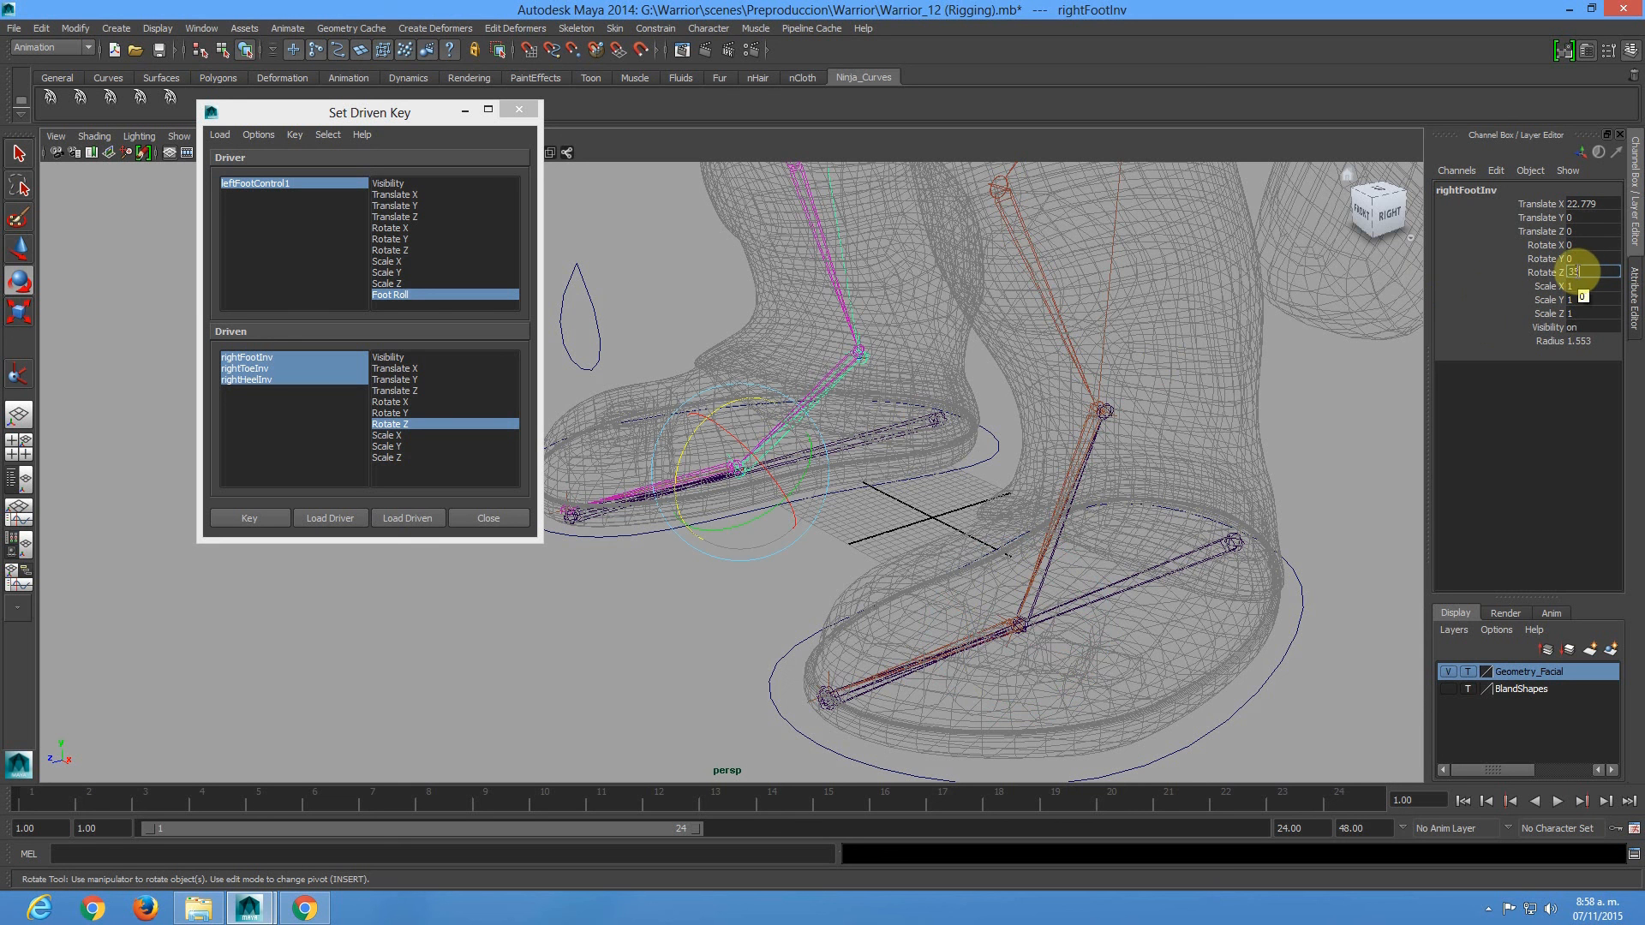
pyautogui.press('Return')
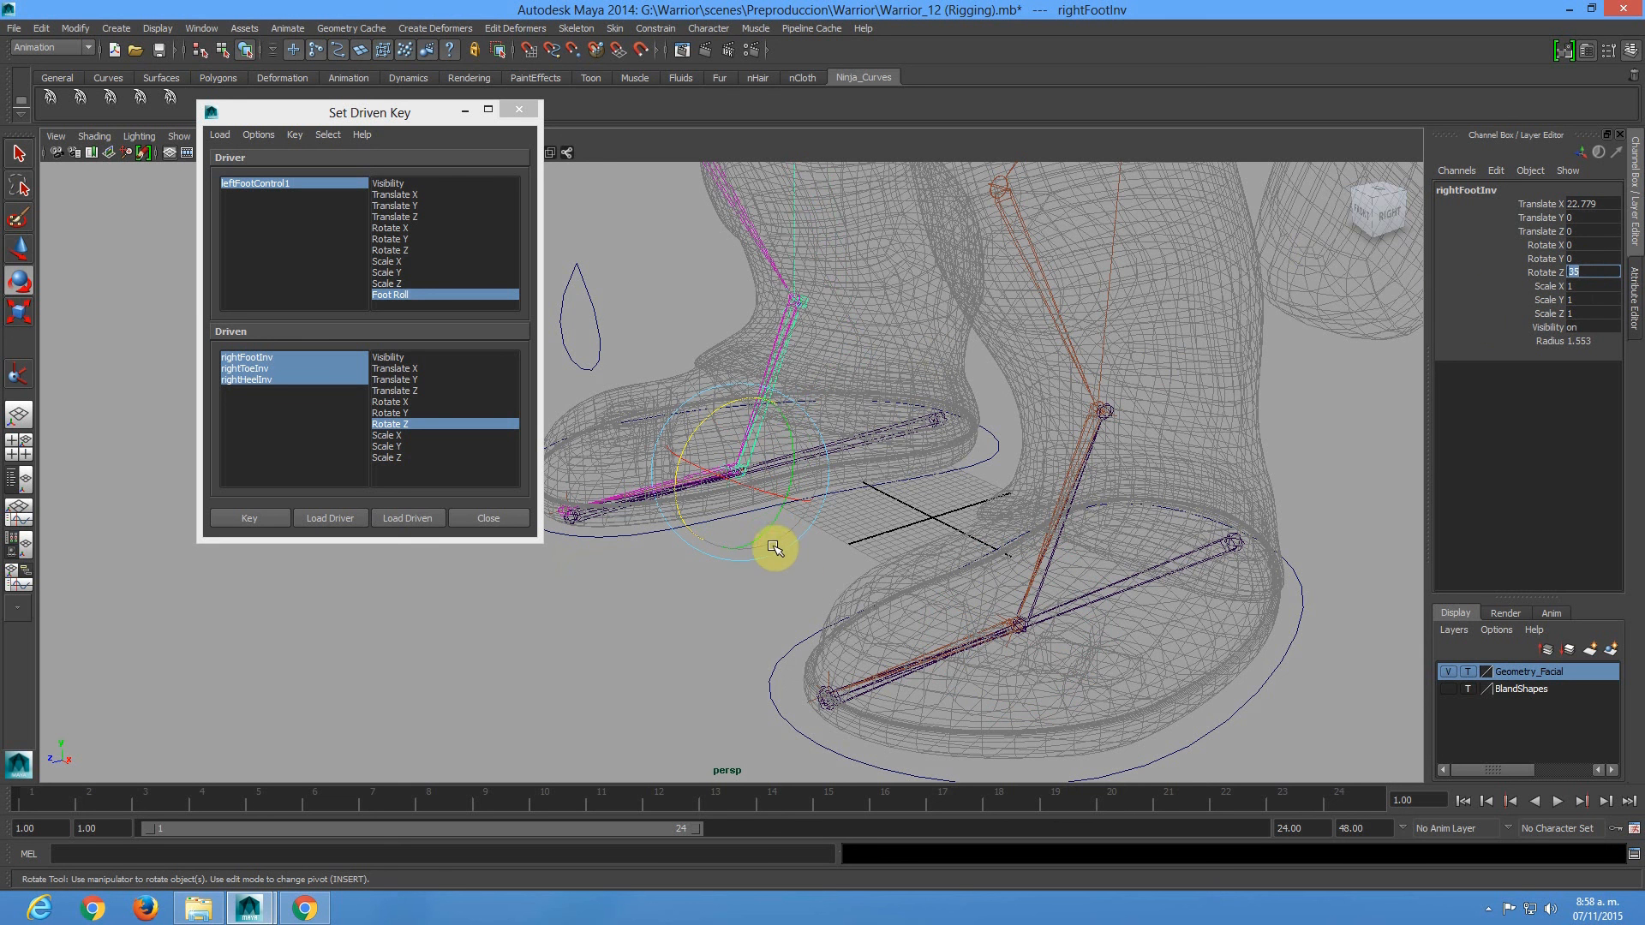
pyautogui.click(251, 517)
# Set Foot Roll to 10 on leftFootControl and on leftFootControl1.
pyautogui.click(1300, 600)
pyautogui.click(1579, 340)
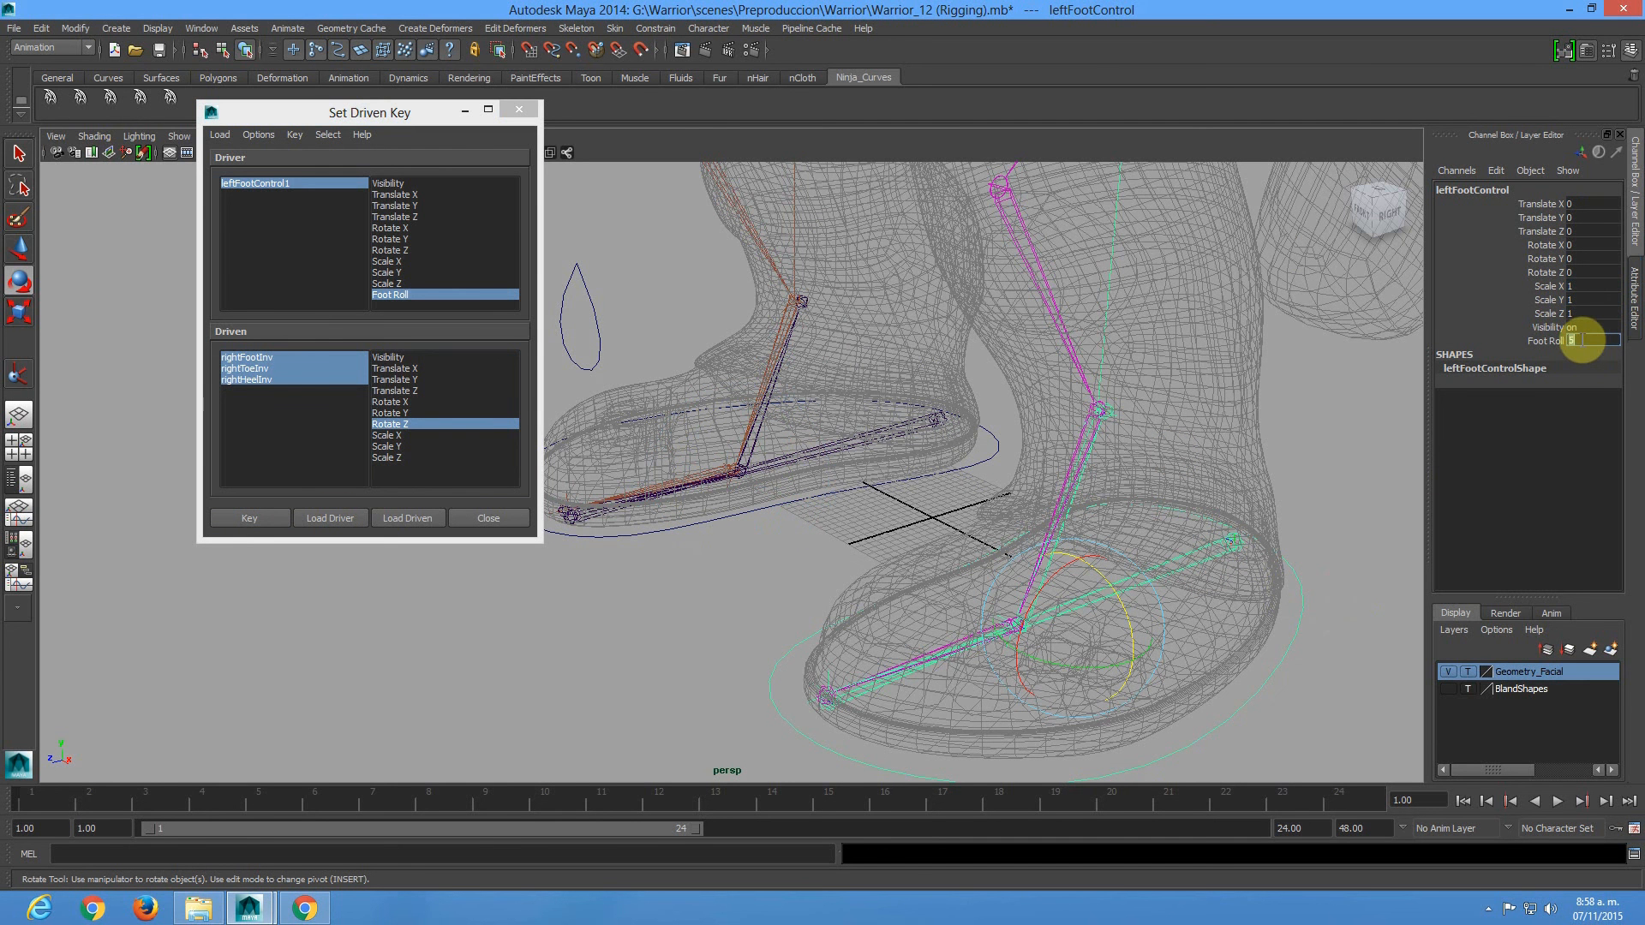
pyautogui.press('Return')
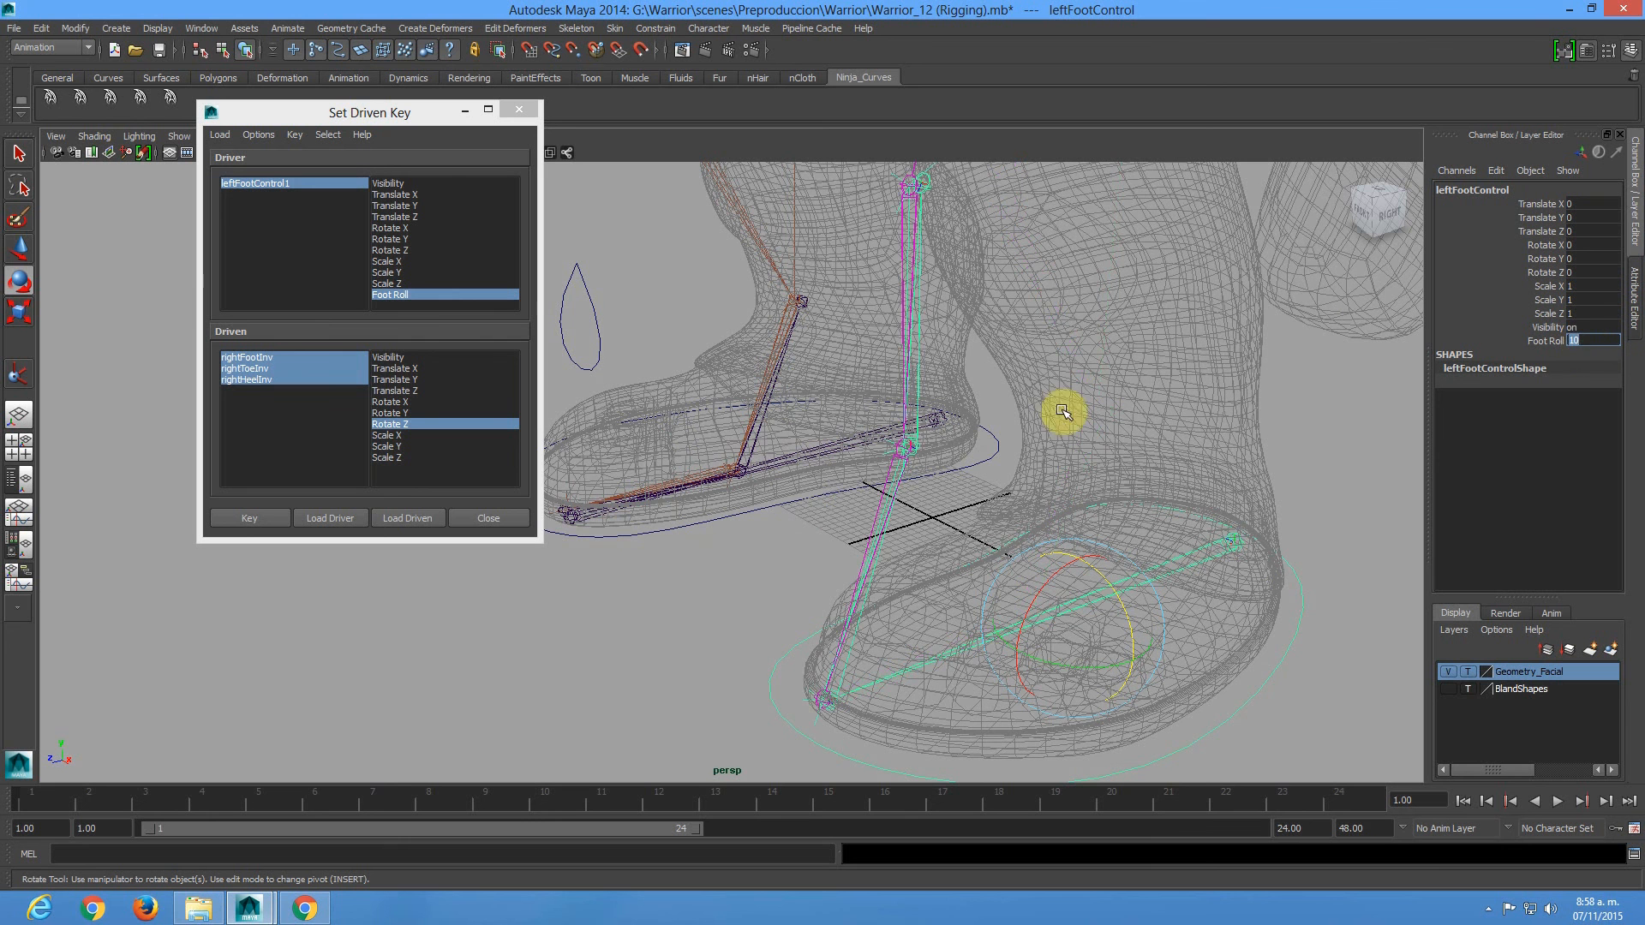
pyautogui.click(815, 515)
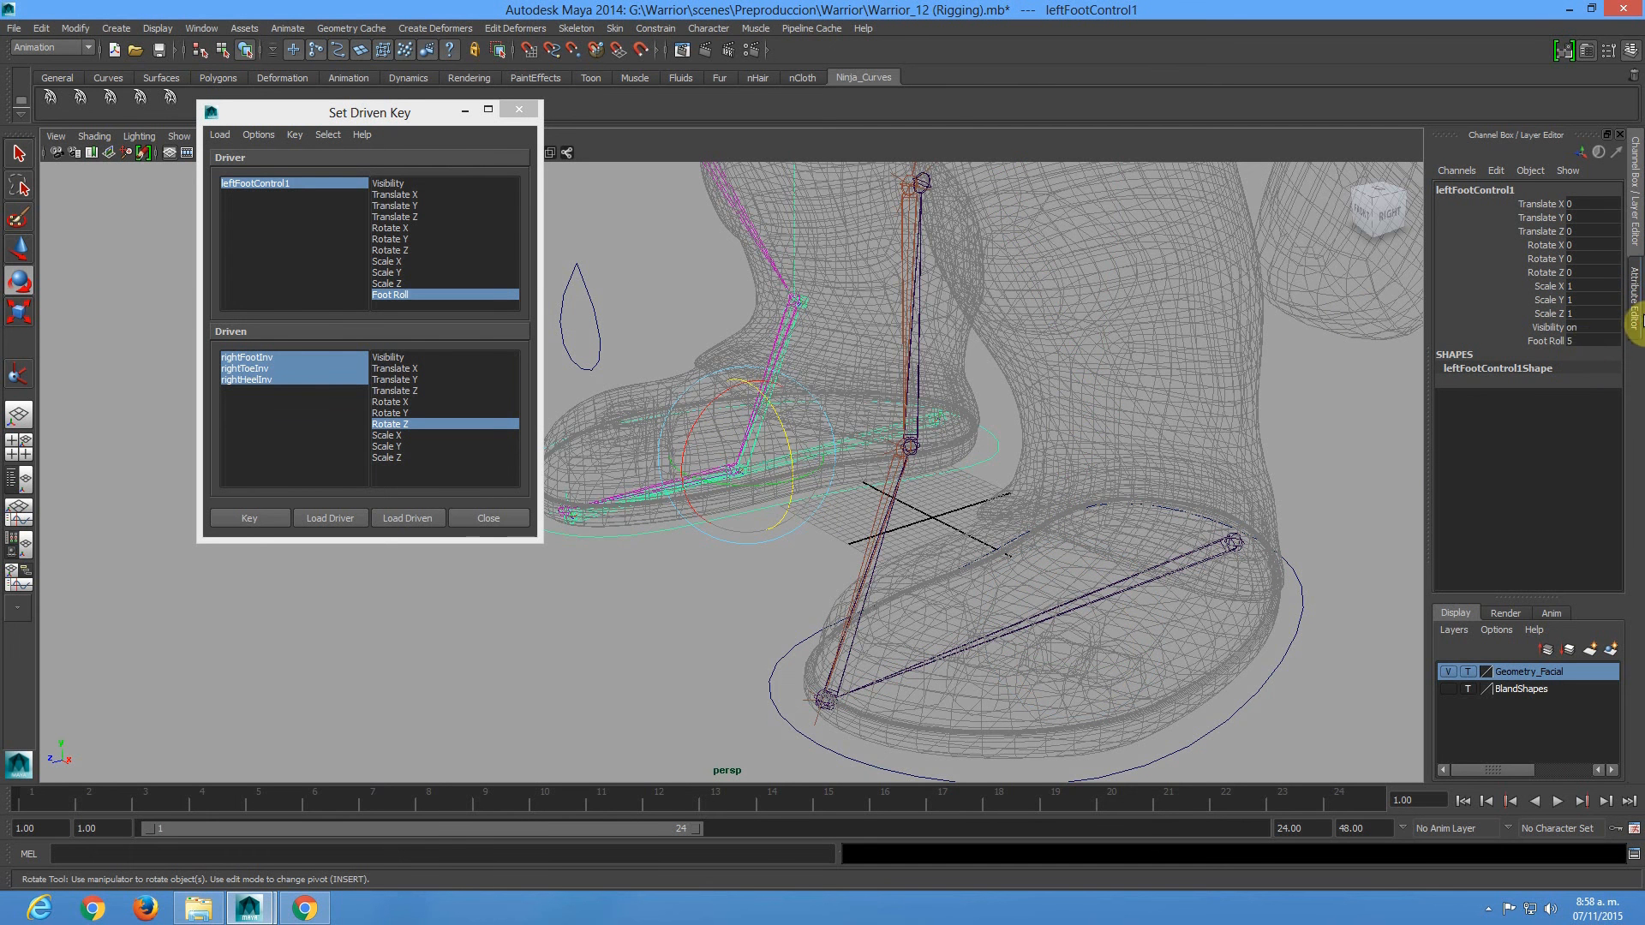
pyautogui.click(1579, 340)
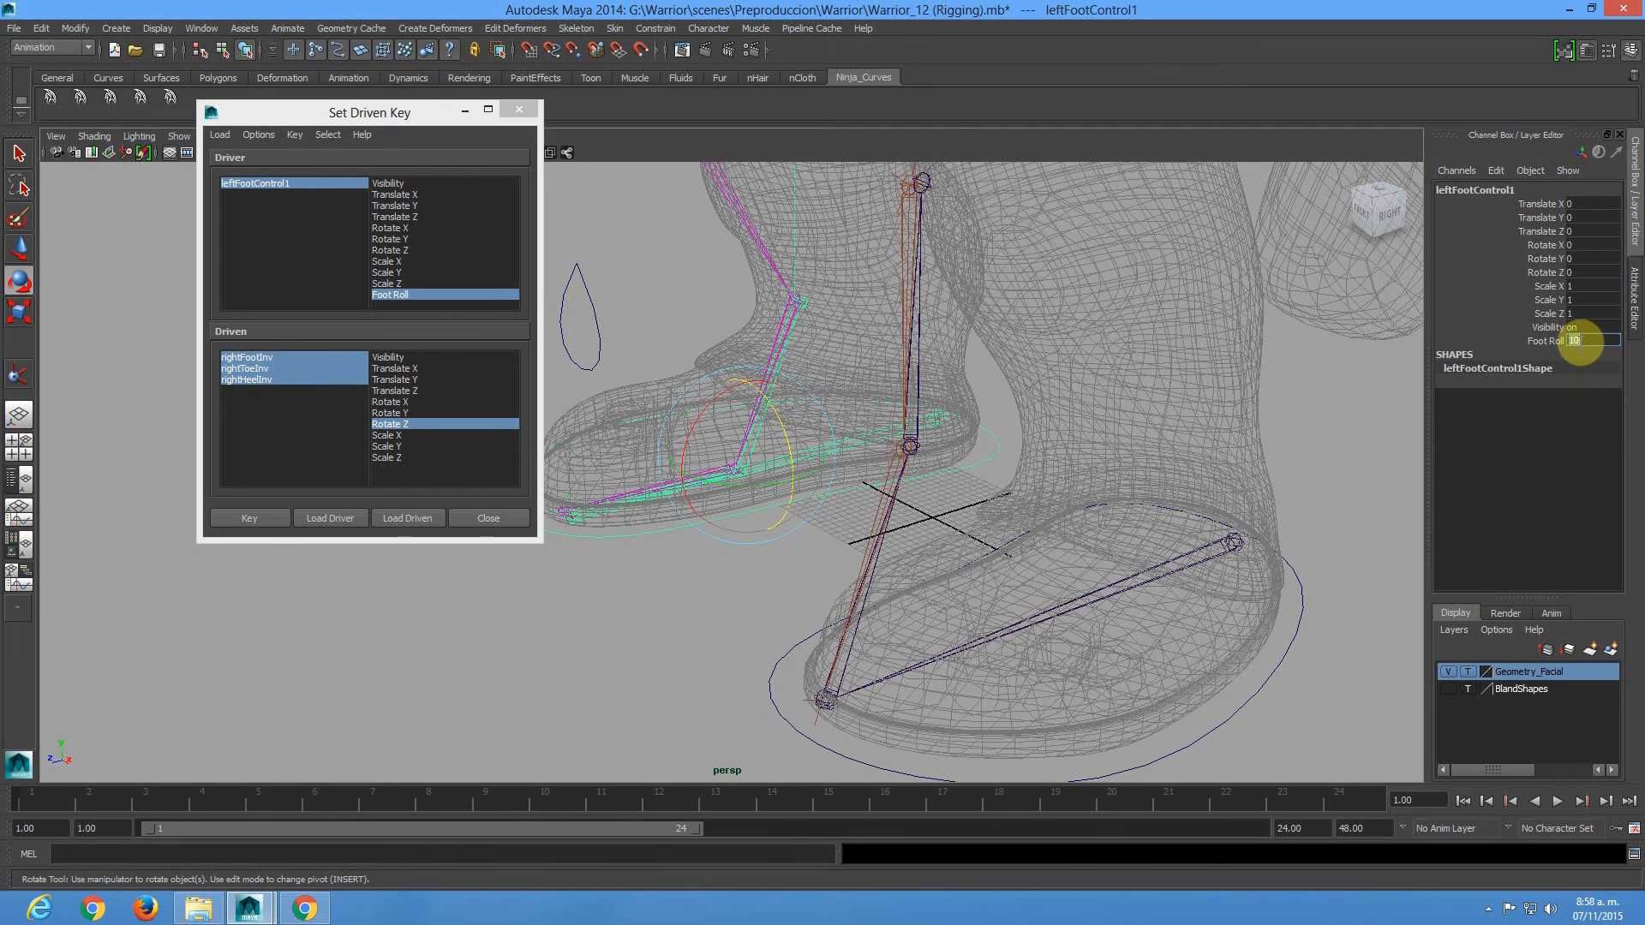
# Set rightToeInv's Rotate Z to 70 to match leftToeInv.
pyautogui.click(852, 649)
pyautogui.keyDown('alt'); pyautogui.moveTo(999, 481); pyautogui.dragTo(871, 470); pyautogui.keyUp('alt')
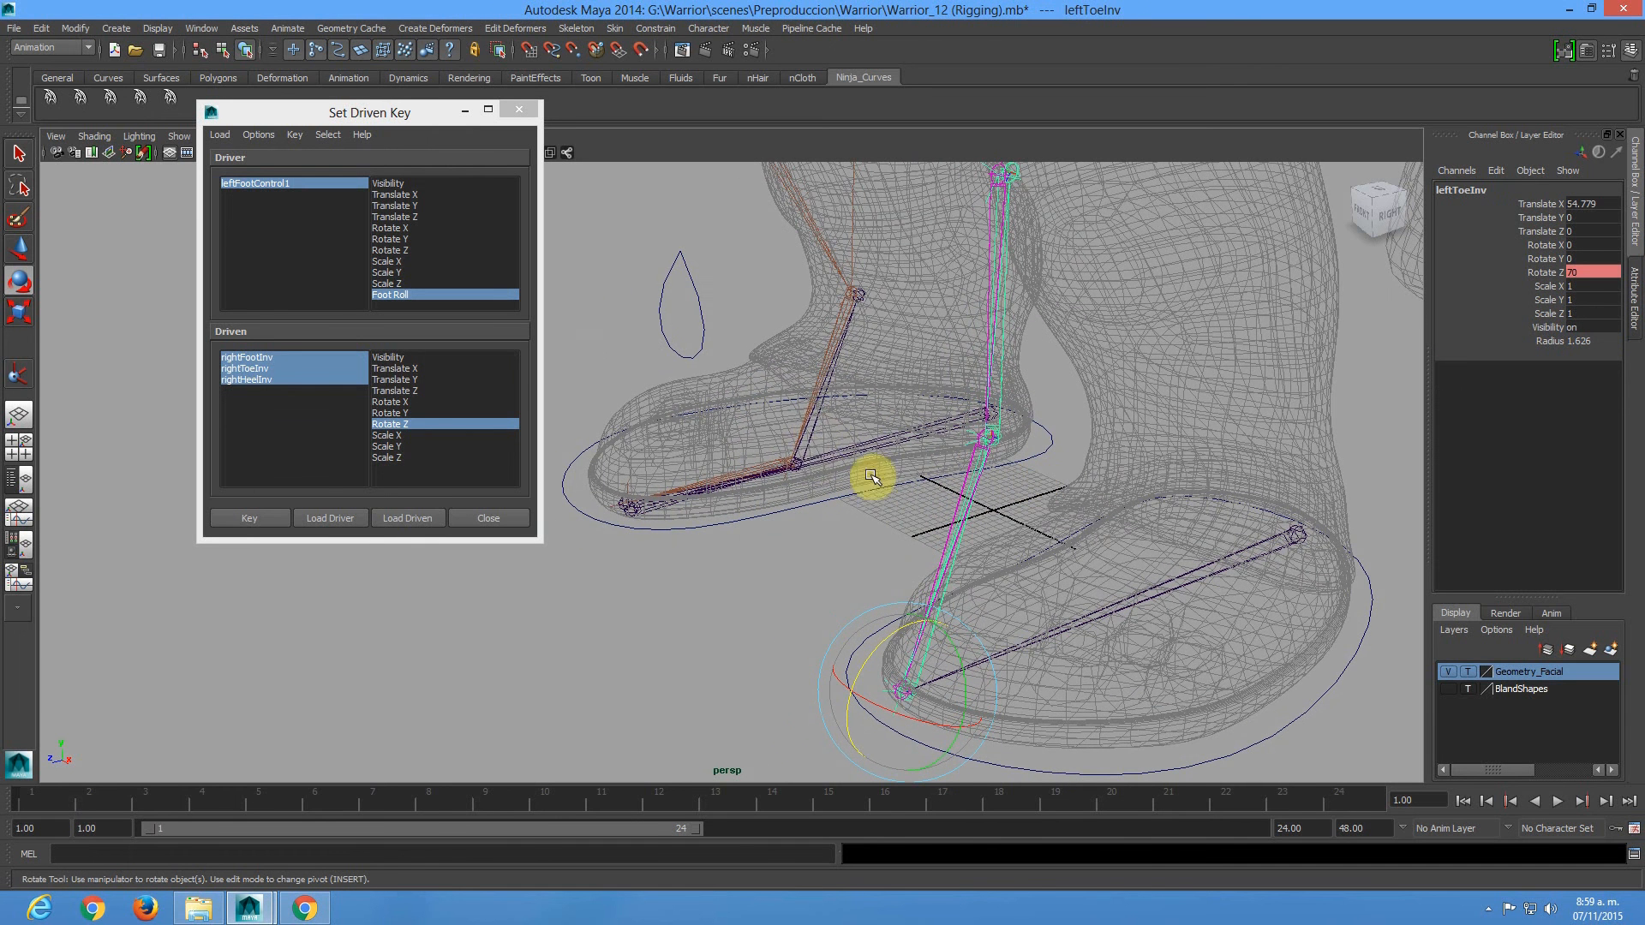
pyautogui.click(812, 441)
pyautogui.press('Up')
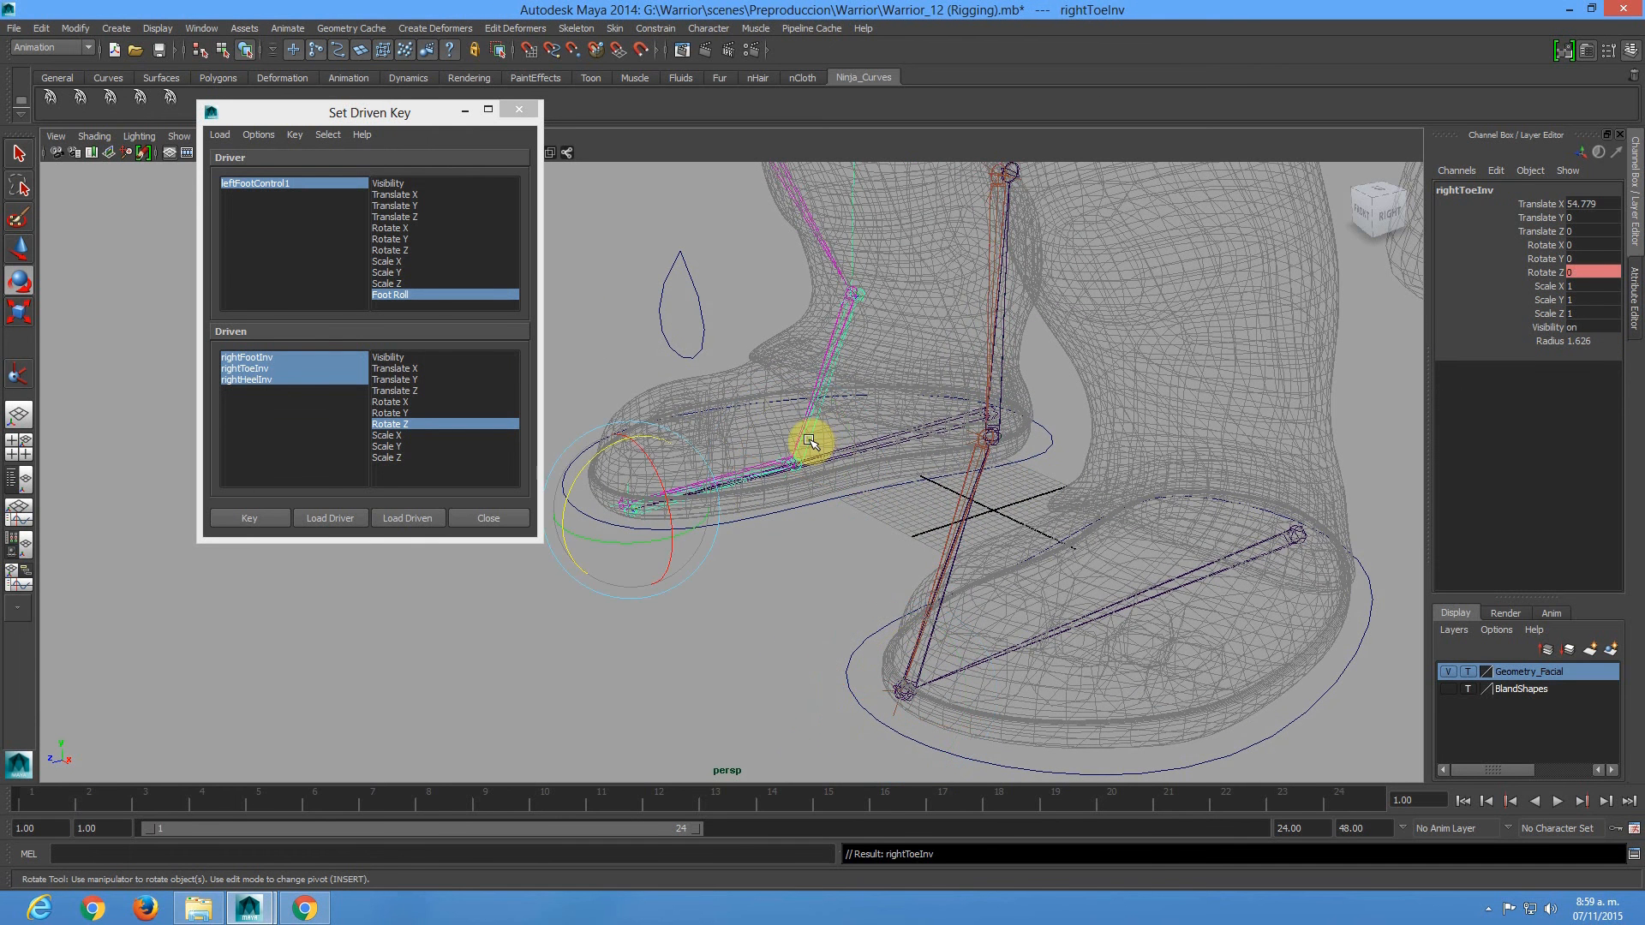
pyautogui.click(1586, 271)
pyautogui.write('70')
pyautogui.press('Return')
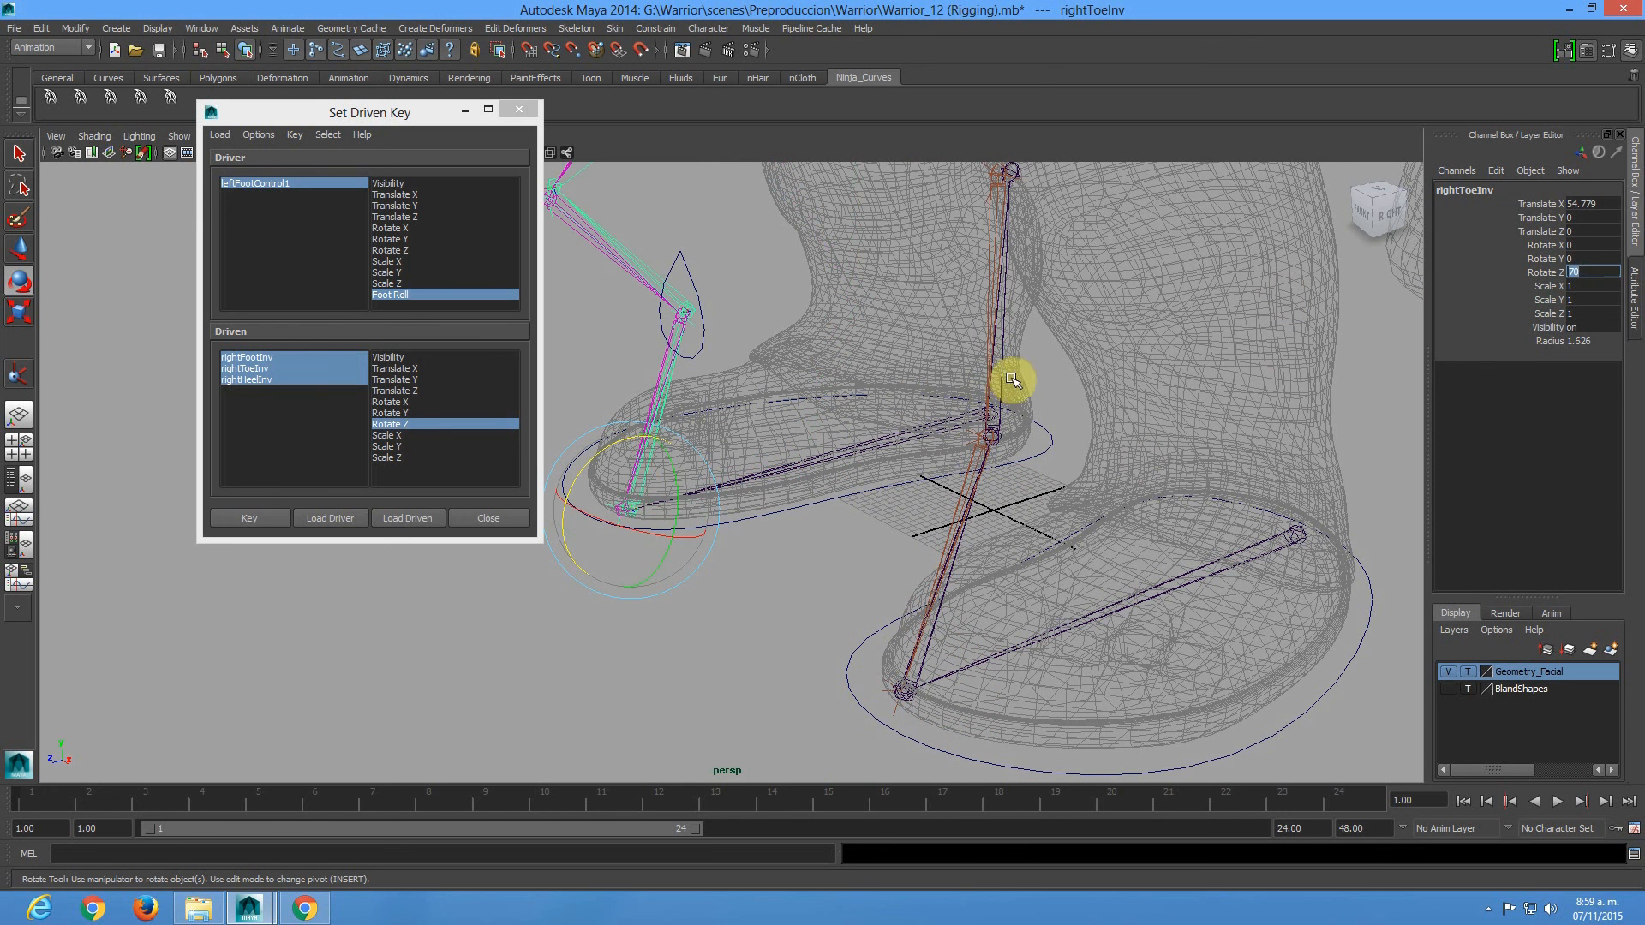
# Set rightFootInv's Rotate Z to -10 and key the driven joints for Foot Roll 10.
pyautogui.click(1002, 377)
pyautogui.keyDown('alt'); pyautogui.moveTo(749, 293); pyautogui.dragTo(912, 352, button='middle'); pyautogui.keyUp('alt')
pyautogui.click(785, 317)
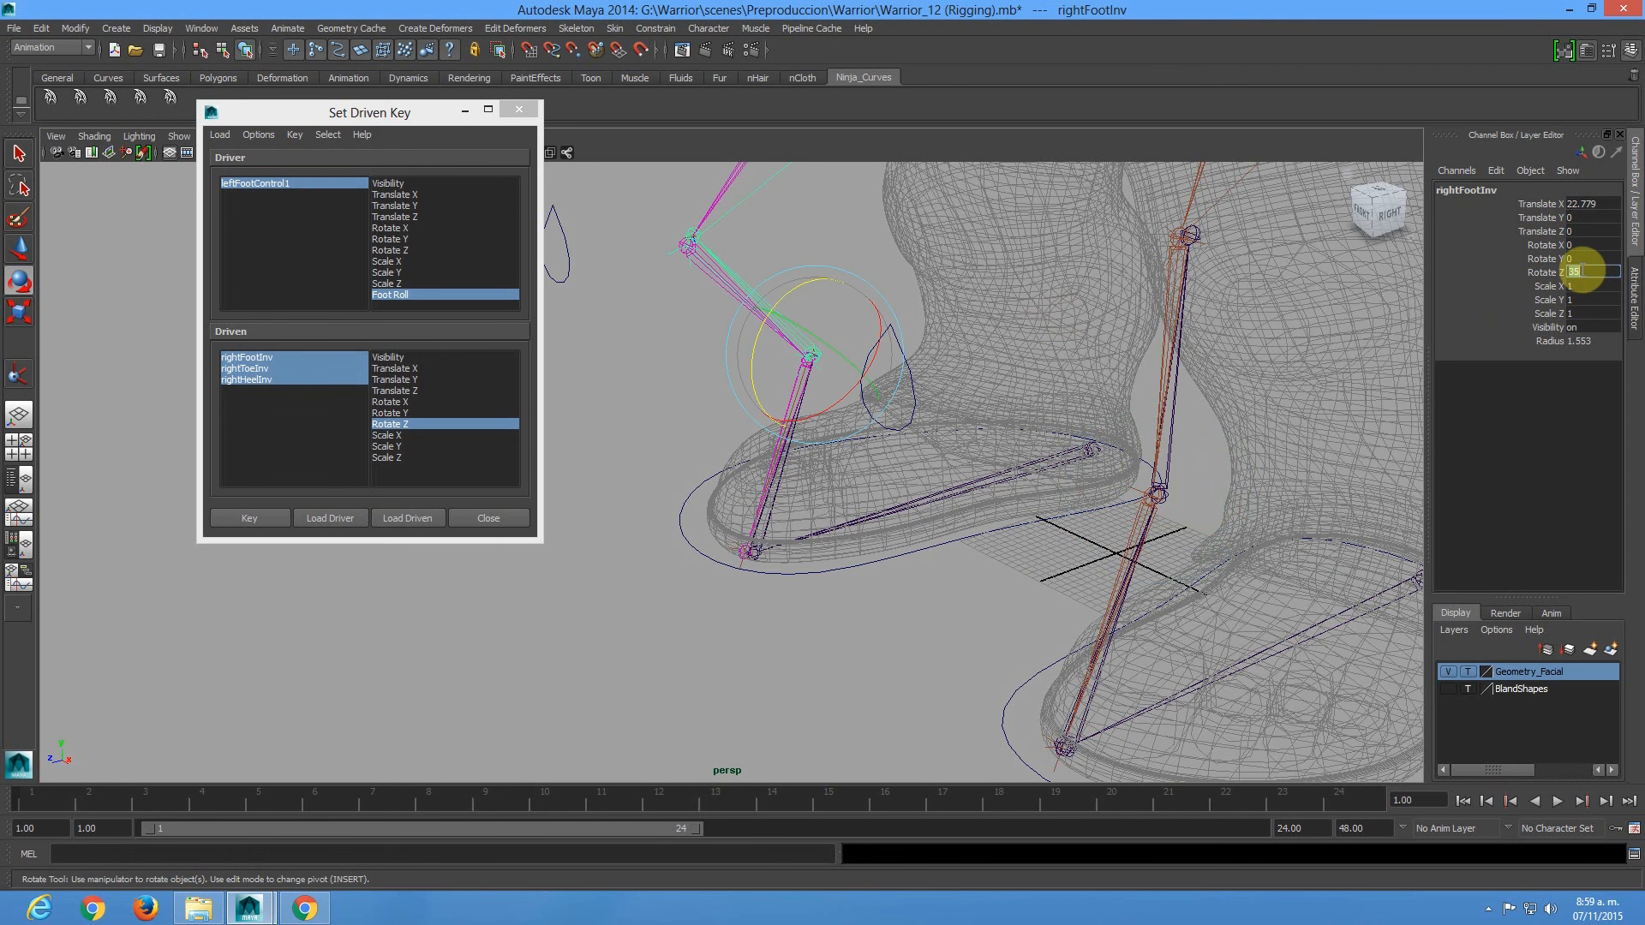
pyautogui.click(1582, 271)
pyautogui.write('-10')
pyautogui.press('Return')
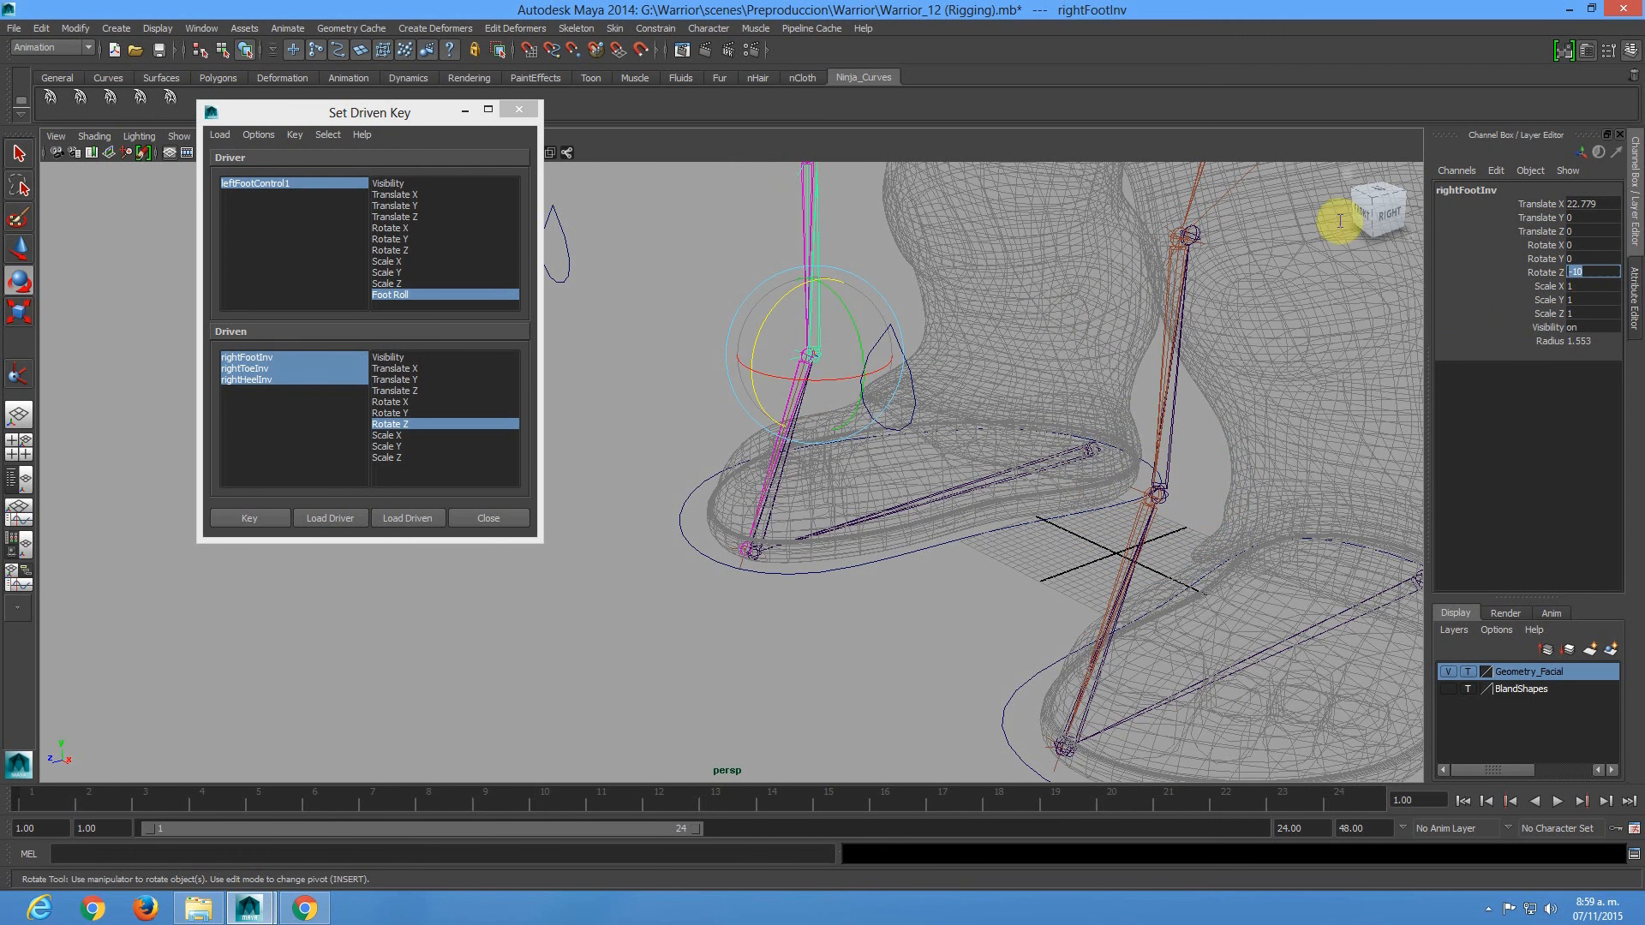
pyautogui.click(247, 518)
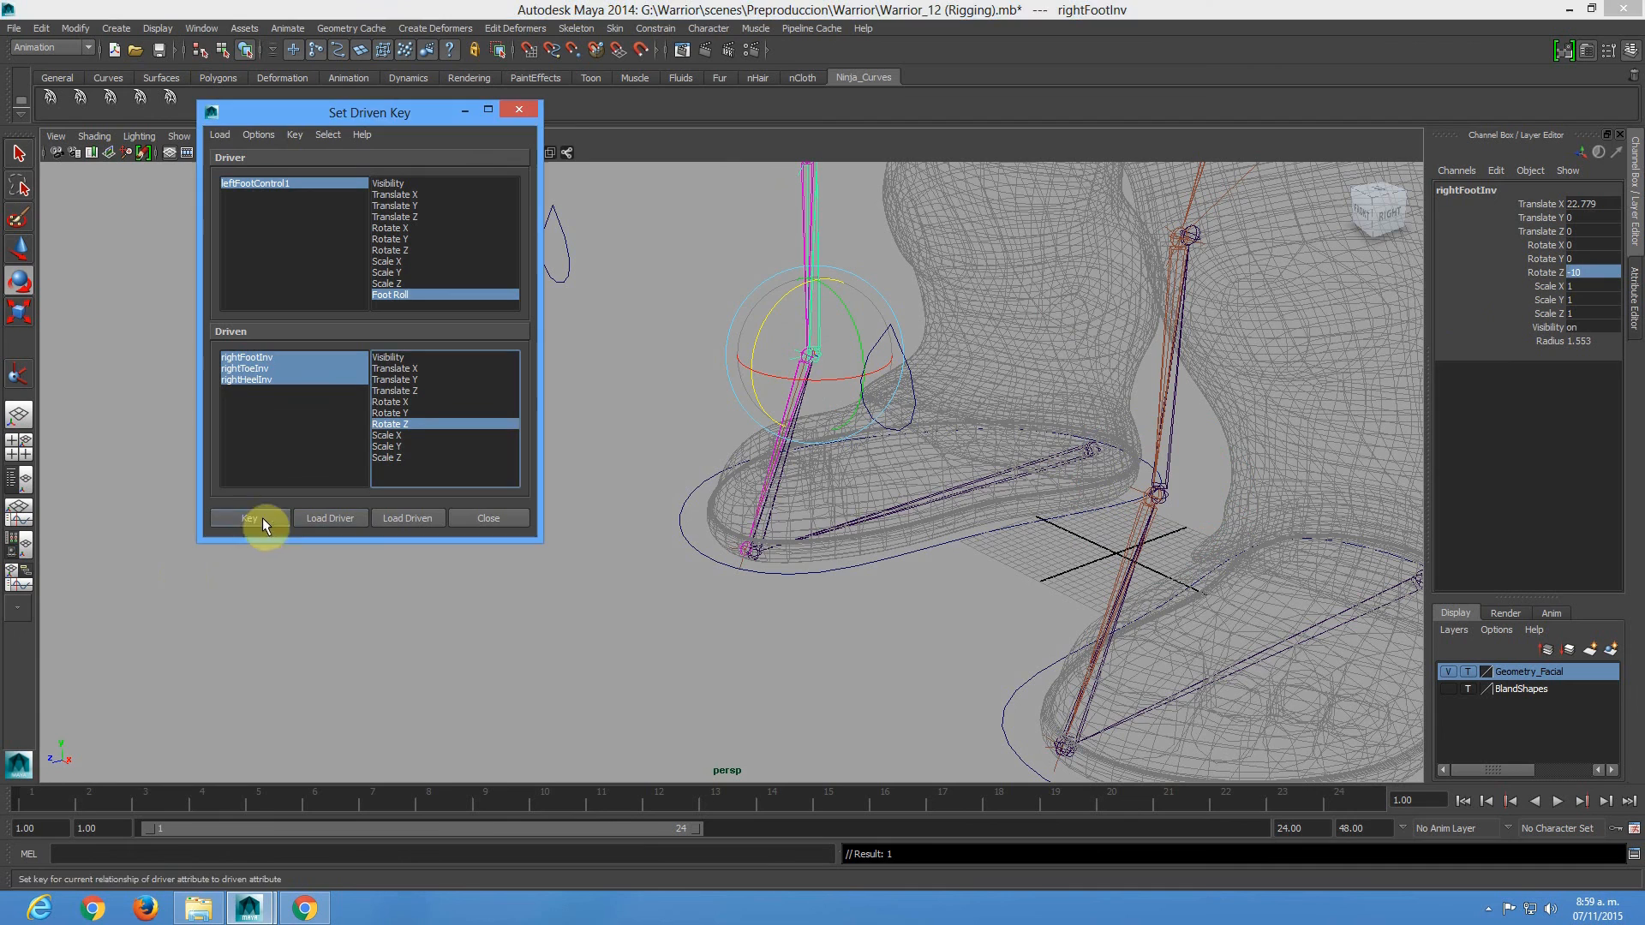
# Close Set Driven Key and test the right foot by lowering leftFootControl1's Foot Roll to -5.
pyautogui.click(519, 109)
pyautogui.click(1024, 521)
pyautogui.keyDown('alt'); pyautogui.moveTo(1035, 543); pyautogui.dragTo(901, 464); pyautogui.keyUp('alt')
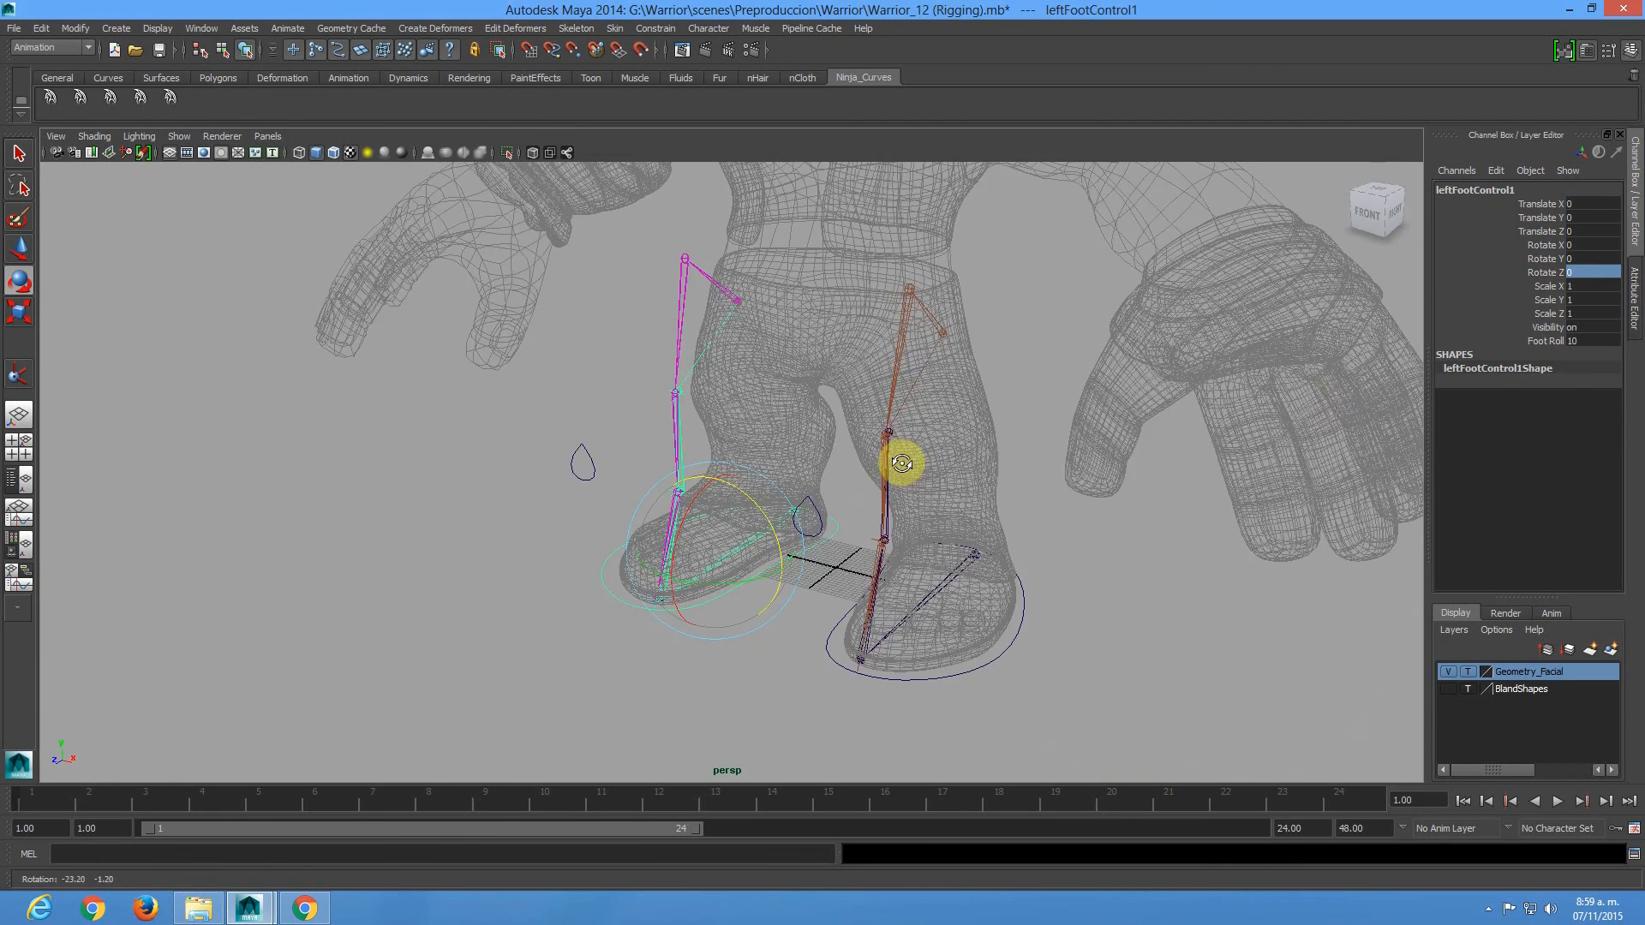
pyautogui.click(1547, 341)
pyautogui.moveTo(729, 423); pyautogui.dragTo(620, 426, button='middle')
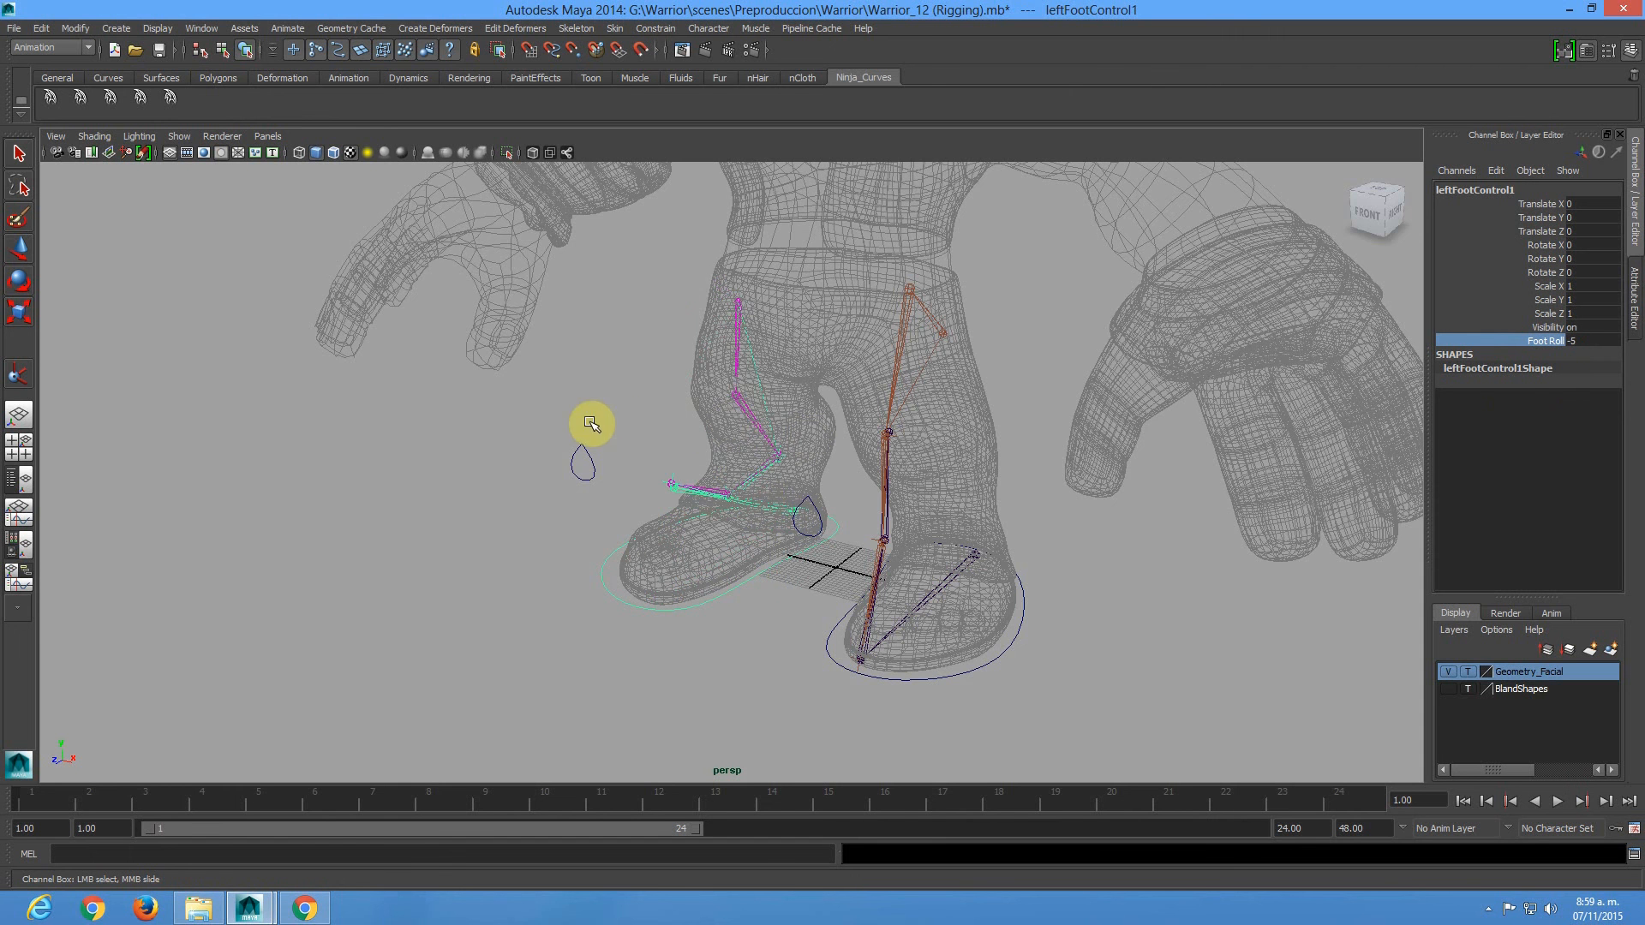
# Reset Foot Roll to 0 on leftFootControl1 and on leftFootControl.
pyautogui.keyDown('alt'); pyautogui.moveTo(643, 502); pyautogui.dragTo(1131, 522); pyautogui.keyUp('alt')
pyautogui.moveTo(1097, 534); pyautogui.dragTo(1055, 534, button='middle')
pyautogui.keyDown('alt'); pyautogui.moveTo(1086, 532); pyautogui.dragTo(822, 540); pyautogui.keyUp('alt')
pyautogui.keyDown('alt'); pyautogui.moveTo(1020, 558); pyautogui.dragTo(865, 548, button='right'); pyautogui.keyUp('alt')
pyautogui.click(1584, 340)
pyautogui.write('0')
pyautogui.press('Return')
pyautogui.click(1012, 579)
pyautogui.press('e')
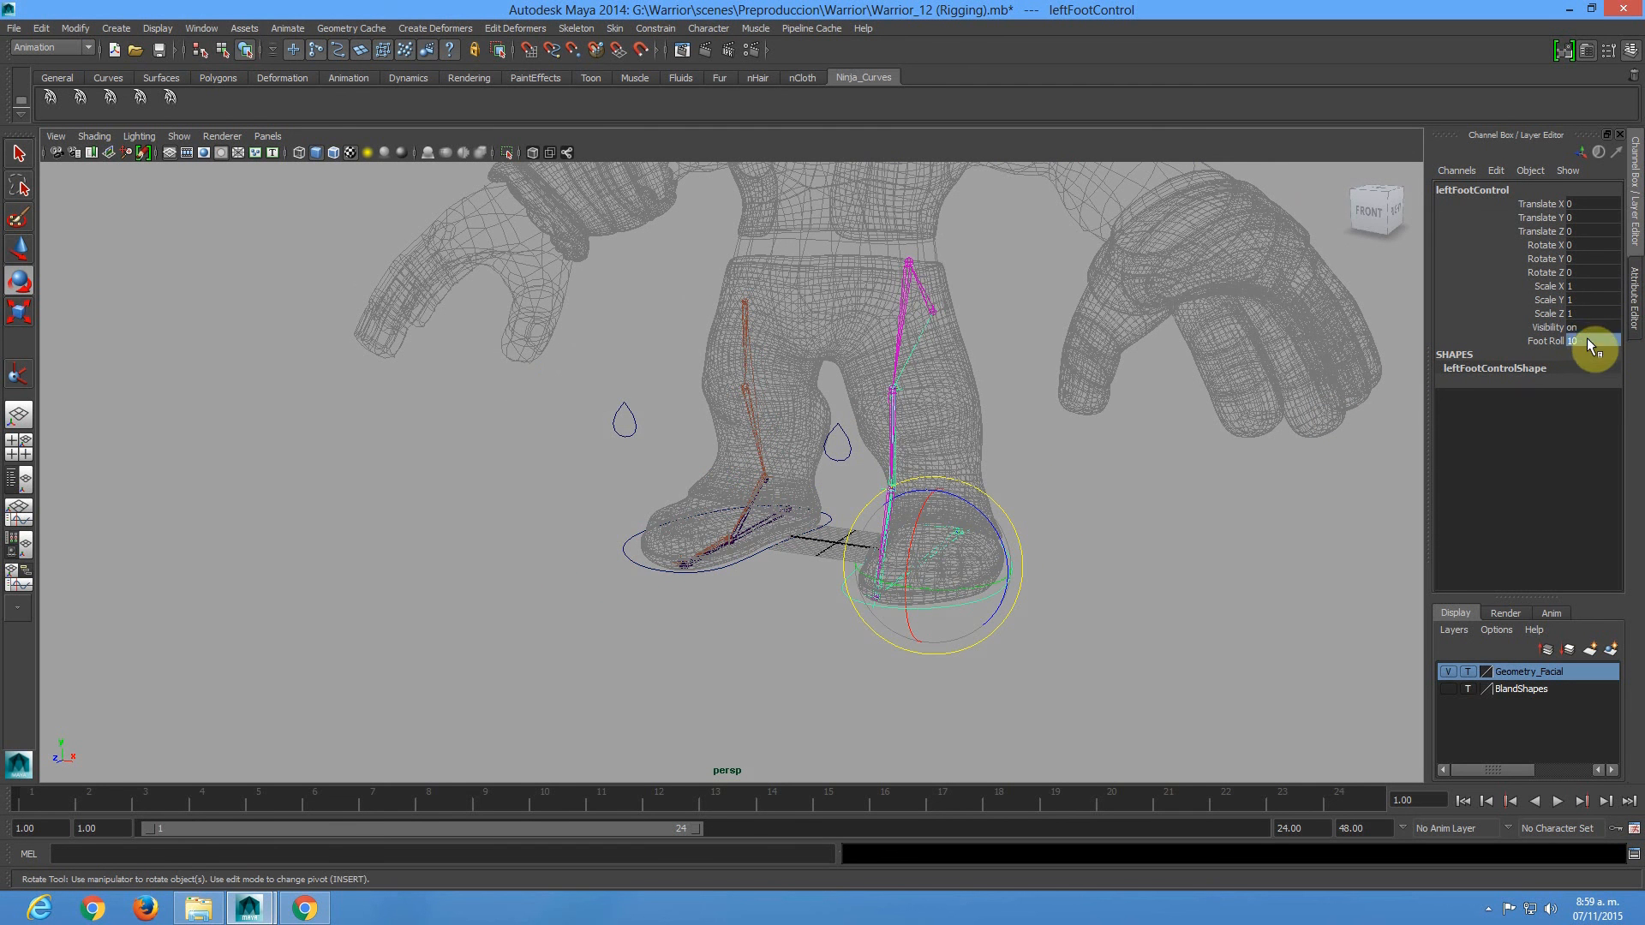
pyautogui.click(1139, 481)
pyautogui.keyDown('alt'); pyautogui.moveTo(826, 370); pyautogui.dragTo(995, 439); pyautogui.keyUp('alt')
pyautogui.scroll(-3, 942, 437)
pyautogui.scroll(-2, 888, 433)
pyautogui.scroll(-1, 819, 356)
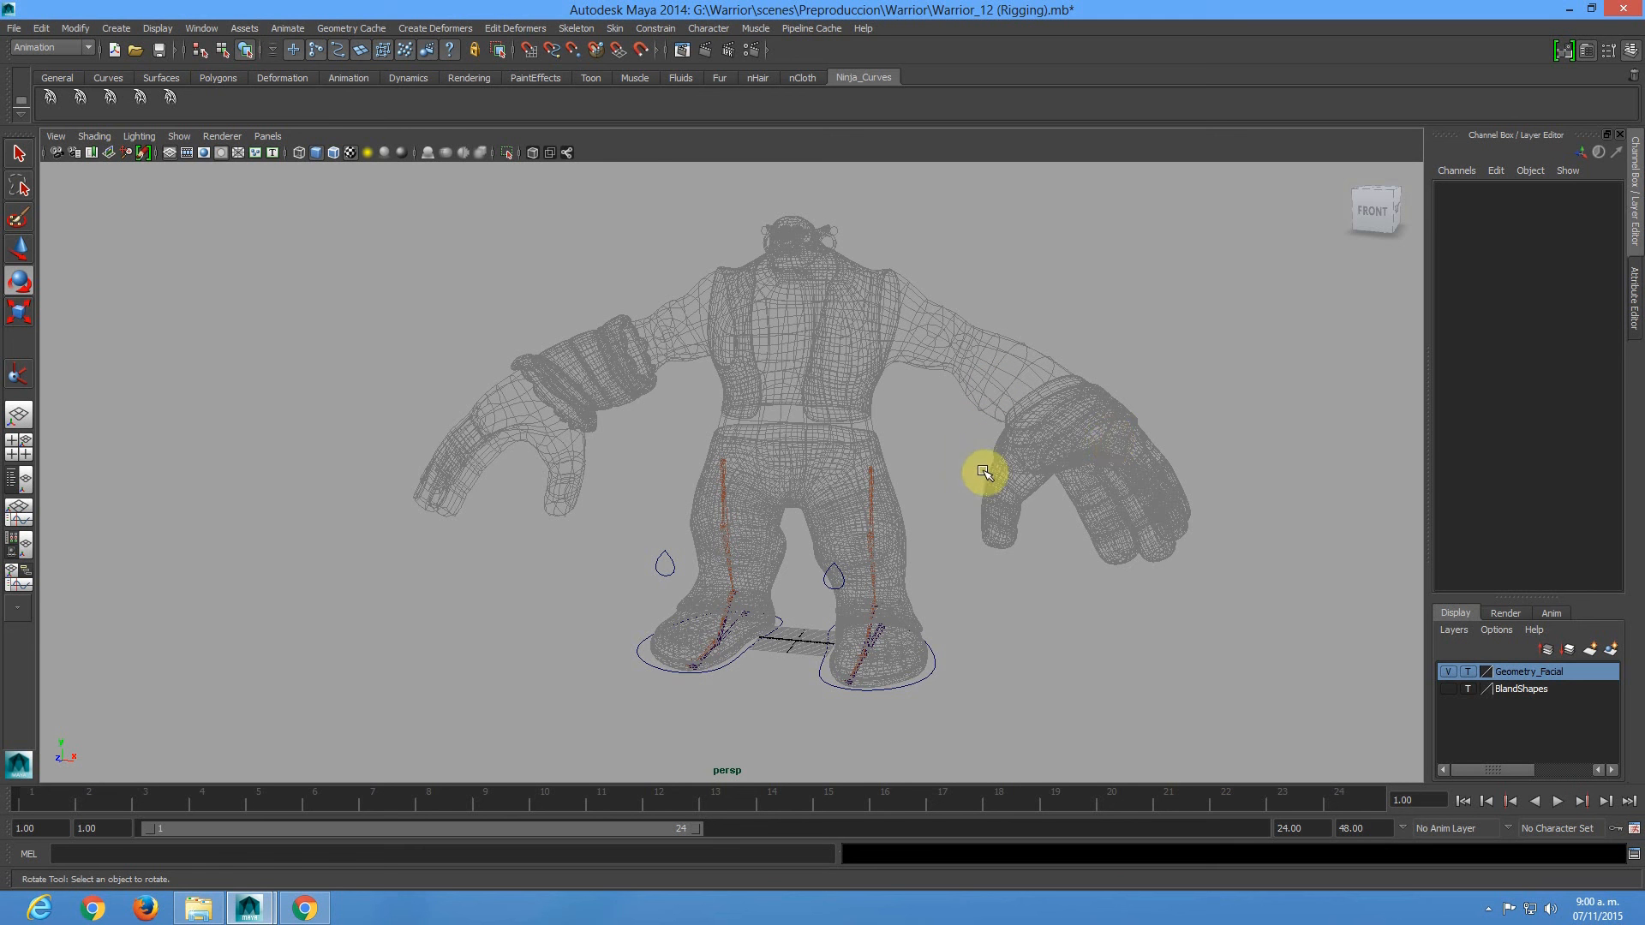
pyautogui.keyDown('alt'); pyautogui.moveTo(933, 506); pyautogui.dragTo(887, 511, button='middle'); pyautogui.keyUp('alt')
pyautogui.keyDown('alt'); pyautogui.moveTo(969, 632); pyautogui.dragTo(939, 632); pyautogui.keyUp('alt')
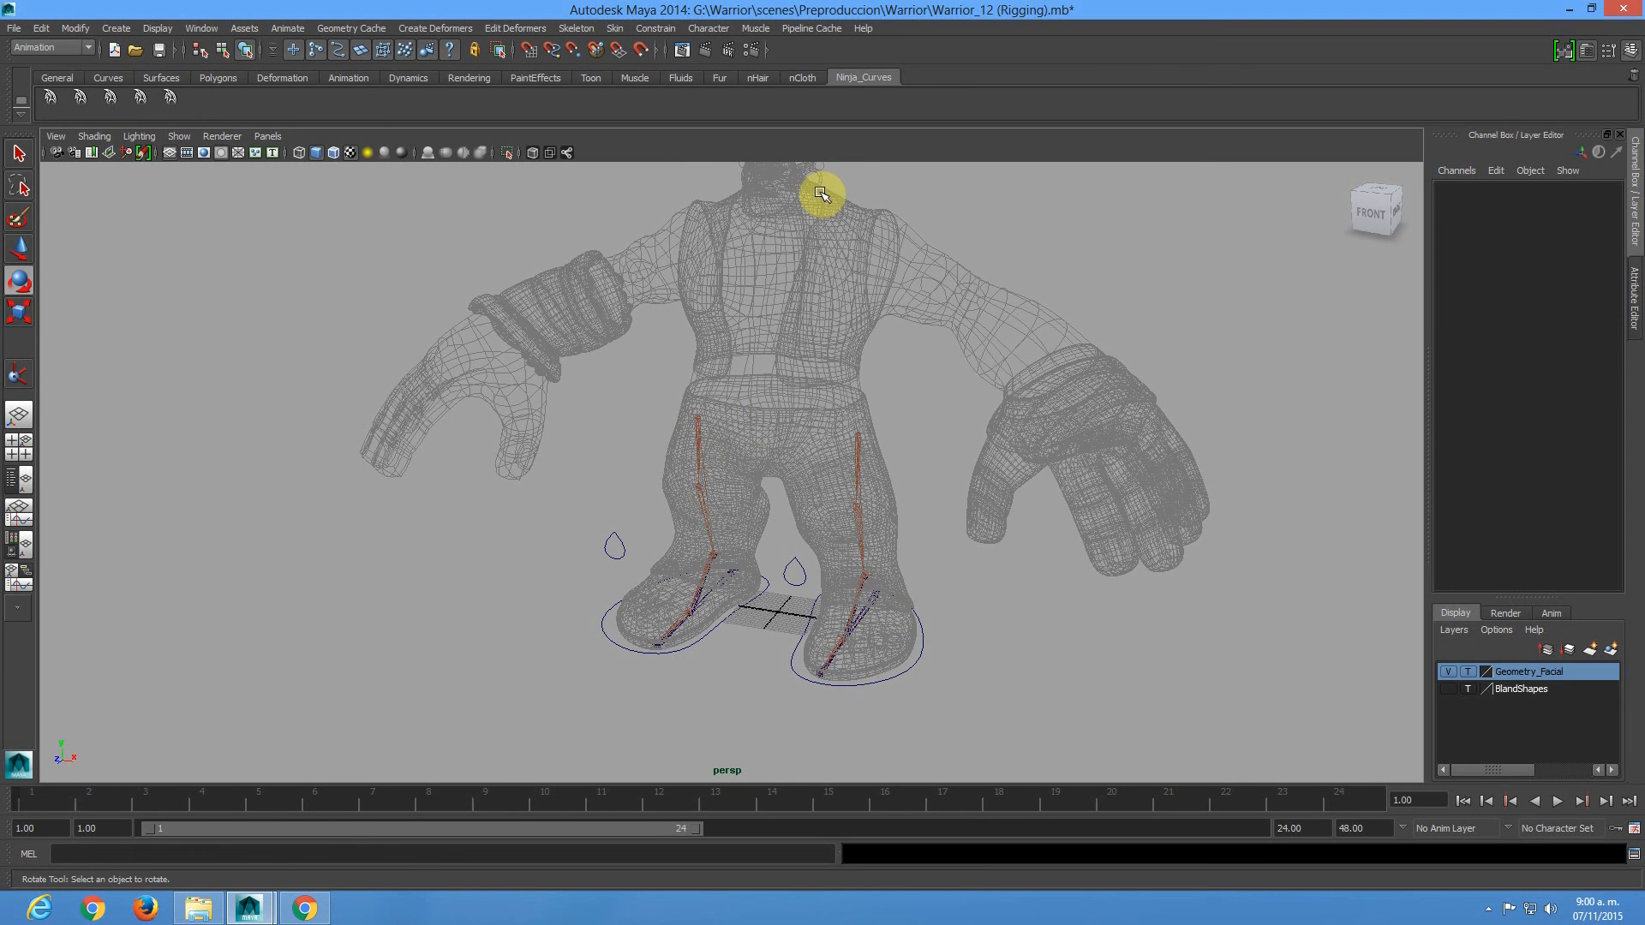
pyautogui.keyDown('alt'); pyautogui.moveTo(907, 254); pyautogui.dragTo(853, 290); pyautogui.keyUp('alt')
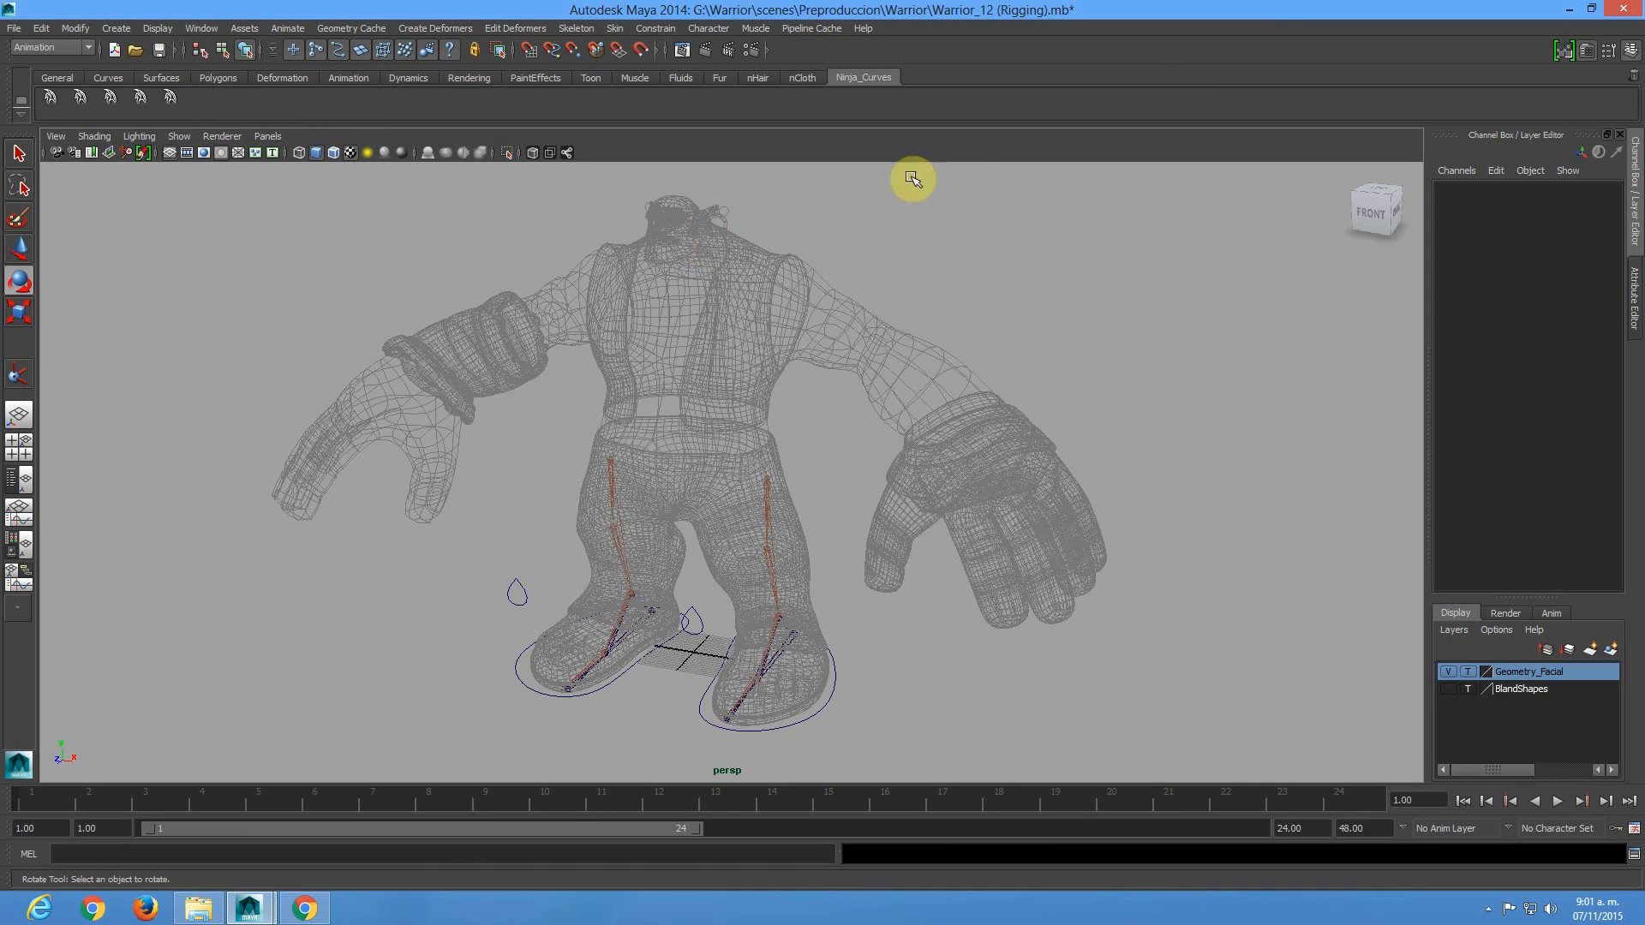
pyautogui.keyDown('alt'); pyautogui.moveTo(804, 470); pyautogui.dragTo(660, 394); pyautogui.keyUp('alt')
pyautogui.keyDown('alt'); pyautogui.moveTo(660, 394); pyautogui.dragTo(808, 511, button='right'); pyautogui.keyUp('alt')
pyautogui.keyDown('alt'); pyautogui.moveTo(808, 510); pyautogui.dragTo(840, 451, button='middle'); pyautogui.keyUp('alt')
pyautogui.keyDown('alt'); pyautogui.moveTo(840, 451); pyautogui.dragTo(844, 471); pyautogui.keyUp('alt')
pyautogui.keyDown('alt'); pyautogui.moveTo(844, 471); pyautogui.dragTo(826, 404, button='middle'); pyautogui.keyUp('alt')
pyautogui.keyDown('alt'); pyautogui.moveTo(886, 462); pyautogui.dragTo(861, 516, button='right'); pyautogui.keyUp('alt')
pyautogui.keyDown('alt'); pyautogui.moveTo(802, 455); pyautogui.dragTo(894, 550, button='middle'); pyautogui.keyUp('alt')
pyautogui.keyDown('alt'); pyautogui.moveTo(949, 540); pyautogui.dragTo(877, 532); pyautogui.keyUp('alt')
pyautogui.keyDown('alt'); pyautogui.moveTo(877, 532); pyautogui.dragTo(892, 521, button='middle'); pyautogui.keyUp('alt')
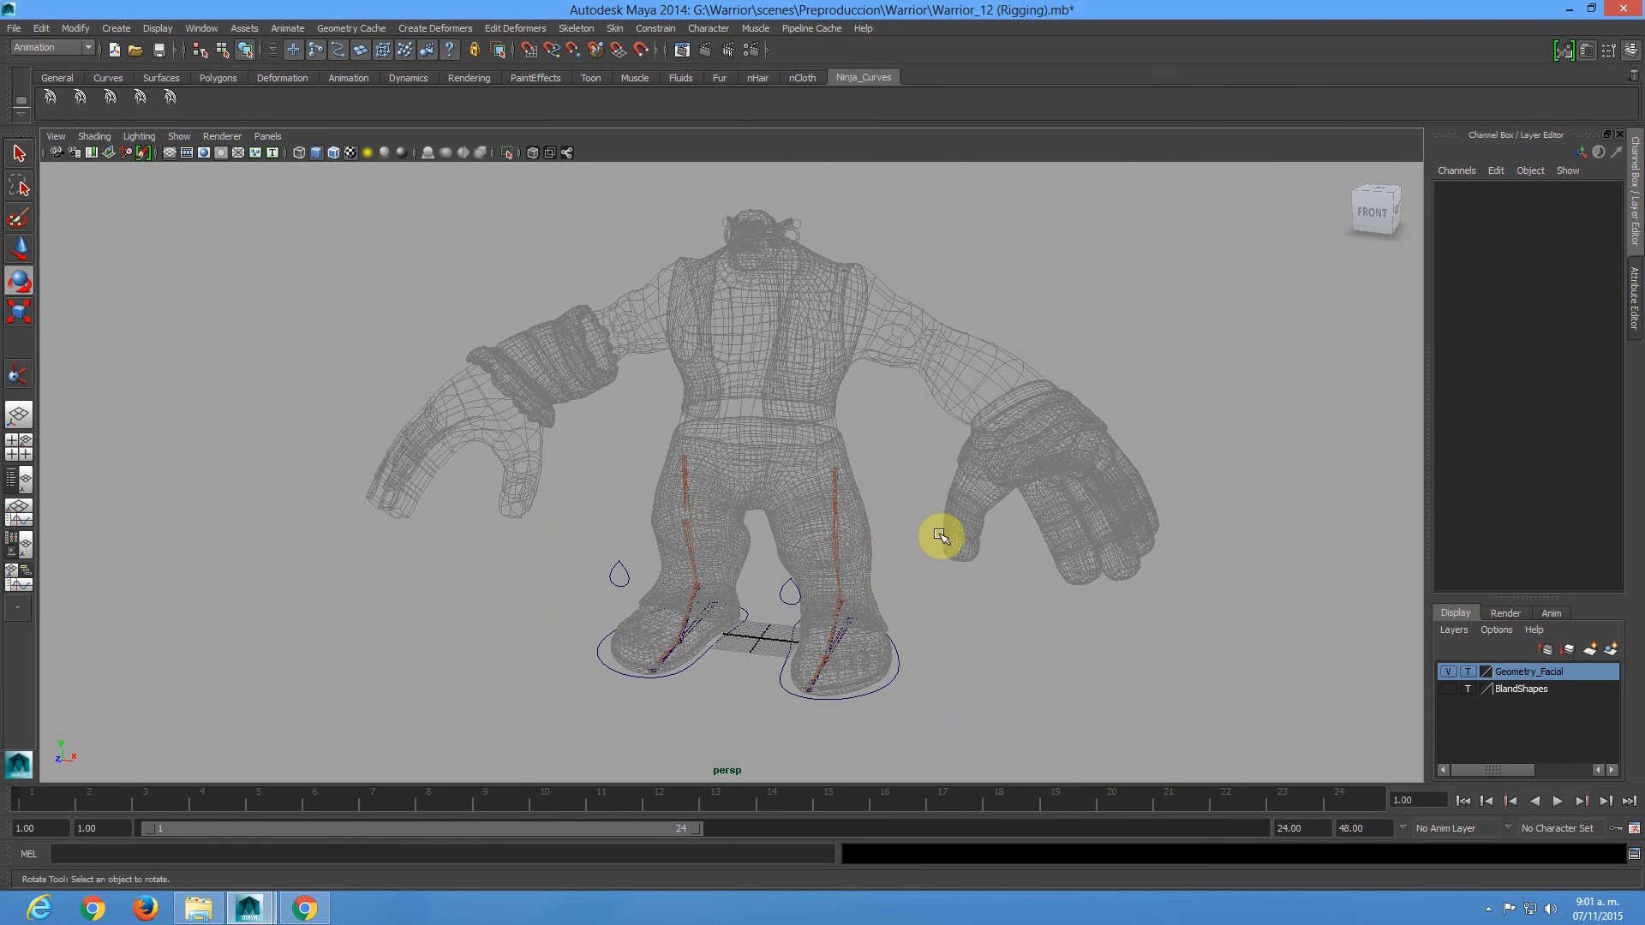
# Create a four-arrow move control curve at the origin between the feet and scale it uniformly to about 14.378.
pyautogui.keyDown('alt'); pyautogui.moveTo(689, 464); pyautogui.dragTo(702, 480, button='right'); pyautogui.keyUp('alt')
pyautogui.keyDown('alt'); pyautogui.moveTo(786, 514); pyautogui.dragTo(736, 466, button='middle'); pyautogui.keyUp('alt')
pyautogui.keyDown('alt'); pyautogui.moveTo(597, 388); pyautogui.dragTo(610, 401, button='right'); pyautogui.keyUp('alt')
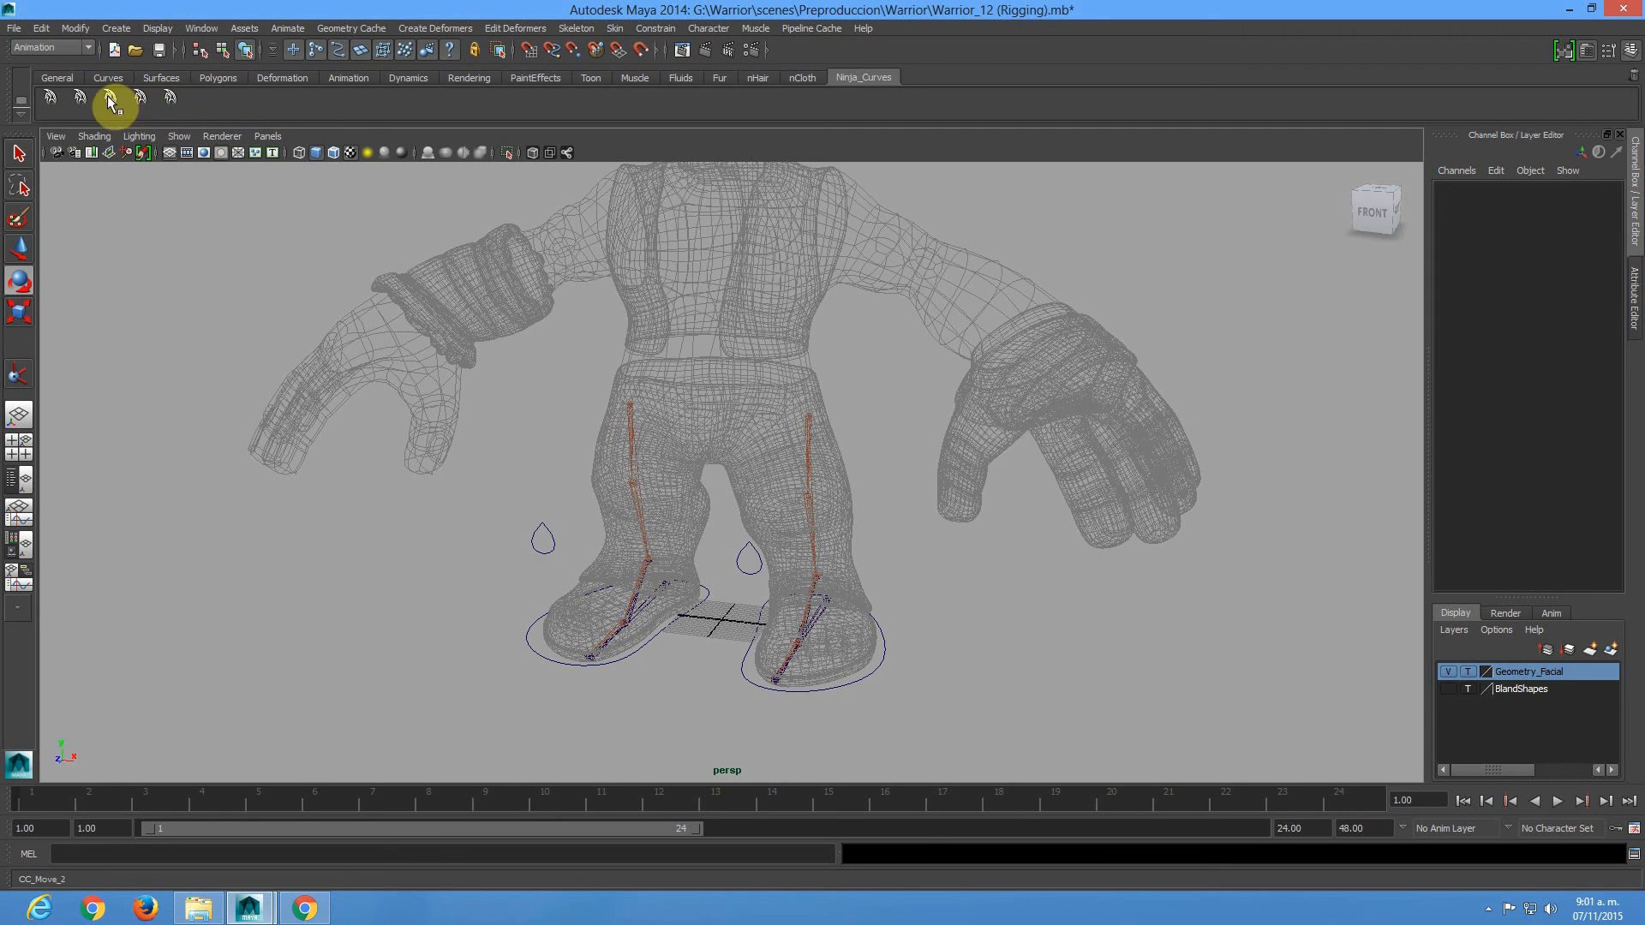
pyautogui.press('r')
pyautogui.moveTo(725, 629); pyautogui.dragTo(1053, 633)
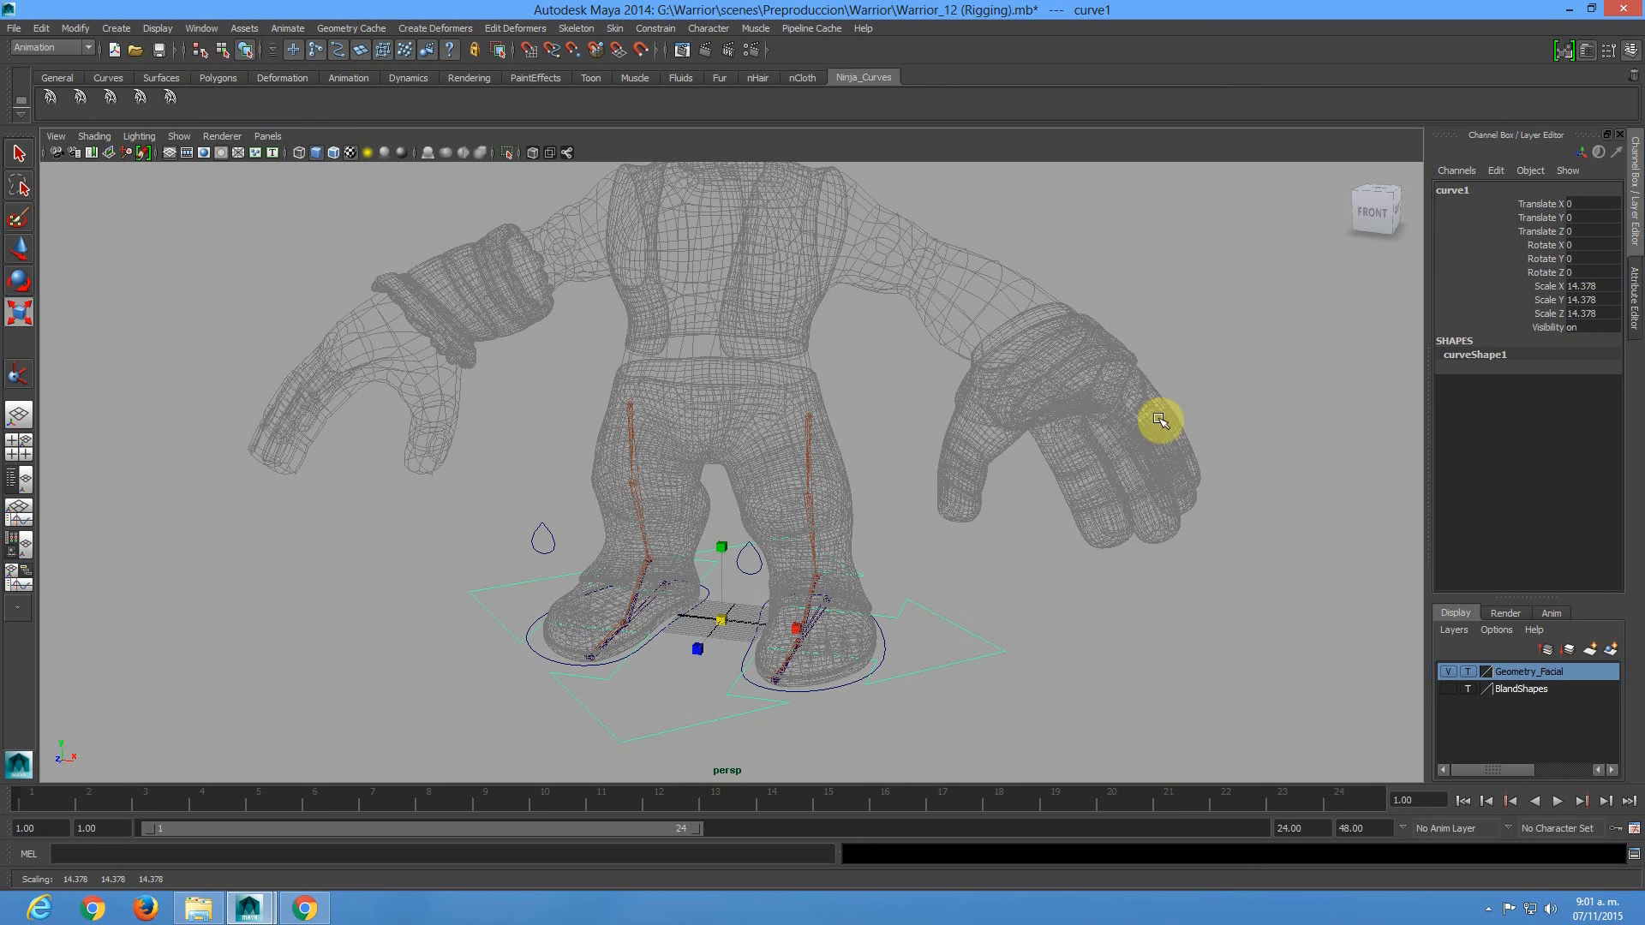
pyautogui.keyDown('alt'); pyautogui.moveTo(972, 594); pyautogui.dragTo(819, 649); pyautogui.keyUp('alt')
pyautogui.keyDown('alt'); pyautogui.moveTo(818, 649); pyautogui.dragTo(859, 517, button='middle'); pyautogui.keyUp('alt')
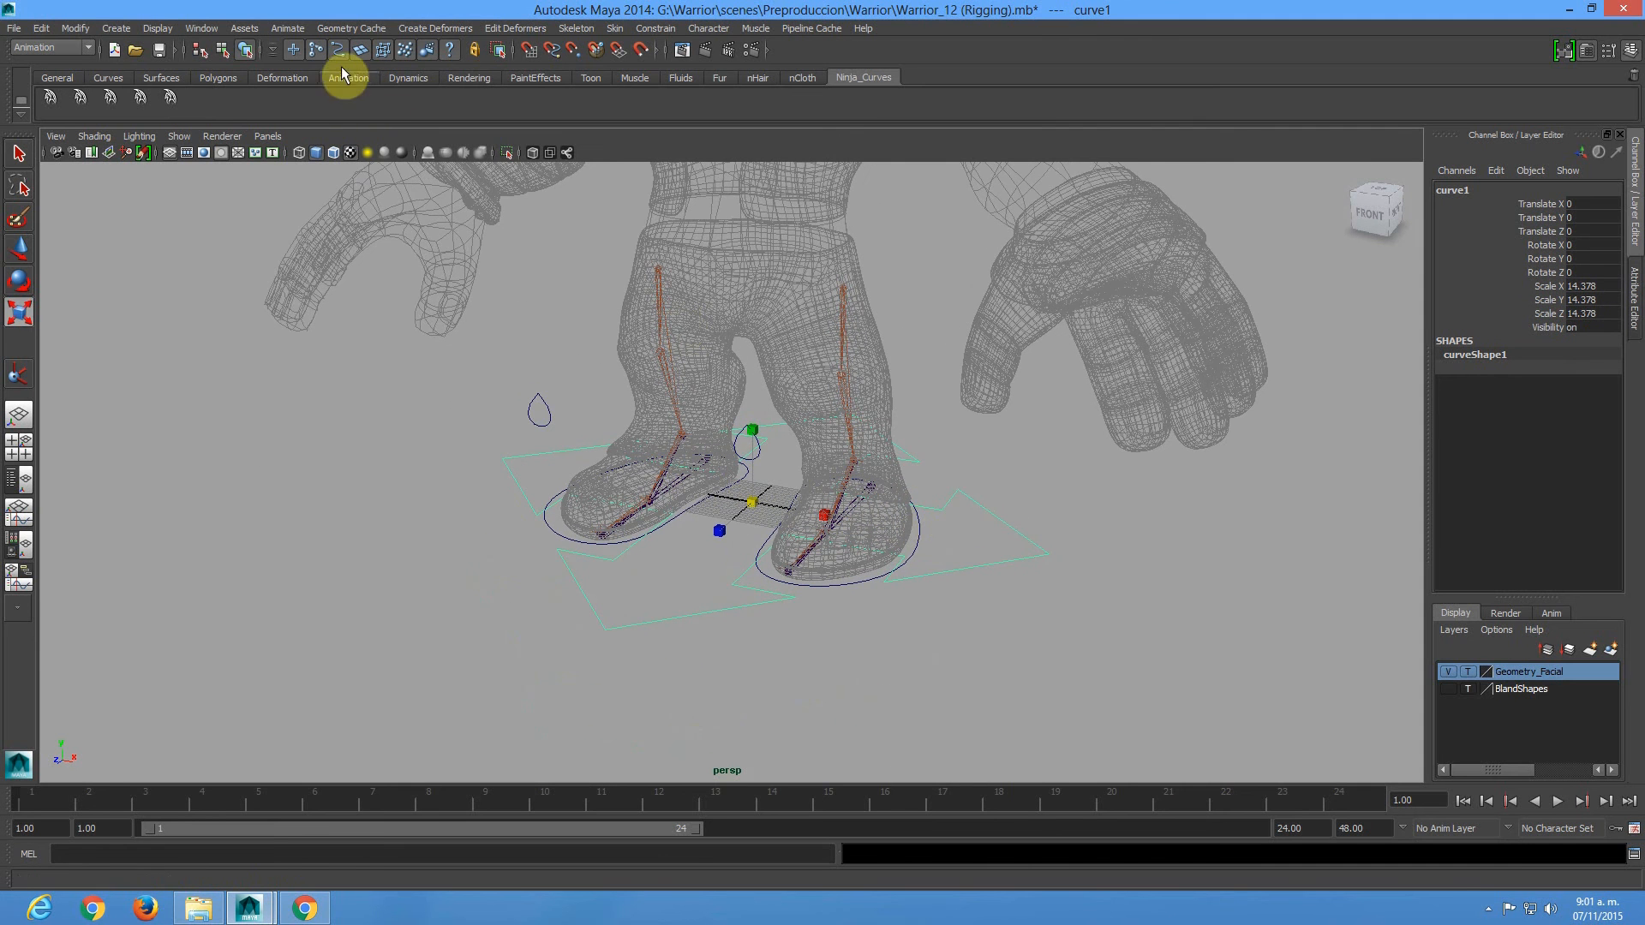
# Select the inner corner control vertices of the arrow curve and scale them outward around the feet.
pyautogui.moveTo(954, 497); pyautogui.dragTo(878, 488, button='right')
pyautogui.keyDown('alt'); pyautogui.moveTo(878, 488); pyautogui.dragTo(677, 523); pyautogui.keyUp('alt')
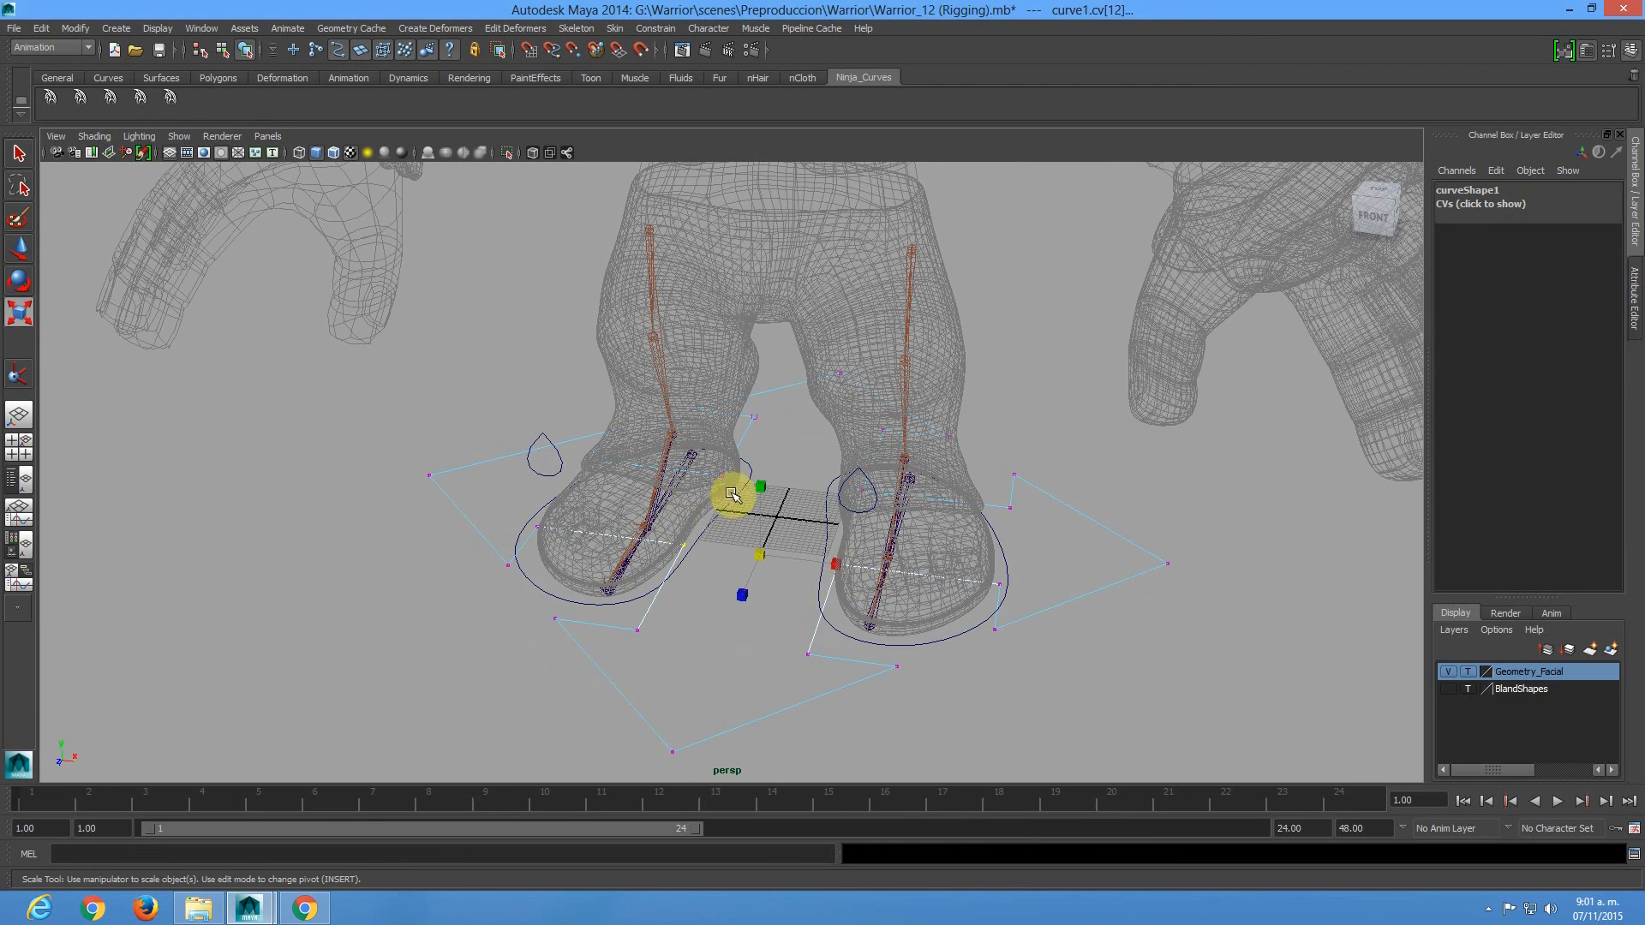
pyautogui.keyDown('shift'); pyautogui.moveTo(707, 462); pyautogui.dragTo(709, 464); pyautogui.keyUp('shift')
pyautogui.moveTo(829, 499)
pyautogui.keyDown('alt'); pyautogui.mouseDown()
pyautogui.moveTo(848, 492)
pyautogui.moveTo(843, 454)
pyautogui.moveTo(896, 502)
pyautogui.moveTo(859, 503)
pyautogui.mouseUp(); pyautogui.keyUp('alt')
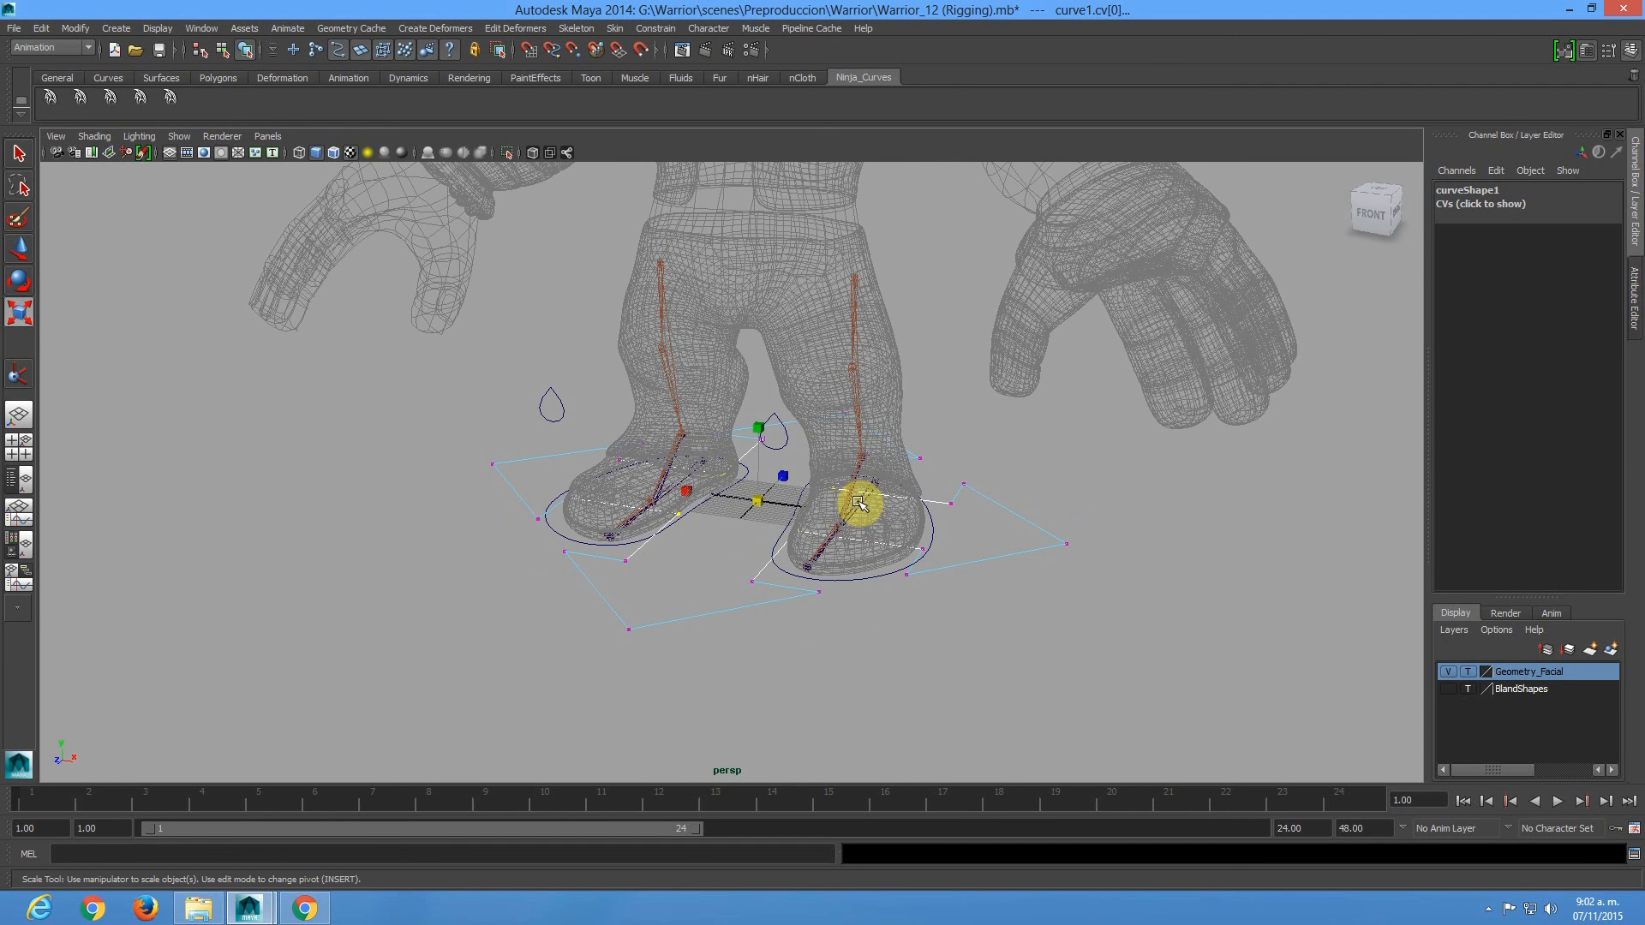
pyautogui.moveTo(753, 505); pyautogui.dragTo(951, 617)
# Select the arrow tip control vertices and scale them along Z to pull the front and back tips closer to the feet.
pyautogui.click(765, 688)
pyautogui.click(482, 427)
pyautogui.keyDown('alt'); pyautogui.moveTo(1197, 536); pyautogui.dragTo(1000, 417); pyautogui.keyUp('alt')
pyautogui.keyDown('alt'); pyautogui.moveTo(1041, 483); pyautogui.dragTo(985, 473); pyautogui.keyUp('alt')
pyautogui.press('r')
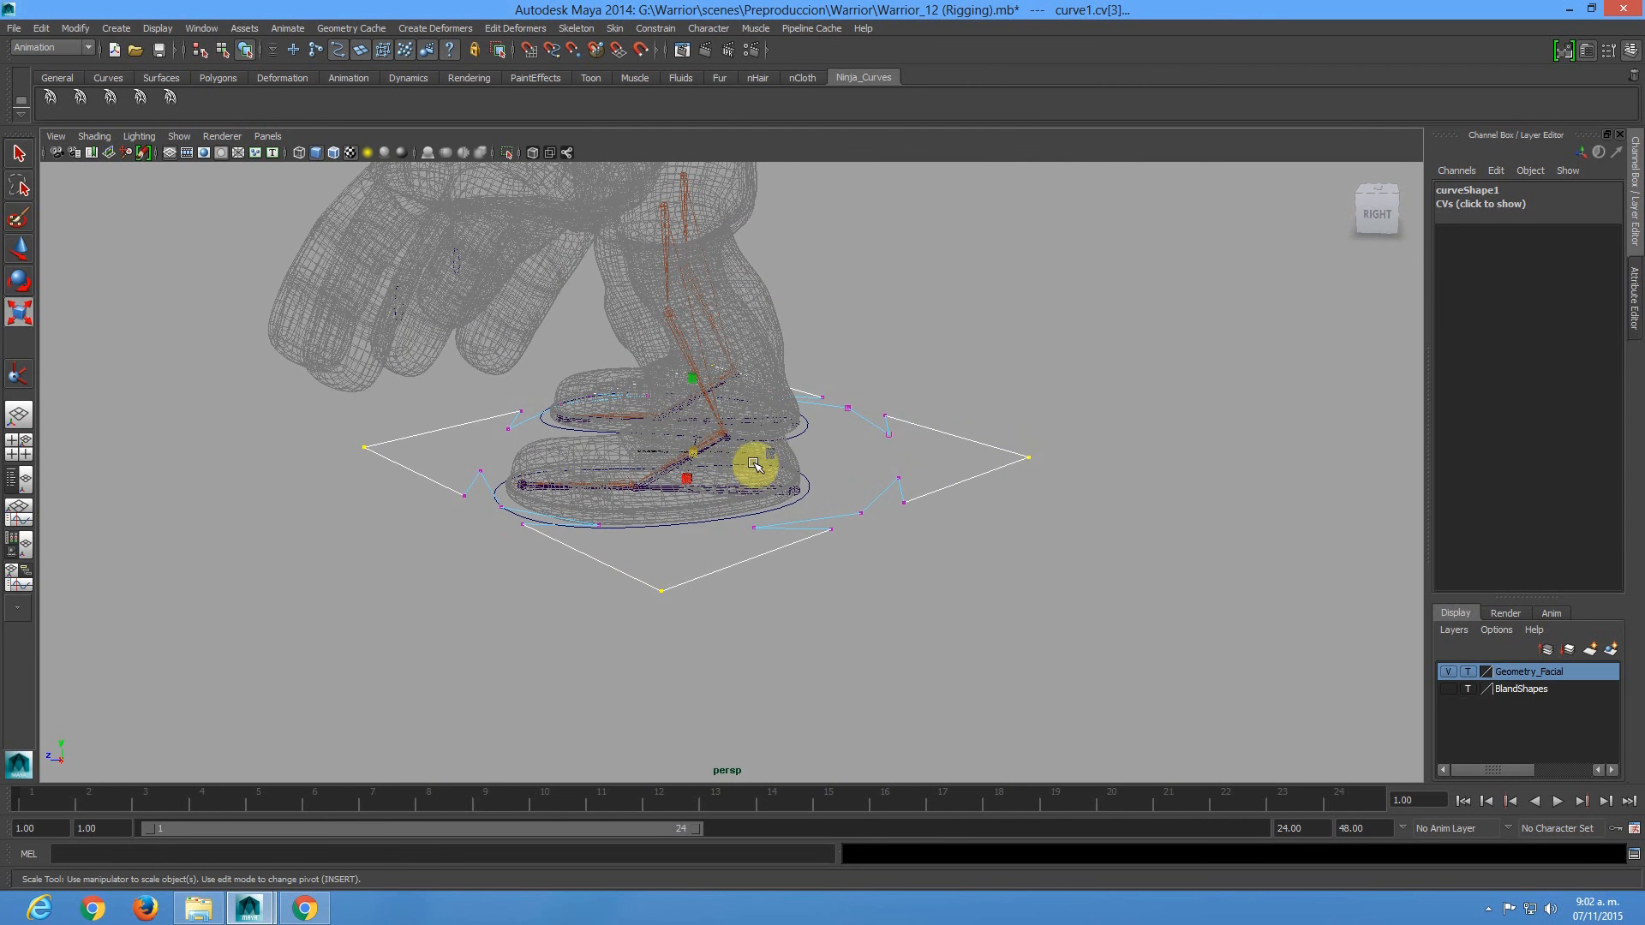
pyautogui.moveTo(769, 457); pyautogui.dragTo(755, 456)
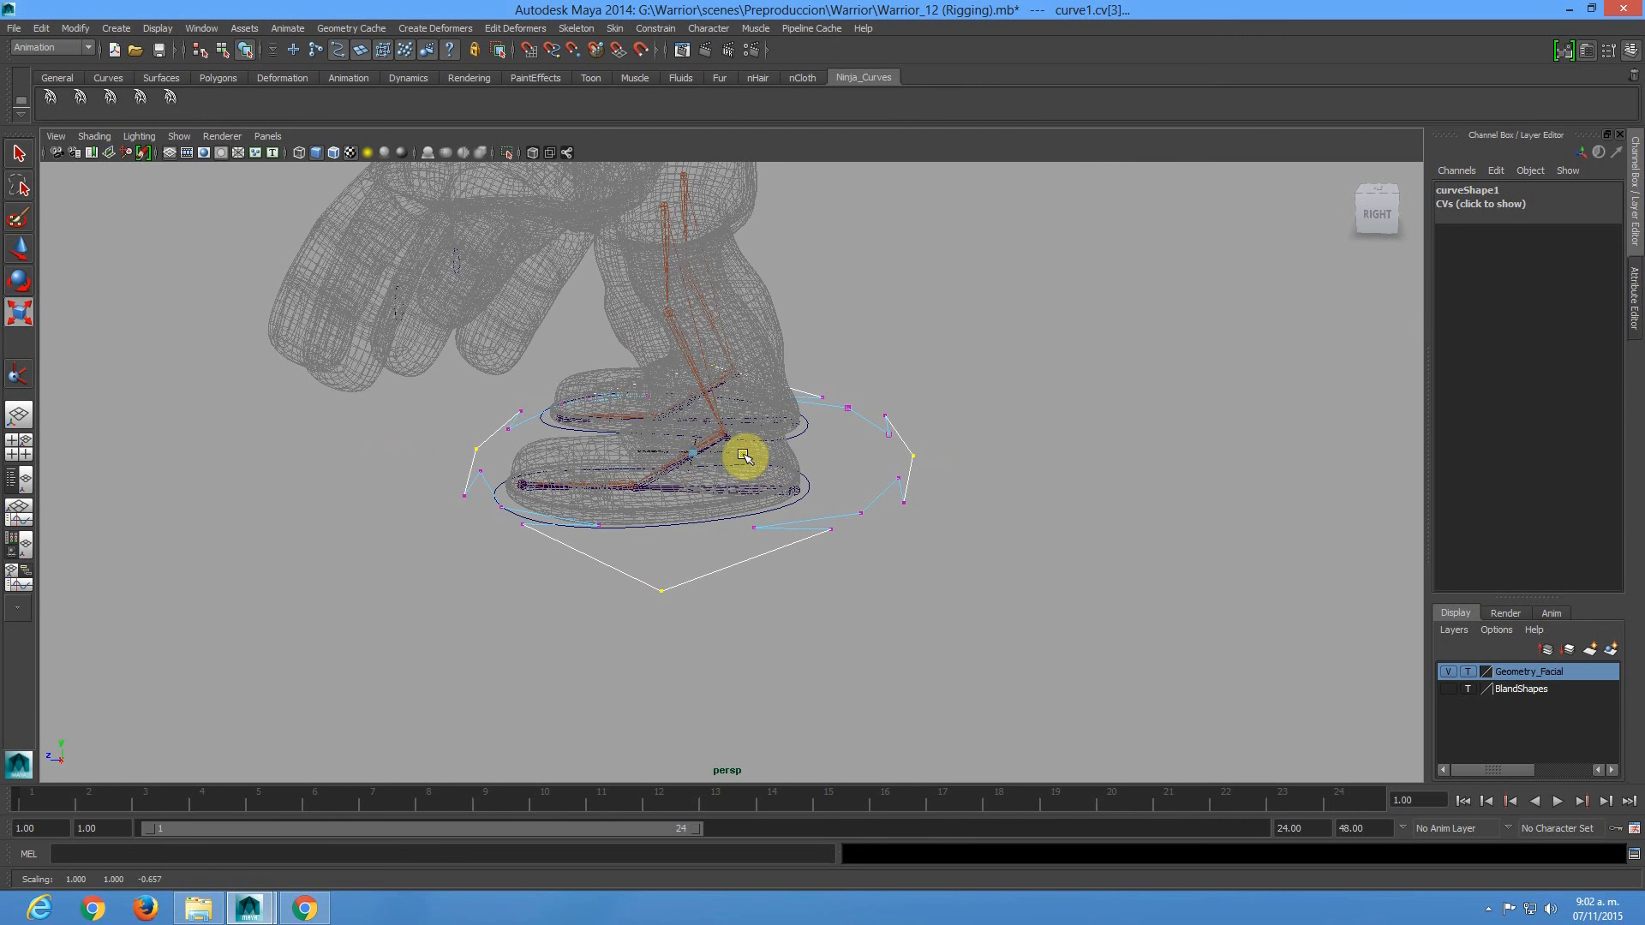
# Scale the corner control vertices of the two side arrowheads along Z to narrow those arrowheads.
pyautogui.keyDown('alt'); pyautogui.moveTo(746, 454); pyautogui.dragTo(858, 451); pyautogui.keyUp('alt')
pyautogui.click(1006, 542)
pyautogui.keyDown('shift'); pyautogui.click(1000, 403); pyautogui.keyUp('shift')
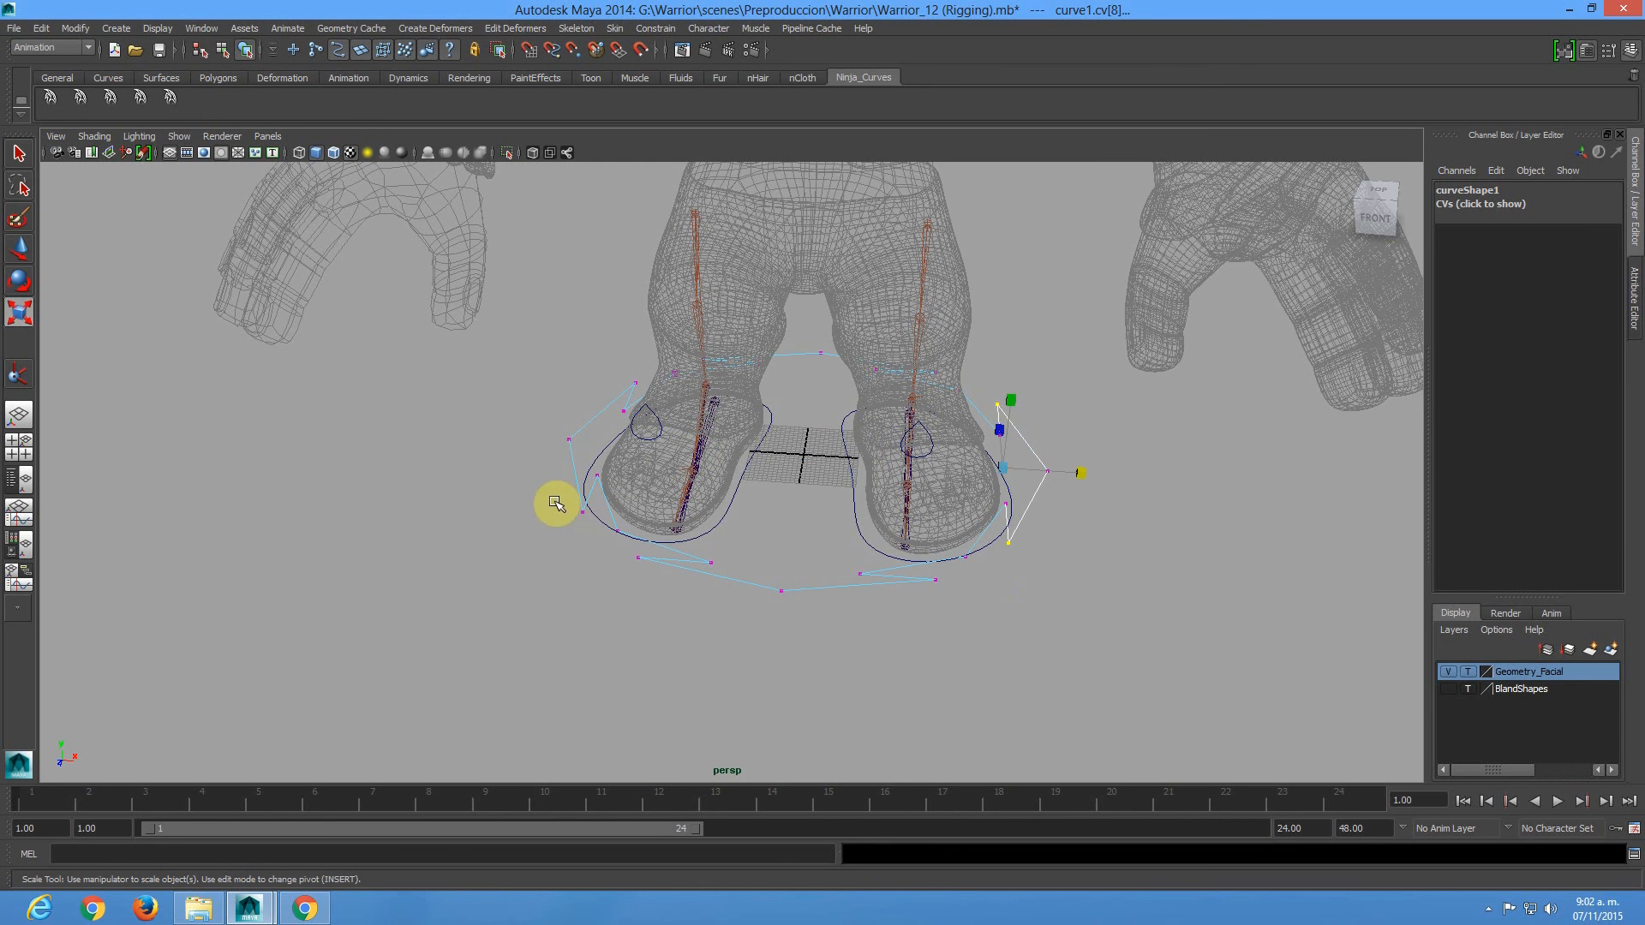
pyautogui.keyDown('shift'); pyautogui.moveTo(555, 503); pyautogui.dragTo(588, 523); pyautogui.keyUp('shift')
pyautogui.keyDown('alt'); pyautogui.moveTo(683, 393); pyautogui.dragTo(748, 411); pyautogui.keyUp('alt')
pyautogui.moveTo(809, 447); pyautogui.dragTo(800, 447, button='middle')
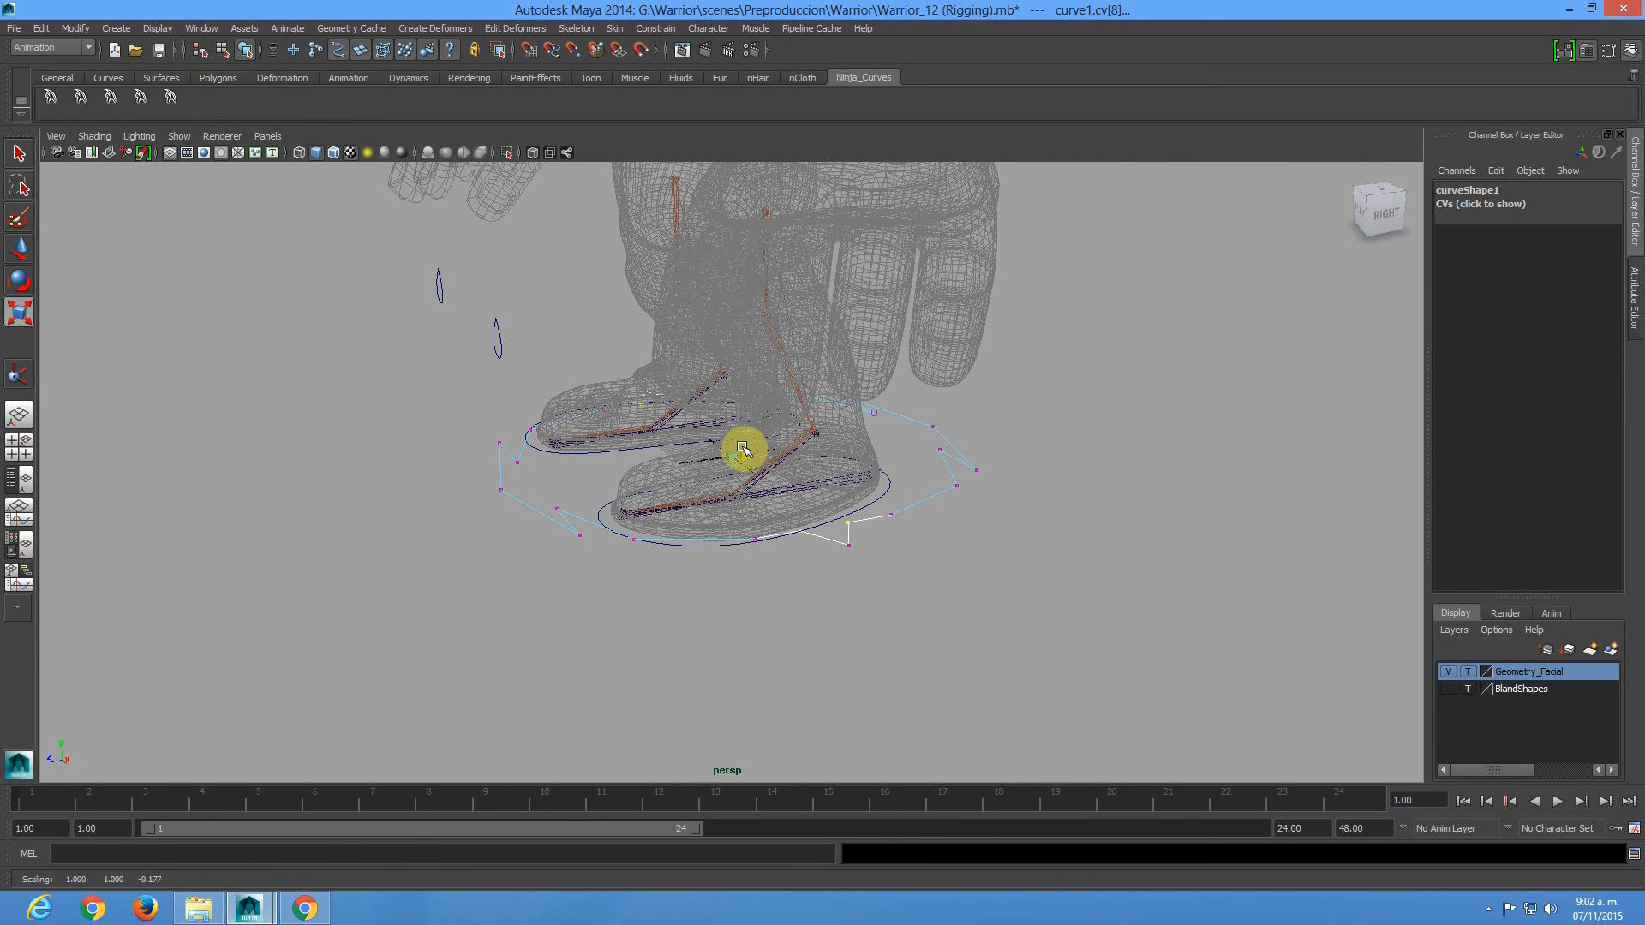
# Scale the corner control vertices of the front and back arrowheads along X to tuck them in beside the tips.
pyautogui.keyDown('alt'); pyautogui.moveTo(587, 551); pyautogui.dragTo(635, 562); pyautogui.keyUp('alt')
pyautogui.keyDown('shift'); pyautogui.moveTo(928, 579); pyautogui.dragTo(921, 569); pyautogui.keyUp('shift')
pyautogui.keyDown('alt'); pyautogui.moveTo(918, 448); pyautogui.dragTo(848, 536); pyautogui.keyUp('alt')
pyautogui.keyDown('shift'); pyautogui.moveTo(640, 606); pyautogui.dragTo(585, 567); pyautogui.keyUp('shift')
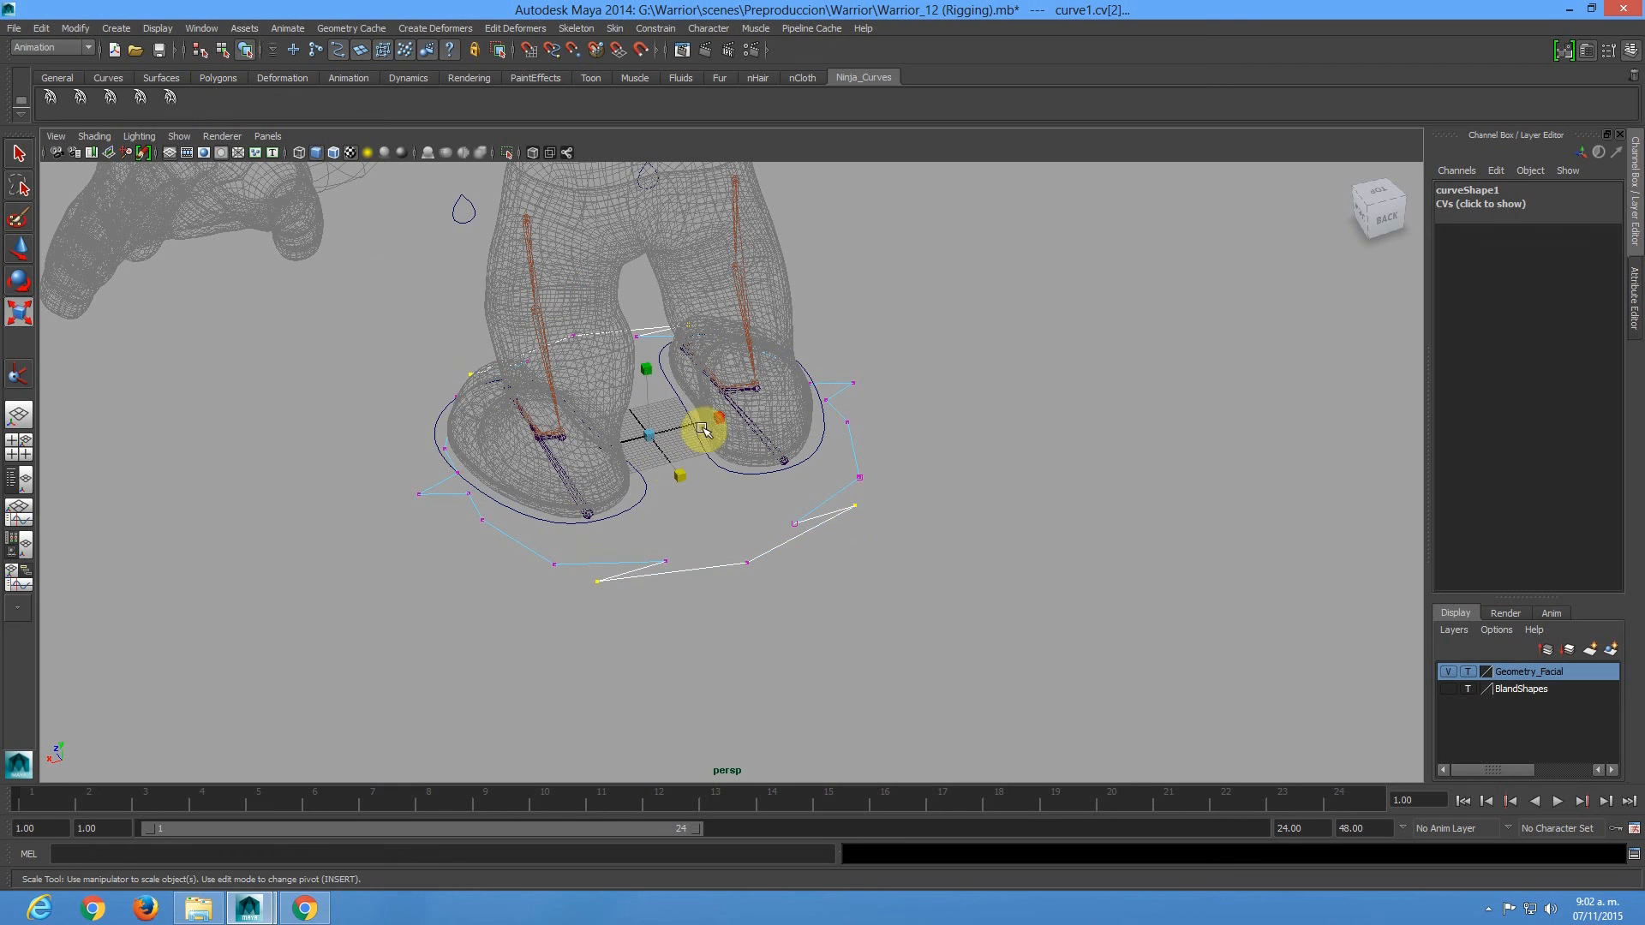
pyautogui.moveTo(718, 416); pyautogui.dragTo(808, 352)
# Move the curve's rear control vertices forward along Z, closer to the heels.
pyautogui.press('w')
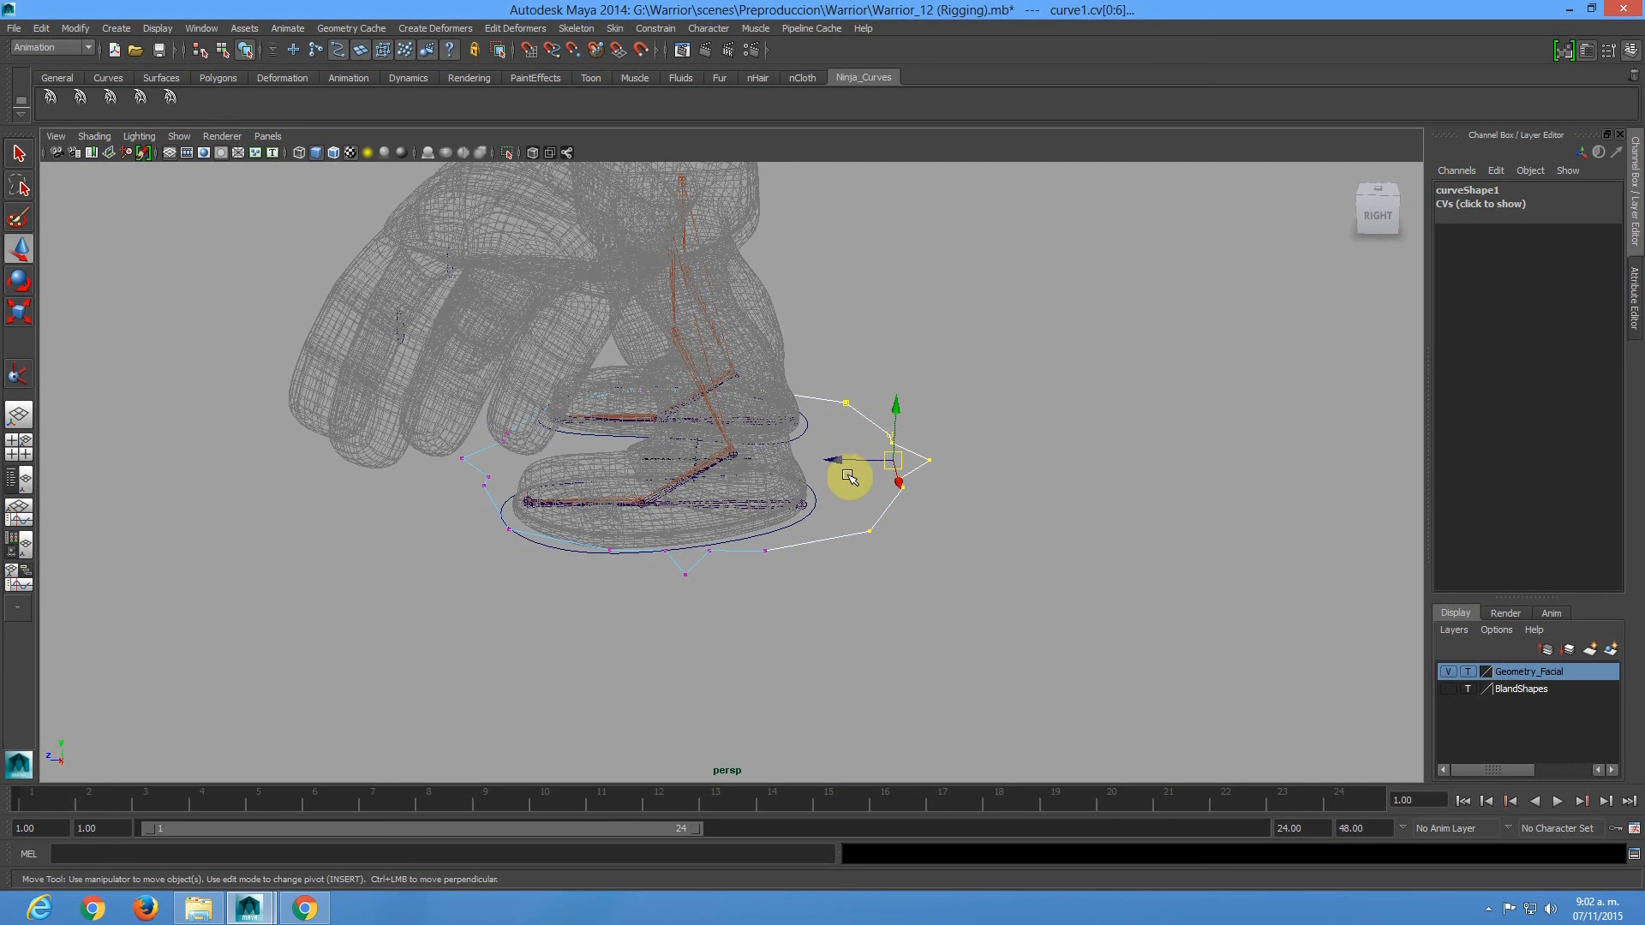
pyautogui.moveTo(841, 465); pyautogui.dragTo(795, 462)
pyautogui.keyDown('alt'); pyautogui.moveTo(690, 499); pyautogui.dragTo(848, 557); pyautogui.keyUp('alt')
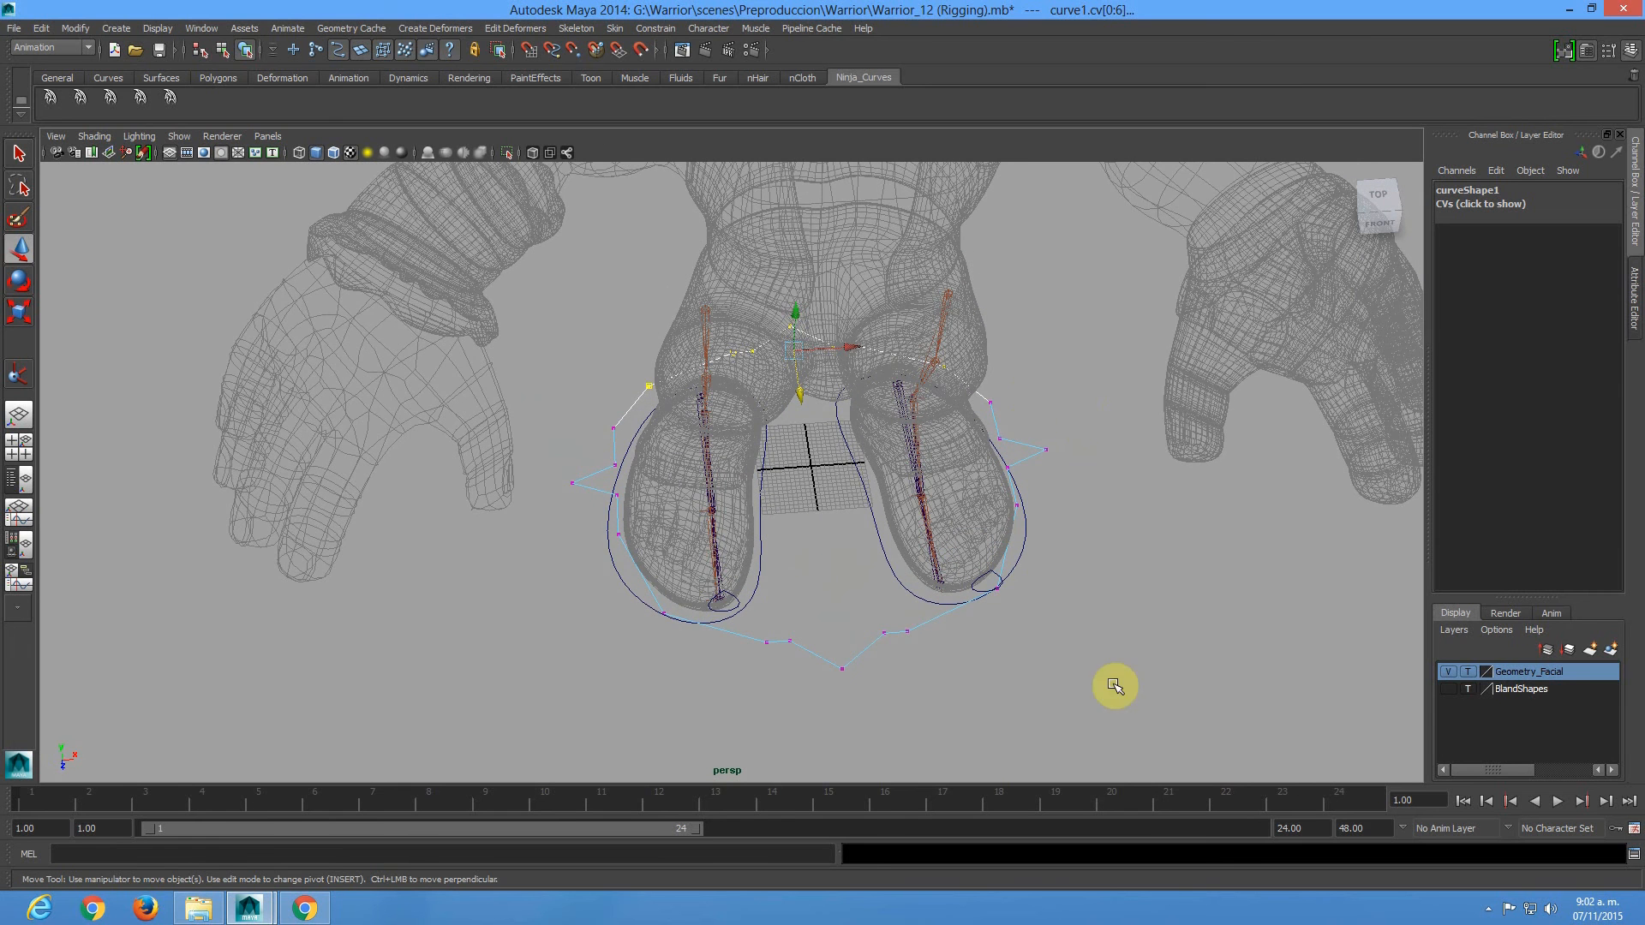
# Select all control vertices of the curve and scale them slightly wider along X.
pyautogui.moveTo(1128, 727); pyautogui.dragTo(551, 309)
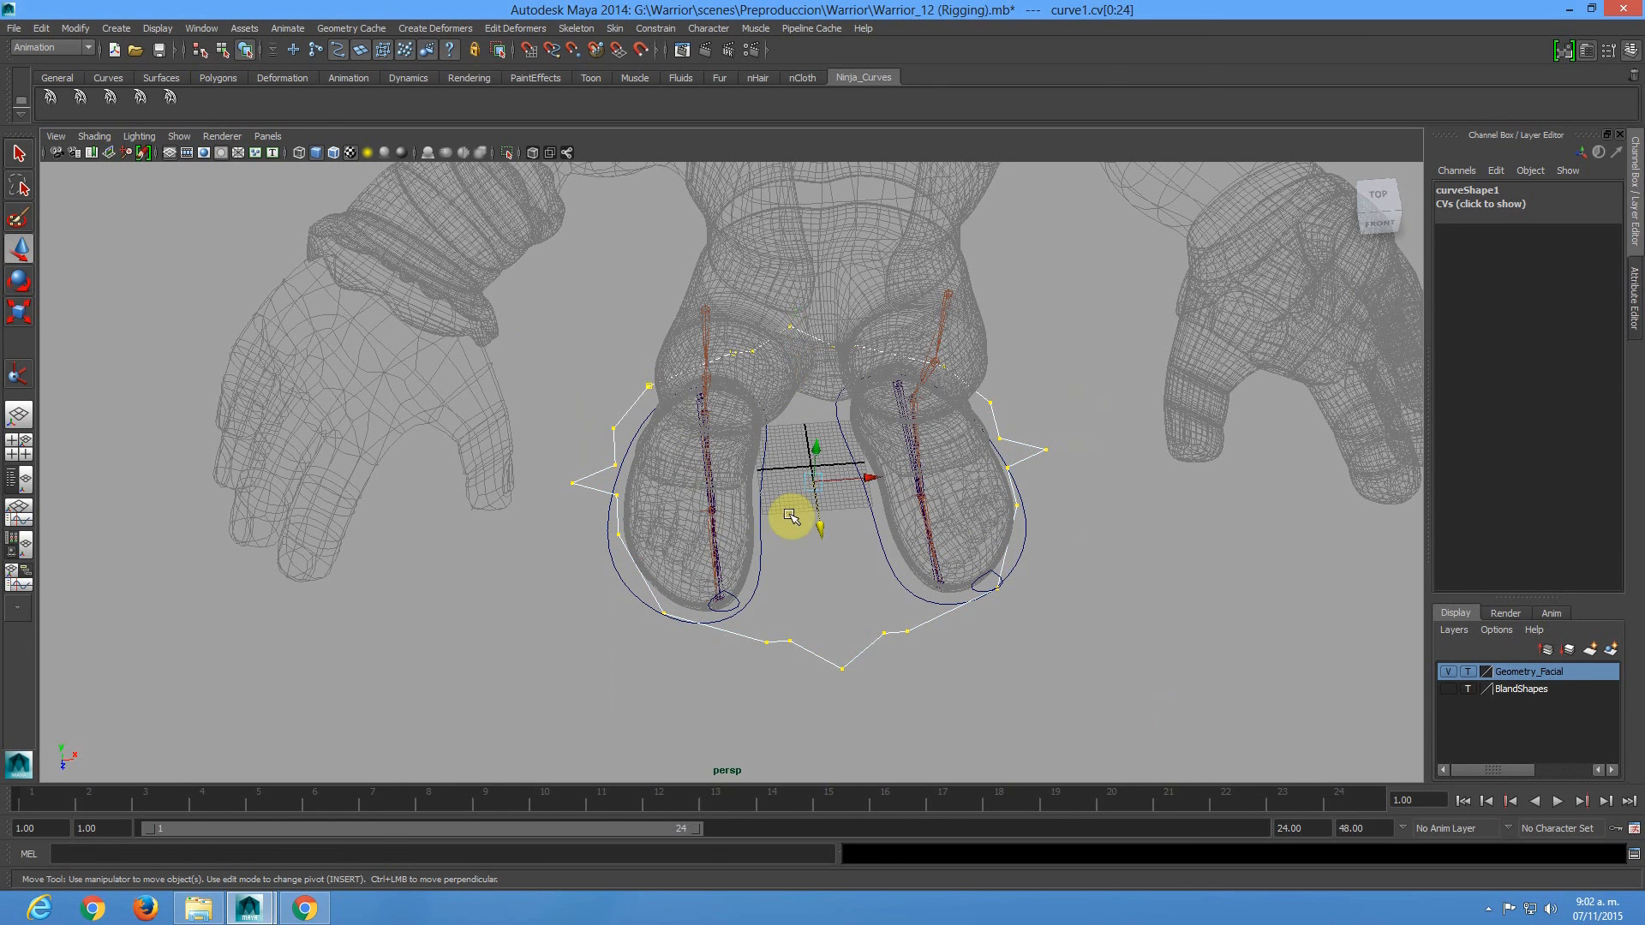
pyautogui.press('r')
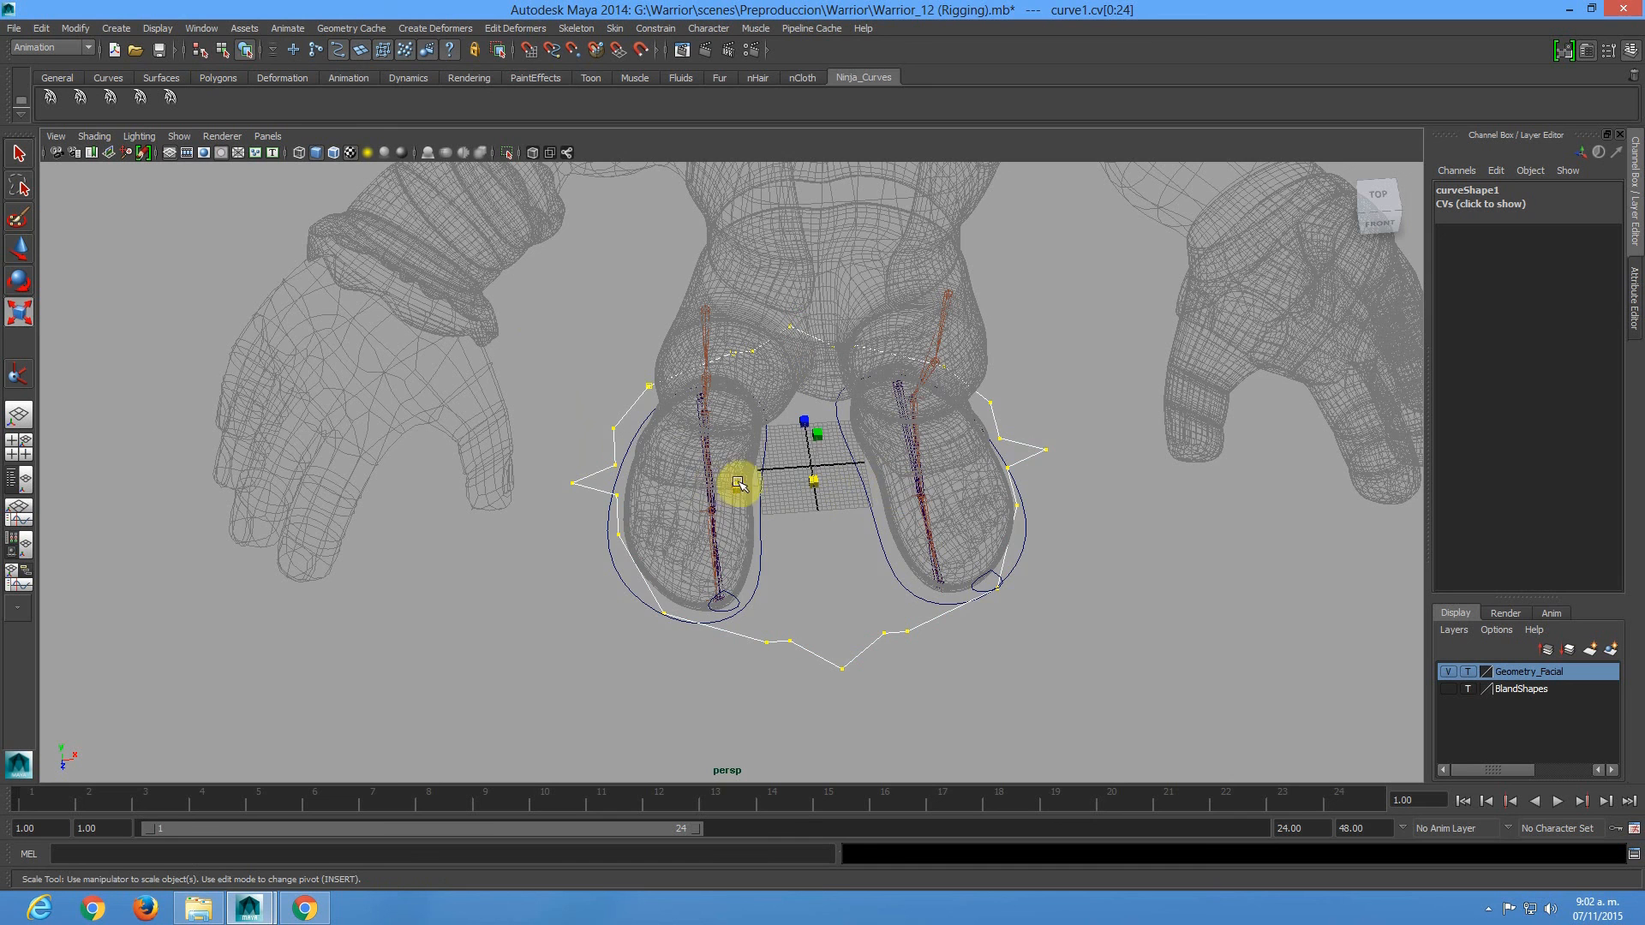
pyautogui.moveTo(734, 488); pyautogui.dragTo(725, 487)
pyautogui.moveTo(848, 503)
pyautogui.keyDown('alt'); pyautogui.mouseDown()
pyautogui.moveTo(826, 482)
pyautogui.moveTo(848, 484)
pyautogui.mouseUp(); pyautogui.keyUp('alt')
pyautogui.click(1087, 637)
pyautogui.keyDown('alt'); pyautogui.moveTo(973, 522); pyautogui.dragTo(957, 505); pyautogui.keyUp('alt')
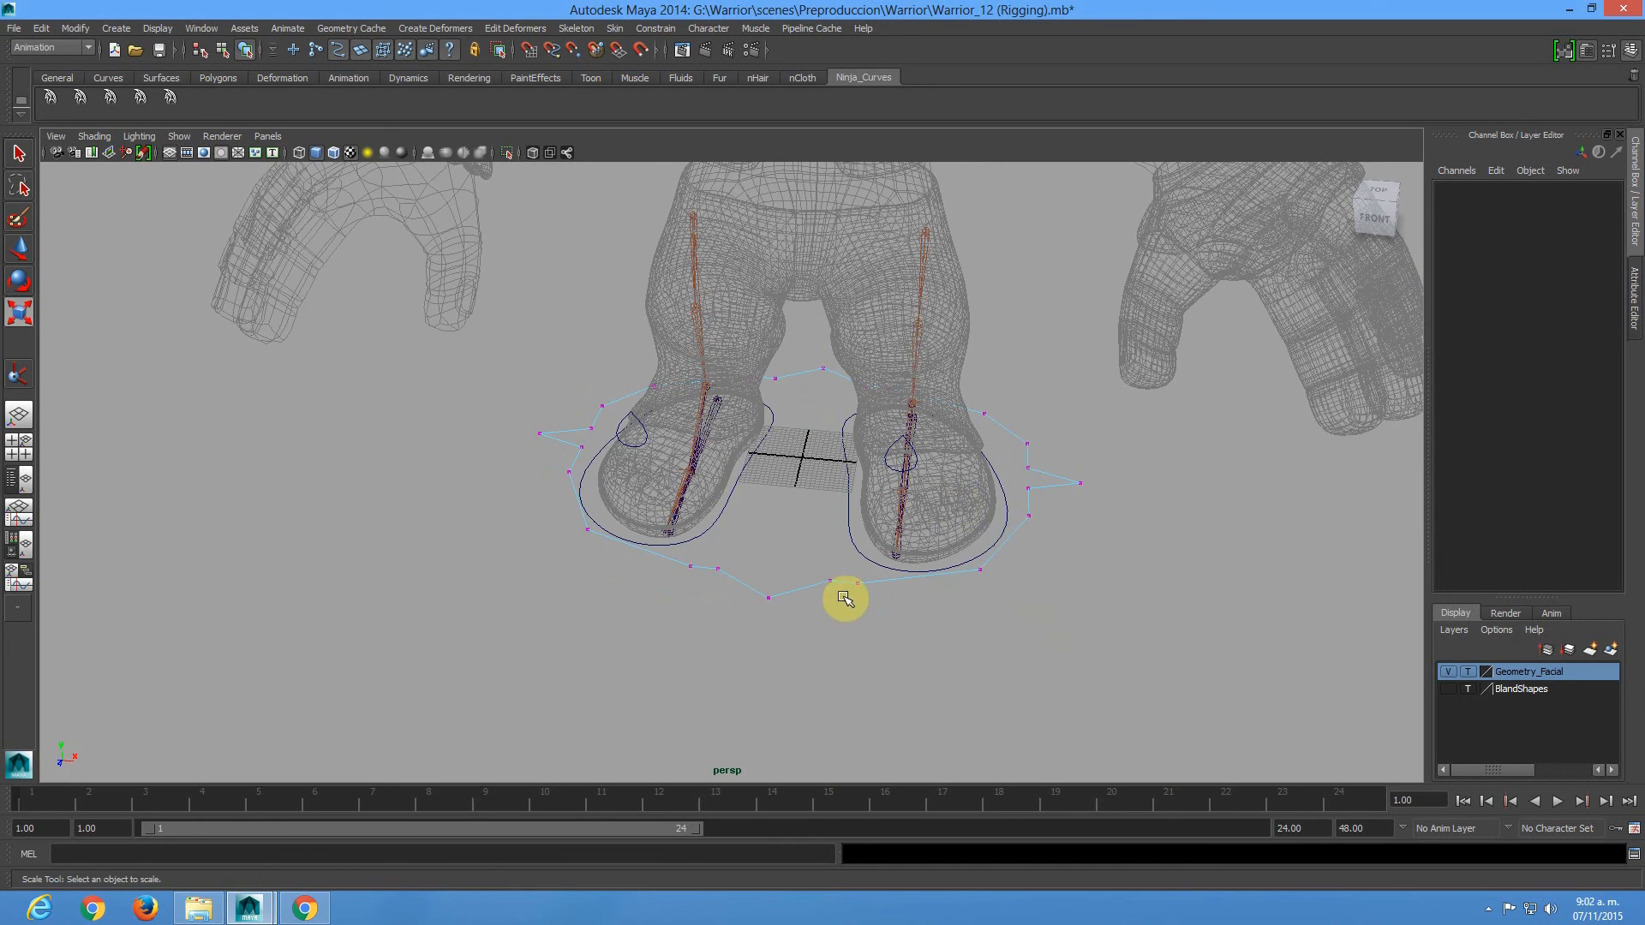
# Return the curve to object mode and freeze its transformations.
pyautogui.moveTo(833, 584); pyautogui.dragTo(857, 551, button='right')
pyautogui.moveTo(786, 555); pyautogui.dragTo(796, 647)
pyautogui.click(41, 28)
pyautogui.click(73, 29)
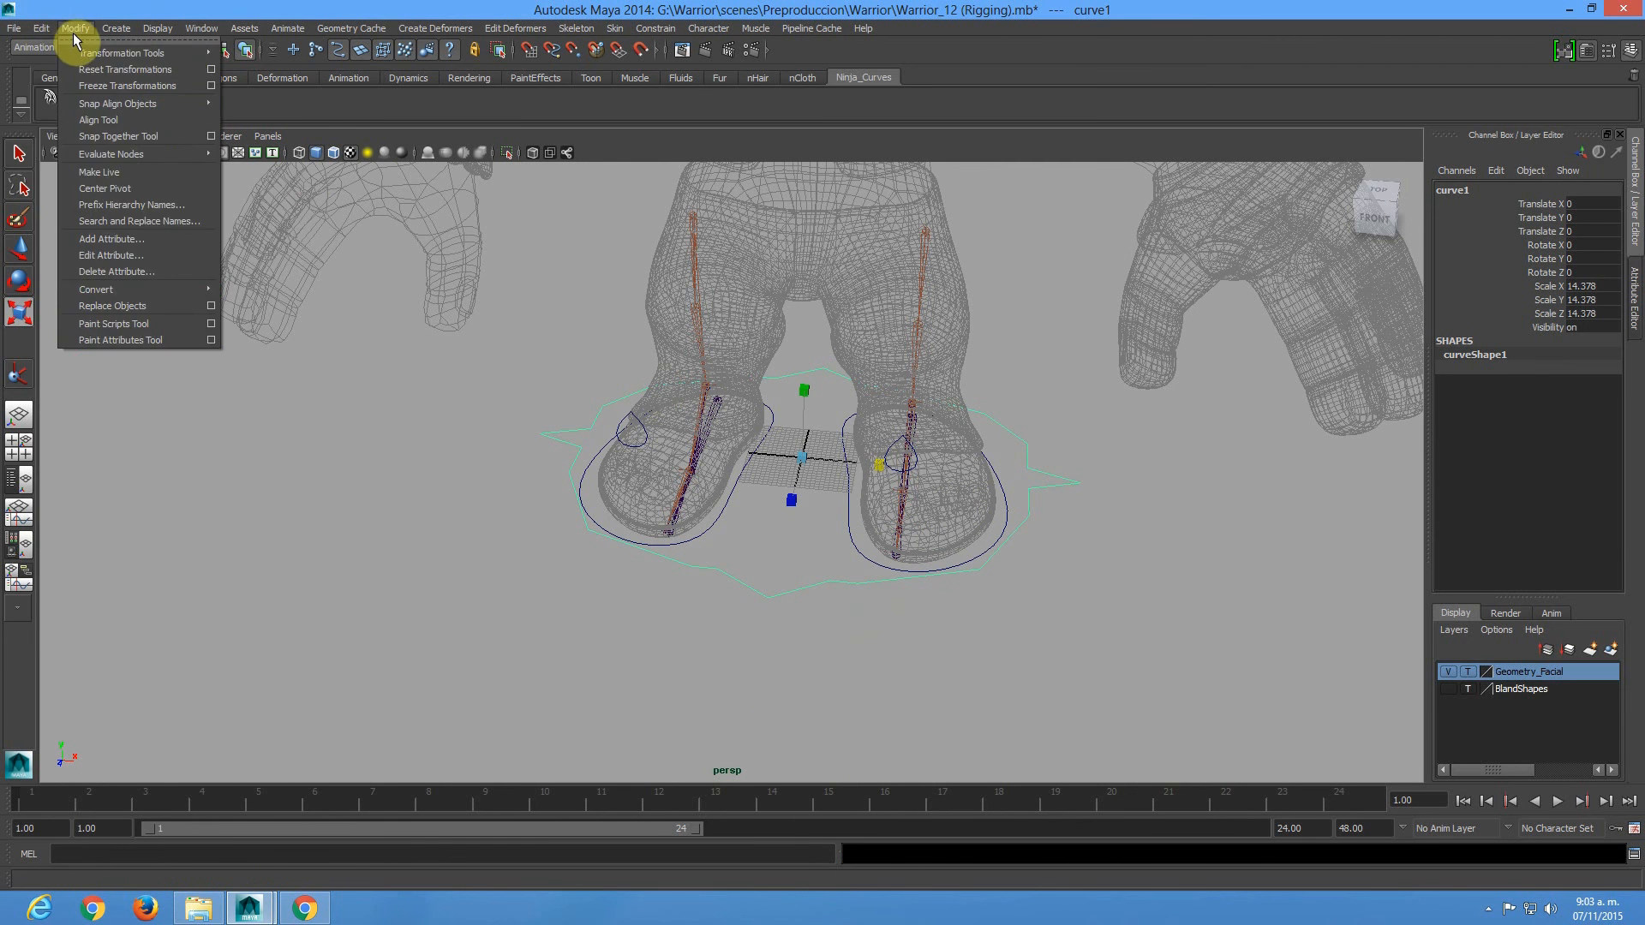
pyautogui.click(89, 85)
# Delete the curve's history and rename it warriorControl.
pyautogui.click(41, 29)
pyautogui.moveTo(108, 204)
pyautogui.click(257, 214)
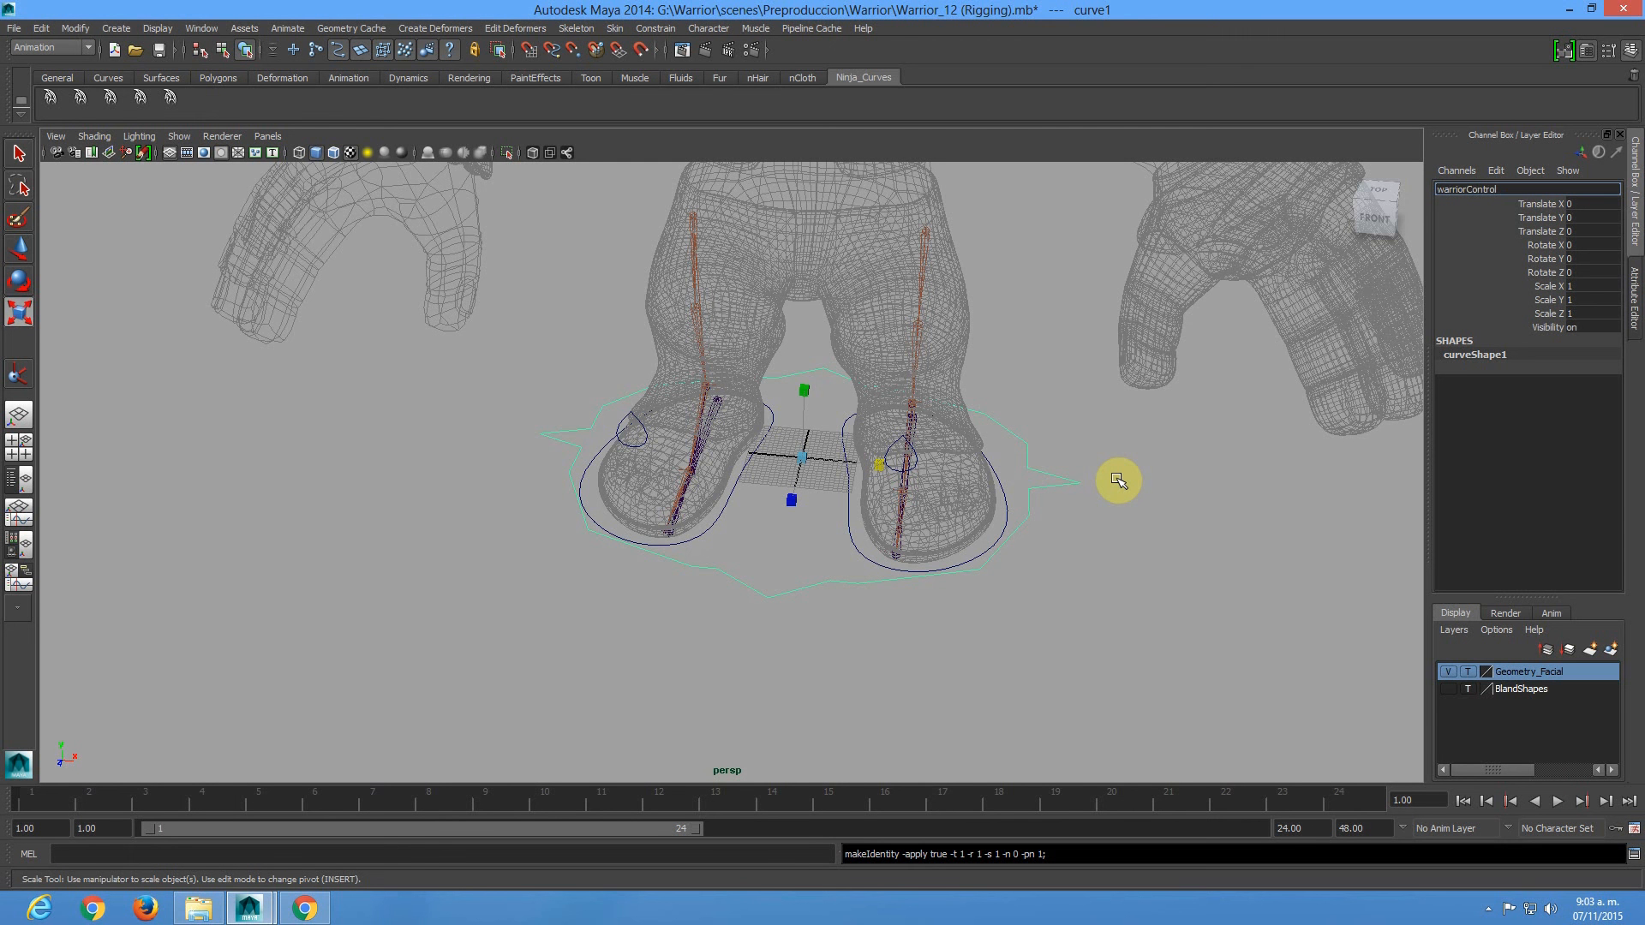
pyautogui.press('Return')
# Parent both foot controls and both knee controls under warriorControl.
pyautogui.keyDown('alt'); pyautogui.moveTo(826, 466); pyautogui.dragTo(836, 506); pyautogui.keyUp('alt')
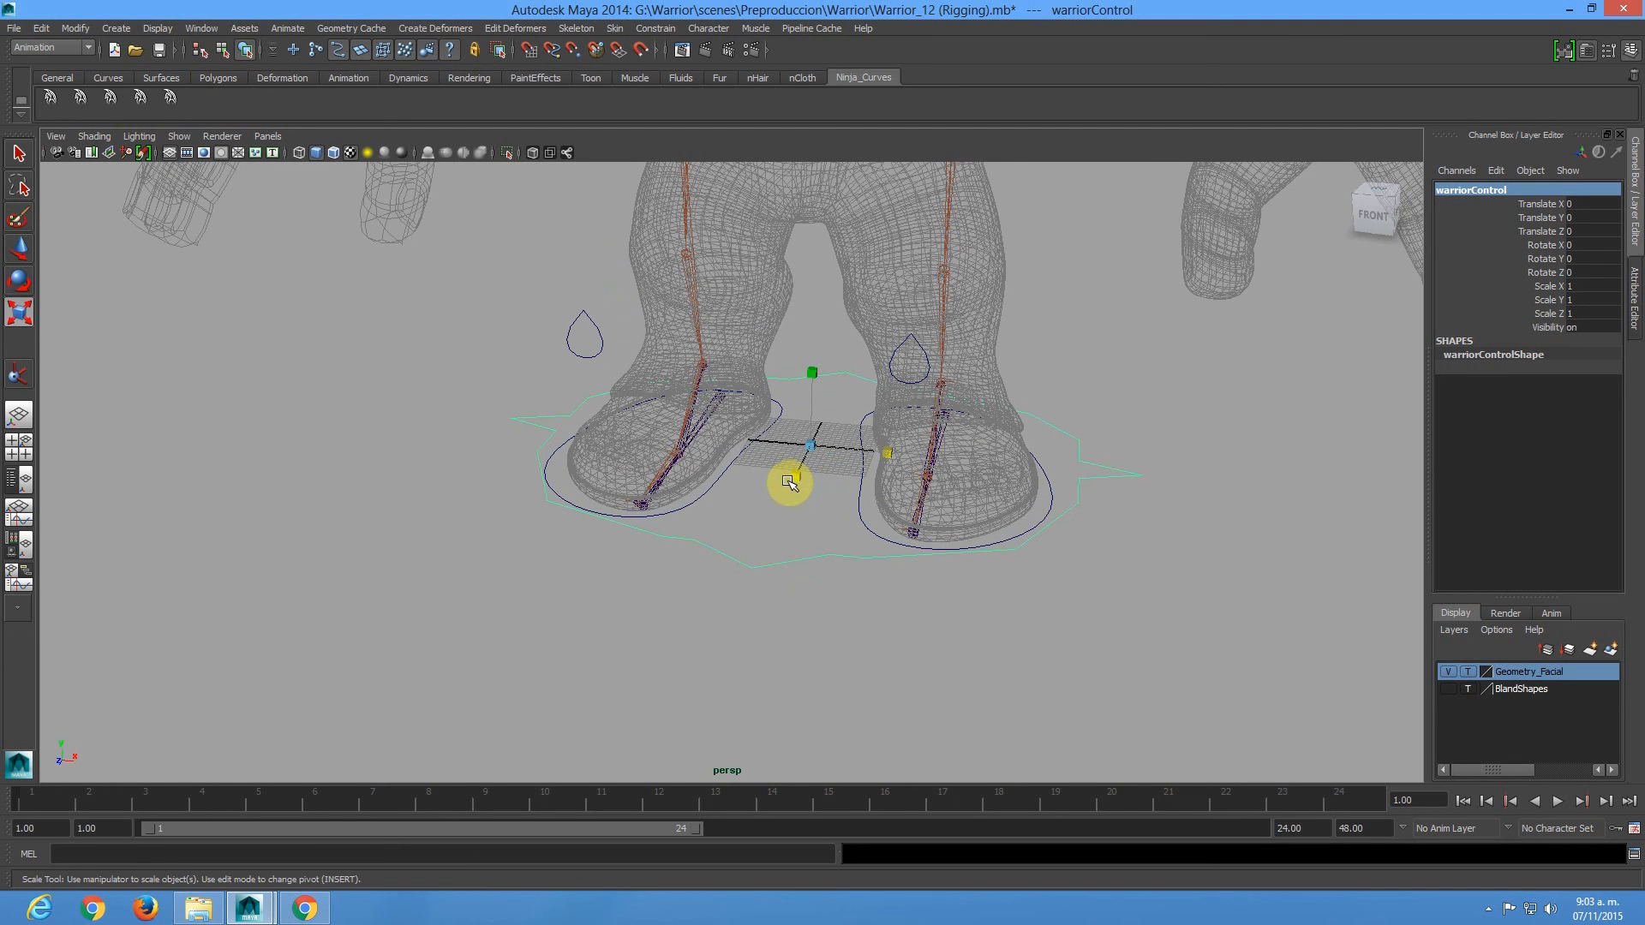
pyautogui.click(754, 438)
pyautogui.click(859, 496)
pyautogui.click(893, 364)
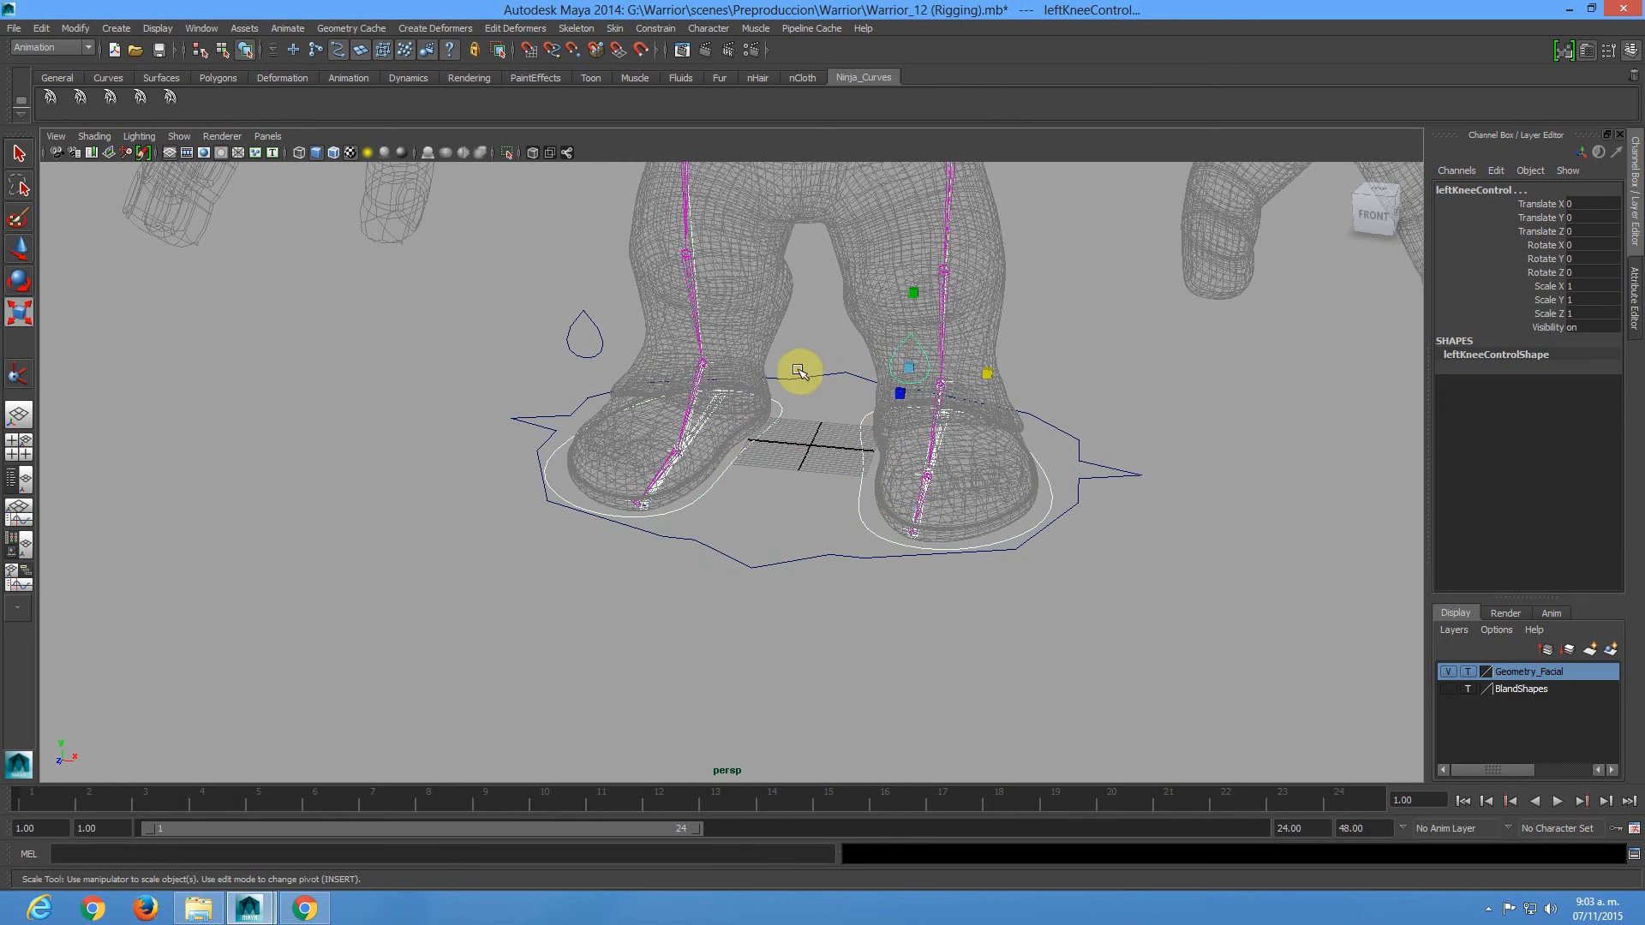
pyautogui.click(595, 332)
pyautogui.click(811, 558)
pyautogui.press('p')
pyautogui.click(797, 557)
# Test moving warriorControl with its parented controls and undo the move.
pyautogui.keyDown('alt'); pyautogui.moveTo(990, 571); pyautogui.dragTo(779, 527, button='right'); pyautogui.keyUp('alt')
pyautogui.keyDown('alt'); pyautogui.moveTo(878, 514); pyautogui.dragTo(883, 432); pyautogui.keyUp('alt')
pyautogui.press('w')
pyautogui.hotkey('ctrl', 'z')
# Parent the rightHip and leftHip joints under warriorControl.
pyautogui.keyDown('alt'); pyautogui.moveTo(671, 331); pyautogui.dragTo(853, 327); pyautogui.keyUp('alt')
pyautogui.keyDown('alt'); pyautogui.moveTo(853, 327); pyautogui.dragTo(798, 541, button='middle'); pyautogui.keyUp('alt')
pyautogui.scroll(2, 856, 360)
pyautogui.click(865, 361)
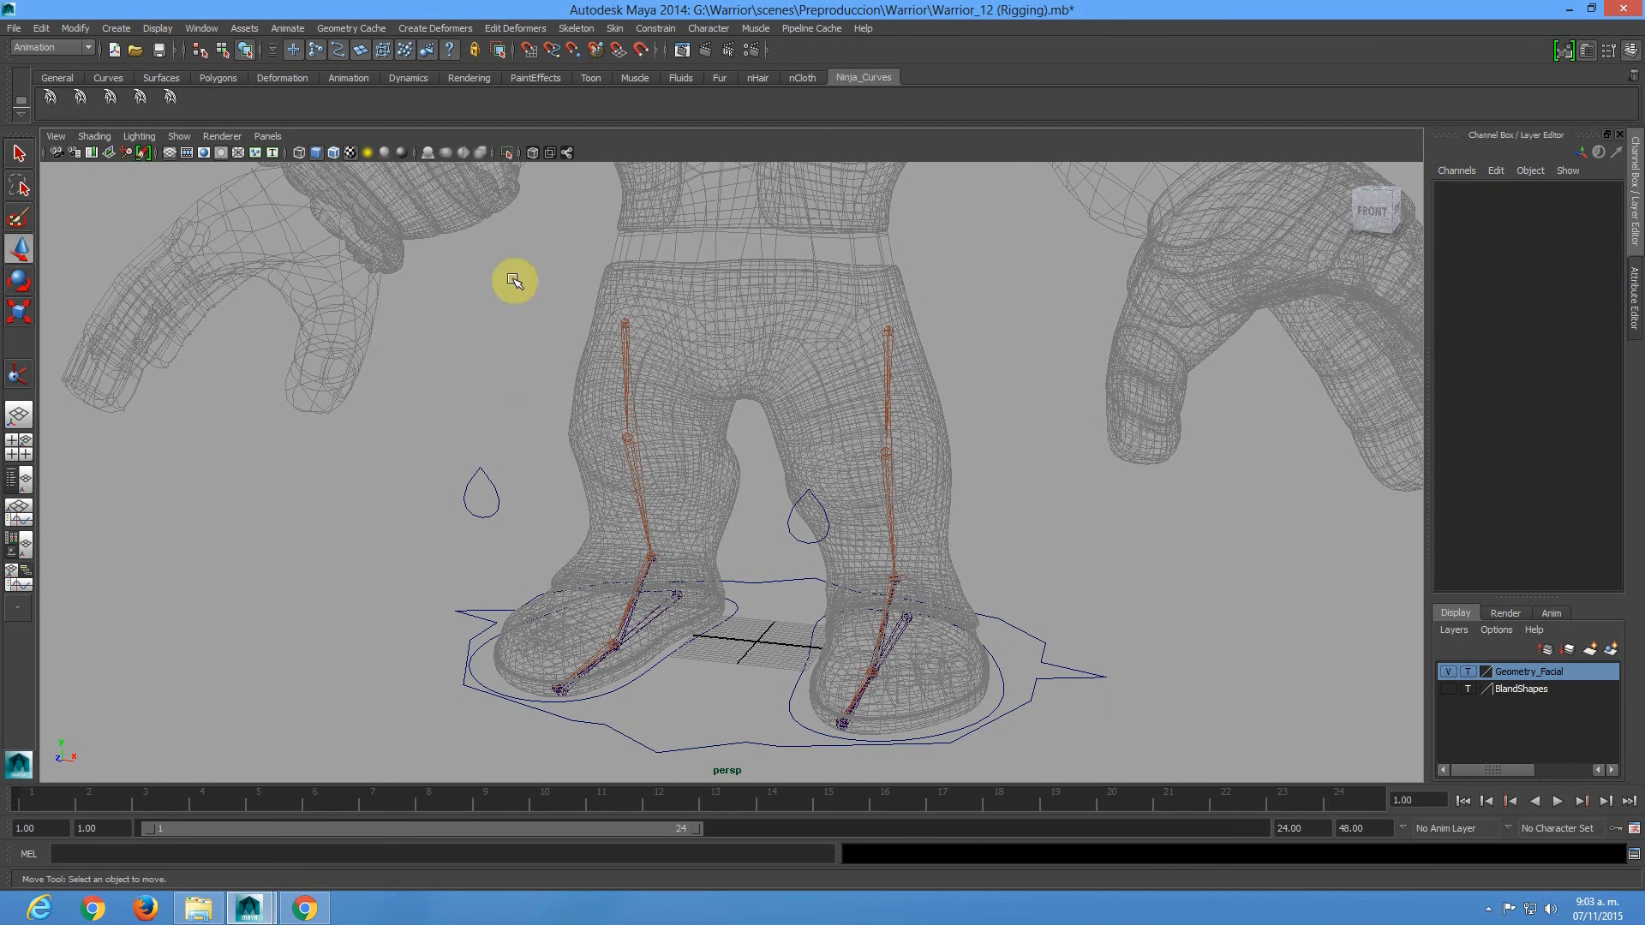
pyautogui.click(627, 324)
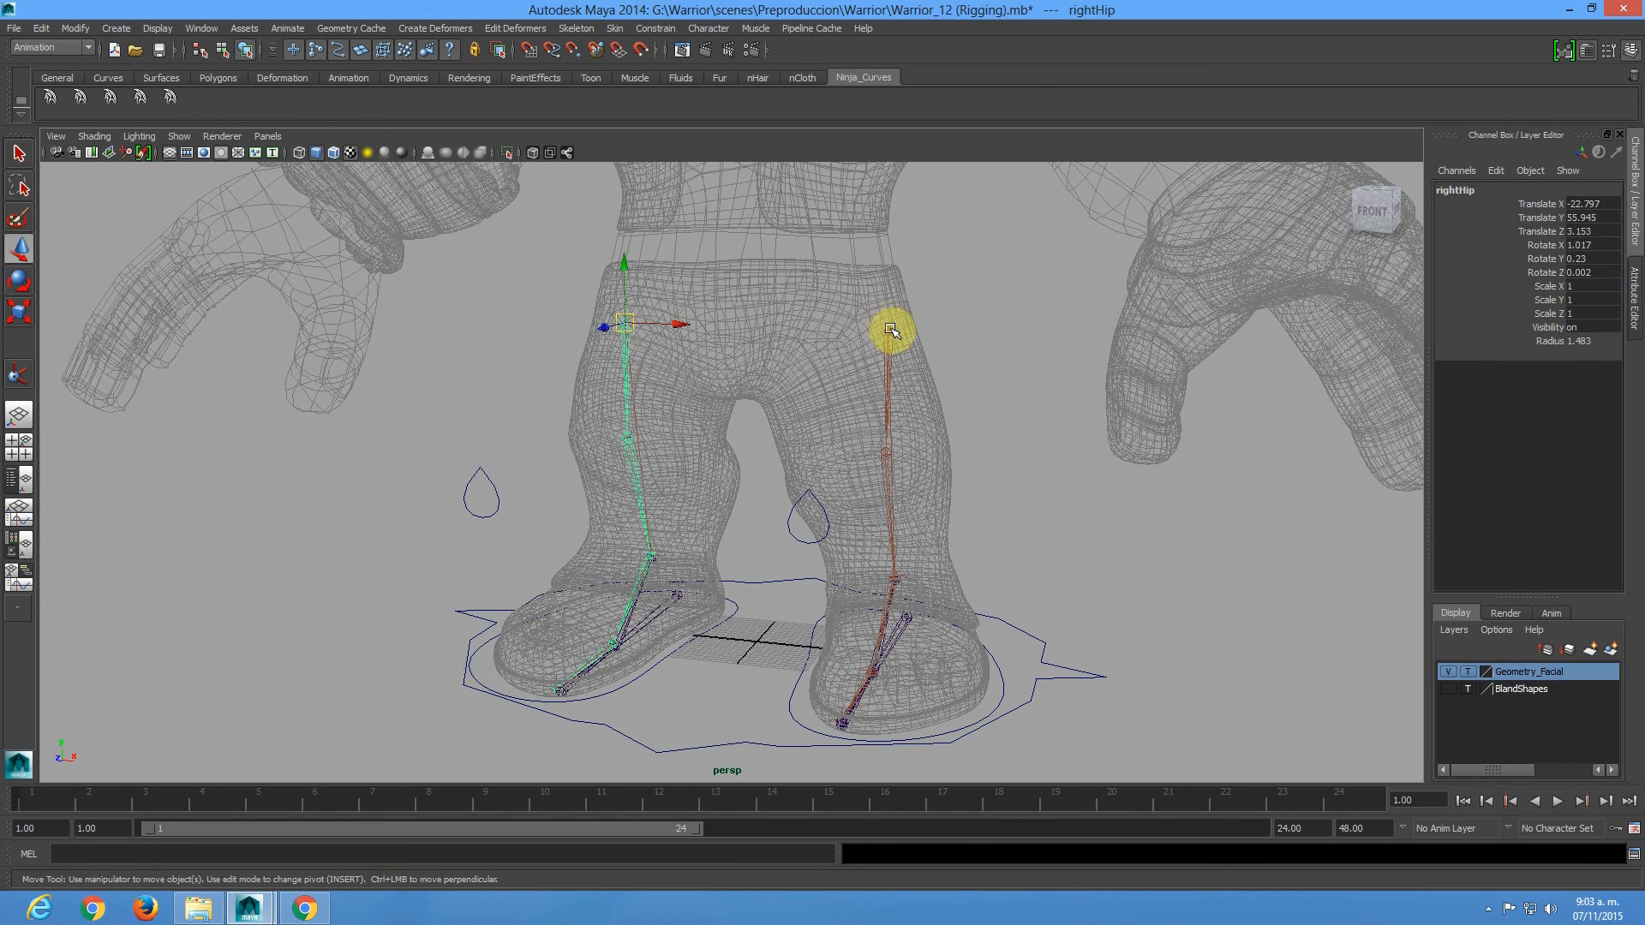
pyautogui.keyDown('shift'); pyautogui.click(890, 358); pyautogui.keyUp('shift')
pyautogui.keyDown('alt'); pyautogui.moveTo(799, 435); pyautogui.dragTo(781, 346, button='middle'); pyautogui.keyUp('alt')
pyautogui.click(732, 662)
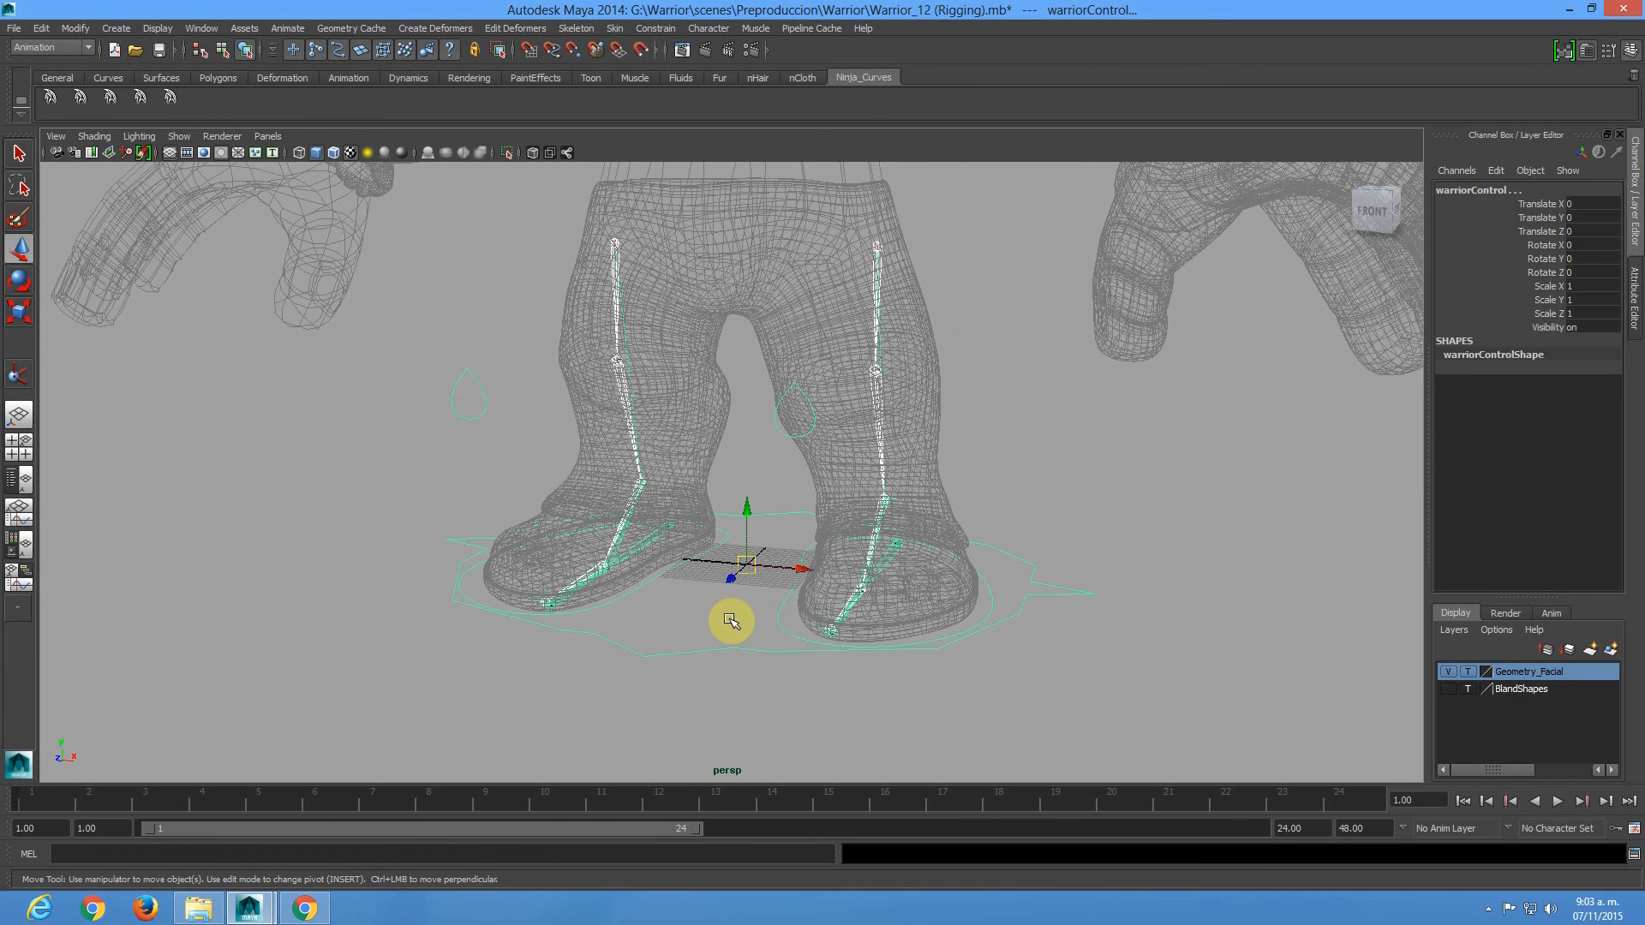
pyautogui.hotkey('ctrl', 'z')
pyautogui.click(710, 653)
# Test warriorControl with a move of about 146 in Z, a Y rotation of about 22.7 and a uniform scale of about 2.03.
pyautogui.scroll(-4, 749, 614)
pyautogui.keyDown('alt'); pyautogui.moveTo(795, 527); pyautogui.dragTo(209, 748); pyautogui.keyUp('alt')
pyautogui.scroll(-4, 677, 542)
pyautogui.press('e')
pyautogui.moveTo(576, 664); pyautogui.dragTo(905, 606)
pyautogui.press('r')
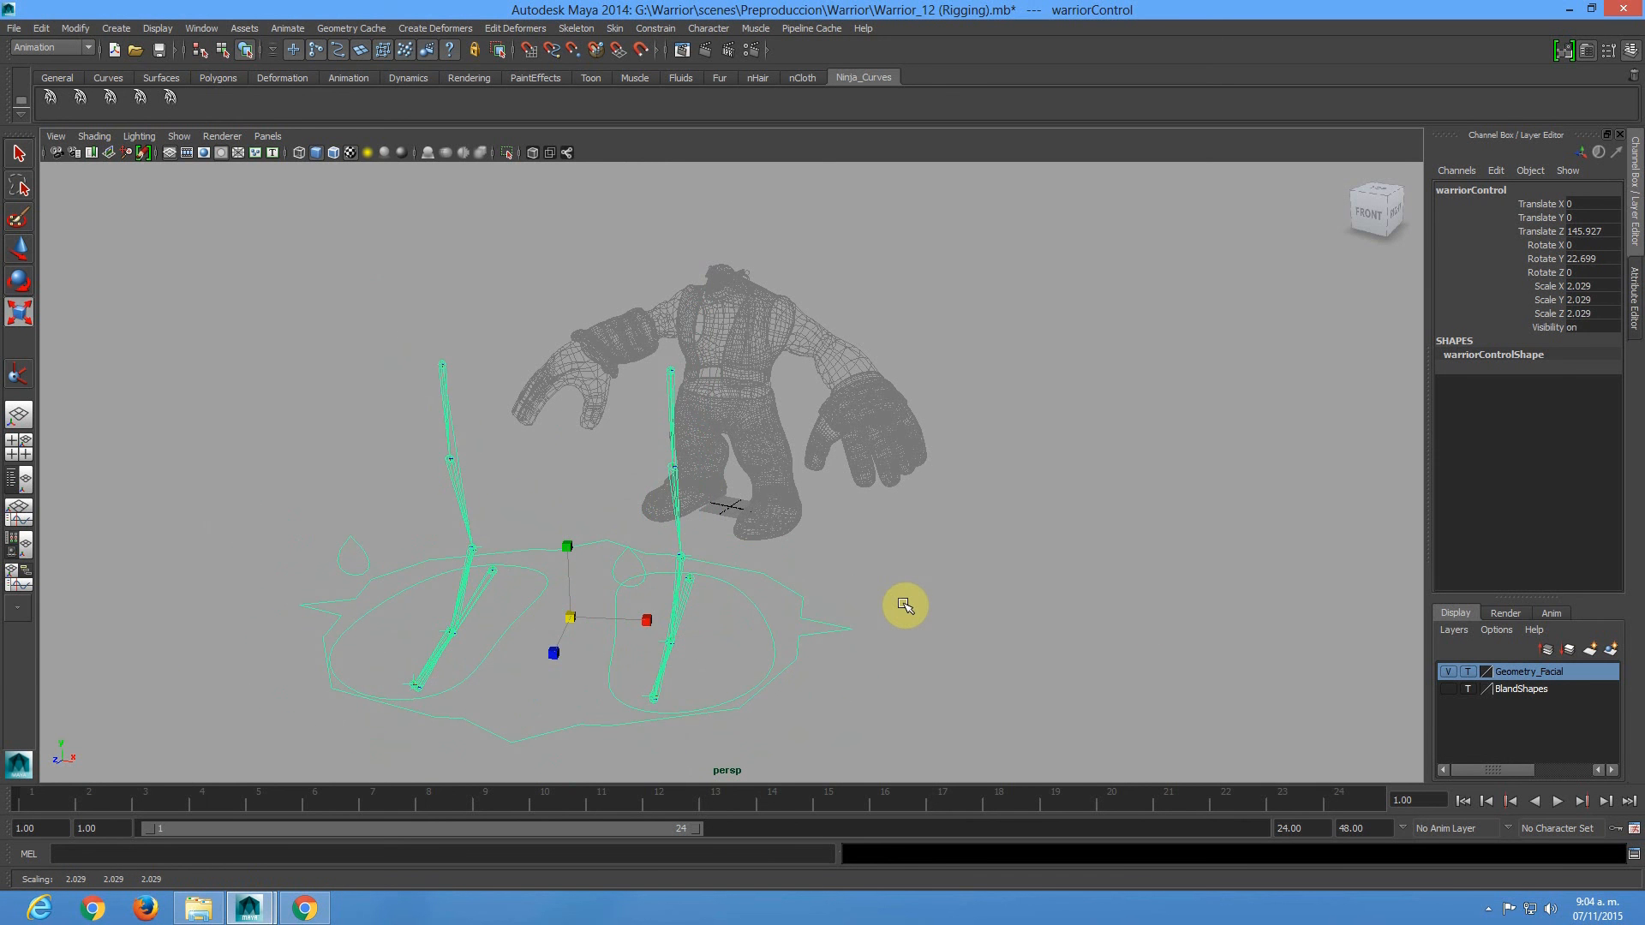
# Undo the test scale, rotation and move of warriorControl.
pyautogui.hotkey('ctrl', 'z')
pyautogui.hotkey('ctrl', 'z')
pyautogui.hotkey('ctrl', 'z')
pyautogui.hotkey('ctrl', 'z')
pyautogui.hotkey('ctrl', 'z')
pyautogui.hotkey('ctrl', 'z')
pyautogui.hotkey('ctrl', 'z')
pyautogui.hotkey('ctrl', 'z')
pyautogui.hotkey('ctrl', 'z')
pyautogui.hotkey('ctrl', 'z')
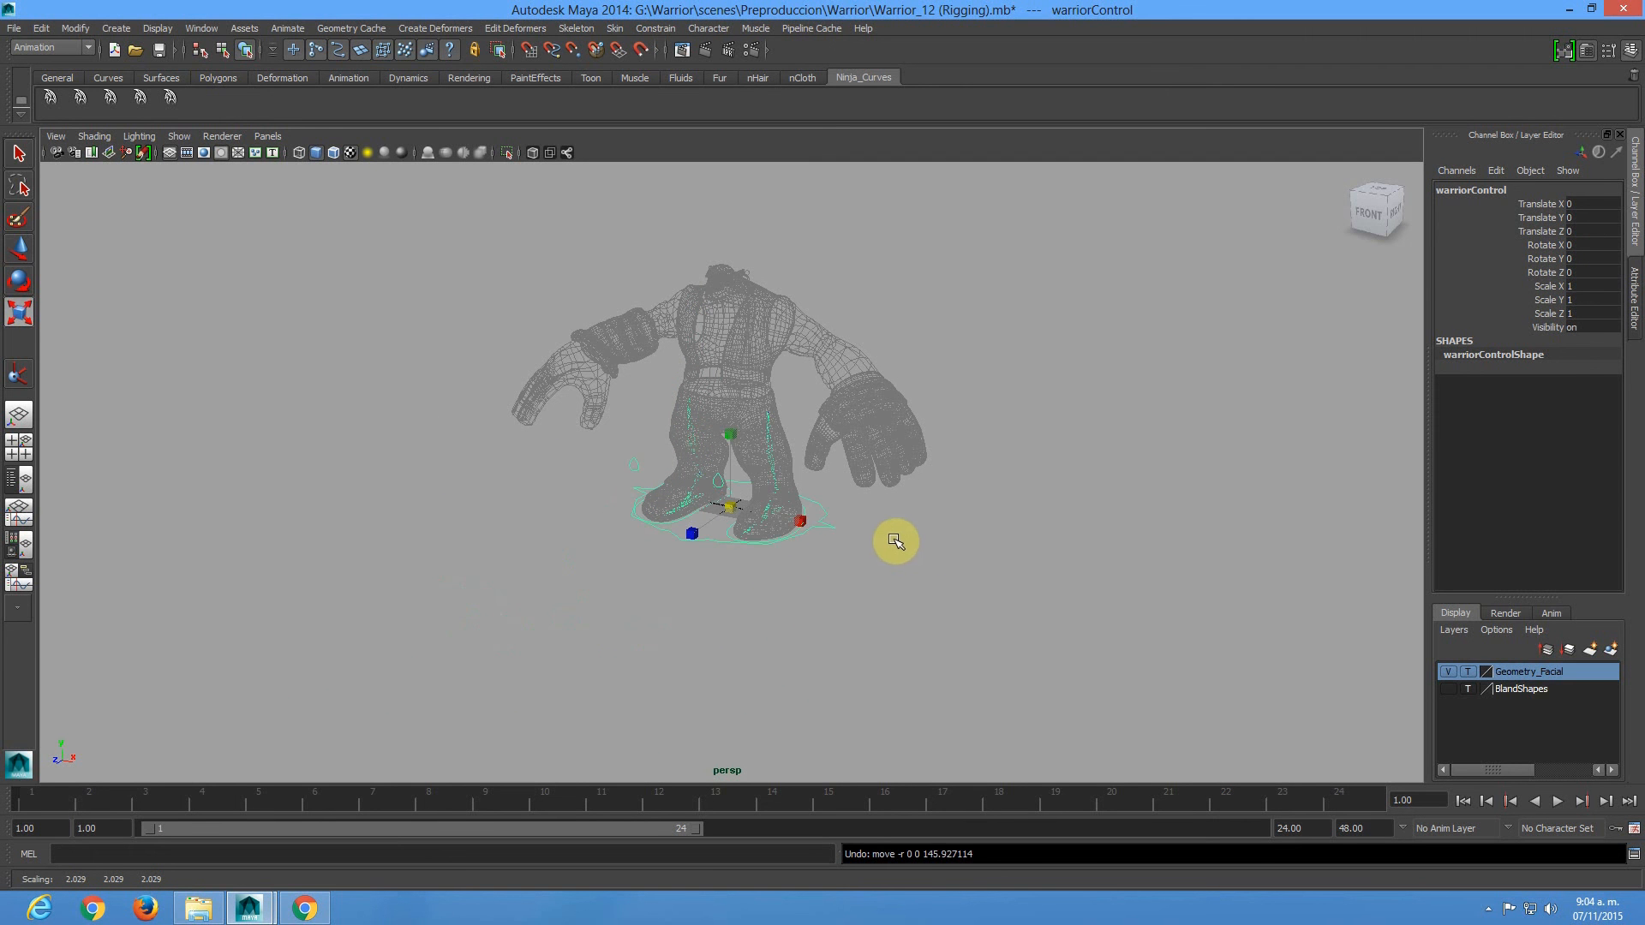
# Test warriorControl again with a free move to the side and undo that move.
pyautogui.press('Down')
pyautogui.press('f')
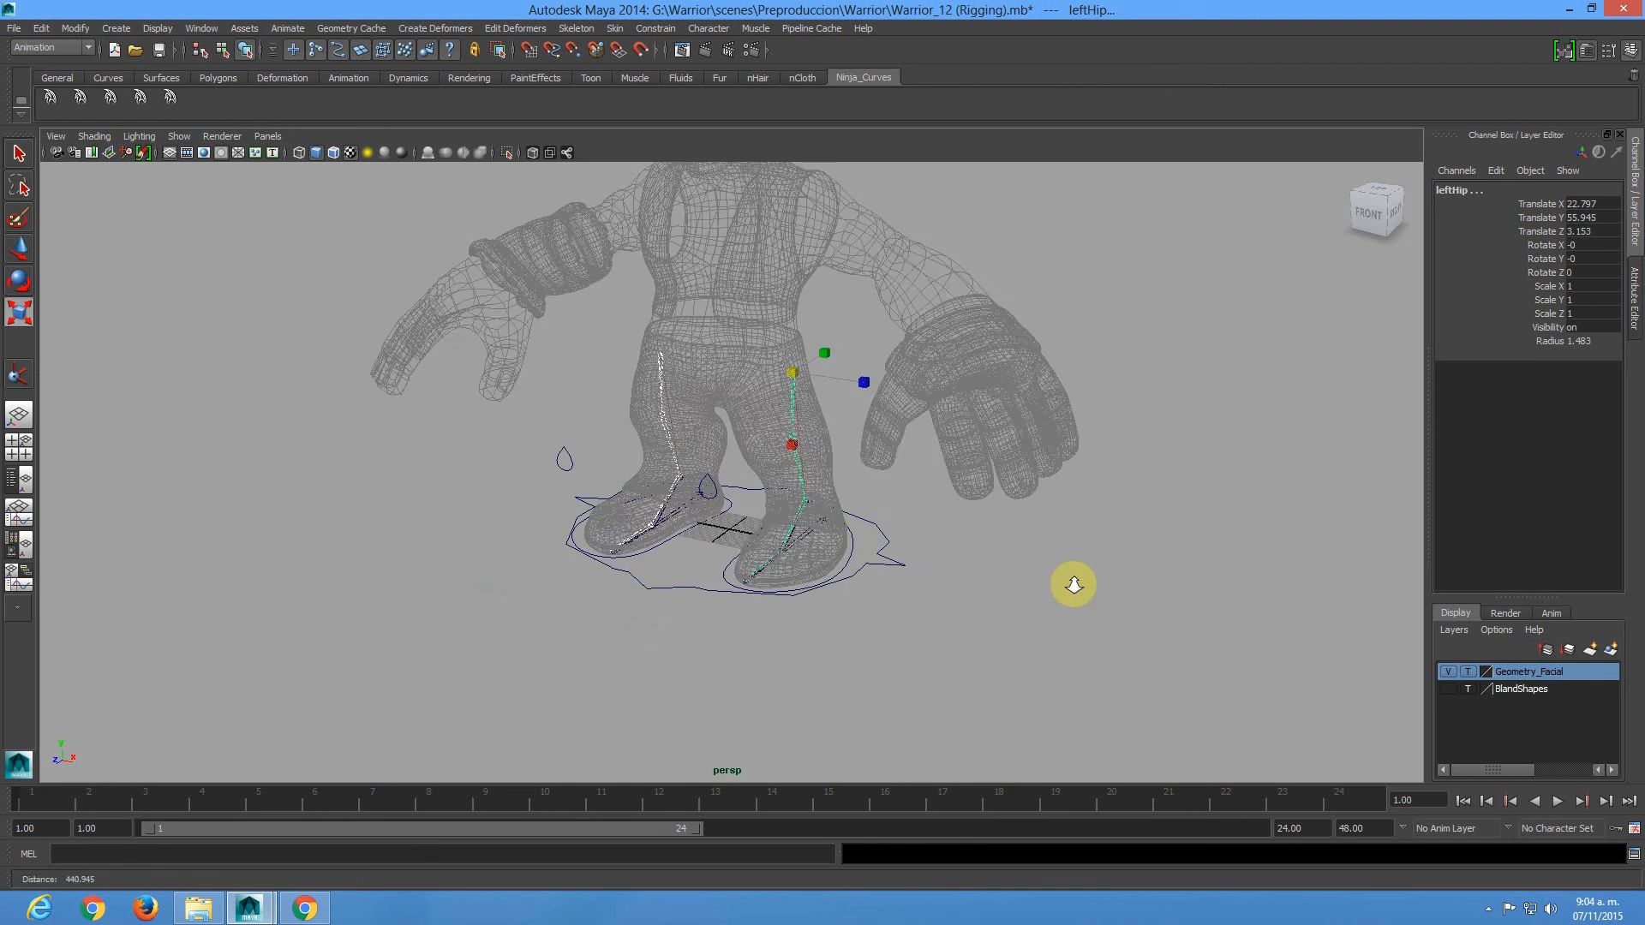
pyautogui.moveTo(652, 641); pyautogui.dragTo(654, 642)
pyautogui.press('w')
pyautogui.moveTo(731, 547); pyautogui.dragTo(572, 608)
pyautogui.hotkey('ctrl', 'z')
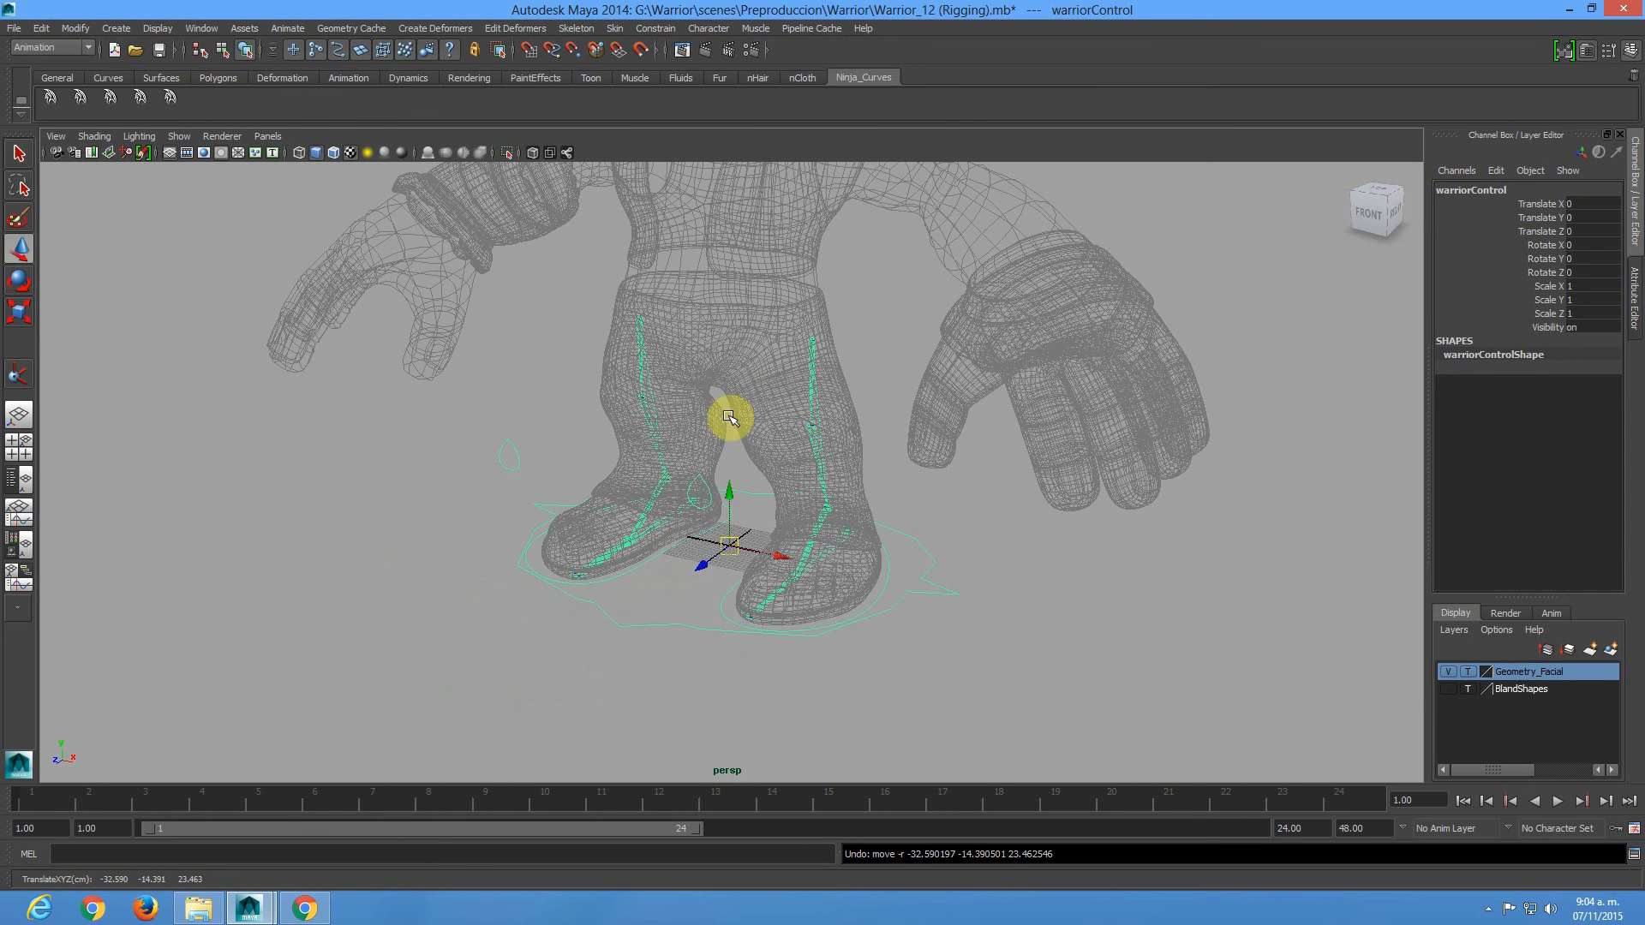
# Save the Warrior_12 (Rigging) scene.
pyautogui.click(158, 52)
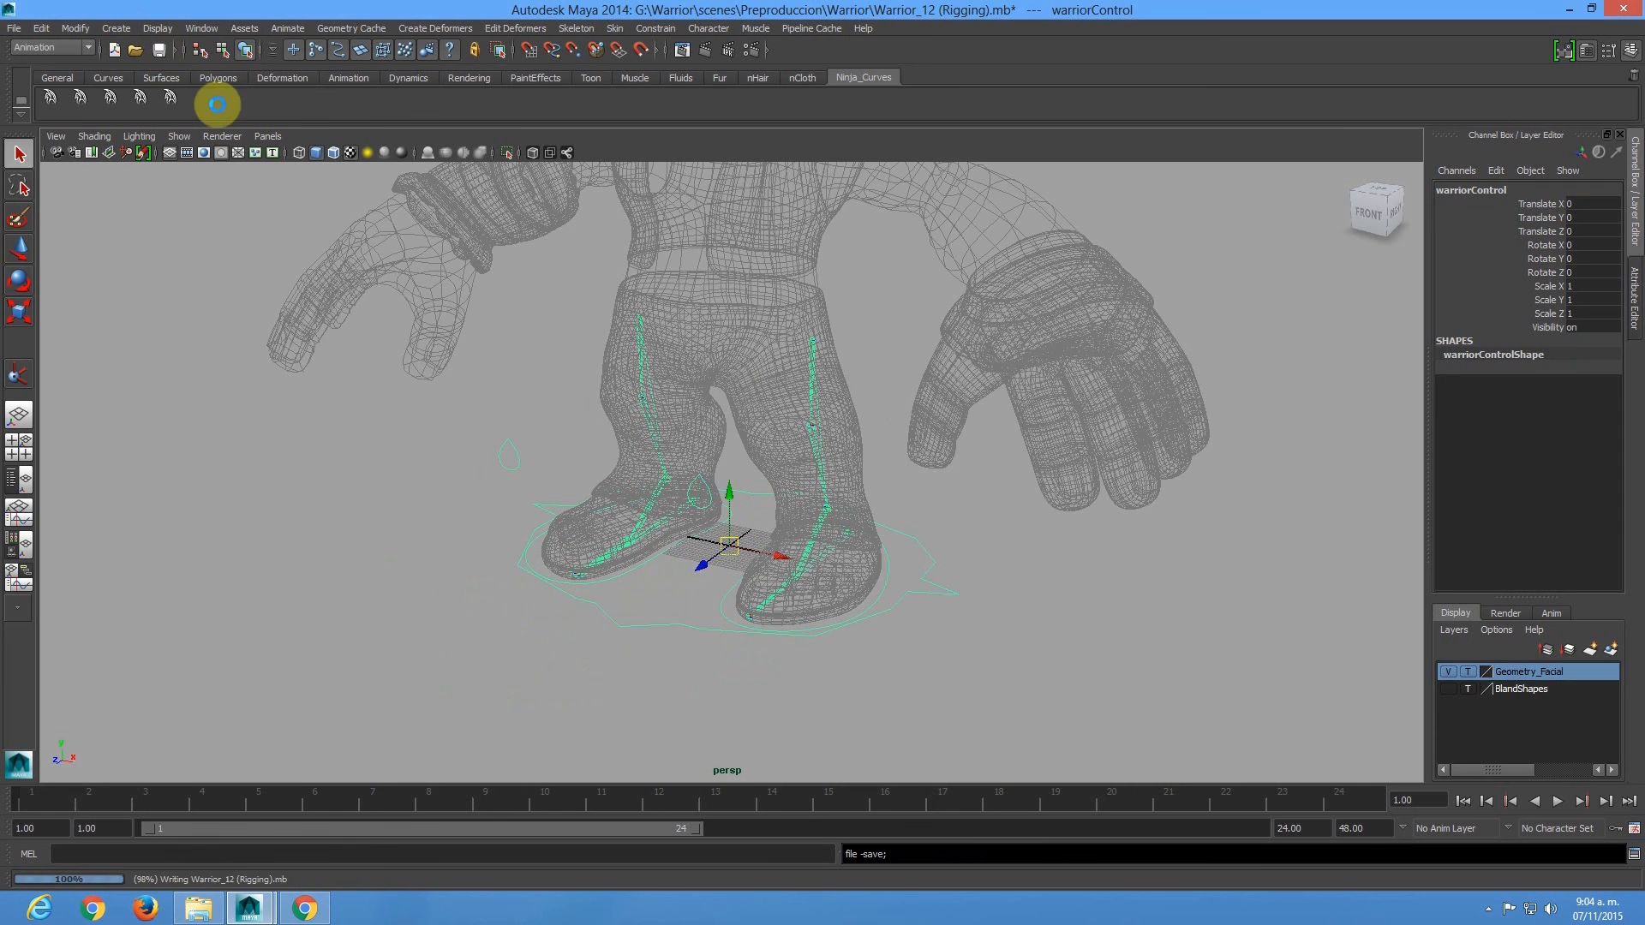
pyautogui.rightClick(1499, 908)
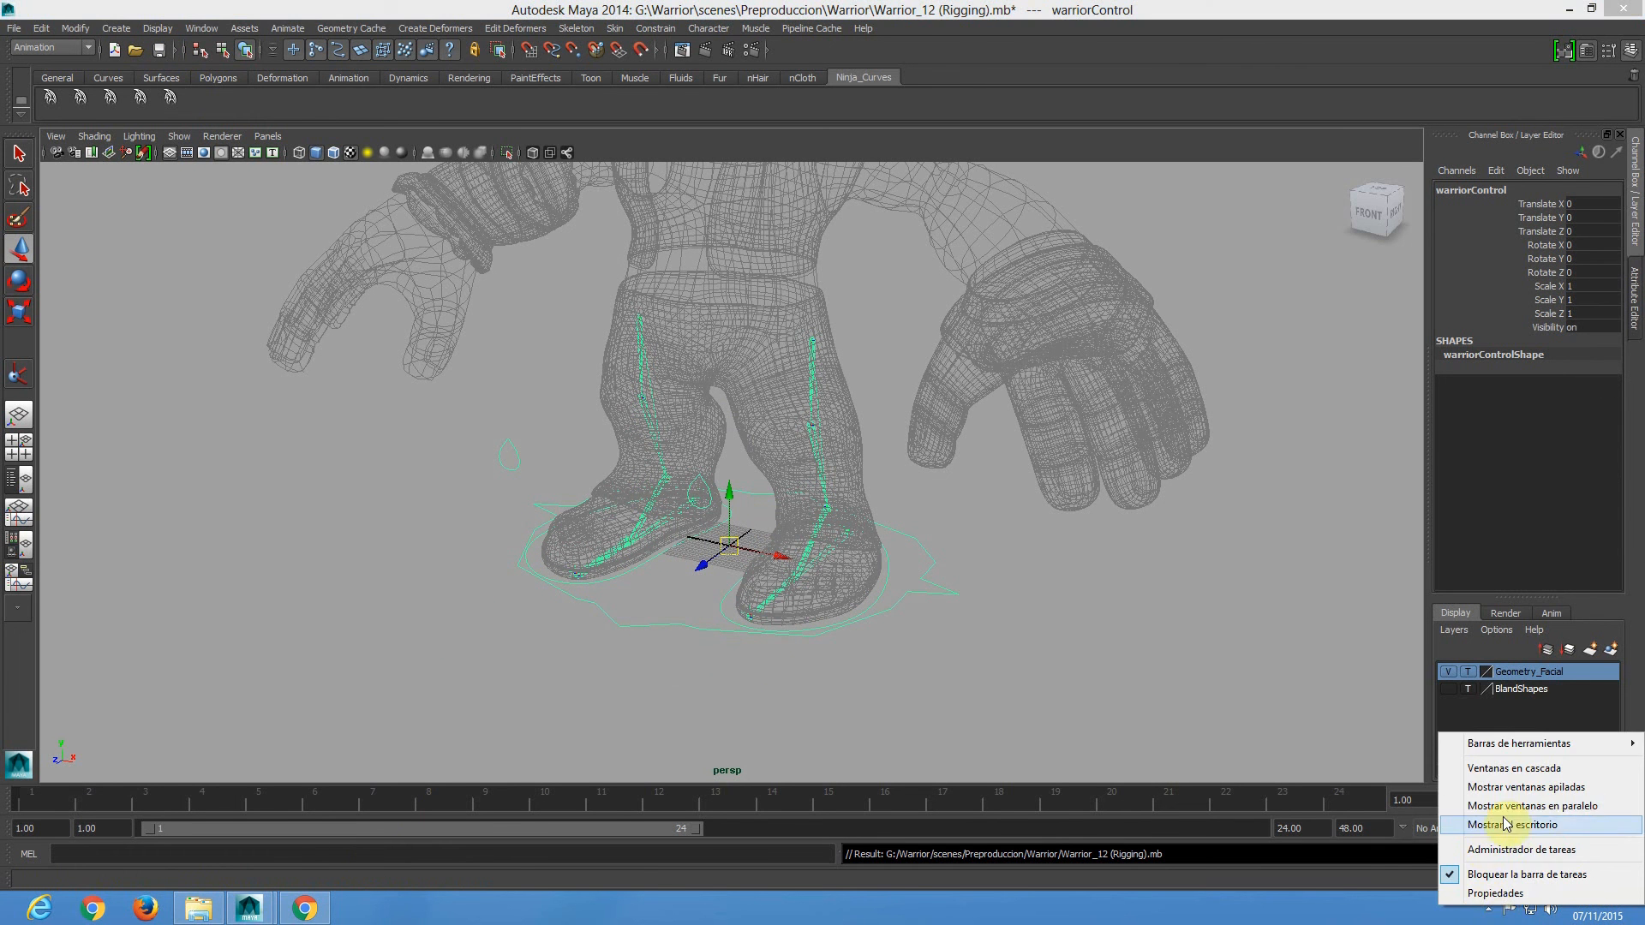
pyautogui.click(1385, 908)
pyautogui.click(1488, 909)
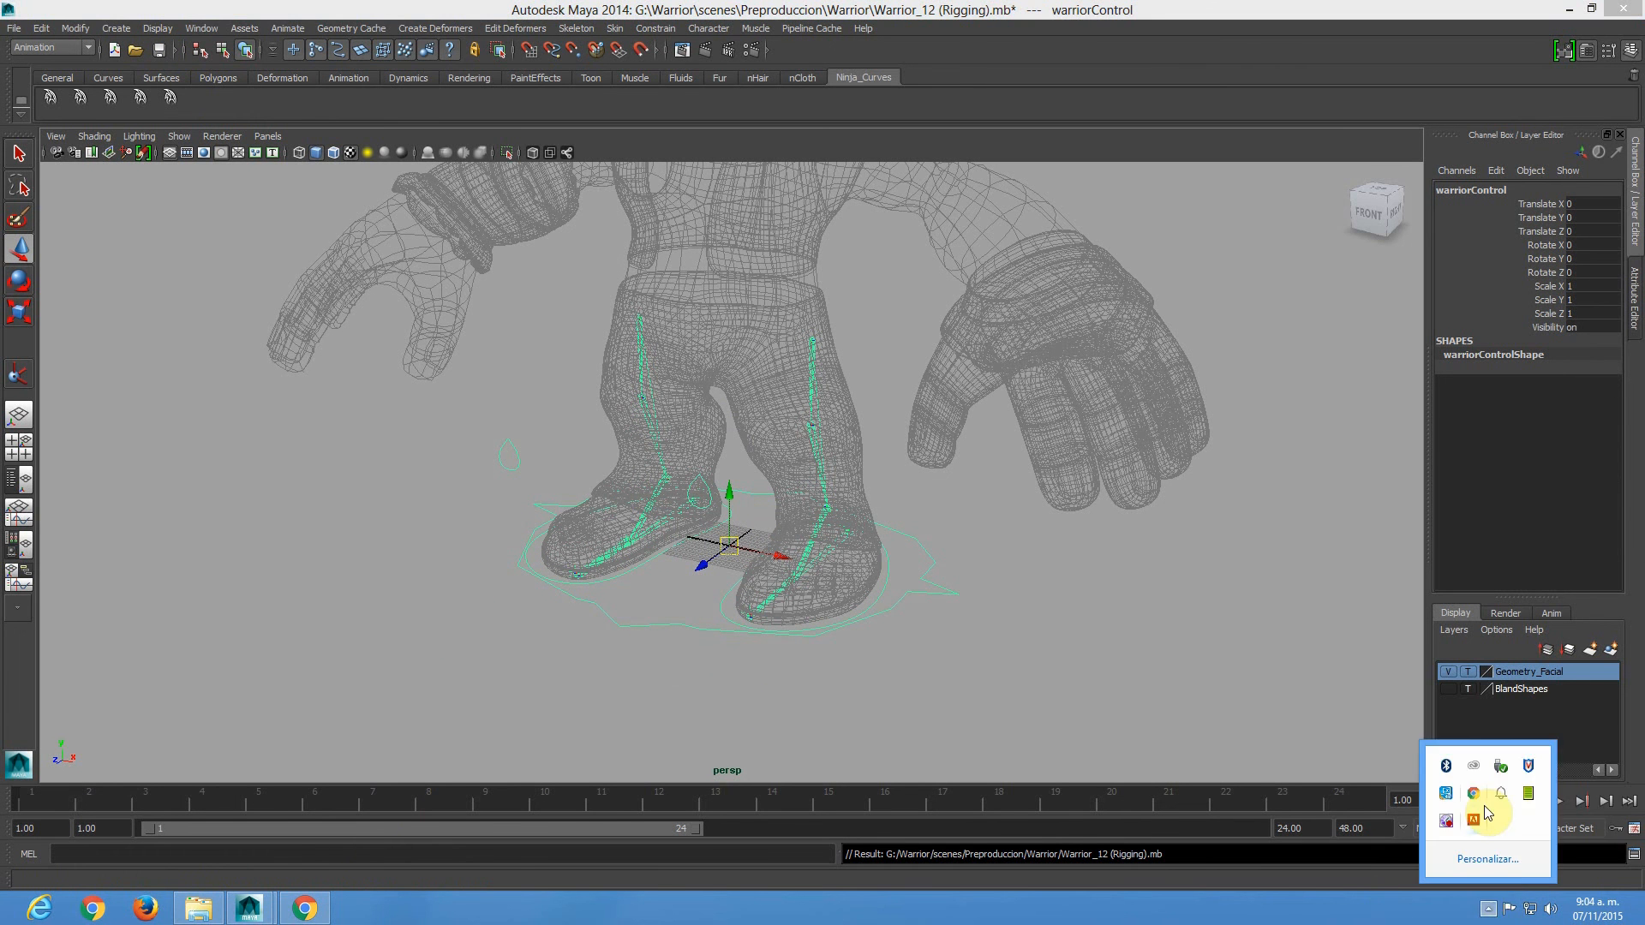
pyautogui.rightClick(1447, 823)
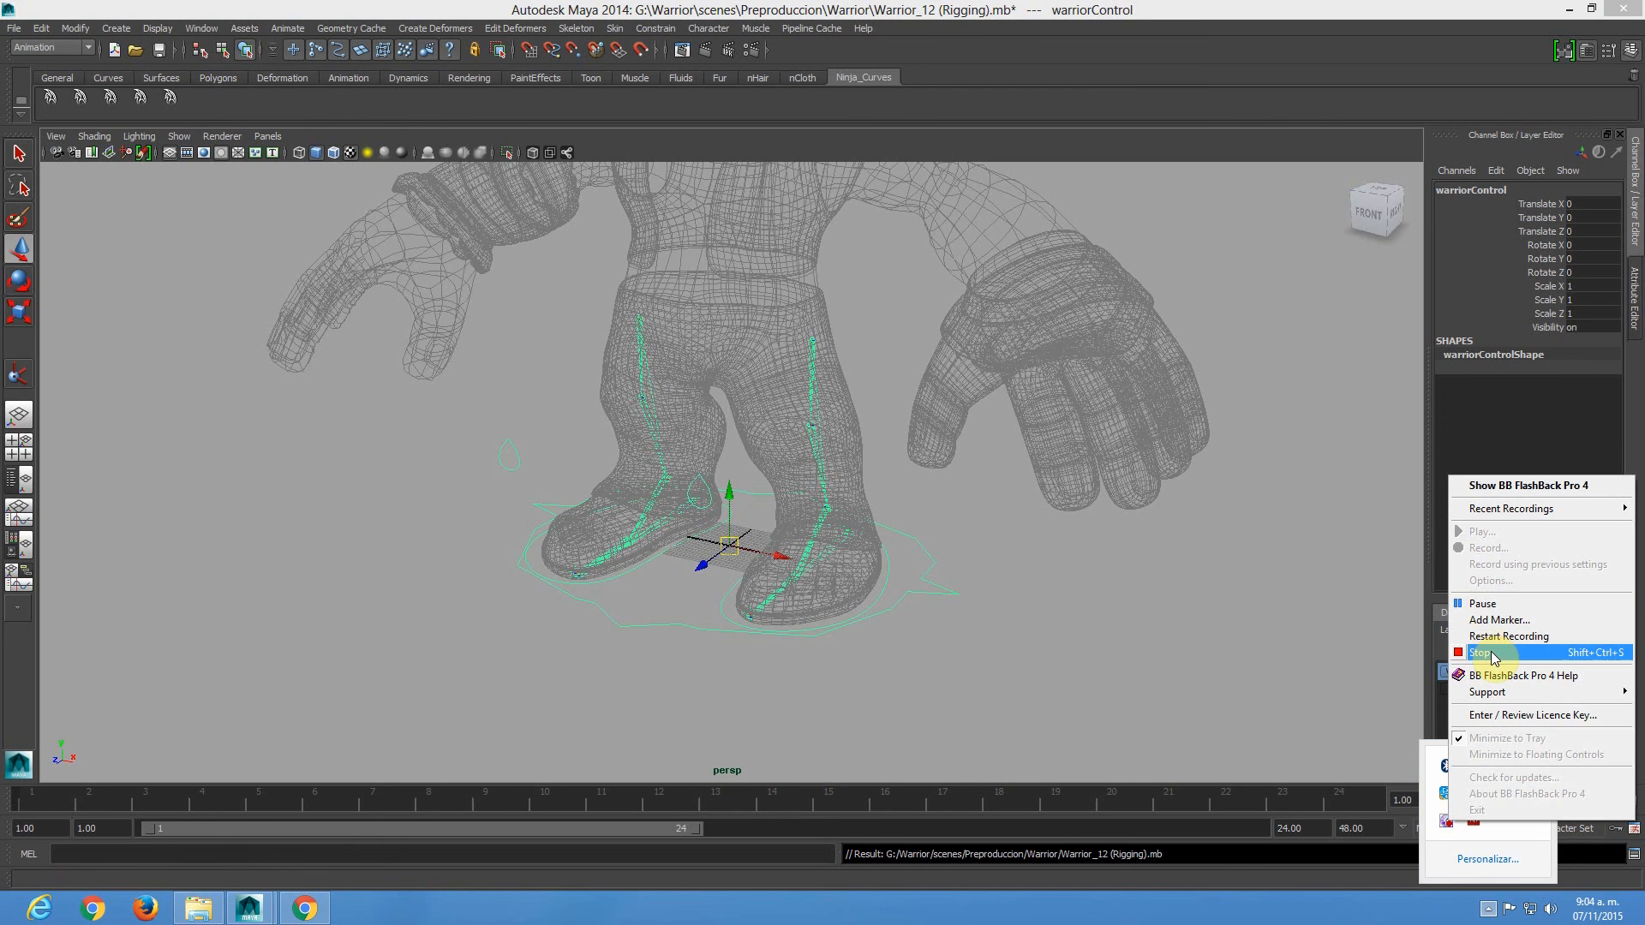